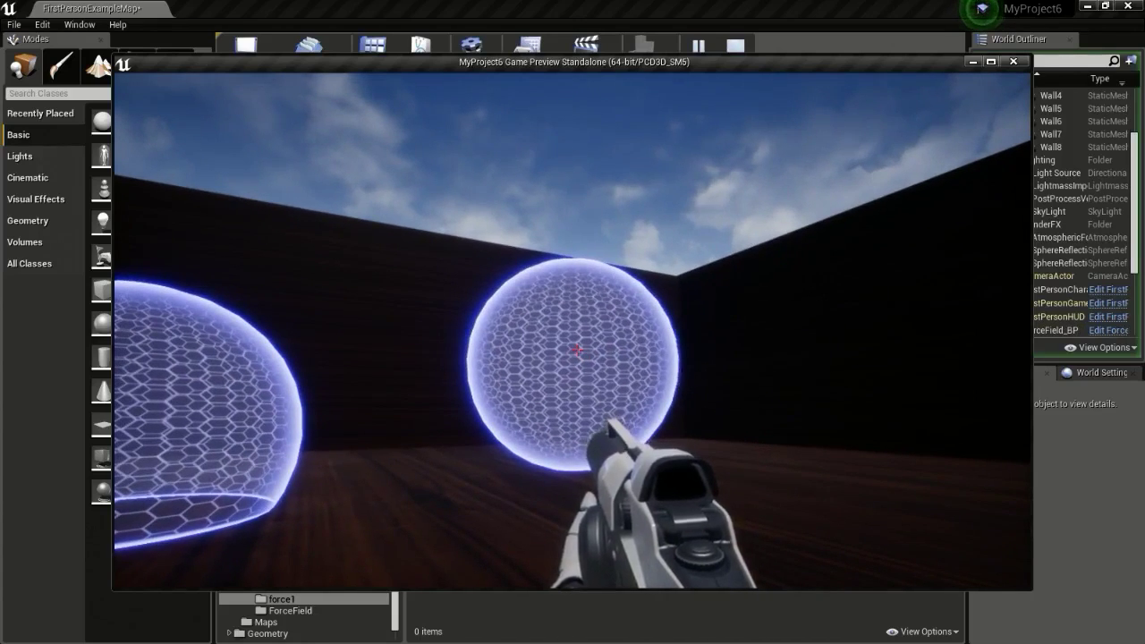
Play-test the level by moving around the two force fields and firing test shots at the dome.
key(w)
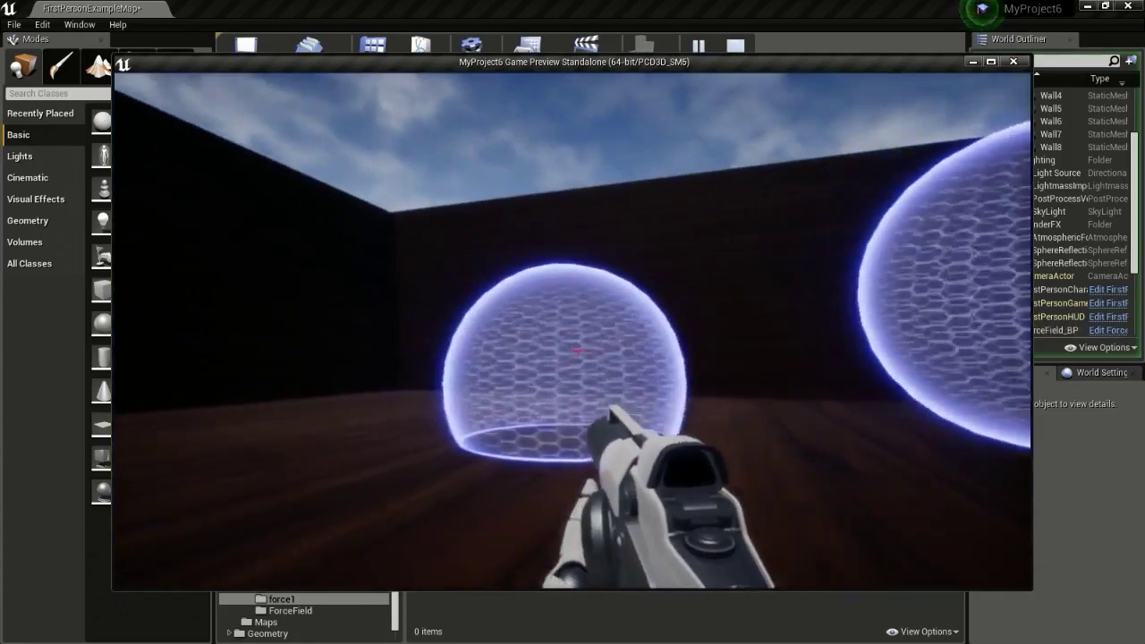
click(578, 351)
click(578, 351)
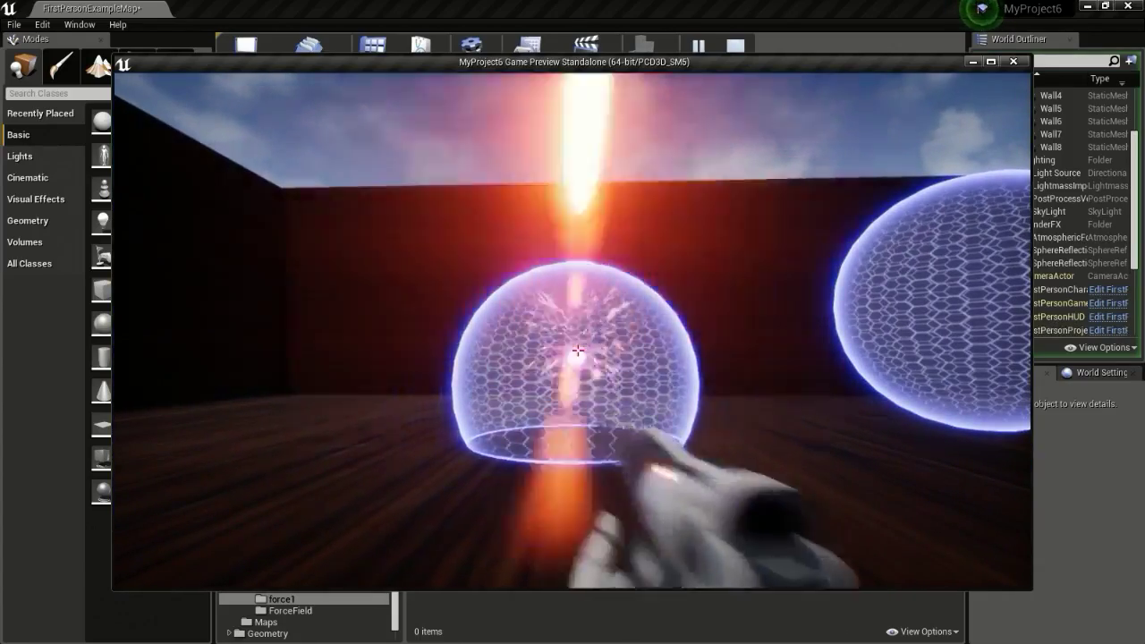
key(w)
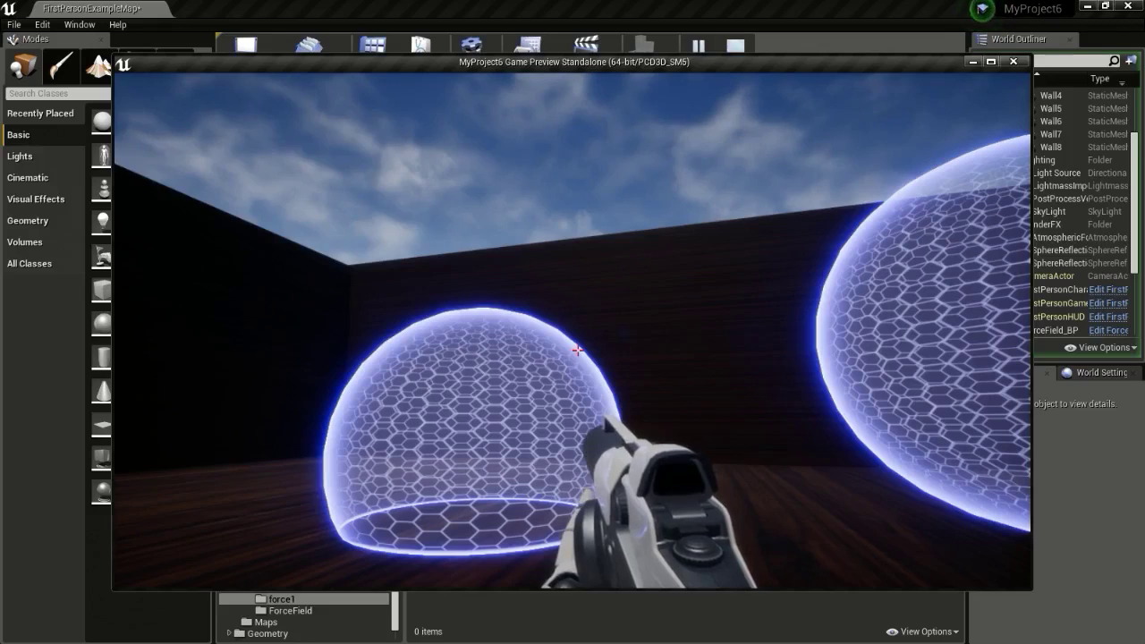
key(d)
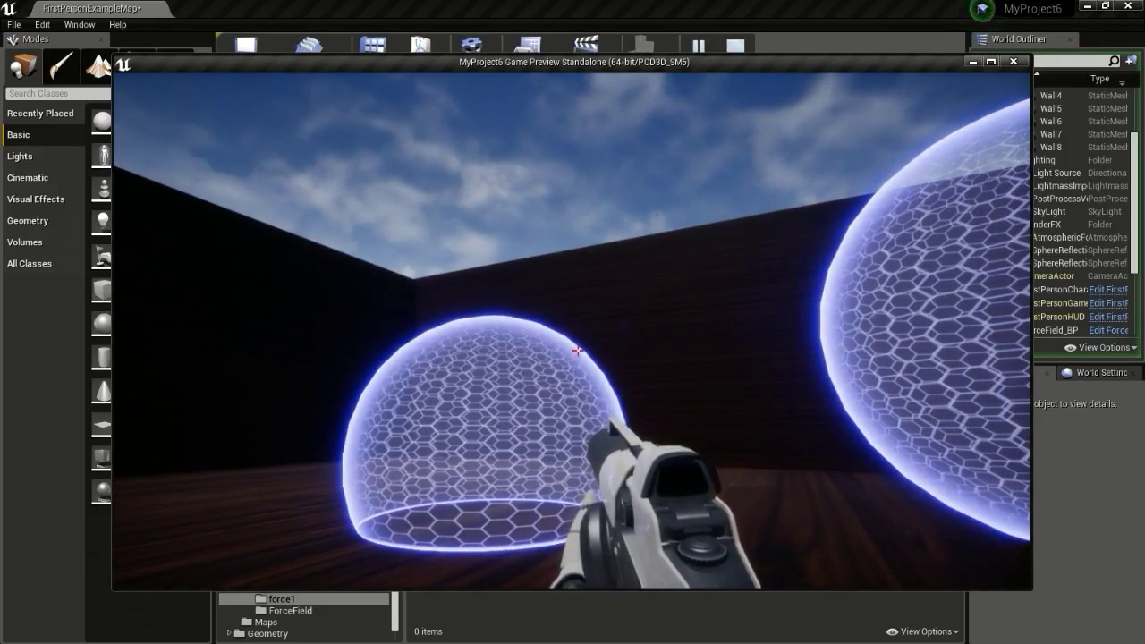
click(578, 351)
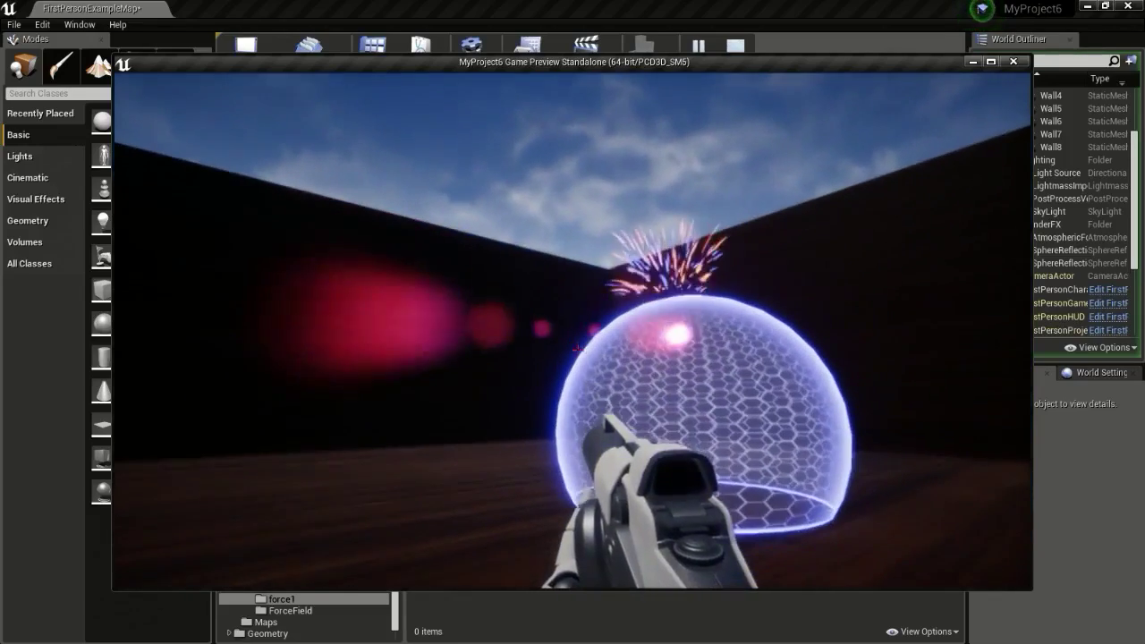
key(a)
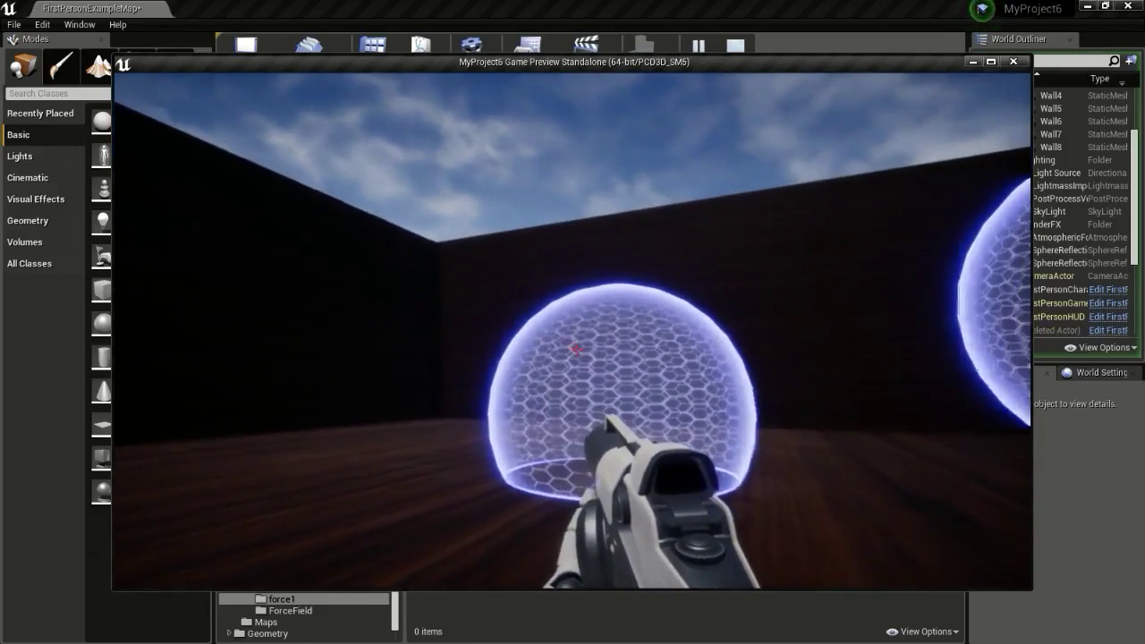
key(w)
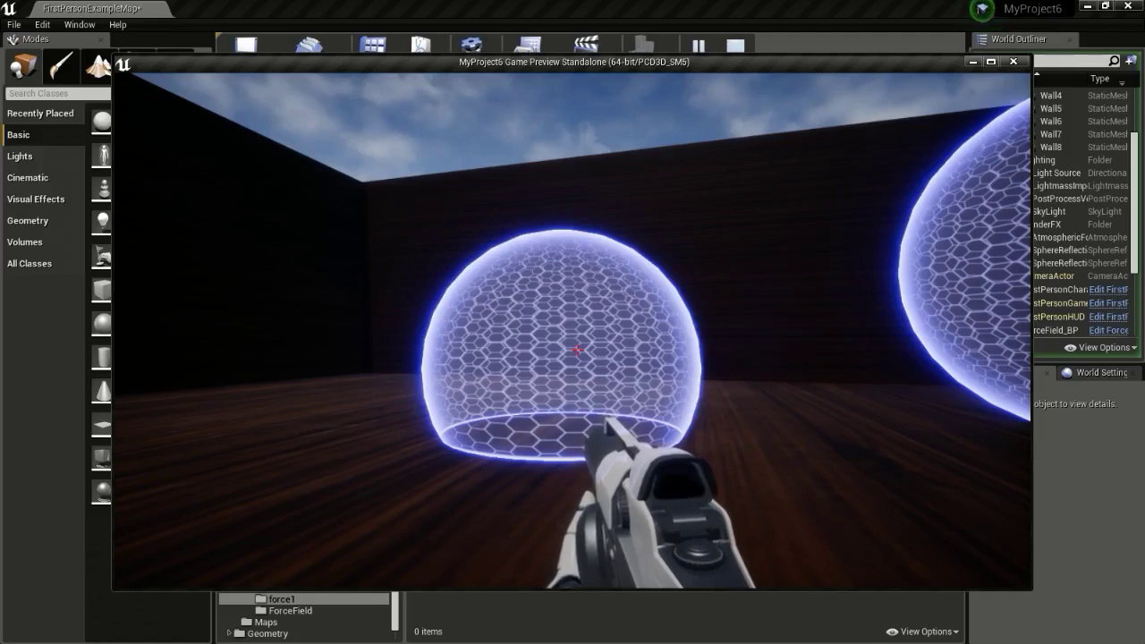
click(578, 351)
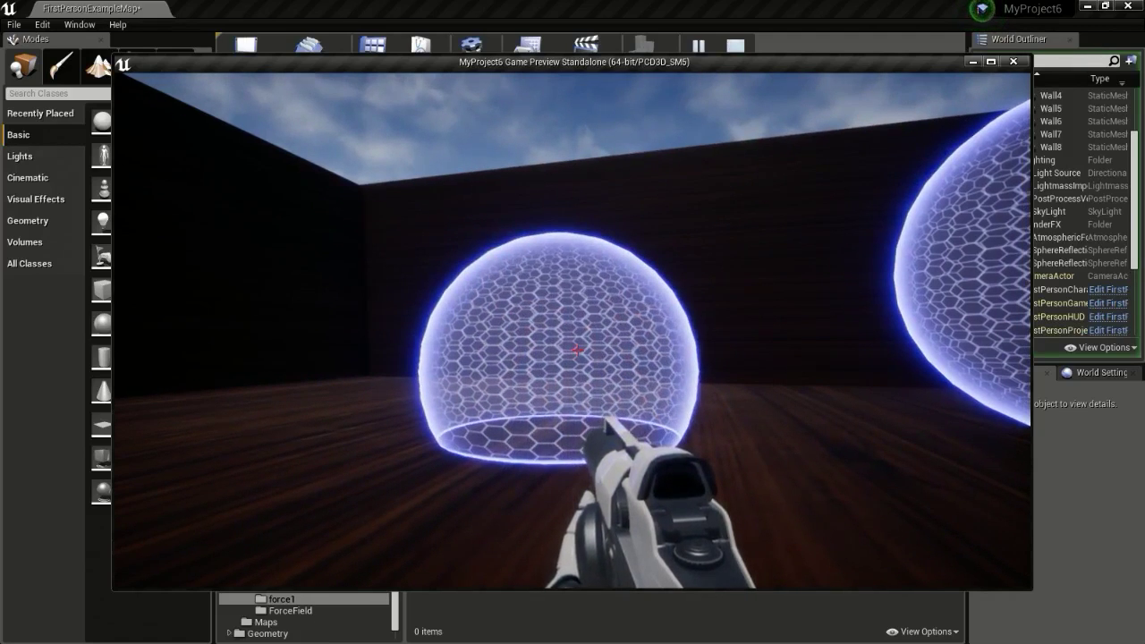
key(w)
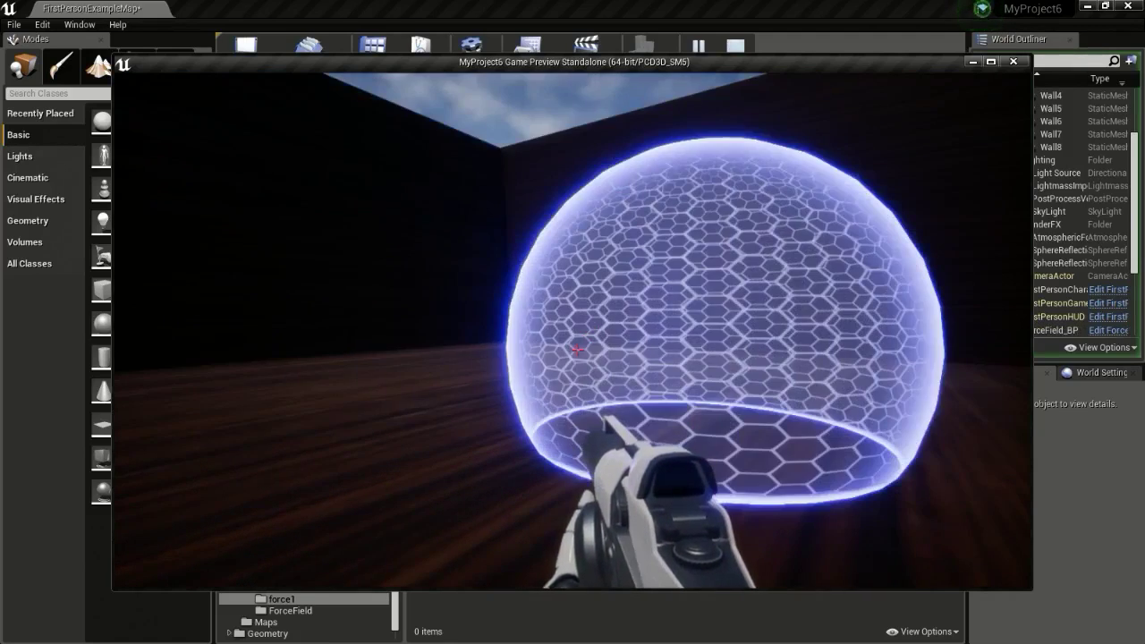
key(s)
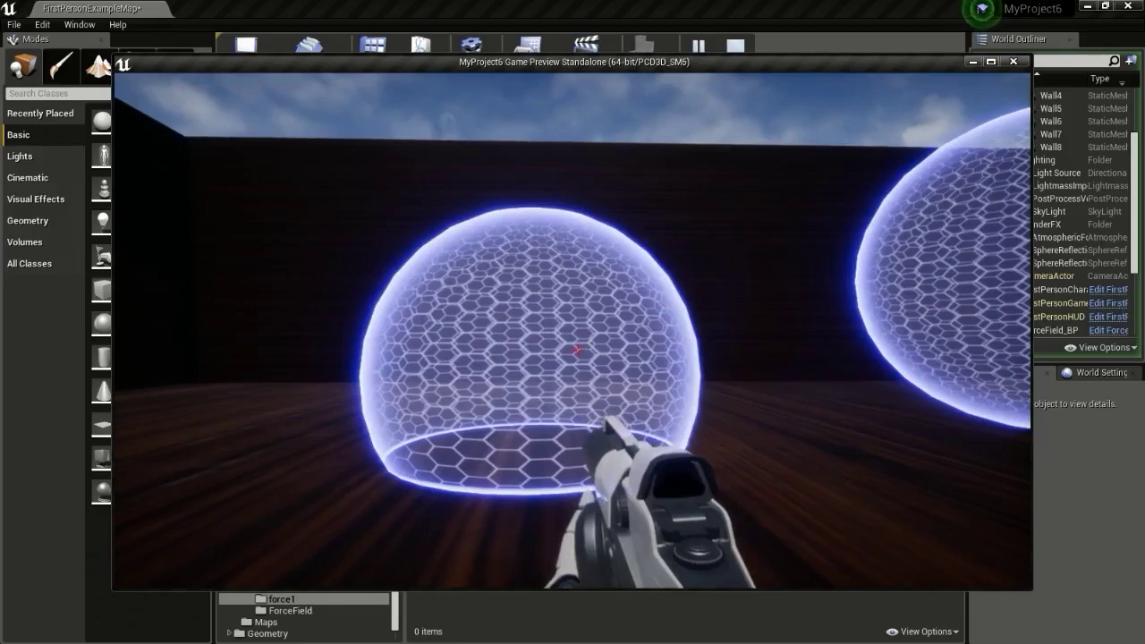
Fire repeated shots at the force fields from different spots to examine the impact ripples.
click(578, 350)
key(w)
click(578, 349)
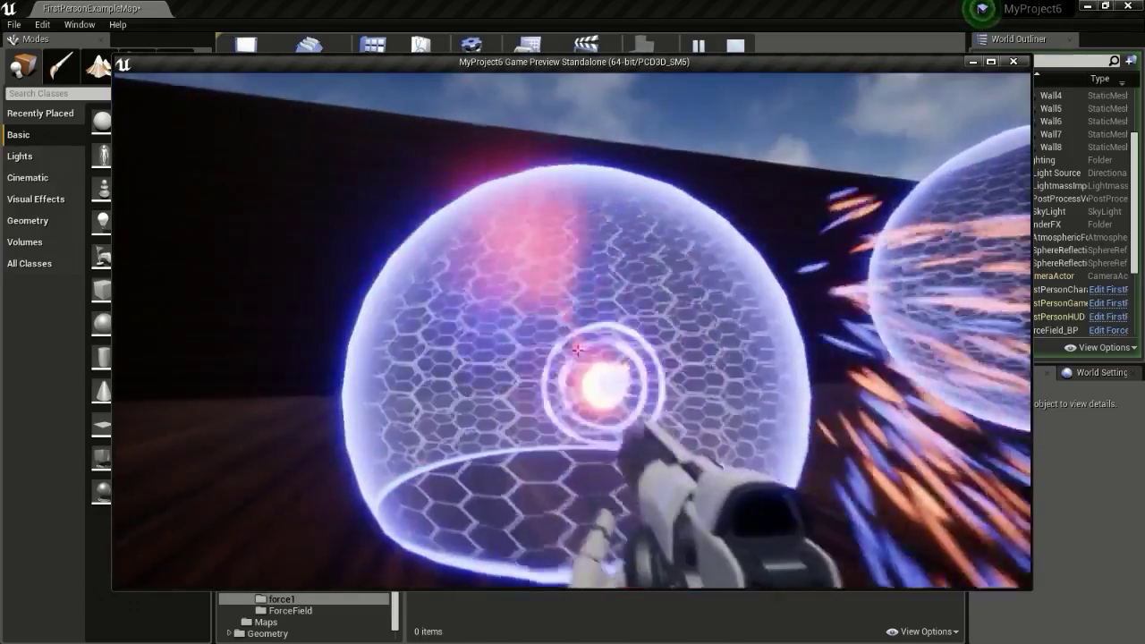
click(578, 350)
click(578, 350)
click(578, 350)
click(578, 350)
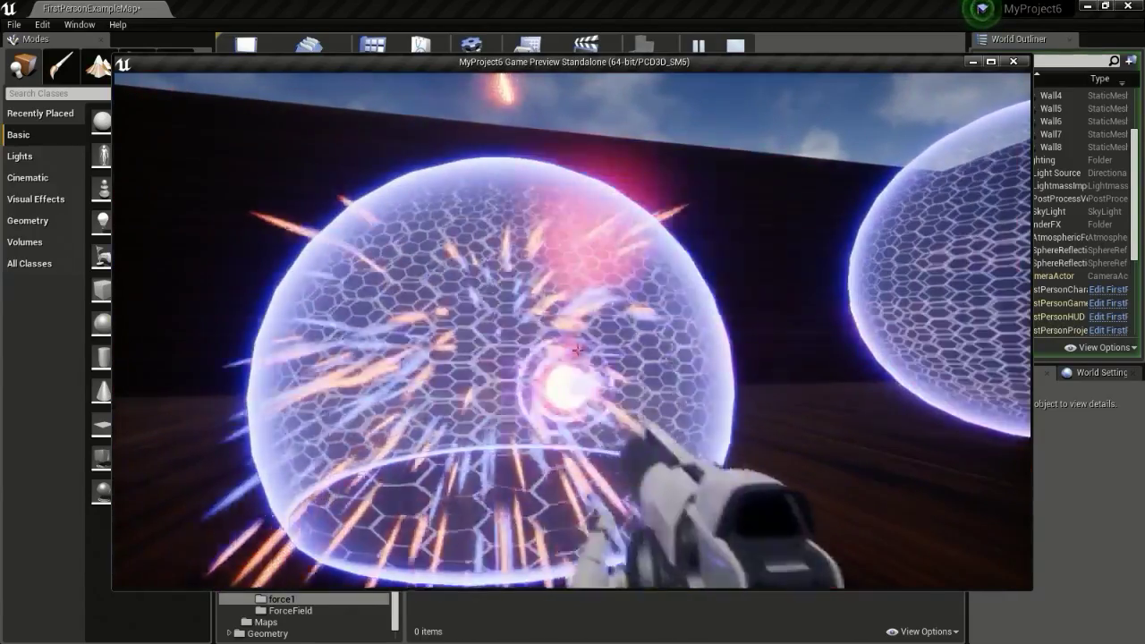
click(578, 350)
click(578, 350)
click(578, 349)
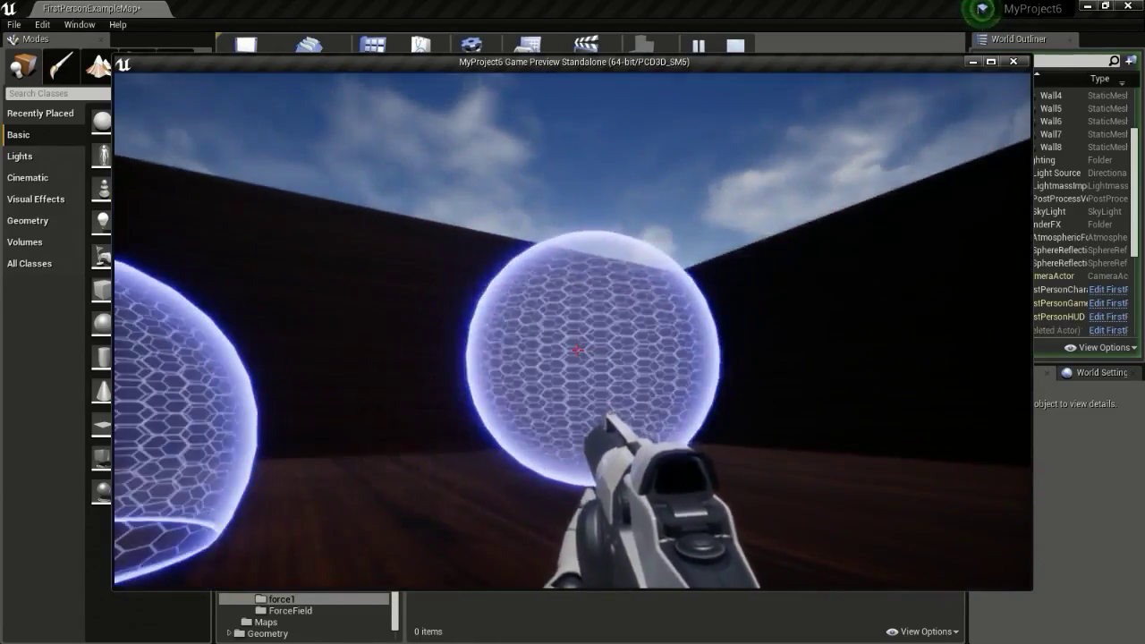
click(578, 350)
click(578, 350)
click(578, 349)
click(578, 350)
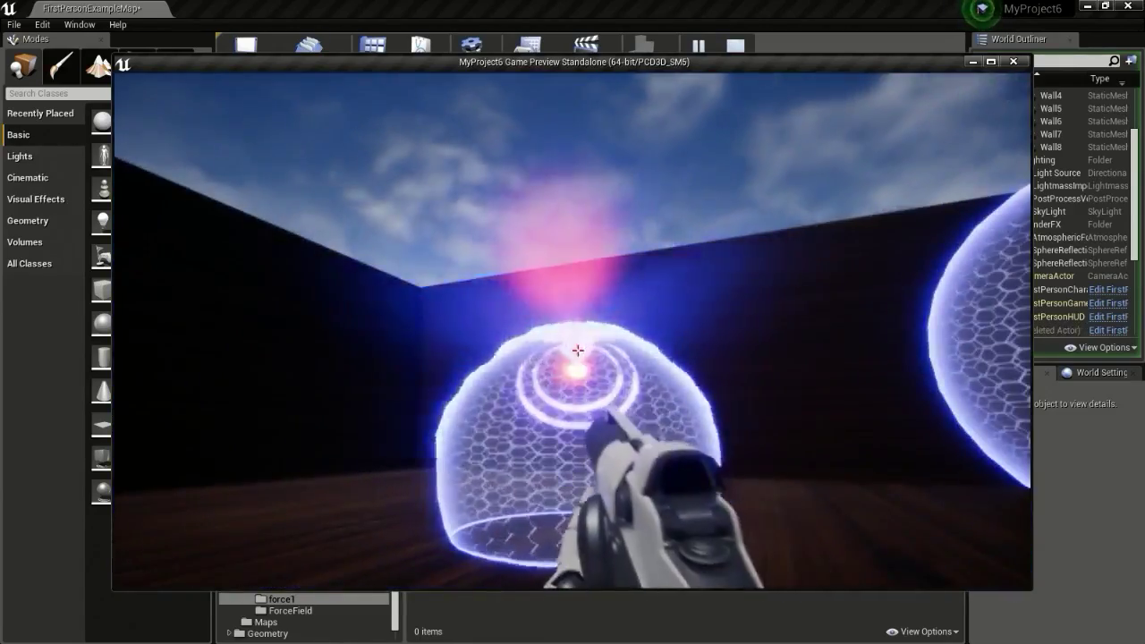
click(578, 350)
click(578, 350)
Walk up to and into the dome to inspect its glowing edge along the floor, and end the game preview.
key(w)
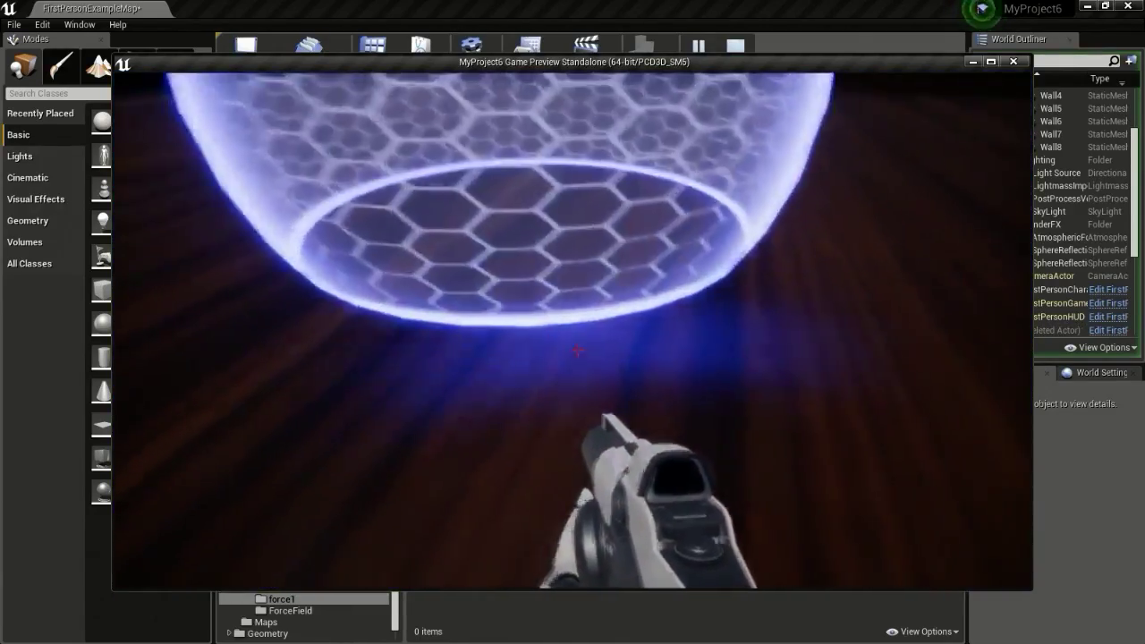
key(w)
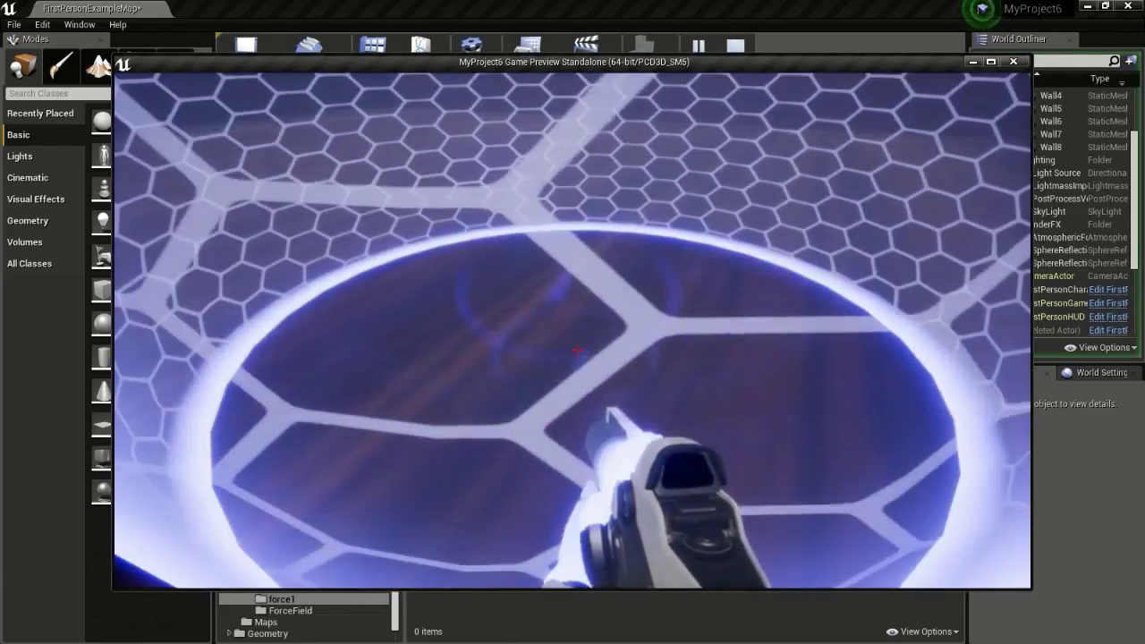
key(s)
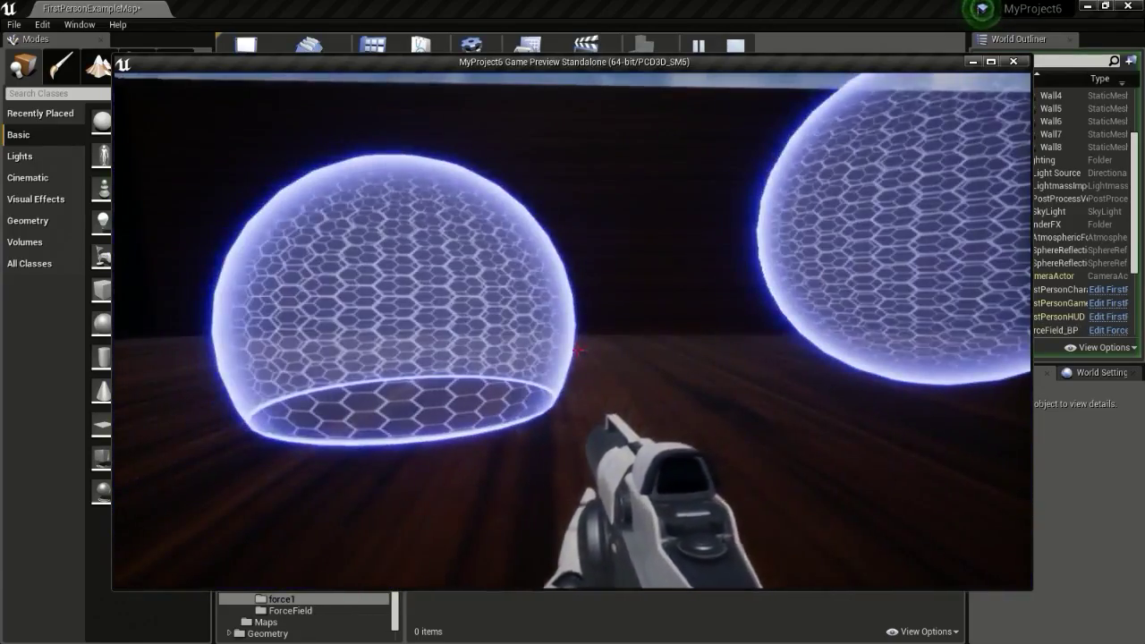
key(Escape)
Create a new material named forcefield_mat in the force1 folder.
right_drag(582, 304, 464, 315)
right_click(494, 557)
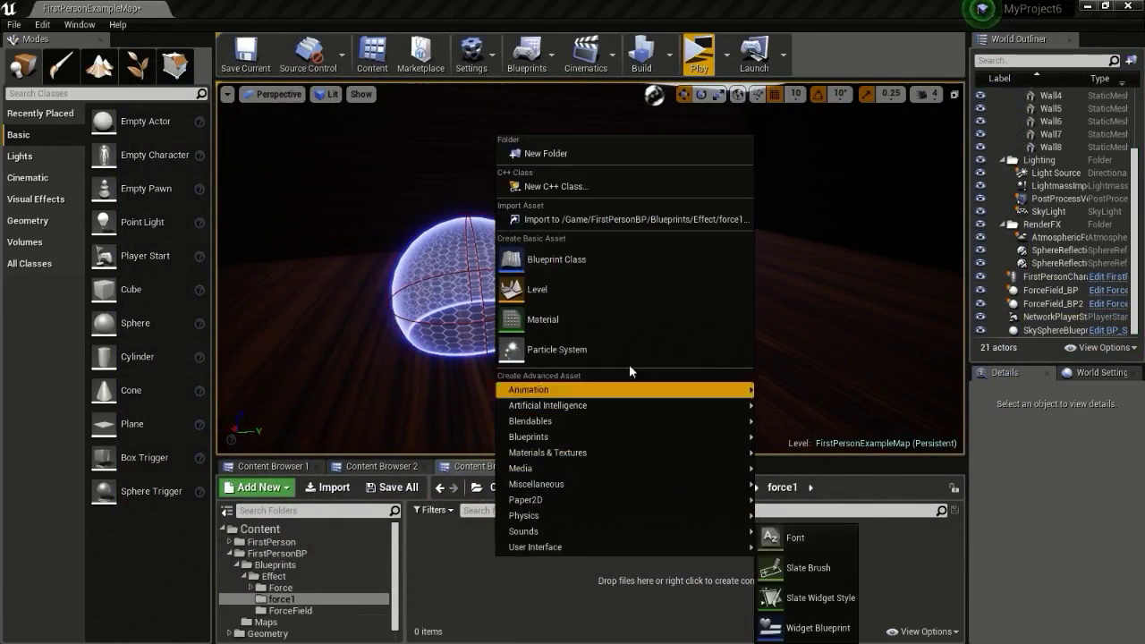
click(584, 309)
text(force)
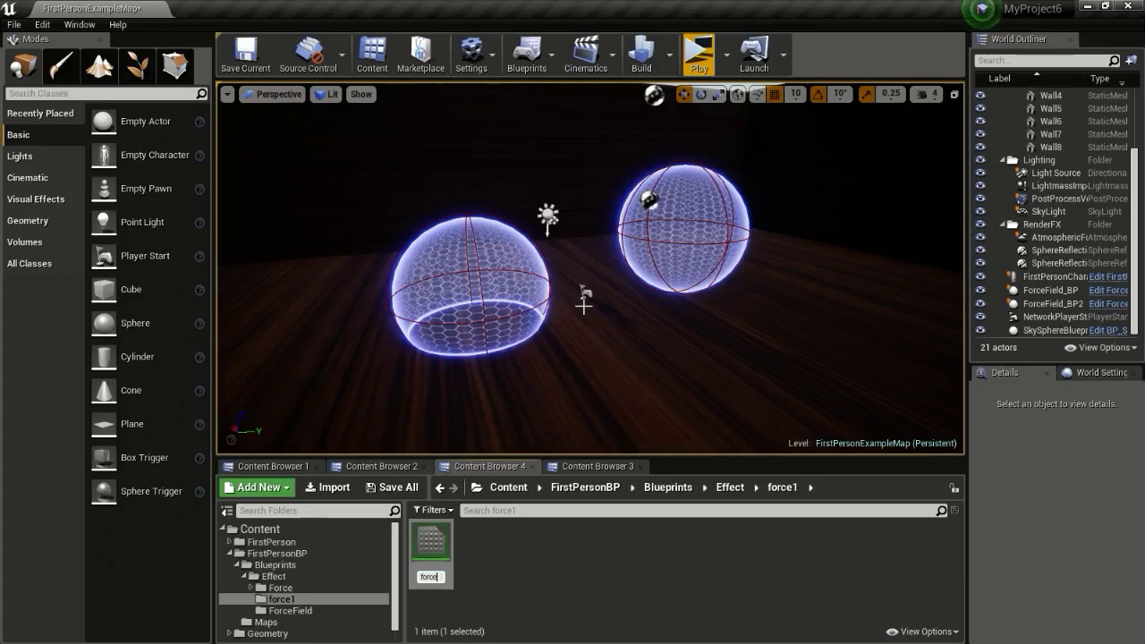
text(field_mat)
key(Return)
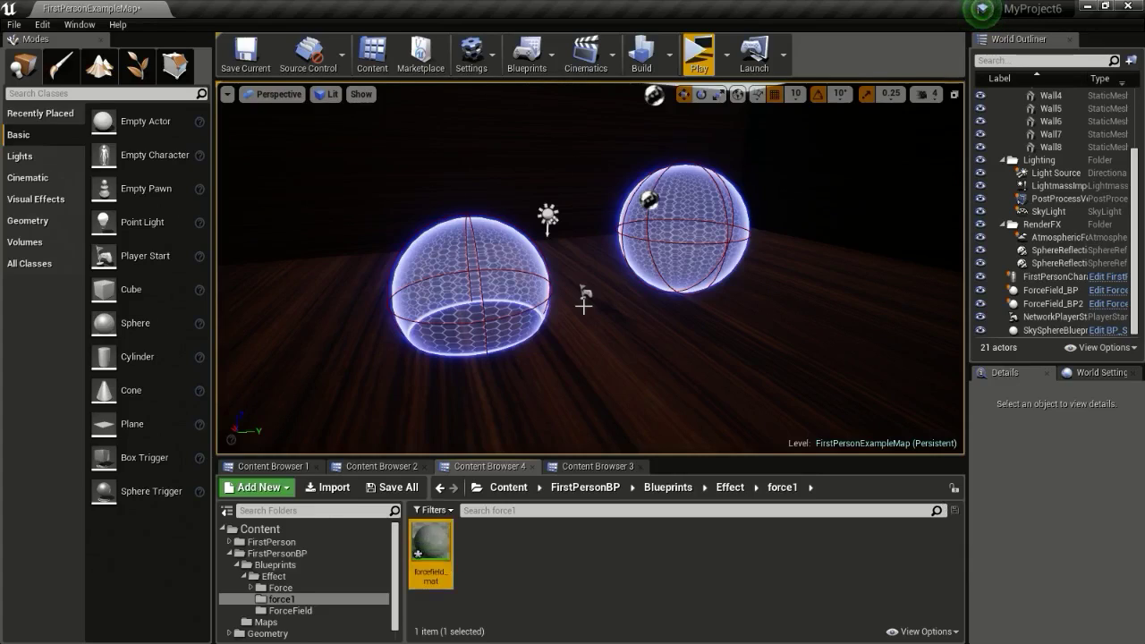
Open the forcefield_mat material for editing and dock its editor beside the level's tab.
double_click(444, 551)
drag(192, 158, 256, 9)
right_drag(433, 257, 616, 372)
scroll(619, 302, up, 4)
right_drag(621, 305, 680, 381)
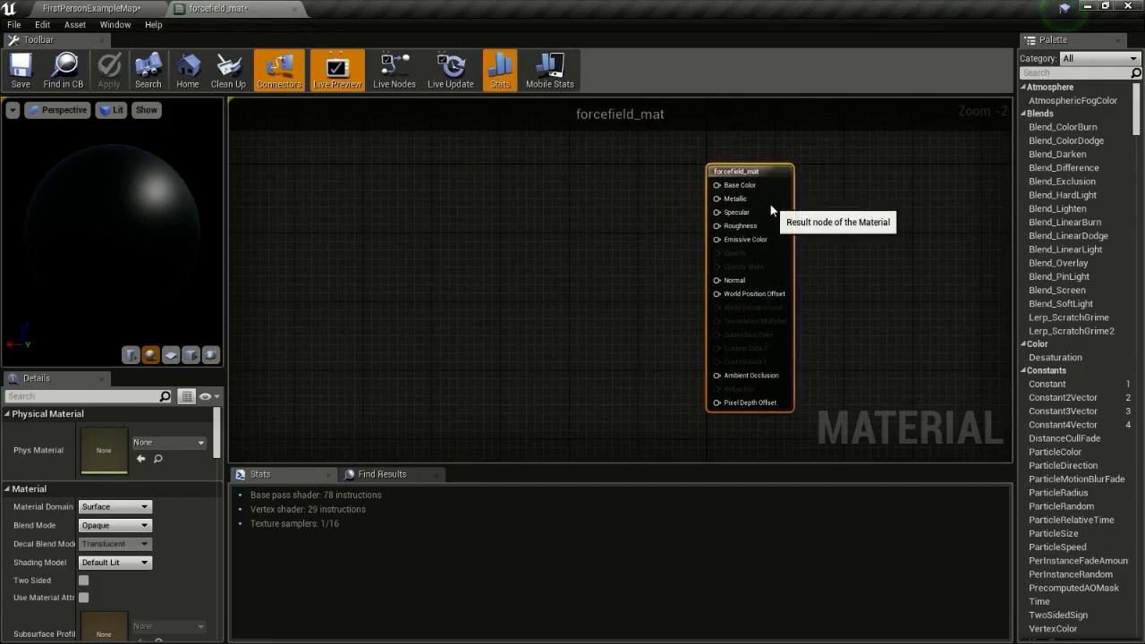
Set the material's blend mode to Translucent and its shading model to Unlit, and make it two-sided.
click(130, 525)
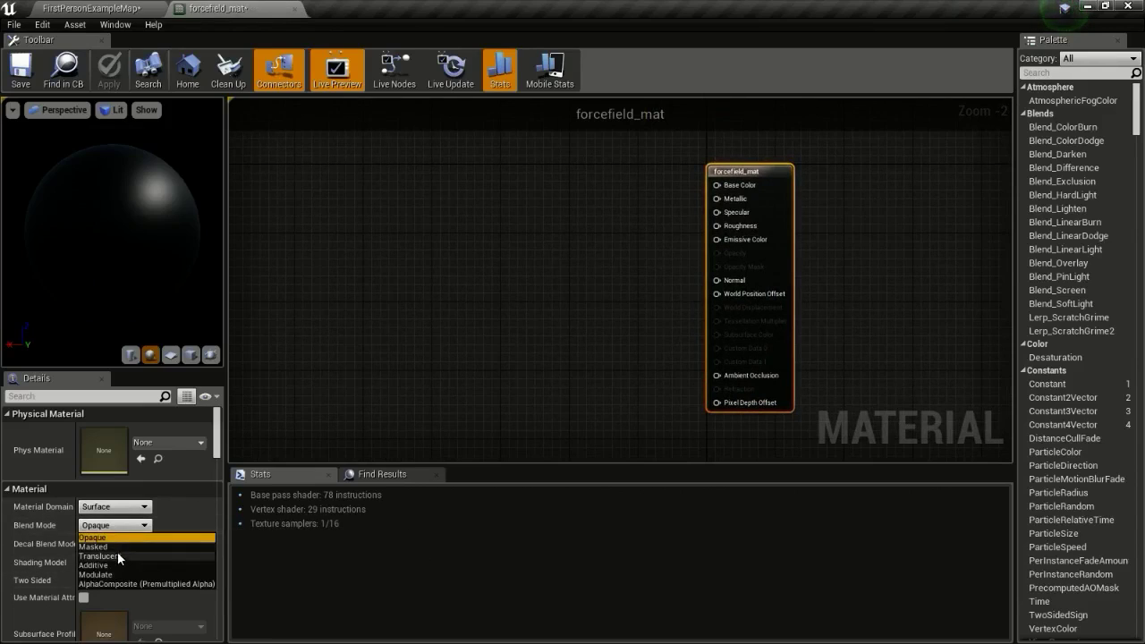
click(117, 551)
click(115, 562)
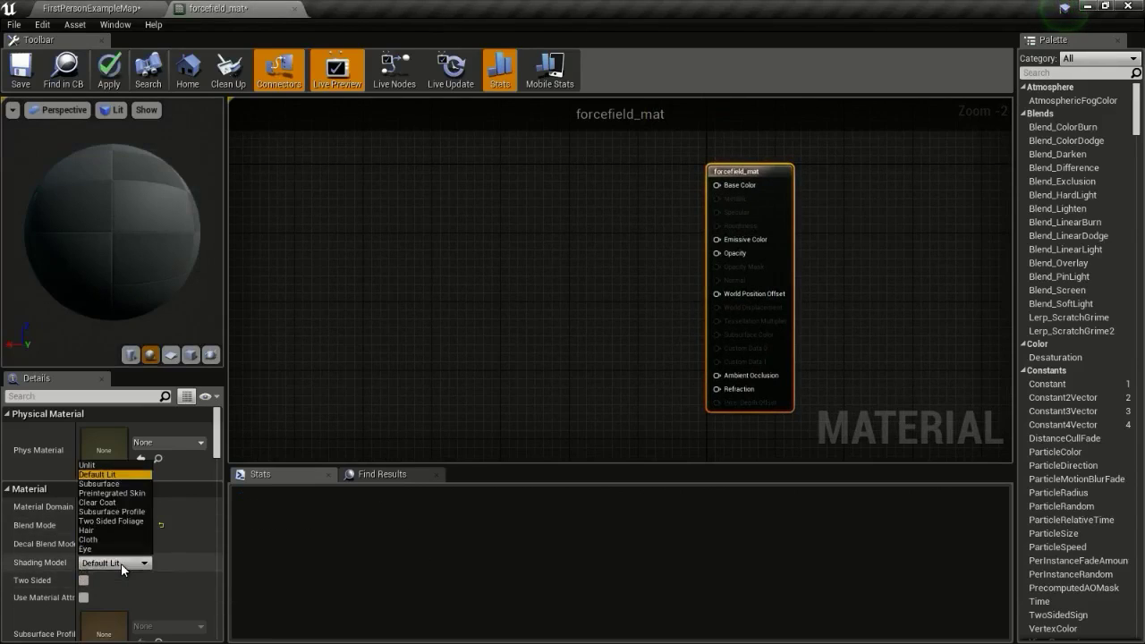
click(88, 465)
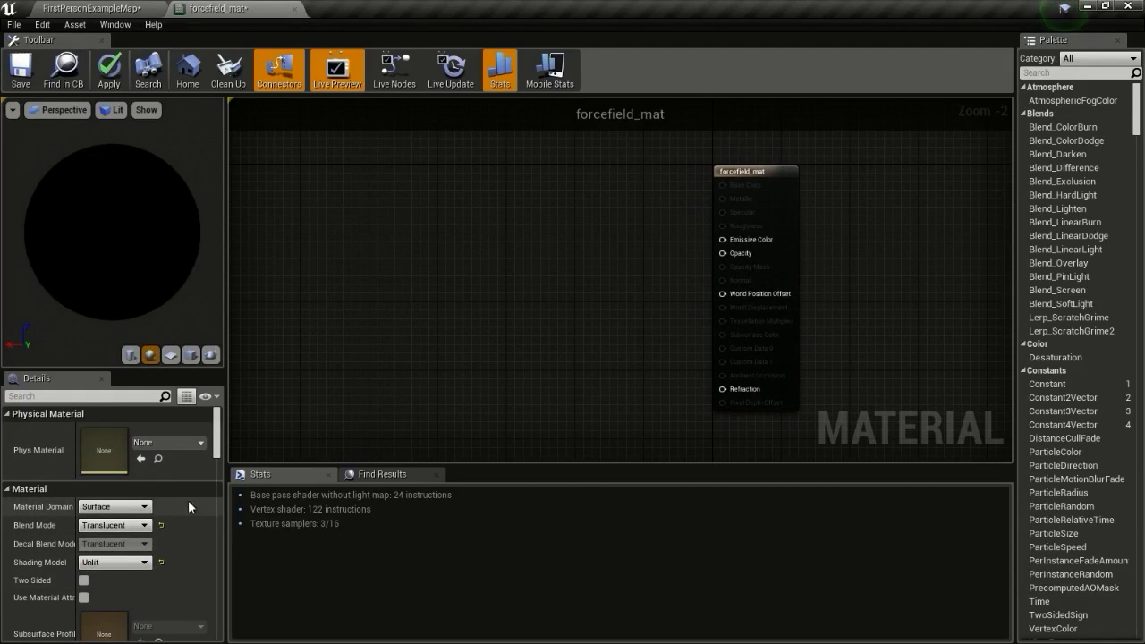
click(85, 582)
Add a Fresnel node, connect it to the material's Emissive Color and Opacity inputs, and apply the changes.
scroll(680, 259, up, 2)
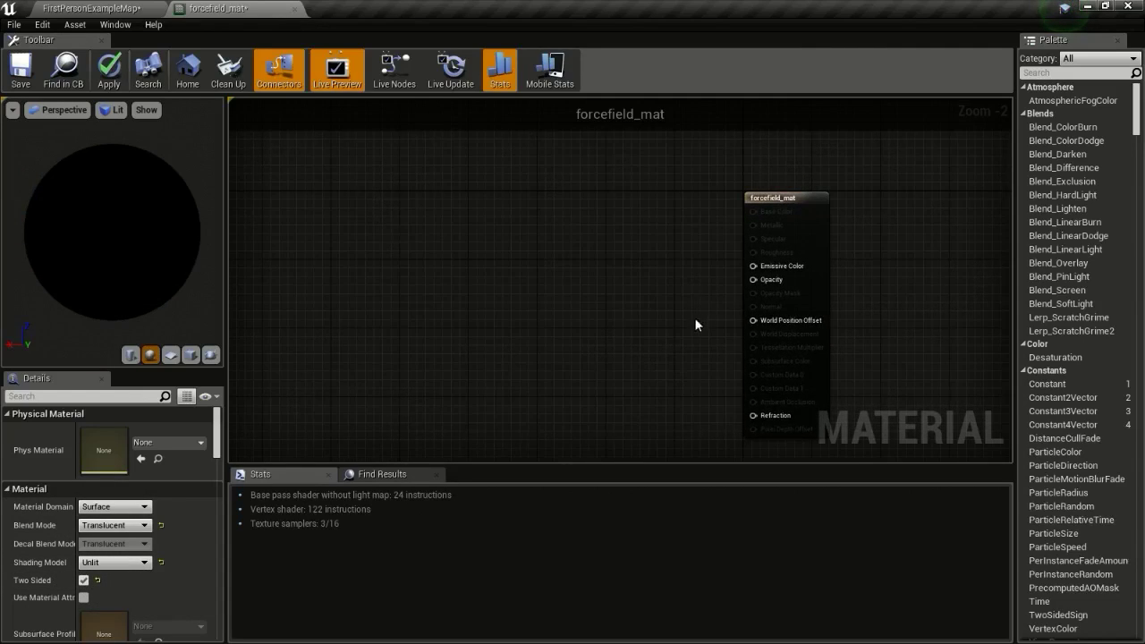
right_drag(735, 323, 789, 280)
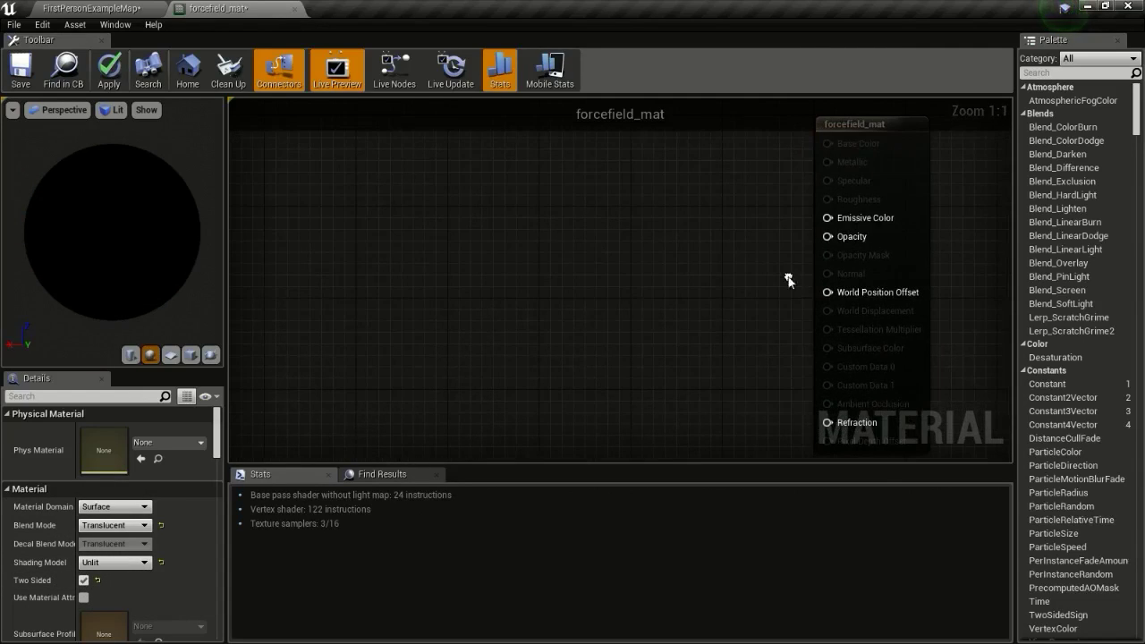
right_click(486, 230)
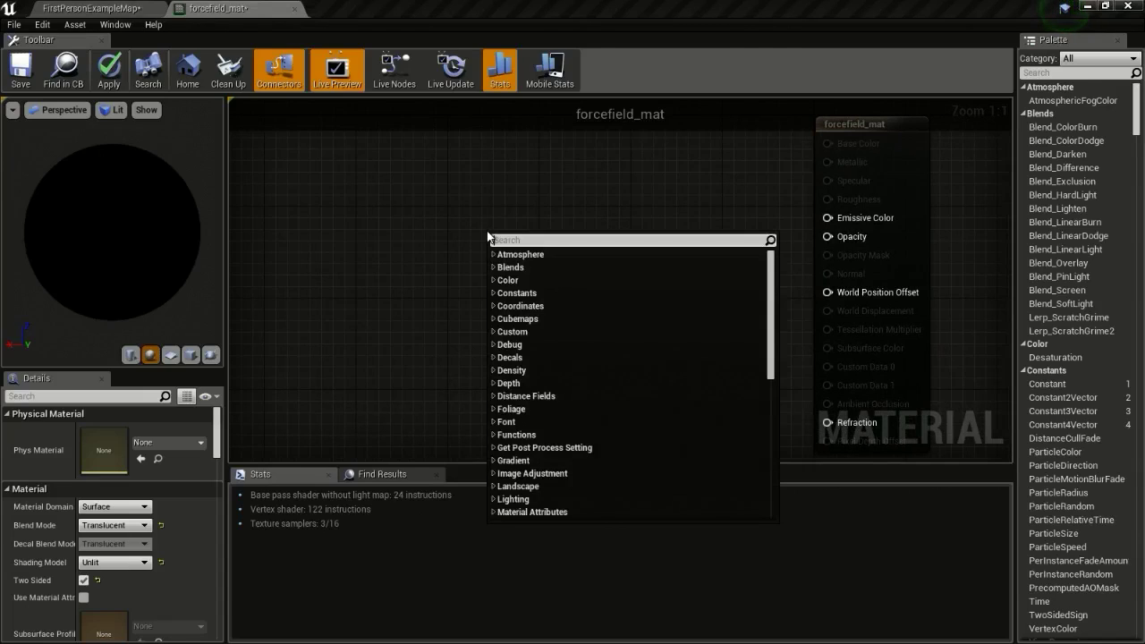
text(frene)
key(BackSpace)
text(s)
key(Return)
drag(603, 259, 827, 218)
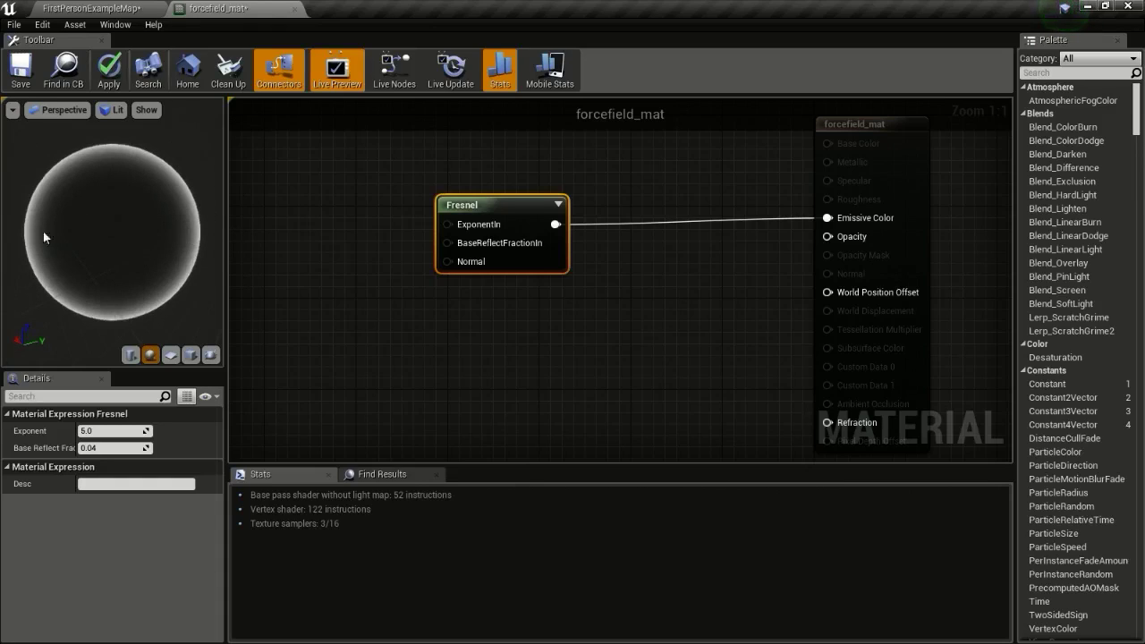
drag(555, 223, 845, 237)
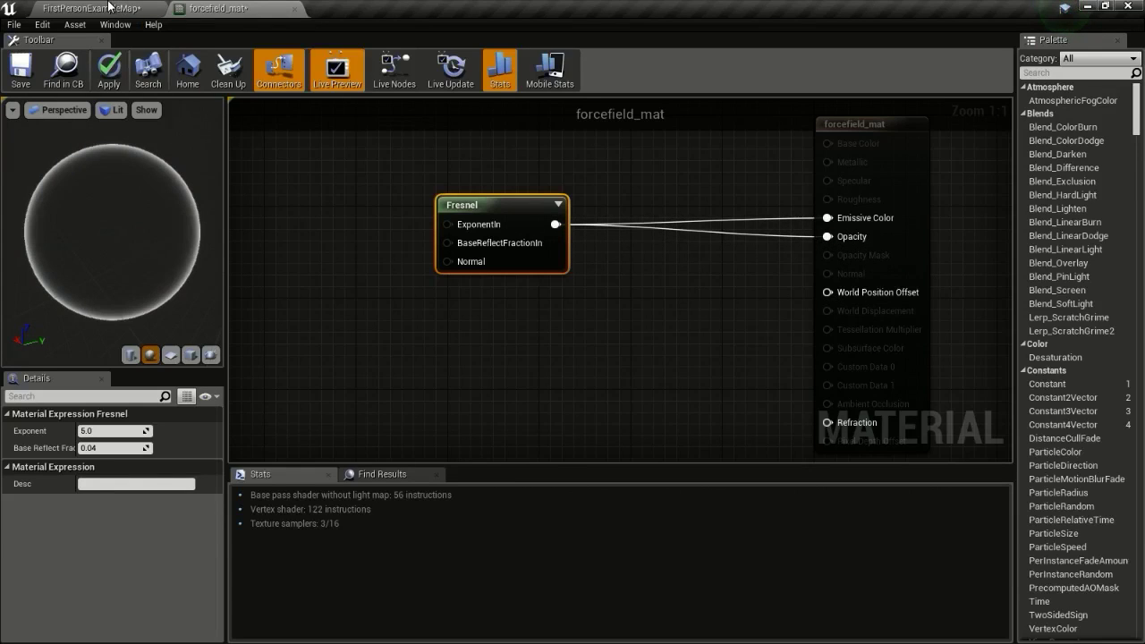
click(109, 70)
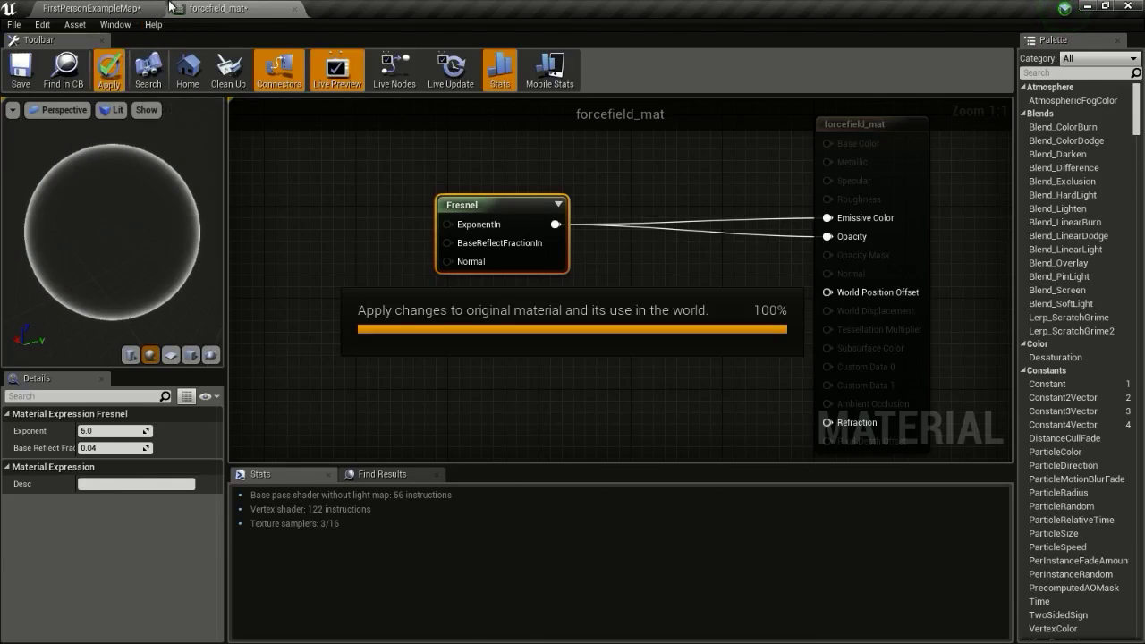
Place a basic sphere in the FirstPersonExampleMap level, in the open area beside the existing force fields.
click(99, 8)
right_drag(271, 112, 358, 112)
drag(117, 330, 533, 244)
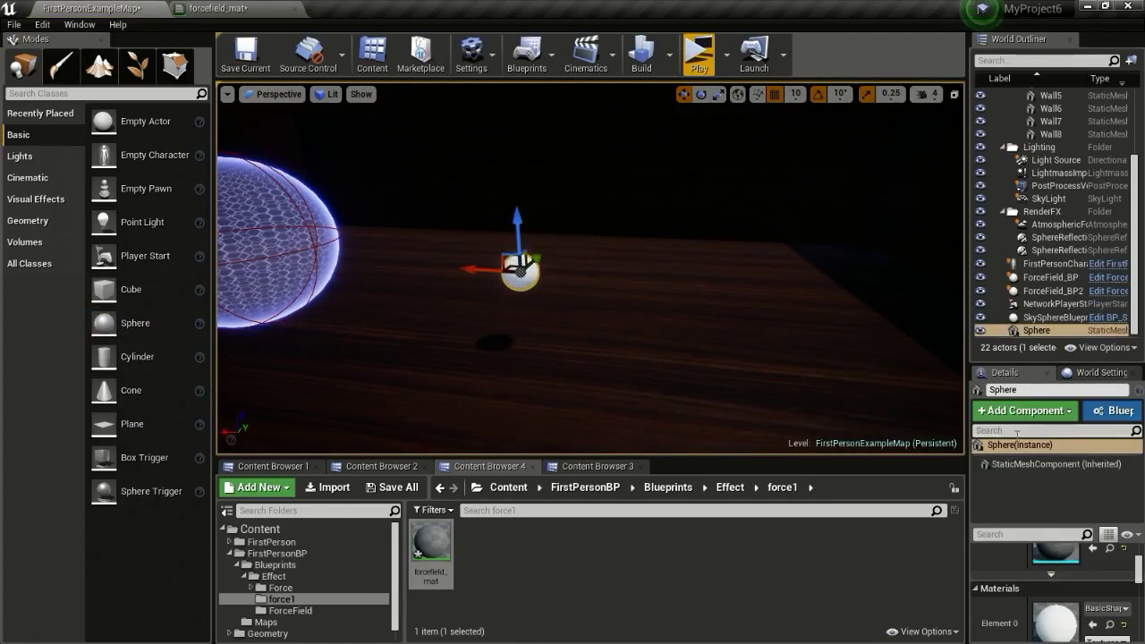
scroll(1067, 537, down, 5)
Scale the new sphere up to roughly force field size and assign forcefield_mat to it.
click(718, 94)
drag(520, 273, 559, 240)
key(w)
drag(428, 548, 510, 295)
drag(552, 336, 534, 259)
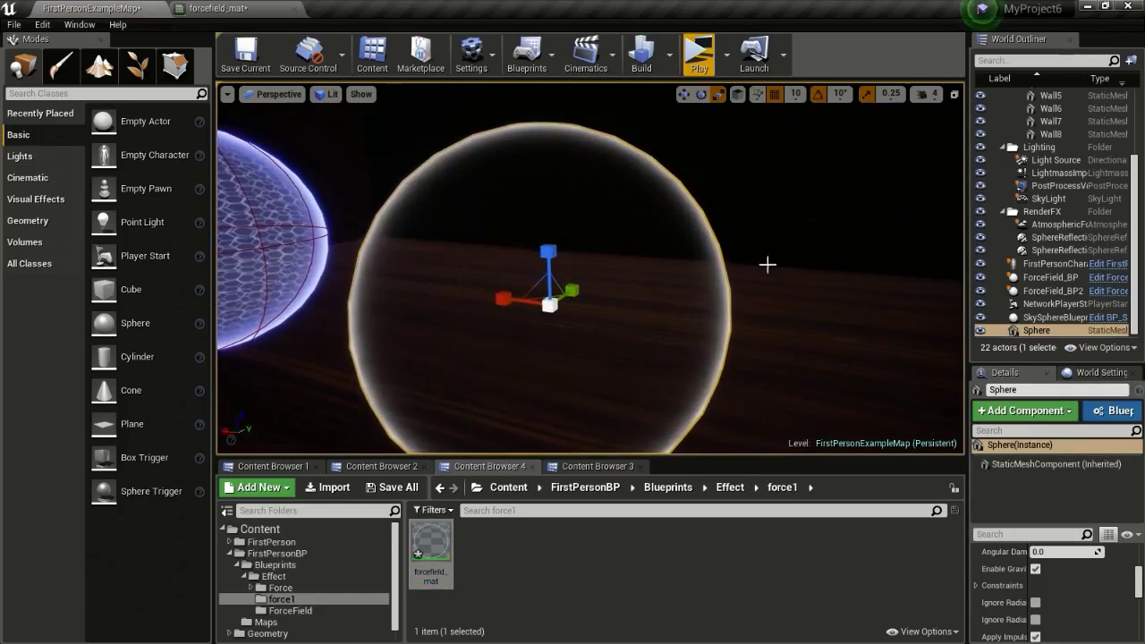
Select the enlarged sphere and move it down toward the floor.
click(769, 270)
click(794, 362)
right_drag(750, 386, 698, 284)
click(711, 285)
click(684, 94)
drag(619, 154, 624, 257)
right_drag(736, 366, 549, 199)
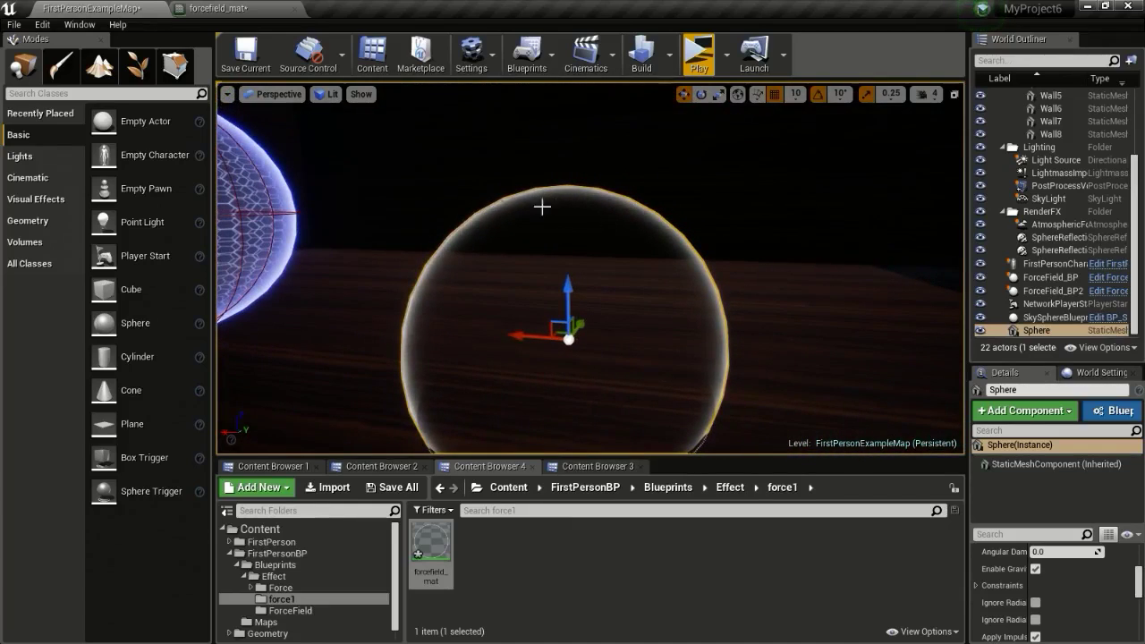
In the forcefield_mat graph, add a Constant node and connect it to the Fresnel node's ExponentIn input.
click(234, 9)
right_drag(409, 158, 554, 229)
key(1)
click(407, 263)
drag(423, 288, 595, 296)
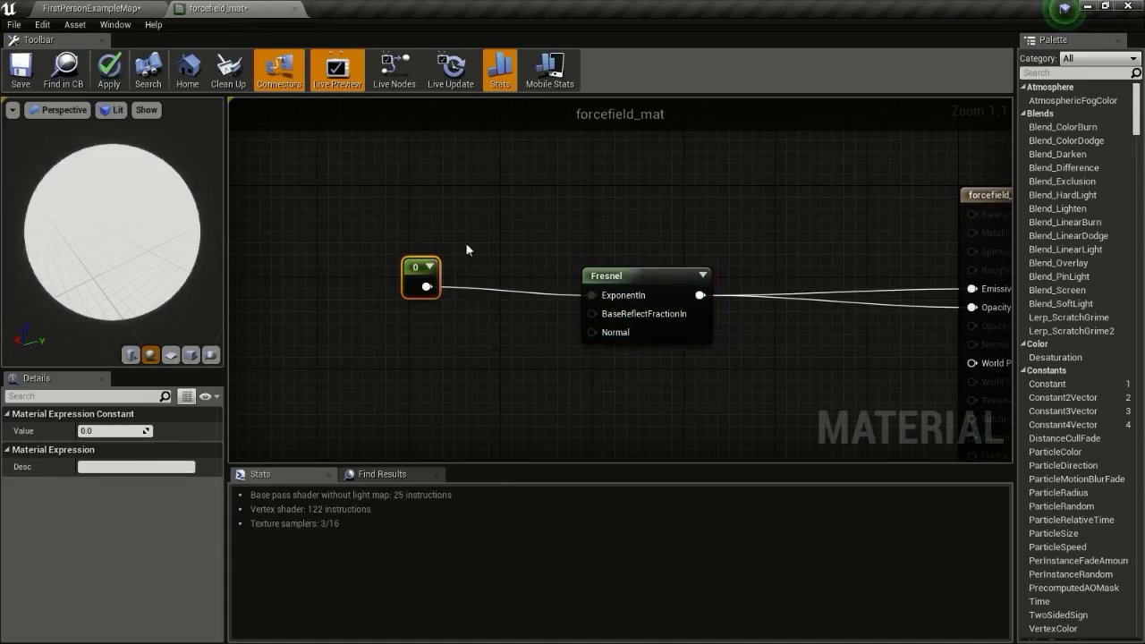
key(1)
click(408, 195)
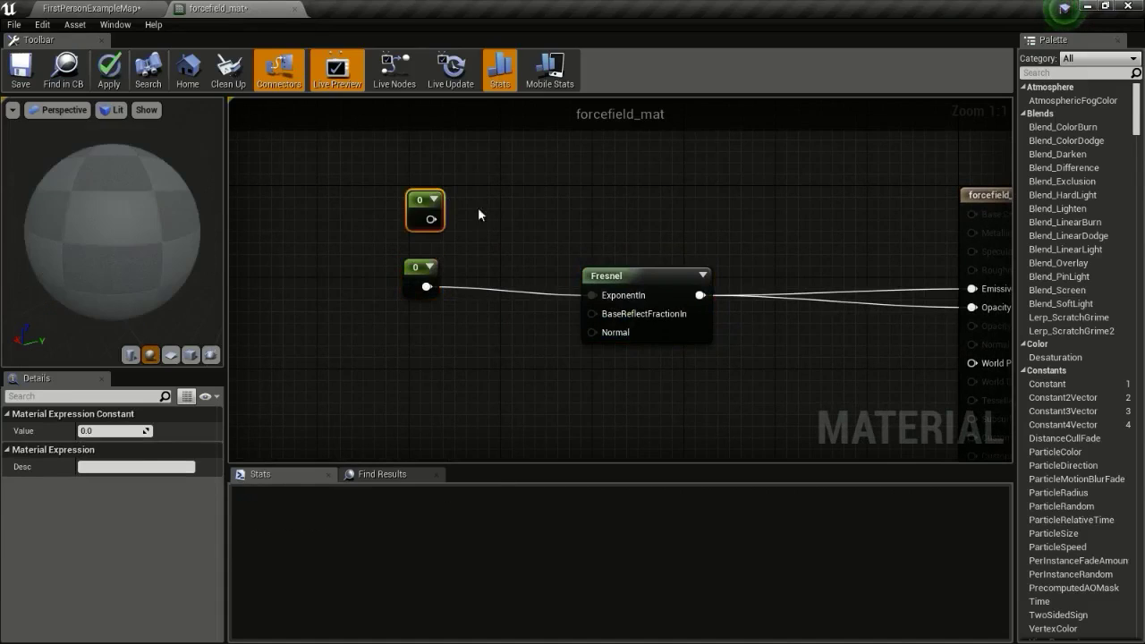
key(Delete)
Try 5 for the Constant feeding the Fresnel exponent, settle on 10, and apply the material.
click(417, 270)
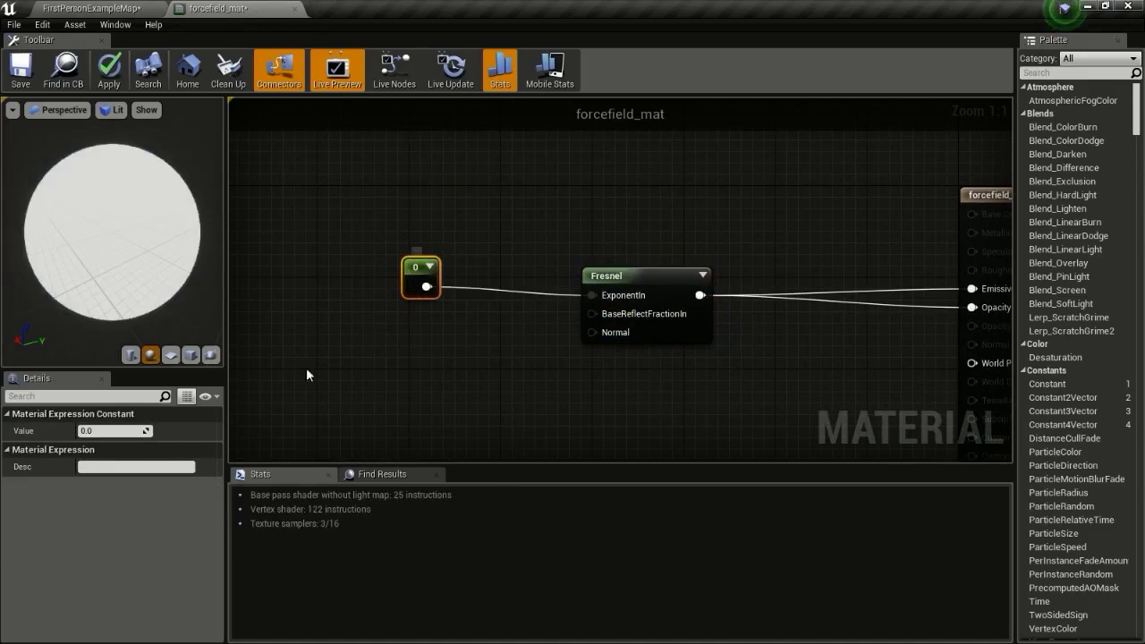
click(117, 431)
text(5)
key(Return)
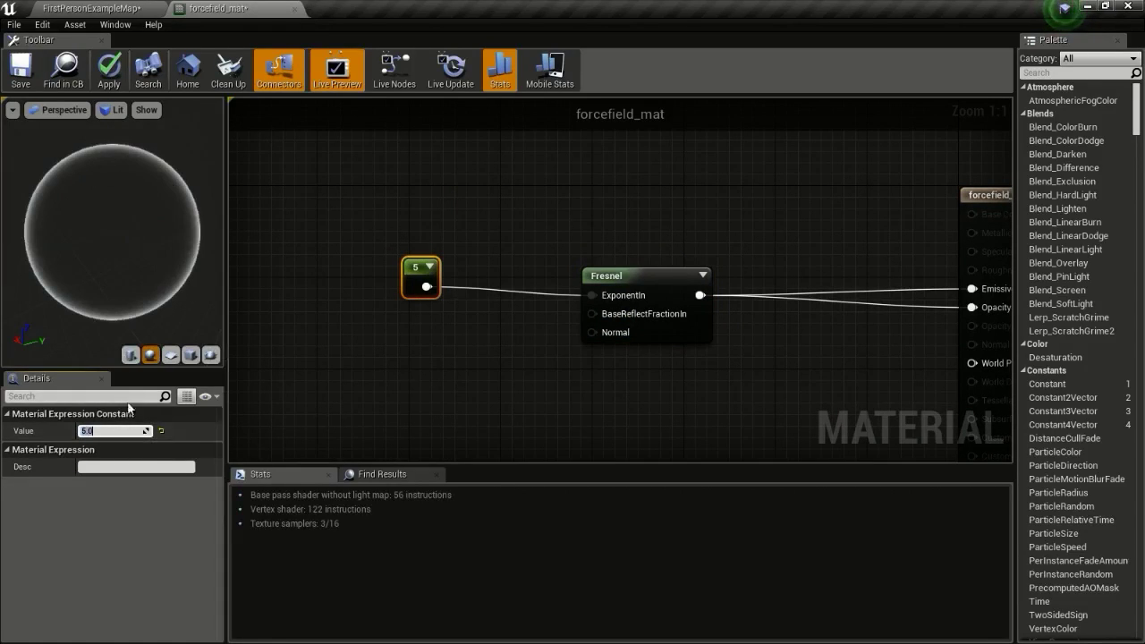
text(10)
key(Return)
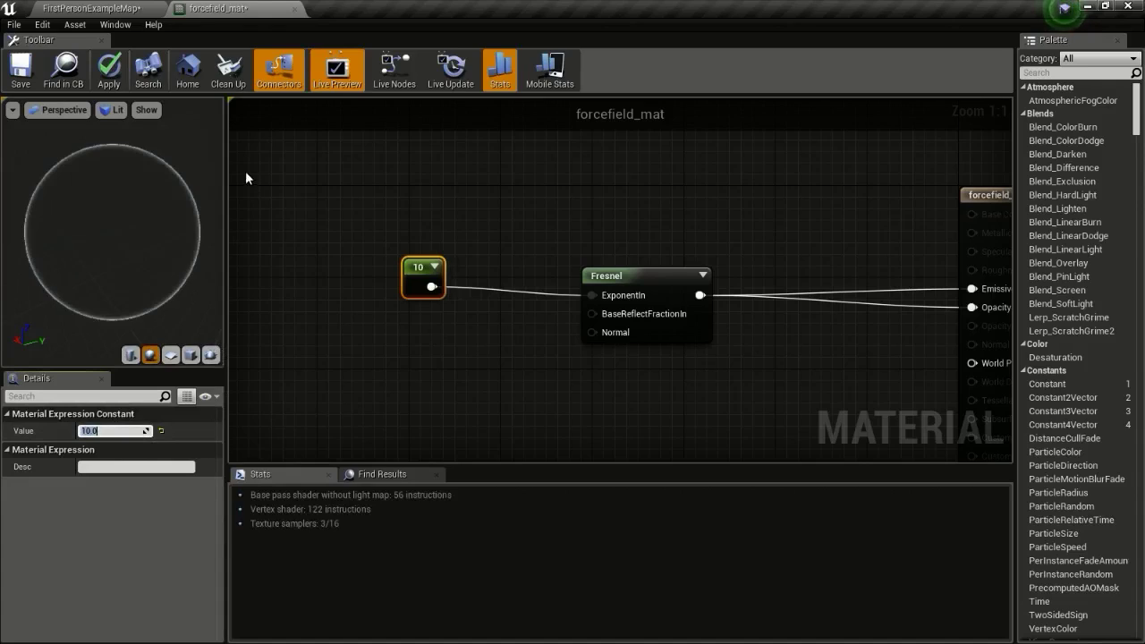
key(Return)
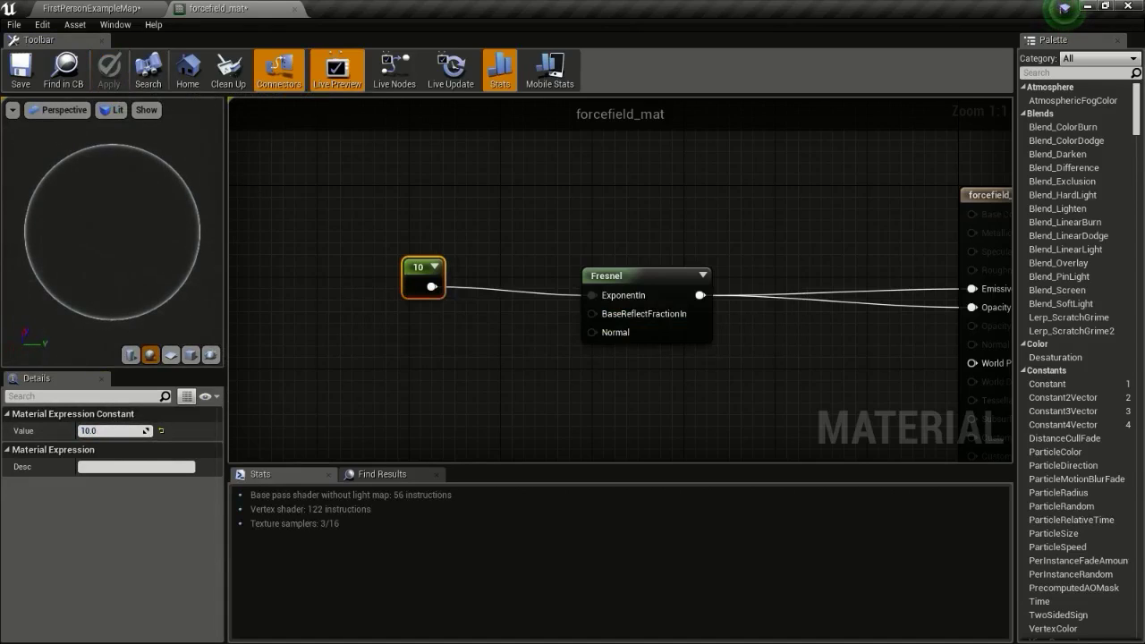
Move the Constant and Fresnel nodes farther away from the material's output node to make room between them.
drag(414, 270, 653, 328)
drag(635, 280, 349, 337)
mouse_move(504, 254)
right_down()
mouse_move(603, 216)
mouse_move(506, 256)
right_up()
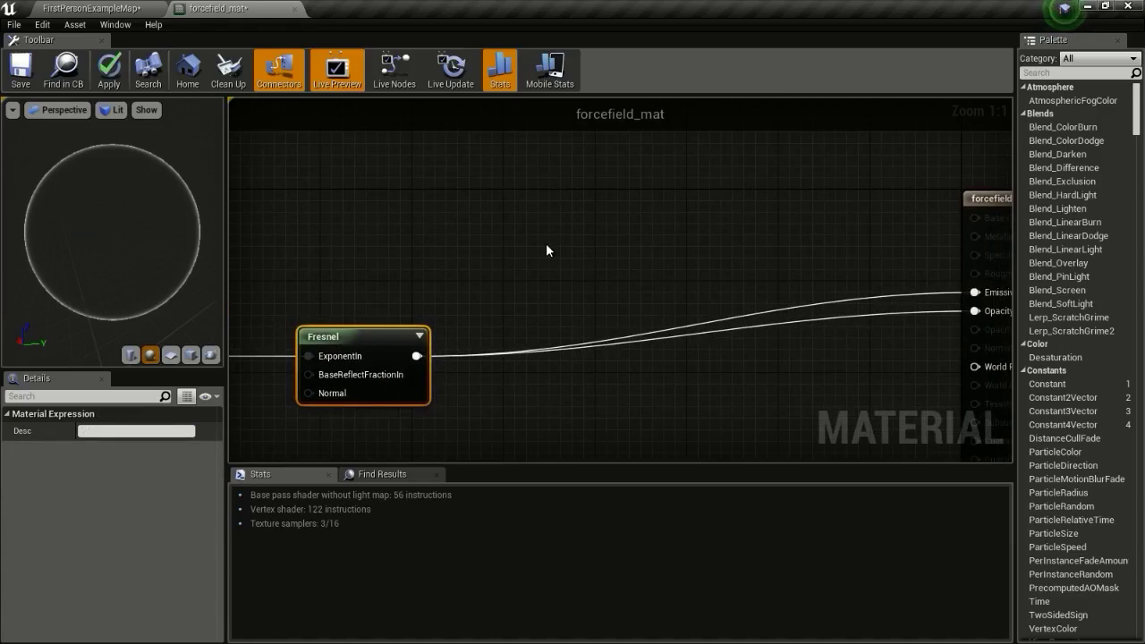
Add a Lerp node, connecting its output to Emissive Color and the Fresnel output to its Alpha input.
click(651, 206)
drag(634, 195, 937, 296)
right_drag(467, 299, 576, 331)
drag(478, 391, 633, 269)
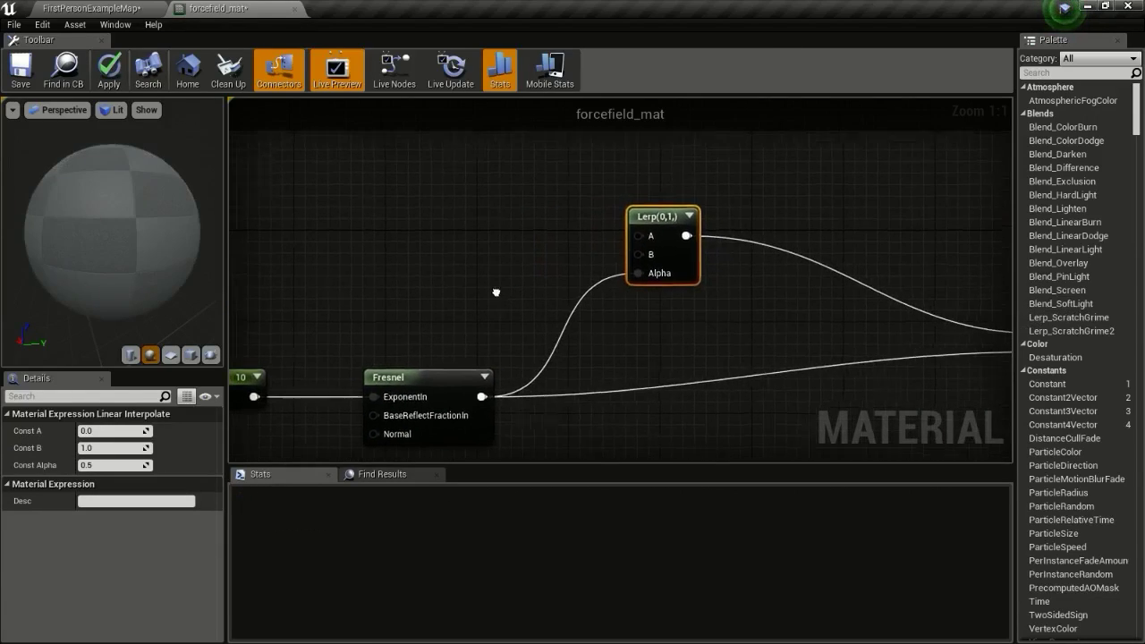
Add a Constant3Vector on the Lerp's A input and set its colour to R 0, G 2, B 45.
right_drag(597, 232, 710, 273)
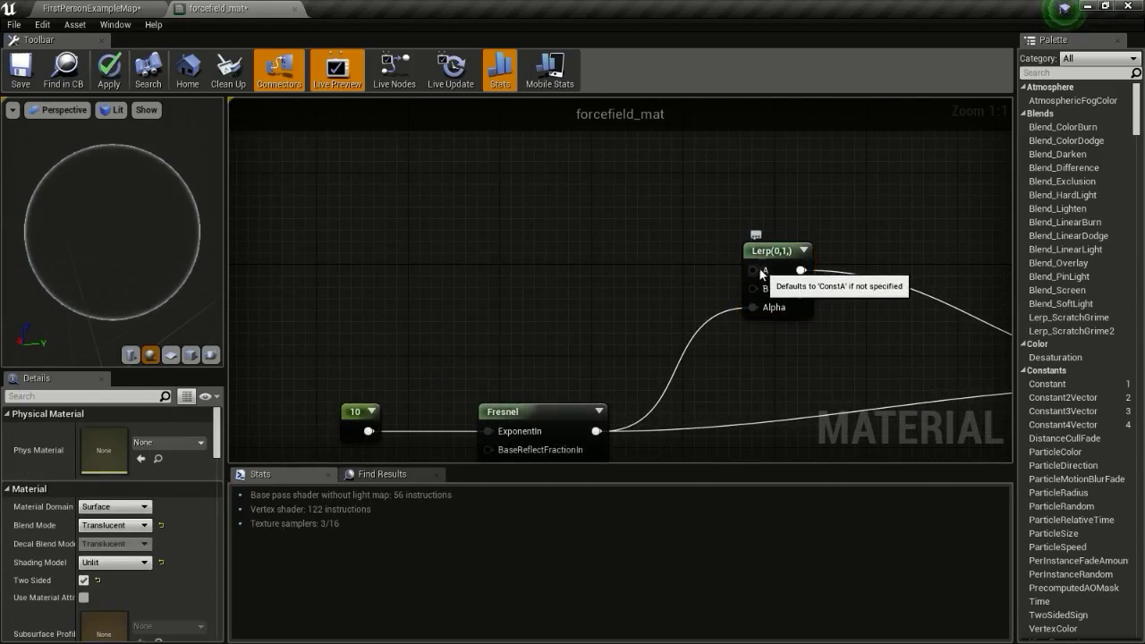
click(541, 187)
drag(629, 210, 767, 269)
click(109, 483)
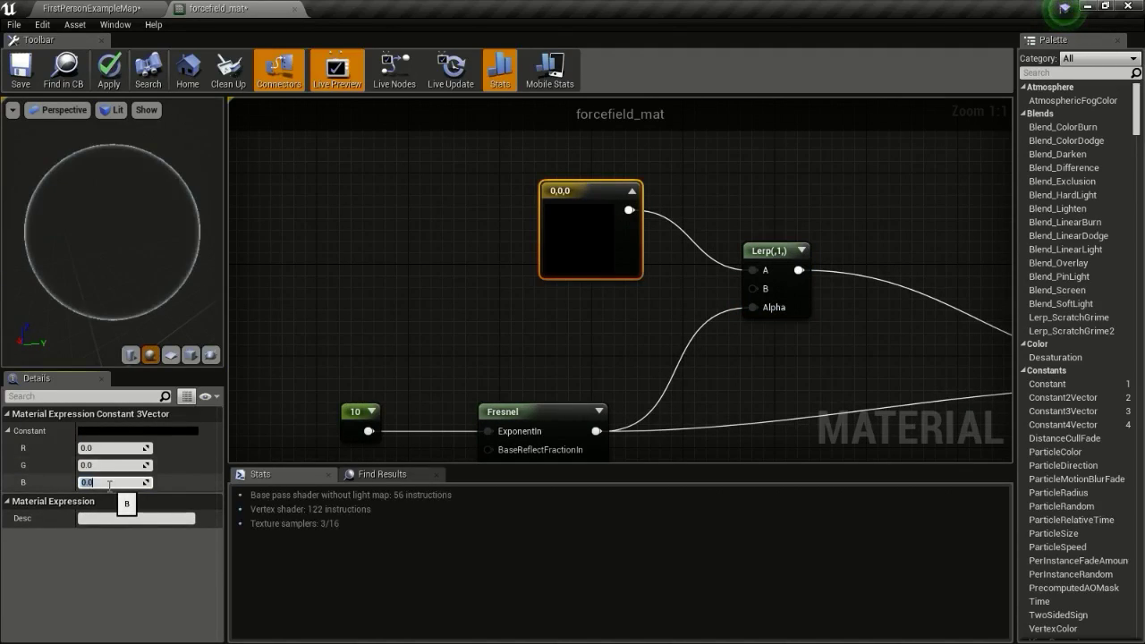
text(45)
key(Return)
click(111, 465)
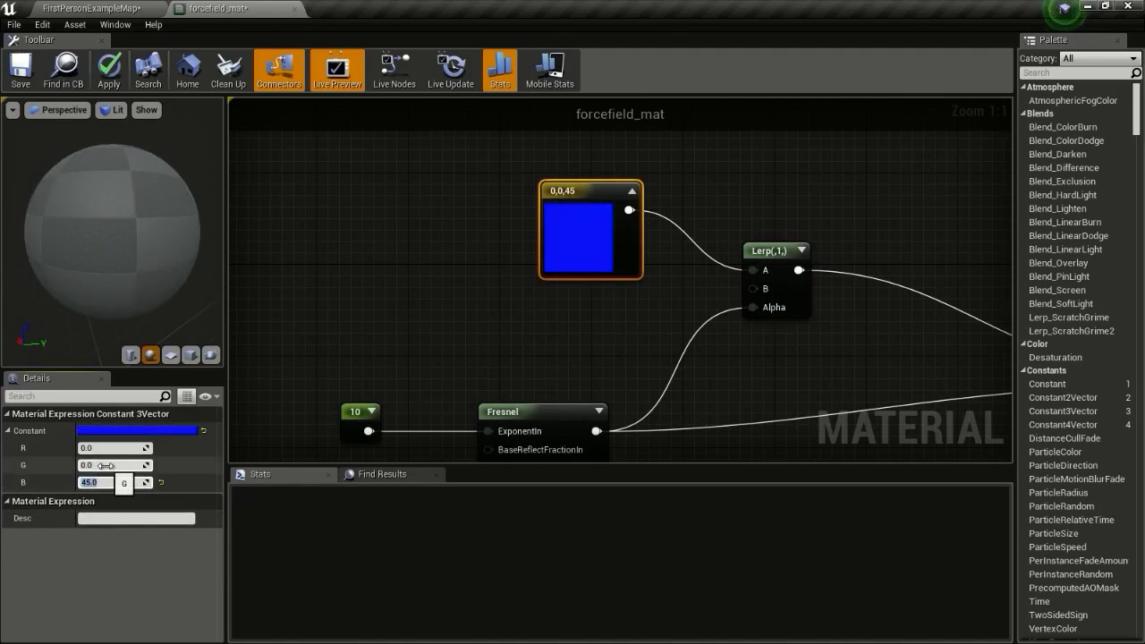
text(2)
key(Return)
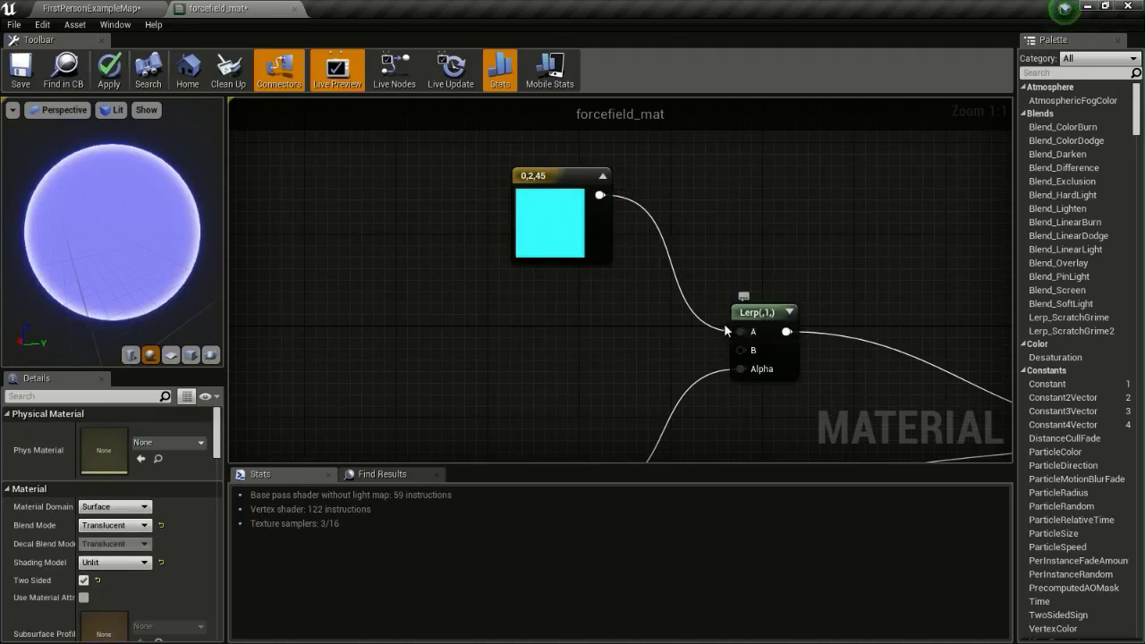
Connect a second Constant3Vector to the Lerp's B input and place it below the first colour node.
right_drag(660, 325, 683, 290)
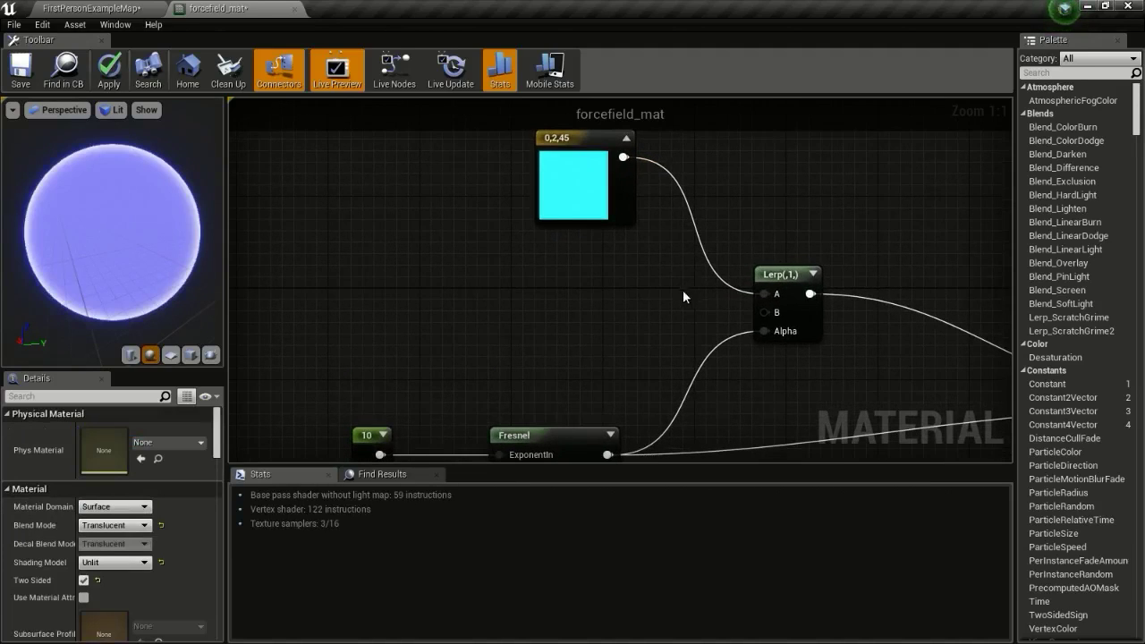
click(565, 277)
drag(654, 301, 754, 312)
drag(765, 309, 767, 312)
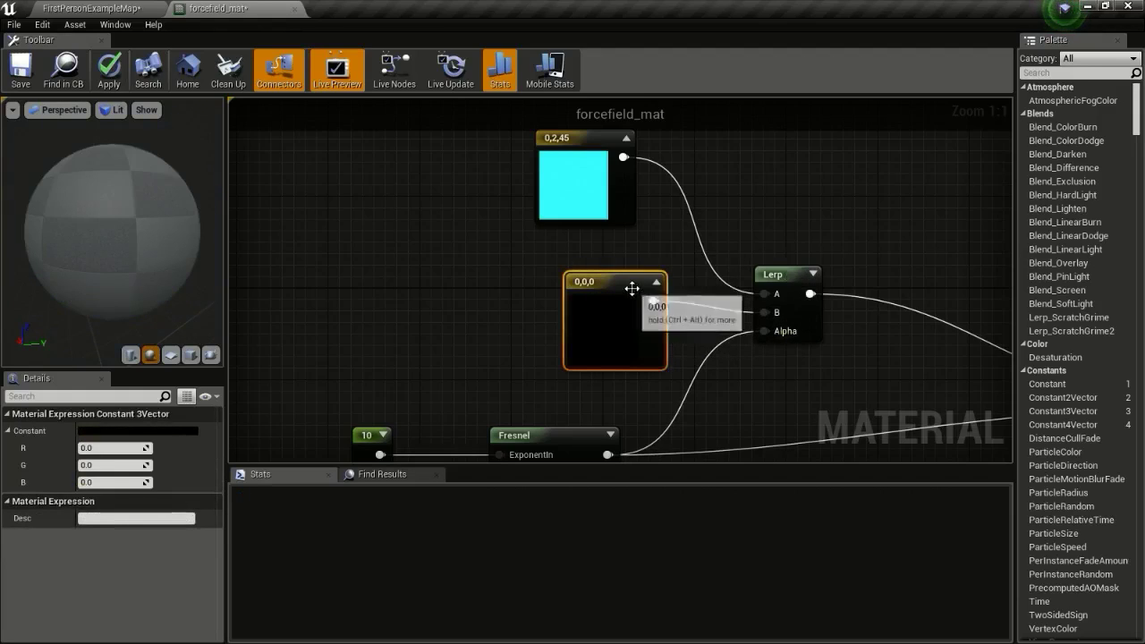
drag(632, 286, 589, 269)
Set the second Constant3Vector's R, G and B values to 1.
click(130, 447)
text(1)
key(Tab)
text(1)
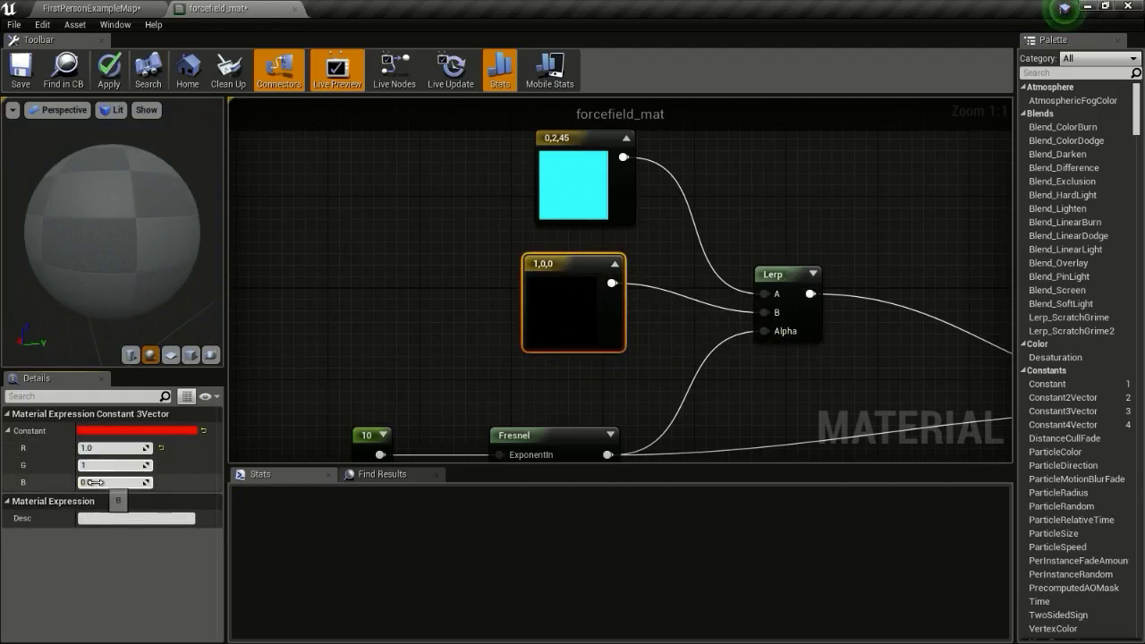
click(115, 482)
text(1)
key(Return)
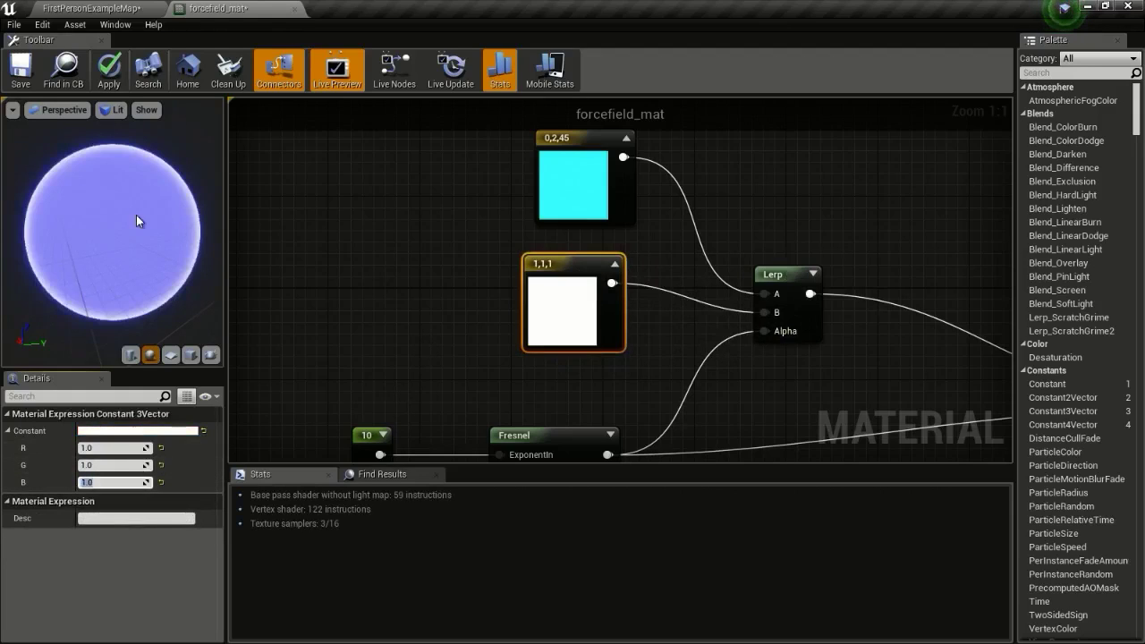
Apply the material changes and inspect the coloured sphere in the FirstPersonExampleMap level.
click(108, 70)
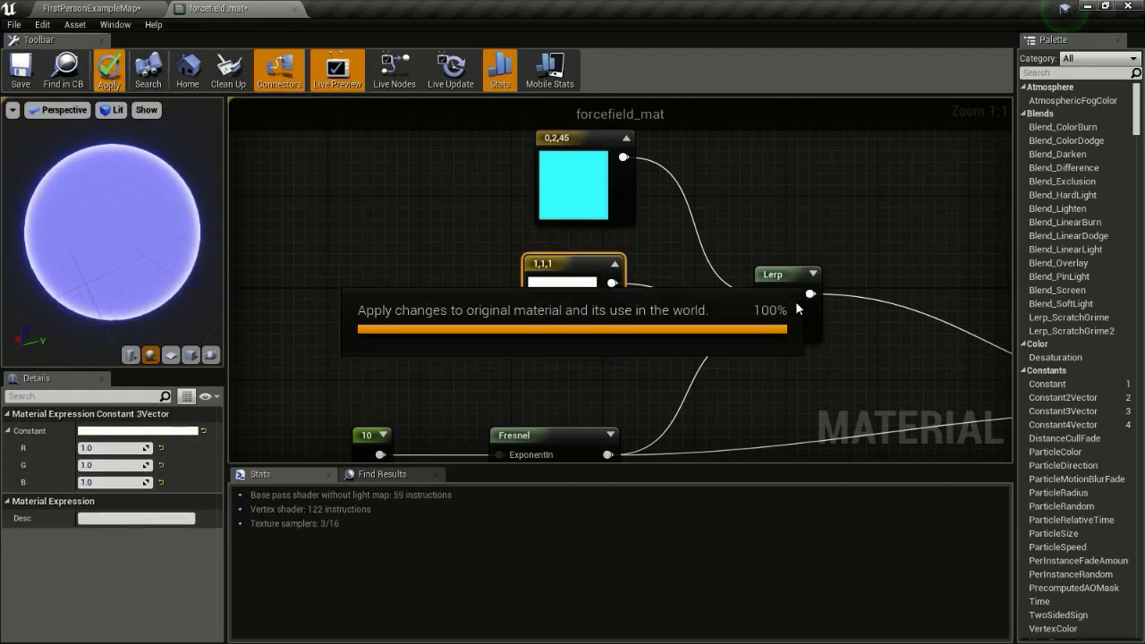
scroll(840, 261, down, 1)
right_drag(840, 260, 597, 179)
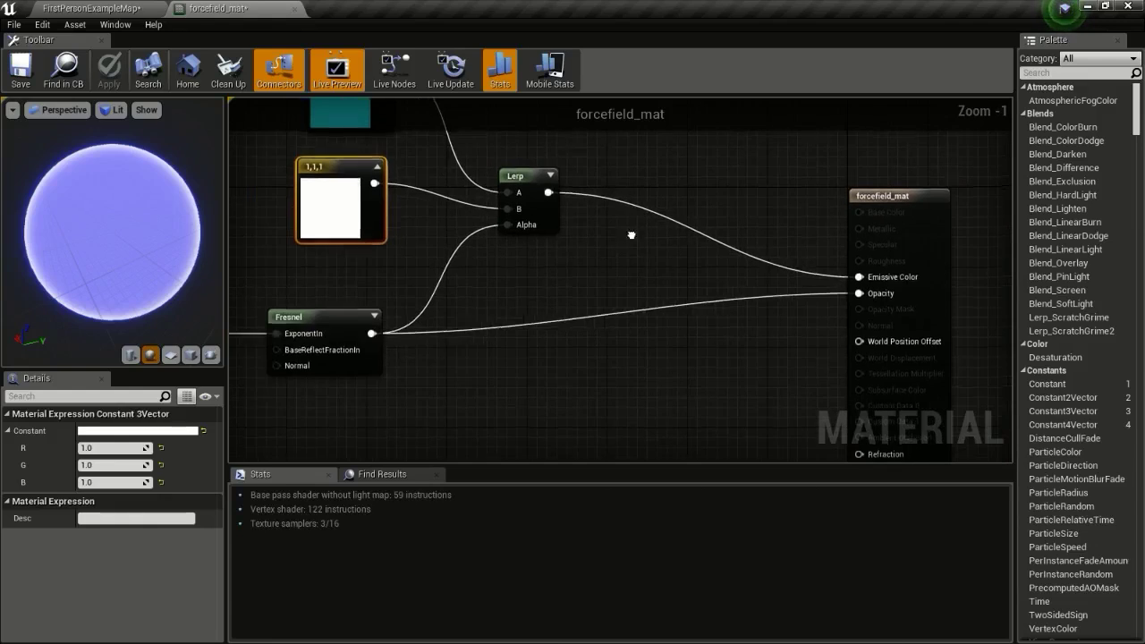
right_drag(634, 235, 774, 321)
click(88, 7)
scroll(542, 230, down, 1)
drag(575, 284, 606, 283)
right_drag(434, 295, 308, 330)
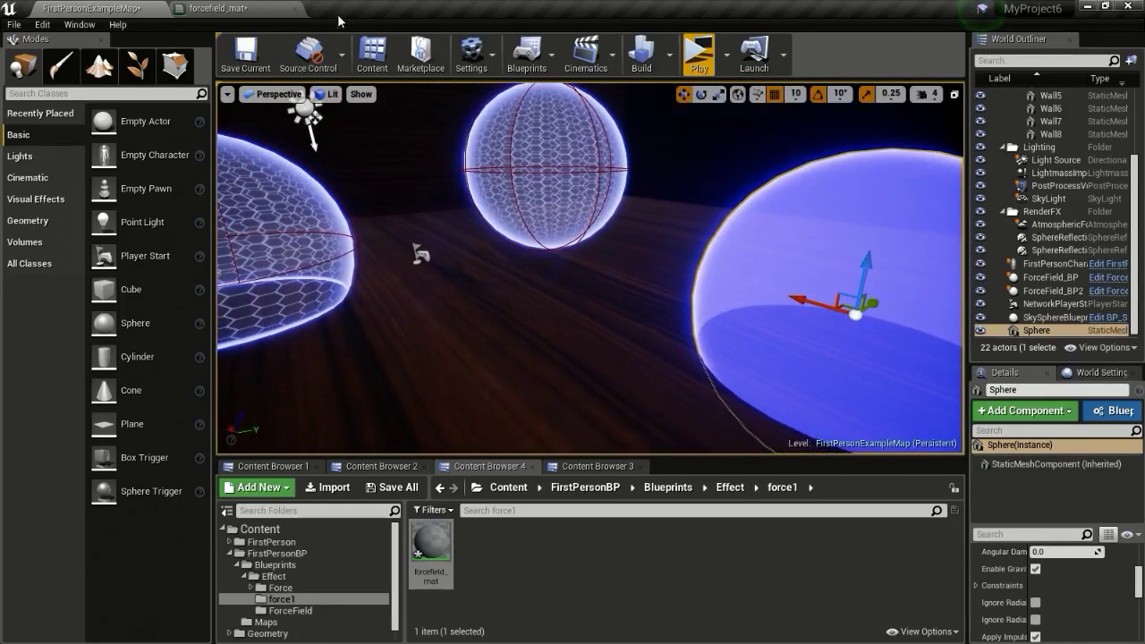
Back in the forcefield_mat graph, add a Depth Fade node below the Fresnel node.
click(219, 8)
right_drag(666, 327, 646, 229)
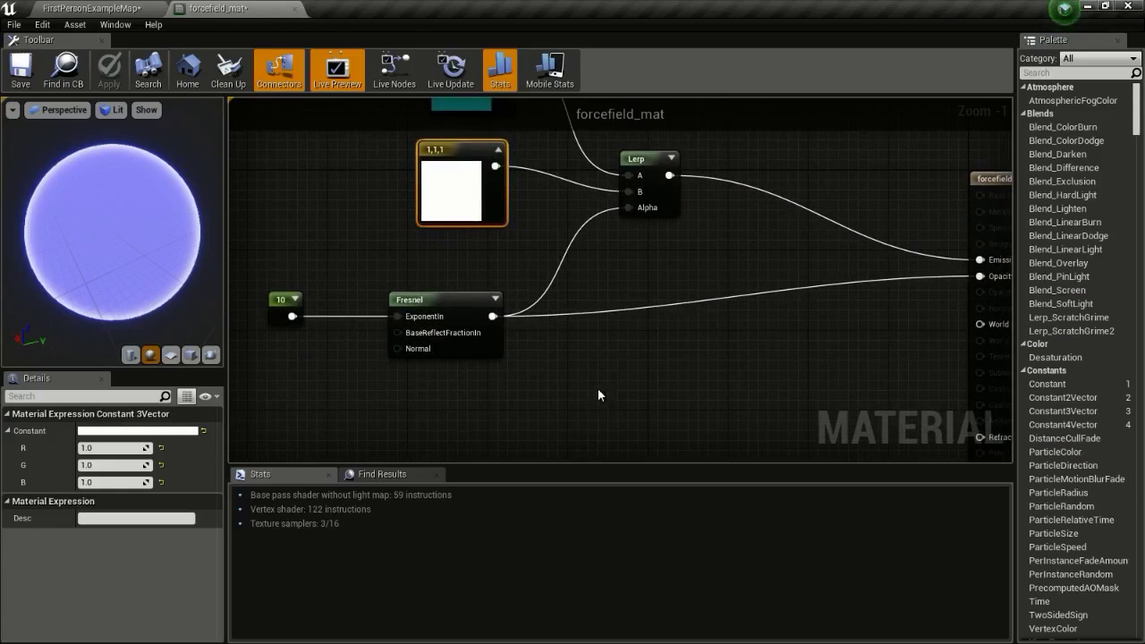
right_drag(597, 389, 594, 335)
right_click(518, 347)
text(dep)
key(Return)
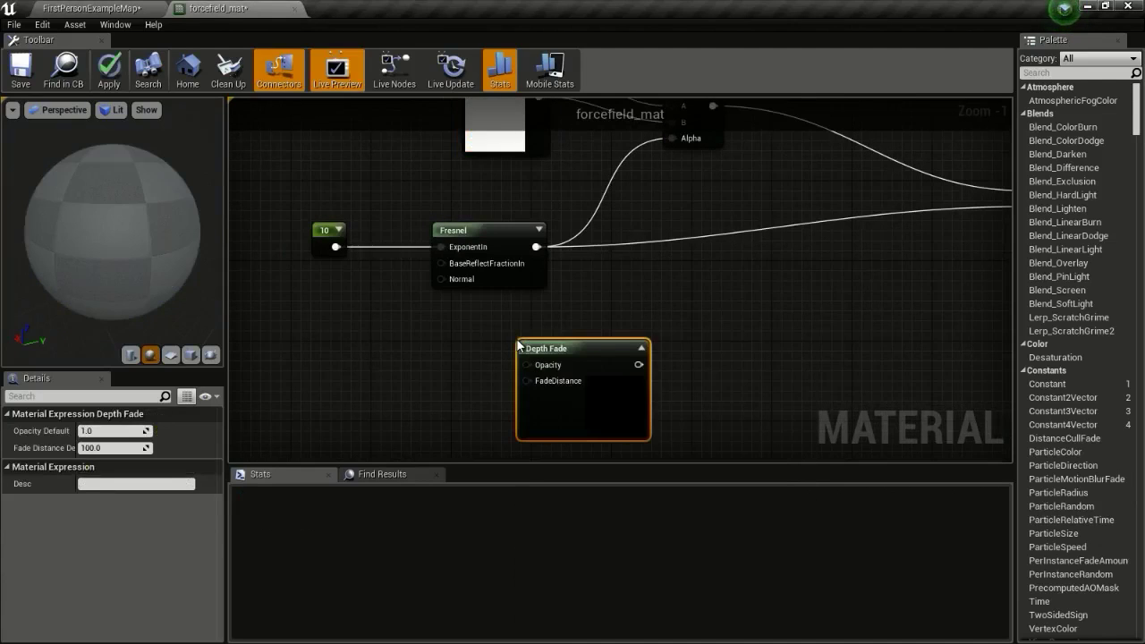
Connect the Depth Fade output to both Emissive Color and Opacity, replacing the existing links, and apply the material.
scroll(591, 353, down, 1)
drag(568, 387, 926, 237)
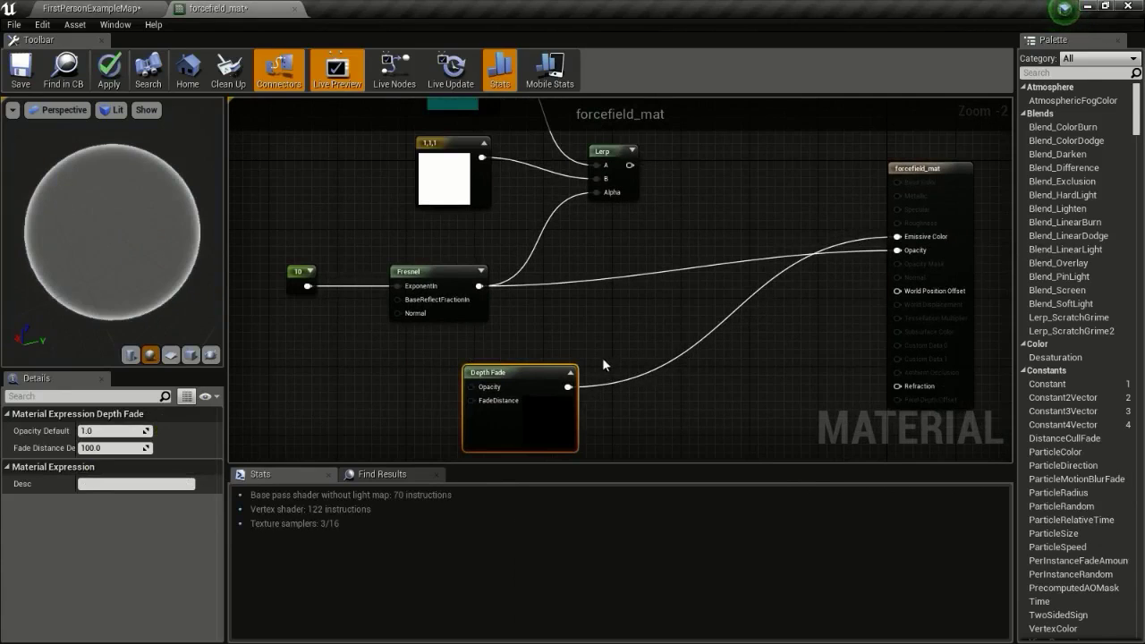
drag(566, 386, 897, 251)
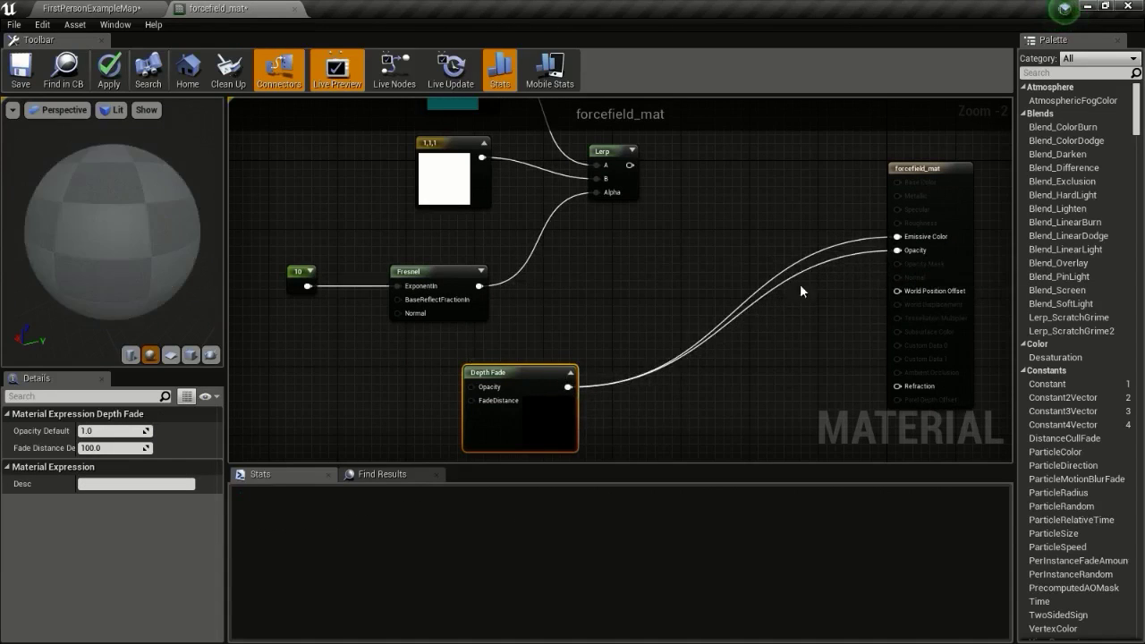
scroll(680, 236, up, 3)
click(109, 68)
Feed FadeDistance with a new Constant of 200, apply the material, and check the sphere in the level.
right_drag(643, 226, 728, 265)
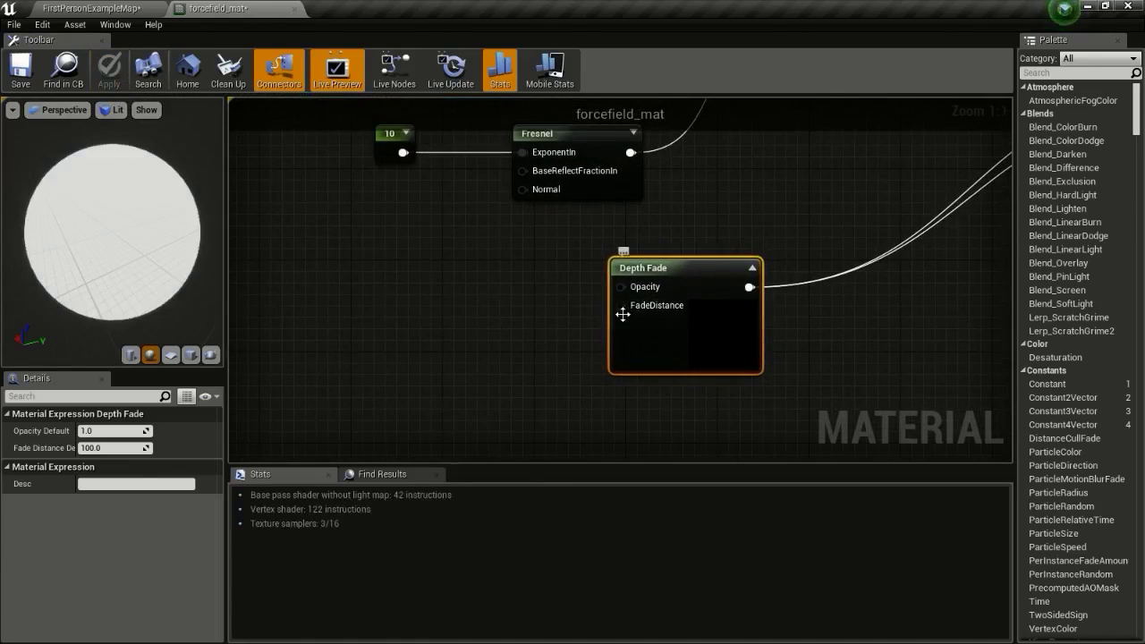
click(457, 256)
drag(481, 283, 632, 307)
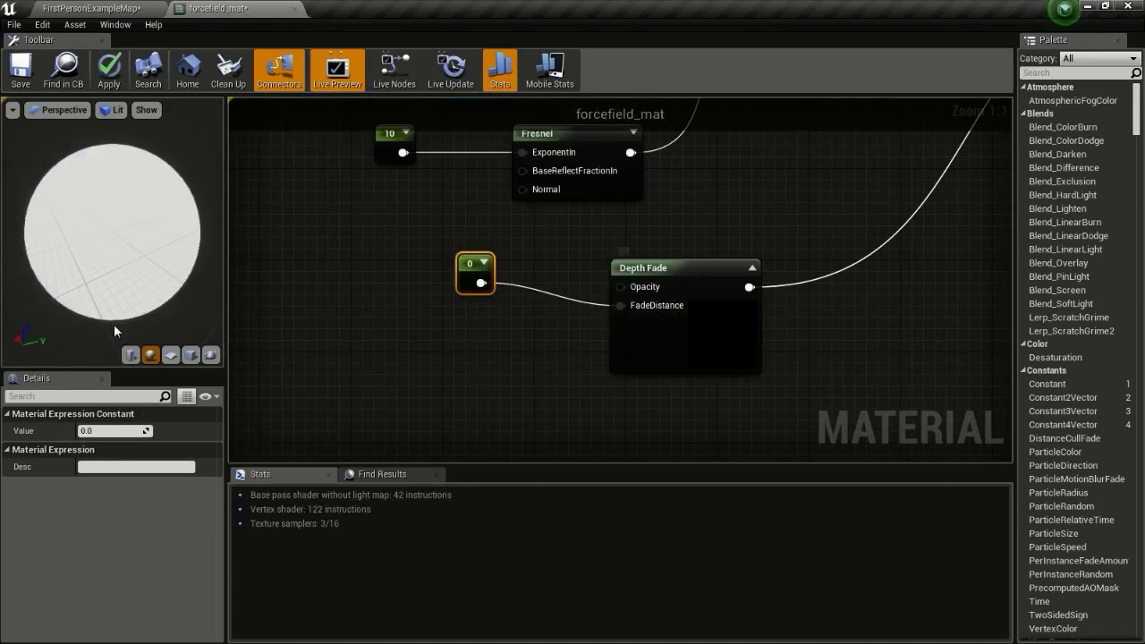
click(92, 431)
text(200)
key(Return)
click(109, 71)
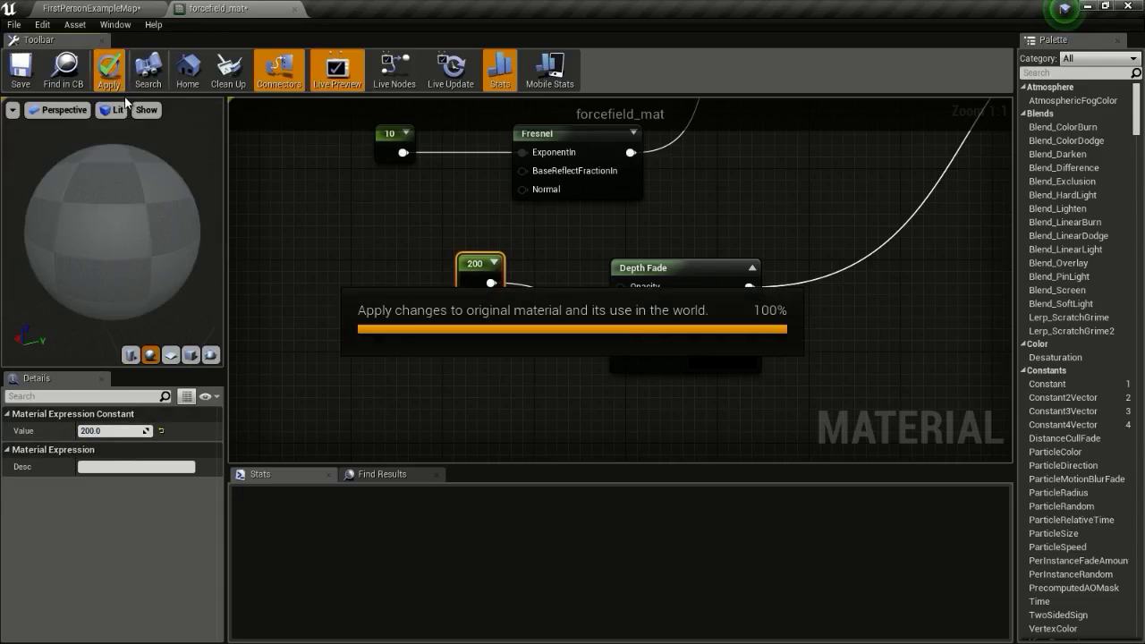
click(106, 7)
right_drag(757, 228, 633, 118)
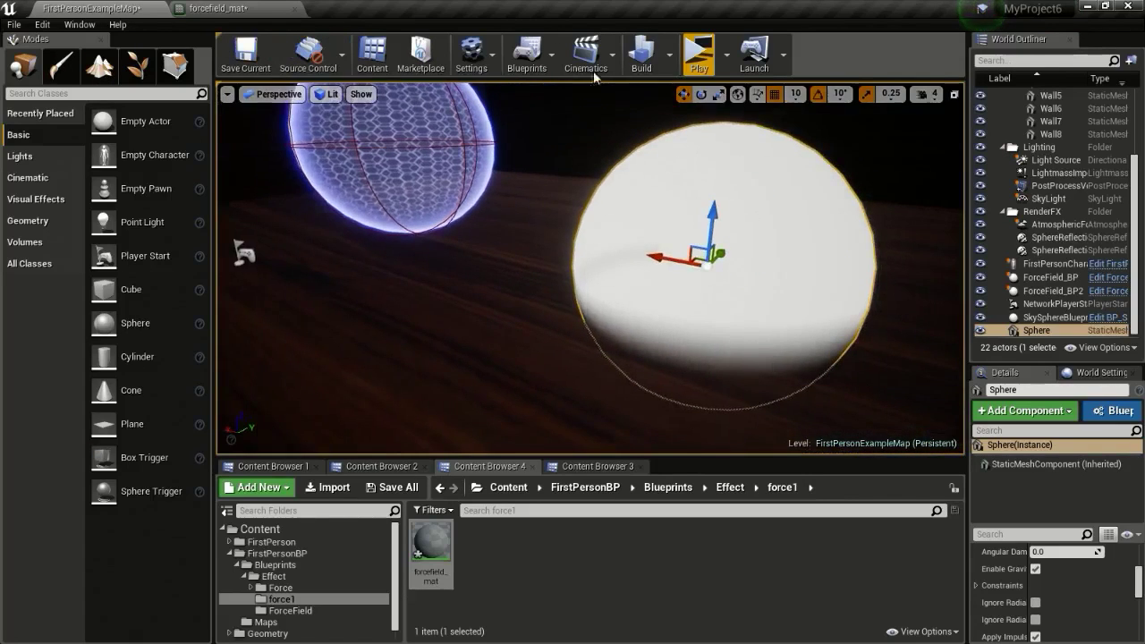
Set the Constant driving the Depth Fade's FadeDistance to 500 and apply the material.
click(215, 8)
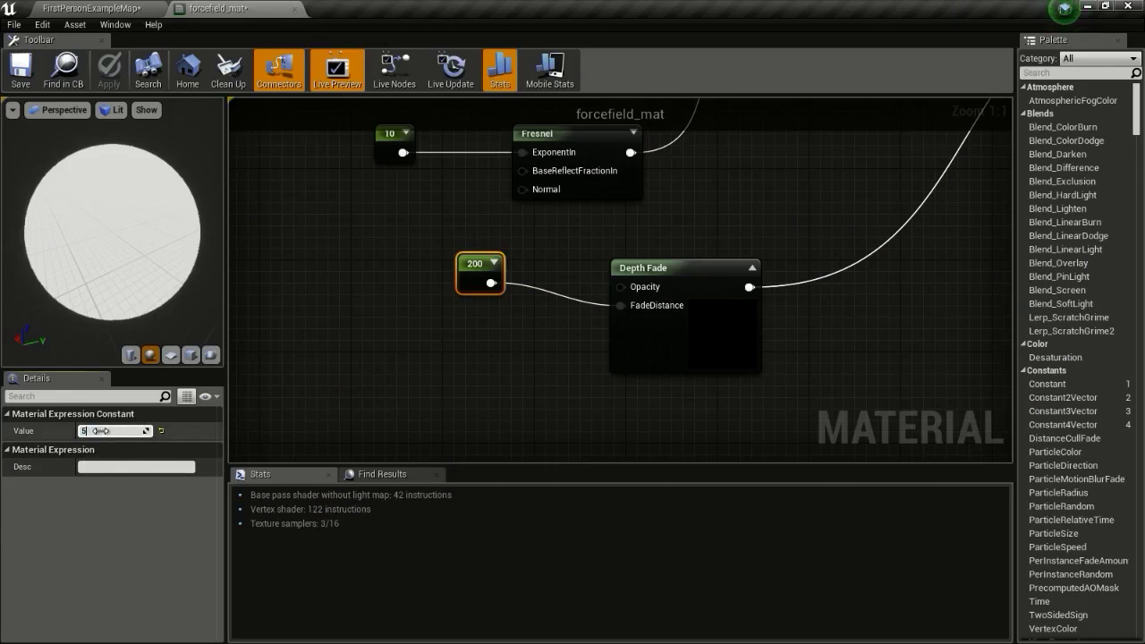
click(95, 431)
text(500)
key(Return)
click(109, 72)
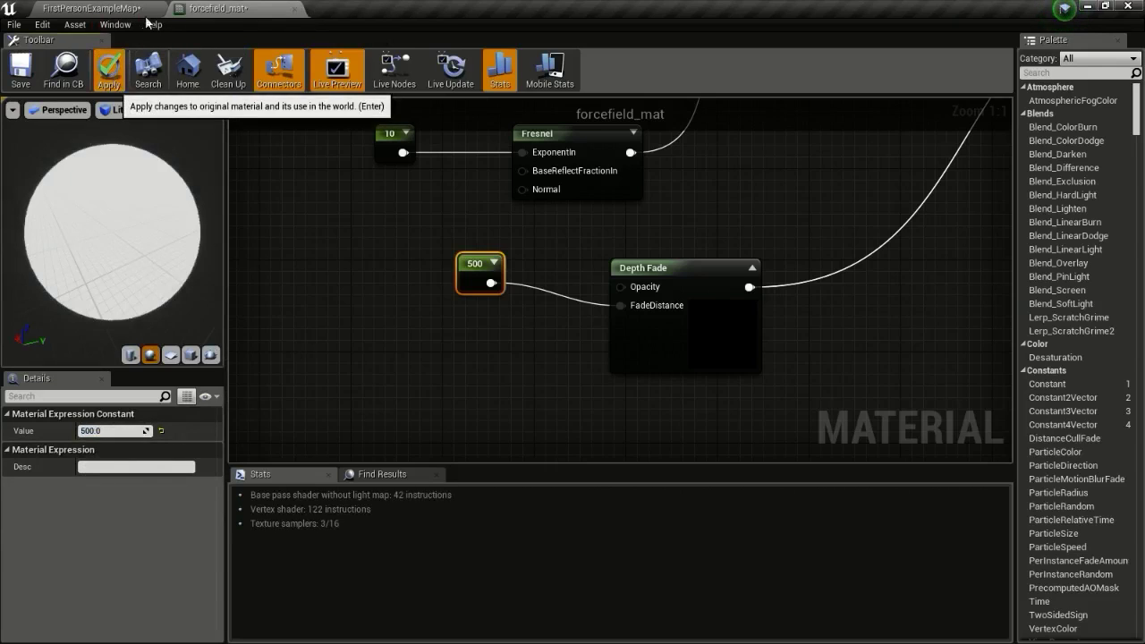
Examine in the level how the sphere fades where it meets the floor.
click(156, 7)
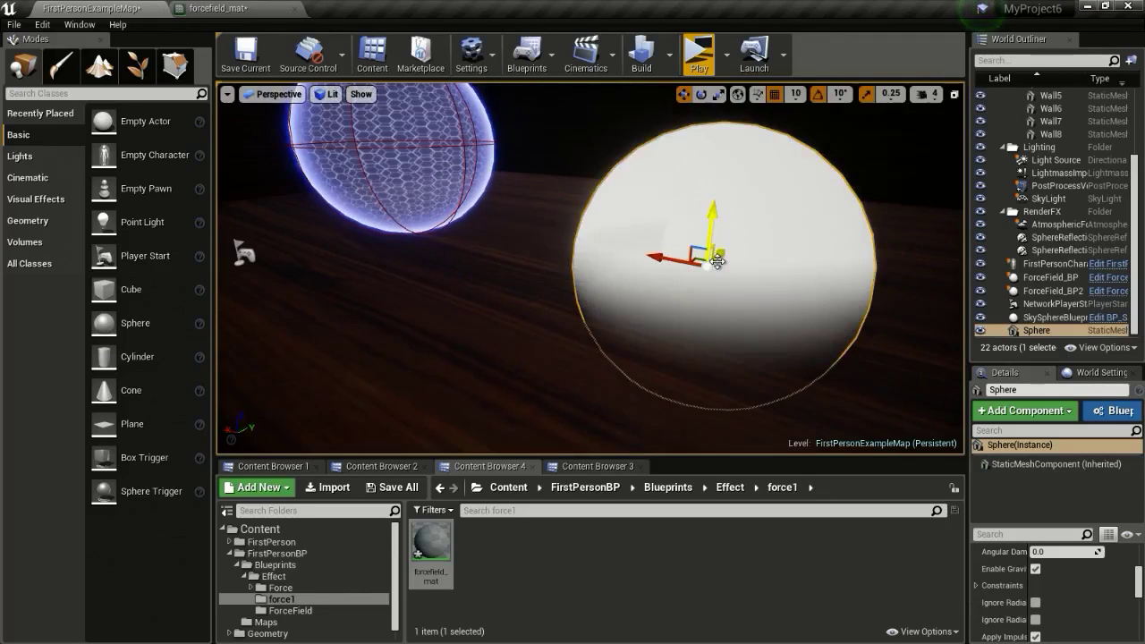
scroll(768, 265, up, 3)
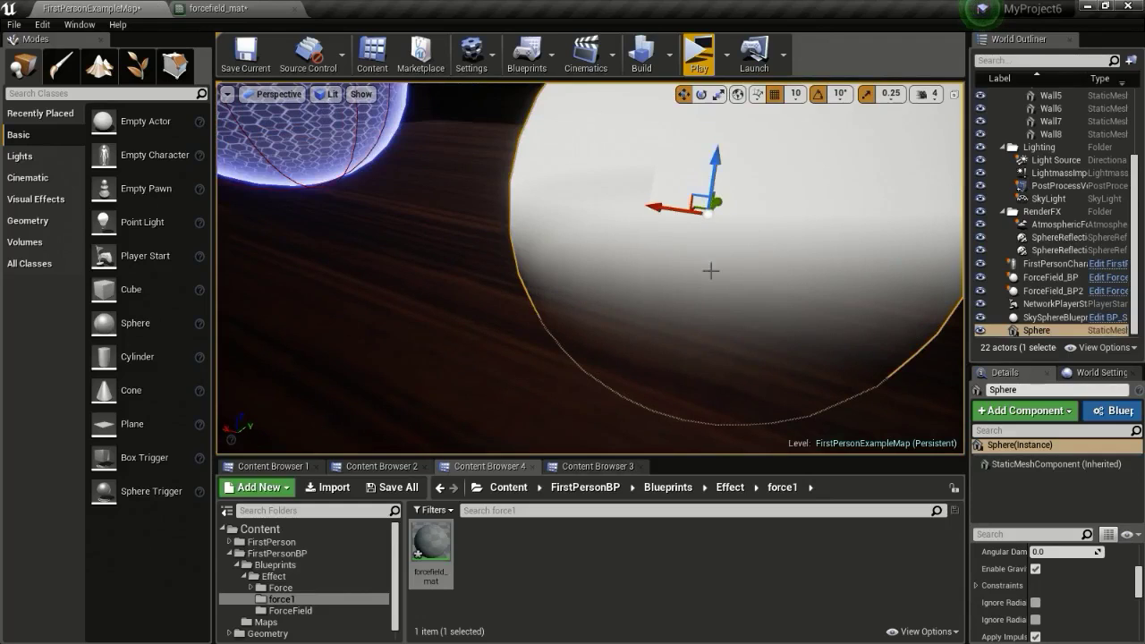
scroll(711, 254, down, 2)
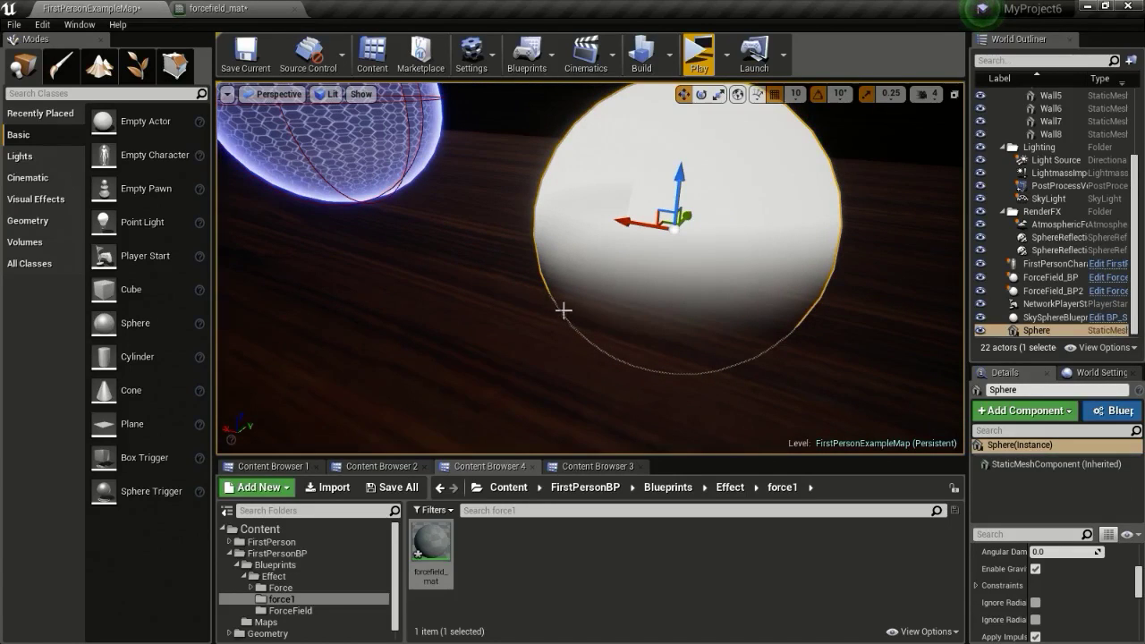
scroll(692, 200, down, 2)
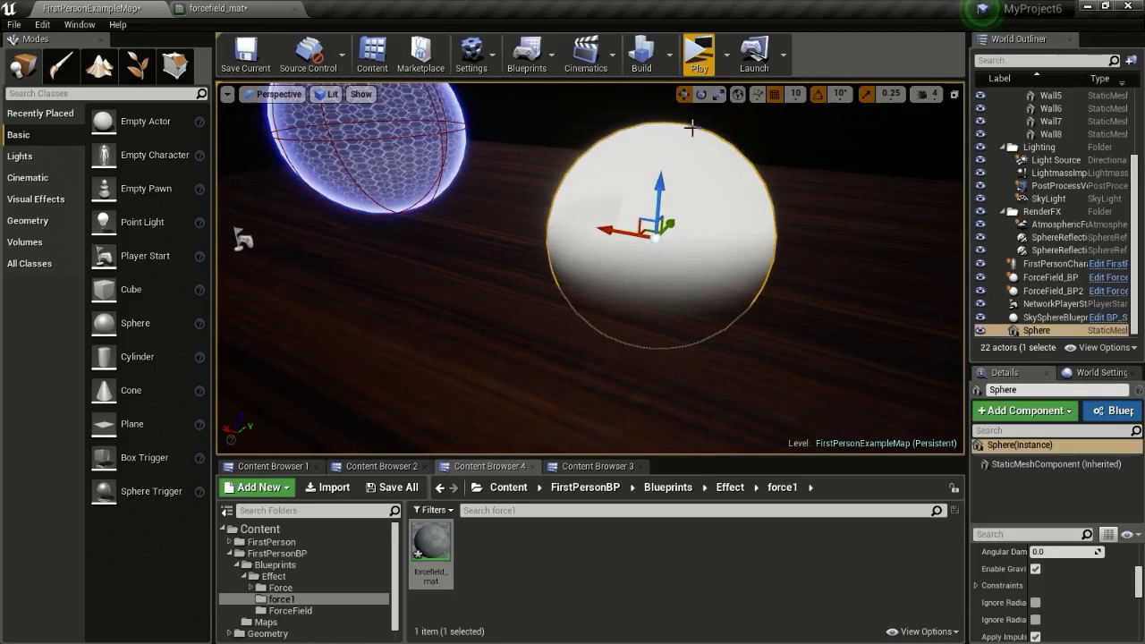
right_drag(518, 255, 510, 233)
right_drag(636, 349, 751, 351)
In the forcefield_mat graph, remove the FadeDistance constant and disconnect the Depth Fade node from Emissive Color and Opacity.
click(213, 10)
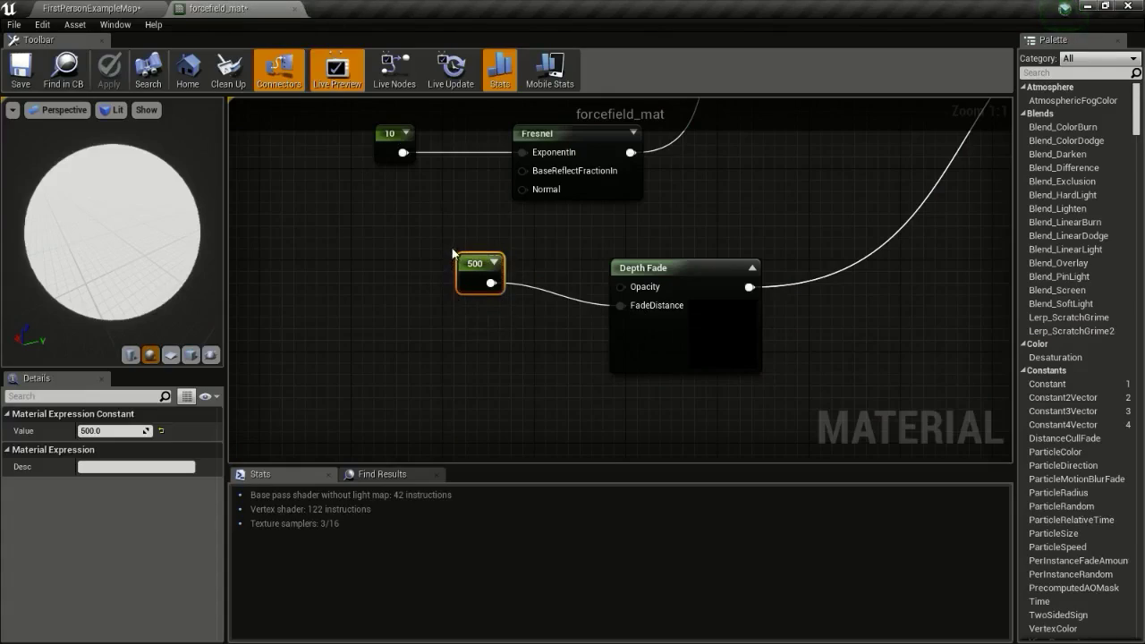
drag(671, 269, 464, 260)
right_drag(547, 275, 566, 365)
alt+click(556, 368)
right_drag(748, 276, 652, 343)
scroll(625, 352, down, 2)
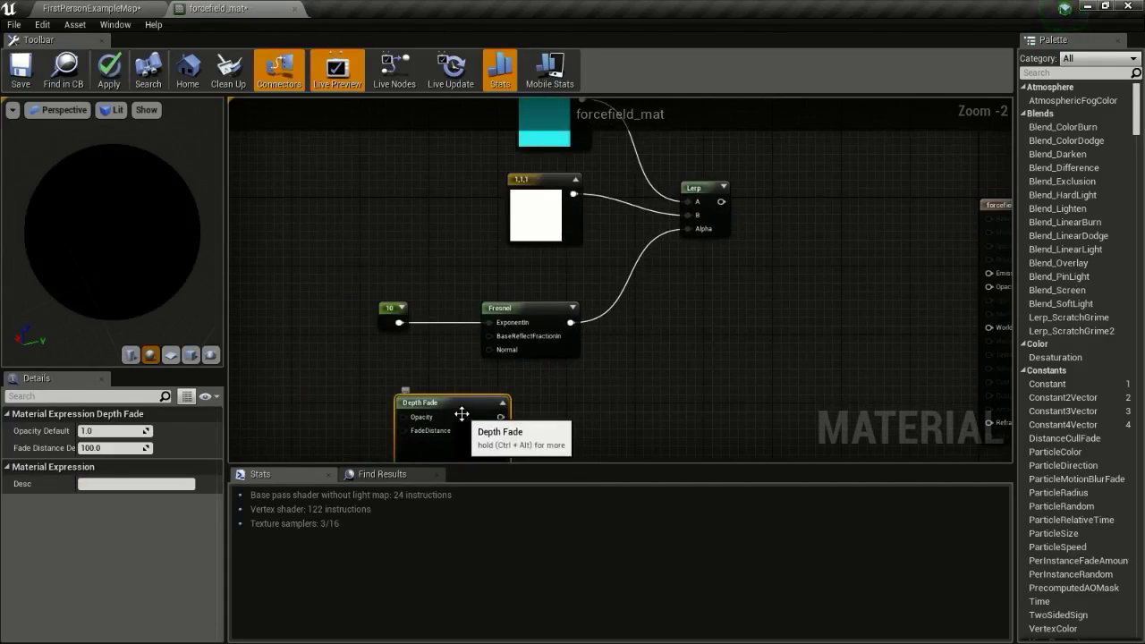
Add a Max node with Fresnel feeding A and Depth Fade feeding B, and connect its output to the Lerp's Alpha.
drag(462, 414, 513, 404)
right_click(625, 338)
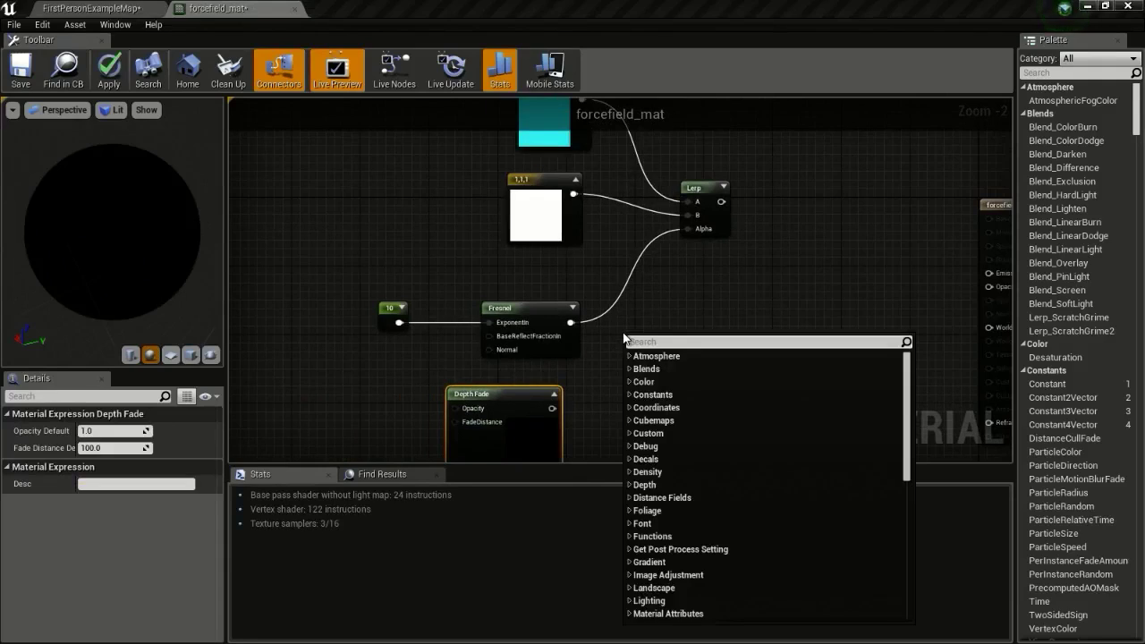
text(max)
key(Return)
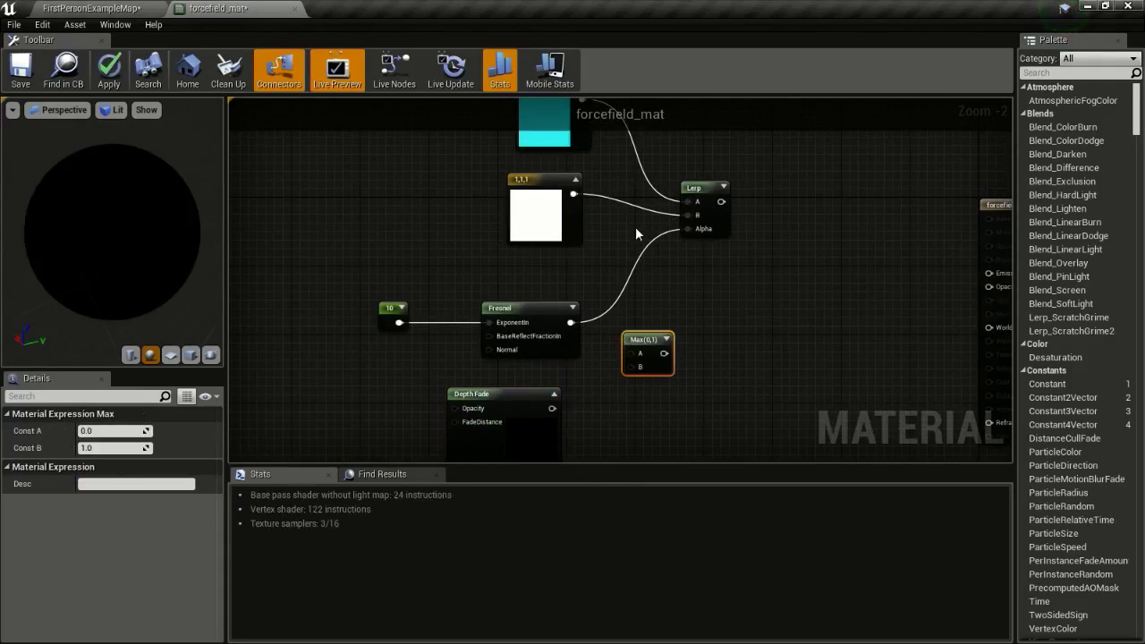
drag(571, 322, 630, 354)
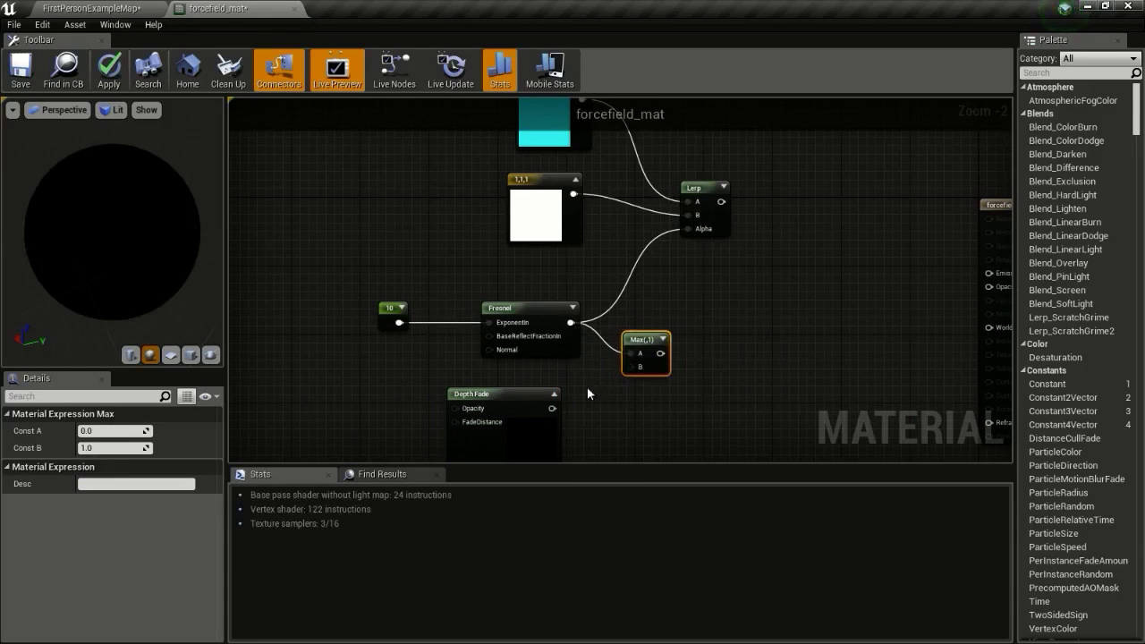
drag(552, 408, 693, 228)
right_drag(732, 236, 674, 222)
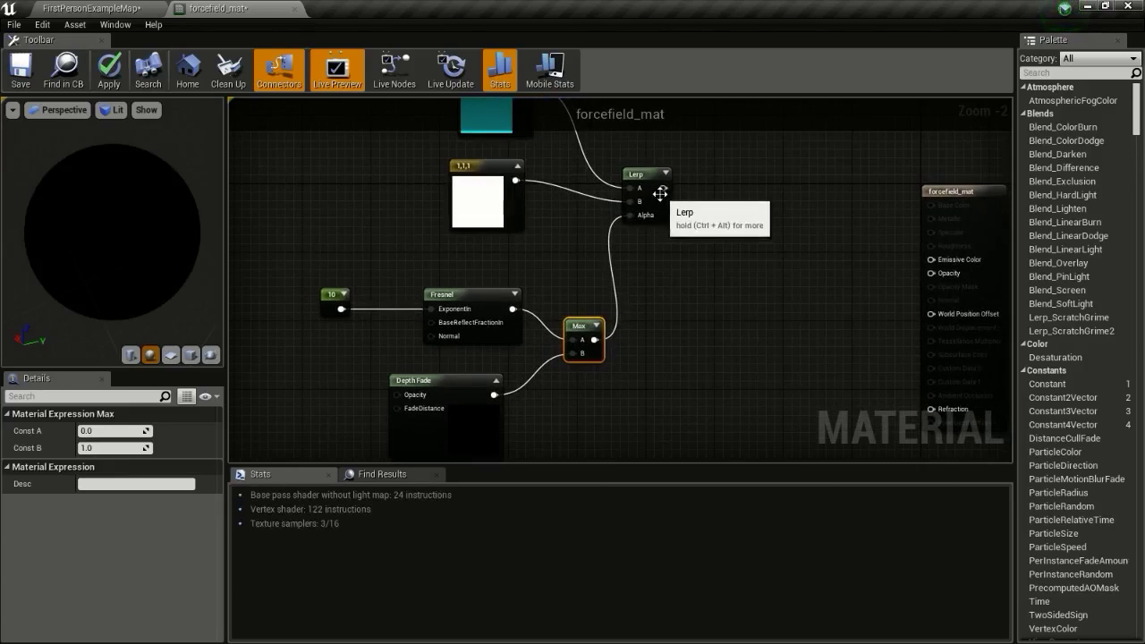
Connect the Lerp output to Emissive Color and the Max output to Opacity on the material's result node.
drag(663, 188, 934, 260)
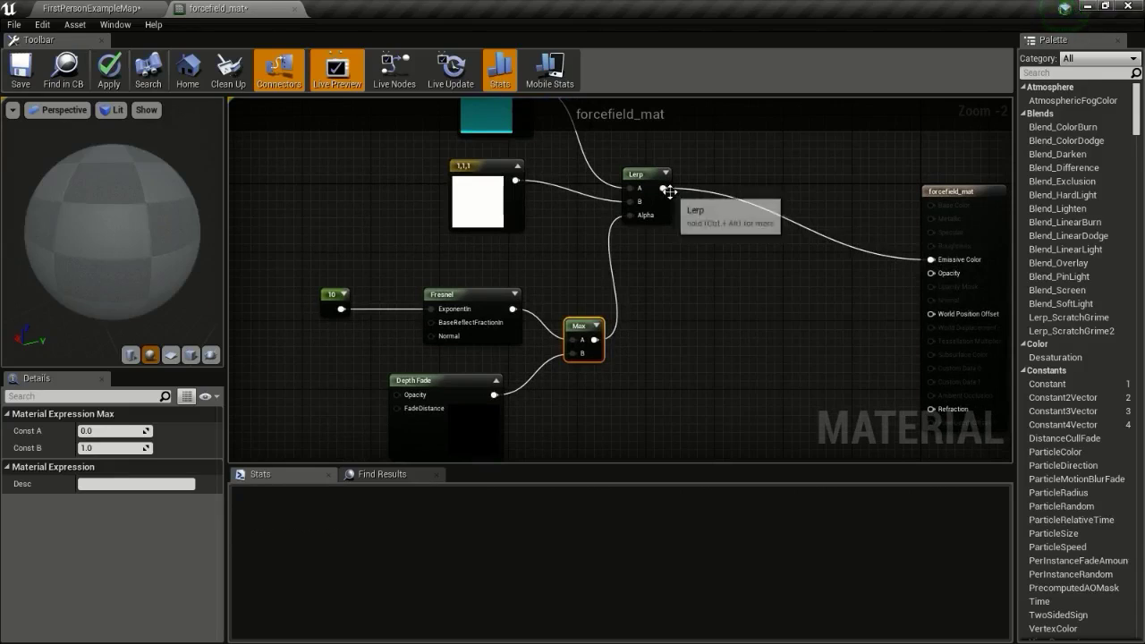
right_drag(663, 277, 651, 286)
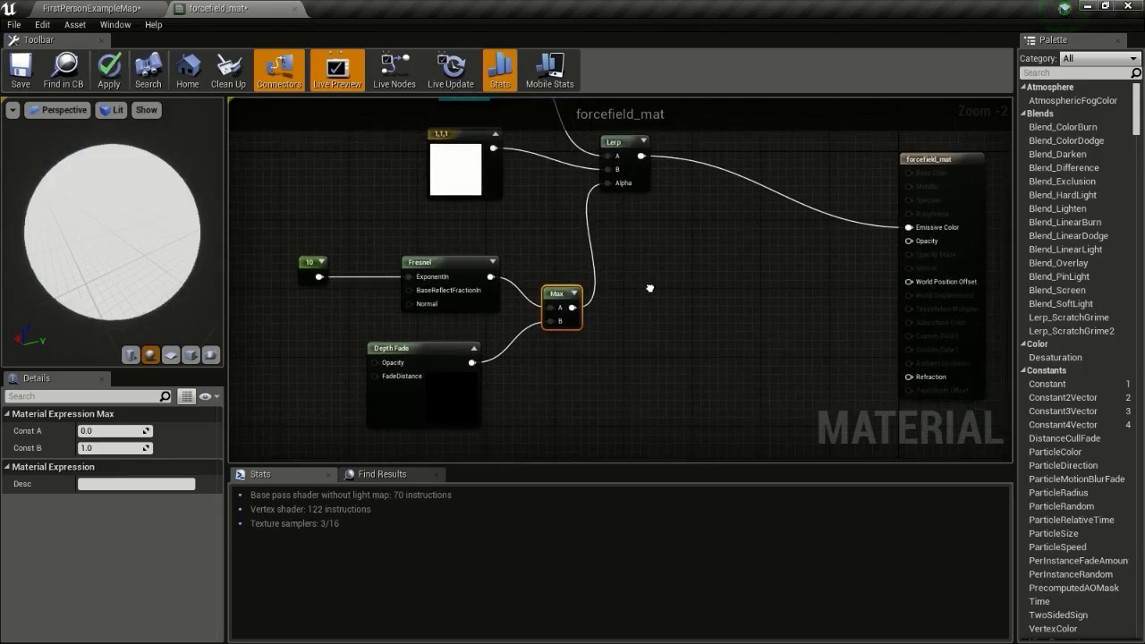
scroll(630, 297, down, 1)
drag(577, 306, 710, 287)
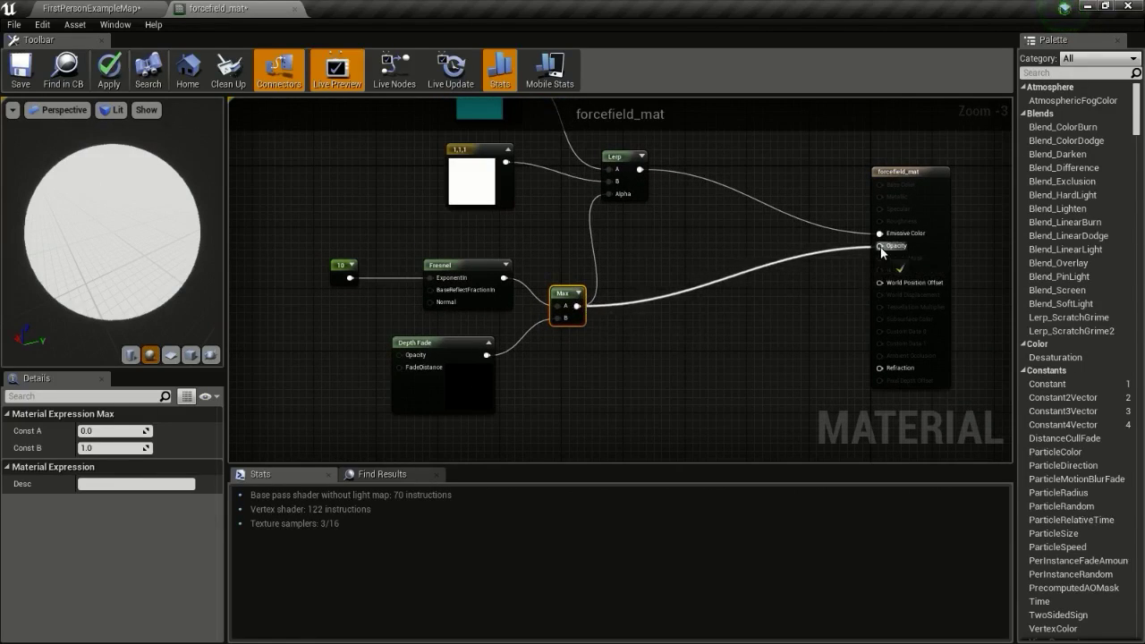
drag(881, 247, 881, 247)
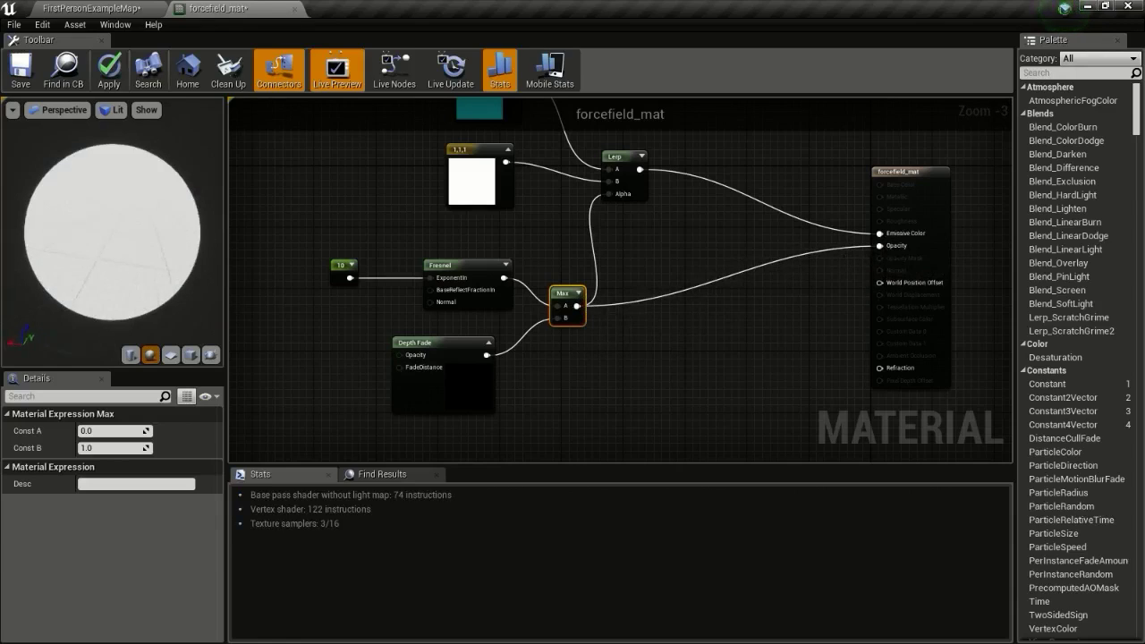
right_drag(334, 289, 446, 280)
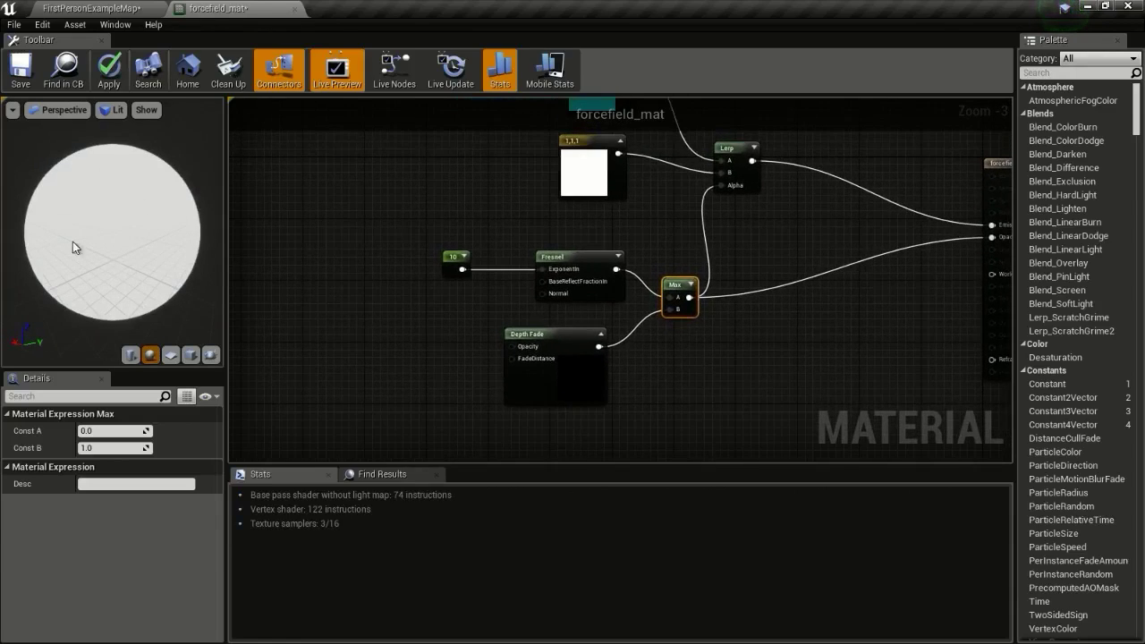
Insert a OneMinus (1-x) node between the Depth Fade output and input B of the Max node.
scroll(589, 336, up, 3)
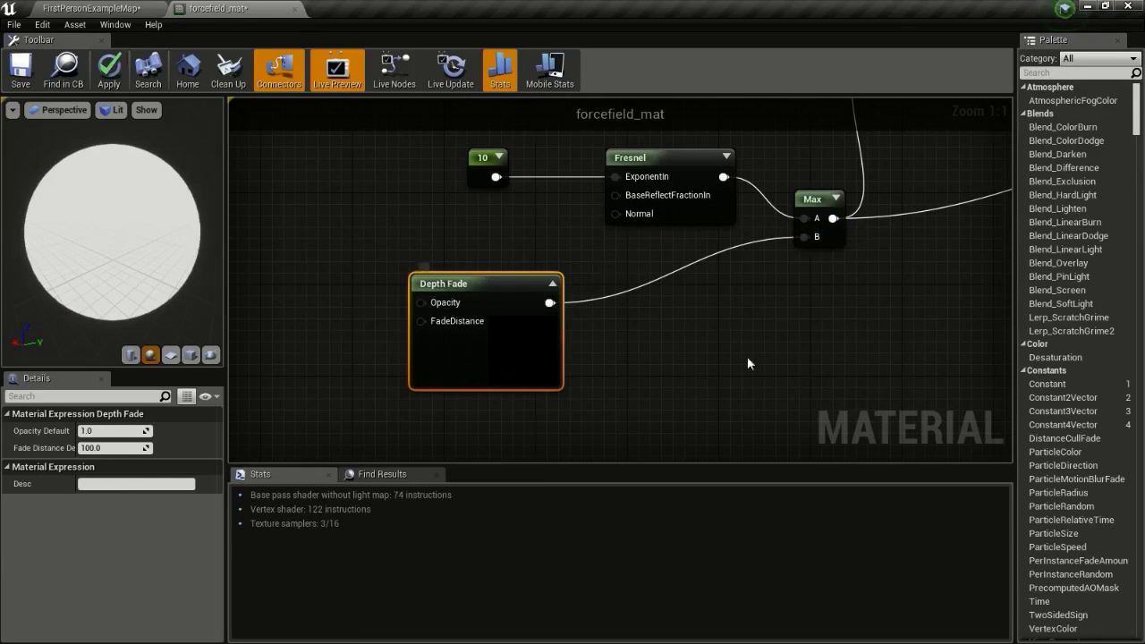
scroll(686, 271, down, 2)
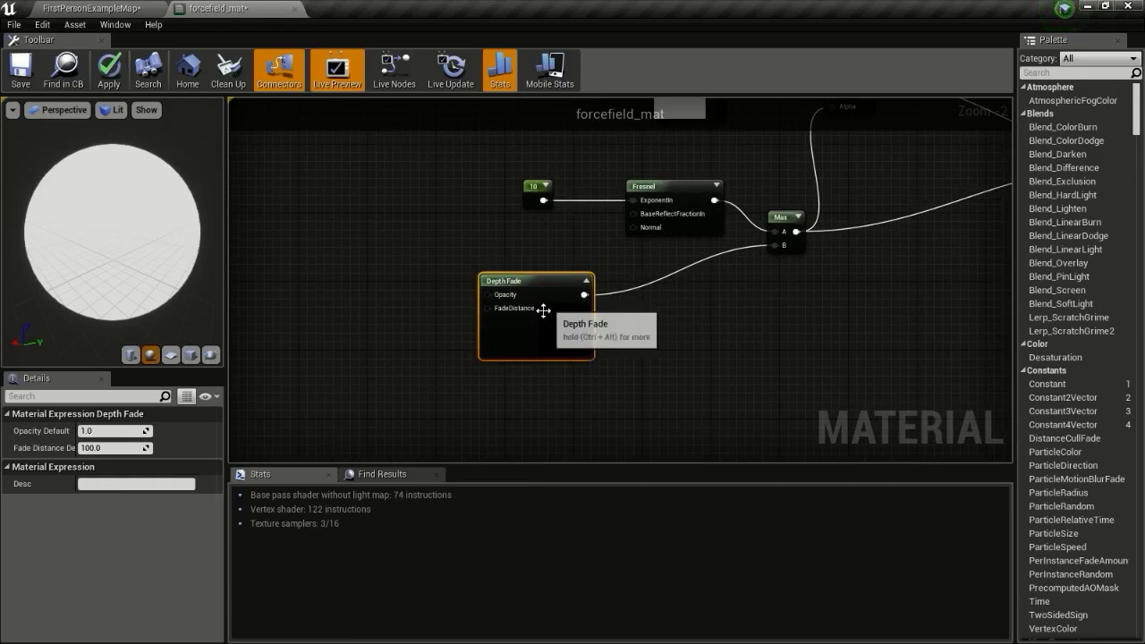
scroll(546, 307, up, 2)
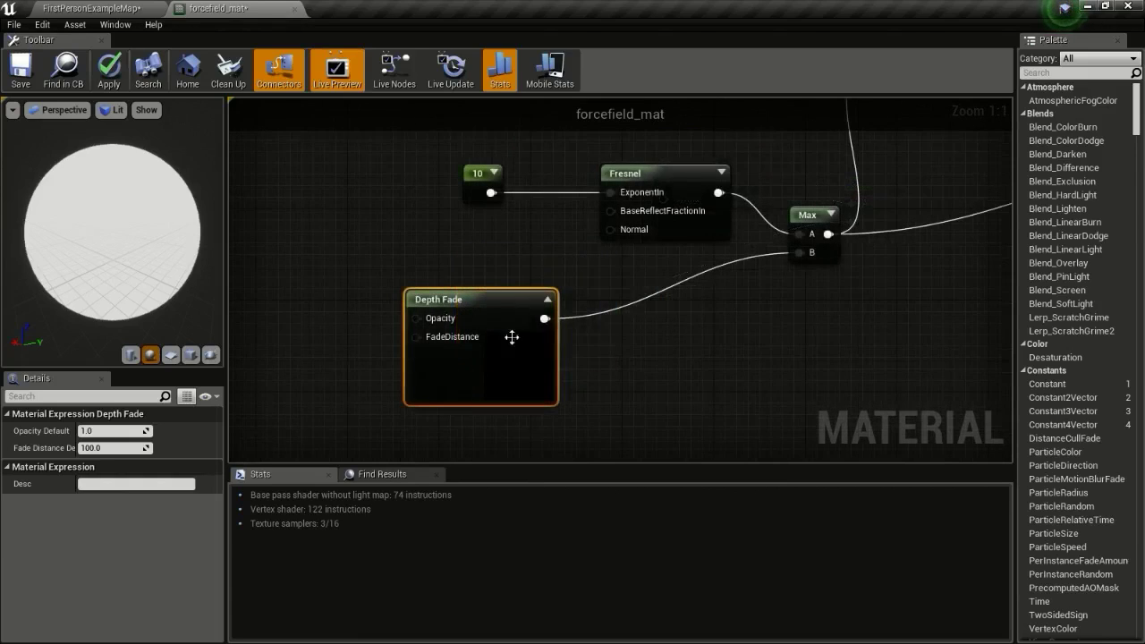
click(130, 8)
drag(633, 269, 632, 269)
text(one mi)
key(Return)
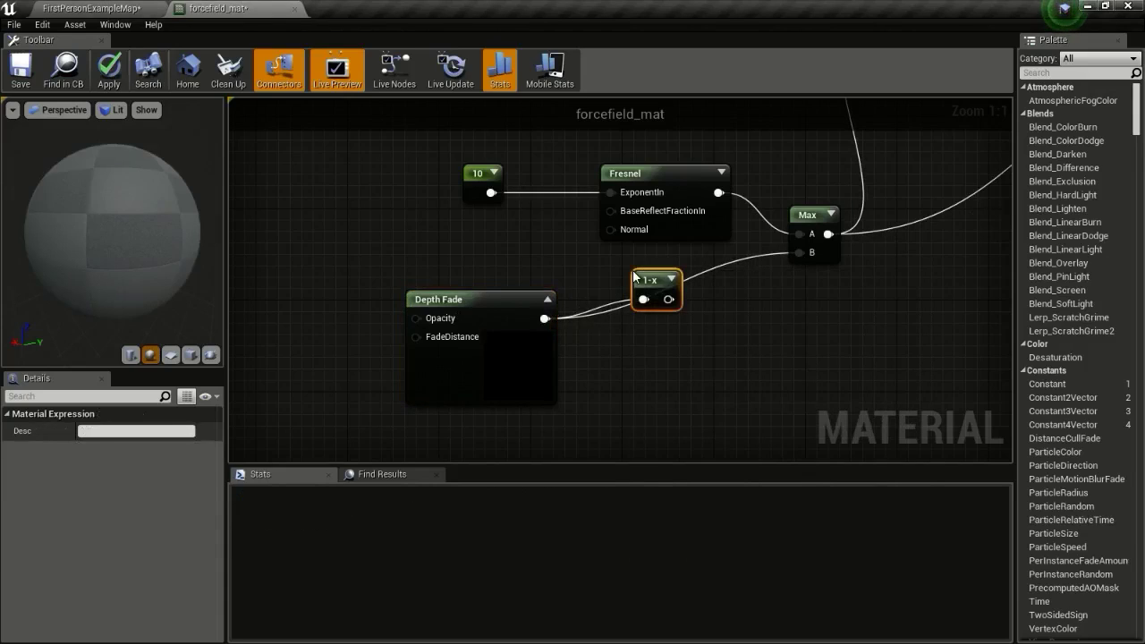
drag(669, 299, 799, 254)
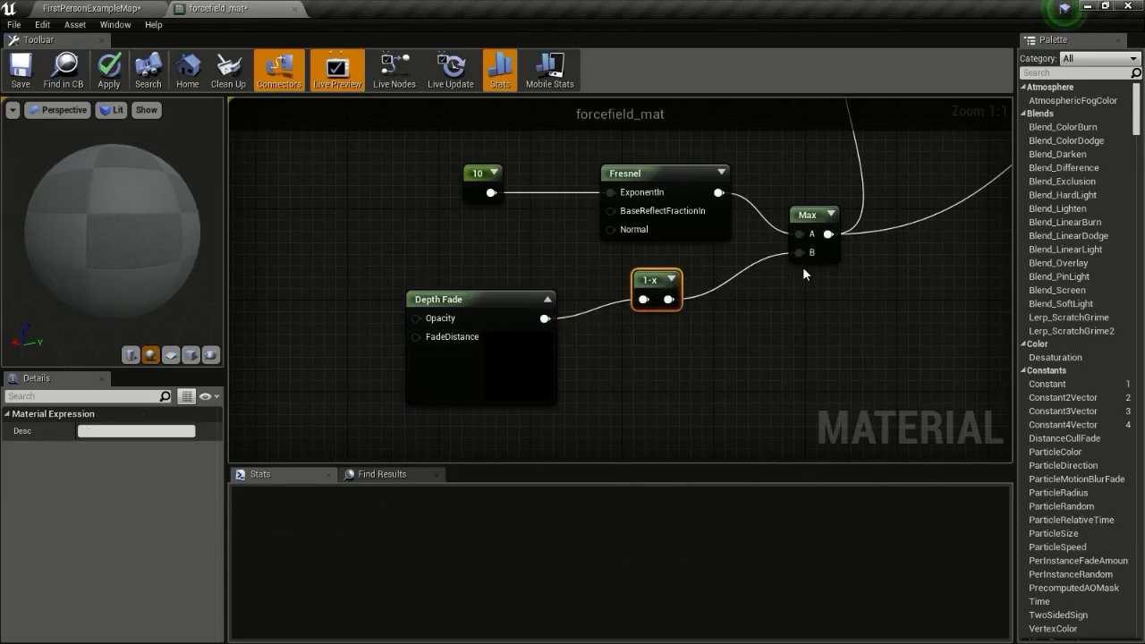
Apply the material and inspect the sphere's intersection with the floor in the level.
click(109, 68)
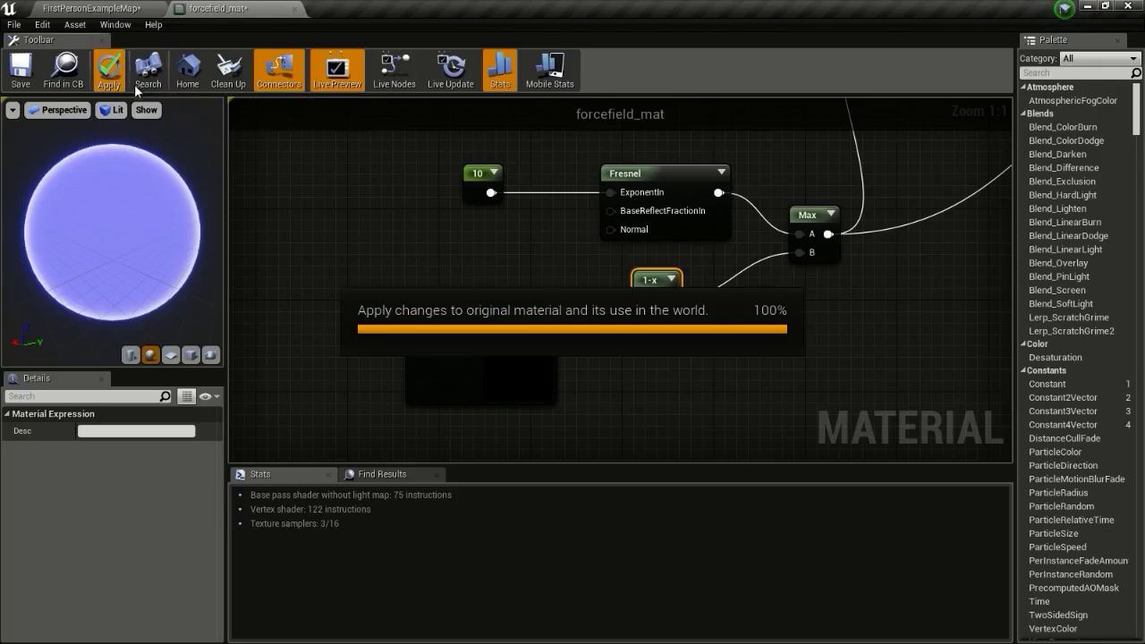
click(140, 7)
right_drag(739, 255, 724, 222)
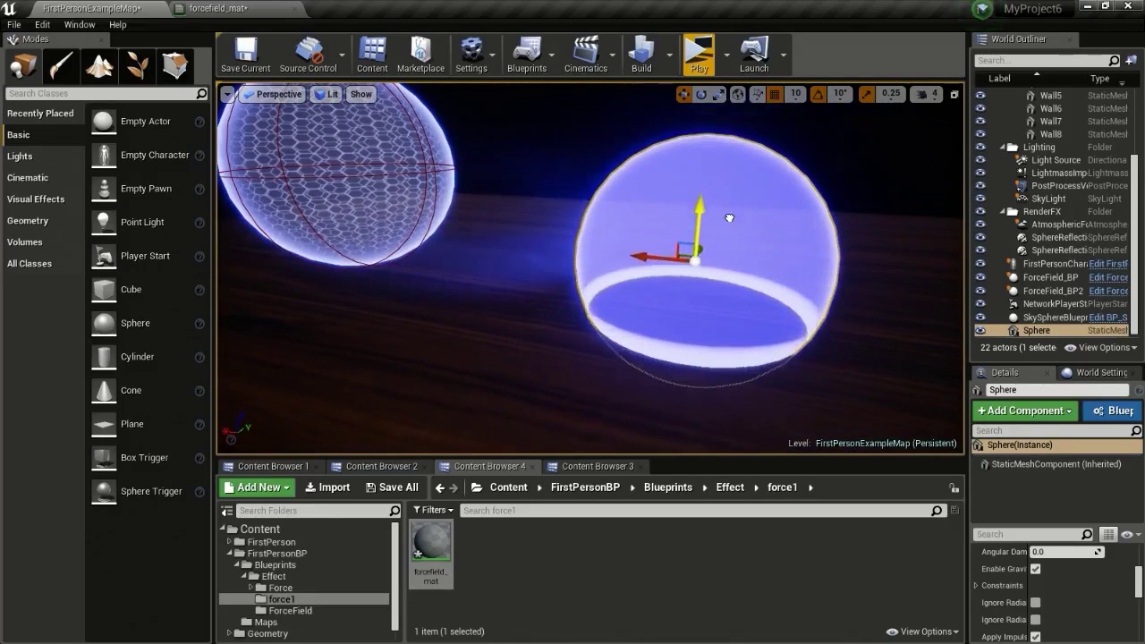
Feed the Depth Fade's FadeDistance with a new Constant of 10, apply the material, and check the sphere in the level.
click(235, 9)
right_drag(327, 319, 457, 285)
key(1)
click(347, 283)
drag(357, 313, 552, 304)
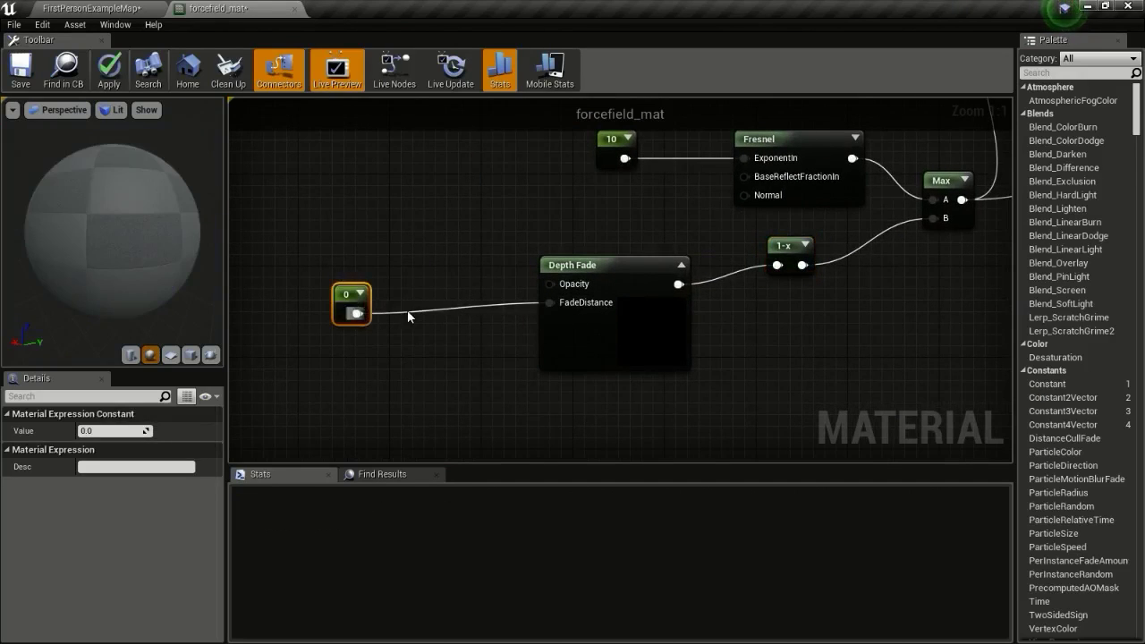
click(124, 432)
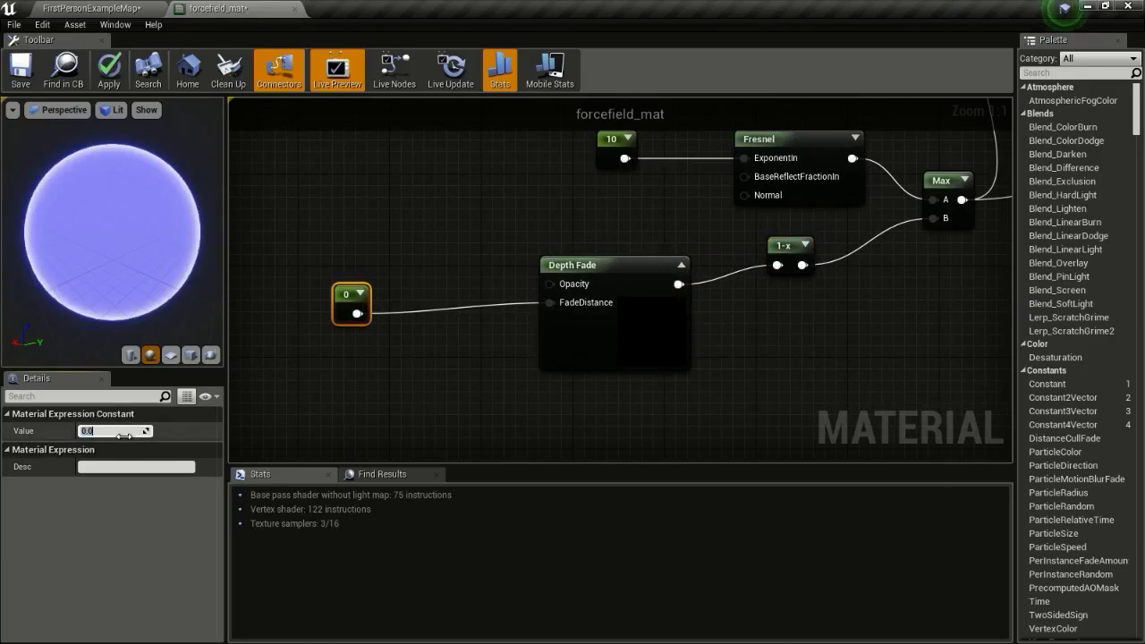
text(10)
key(Return)
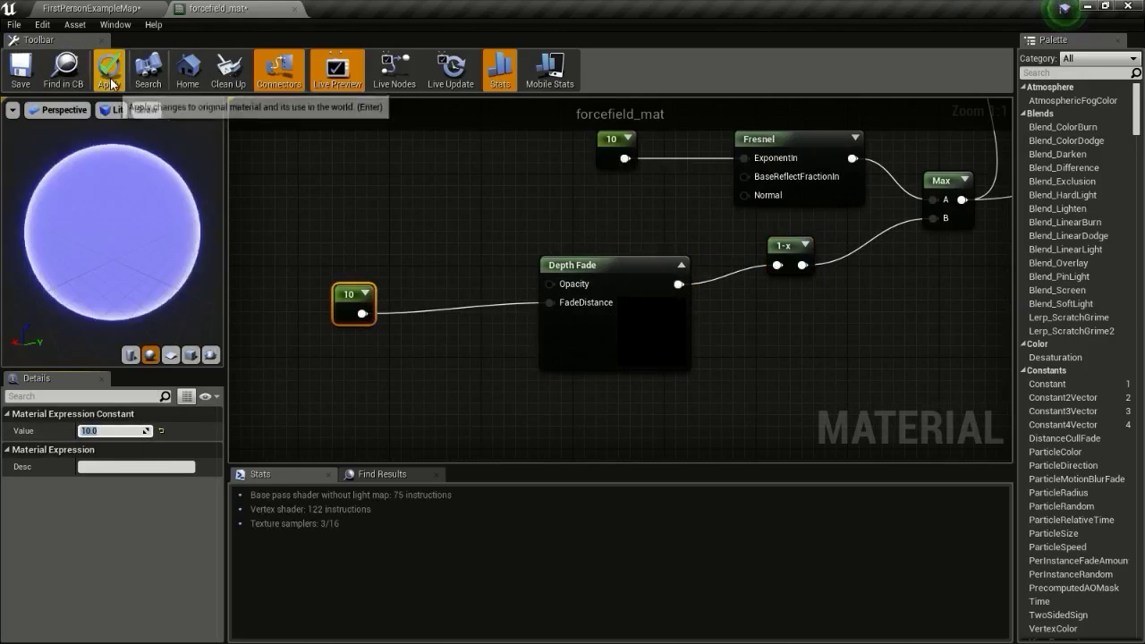
click(109, 70)
click(133, 9)
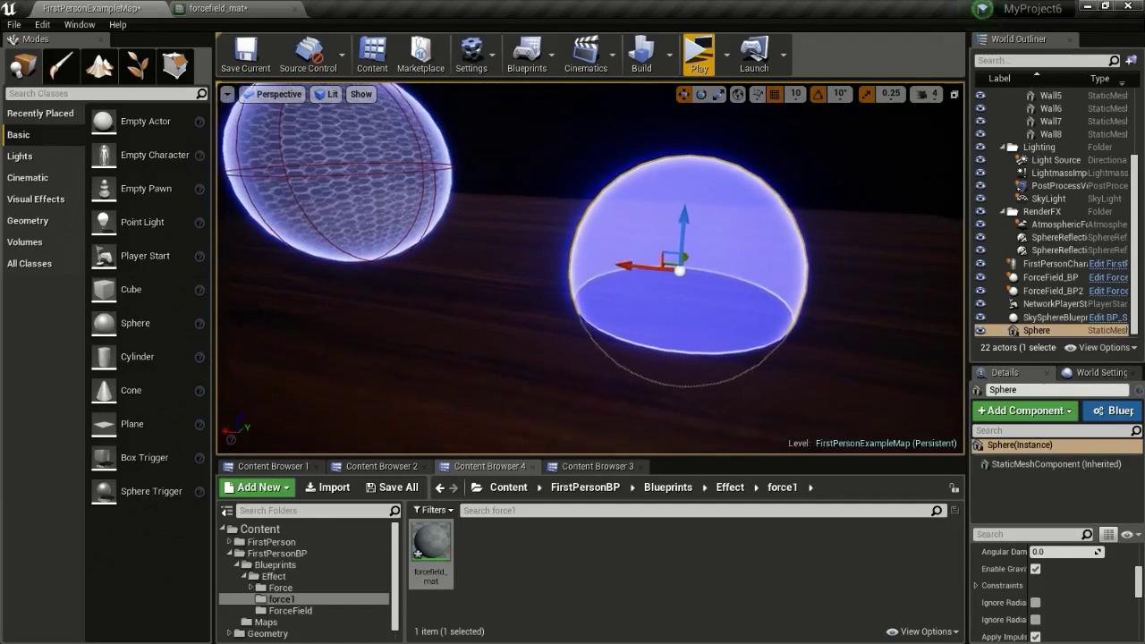
Set the Constant feeding FadeDistance to 20 and apply the material.
click(261, 8)
click(100, 431)
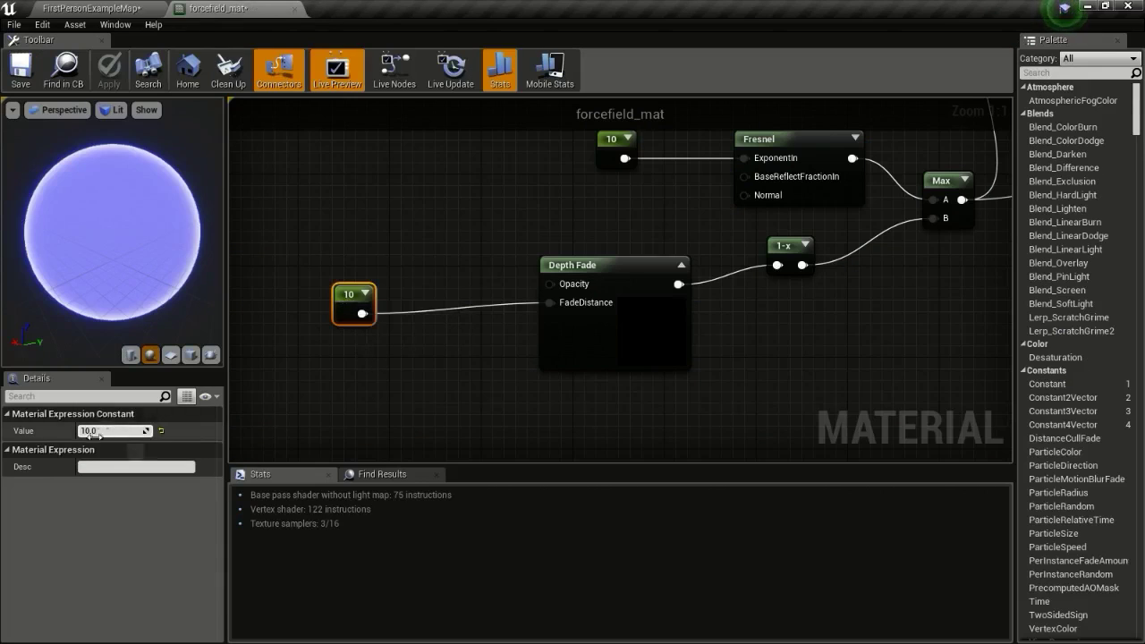
key(Return)
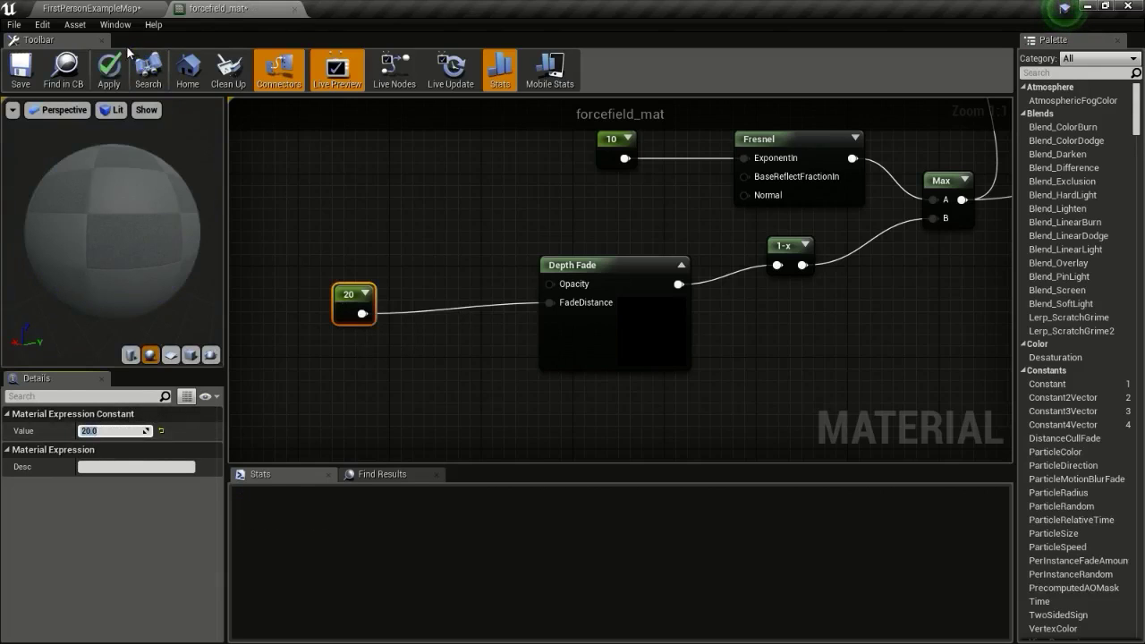
click(109, 70)
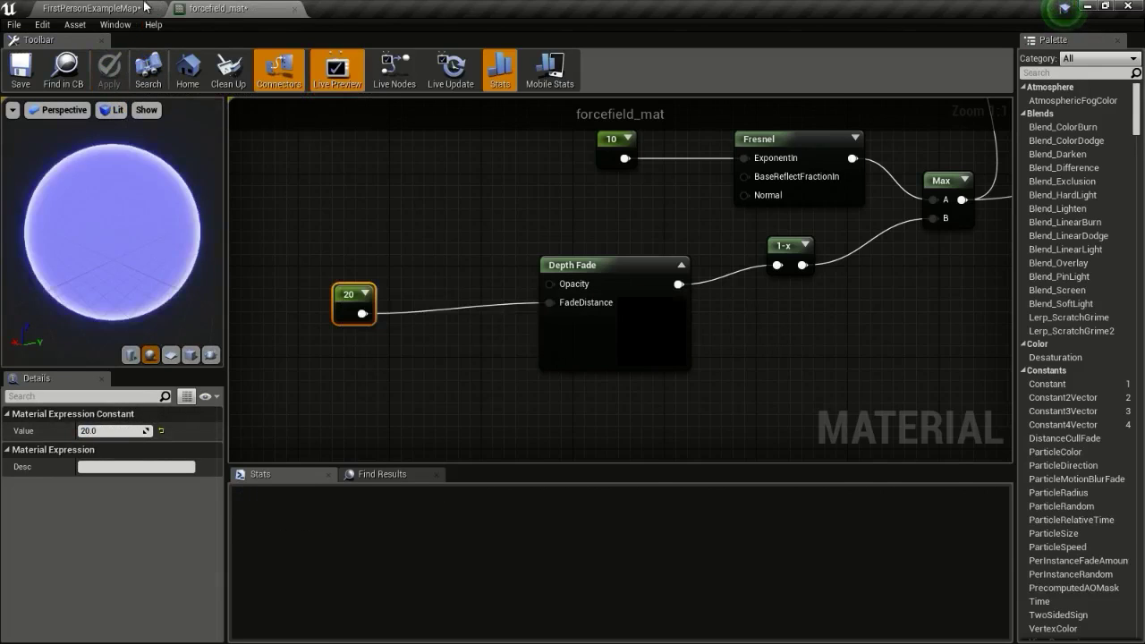
Examine the sphere's edge glow and floor intersection in the level and compare it with the hexagon-patterned force fields.
click(89, 8)
mouse_move(693, 230)
mouse_down()
mouse_move(688, 301)
mouse_move(705, 150)
mouse_move(704, 234)
mouse_up()
mouse_move(593, 168)
right_down()
mouse_move(626, 134)
mouse_move(593, 168)
right_up()
key(w)
drag(583, 165, 587, 238)
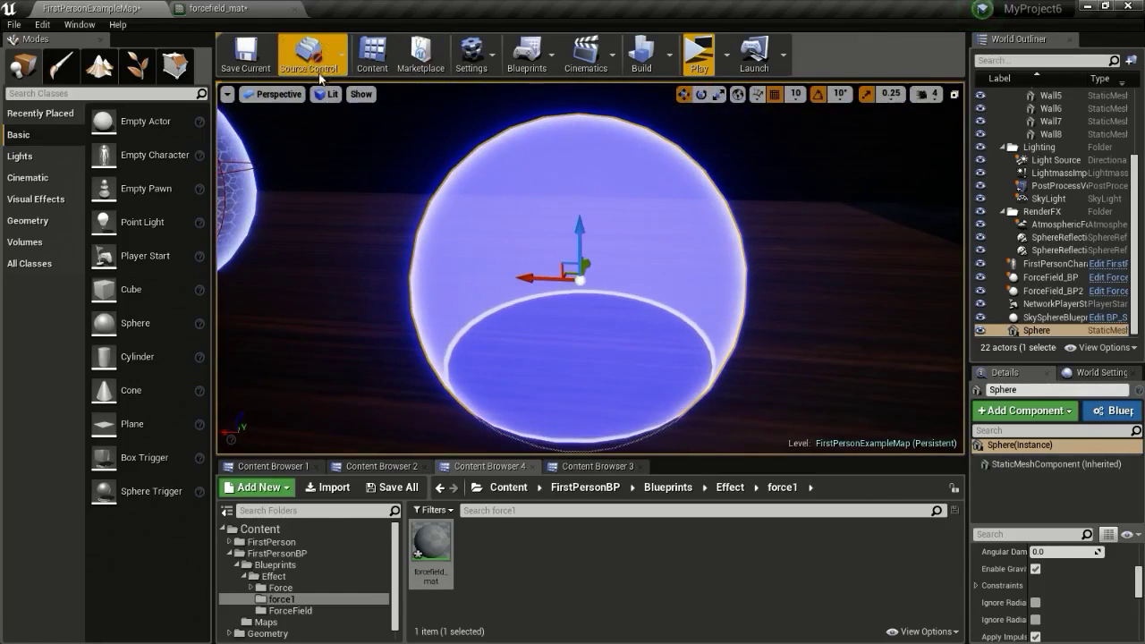
right_drag(653, 242, 501, 224)
key(s)
right_drag(293, 296, 289, 295)
key(w)
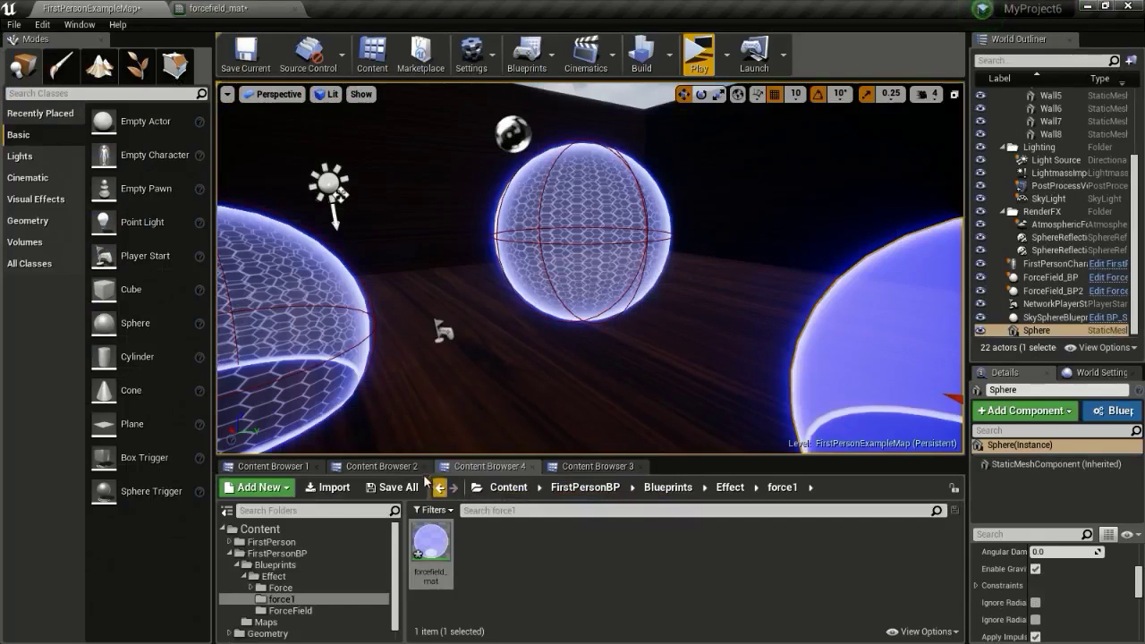
Open the T_Tech_Hex_Tile_M texture from the StarterContent Textures folder.
click(439, 487)
click(273, 466)
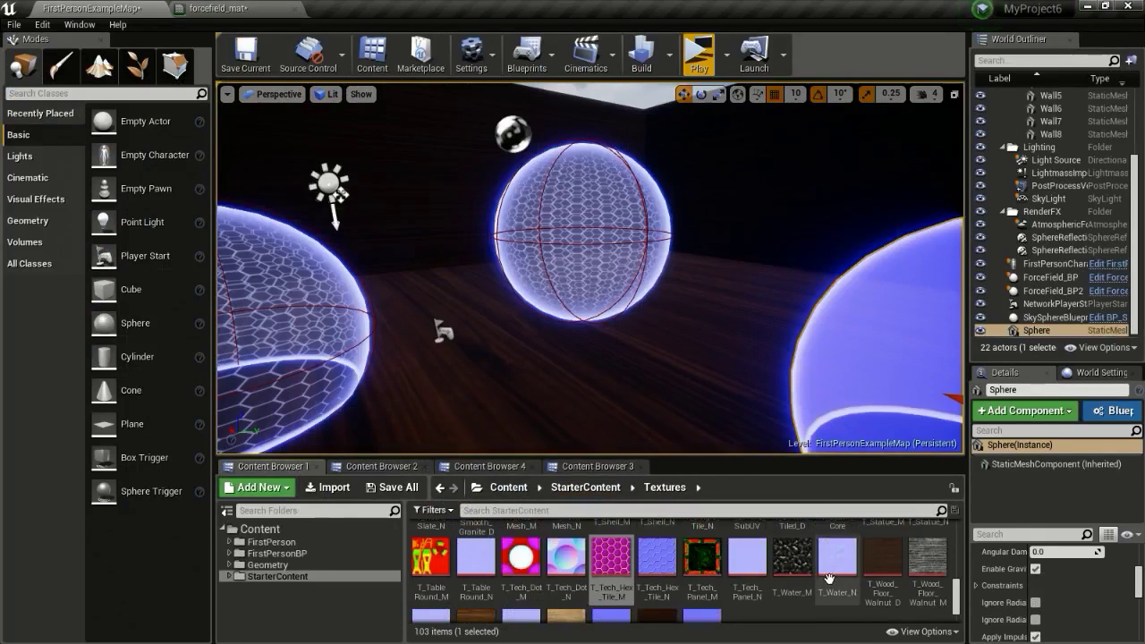
double_click(622, 564)
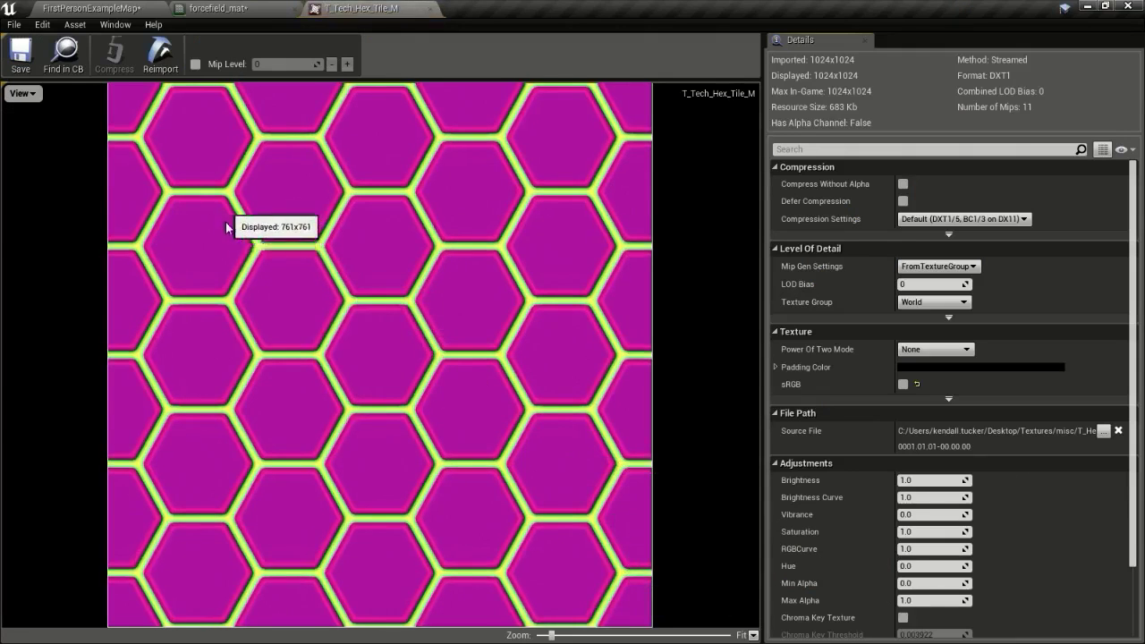
Isolate the green channel of T_Tech_Hex_Tile_M to inspect its hexagon outlines, and close the texture.
click(29, 93)
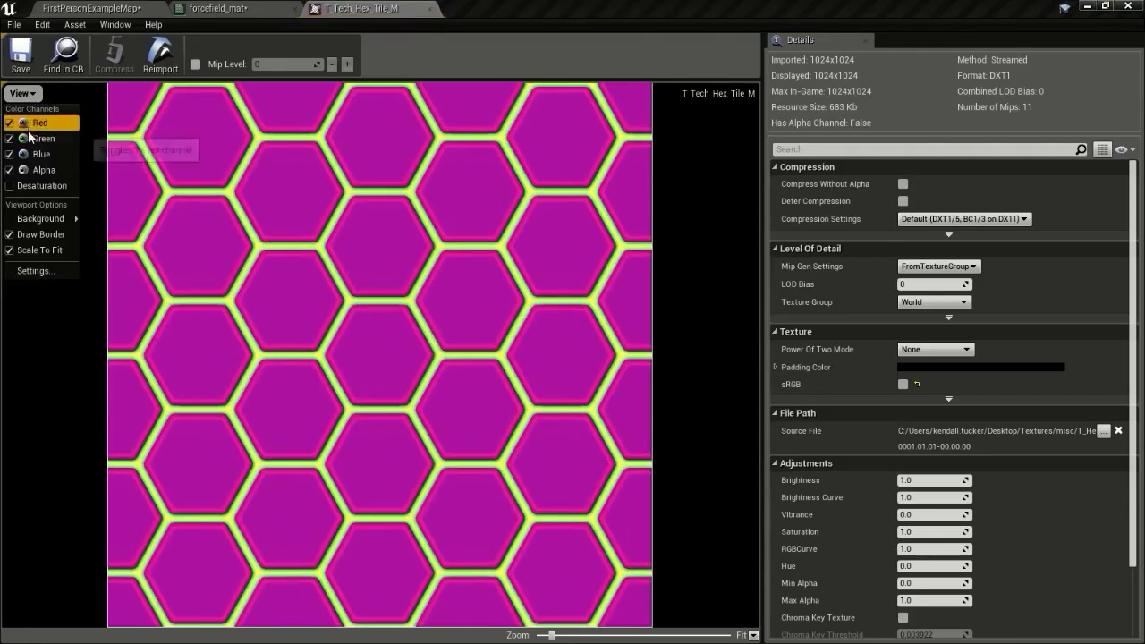
click(32, 135)
click(27, 93)
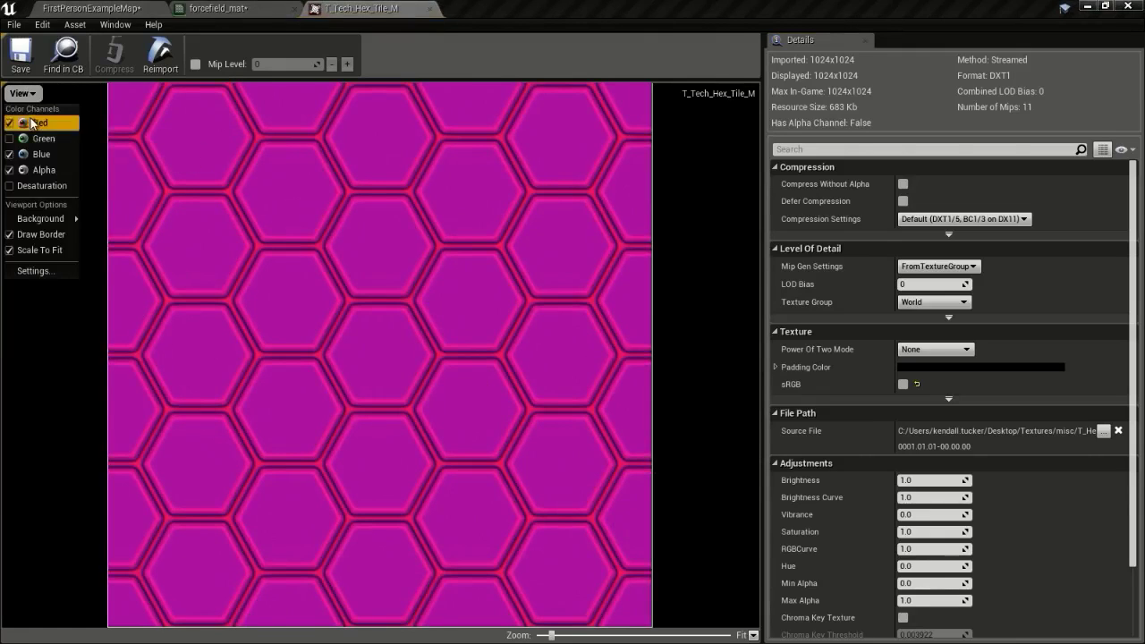
click(32, 122)
click(27, 93)
click(37, 170)
click(27, 93)
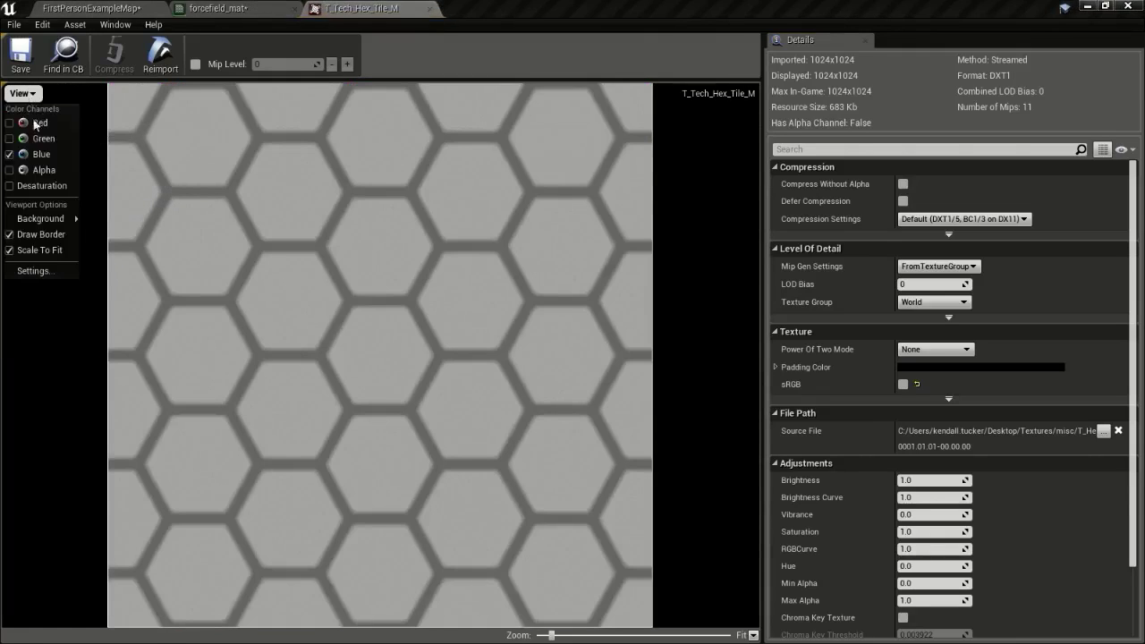
click(35, 154)
click(26, 93)
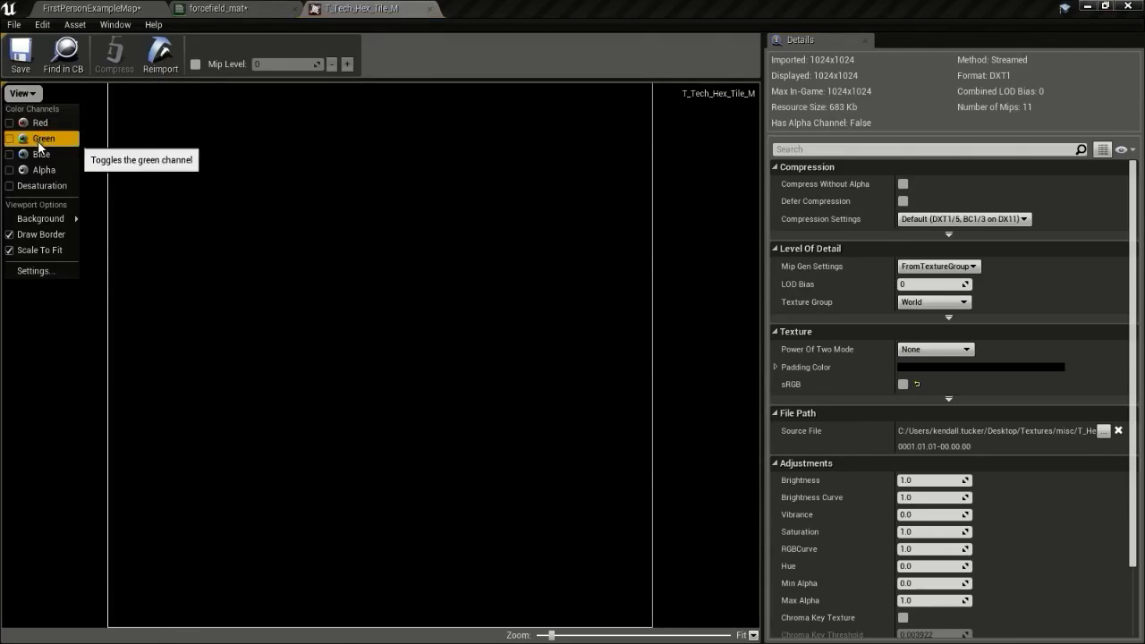
click(40, 140)
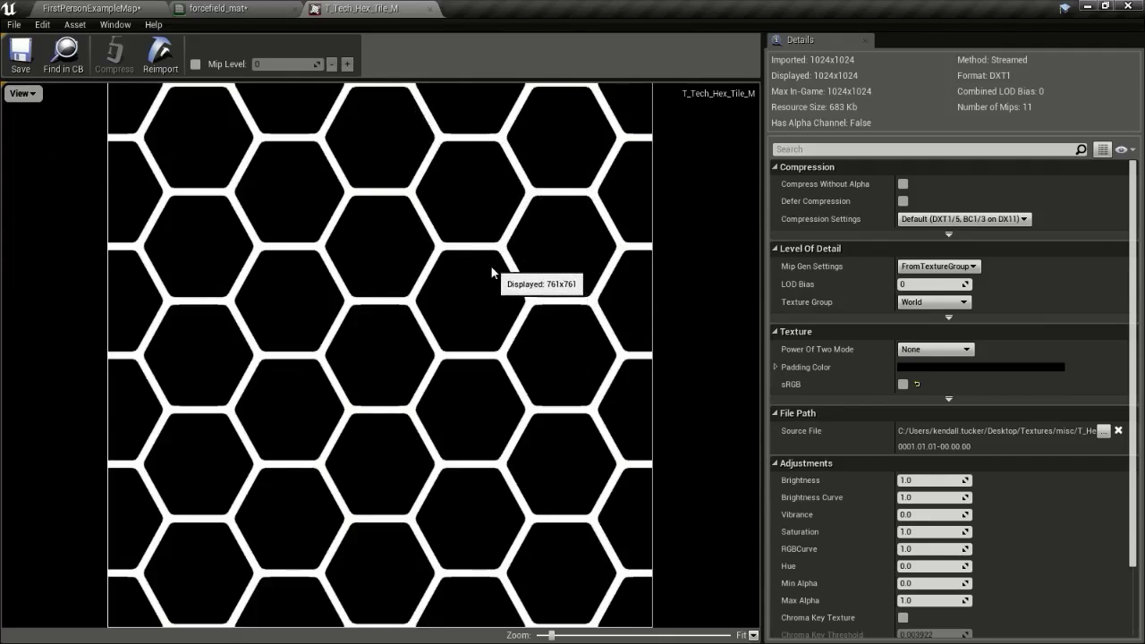
click(428, 8)
Add T_Tech_Hex_Tile_M to the forcefield_mat graph as a Texture Sample and place it below the Depth Fade node.
click(112, 9)
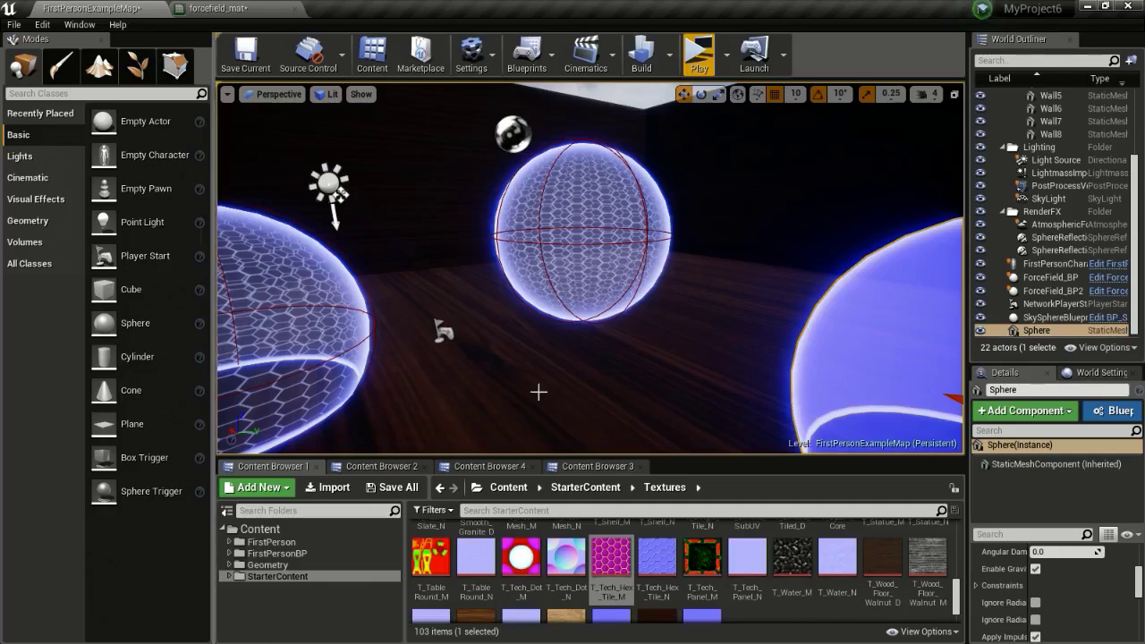
drag(623, 549, 711, 374)
right_drag(873, 360, 716, 333)
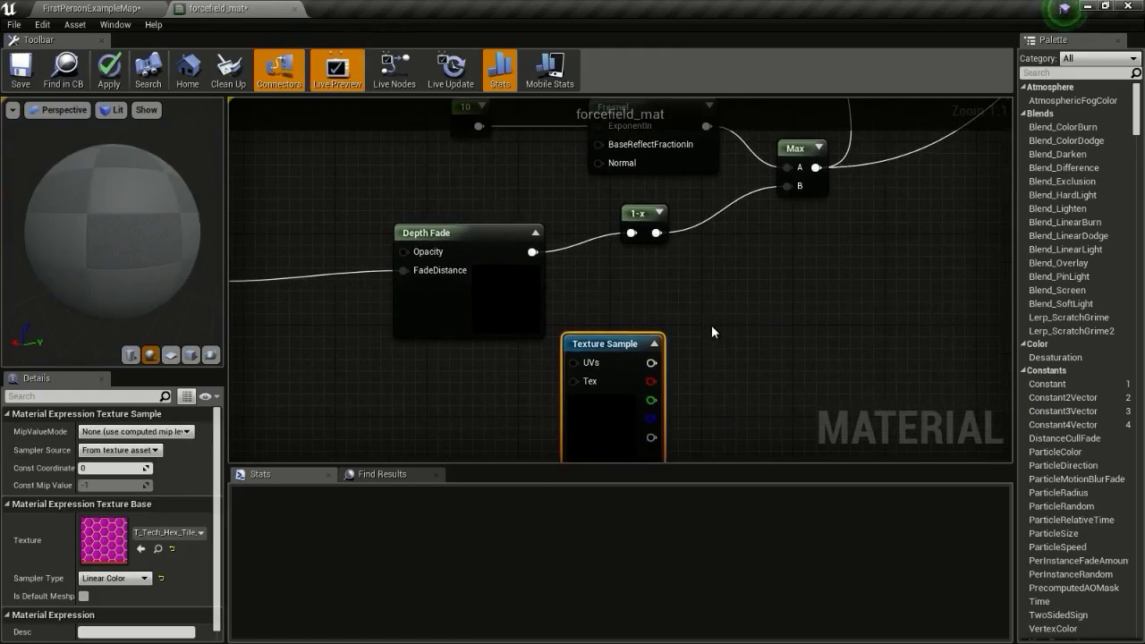
drag(639, 347, 561, 363)
right_drag(746, 343, 591, 366)
scroll(748, 277, down, 2)
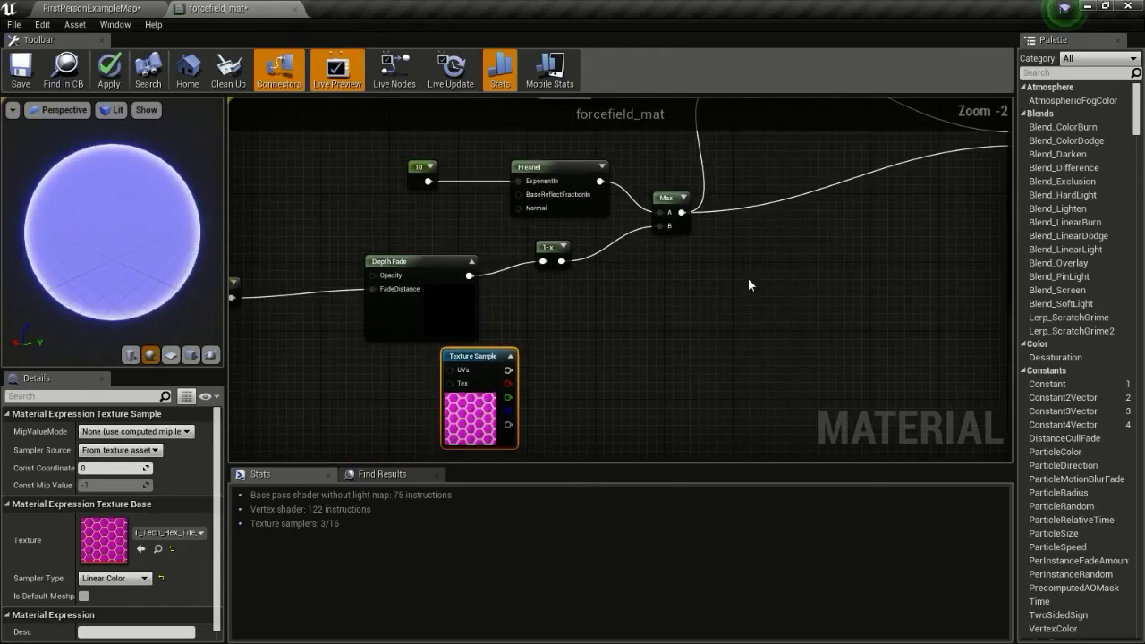
Add a second Max node after the first, feed the first Max into its A input, and route its output to Lerp Alpha and Opacity.
right_drag(724, 225, 668, 320)
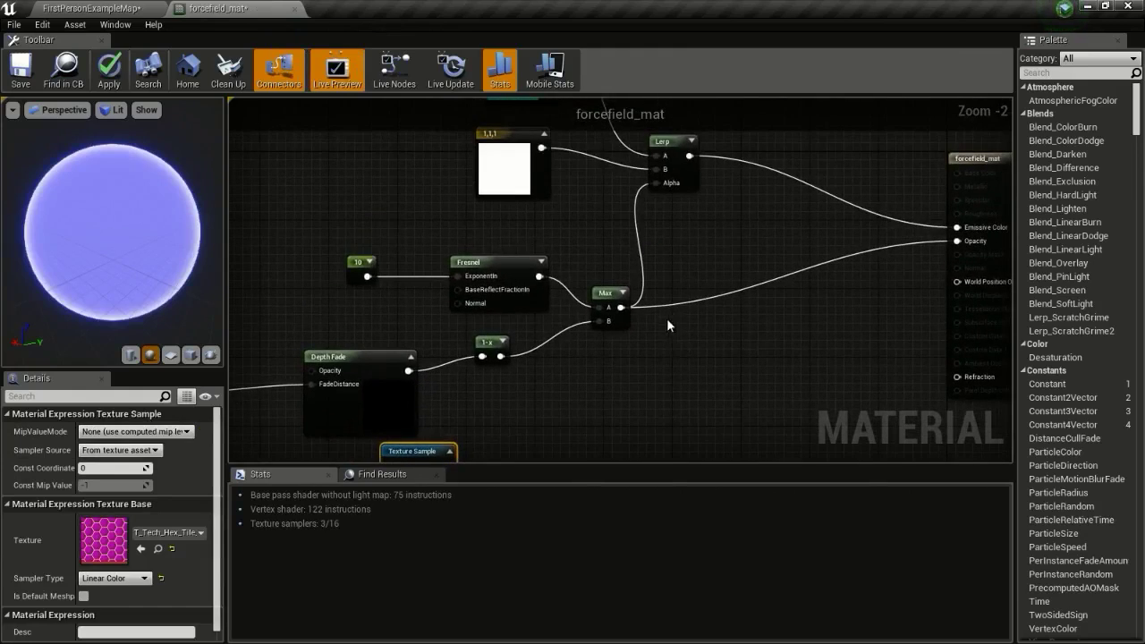
right_click(629, 349)
text(max)
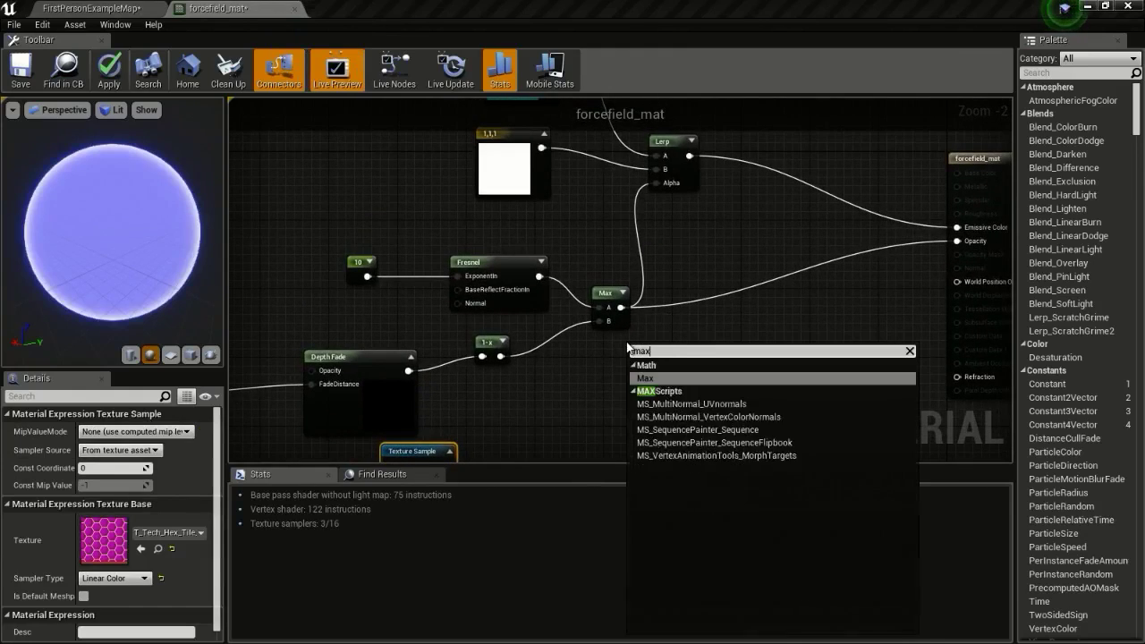
key(Return)
ctrl+drag(621, 308, 664, 327)
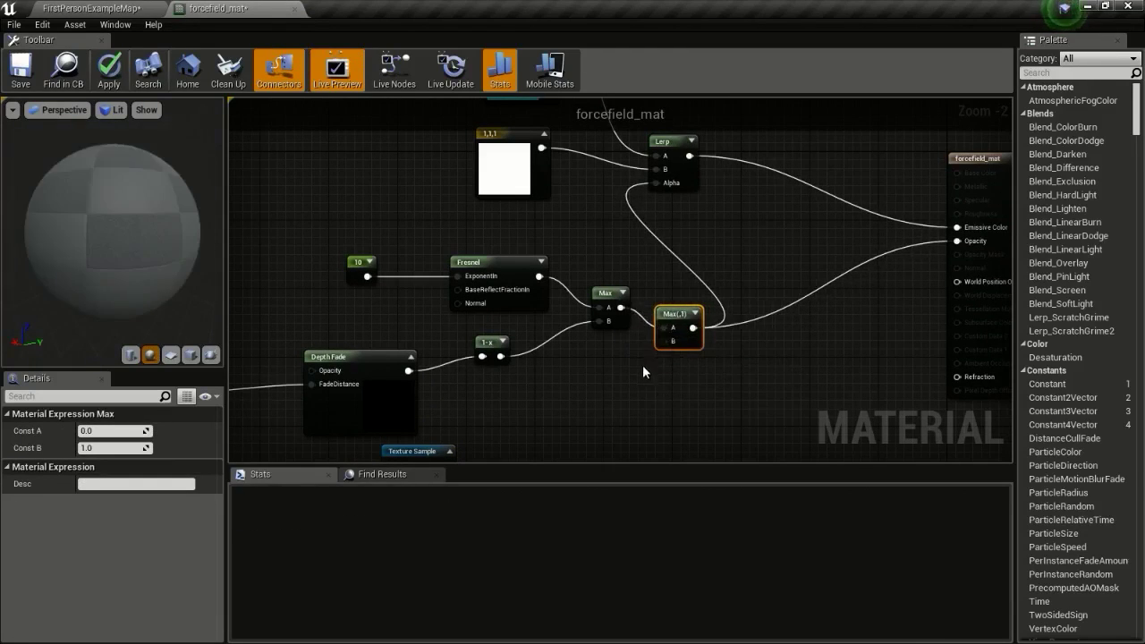
Connect the Texture Sample's RGB output to the second Max's B input.
right_drag(642, 365, 630, 283)
drag(435, 382, 659, 258)
drag(407, 368, 371, 369)
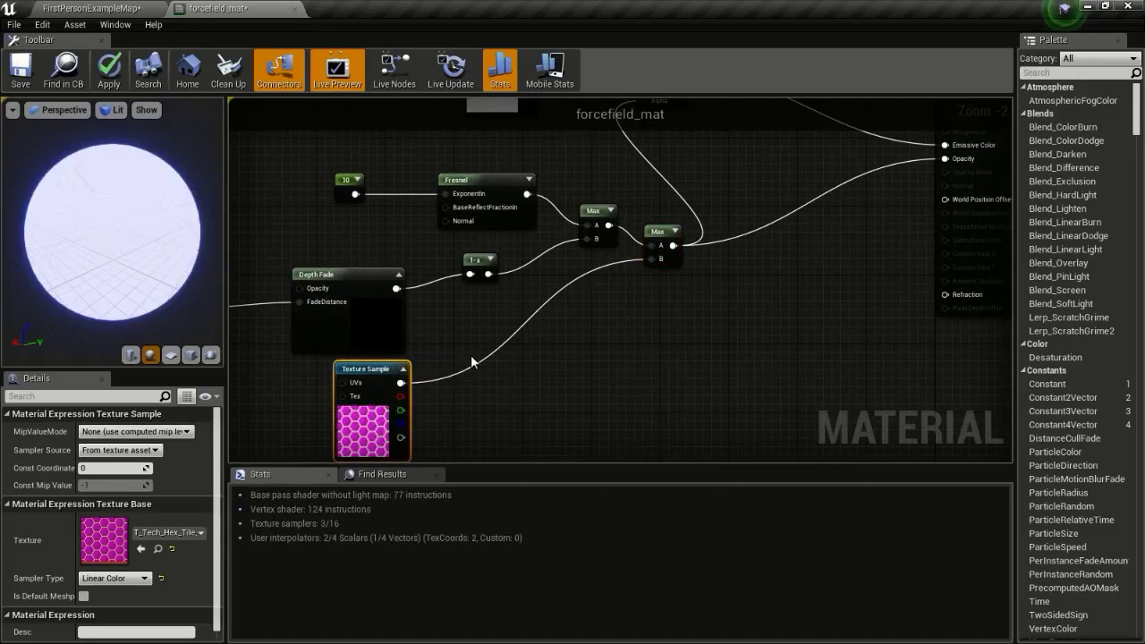
right_drag(570, 330, 553, 344)
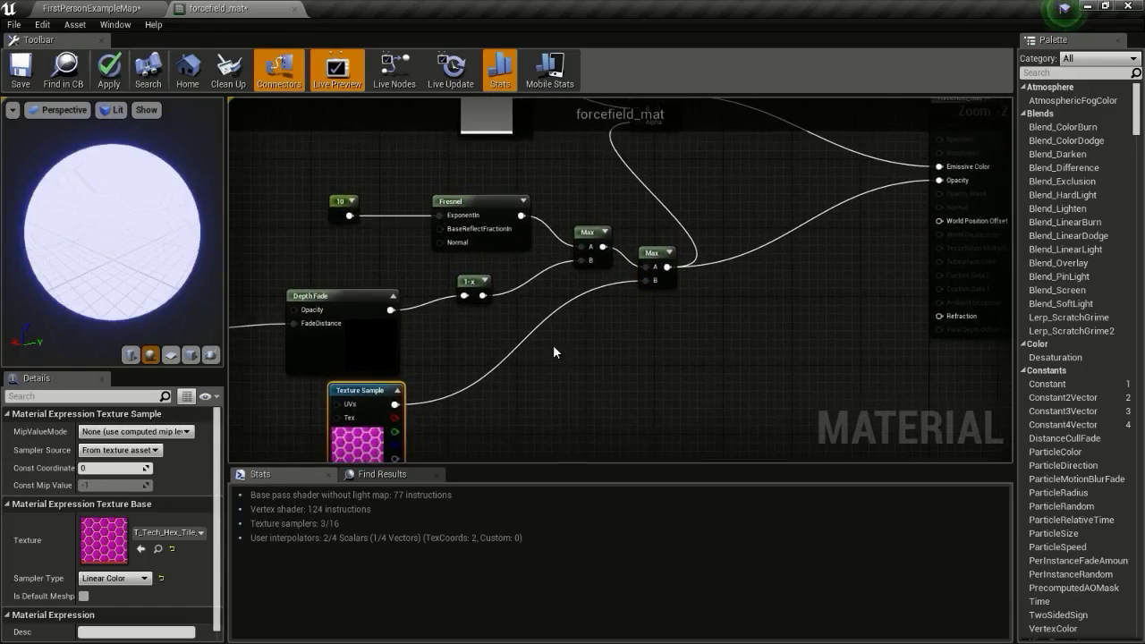
Connect the Texture Sample's green channel to the second Max's B input and inspect the hexagons on the preview sphere.
right_drag(398, 432, 415, 363)
drag(412, 362, 668, 210)
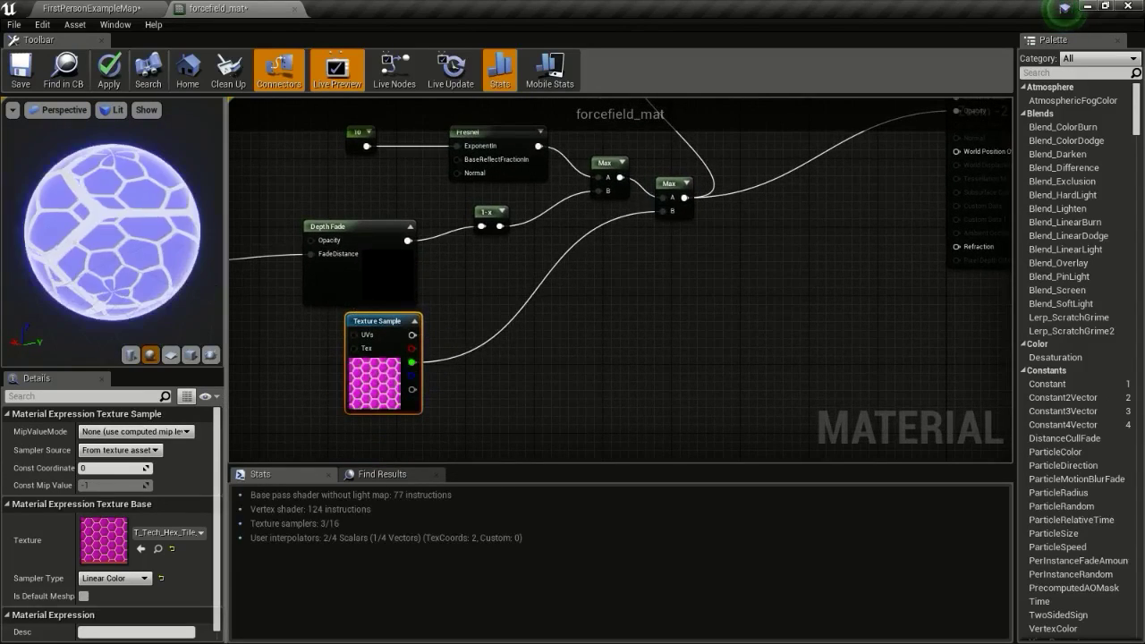
right_drag(533, 278, 469, 369)
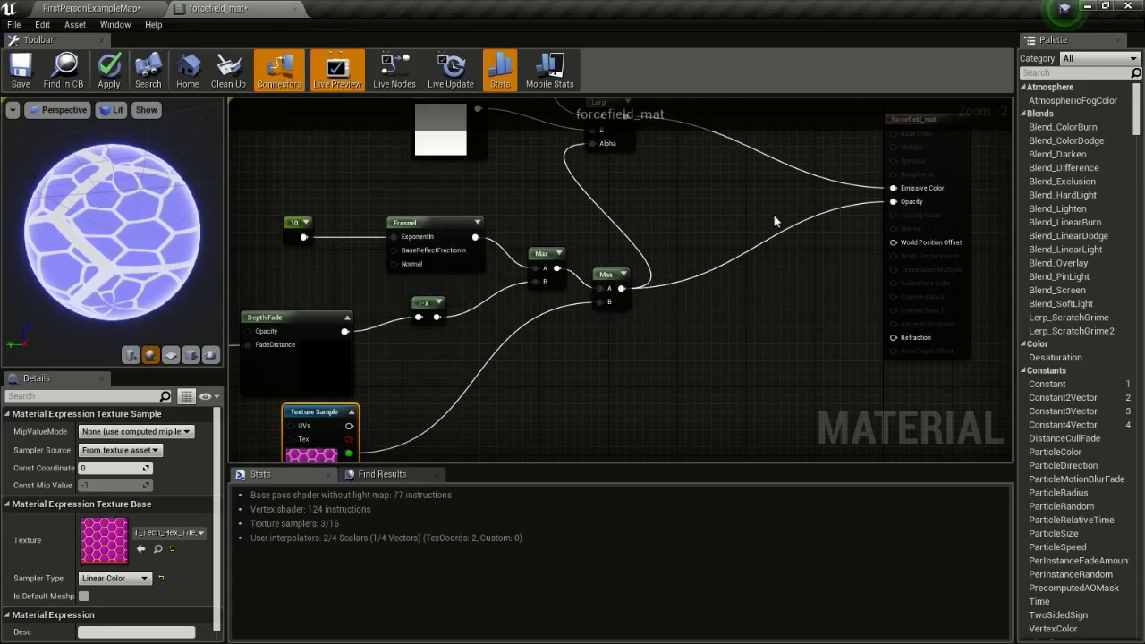
right_drag(518, 394, 589, 360)
drag(8, 244, 62, 306)
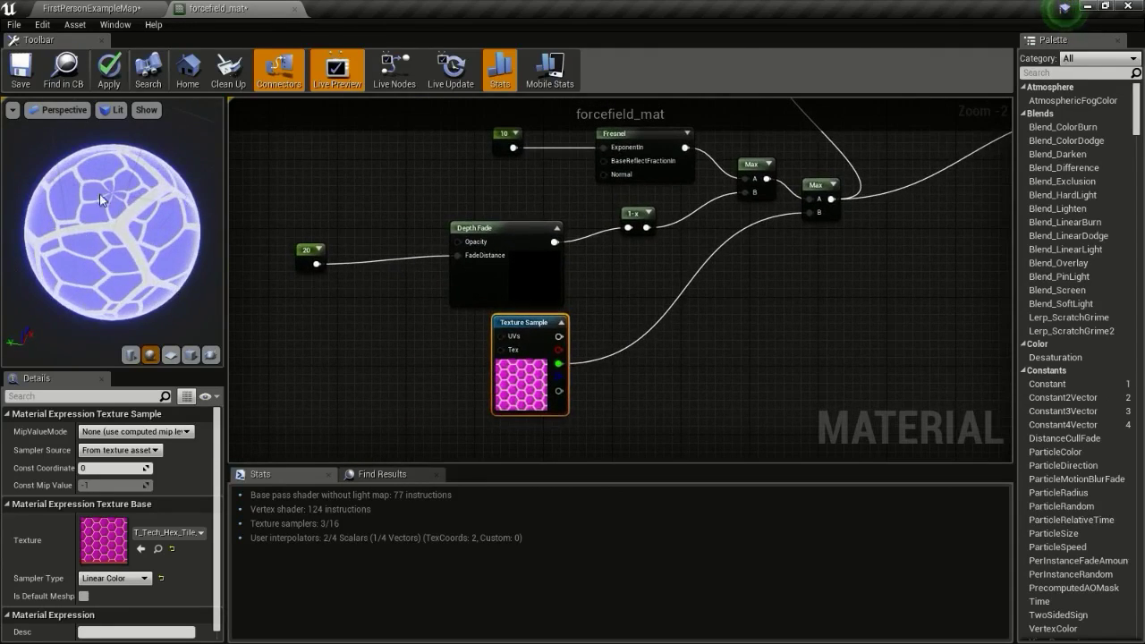
drag(96, 177, 167, 221)
Move the Texture Sample slightly lower, add a Texture Coordinate node and connect it to the sample's UVs.
right_drag(470, 369, 617, 366)
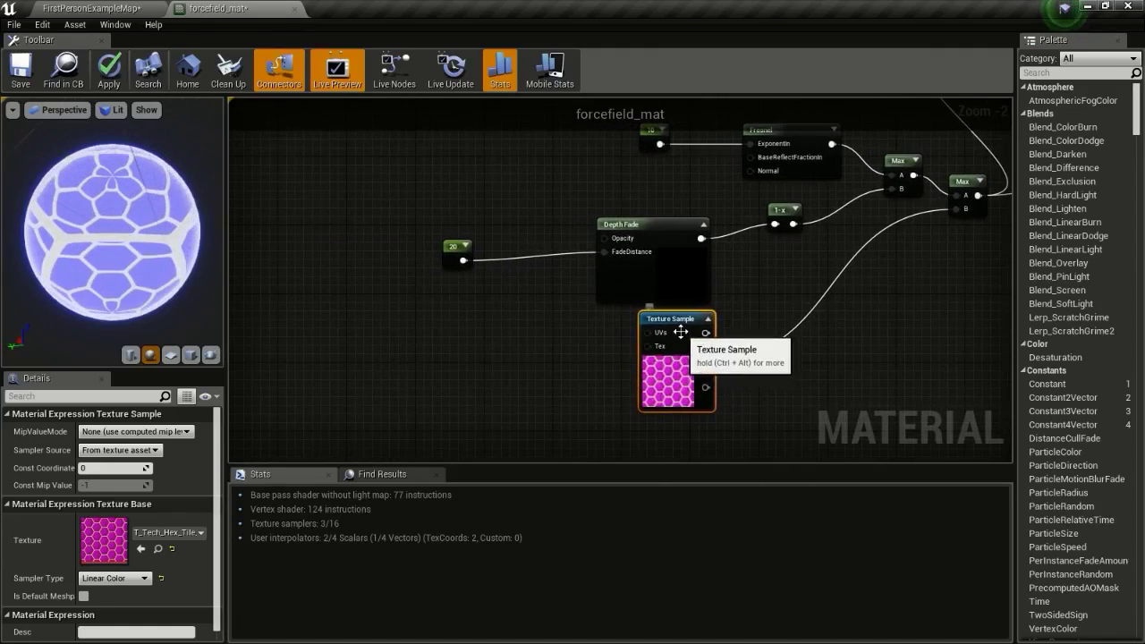
drag(716, 322, 706, 355)
right_drag(565, 359, 649, 317)
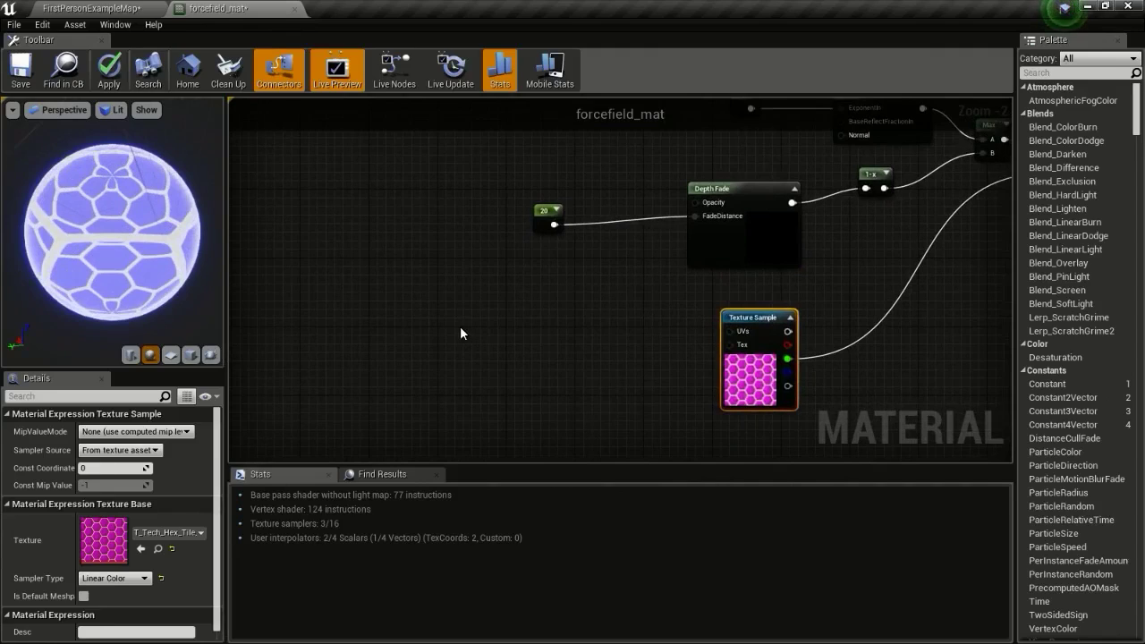
click(561, 342)
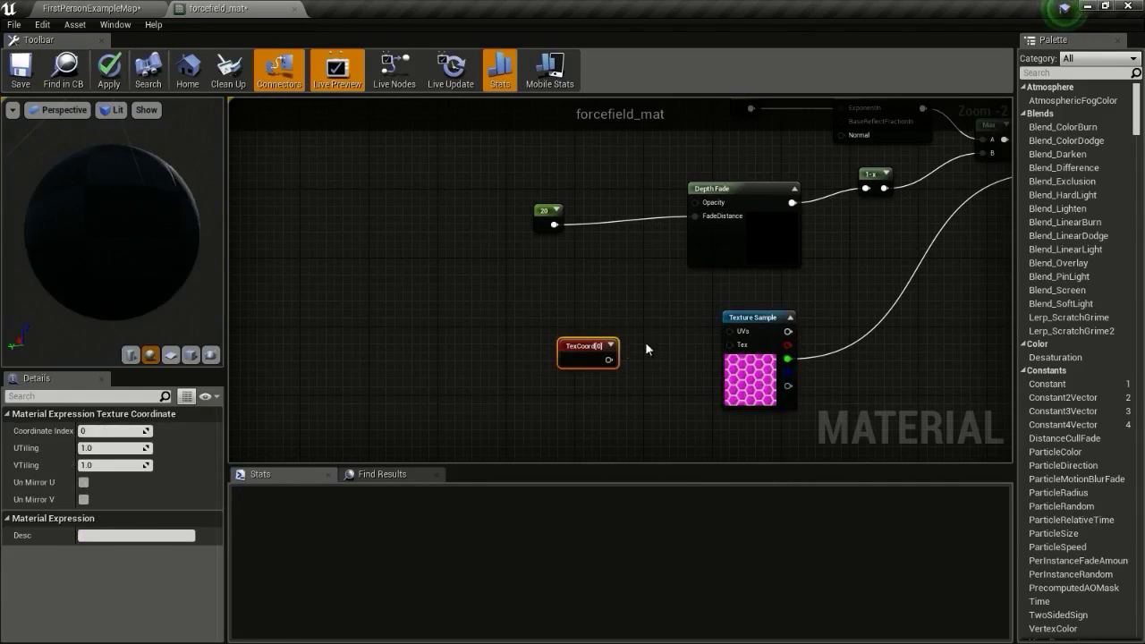
drag(609, 351, 728, 333)
Insert a Multiply node between TexCoord and the Texture Sample's UVs, set its Const B to 10, and apply the material.
click(588, 335)
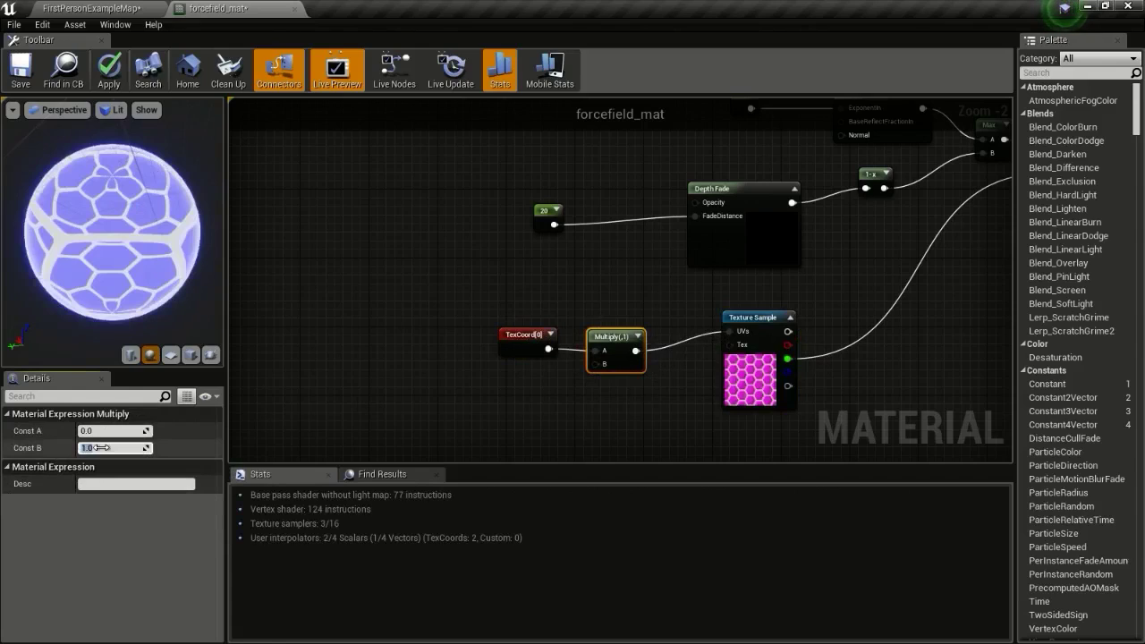
text(0)
key(Return)
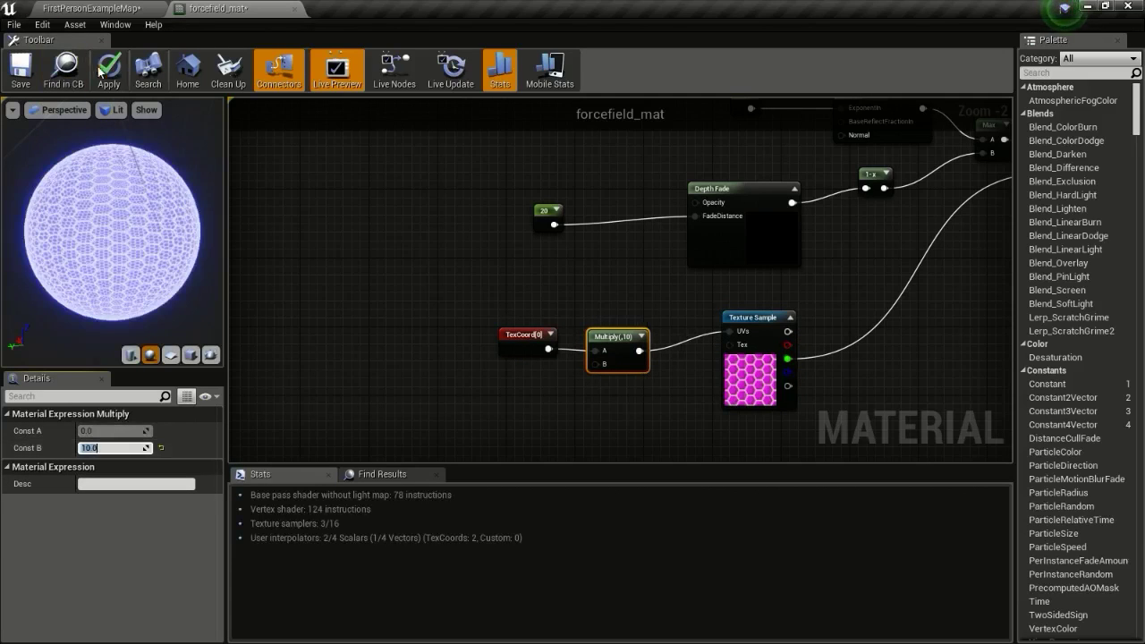
click(109, 71)
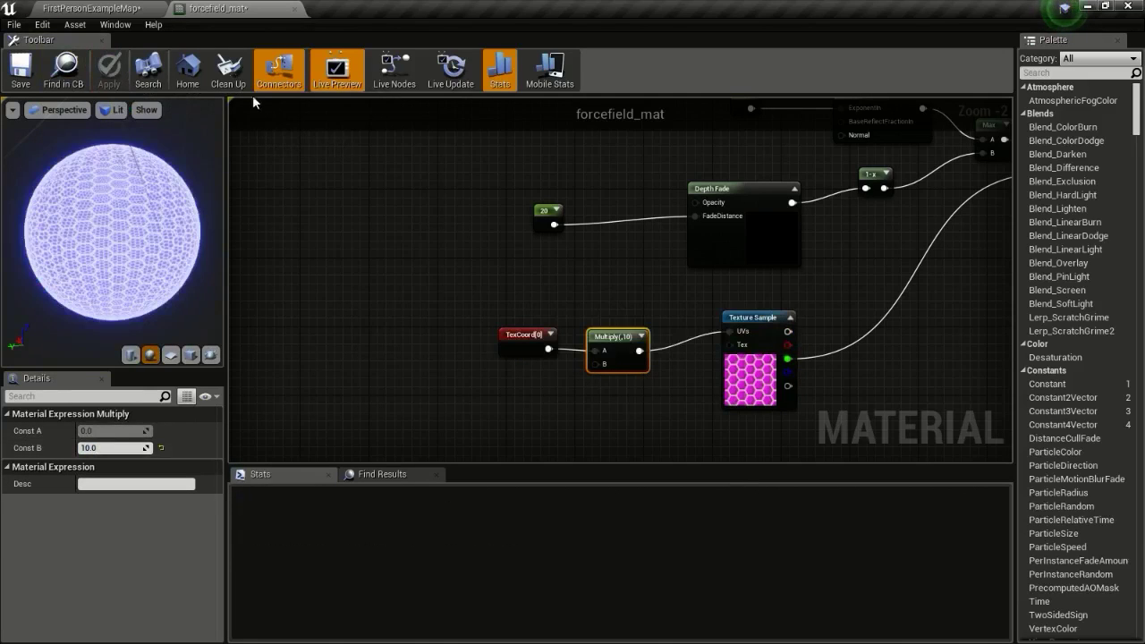
Lower the sphere in the level until about half is below the floor, and compare its hexagon pattern with the other force fields.
click(125, 7)
key(f)
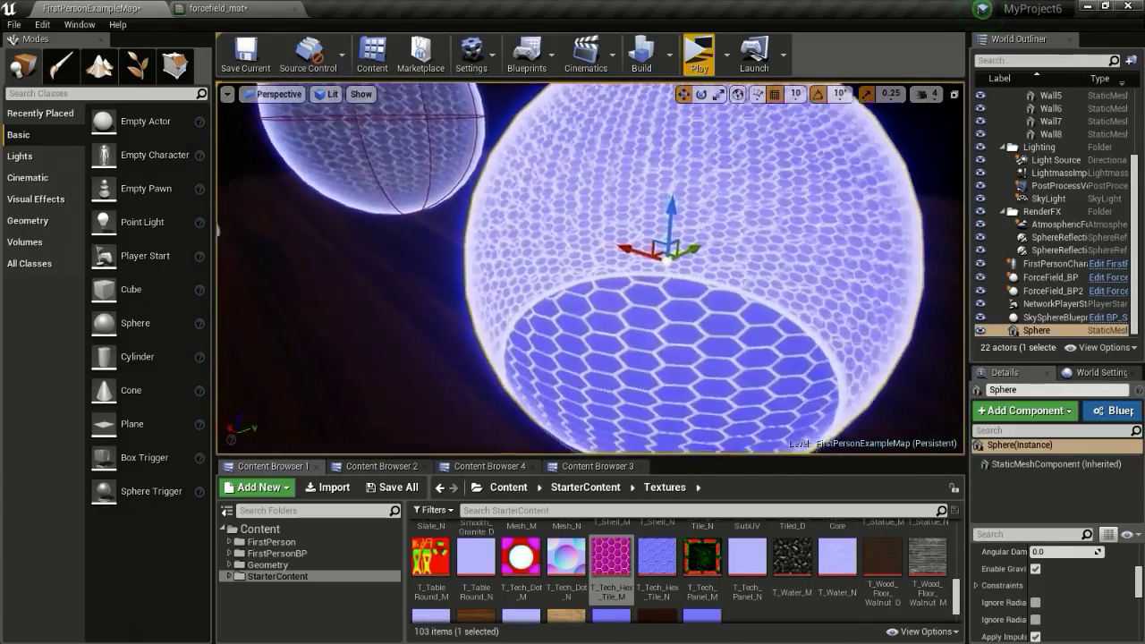
scroll(601, 234, down, 3)
mouse_move(575, 225)
mouse_down()
mouse_move(576, 305)
mouse_move(576, 213)
mouse_up()
right_drag(576, 213, 590, 185)
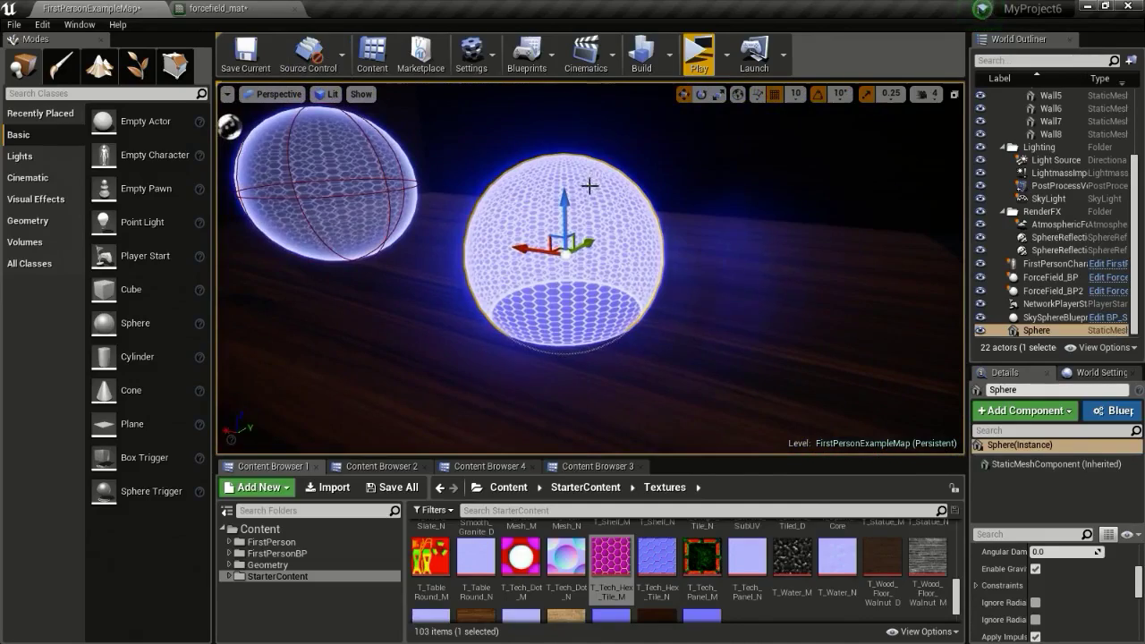
drag(564, 199, 566, 238)
right_drag(565, 238, 519, 261)
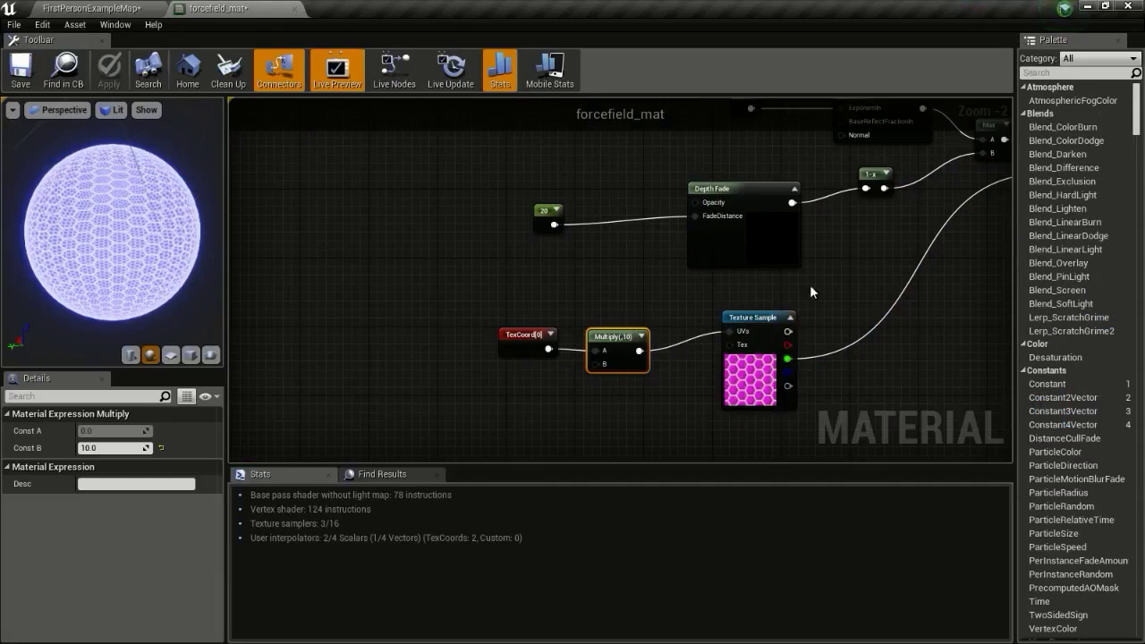
right_drag(811, 287, 693, 310)
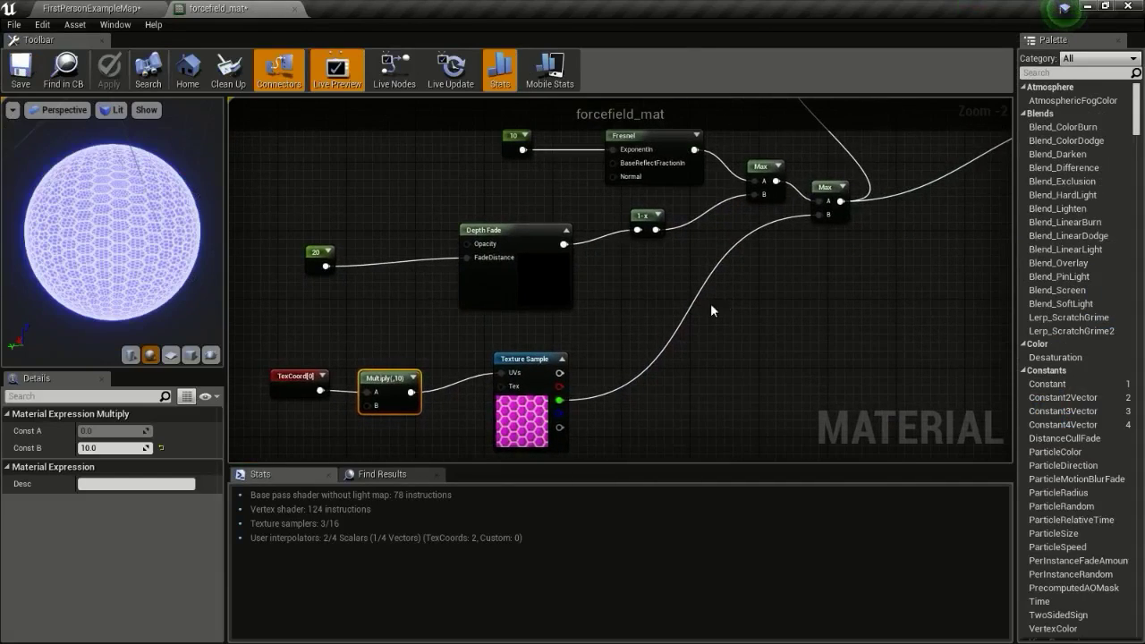
right_drag(779, 291, 608, 340)
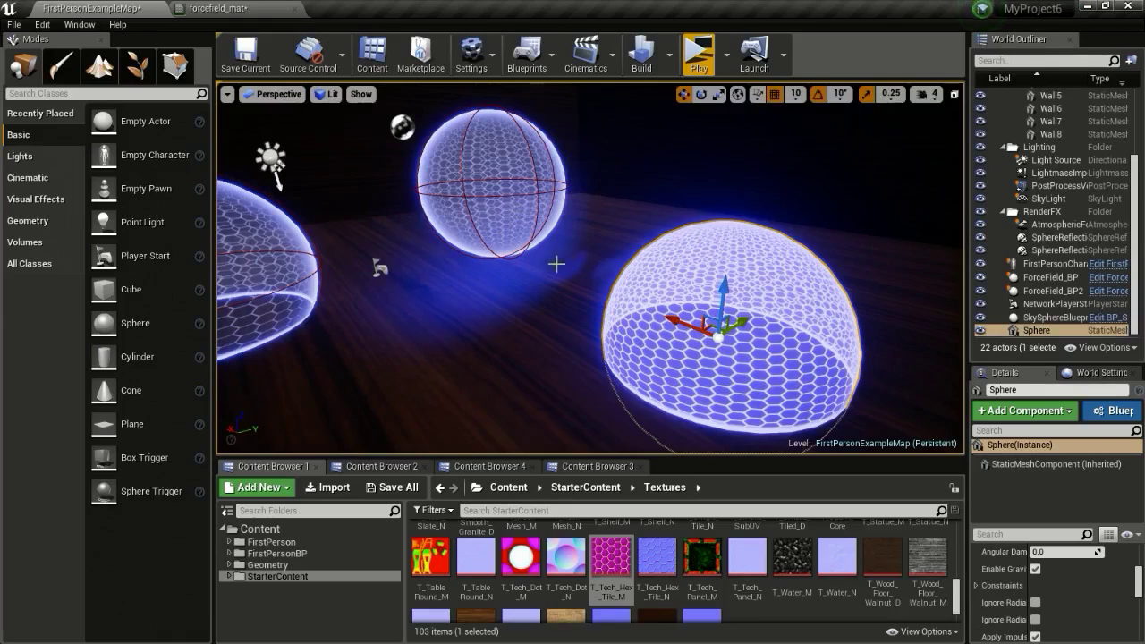
mouse_move(557, 264)
right_down()
mouse_move(429, 255)
mouse_move(557, 256)
right_up()
Insert a Multiply node in forcefield_mat between the Texture Sample's green channel and the second Max's B input.
click(237, 8)
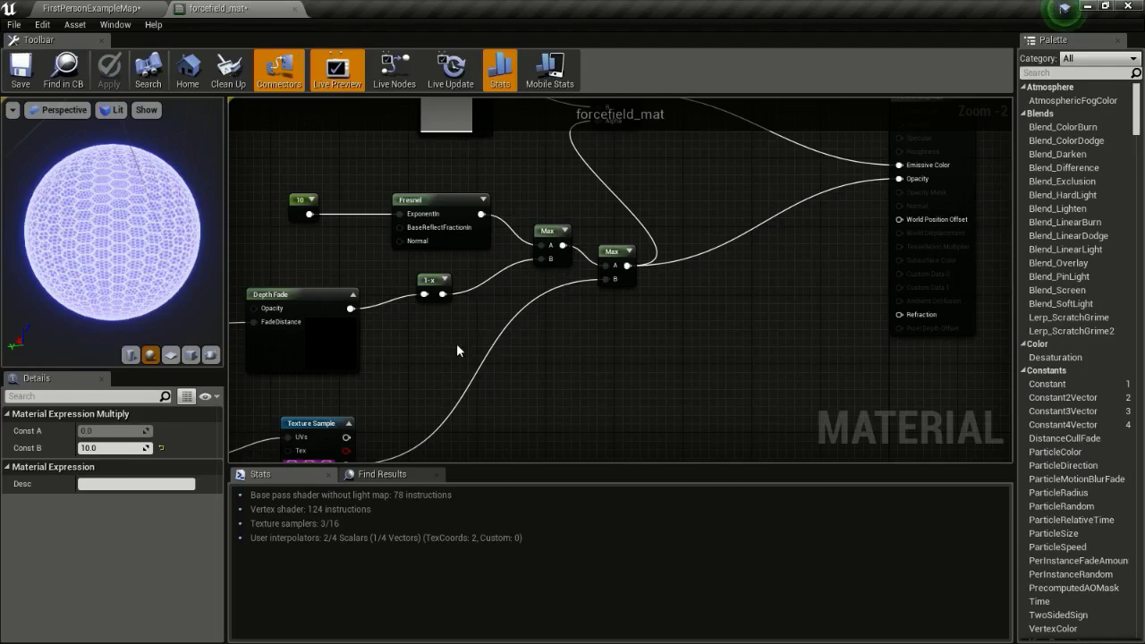
right_drag(408, 449, 598, 326)
scroll(587, 323, up, 2)
key(m)
click(573, 314)
drag(536, 344, 582, 338)
right_drag(659, 337, 536, 387)
drag(514, 386, 741, 149)
right_drag(500, 376, 577, 305)
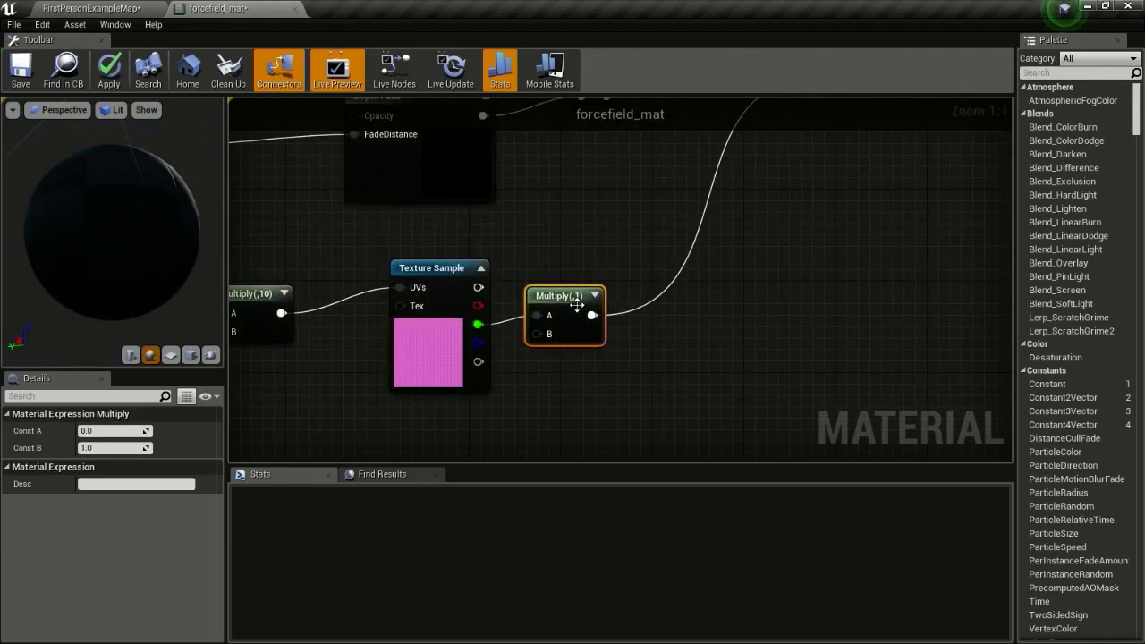
drag(577, 305, 600, 312)
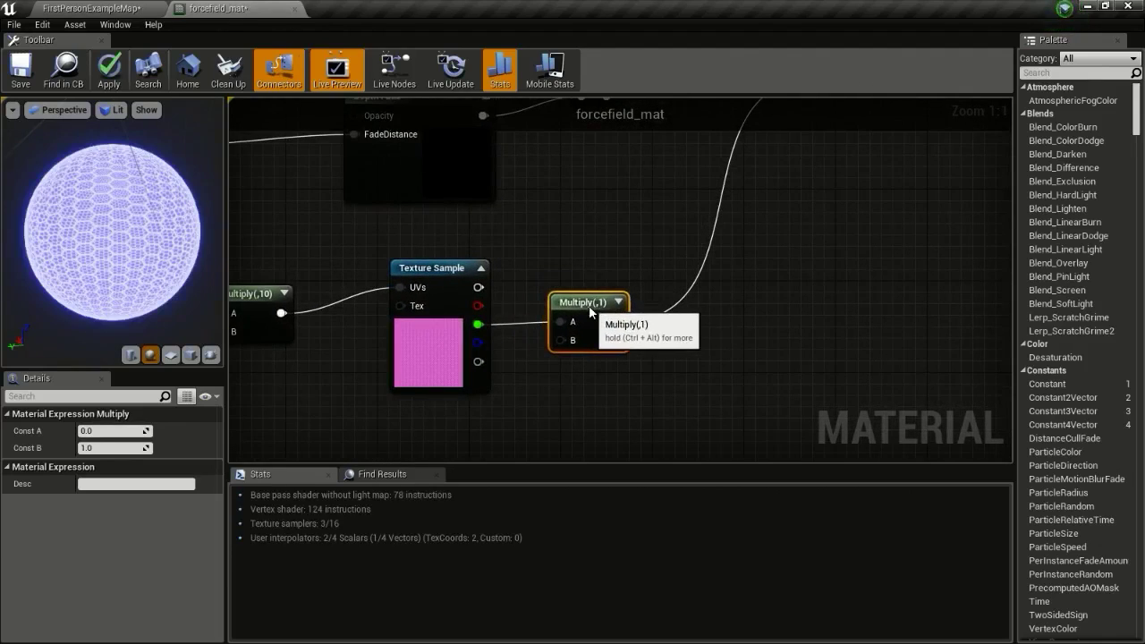
Set the new Multiply's Const B to 0.3, apply the material, and check the sphere in the level.
click(115, 450)
text(0.3)
key(Return)
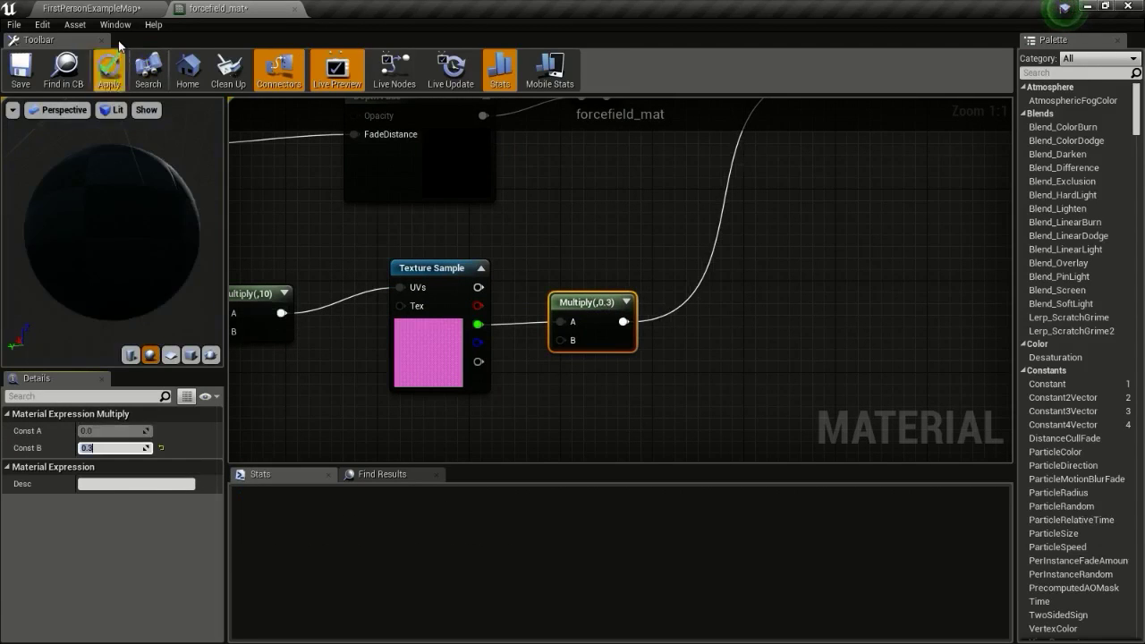
click(110, 70)
click(92, 8)
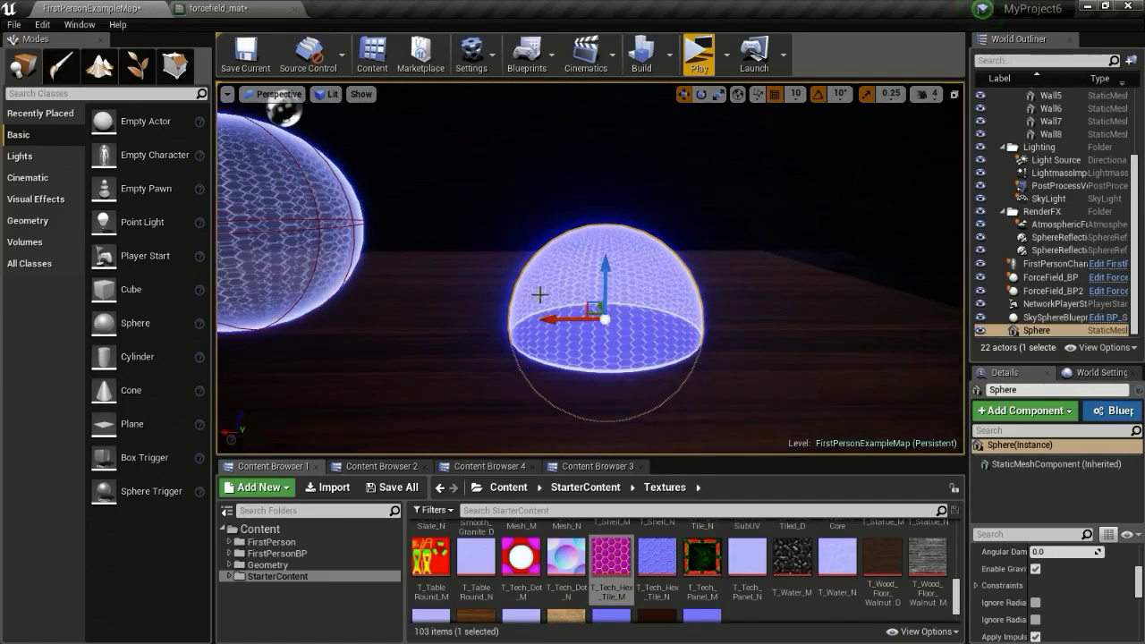
Set Const B of the Multiply after the Texture Sample to 0.1, apply the material, and inspect the sphere's hexagons in the level.
click(224, 8)
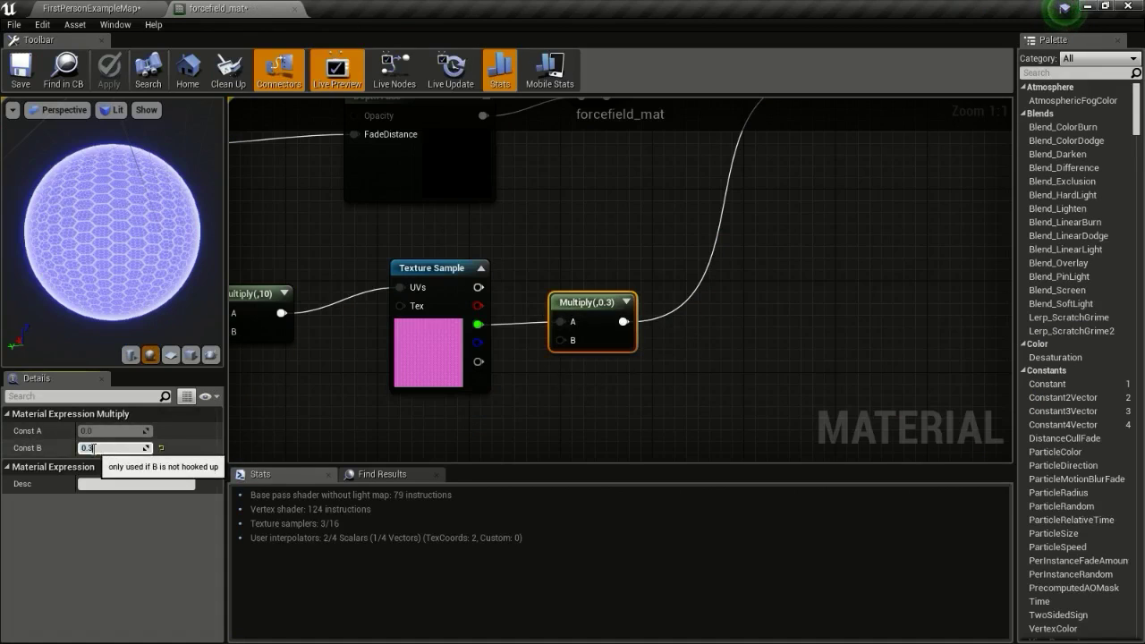
key(Return)
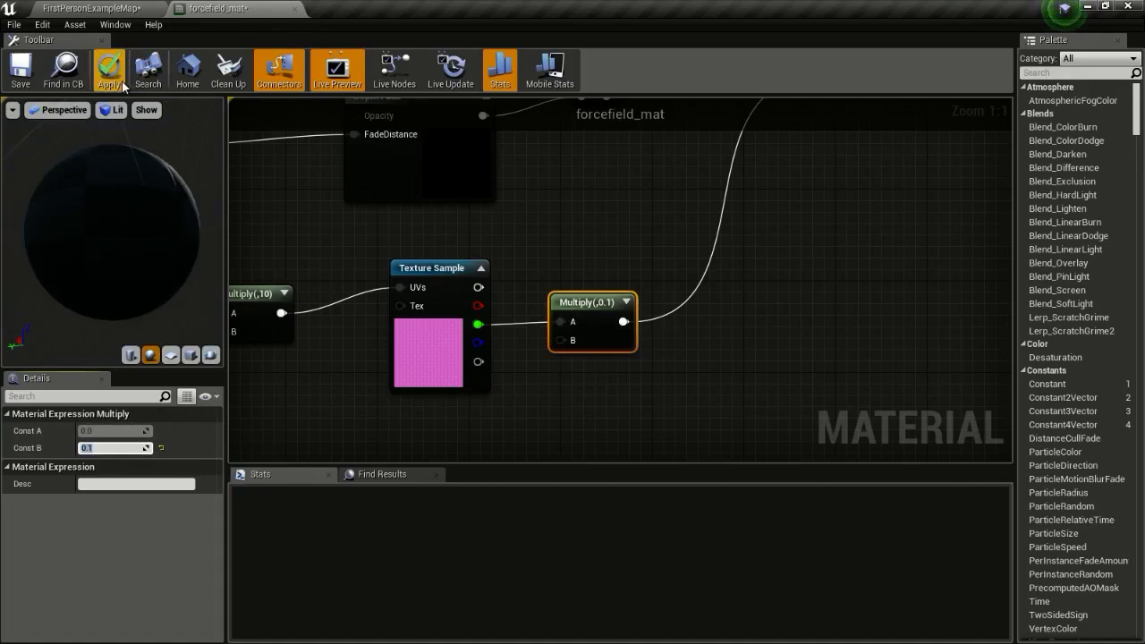
click(108, 70)
click(108, 8)
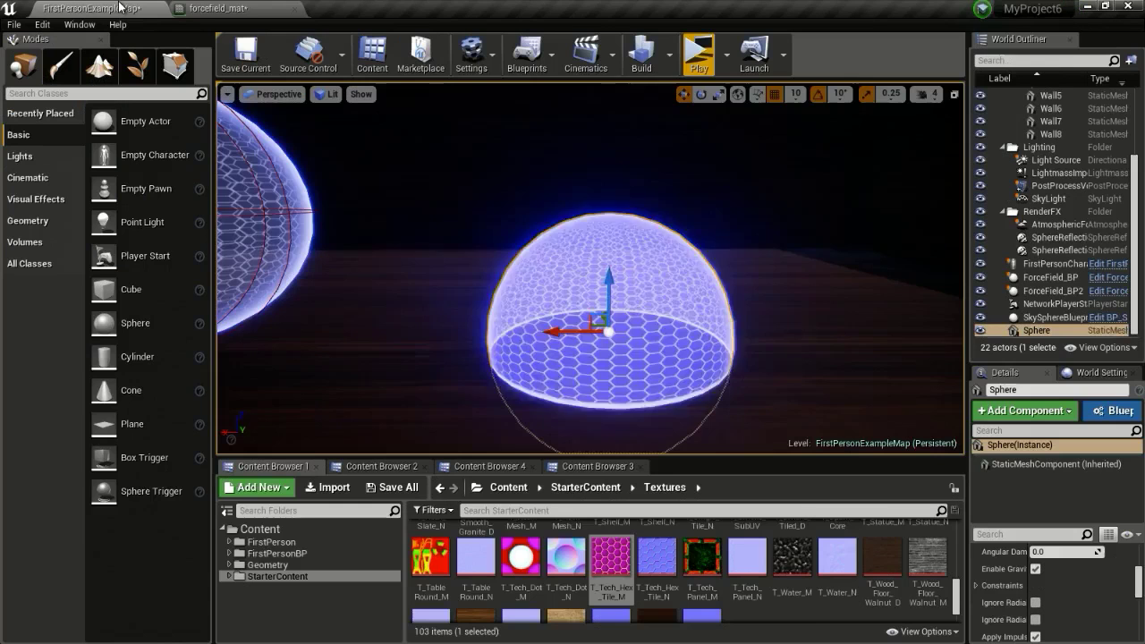
drag(605, 304, 619, 280)
mouse_move(638, 282)
right_down()
mouse_move(590, 262)
mouse_move(621, 276)
right_up()
click(599, 468)
mouse_move(601, 393)
right_down()
mouse_move(617, 386)
mouse_move(617, 401)
right_up()
key(w)
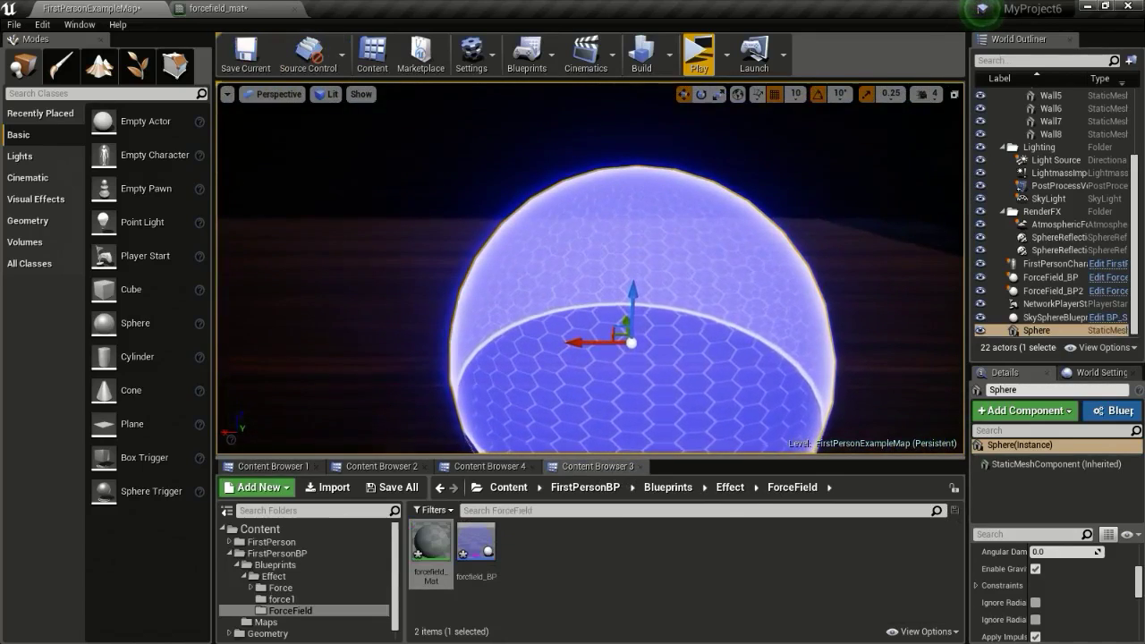
click(490, 466)
Review the forcefield_mat graph from the hexagon texture branch through the Max nodes to the Emissive Color and Opacity inputs.
click(236, 7)
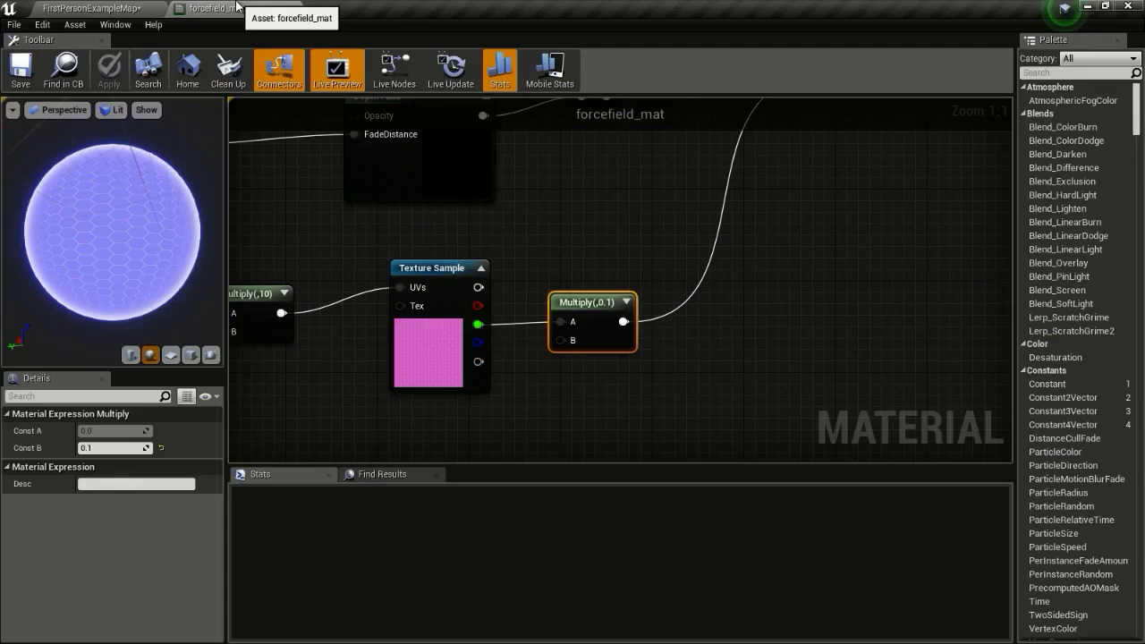
scroll(665, 365, up, 2)
right_drag(665, 365, 665, 360)
scroll(666, 360, down, 2)
right_drag(752, 328, 659, 363)
scroll(683, 319, up, 2)
right_drag(642, 316, 787, 294)
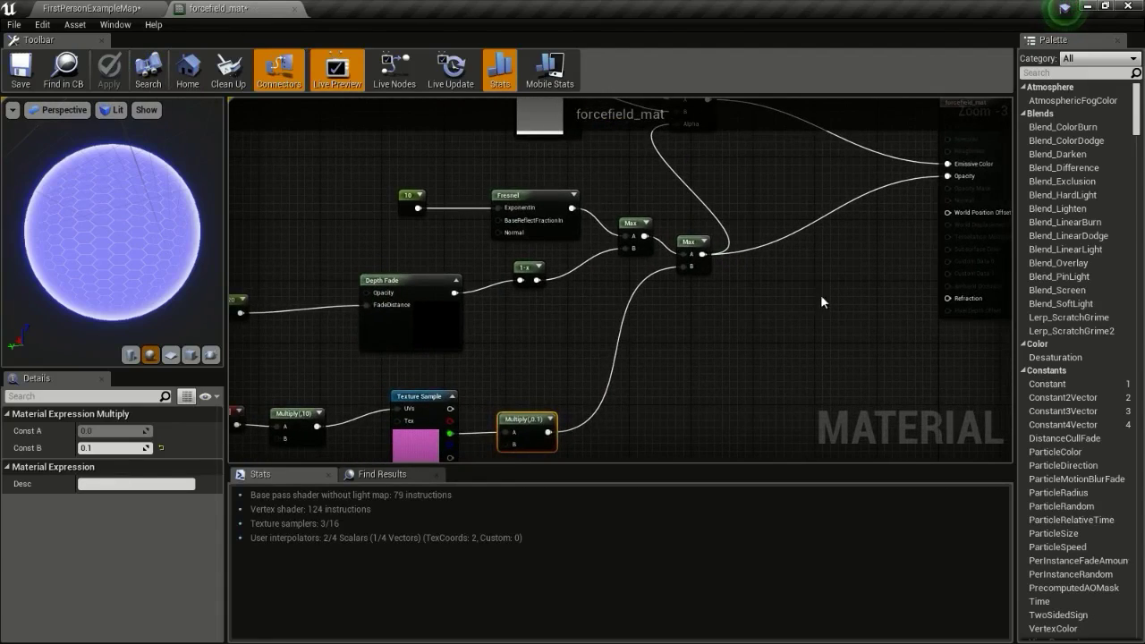
scroll(723, 289, down, 1)
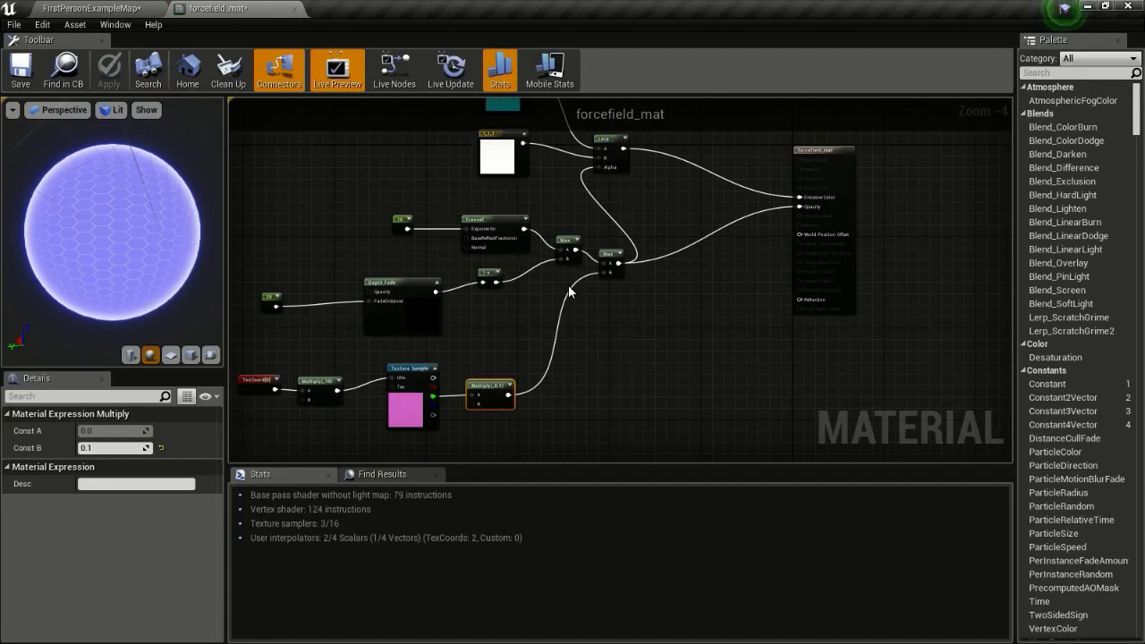
Create an Actor Blueprint named forceField_BP in the force1 folder and open it for editing.
click(128, 7)
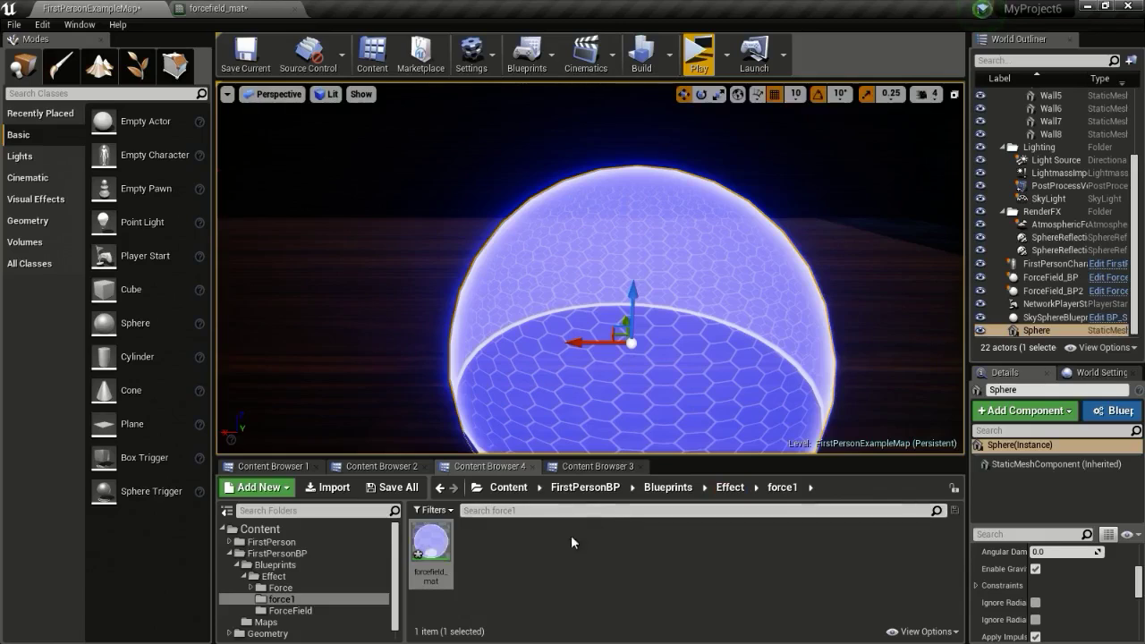
right_click(553, 550)
click(630, 244)
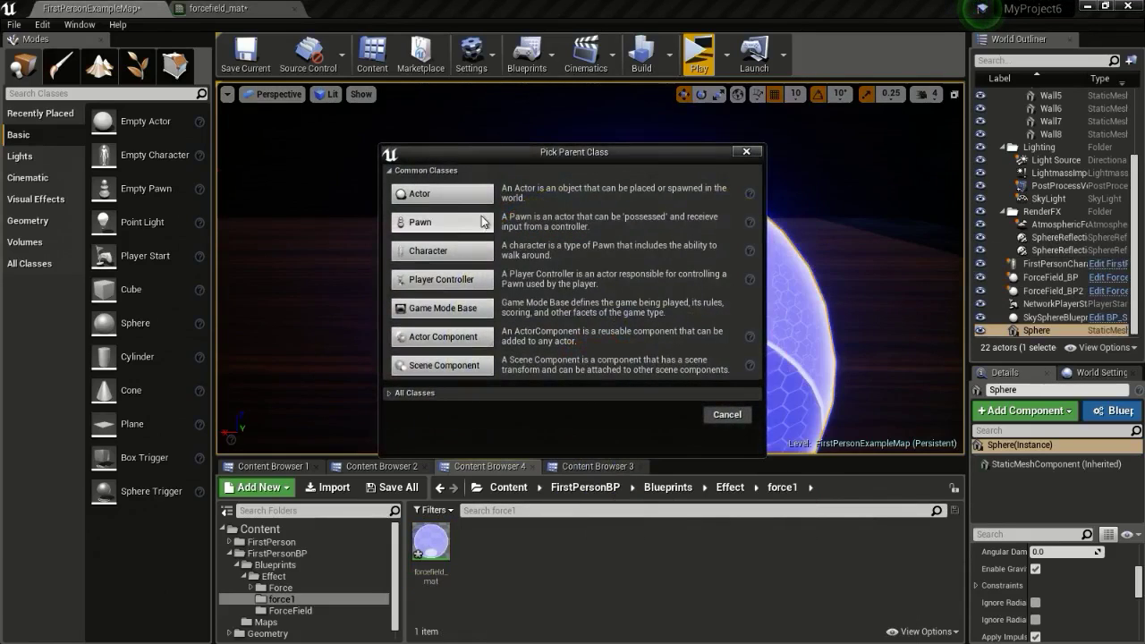
click(458, 197)
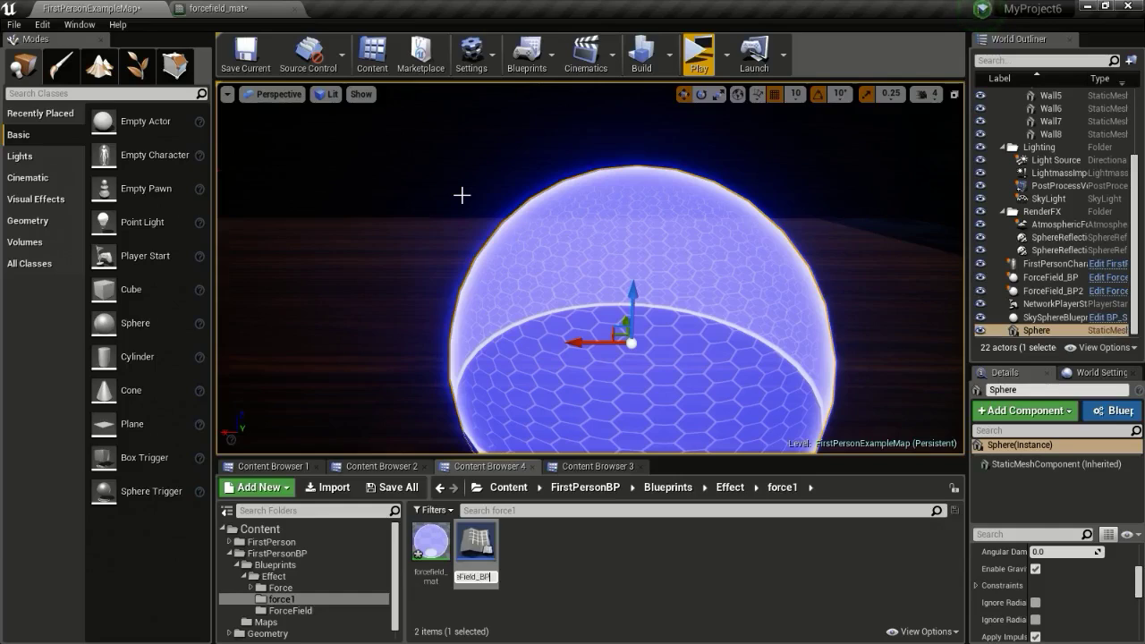
text(forceField_BP)
key(Return)
double_click(430, 544)
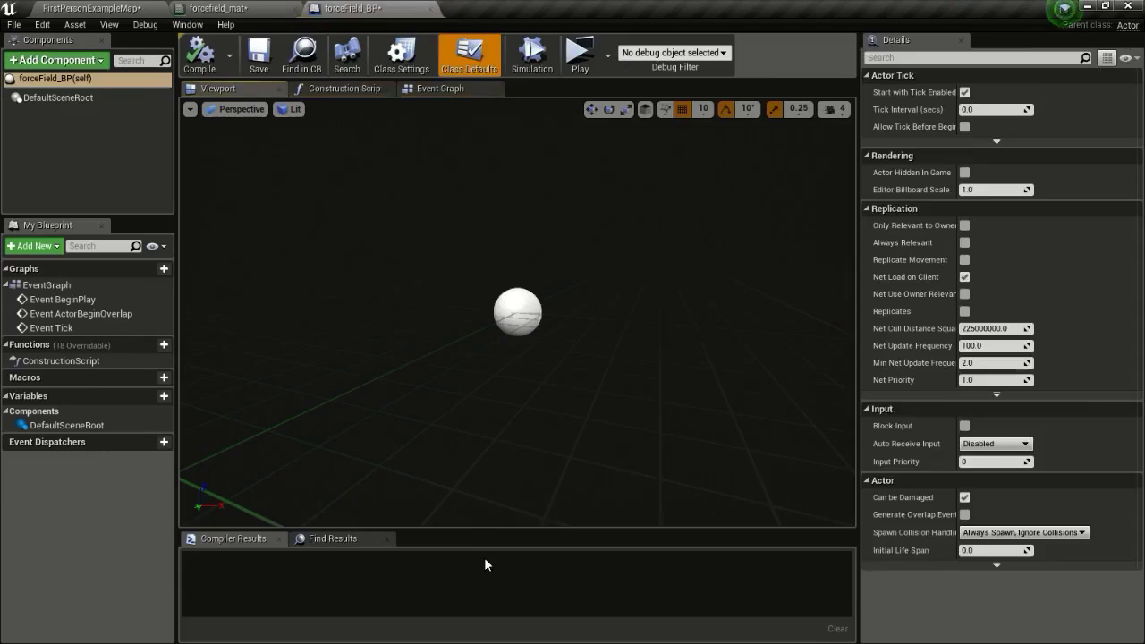
click(52, 63)
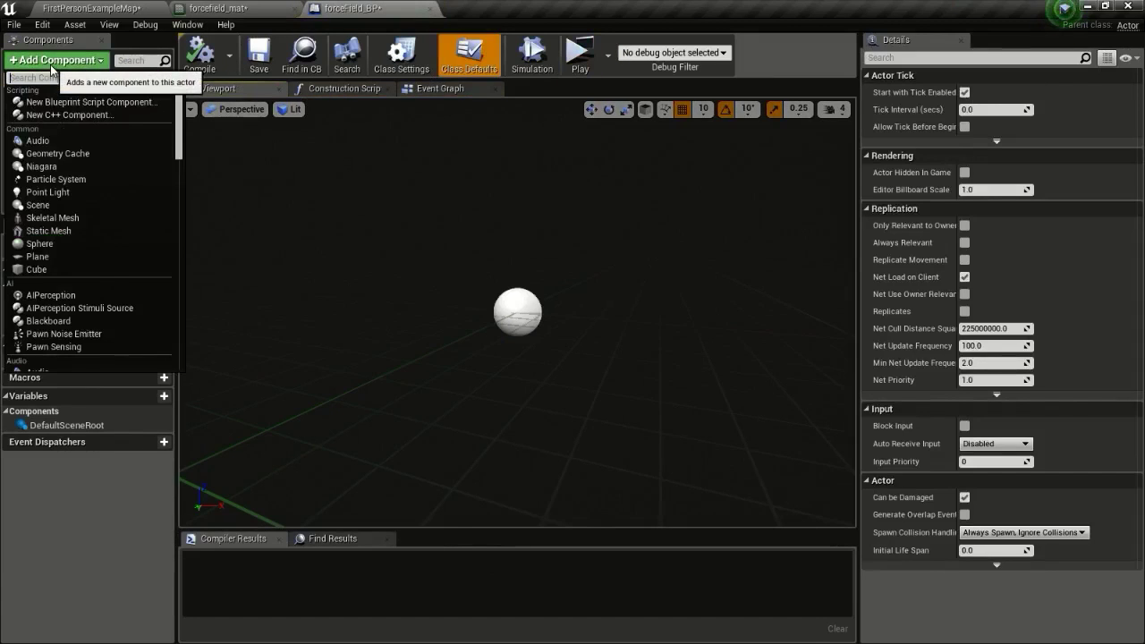
text(sphere)
key(Return)
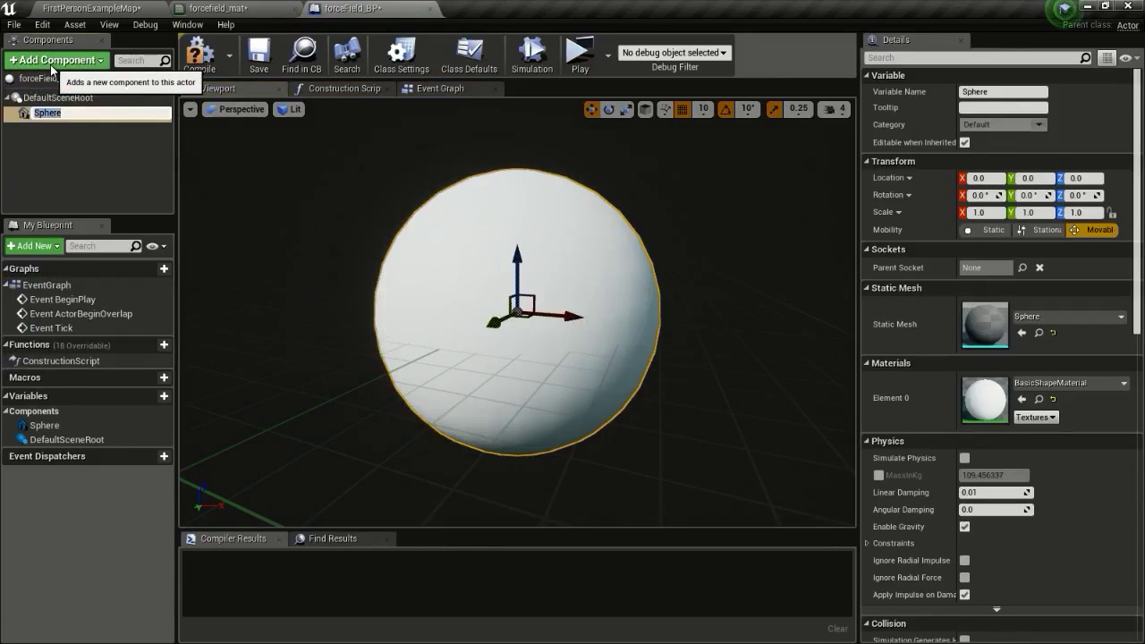
key(Return)
key(Delete)
Add a Sphere Collision component to forceField_BP and make it the root in place of DefaultSceneRoot.
click(63, 60)
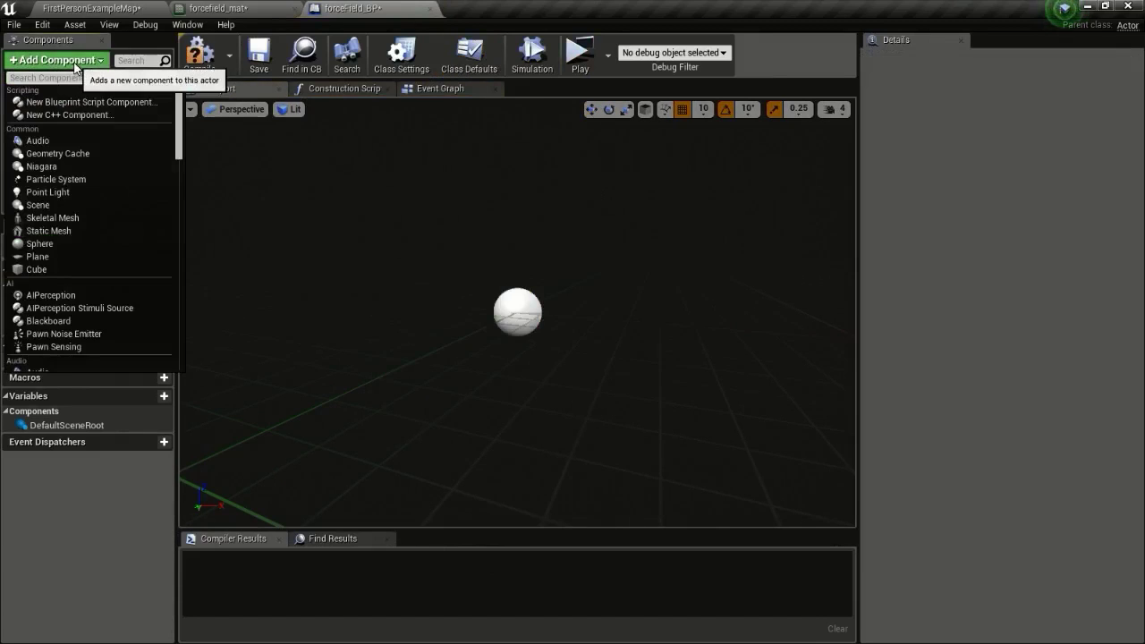
text(sphere)
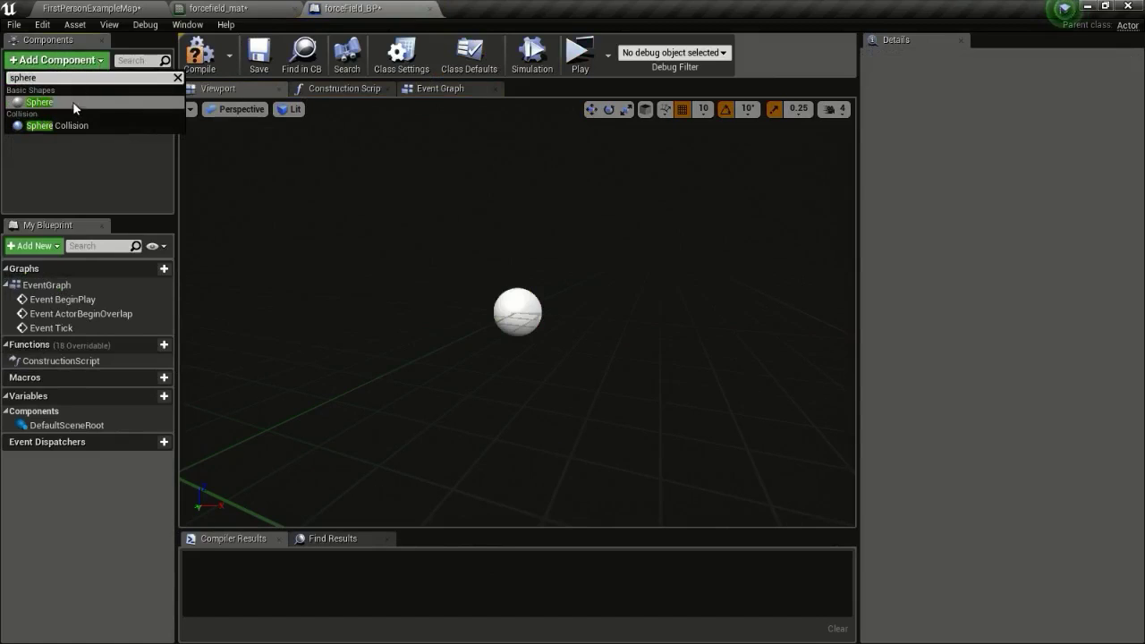
click(64, 128)
mouse_move(70, 116)
mouse_down()
mouse_move(120, 101)
mouse_move(81, 101)
mouse_up()
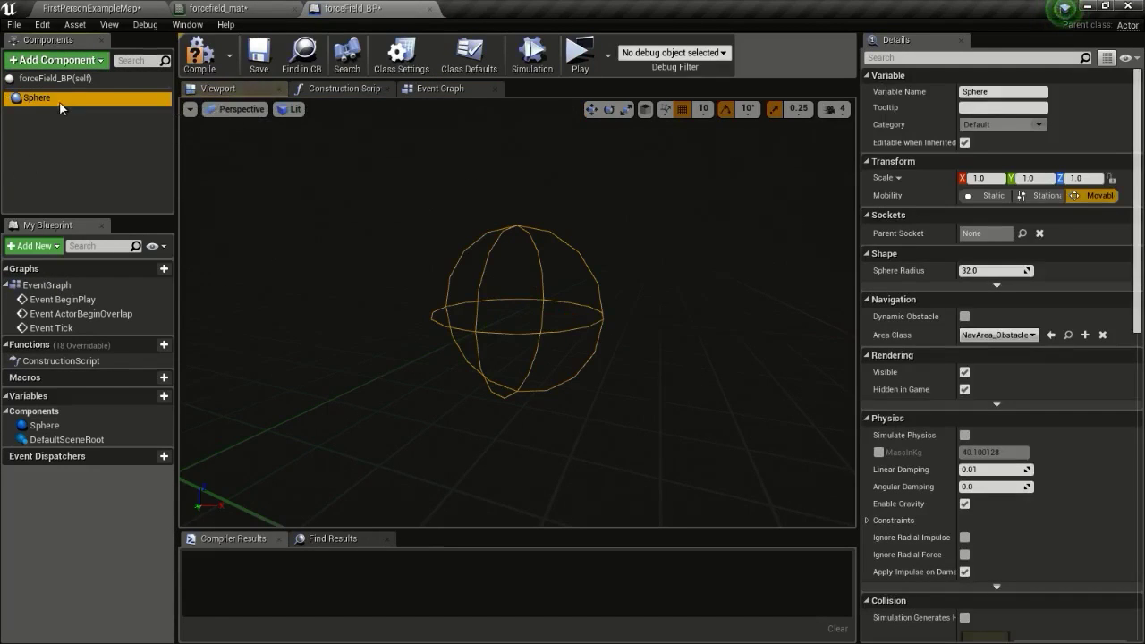
Add a basic Sphere mesh component as a child of the collision sphere.
click(71, 60)
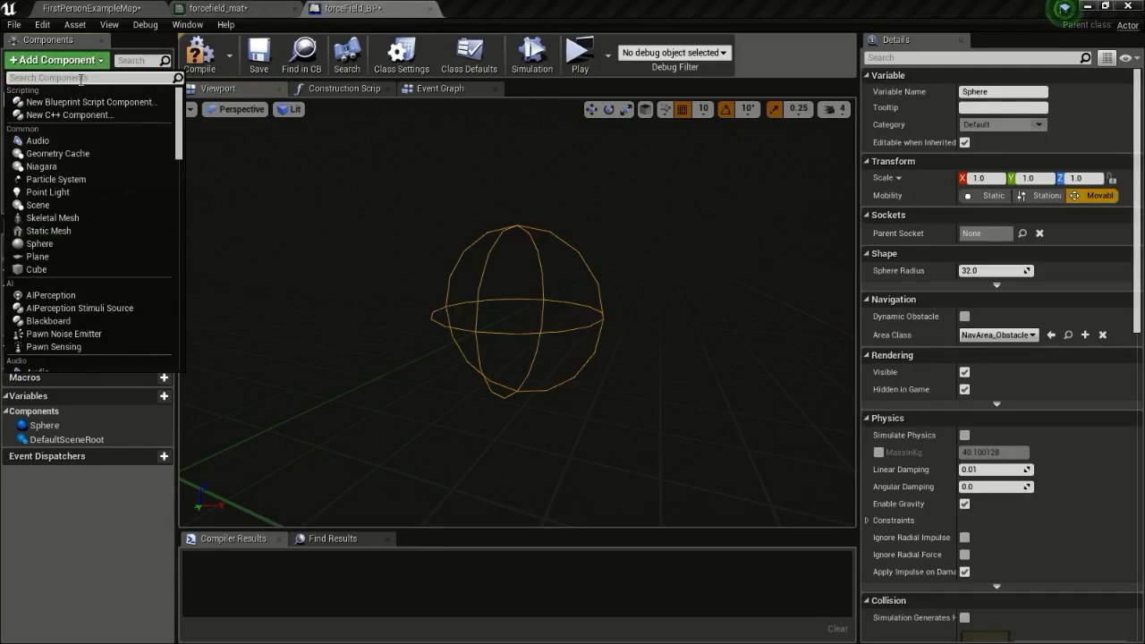
text(sphere)
key(Return)
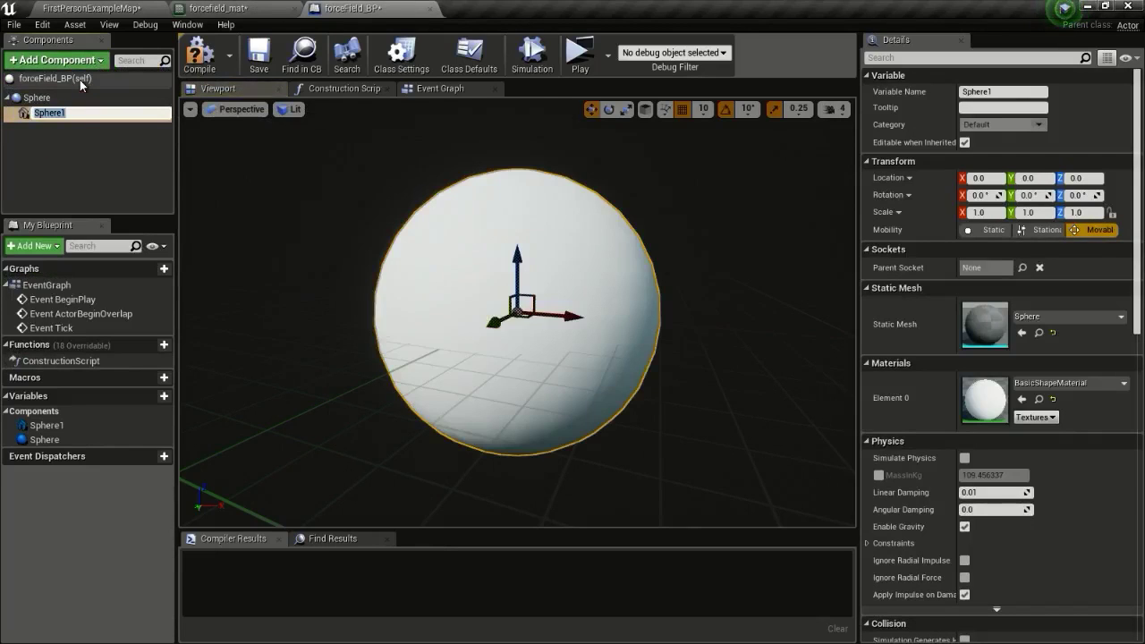
Enlarge the collision sphere's radius to about 187 and scale the Sphere1 mesh uniformly to 3.75.
click(36, 98)
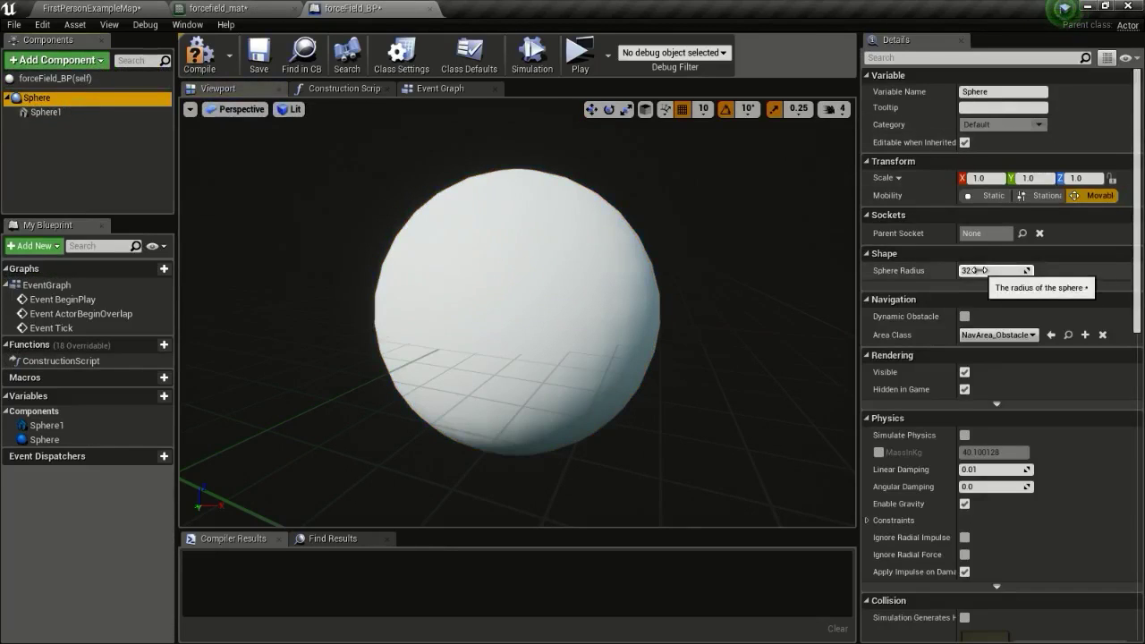
drag(994, 271, 1051, 270)
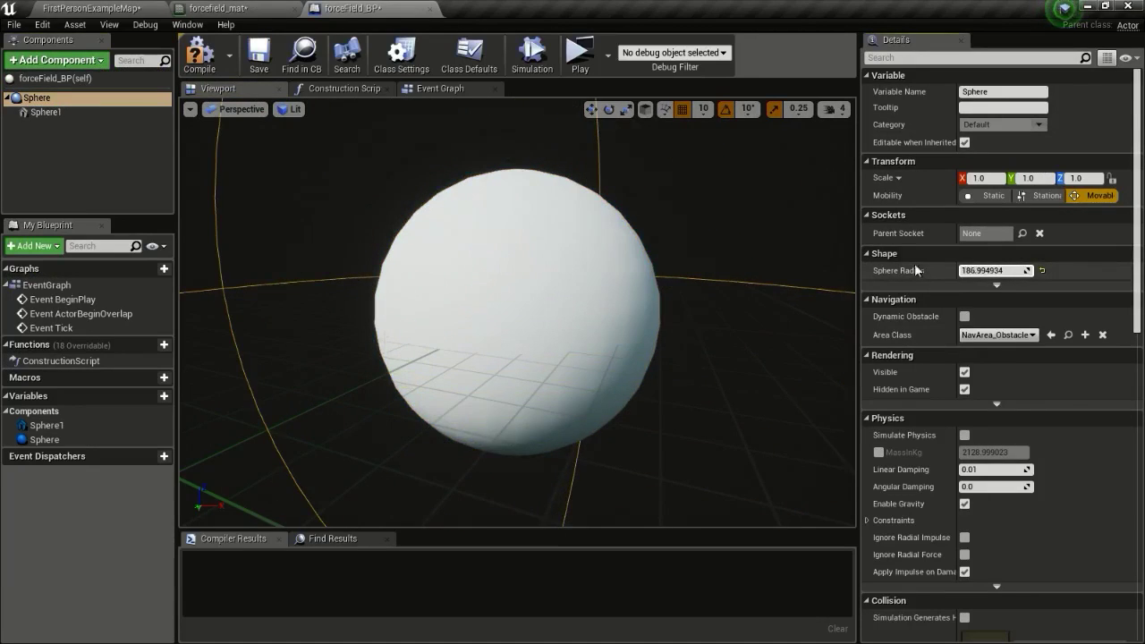
scroll(766, 258, down, 5)
click(517, 295)
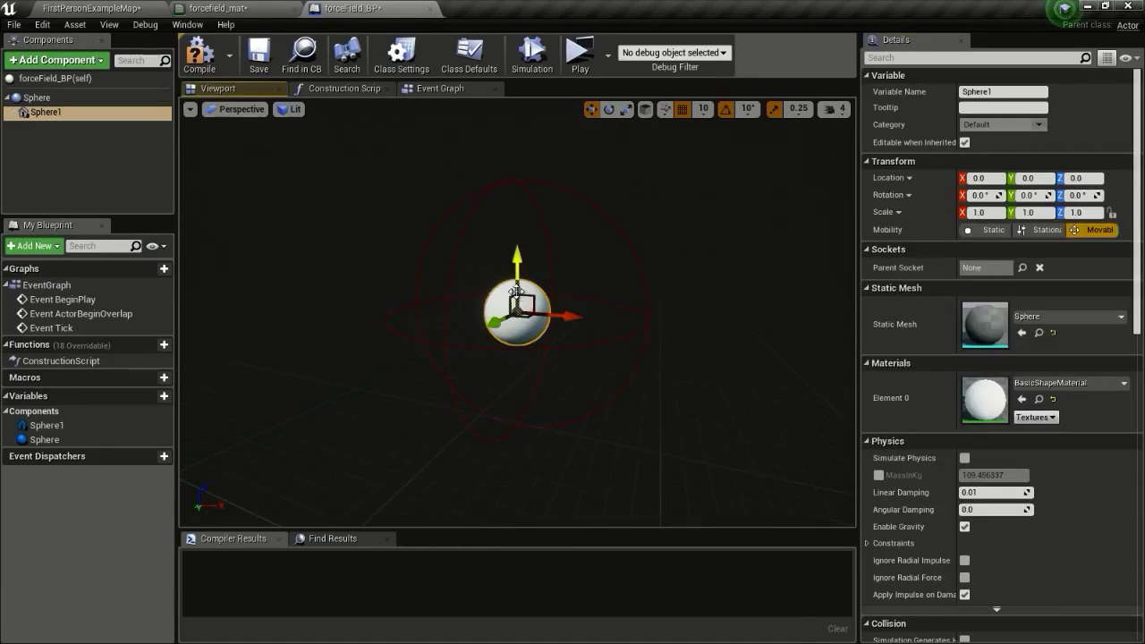
click(626, 110)
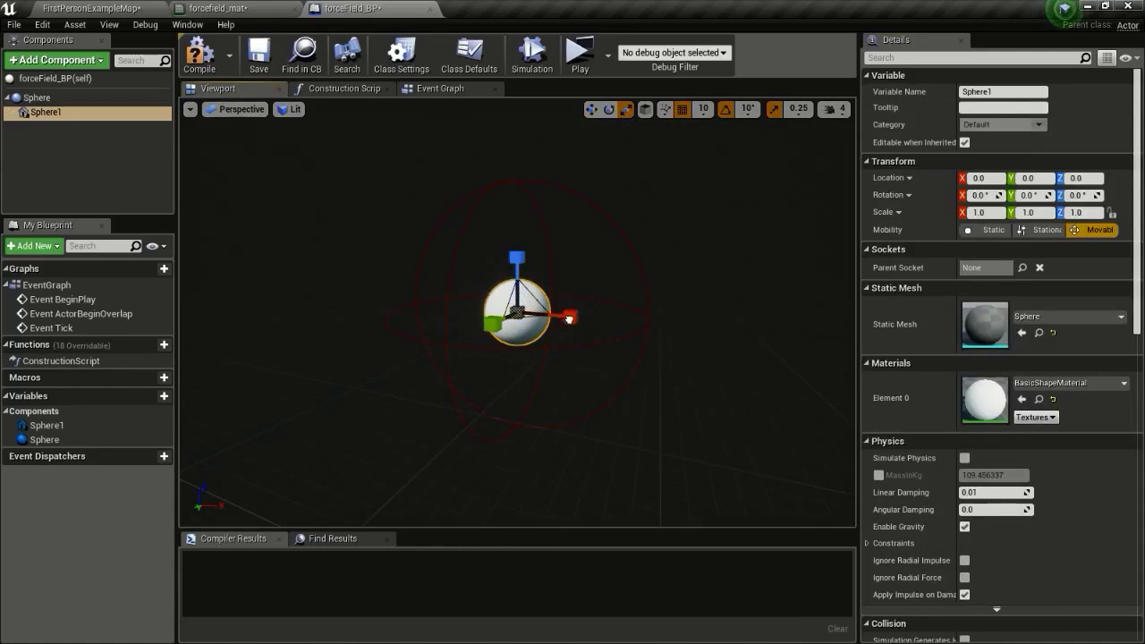
drag(519, 312, 529, 259)
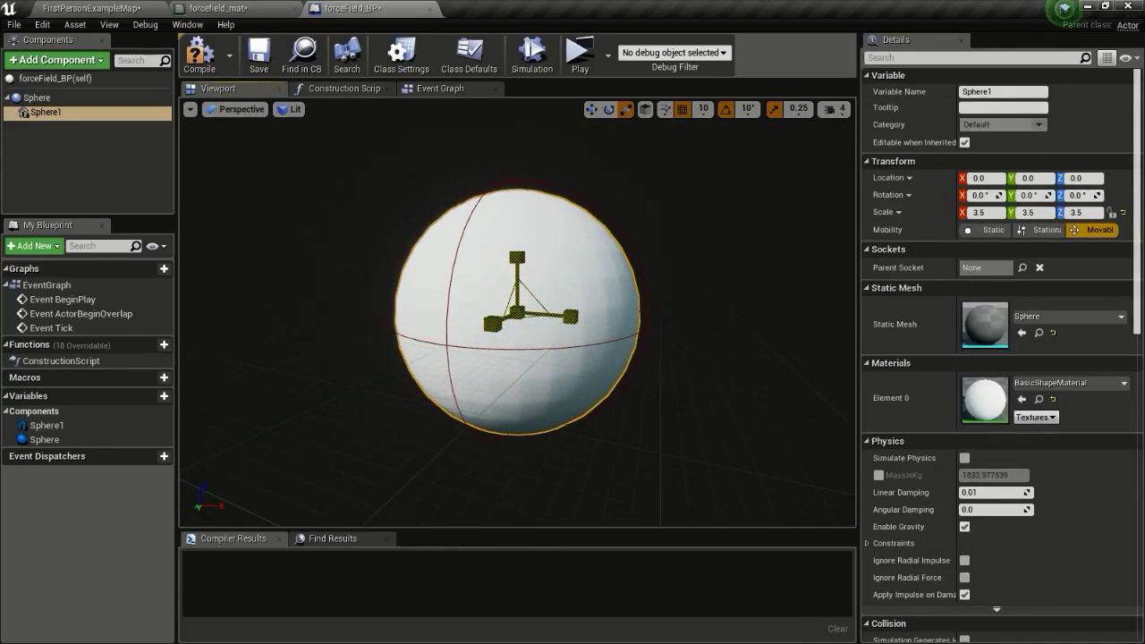
drag(518, 312, 521, 304)
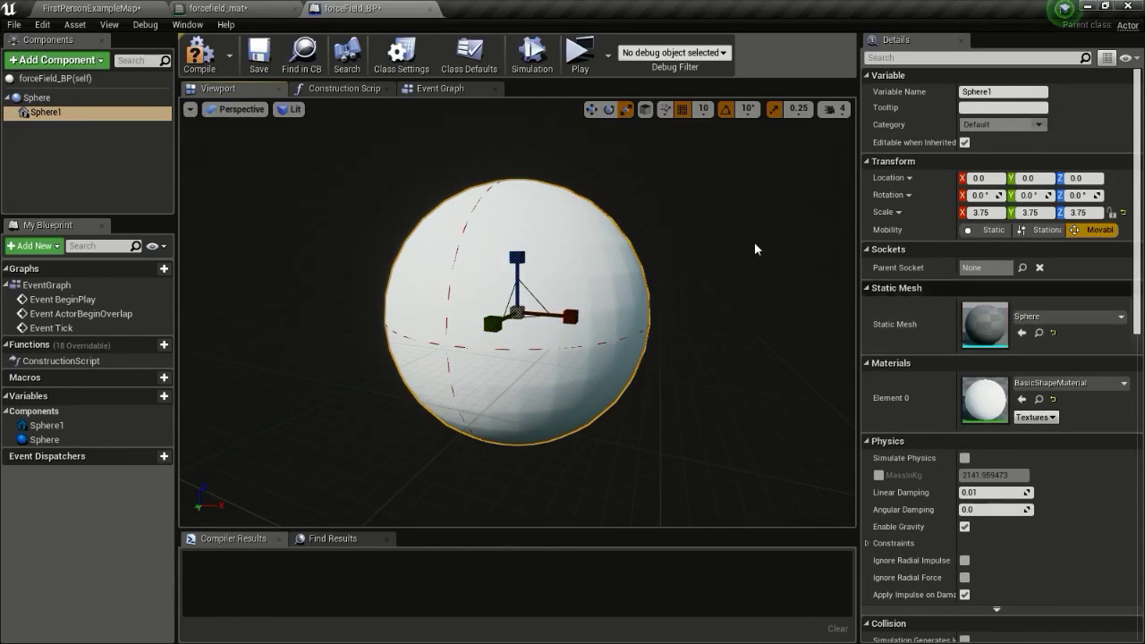
Fine-tune the collision sphere's radius to about 190.57 and compile the Blueprint.
click(37, 96)
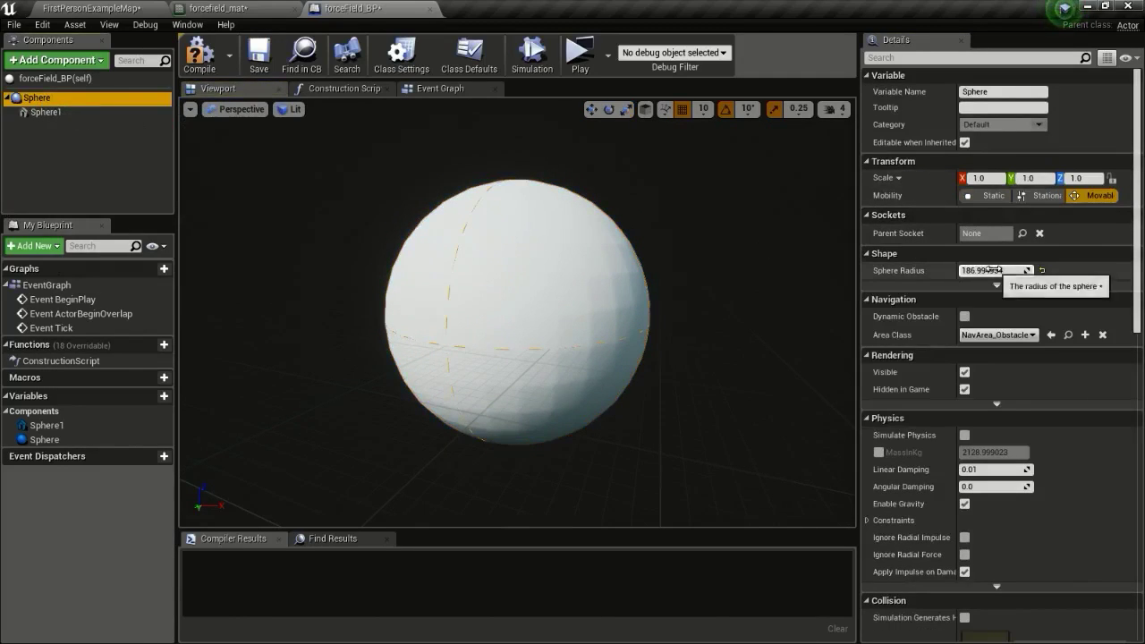
drag(1020, 270, 1029, 270)
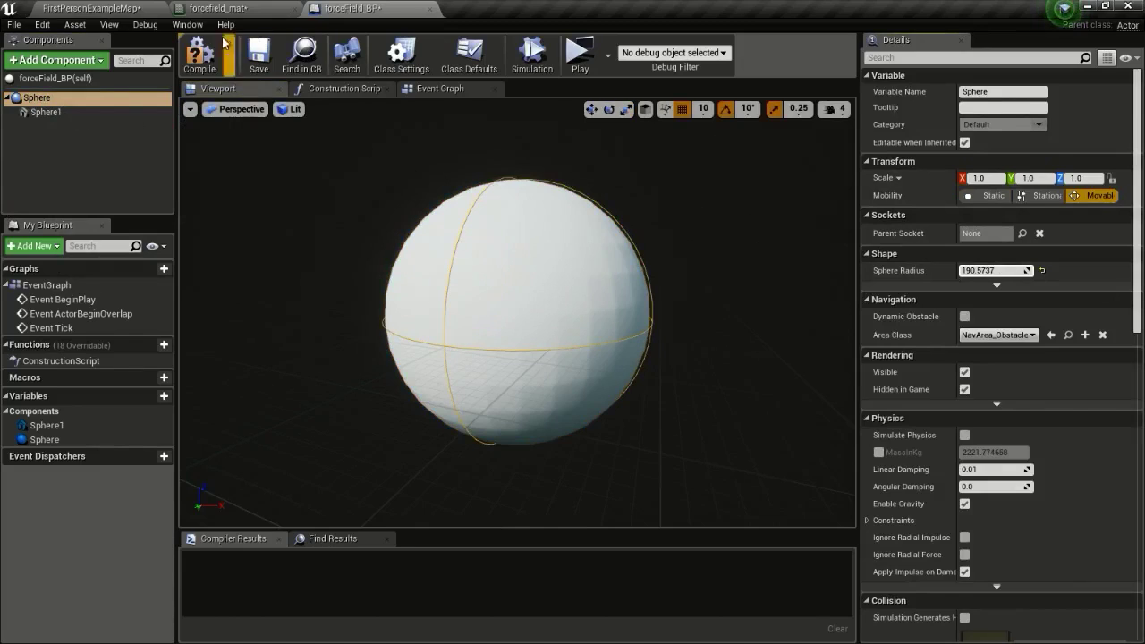
click(199, 54)
Add an On Component Hit event for the collision sphere to the Event Graph.
click(433, 91)
scroll(552, 222, down, 5)
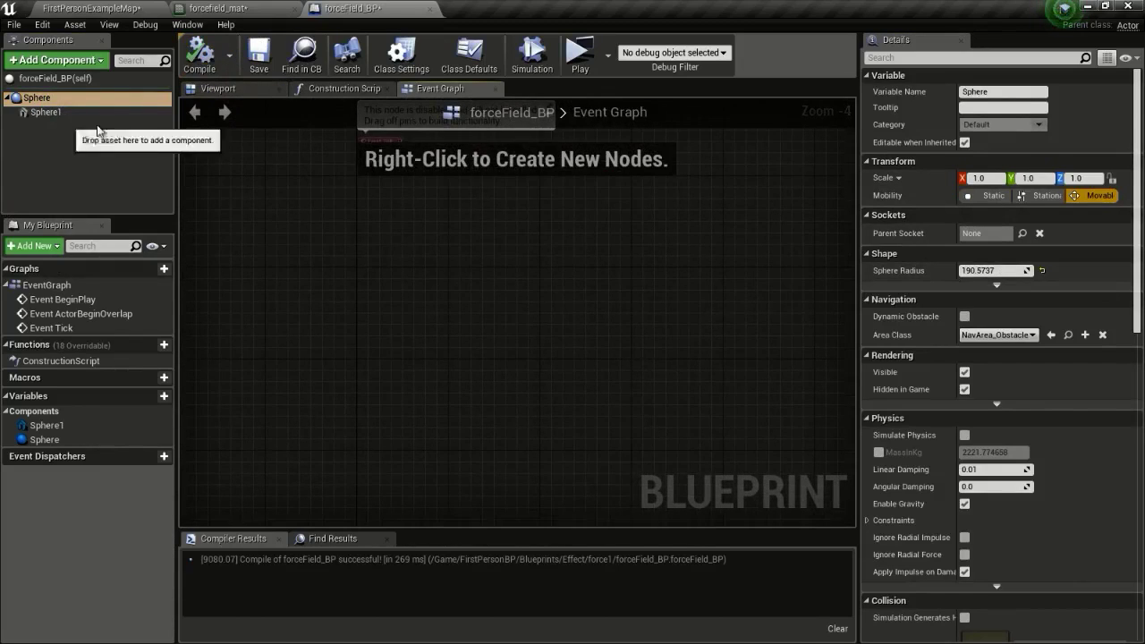
scroll(1014, 512, down, 10)
scroll(1013, 512, down, 5)
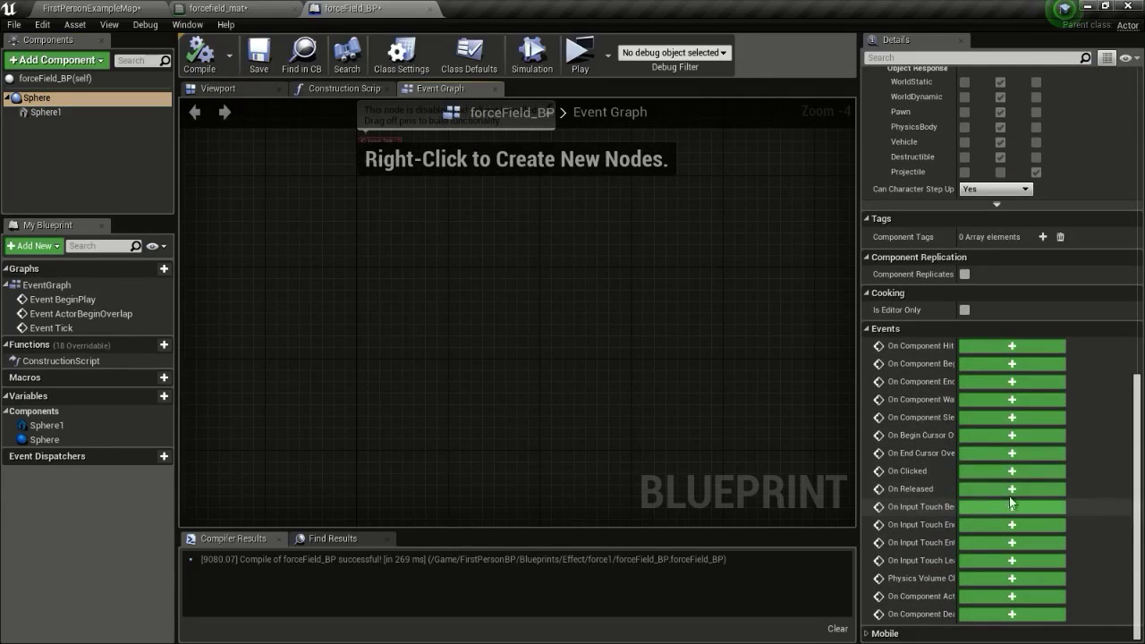
click(975, 346)
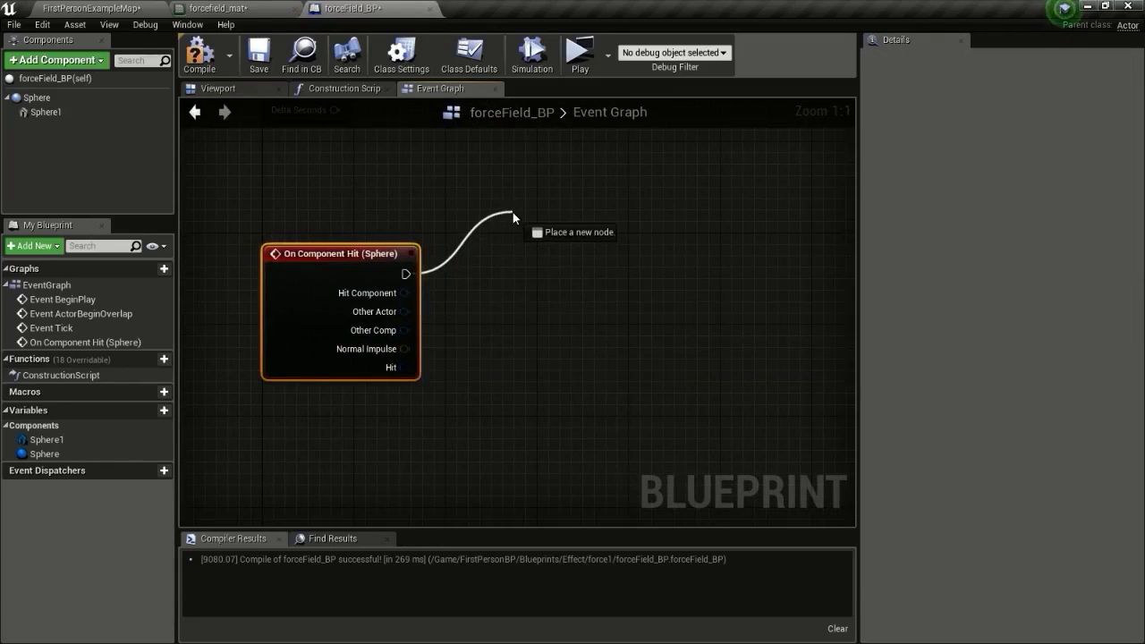
Add a Cast To FirstPersonProjectile node after the hit event, align it, and feed its Object input from Other Actor.
drag(513, 213, 512, 213)
text(cas)
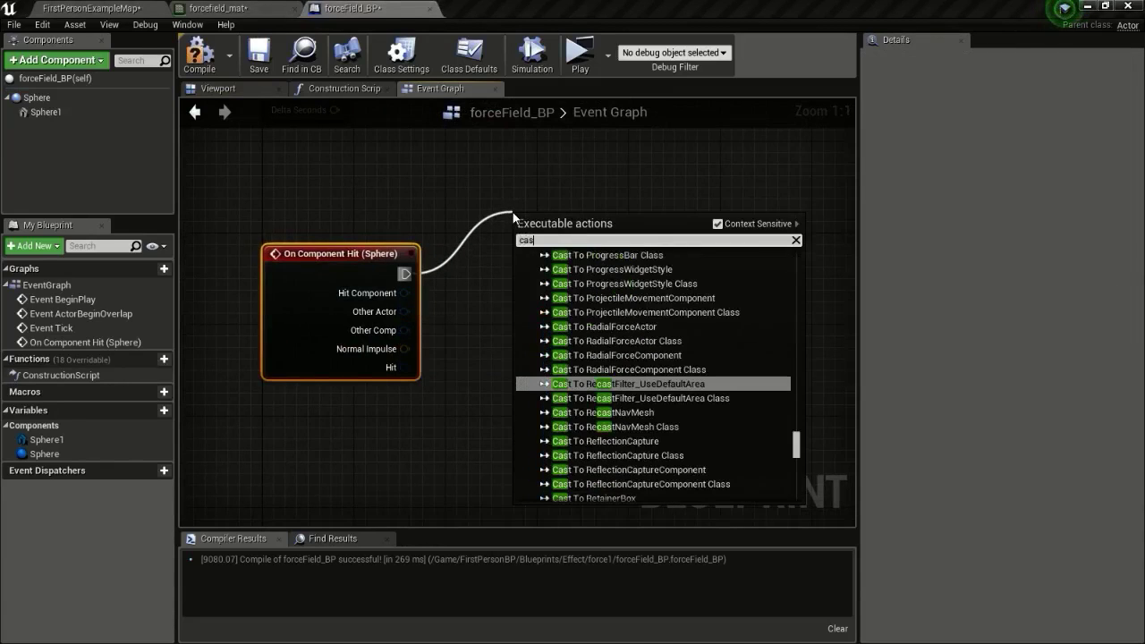
text(t to first per)
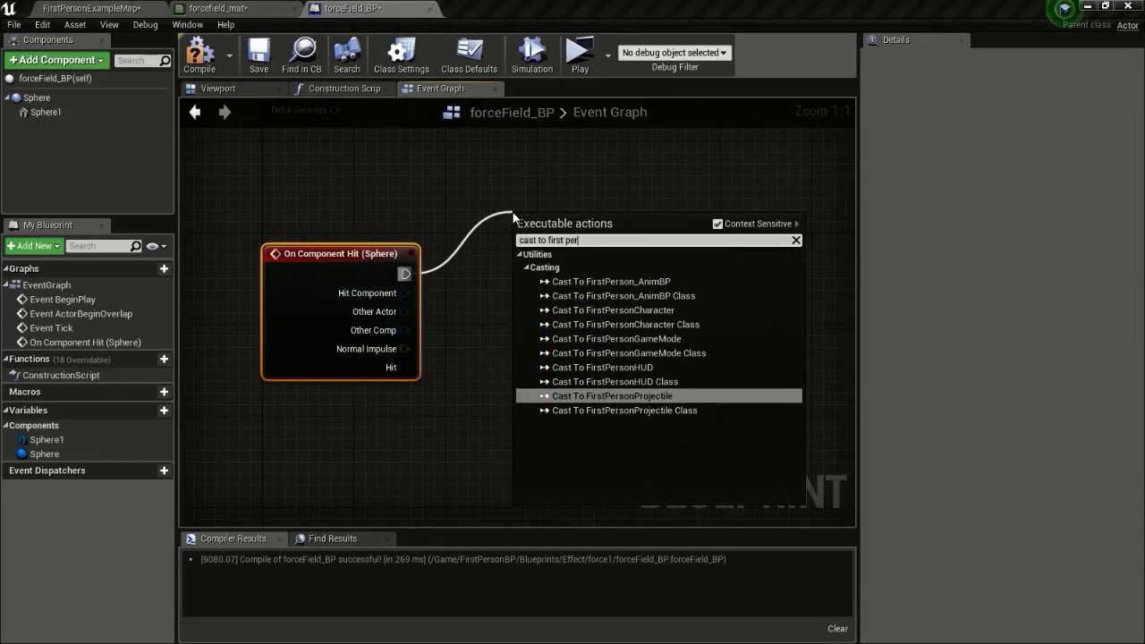
click(618, 397)
drag(612, 228, 615, 255)
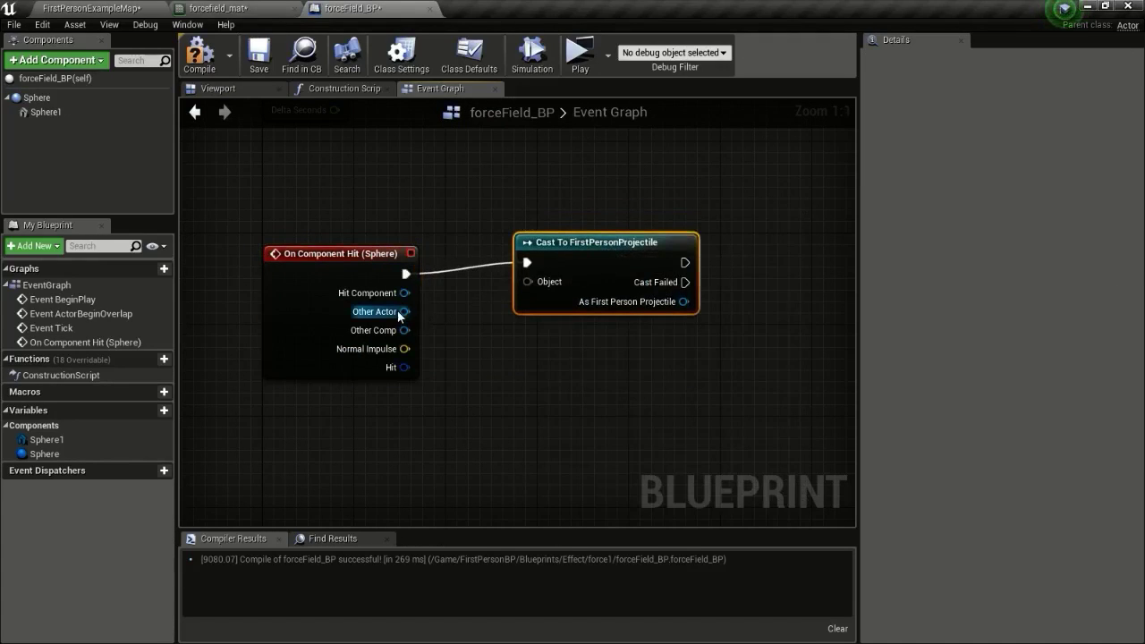
drag(399, 313, 567, 281)
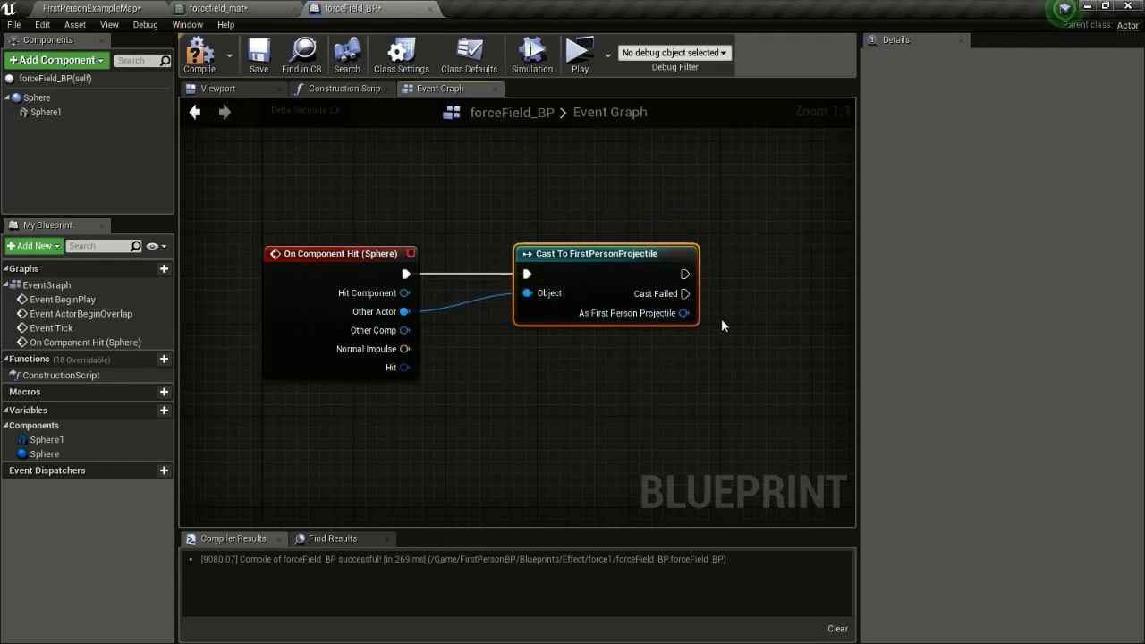
Add a Print String after the successful cast that prints the projectile's display name, tidy the nodes, and compile.
right_drag(693, 299, 503, 274)
drag(494, 277, 589, 195)
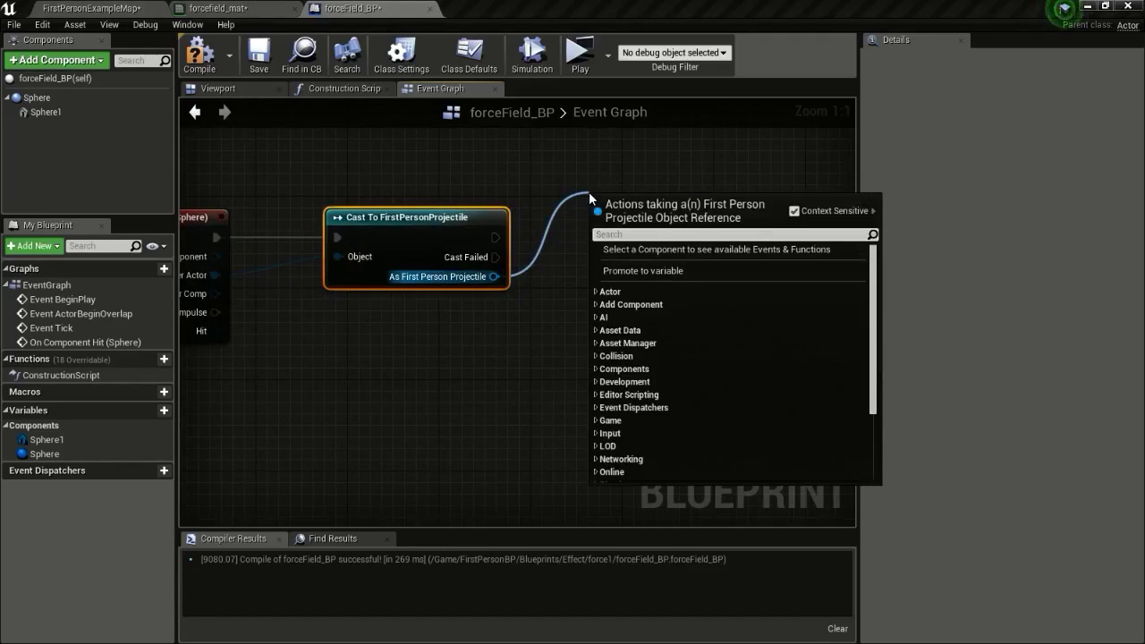
click(550, 176)
right_click(564, 220)
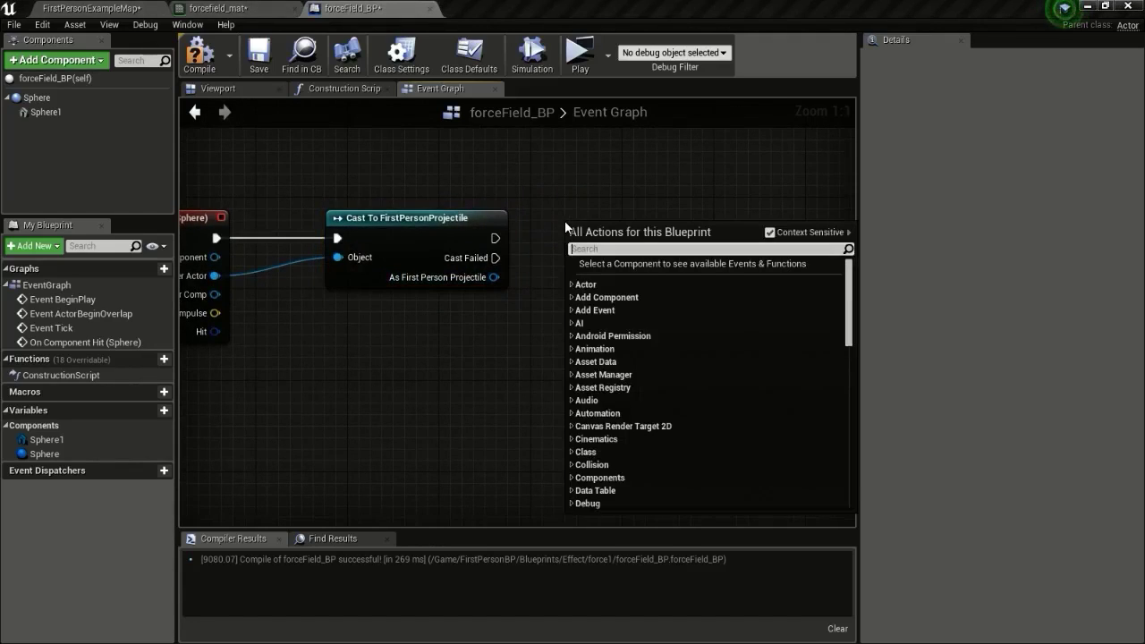
text(print)
key(Return)
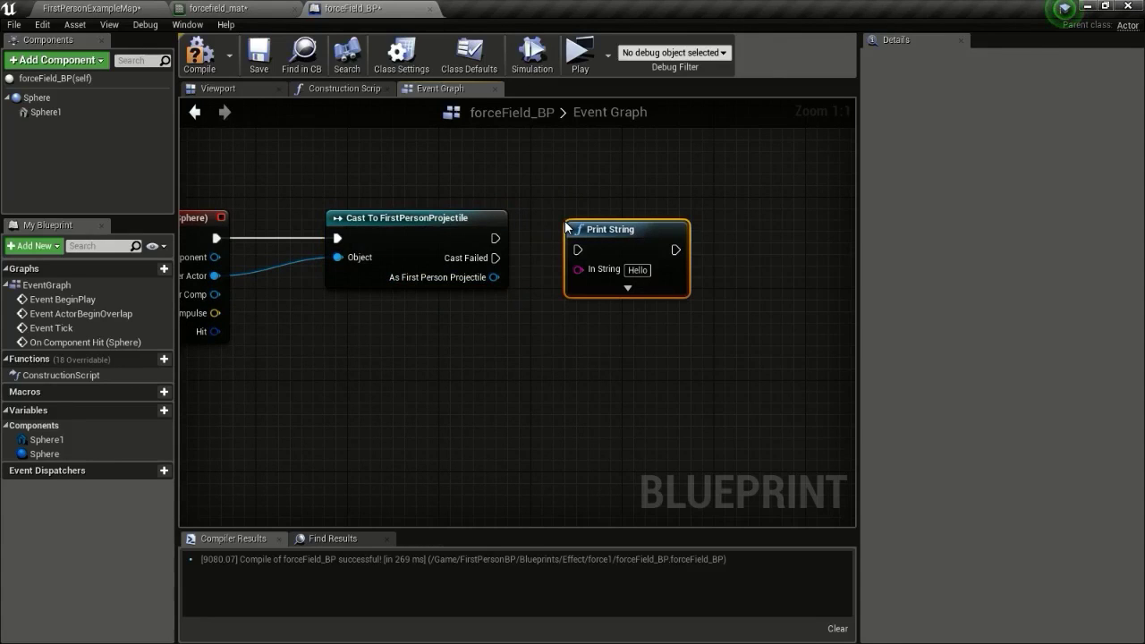
drag(495, 238, 577, 251)
drag(492, 277, 595, 271)
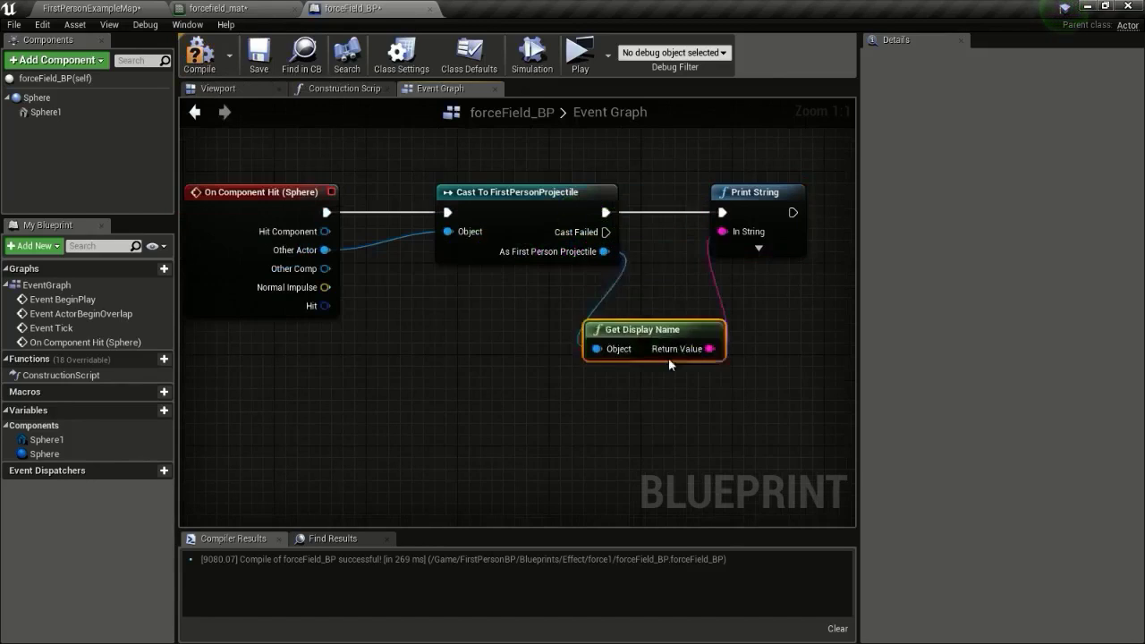
drag(669, 360, 691, 416)
mouse_move(578, 335)
right_down()
mouse_move(690, 327)
mouse_move(587, 334)
right_up()
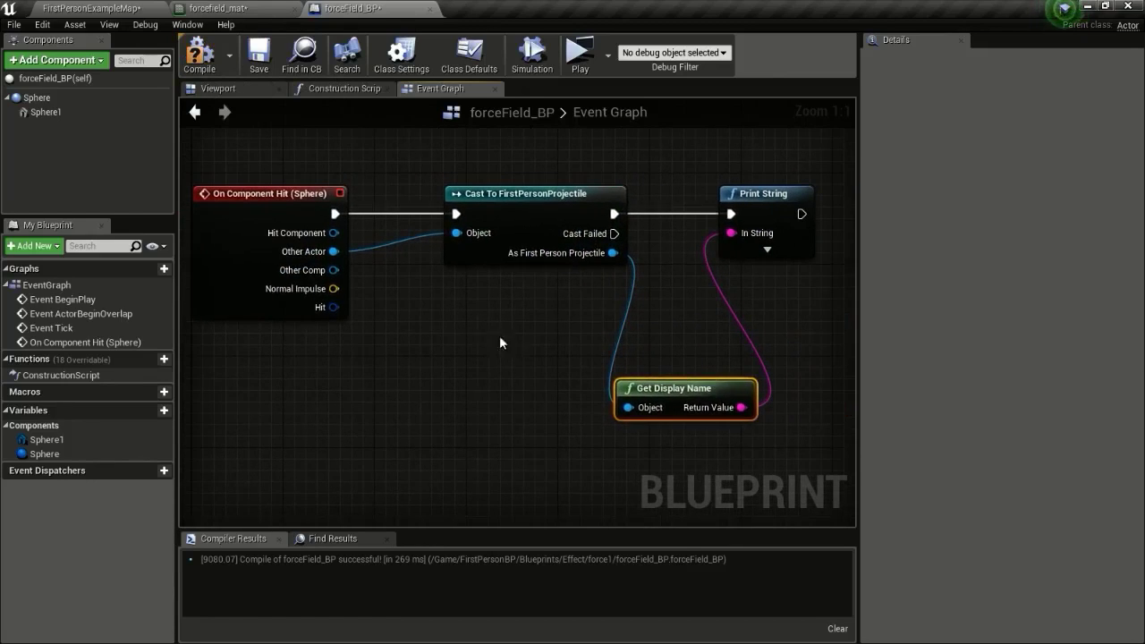
click(193, 63)
Assign forcefield_mat from the force1 folder to the Sphere1 mesh's Element 0 material and compile the Blueprint.
click(45, 112)
click(255, 89)
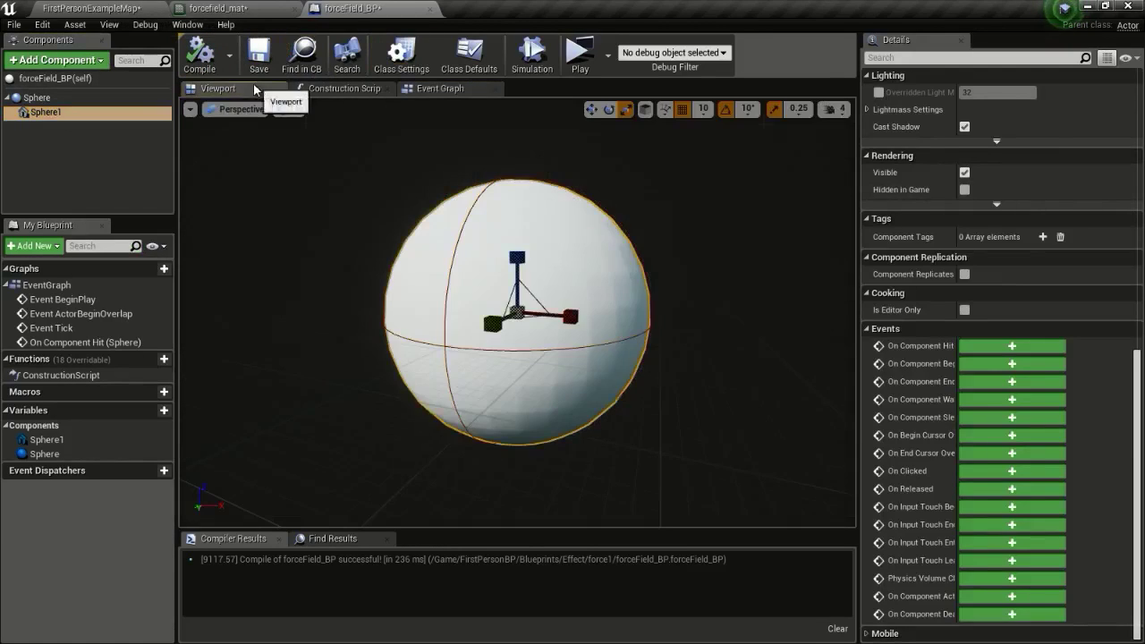
scroll(1031, 282, up, 8)
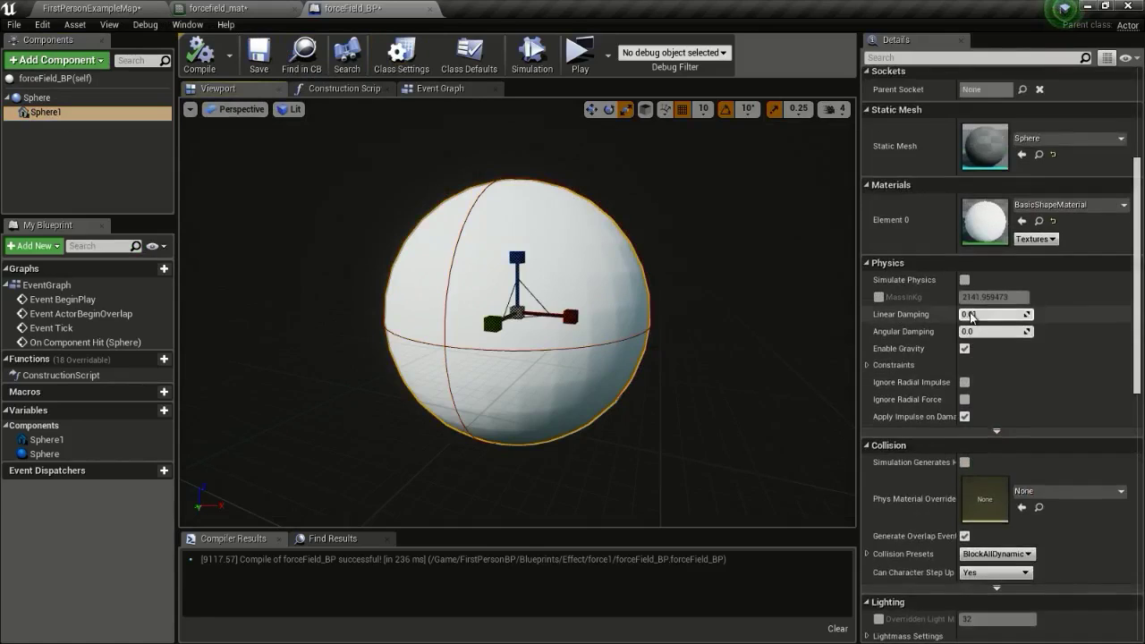
scroll(971, 316, up, 3)
click(81, 8)
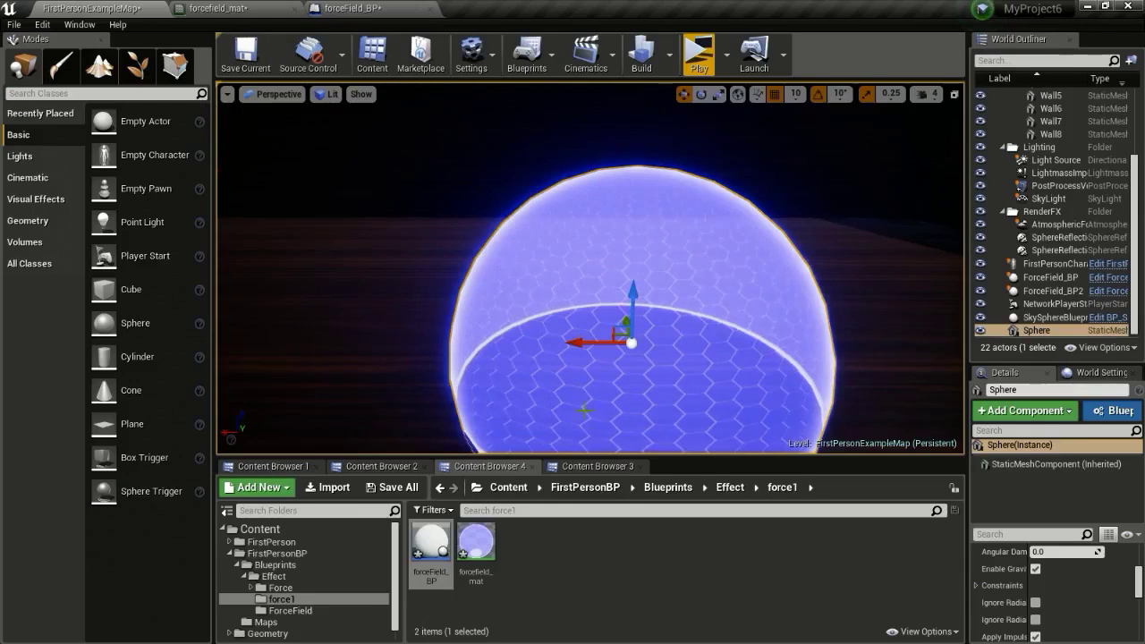
drag(483, 548, 966, 320)
click(200, 56)
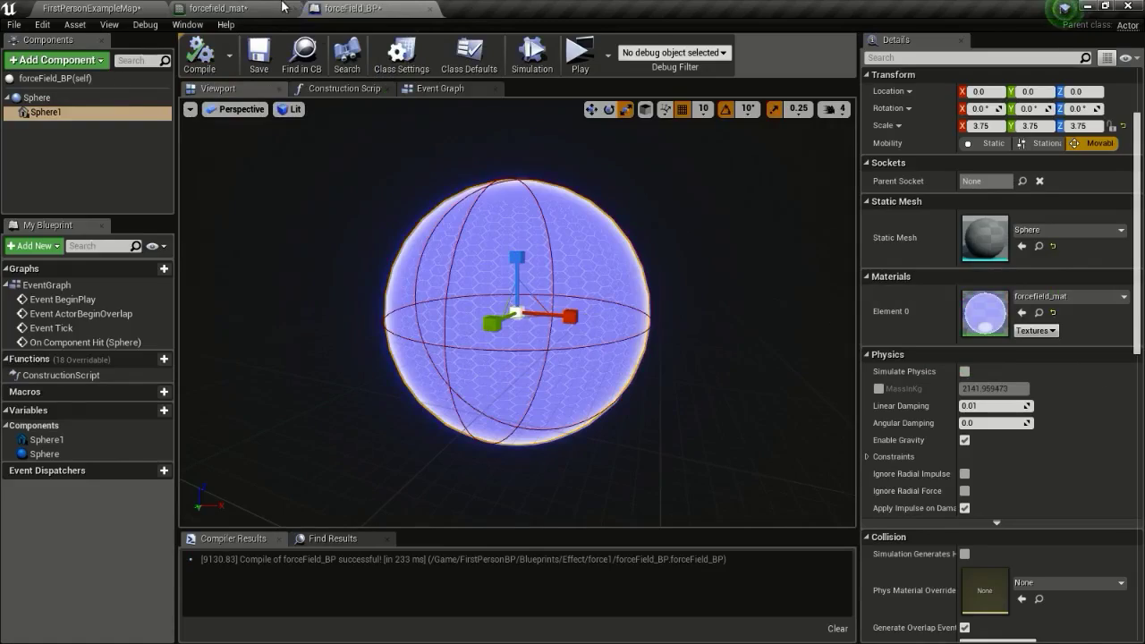
Delete the old test sphere from the level and place a forceField_BP instance on the floor there.
click(224, 8)
click(110, 9)
scroll(677, 279, down, 5)
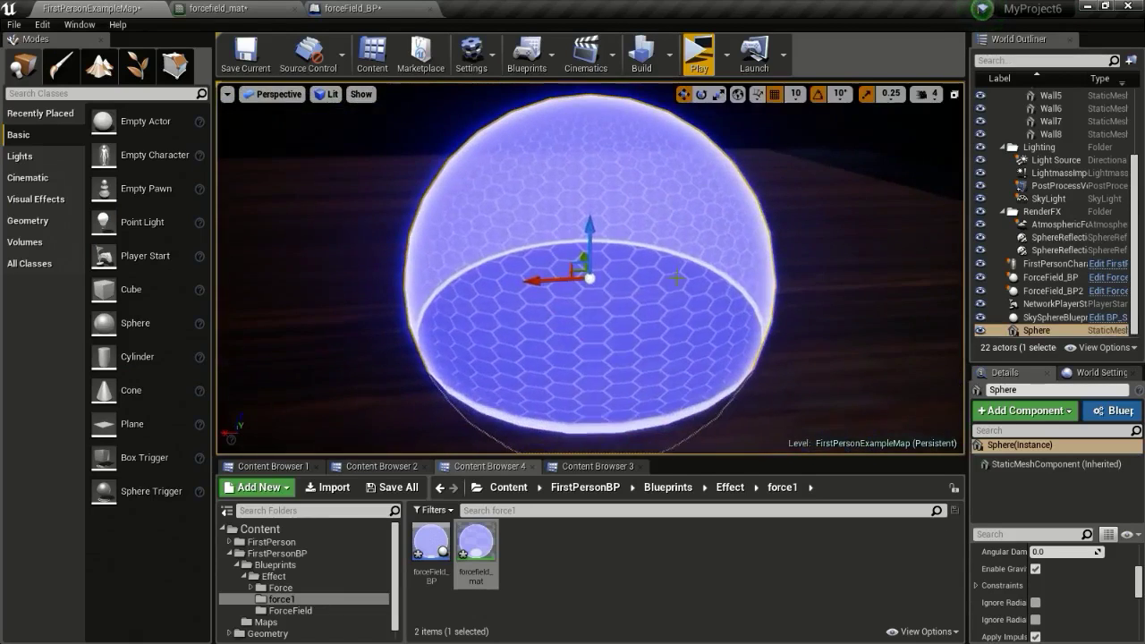
key(Delete)
drag(430, 542, 580, 285)
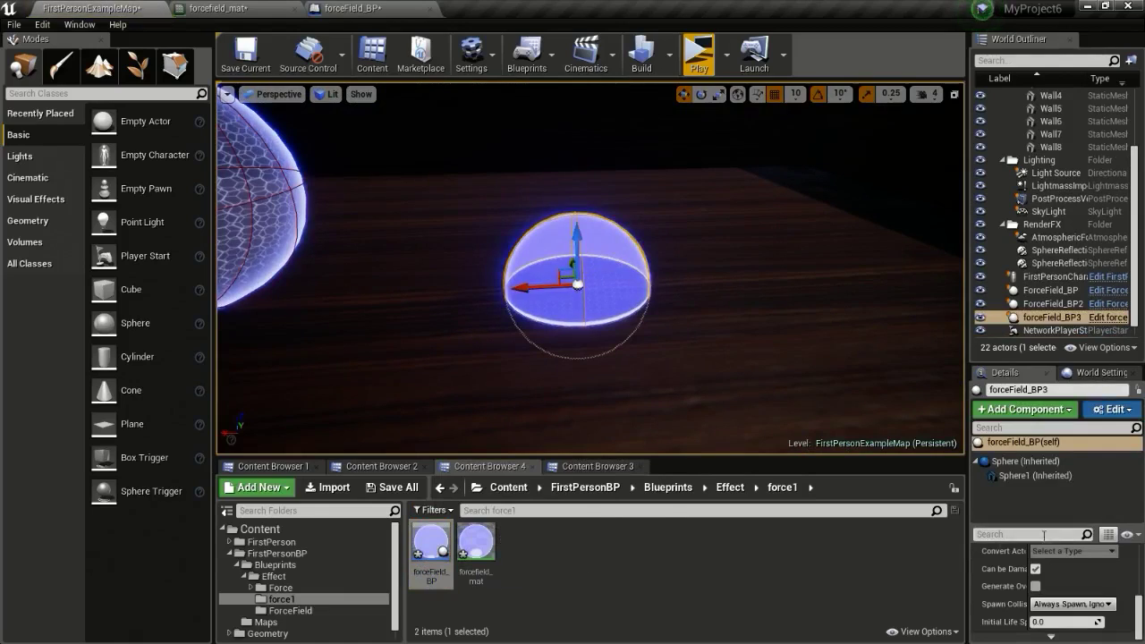
Set the placed force field's scale to 2 on all three axes and raise it to a Z location of 250.
scroll(1101, 574, up, 5)
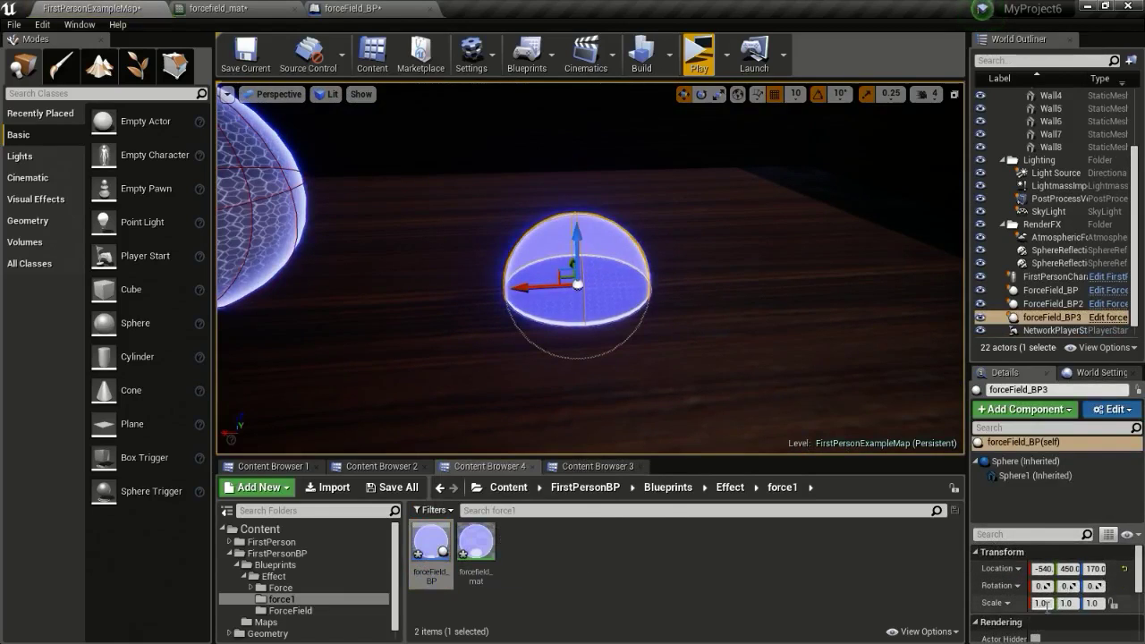
text(2)
key(Tab)
text(2)
key(Tab)
text(2)
key(Return)
drag(572, 246, 573, 218)
right_drag(572, 217, 546, 231)
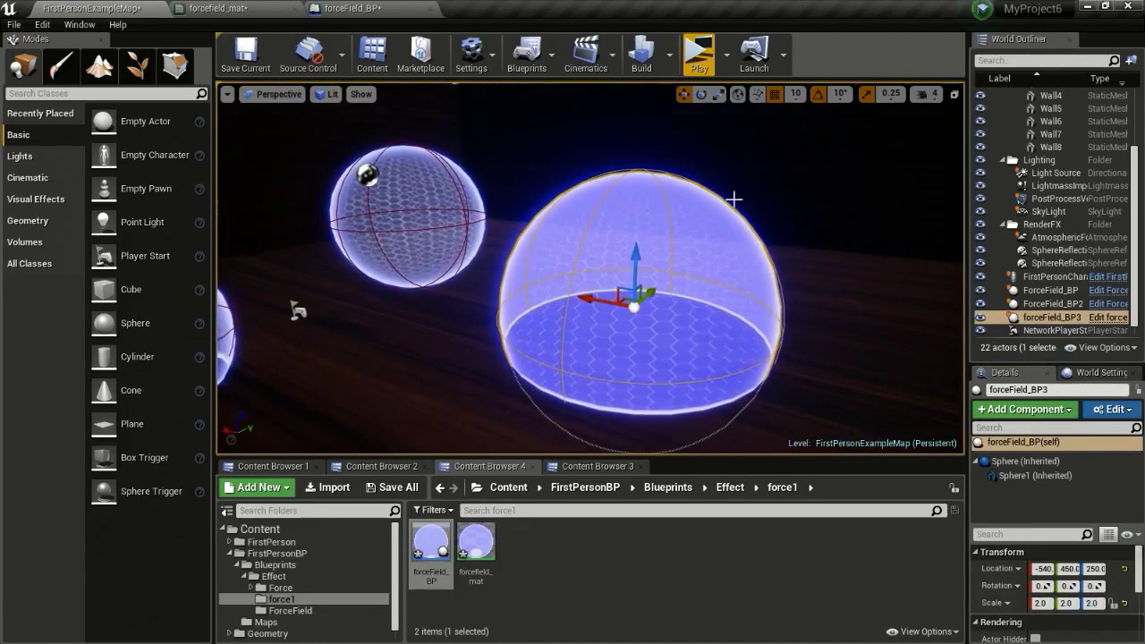
Play-test the level by firing projectiles at the placed force field, and end the preview.
click(699, 55)
key(s)
key(a)
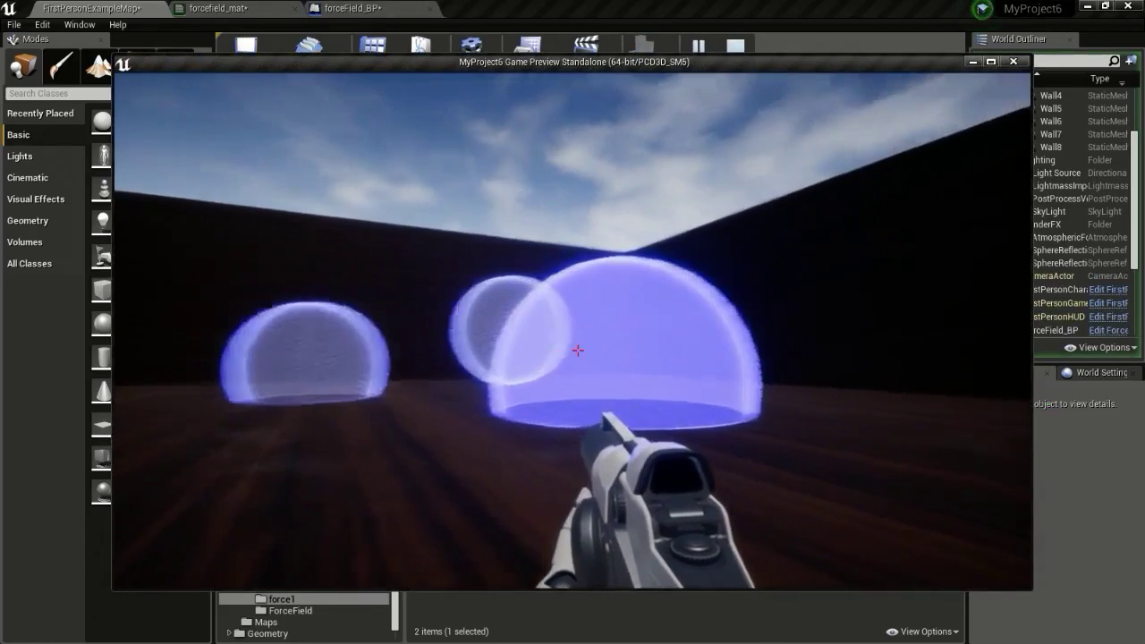
click(578, 349)
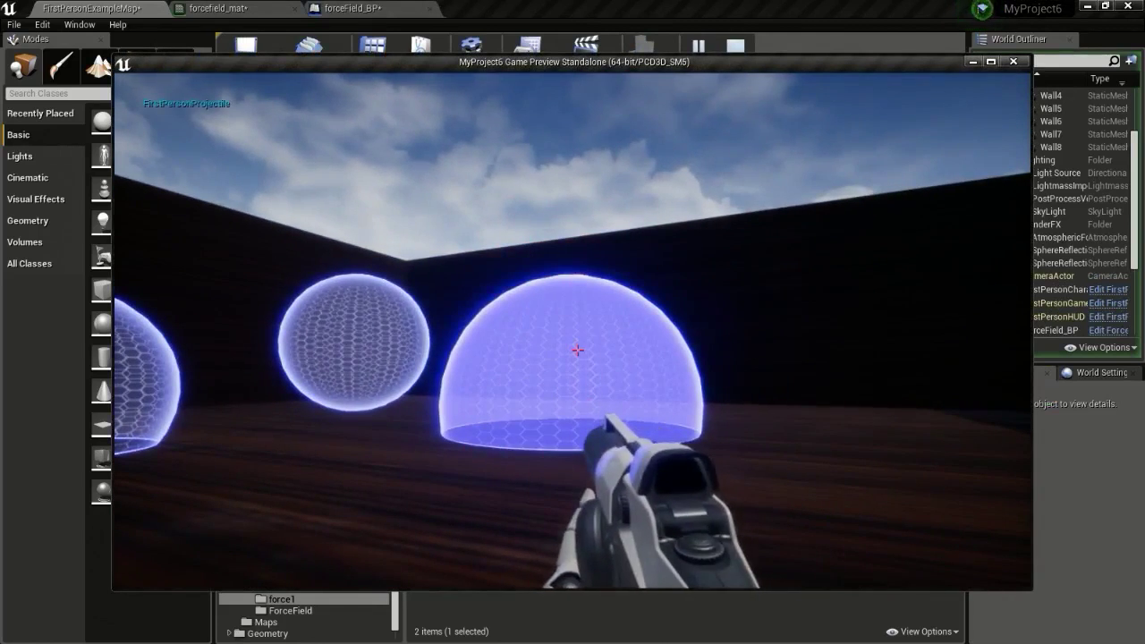
click(578, 349)
click(578, 350)
key(w)
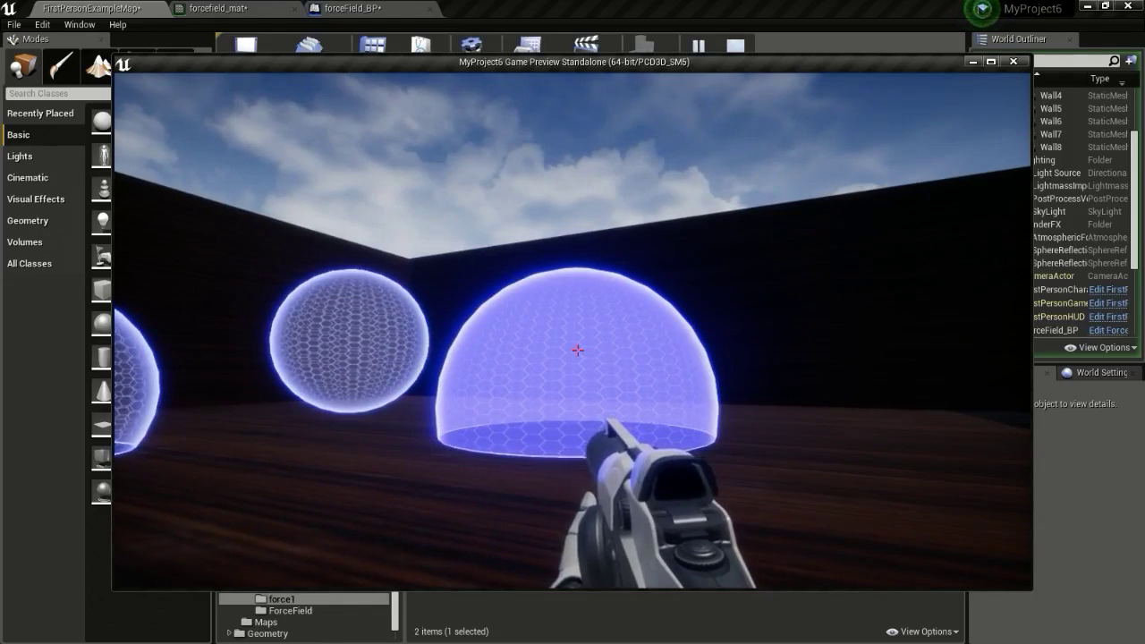
key(Escape)
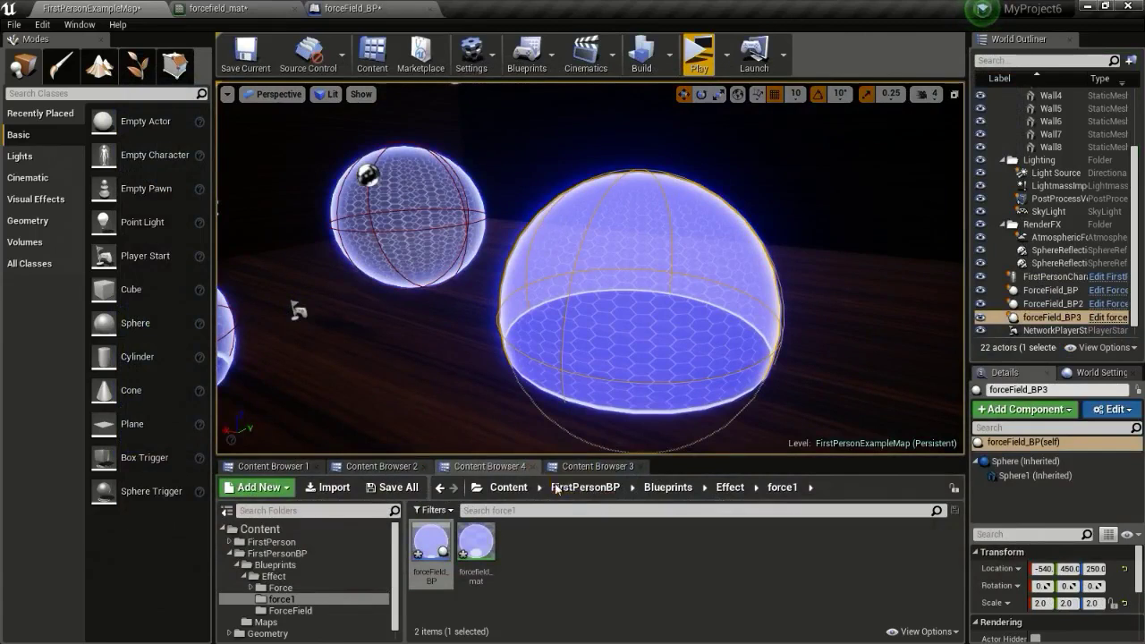
Open the FirstPersonProjectile Blueprint from the Blueprints folder, inspect its Sphere mesh in the 3D preview, and close it.
click(586, 467)
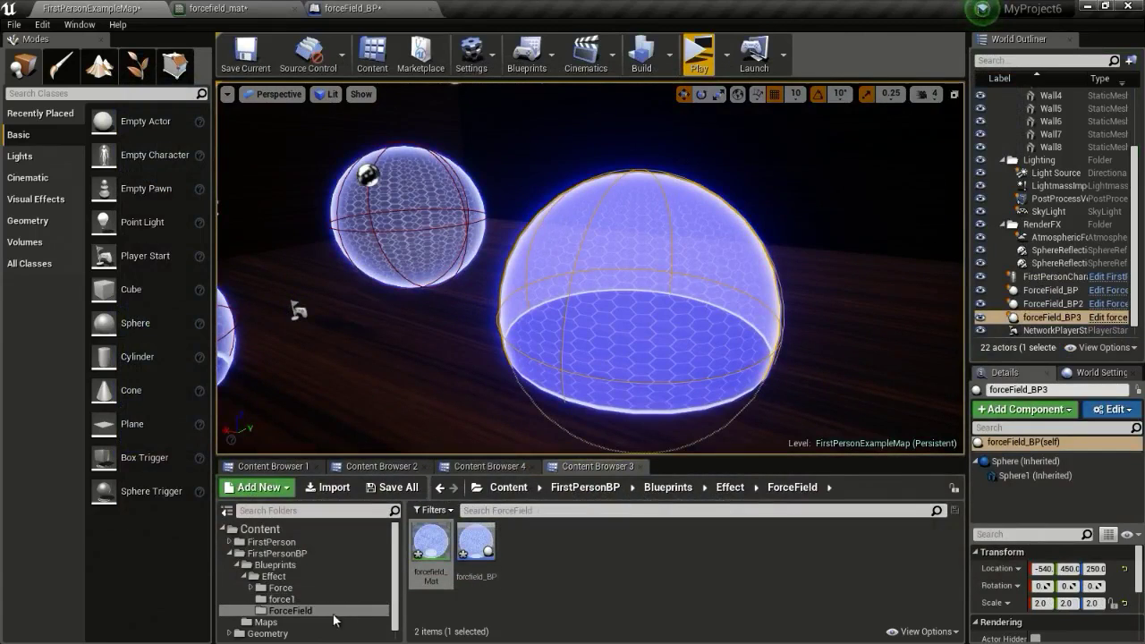
scroll(287, 618, down, 1)
click(276, 543)
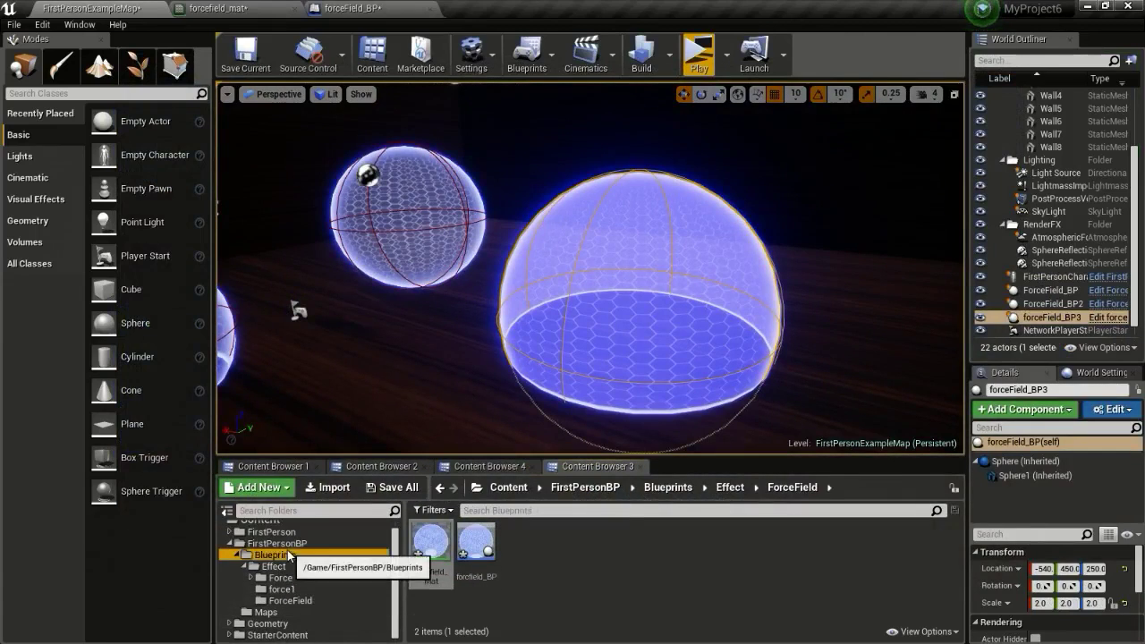
double_click(431, 542)
double_click(612, 540)
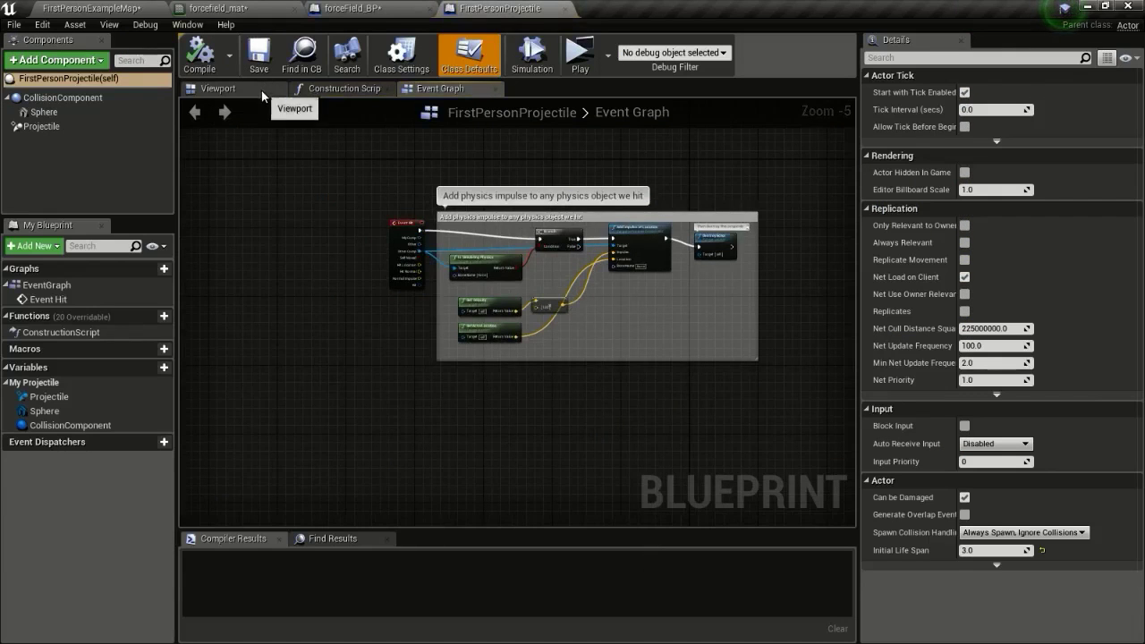
click(261, 90)
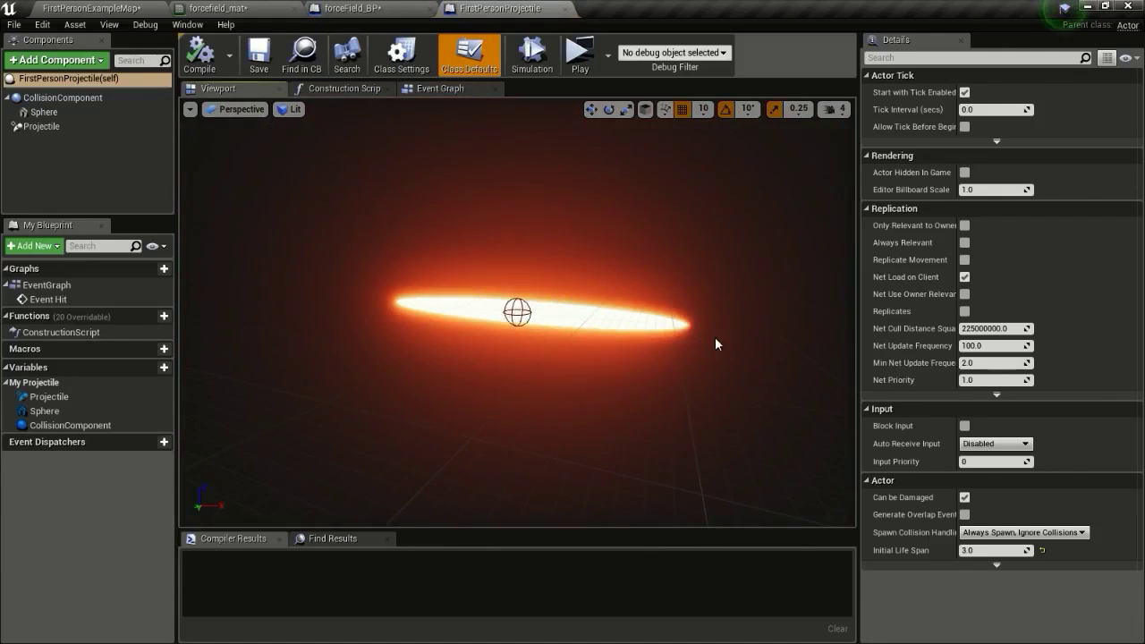
click(74, 112)
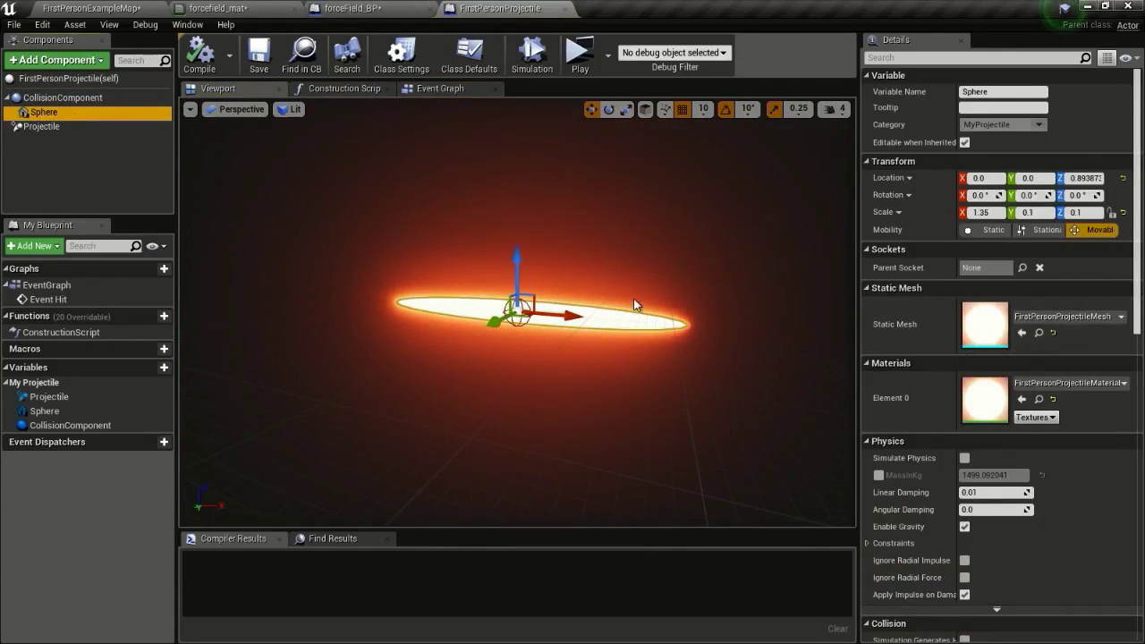
scroll(552, 315, up, 3)
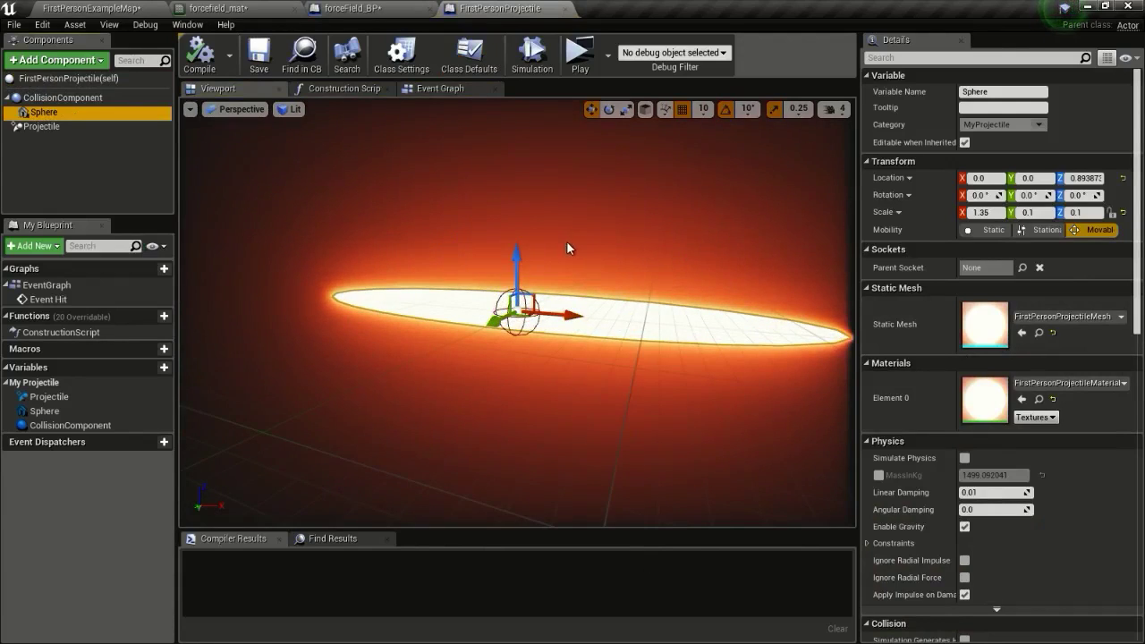
scroll(595, 257, down, 3)
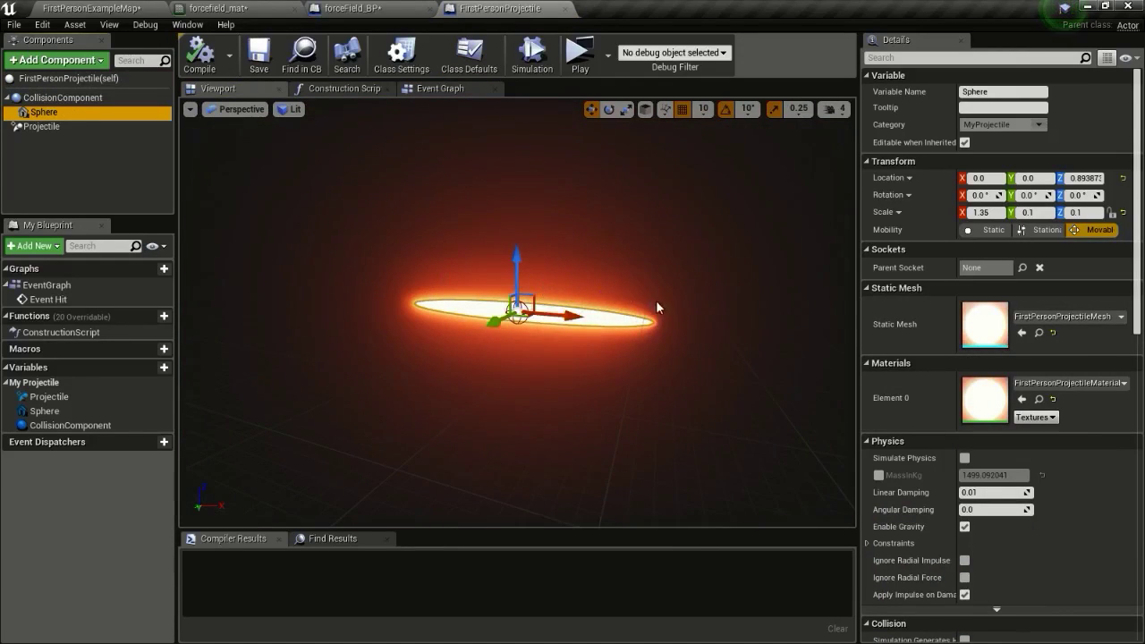
scroll(626, 313, up, 2)
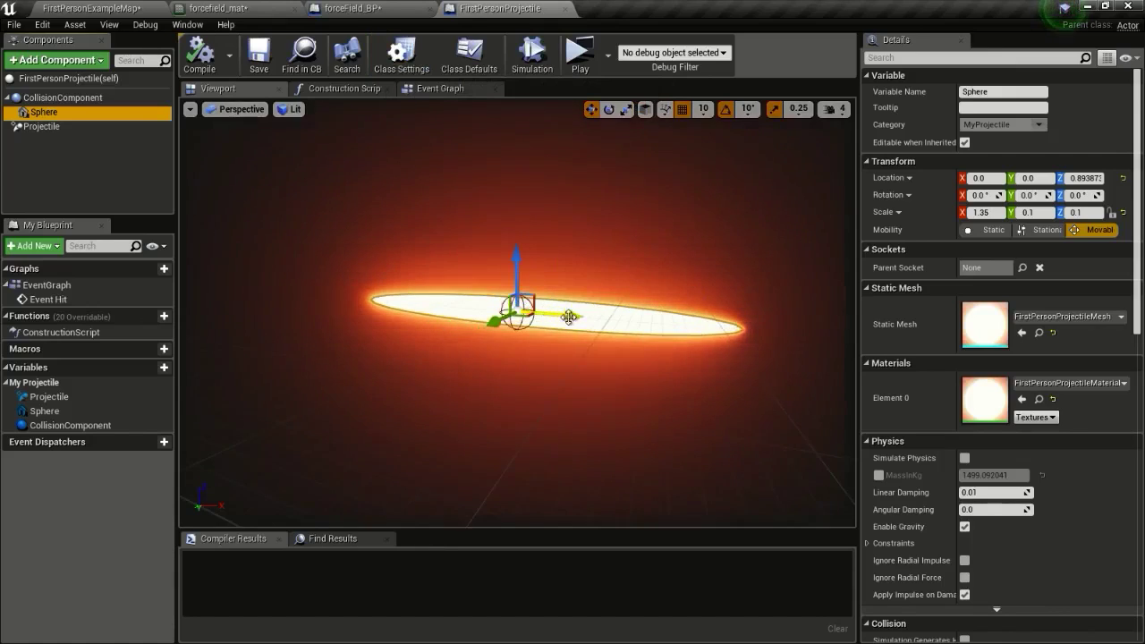
middle_click(478, 8)
Delete the Print String and Get Display Name nodes from the forceField_BP event graph.
click(268, 8)
click(341, 9)
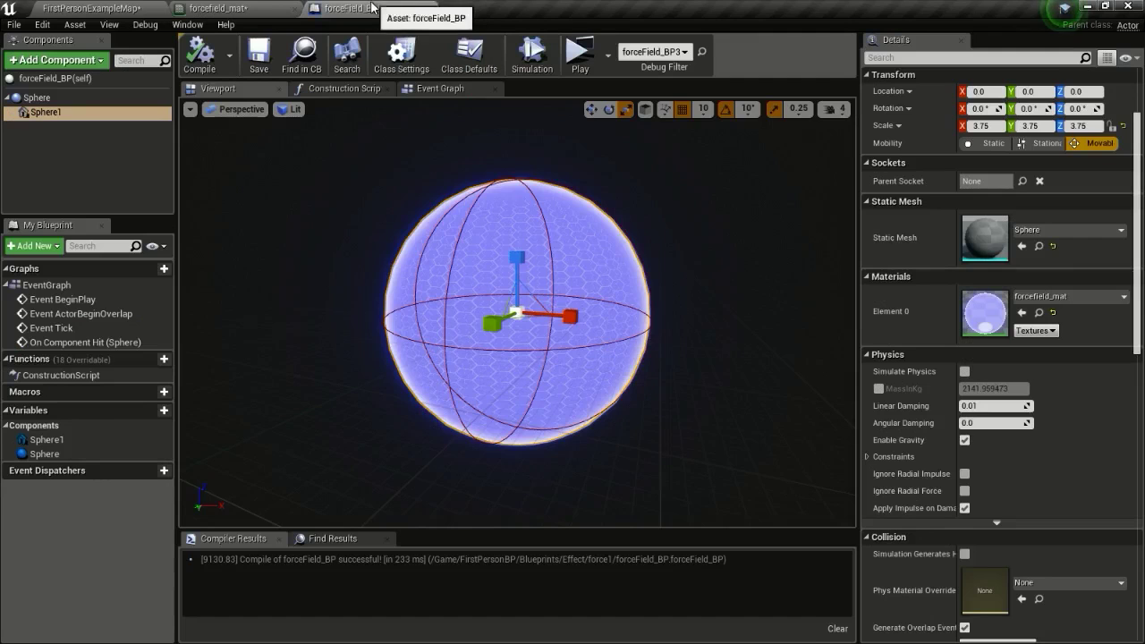
click(436, 89)
right_drag(431, 162, 327, 147)
drag(602, 421, 556, 163)
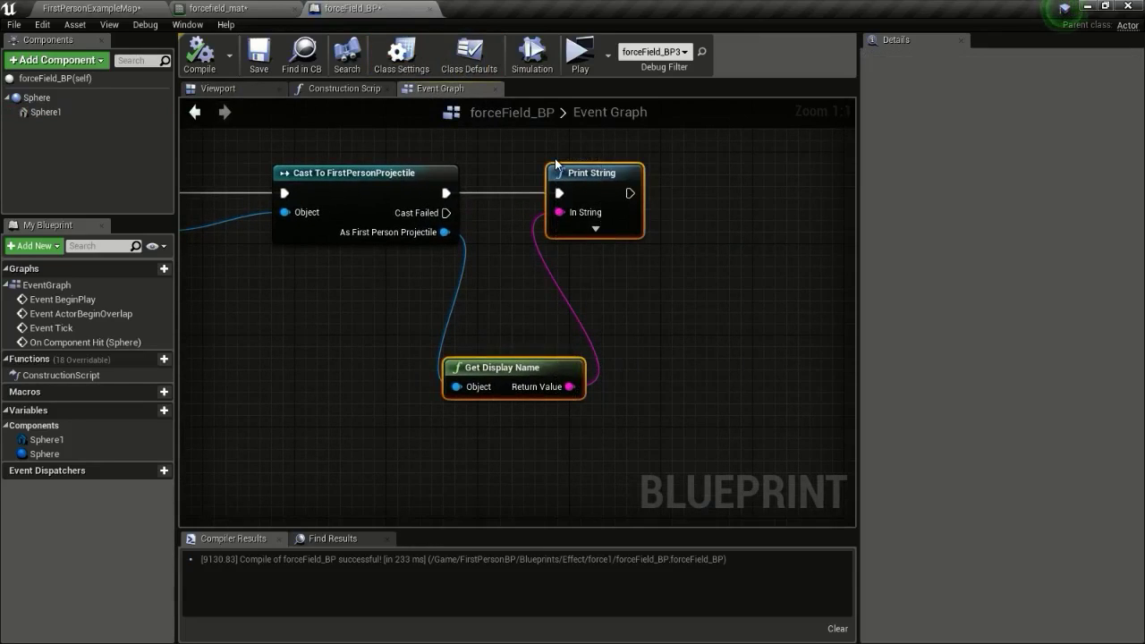
key(Delete)
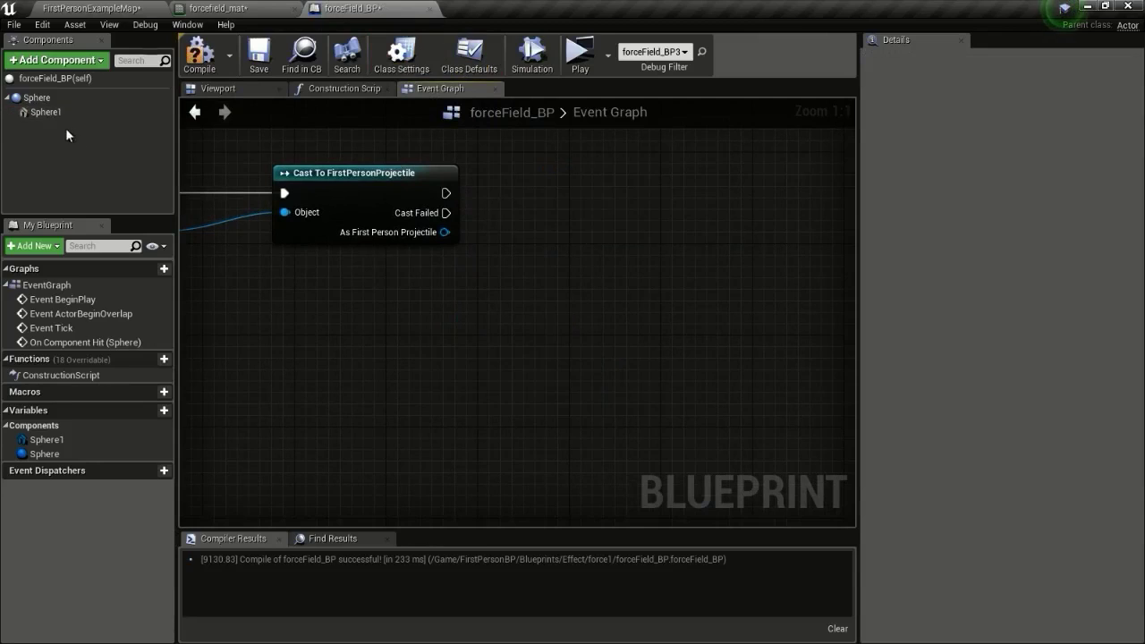
Add a Create Dynamic Material Instance node targeting a Sphere1 reference and run it from the successful FirstPersonProjectile cast.
drag(45, 112, 510, 229)
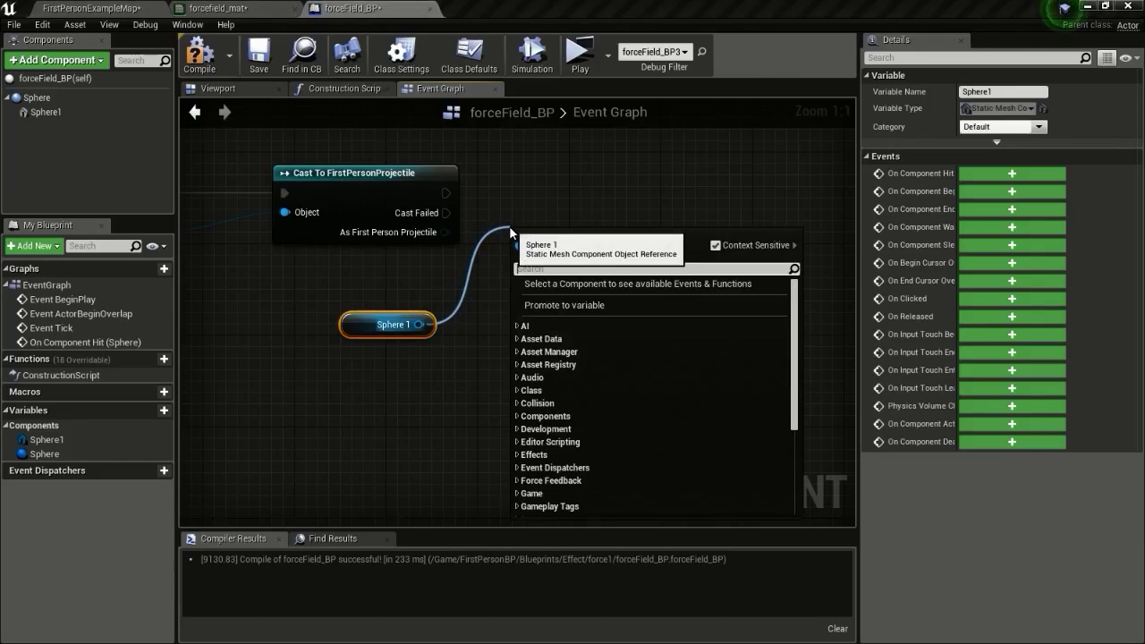
text(c)
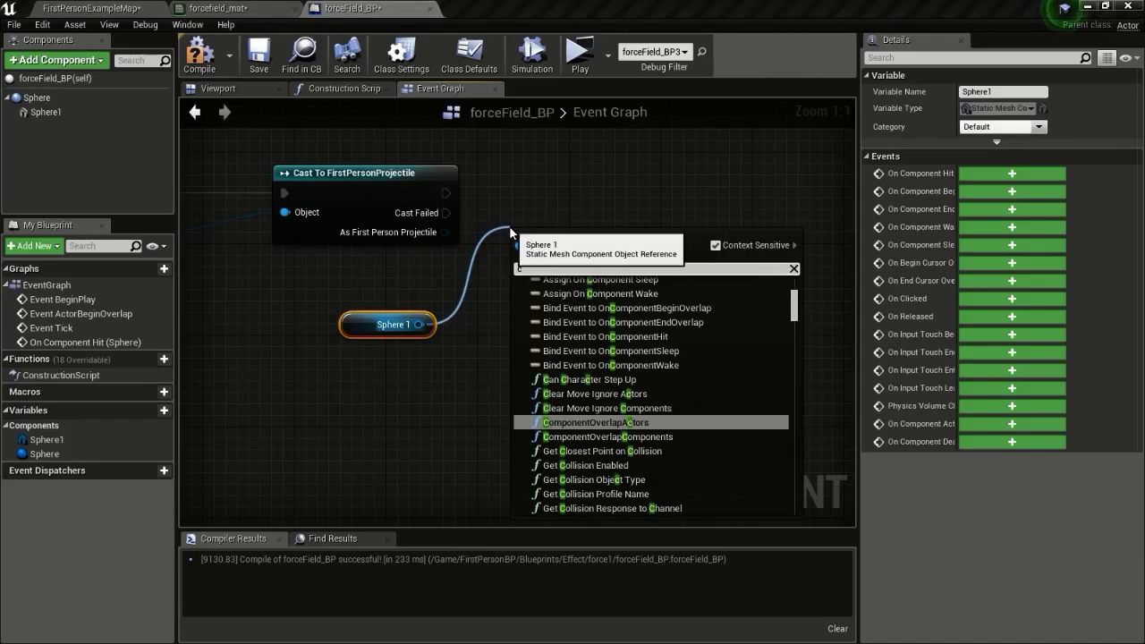
text(reate dy)
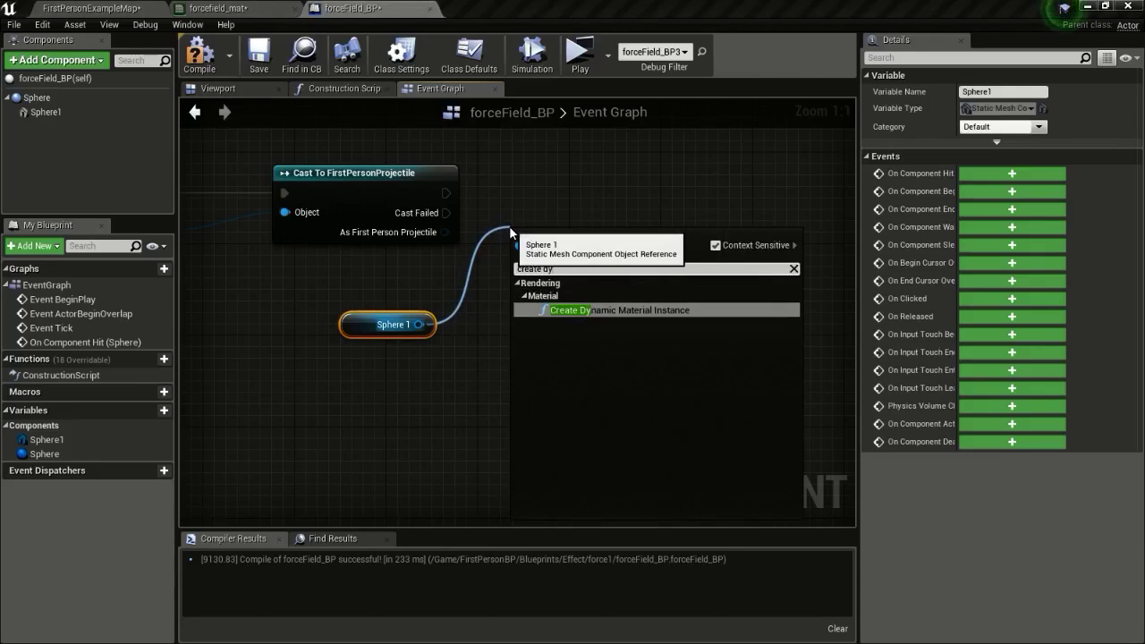
click(611, 309)
drag(624, 256, 611, 182)
drag(447, 193, 527, 204)
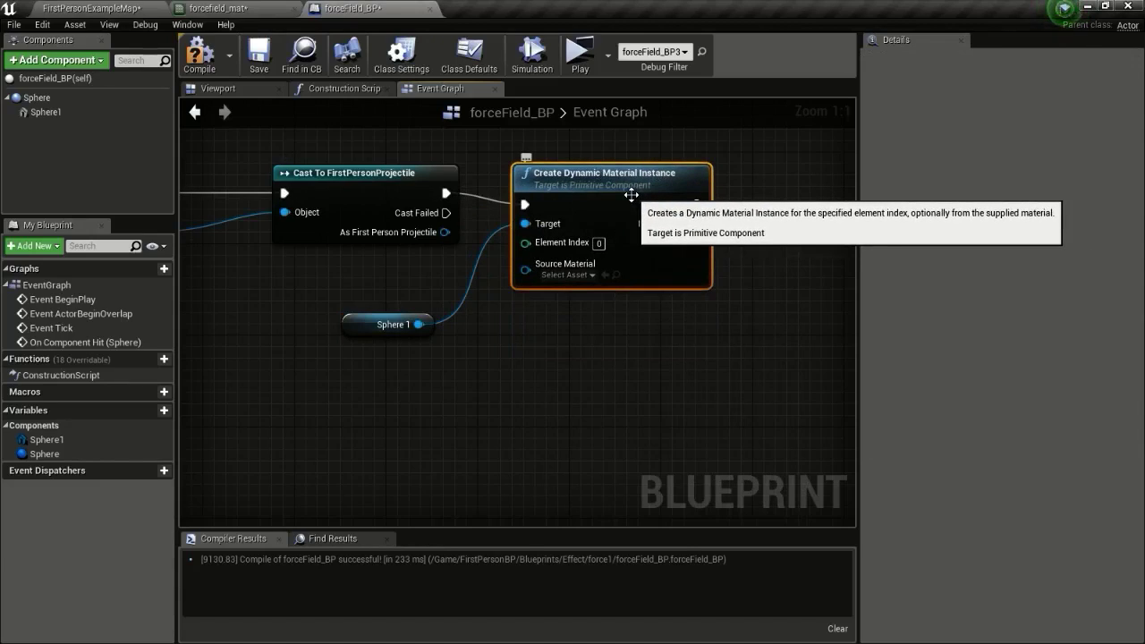
Add a SphereMask node to the forcefield_mat graph in the empty area below the hexagon texture's Multiply node.
click(259, 9)
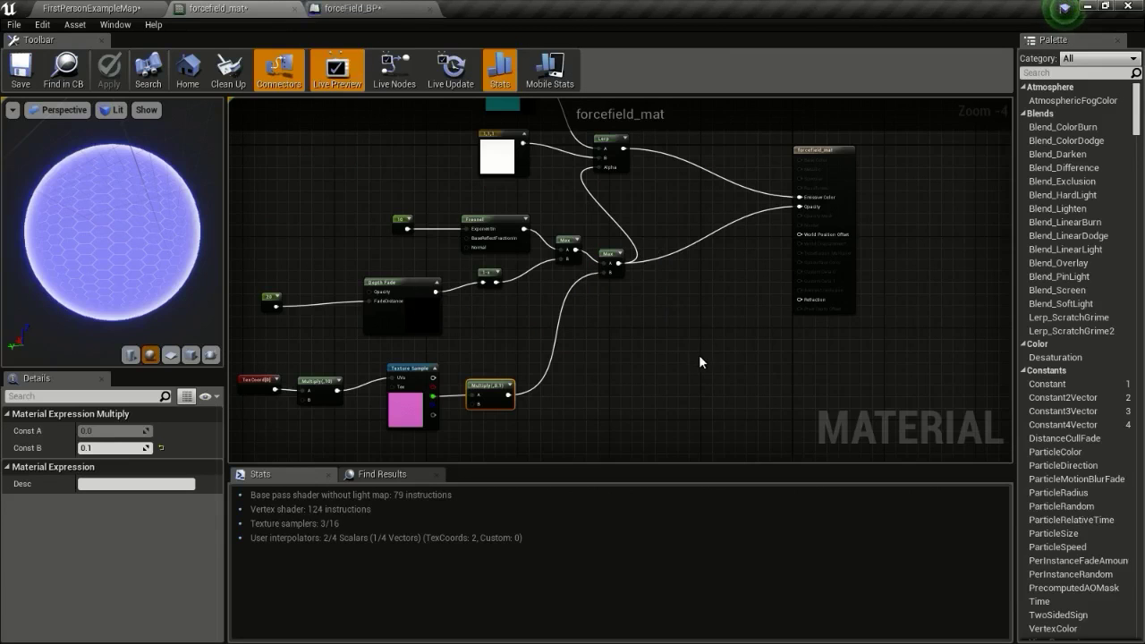
right_drag(646, 337, 587, 292)
scroll(588, 292, down, 2)
scroll(631, 271, up, 3)
scroll(609, 307, down, 2)
scroll(646, 249, up, 2)
right_drag(570, 325, 669, 230)
scroll(573, 246, down, 1)
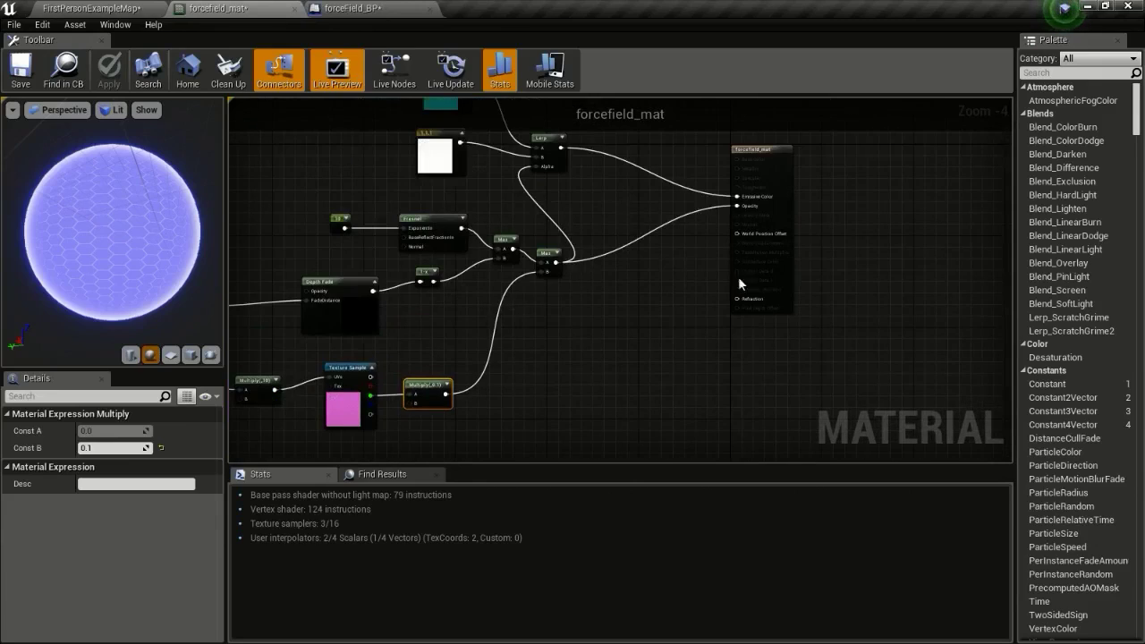
scroll(547, 242, down, 1)
scroll(544, 289, up, 4)
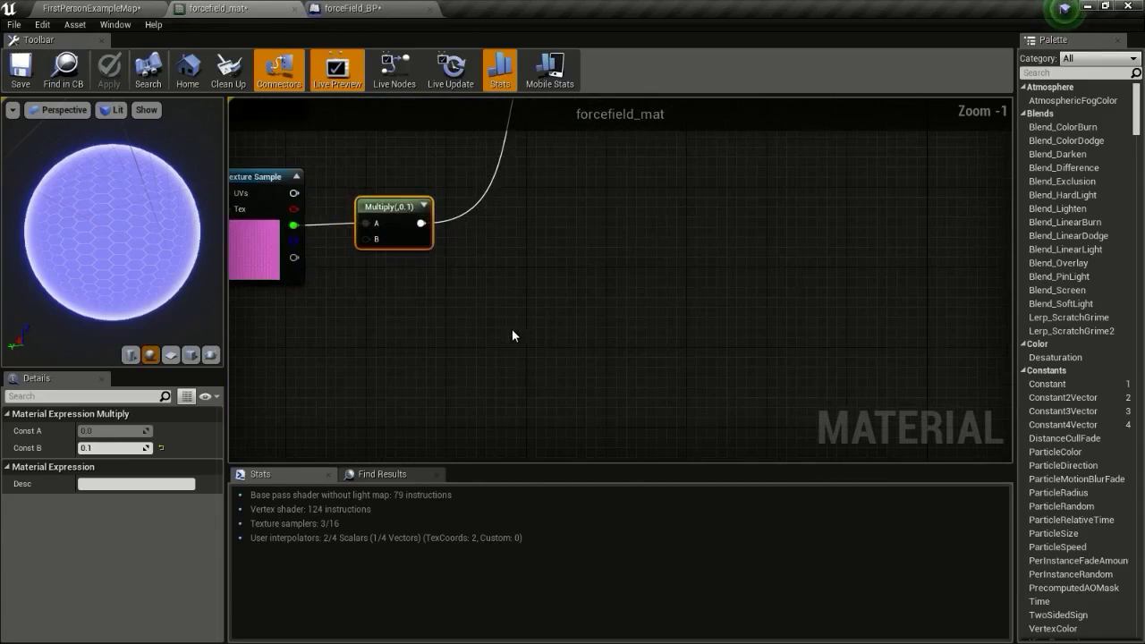
scroll(501, 310, down, 3)
right_click(503, 309)
text(sp)
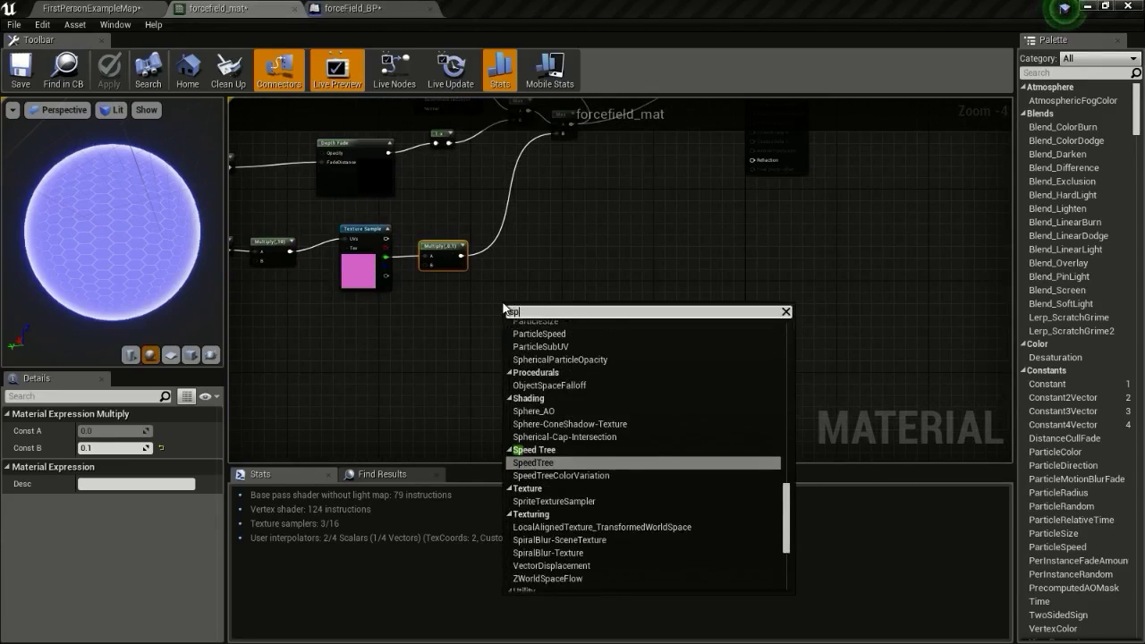
text(heremask)
key(Return)
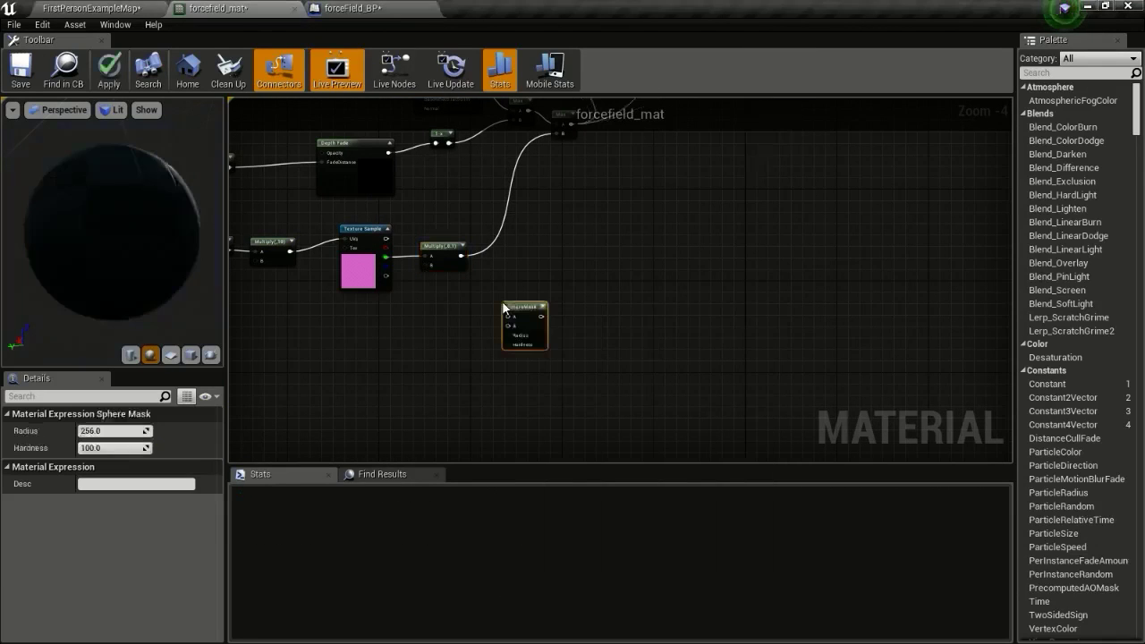
scroll(500, 304, up, 1)
scroll(498, 309, up, 2)
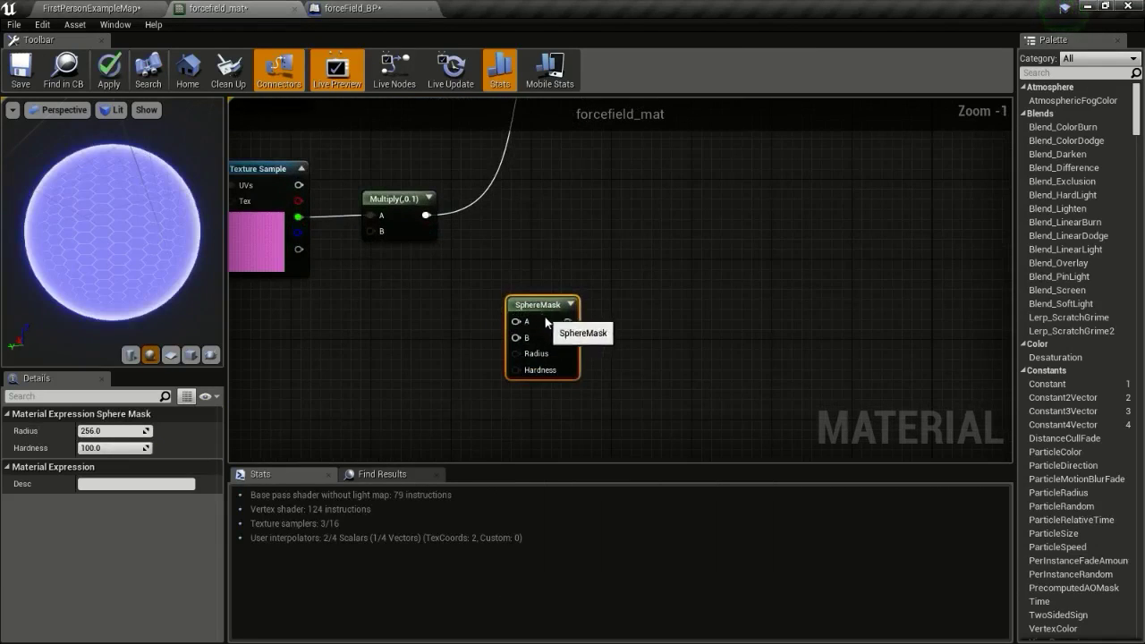
Add an Absolute World Position node and connect it to input A of the SphereMask.
right_click(405, 311)
text(world ppos)
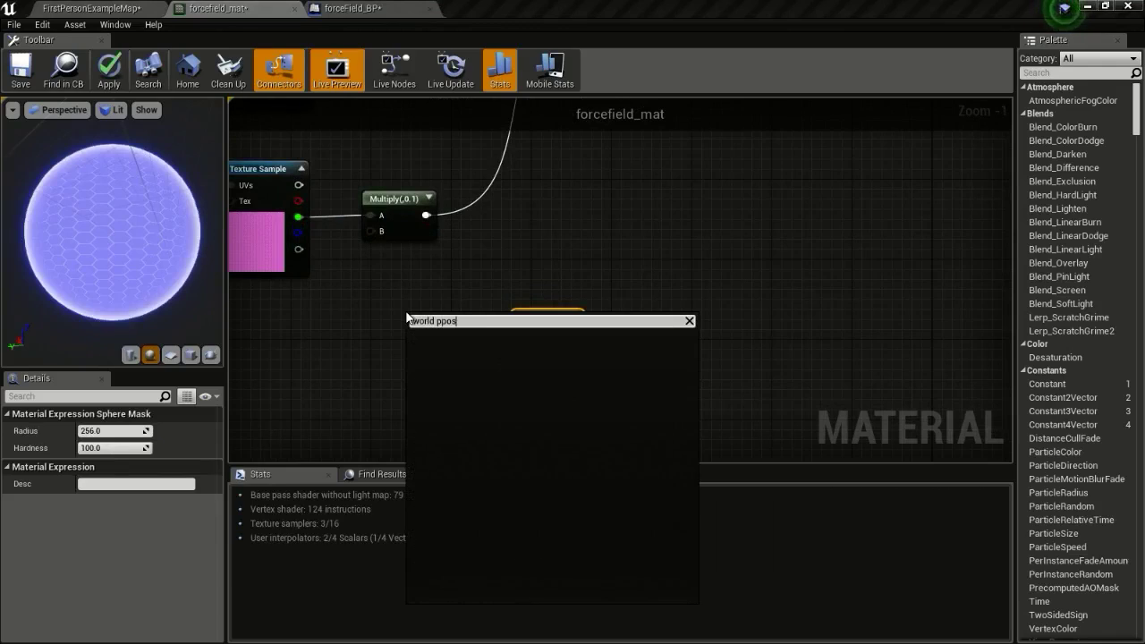
key(BackSpace)
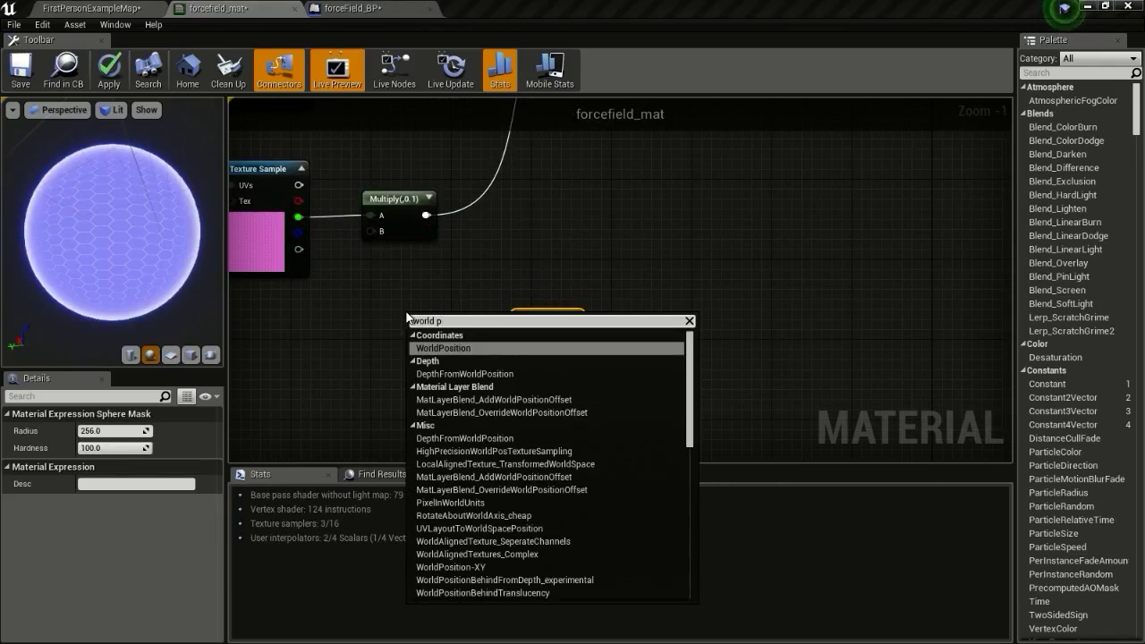
click(460, 347)
drag(480, 318, 313, 308)
drag(472, 340, 518, 338)
click(518, 340)
drag(342, 334, 521, 335)
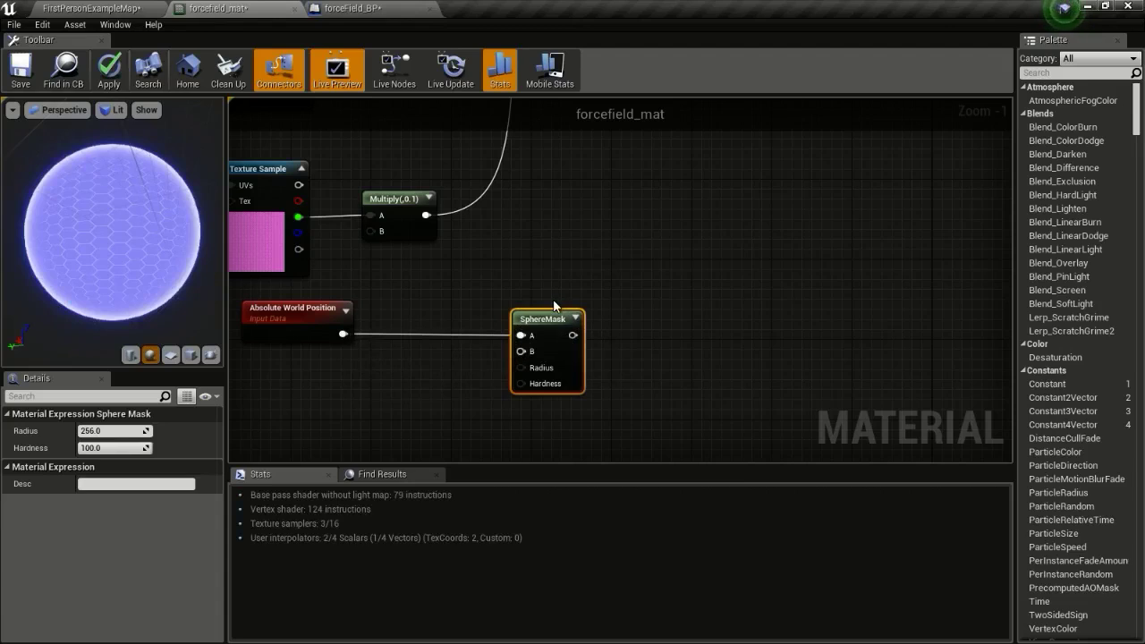
Add a vector parameter named pos below Absolute World Position and connect it to input B of the SphereMask.
right_drag(555, 313, 646, 250)
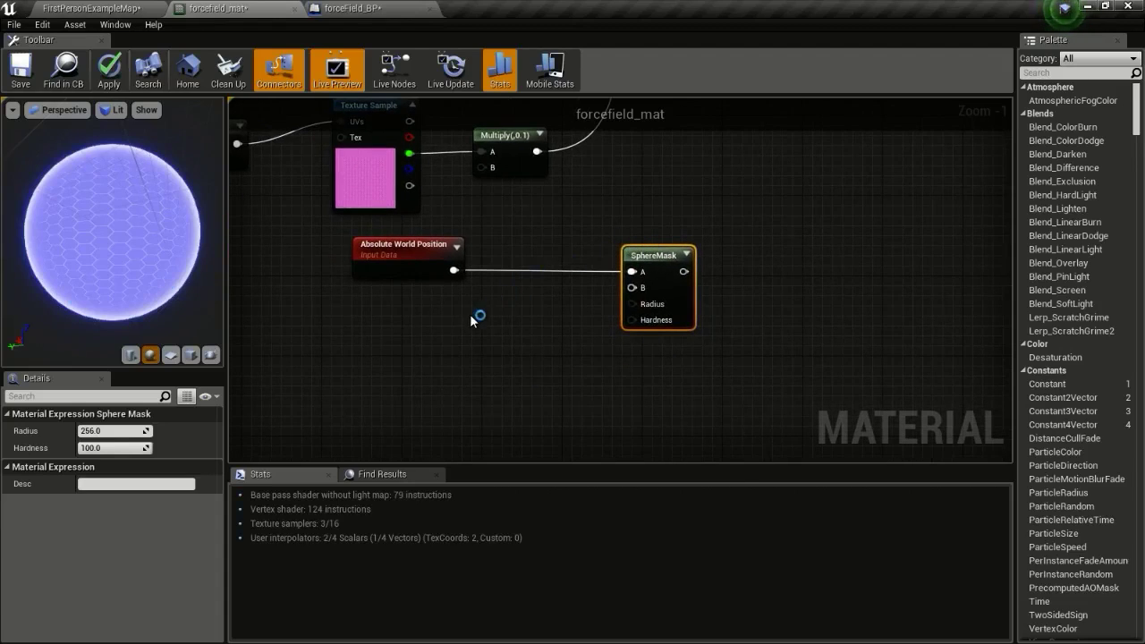
click(435, 342)
drag(449, 350, 376, 303)
drag(440, 319, 637, 289)
click(110, 431)
text(pos)
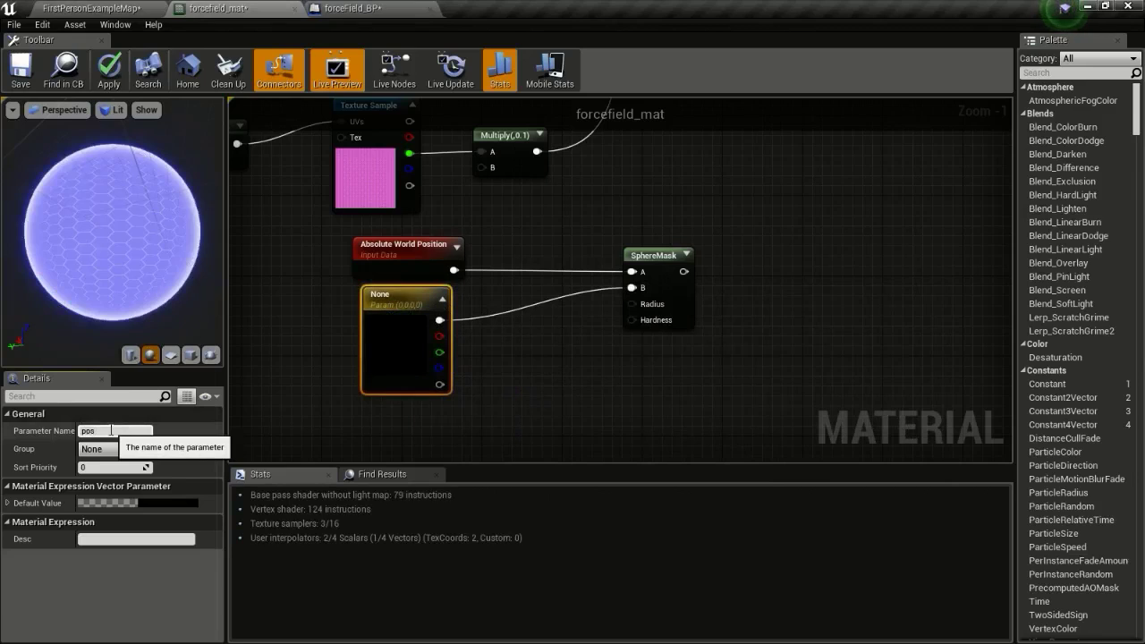
key(Return)
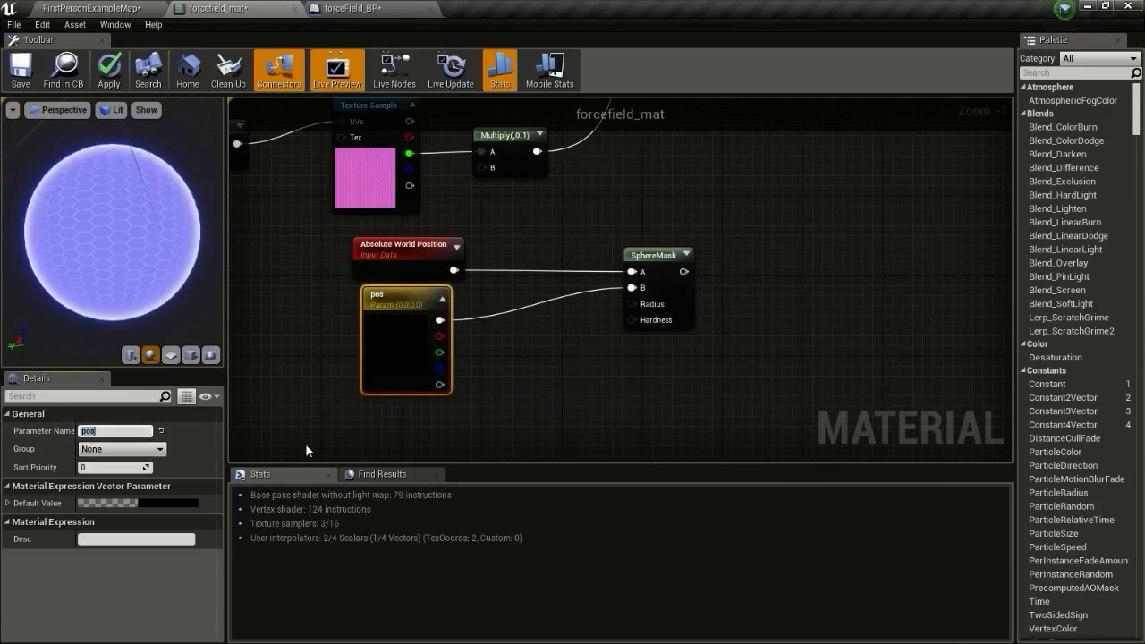
Add a scalar parameter named radius below pos and connect it to the SphereMask's Radius input.
right_drag(496, 315, 572, 272)
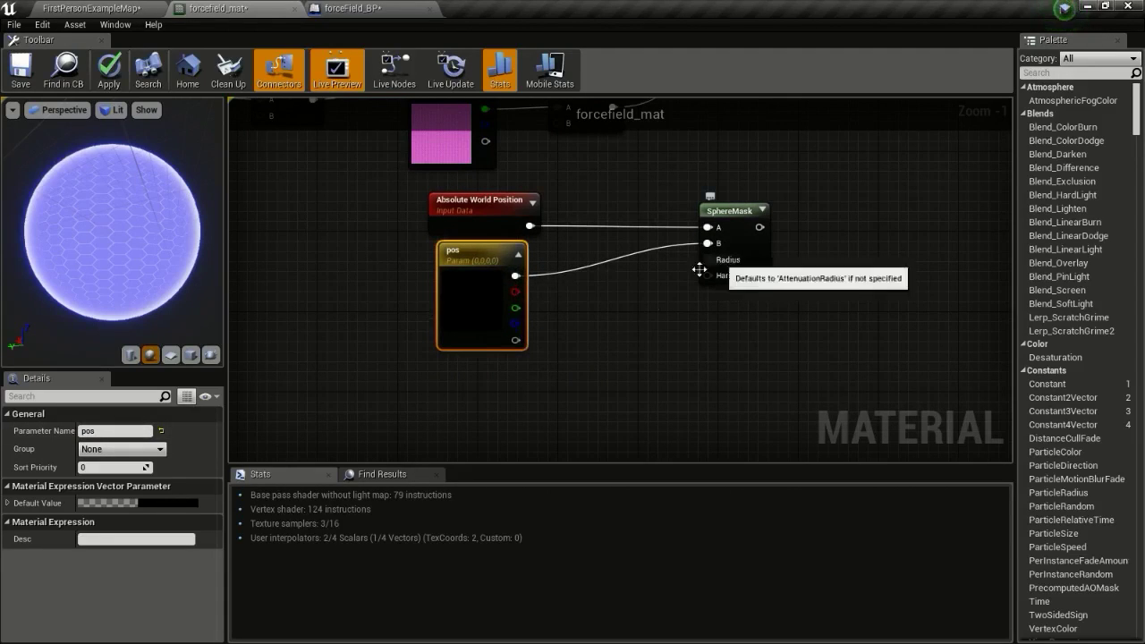
click(501, 373)
drag(540, 403, 716, 262)
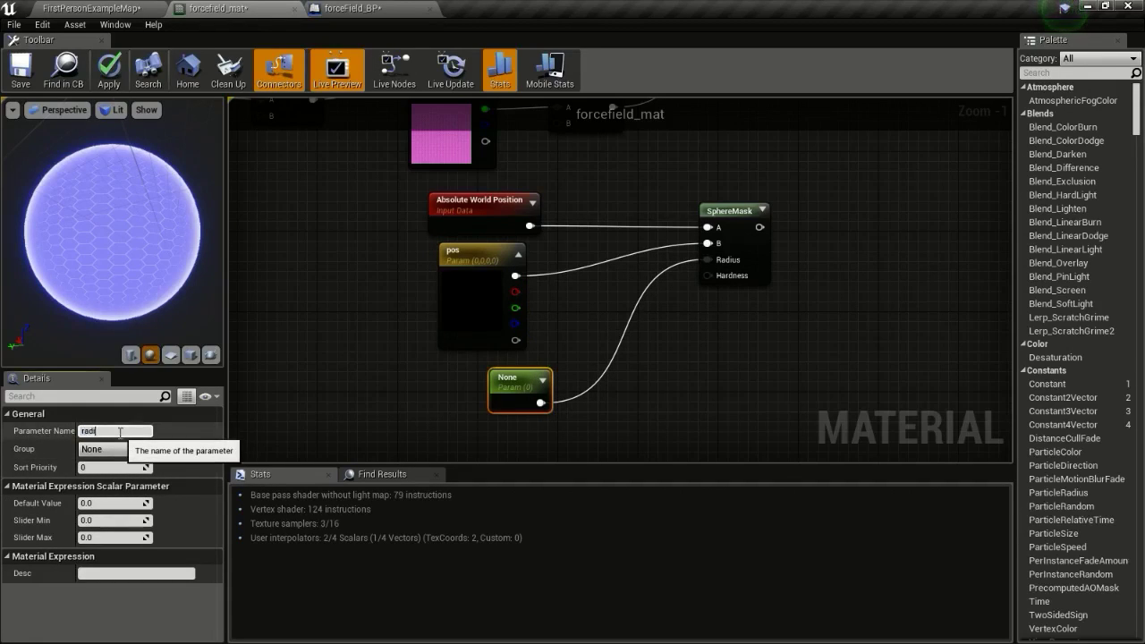
key(Return)
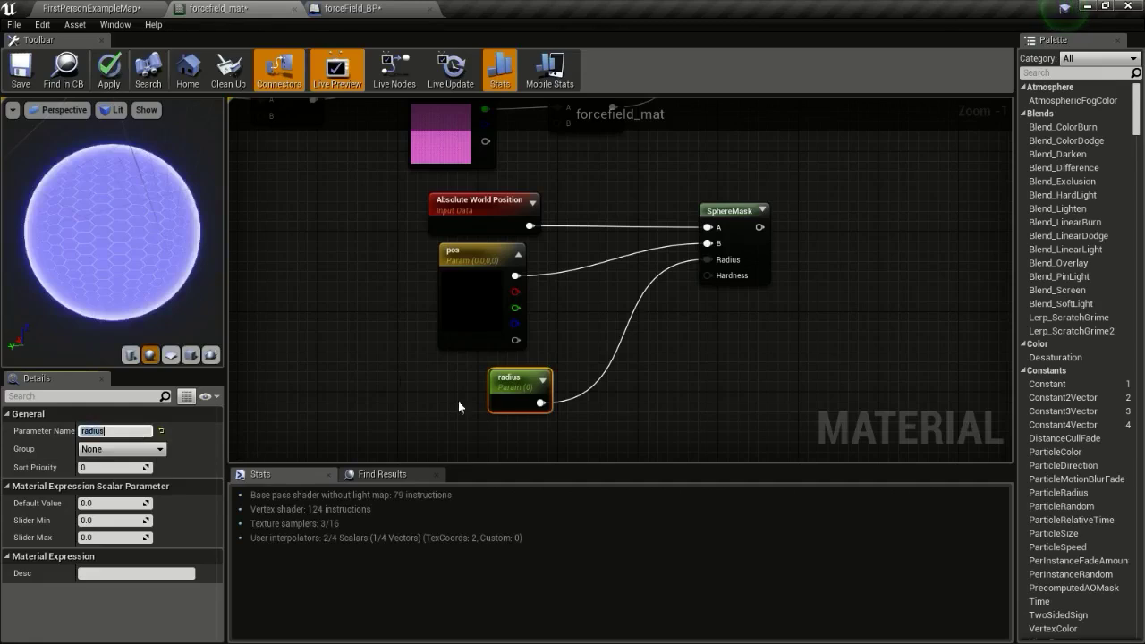
drag(536, 403, 495, 395)
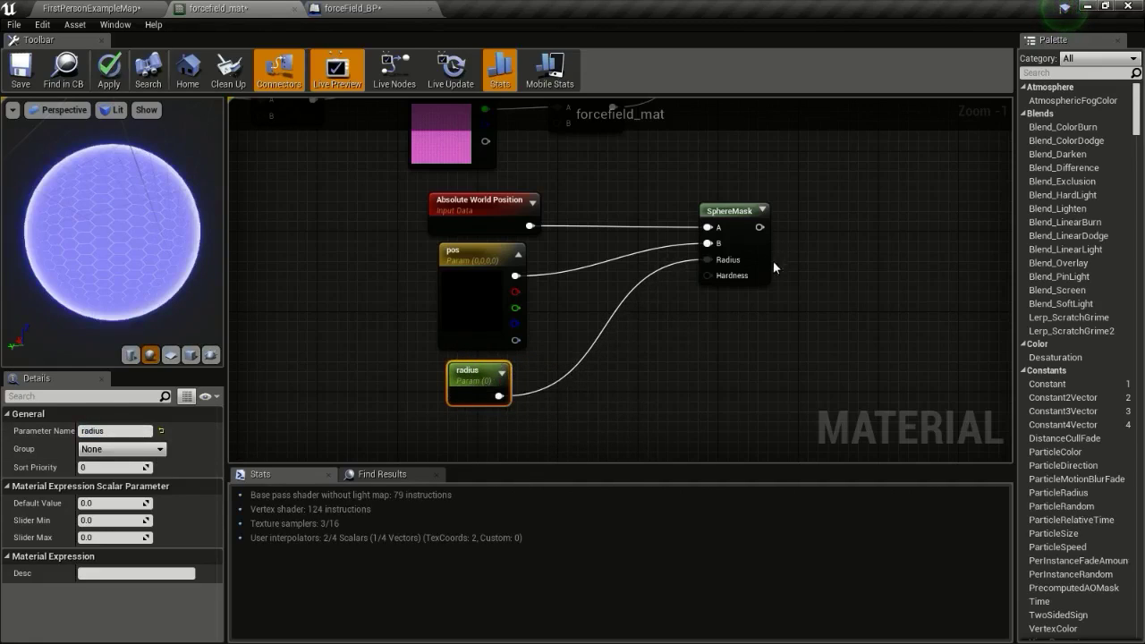
Add a Constant node with value 0.8 and connect it to the SphereMask's Hardness input.
click(633, 368)
drag(652, 385, 716, 280)
click(136, 430)
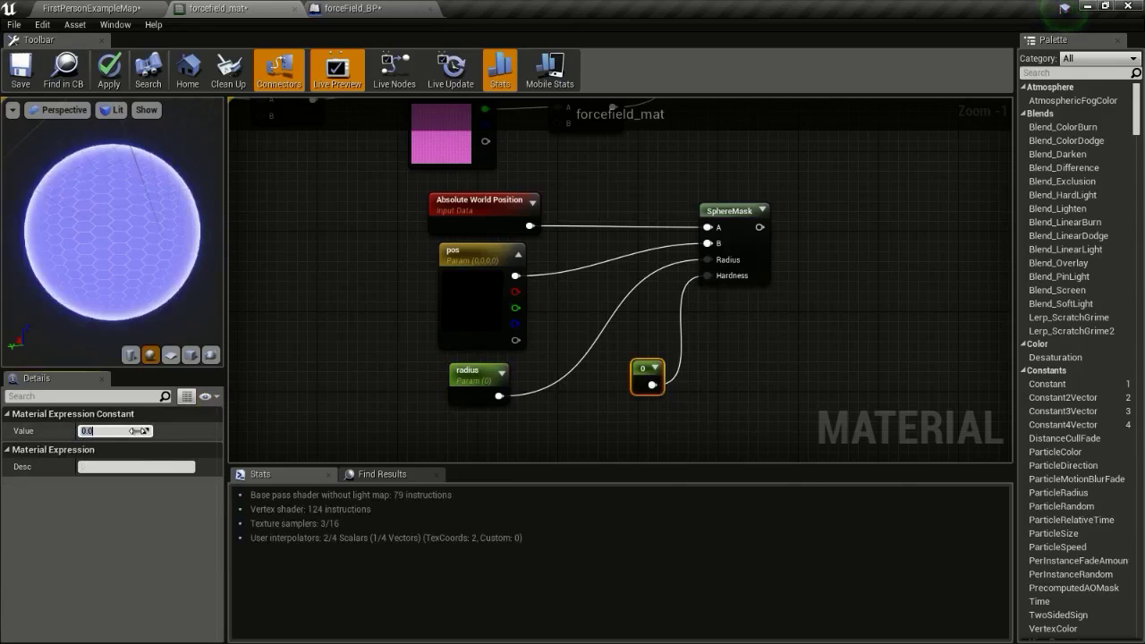
key(Return)
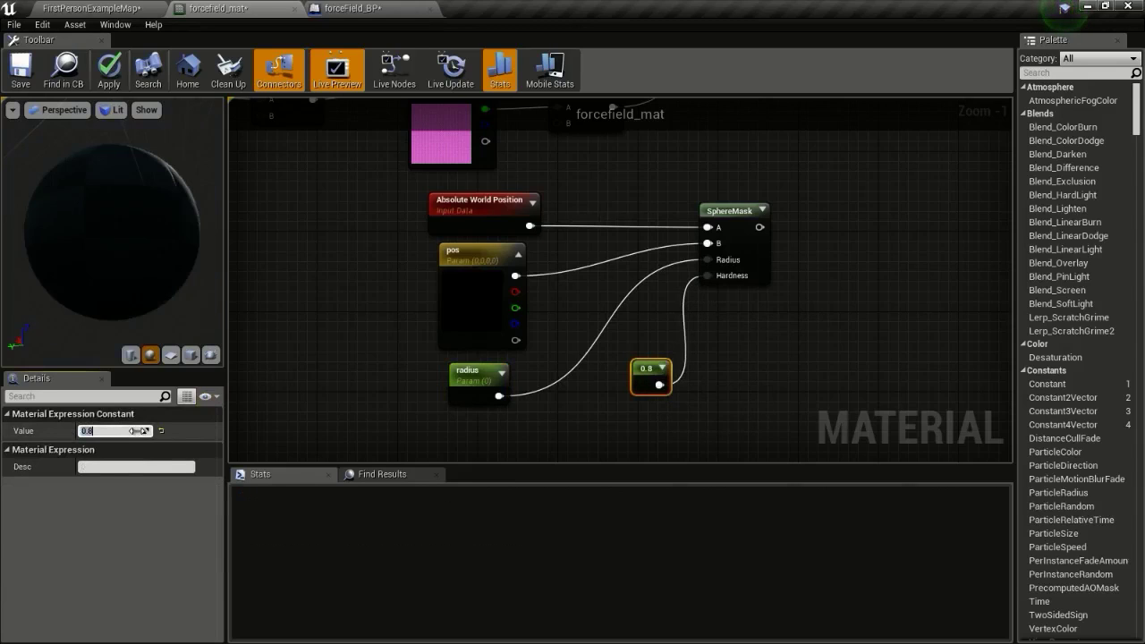
Insert a new Max node after the last Max, feeding that Max into input A and outputting to the Lerp's Alpha and to Opacity.
scroll(787, 261, down, 2)
scroll(698, 328, down, 2)
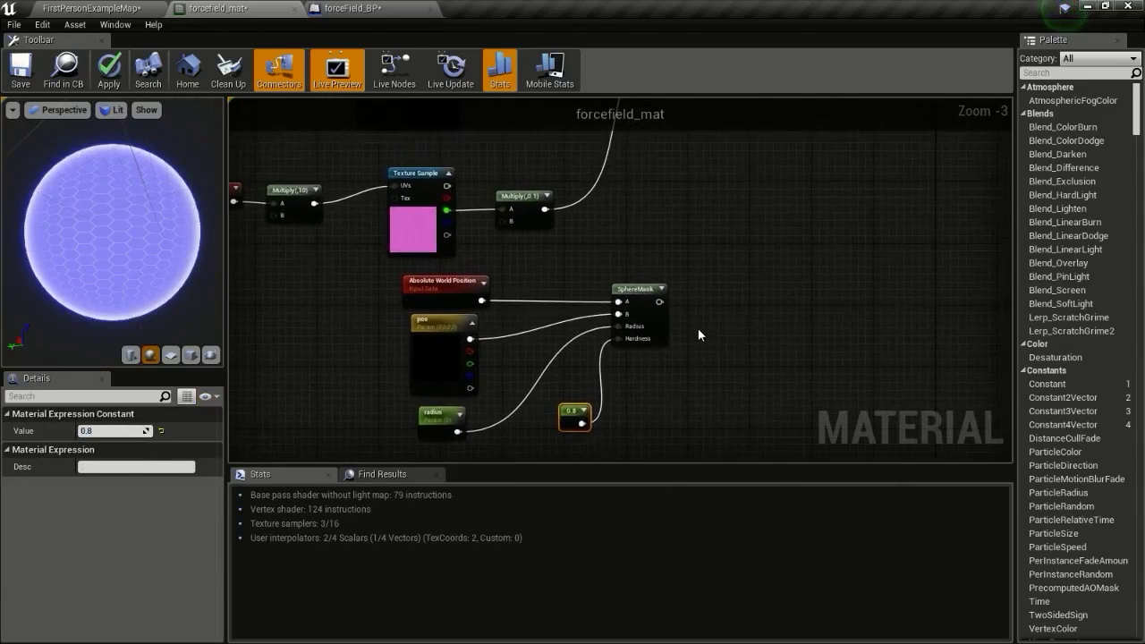
drag(678, 377, 542, 307)
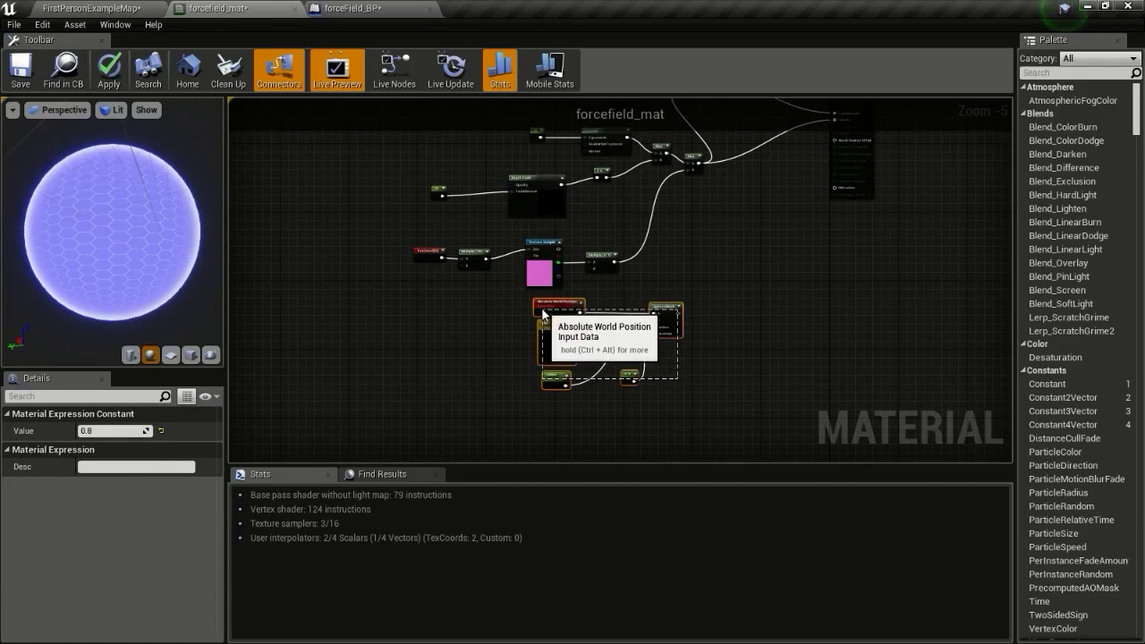
scroll(738, 239, up, 1)
right_drag(712, 208, 655, 325)
scroll(644, 319, up, 1)
right_drag(647, 274, 601, 375)
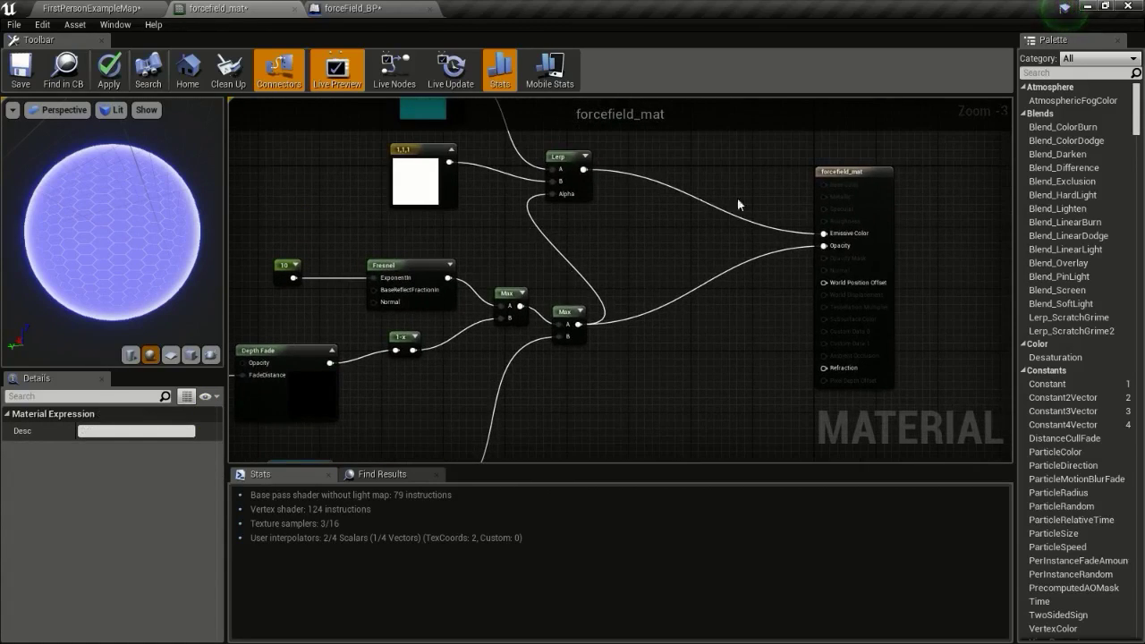
drag(600, 296, 580, 324)
right_click(608, 346)
text(max)
key(Return)
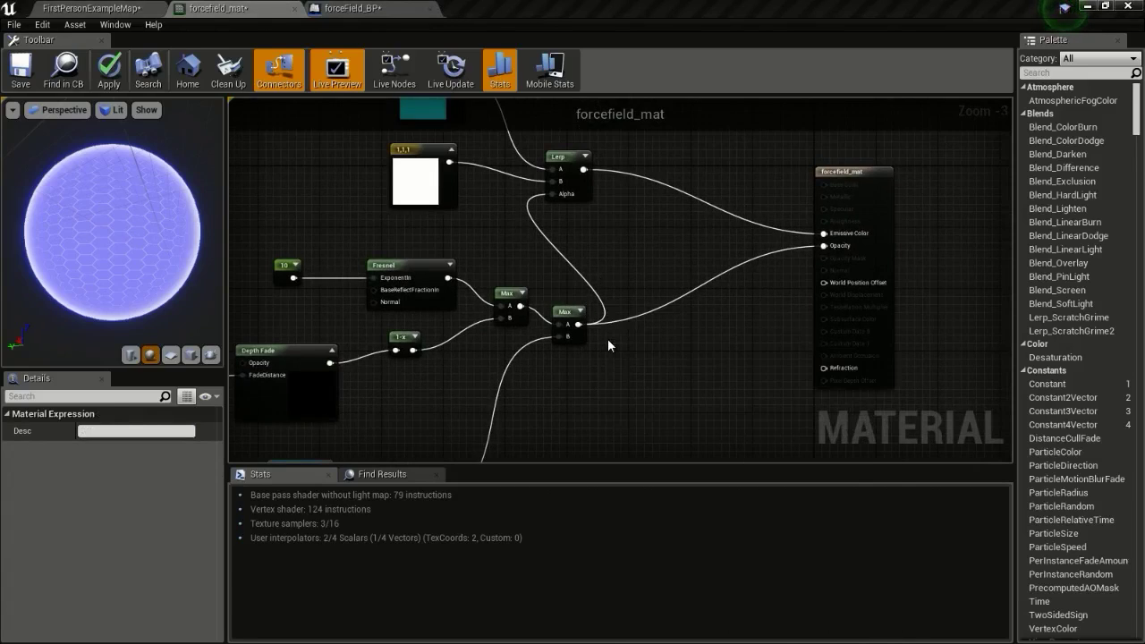
ctrl+drag(579, 325, 619, 360)
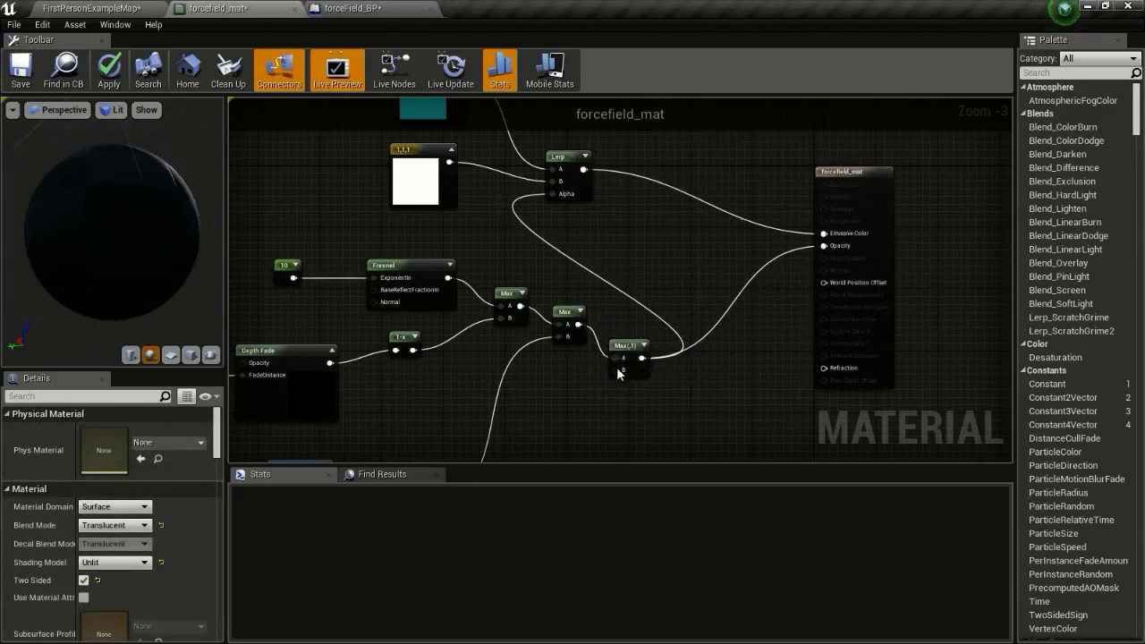
Connect the SphereMask output to input B of the new Max node and apply the material.
right_drag(587, 407, 599, 282)
scroll(599, 283, down, 1)
drag(536, 429, 627, 252)
right_drag(578, 367, 601, 273)
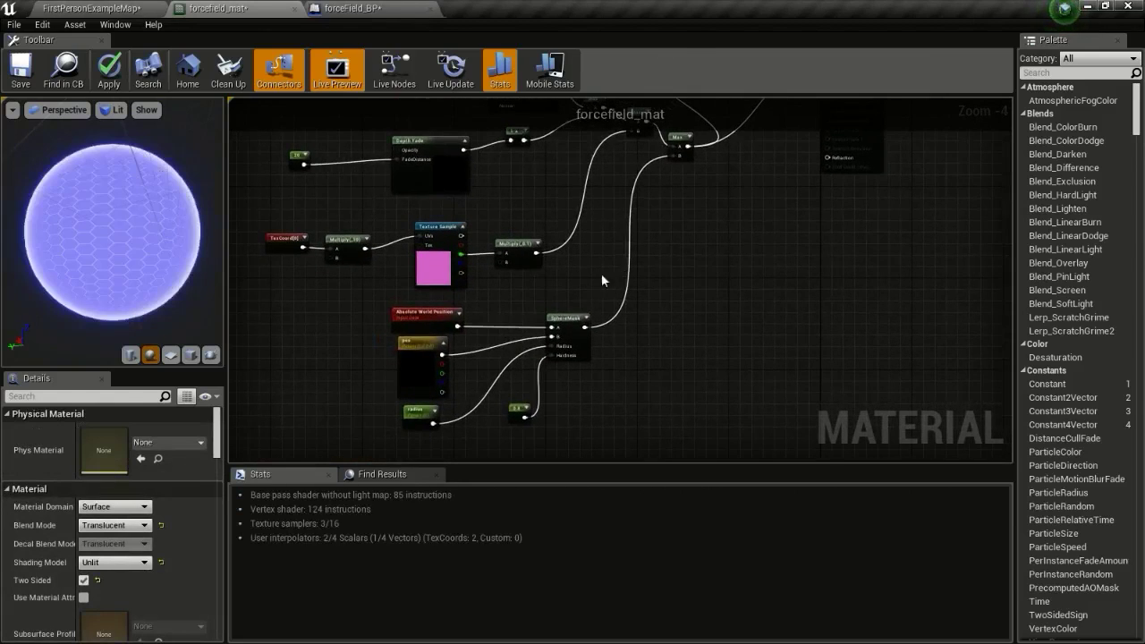
click(110, 72)
right_drag(493, 351, 484, 308)
scroll(476, 309, up, 3)
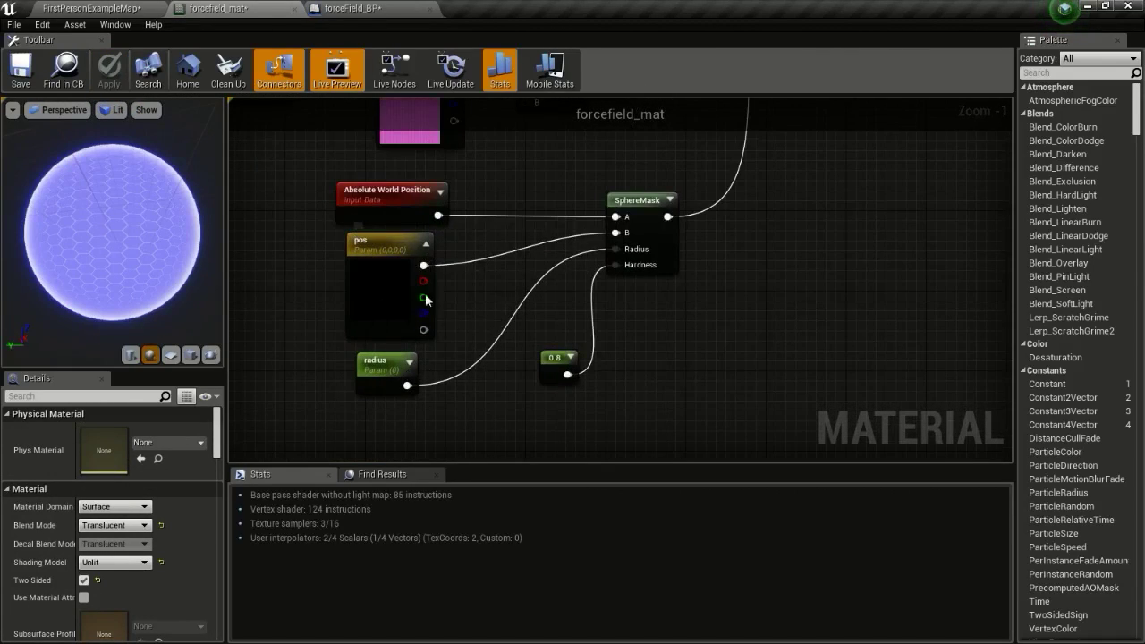
In forceField_BP, add Set Vector Parameter Value after Create Dynamic Material Instance with Parameter Name pos, checking that name against the parameter in forcefield_mat.
click(366, 8)
right_drag(676, 271, 495, 250)
drag(495, 251, 633, 266)
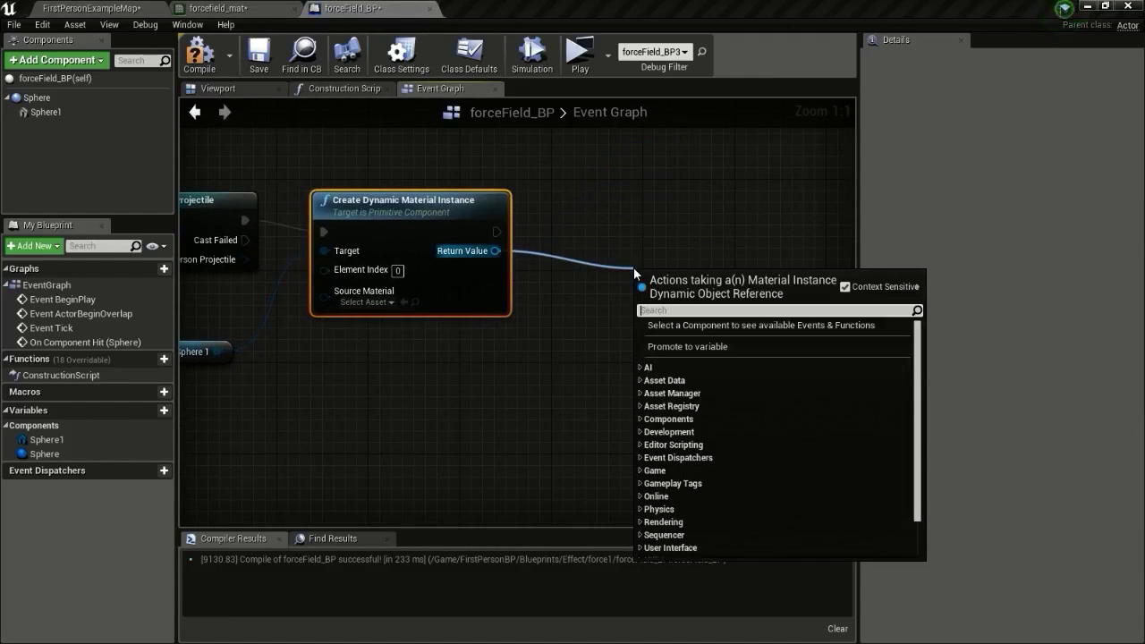
text(set v)
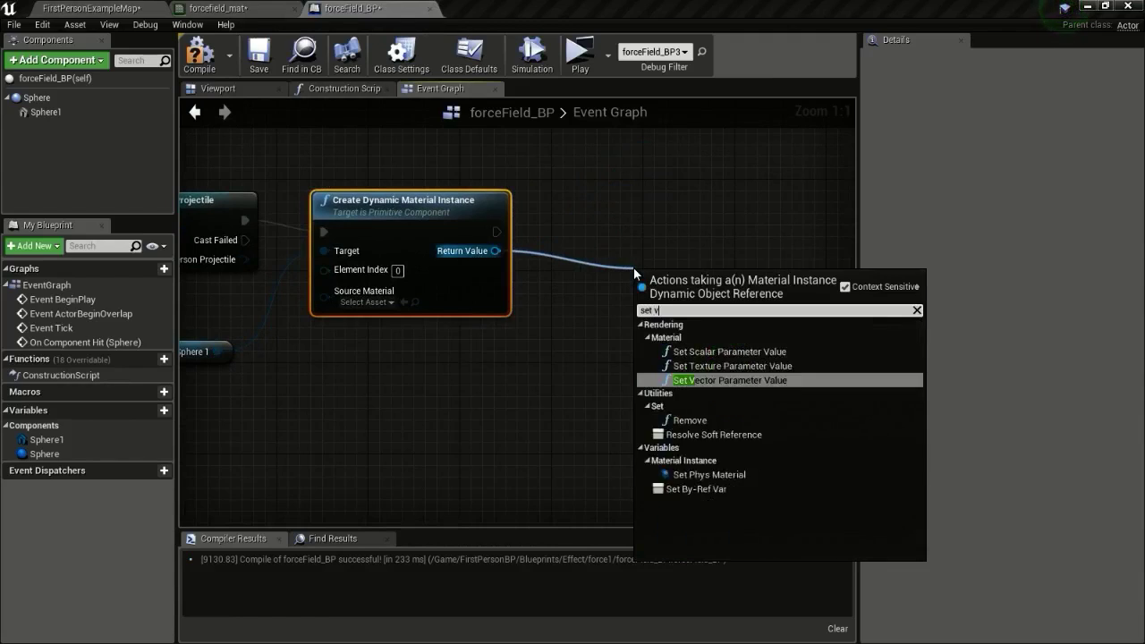
text(ect)
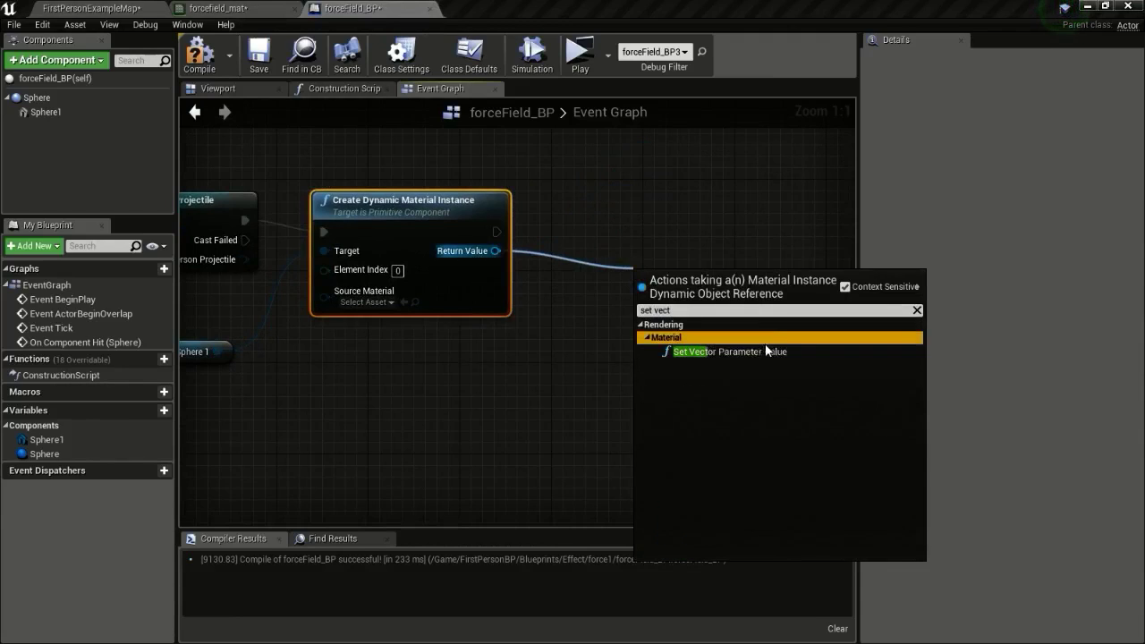
click(744, 352)
drag(676, 312, 639, 231)
click(703, 270)
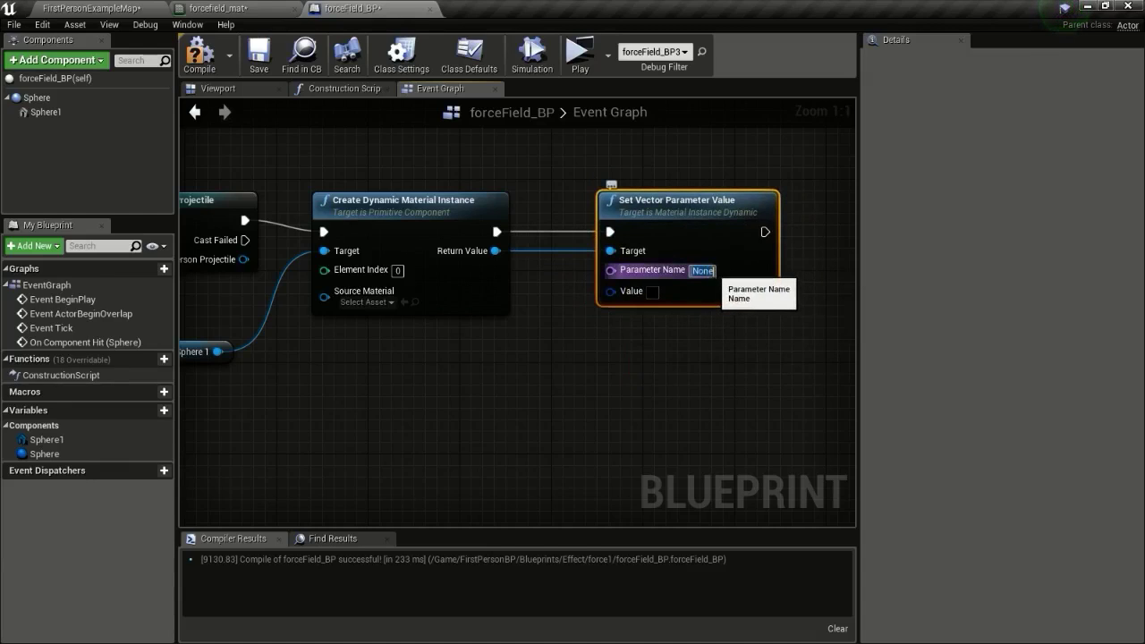
text(pos)
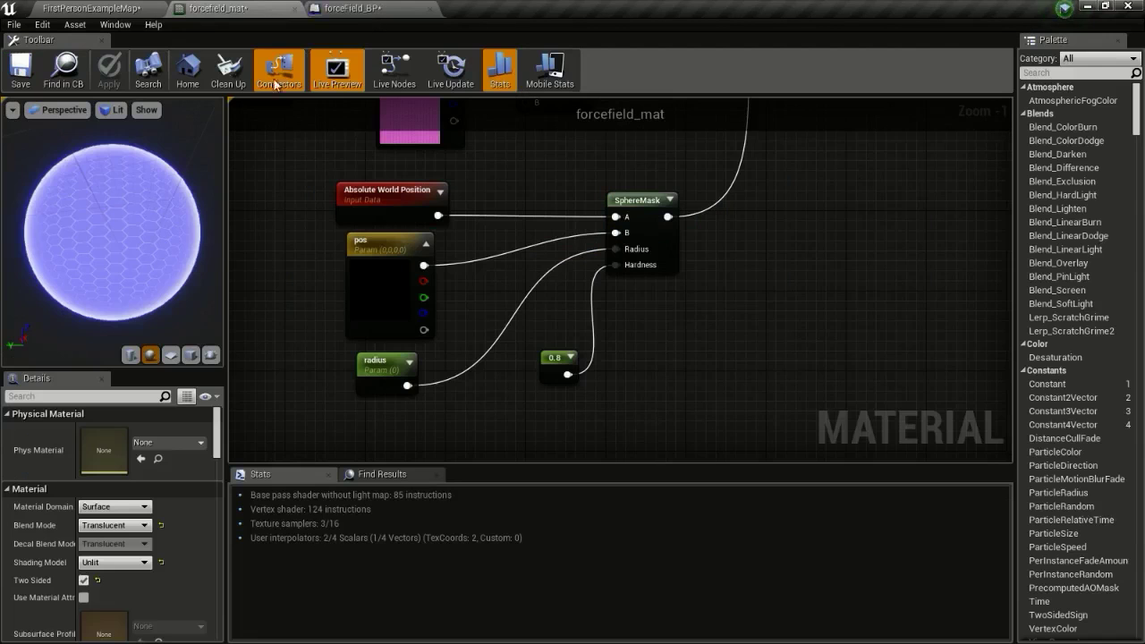
click(217, 8)
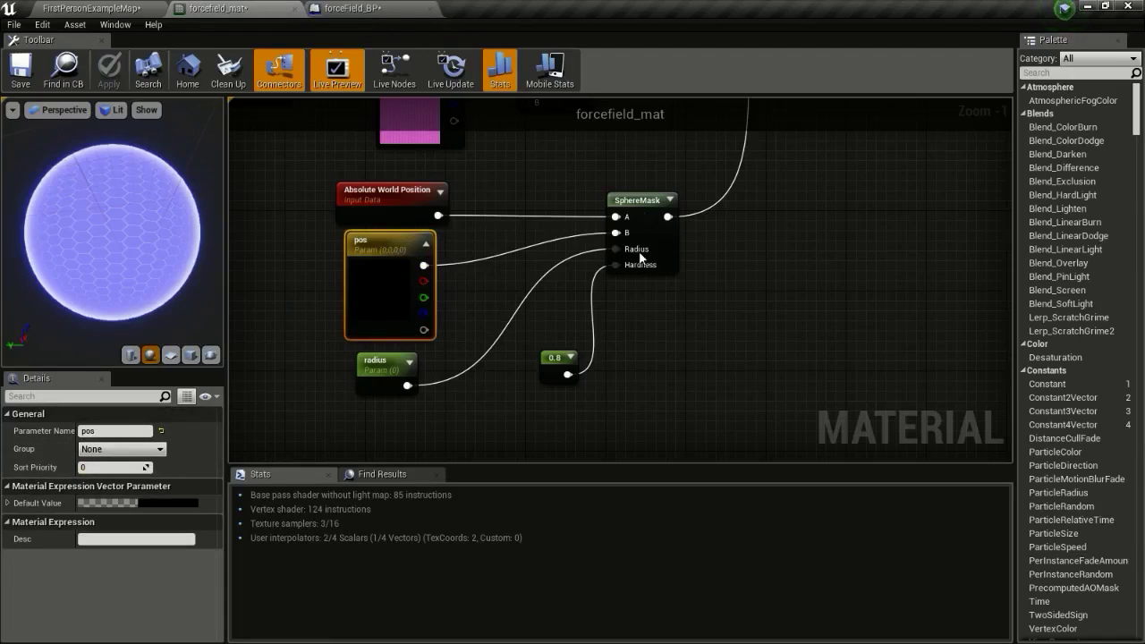
right_drag(673, 267, 666, 295)
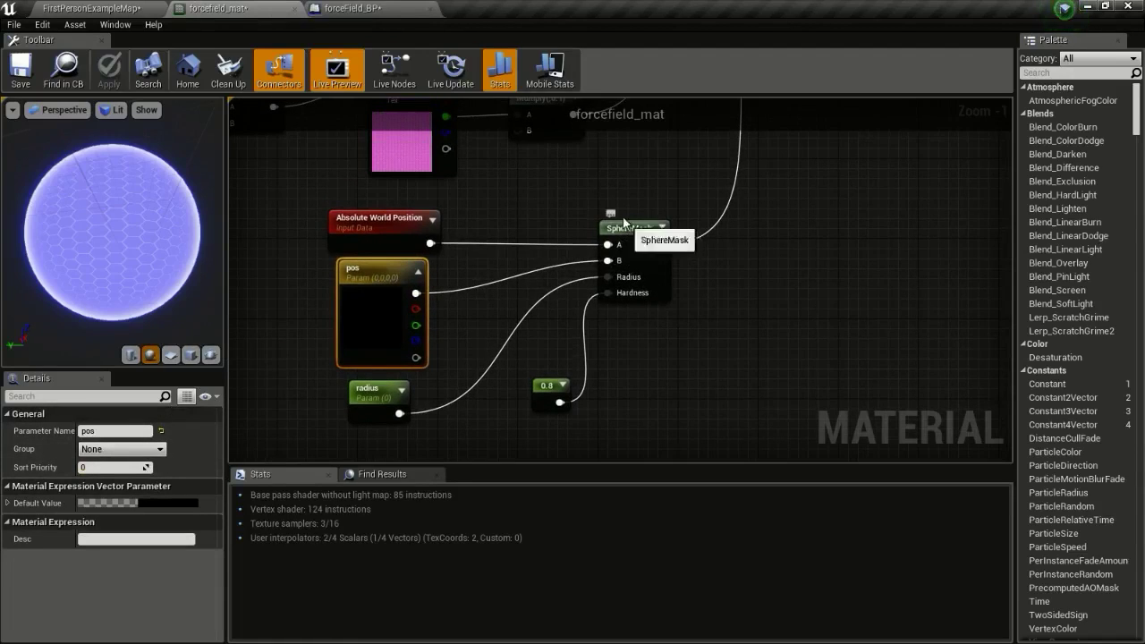
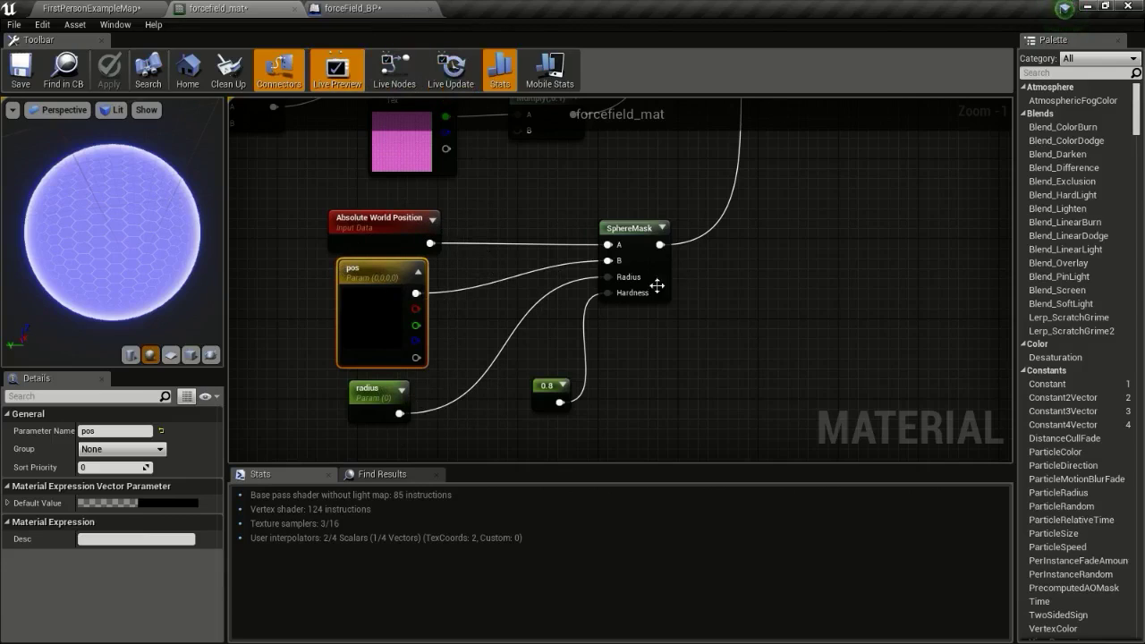
click(354, 8)
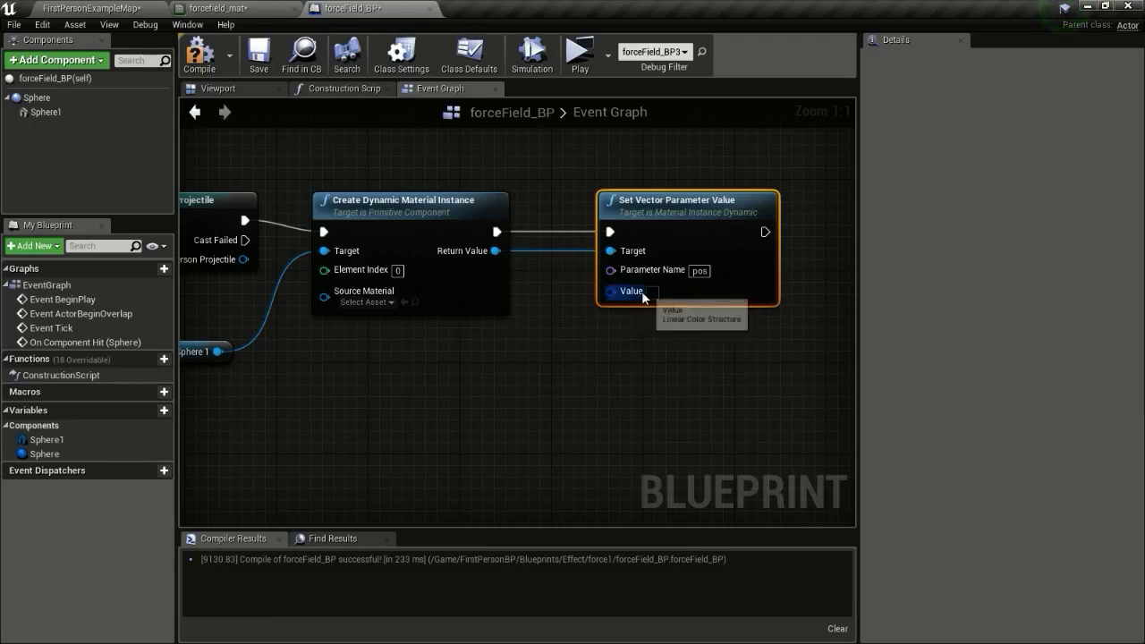
Split the event's Hit struct pin, connect its hit location to the Set Vector Parameter Value's Value, and place the conversion node below Sphere 1.
scroll(576, 348, down, 2)
scroll(423, 322, up, 2)
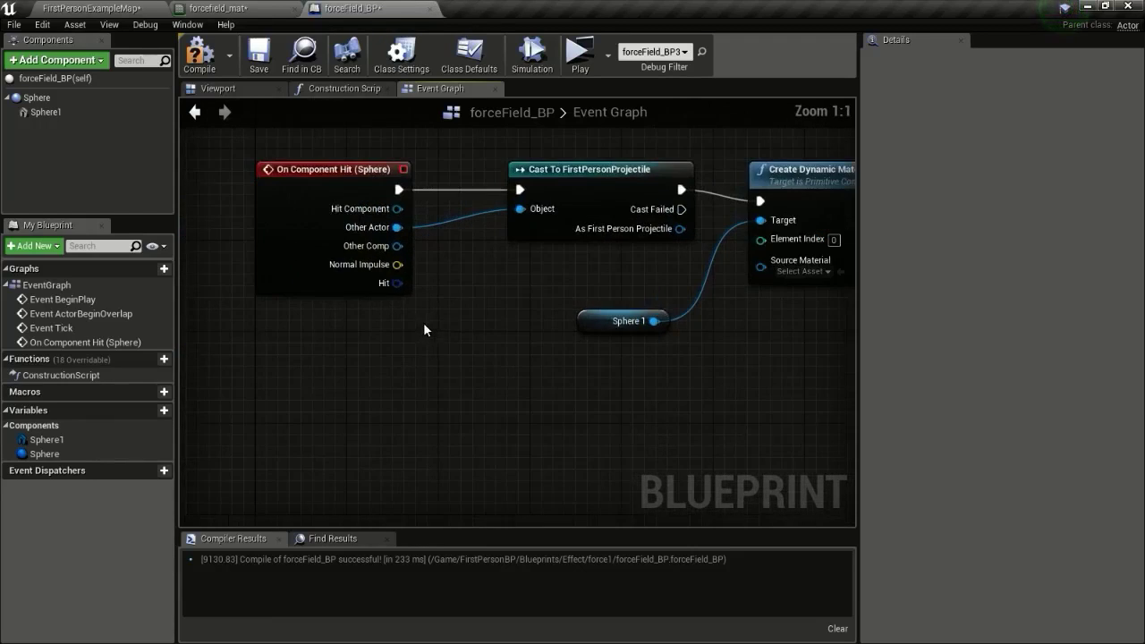
right_click(397, 283)
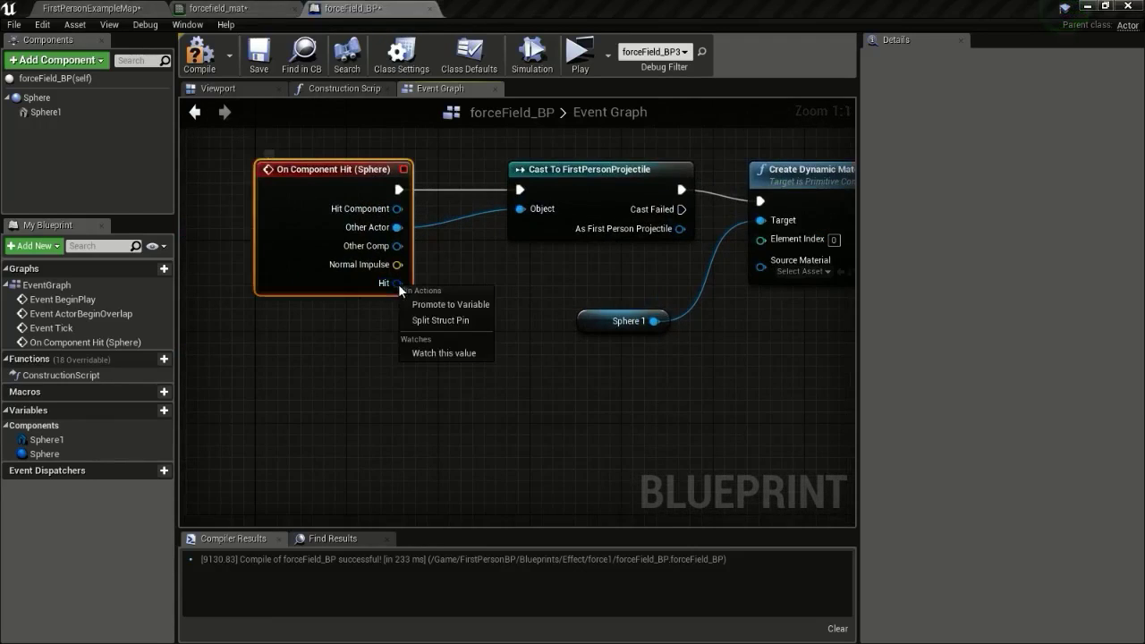
click(473, 322)
right_drag(417, 376, 325, 356)
drag(309, 338, 507, 242)
right_drag(548, 306, 662, 333)
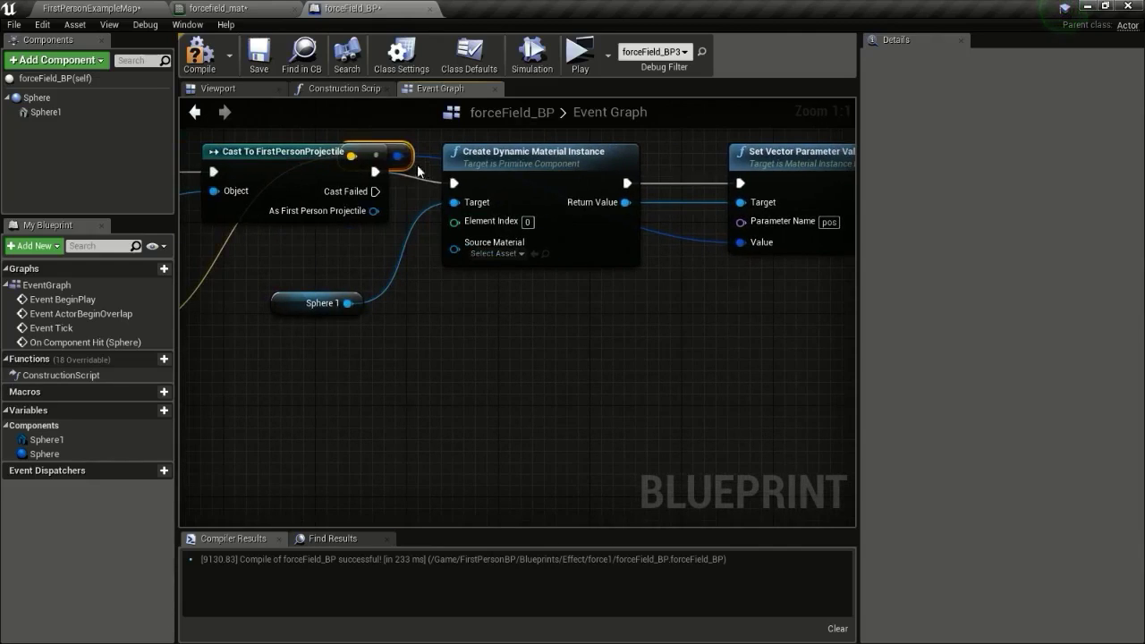
drag(414, 163, 415, 380)
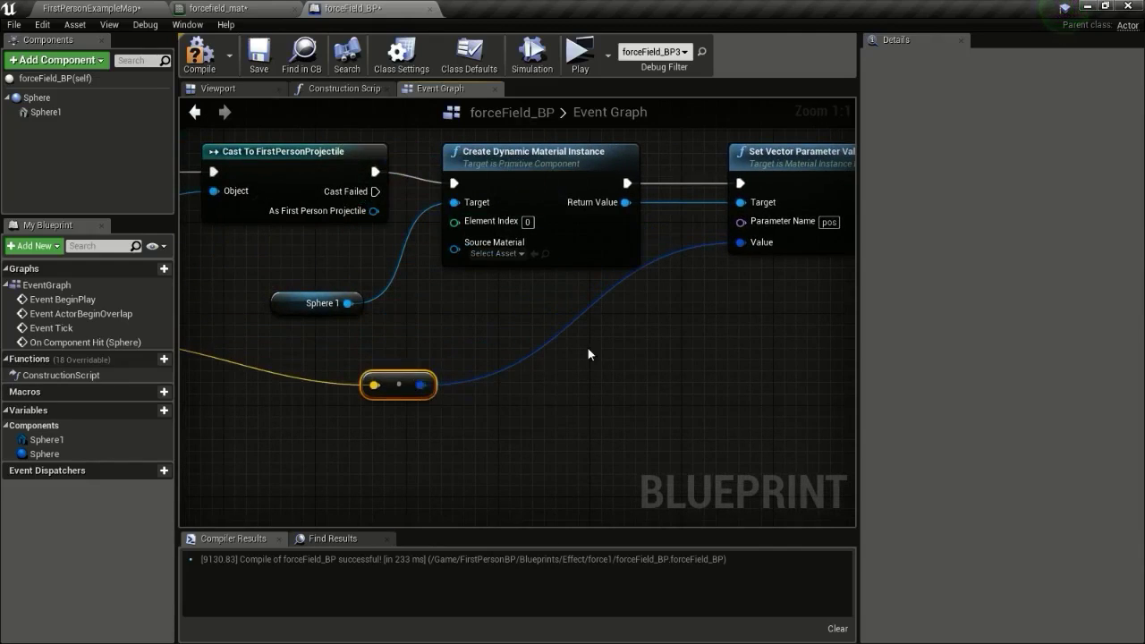
Add a Set Scalar Parameter Value node from the Return Value of Create Dynamic Material Instance.
right_drag(759, 255, 507, 286)
drag(380, 238, 655, 295)
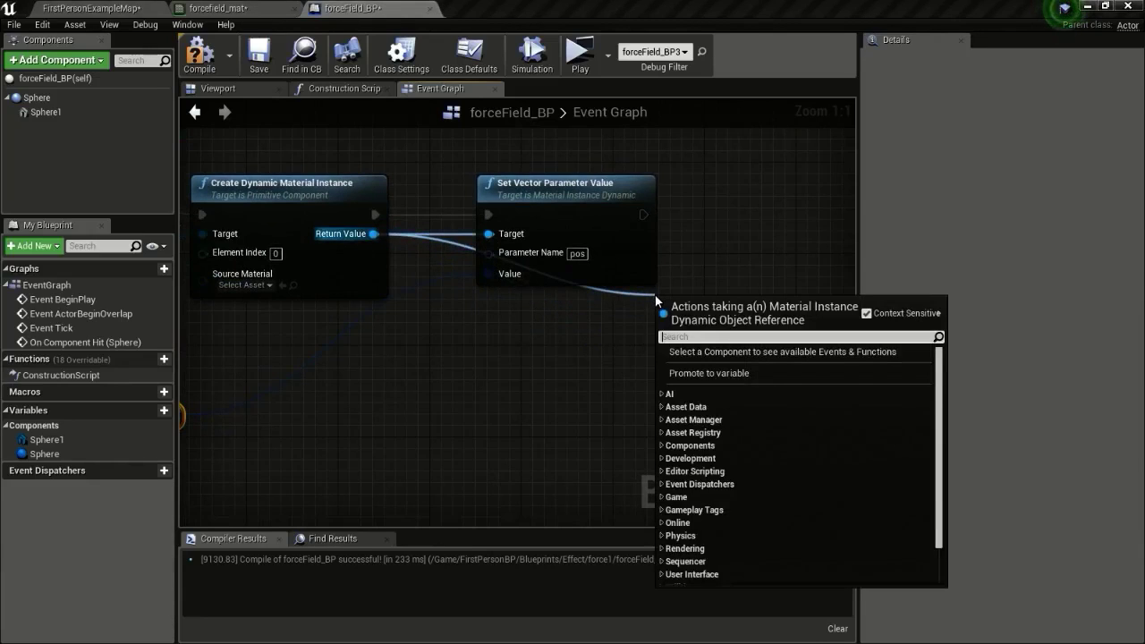
text(set)
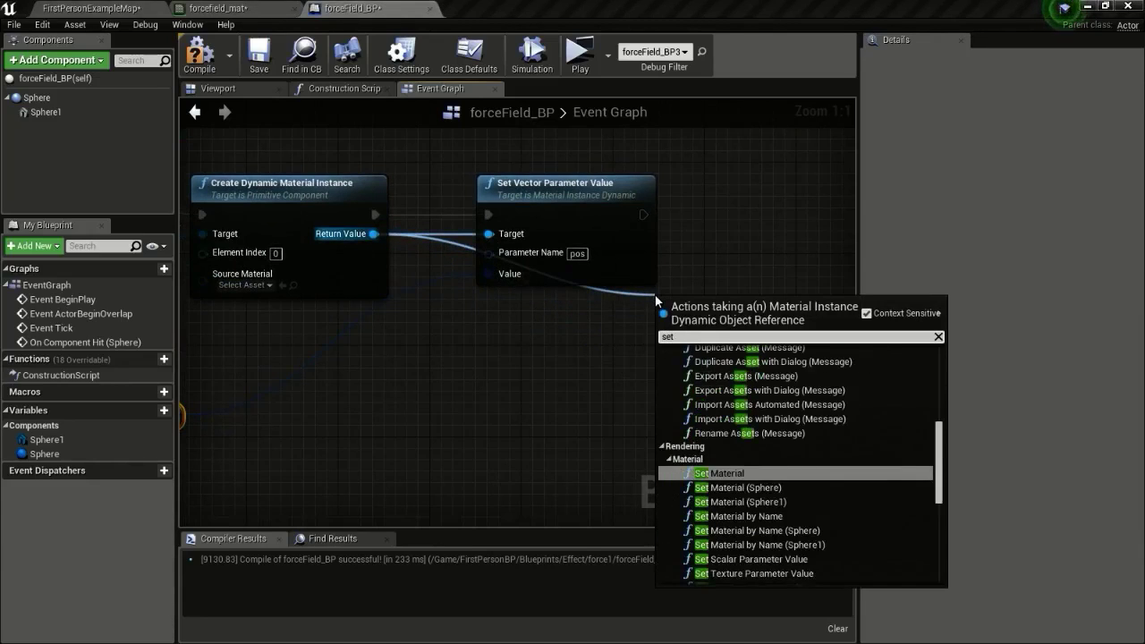
text( sca)
key(Return)
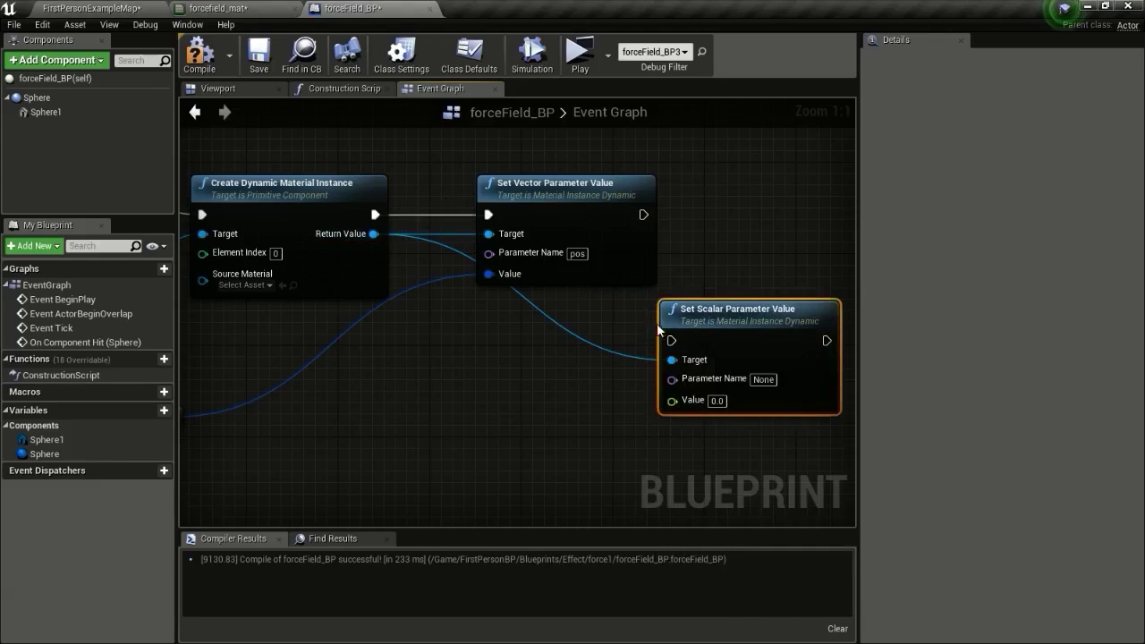
Align the Set Scalar Parameter Value node beside Set Vector Parameter Value and connect their execution pins.
drag(749, 216, 738, 182)
click(645, 214)
click(706, 204)
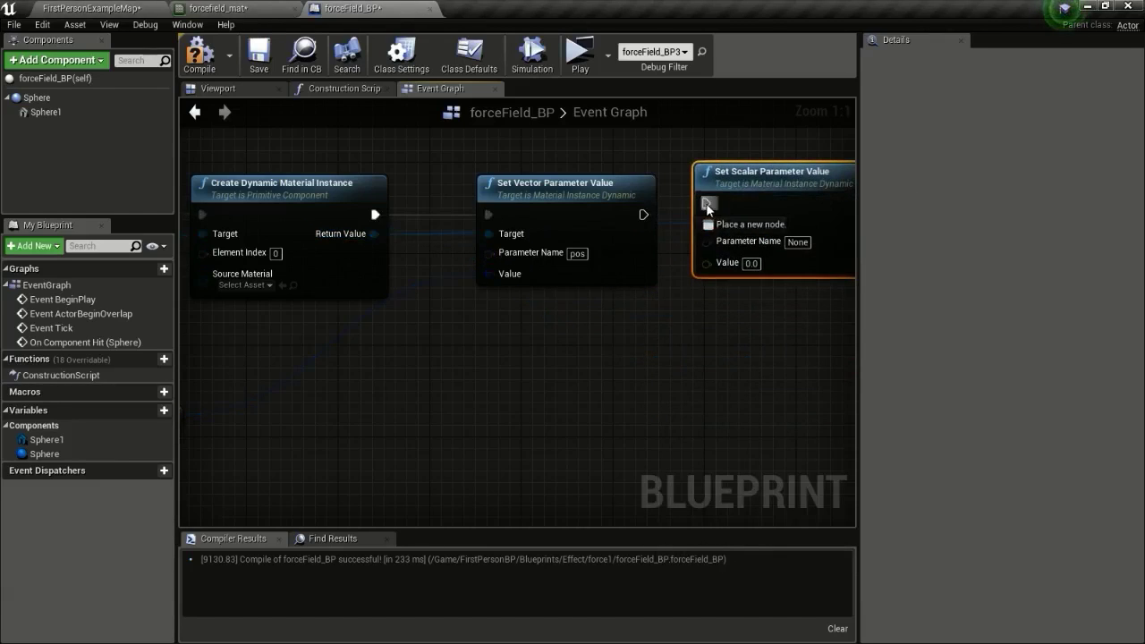
drag(629, 202, 686, 202)
drag(704, 215, 623, 217)
drag(681, 193, 824, 204)
drag(651, 202, 581, 202)
drag(810, 194, 737, 190)
right_drag(731, 268, 637, 270)
drag(860, 293, 939, 293)
drag(539, 216, 602, 215)
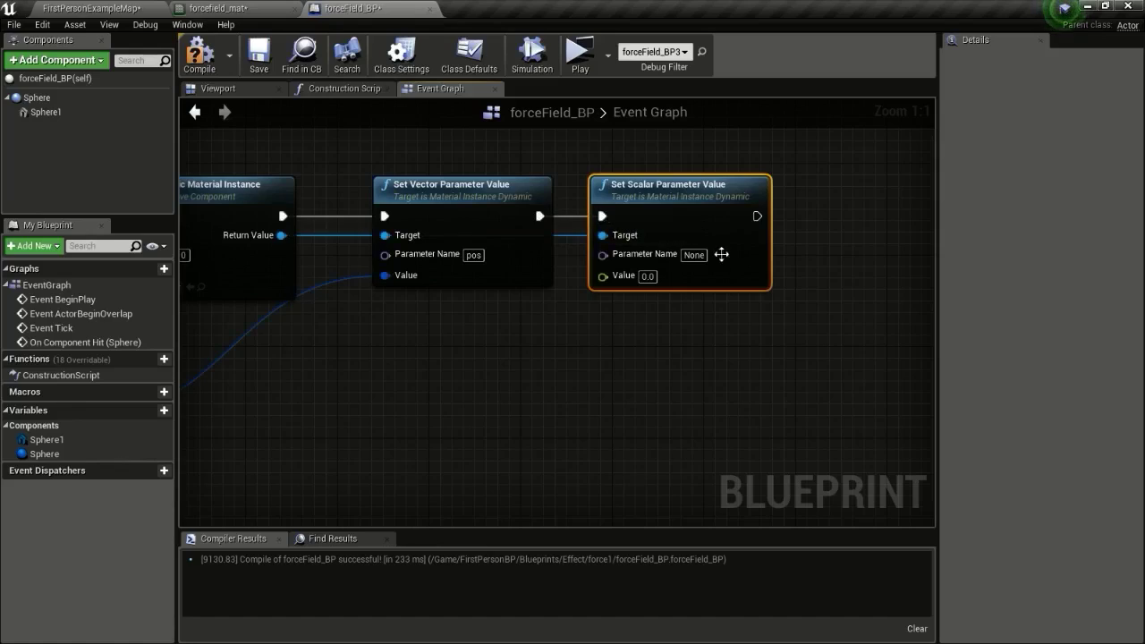
Set the Set Scalar Parameter Value node's Parameter Name to radius and its Value to 200.
click(694, 255)
text(radius)
click(608, 329)
scroll(563, 357, down, 2)
right_drag(563, 358, 713, 267)
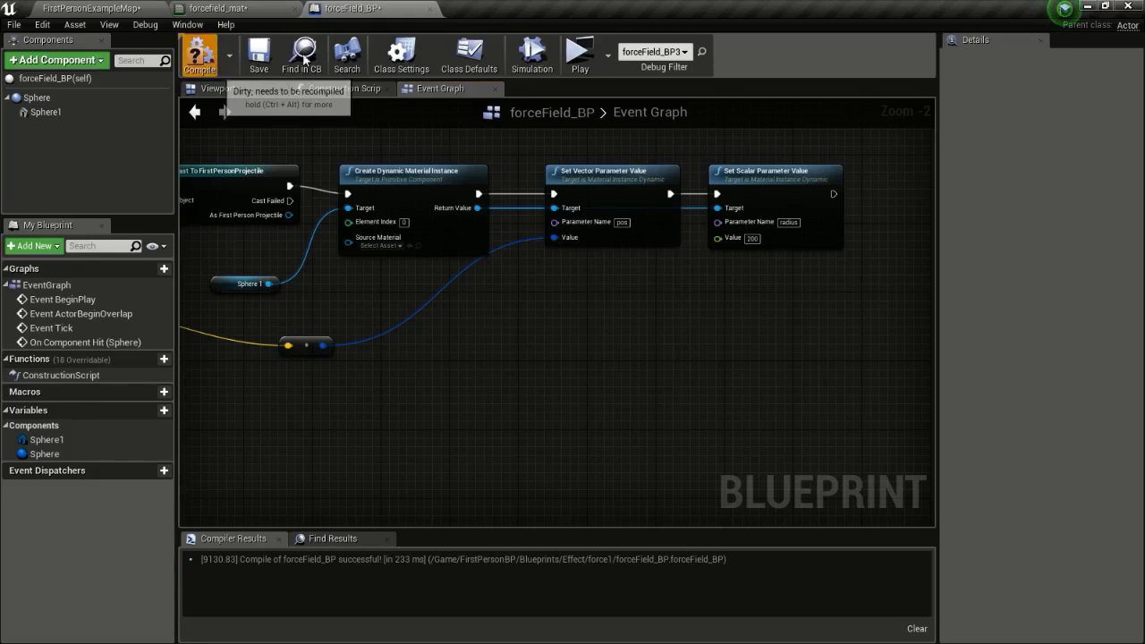
Play FirstPersonExampleMap and shoot the dome-shaped force field from several positions to test the hit effect.
click(260, 8)
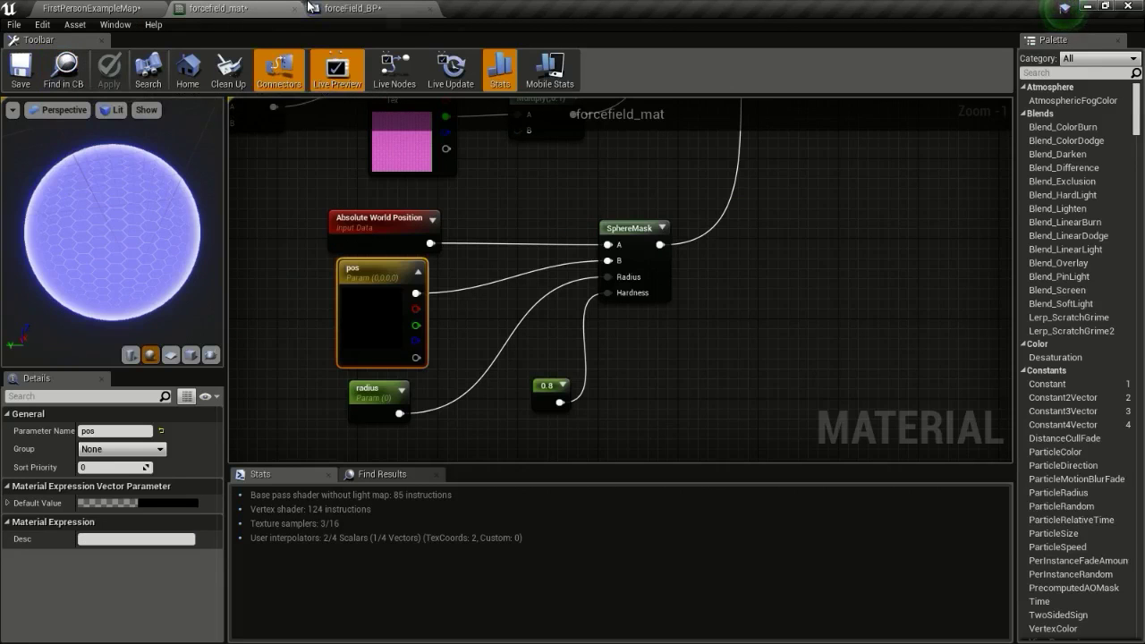
click(89, 8)
click(688, 54)
click(578, 350)
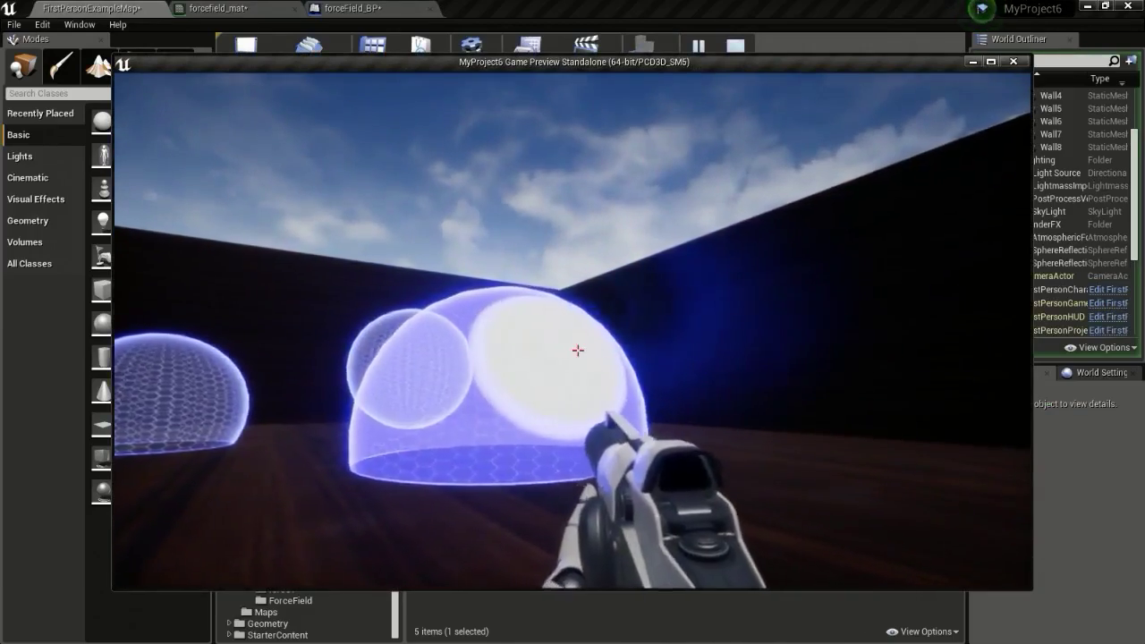
key(w)
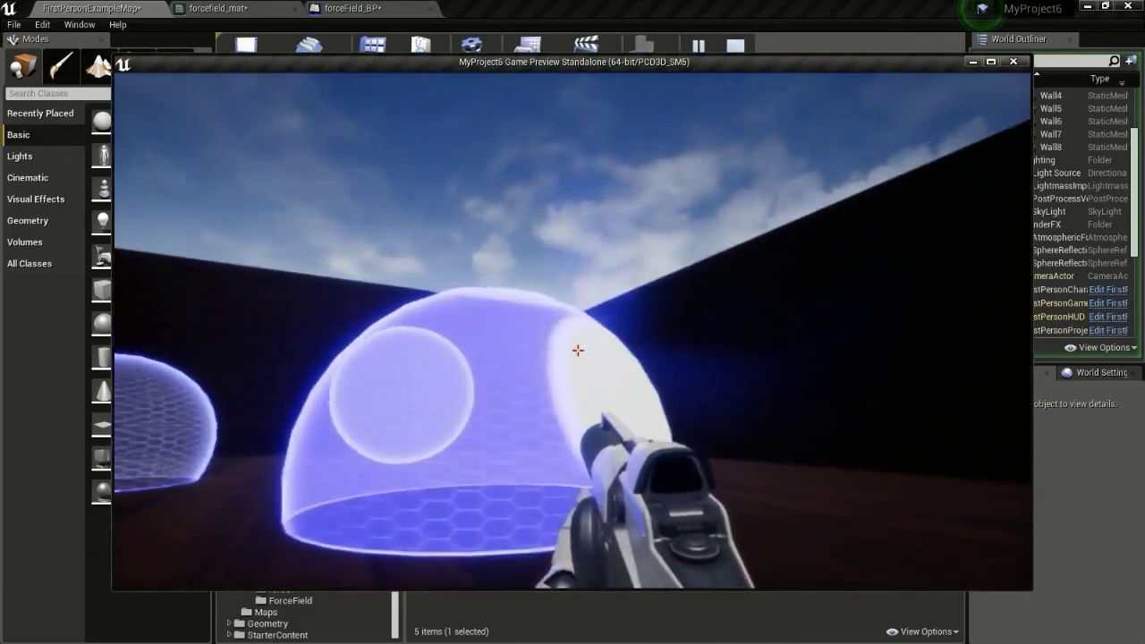
key(a)
click(578, 350)
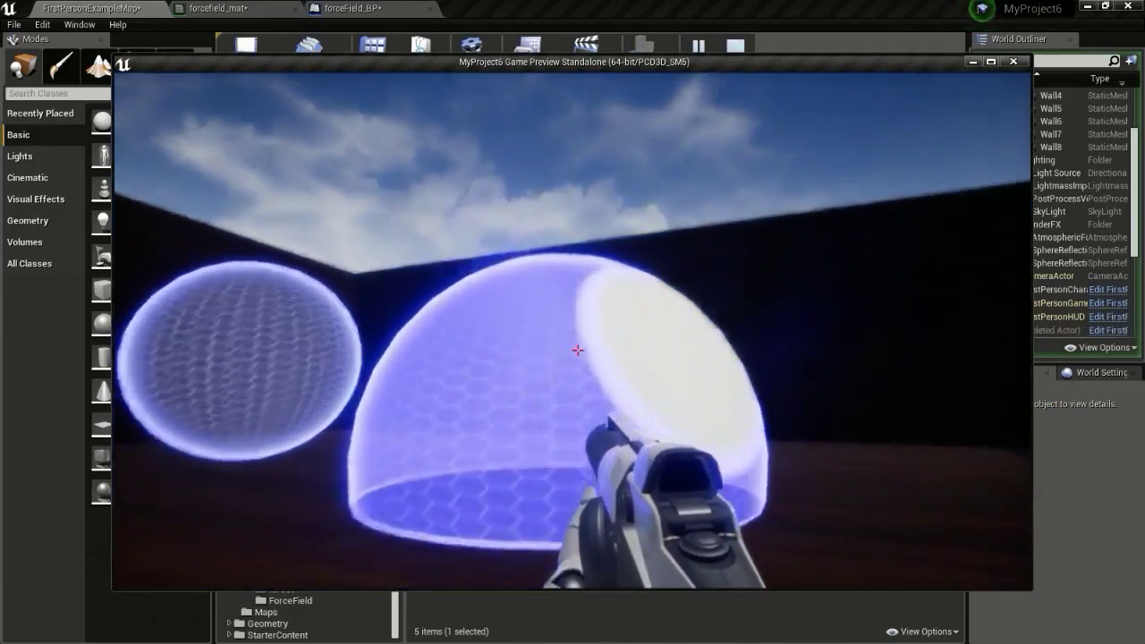
click(578, 350)
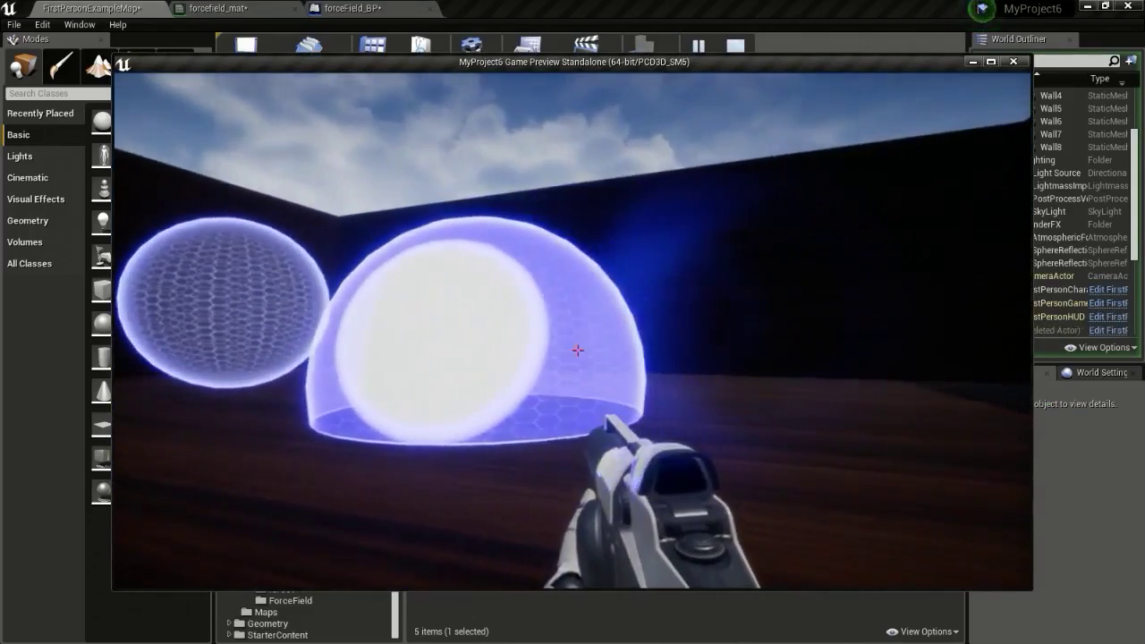
click(578, 350)
key(d)
click(578, 350)
key(a)
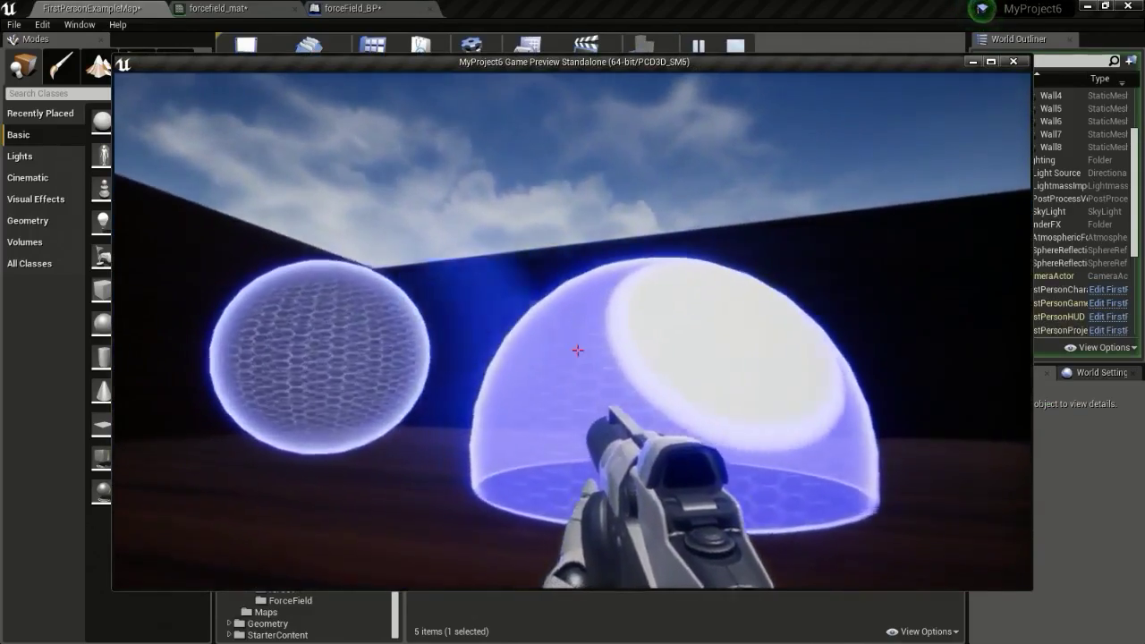
click(578, 350)
key(d)
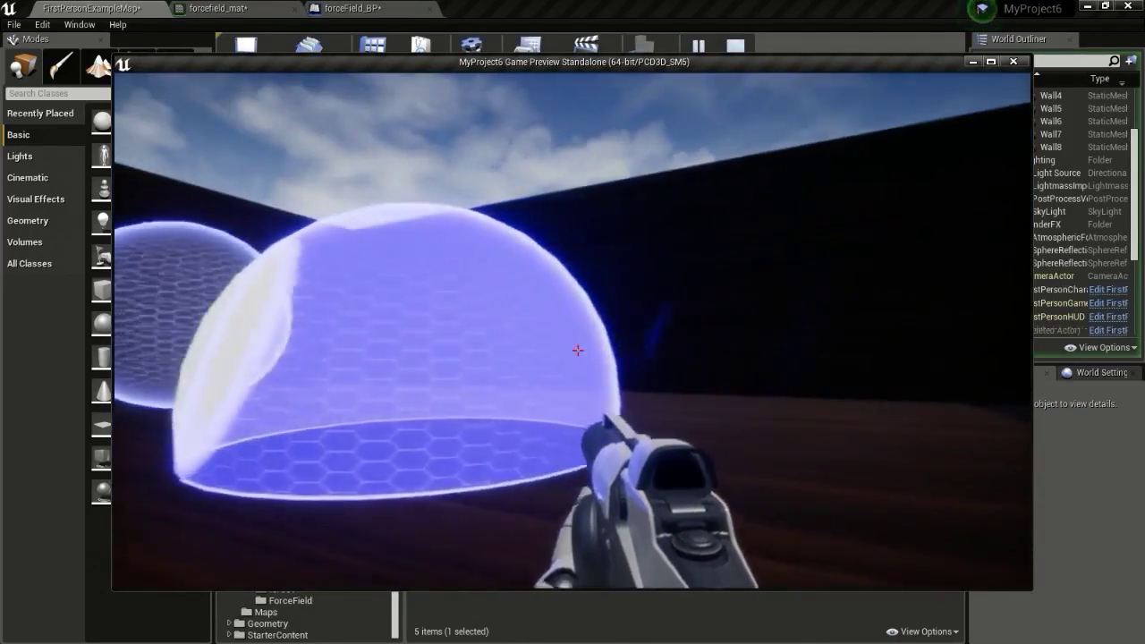
Shoot the dome force field from further positions to check the hit mask, and end the play session.
click(578, 349)
click(578, 349)
key(a)
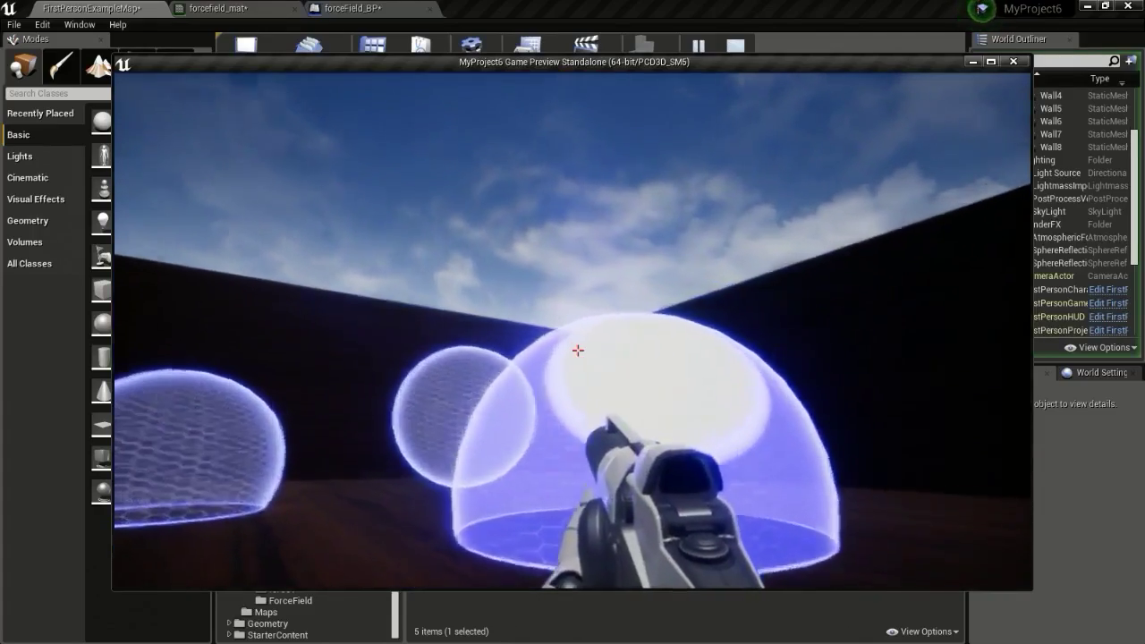
click(578, 350)
click(578, 349)
click(578, 350)
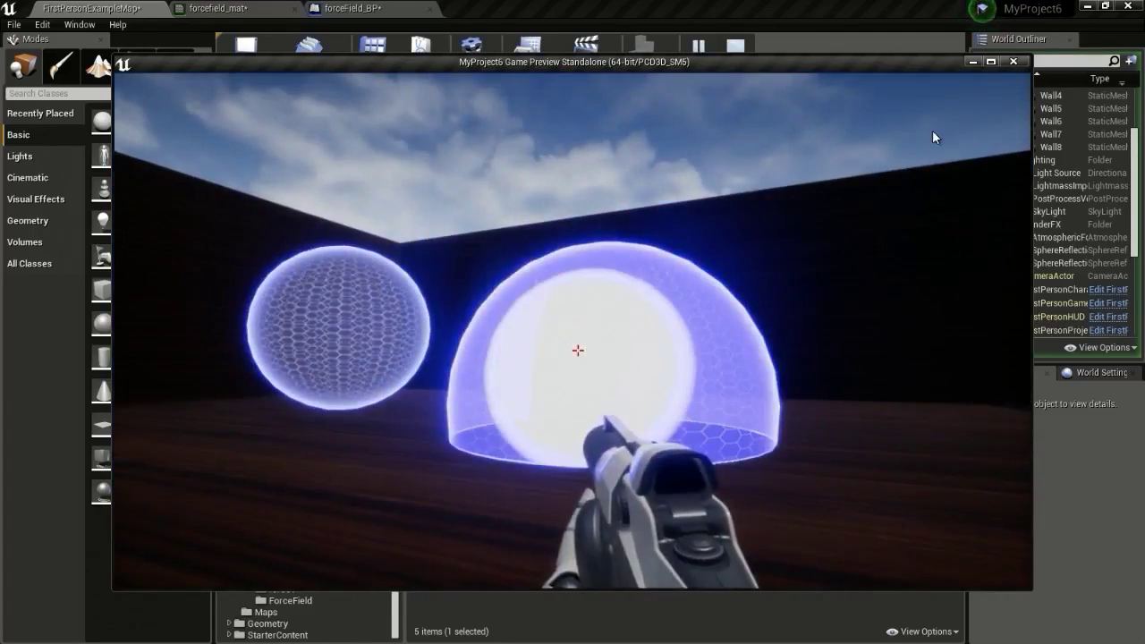
key(Escape)
In forceField_BP's Event Graph, move Set Scalar Parameter Value away from Set Vector Parameter Value and break its incoming execution link.
click(394, 8)
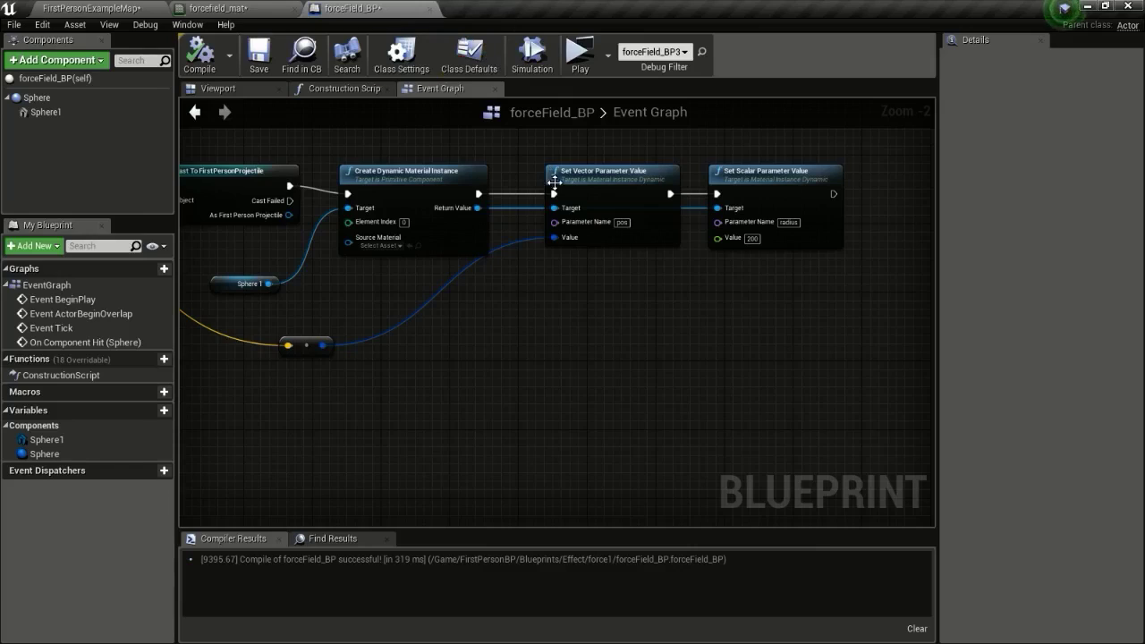
scroll(620, 238, down, 4)
scroll(640, 252, up, 3)
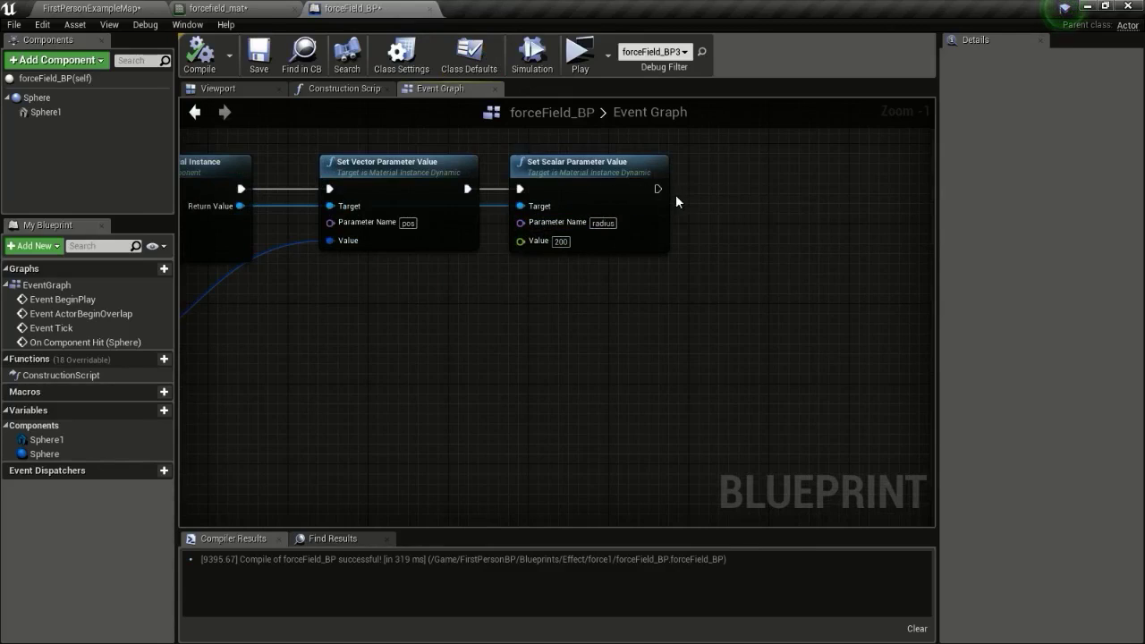
drag(628, 185, 869, 185)
alt+click(761, 188)
Add a timeline named animate, running Set Vector Parameter Value into Play from Start and Update into Set Scalar Parameter Value.
drag(467, 189, 545, 204)
text(timeline)
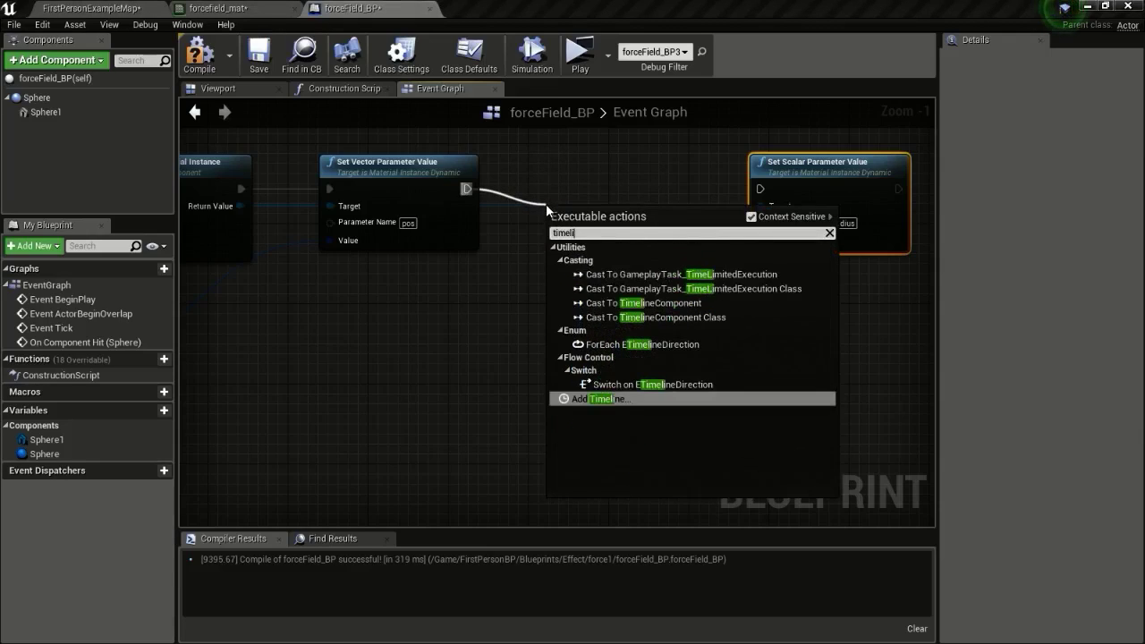
key(Return)
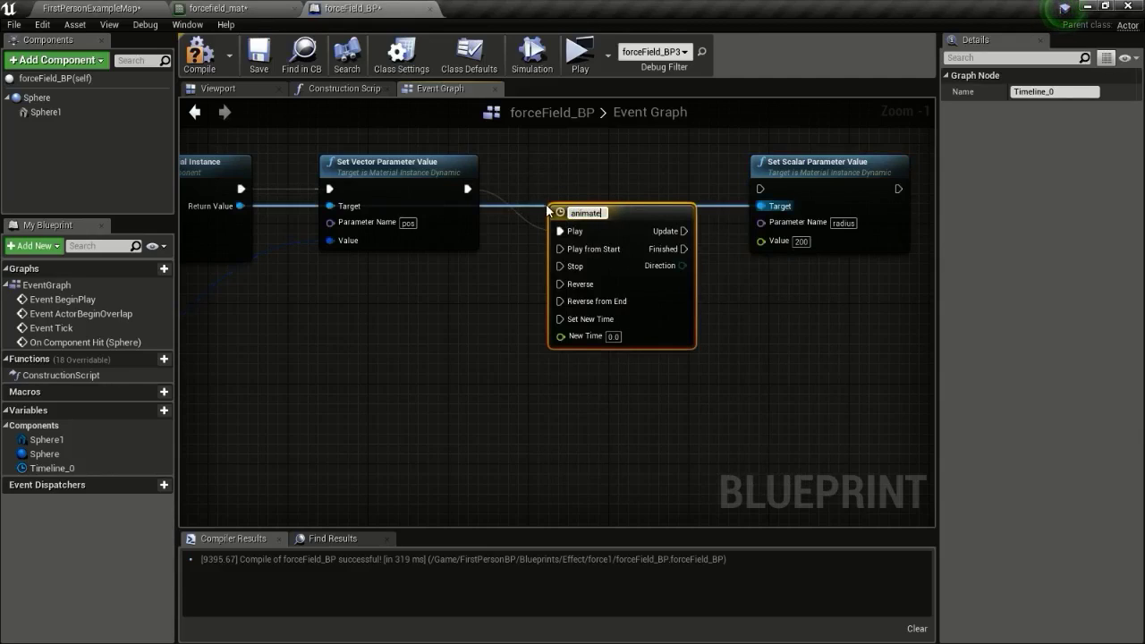
key(Return)
drag(548, 249, 548, 197)
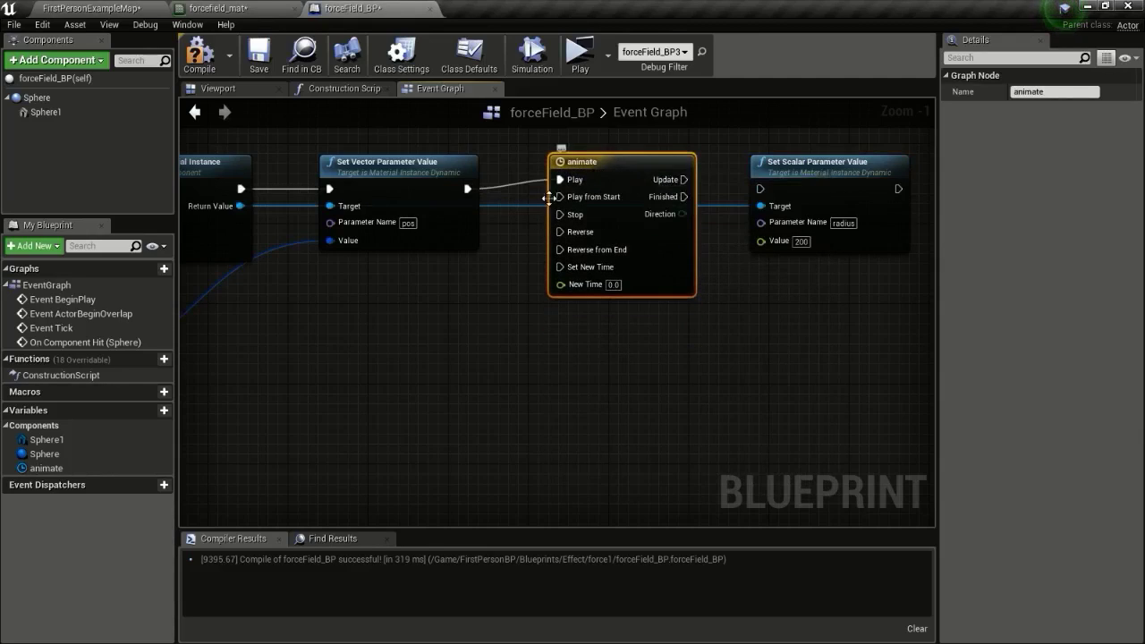
drag(466, 189, 577, 202)
drag(679, 179, 761, 190)
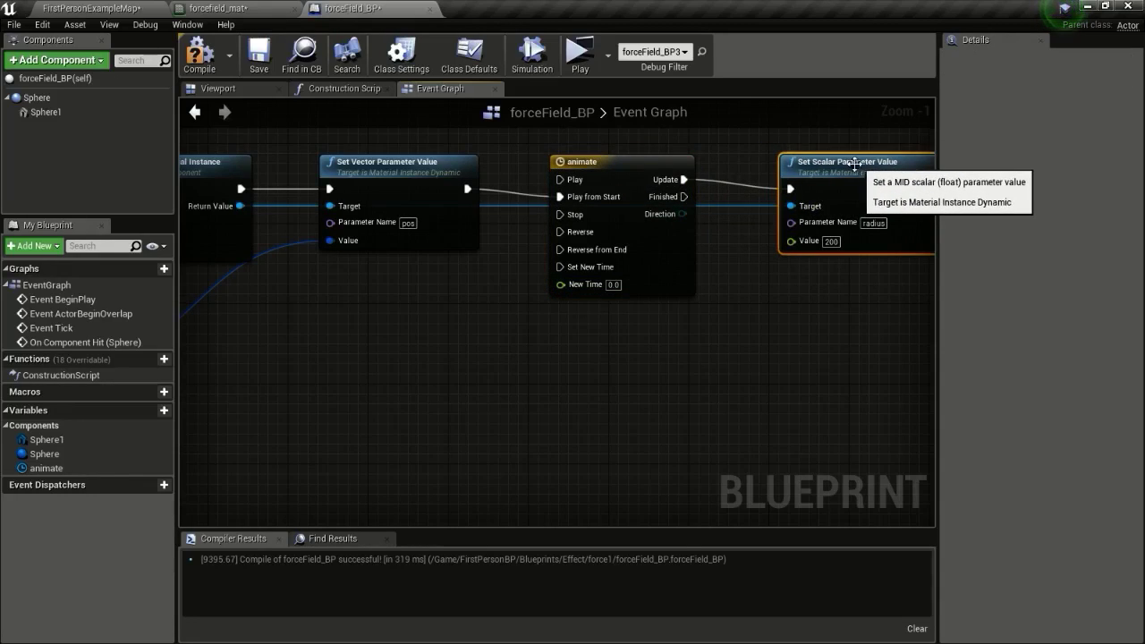
Add a float track to the animate timeline and place its first key at time 0 with value 0.
double_click(594, 172)
click(419, 128)
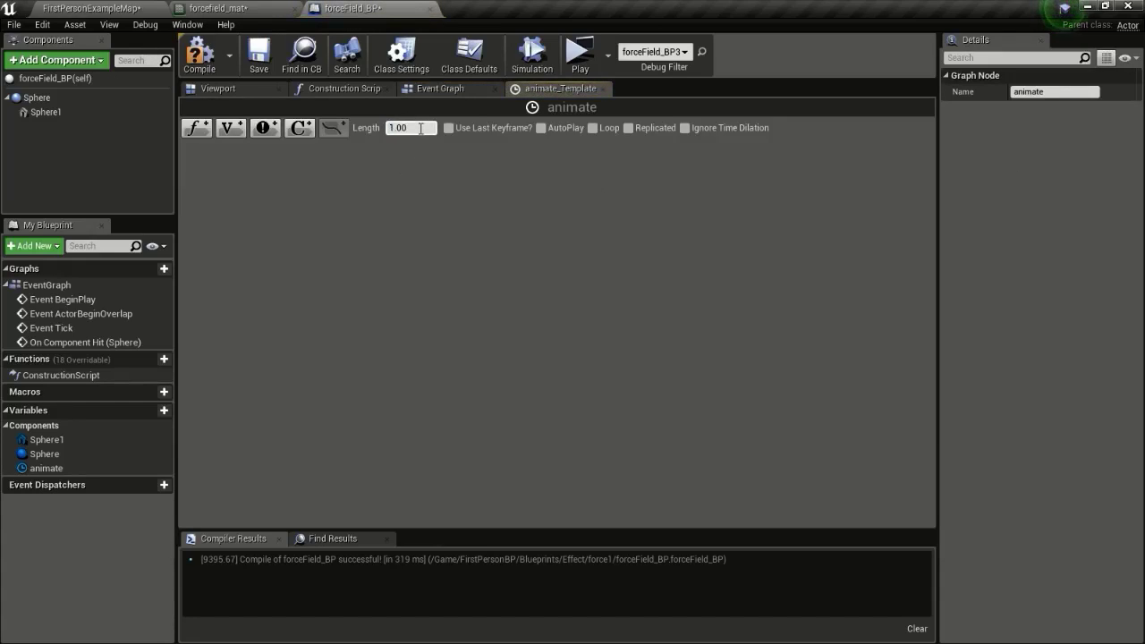
click(198, 128)
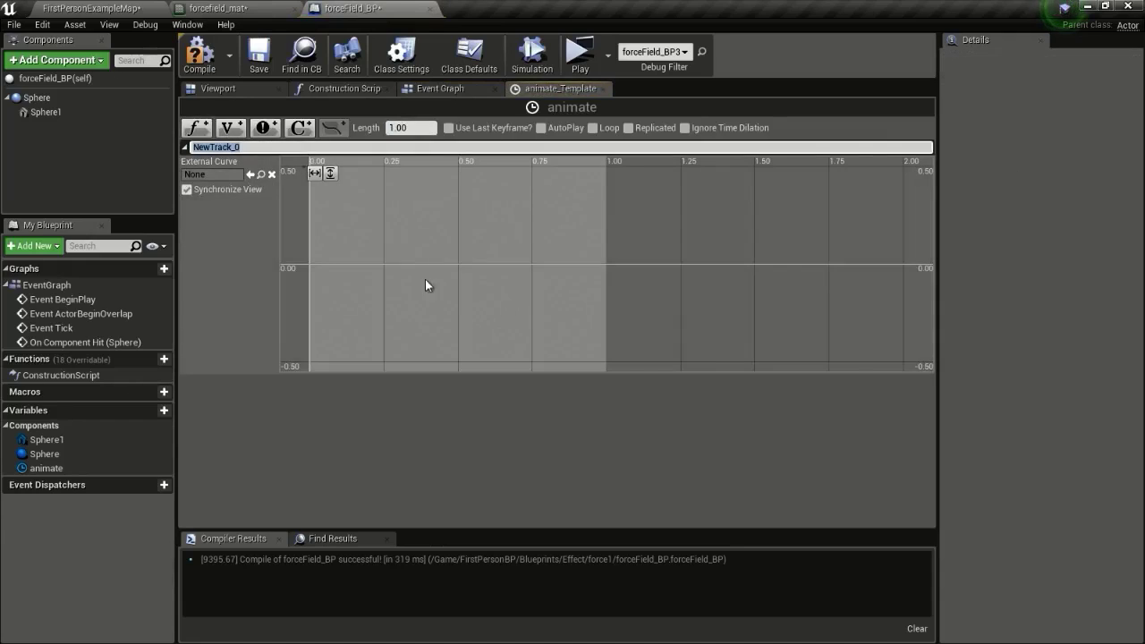
click(312, 272)
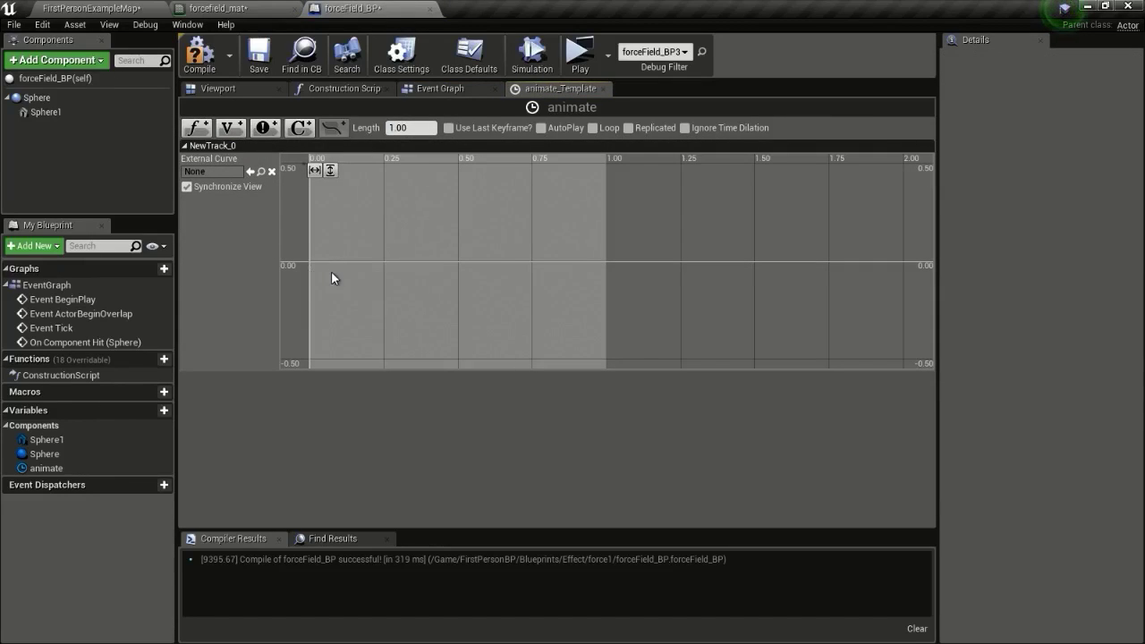
shift+click(315, 264)
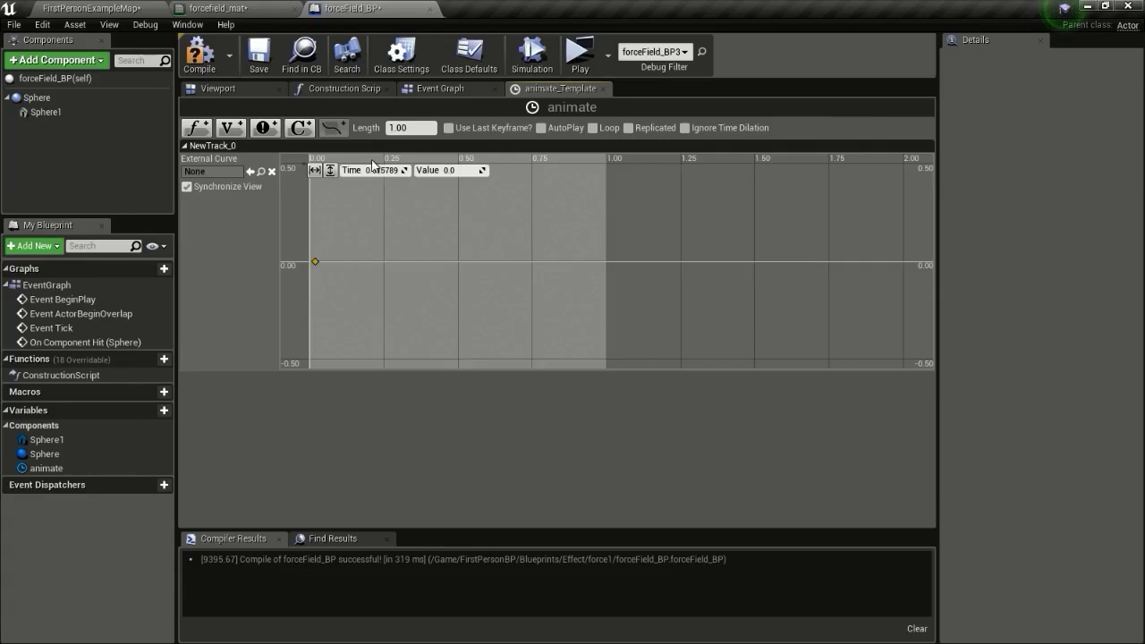
text(0)
key(Tab)
Add a second key to the float track at time 0.5 with value 0.5.
shift+click(385, 260)
text(0.5)
key(Return)
text(.5)
key(Return)
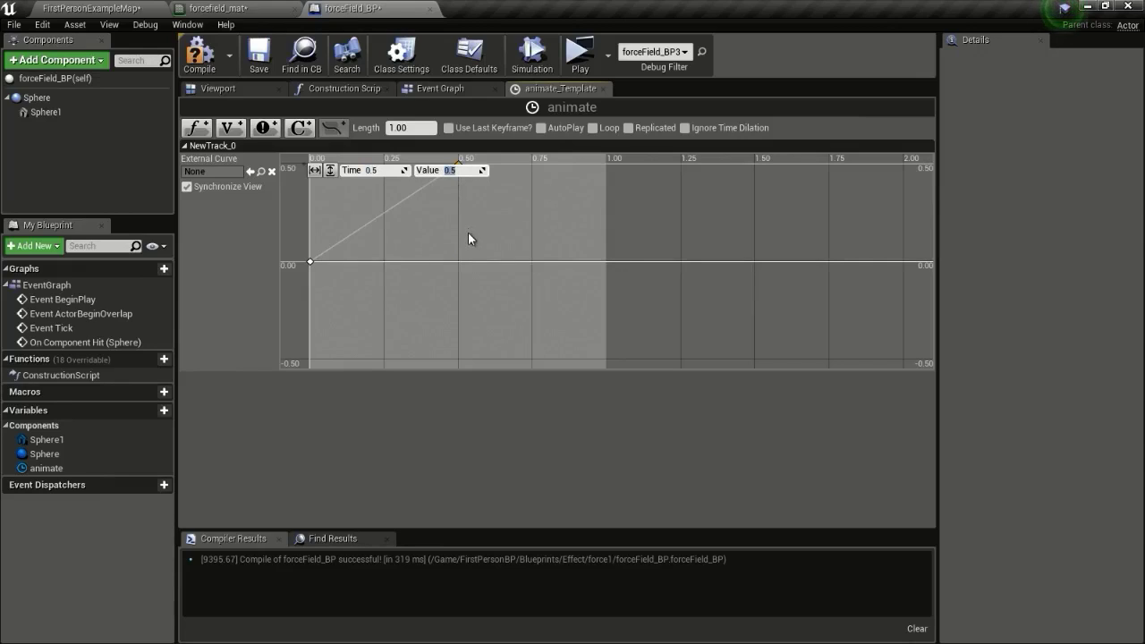
Add a third key to the float track at time 1.0 with value 0 and fit the curve vertically.
shift+click(531, 261)
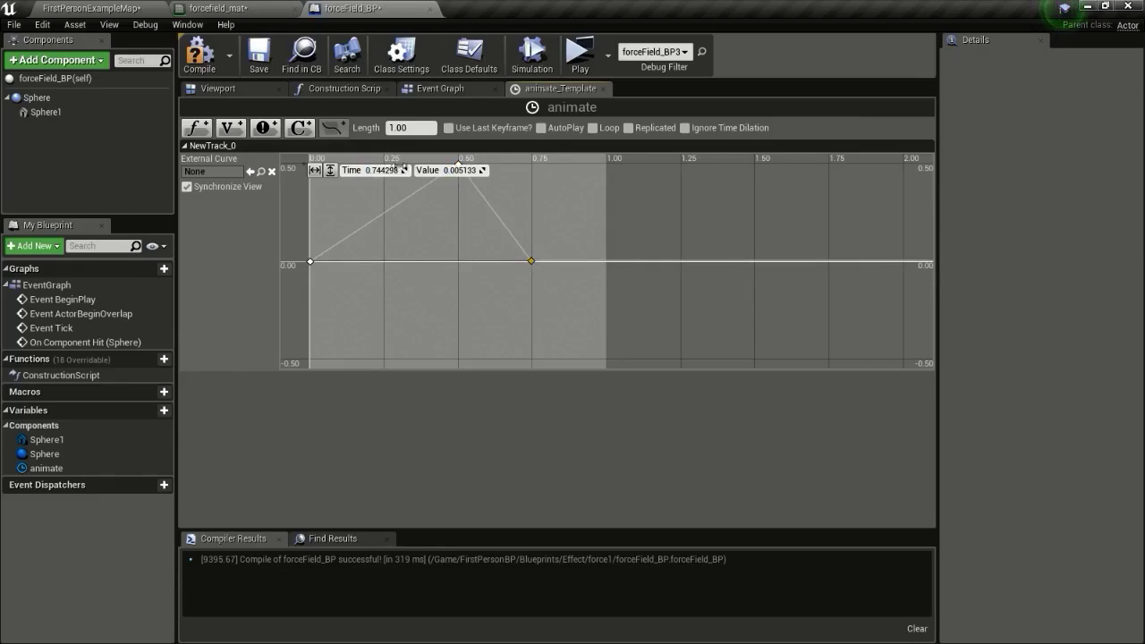
text(1.0)
key(Tab)
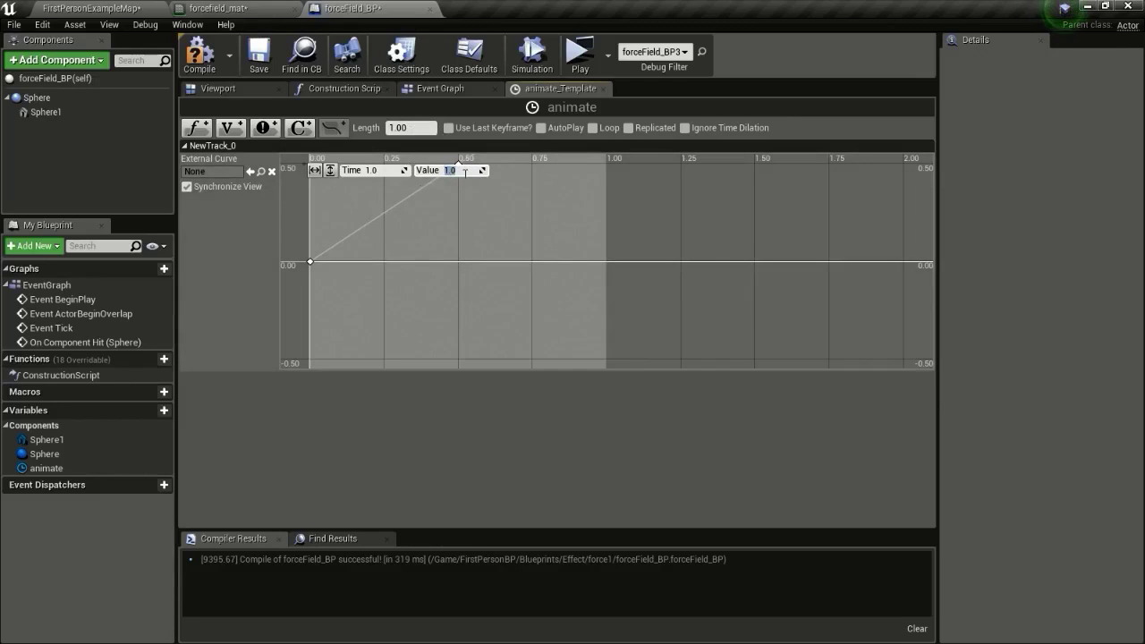
text(0)
key(Return)
scroll(513, 243, down, 2)
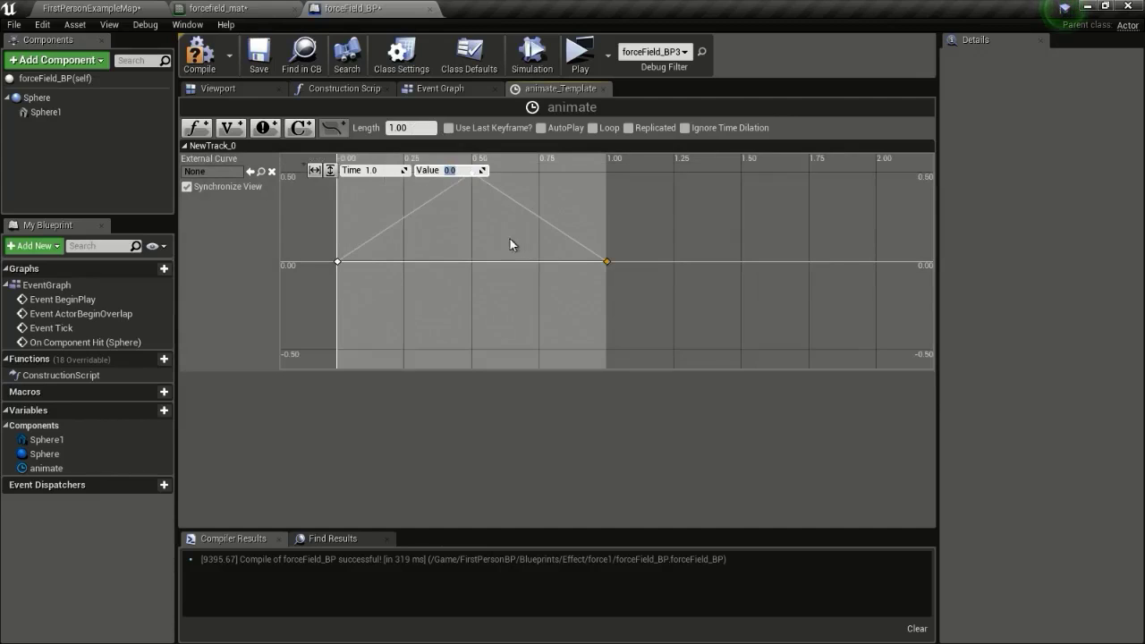
click(331, 170)
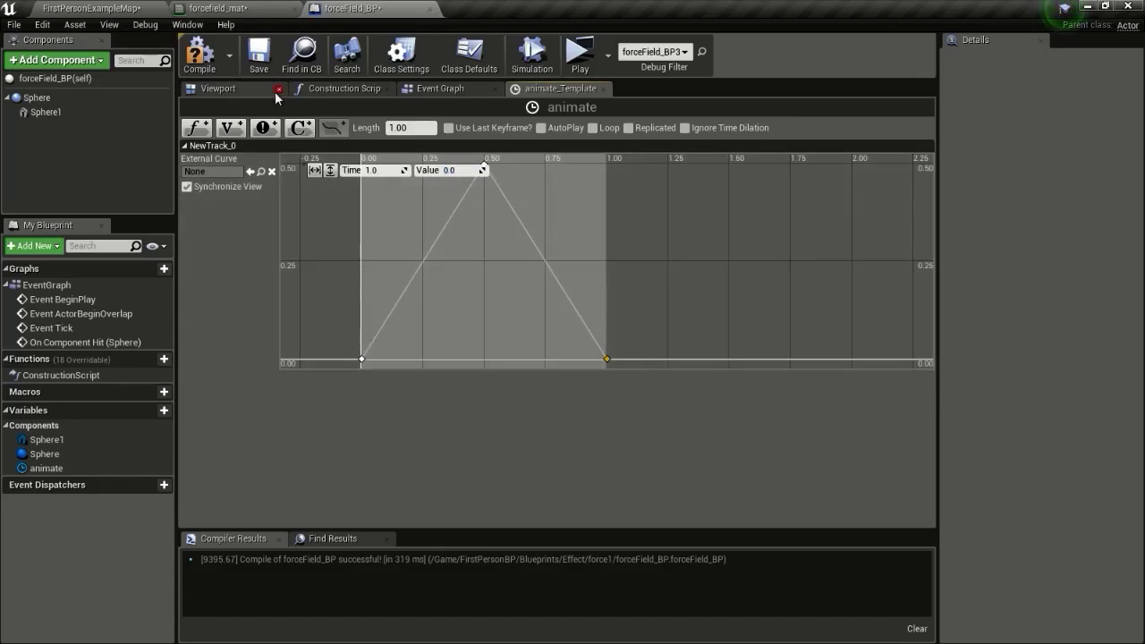
Compile forceField_BP and run a brief play test of the force field.
click(200, 53)
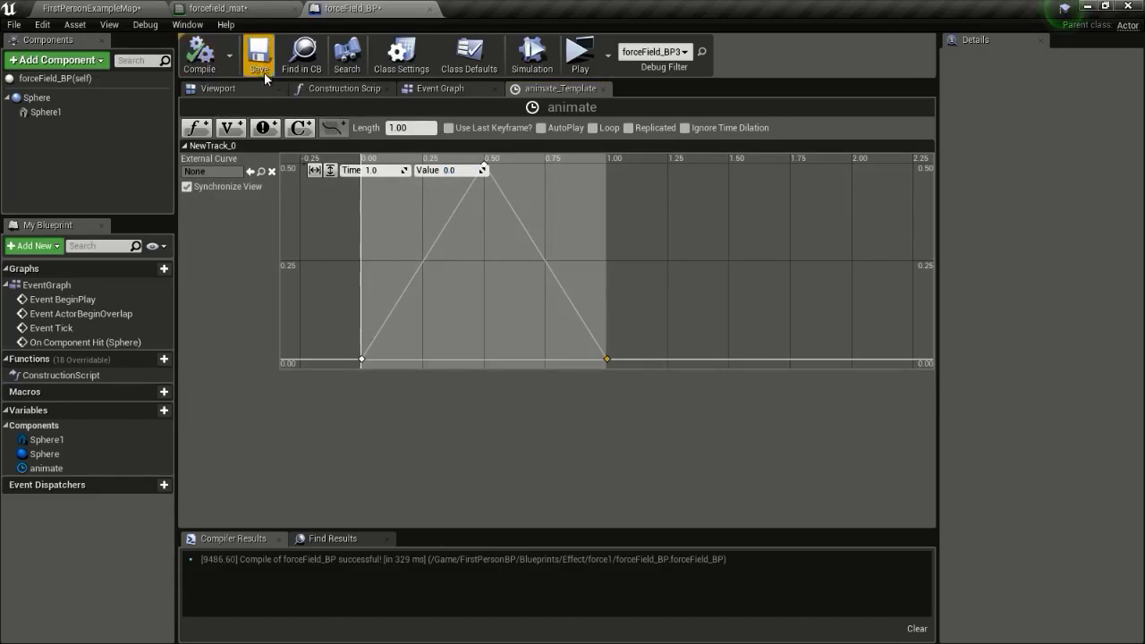
click(579, 52)
click(578, 349)
key(Escape)
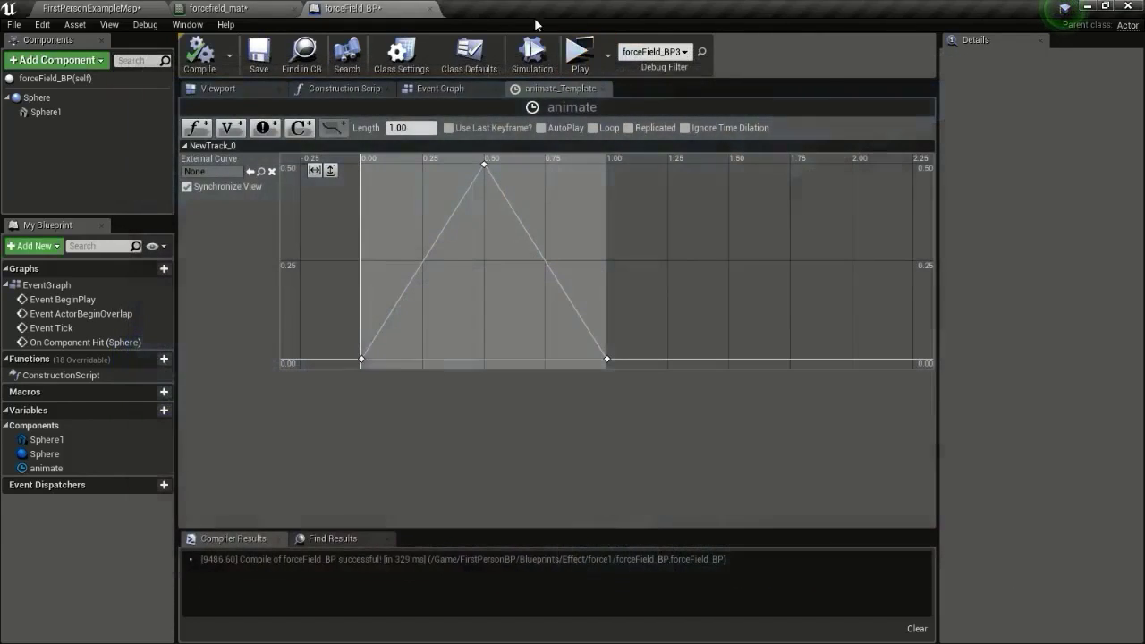
Reposition Set Scalar Parameter Value in the Event Graph to leave space between it and the animate timeline.
click(454, 91)
right_drag(778, 239, 620, 268)
drag(723, 215, 735, 205)
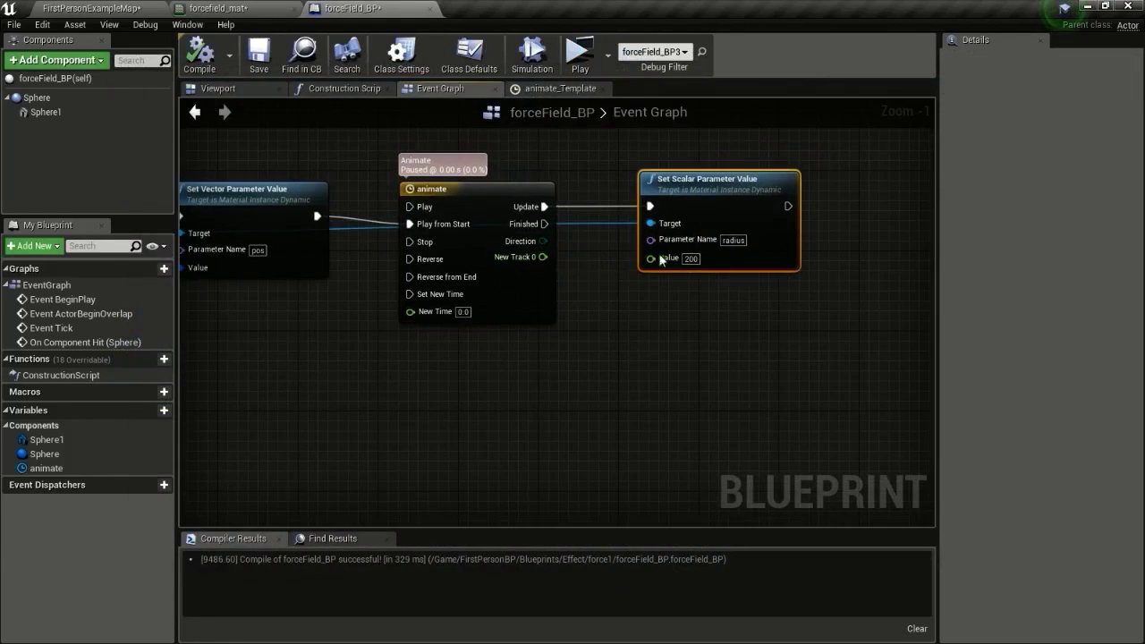
scroll(673, 279, up, 1)
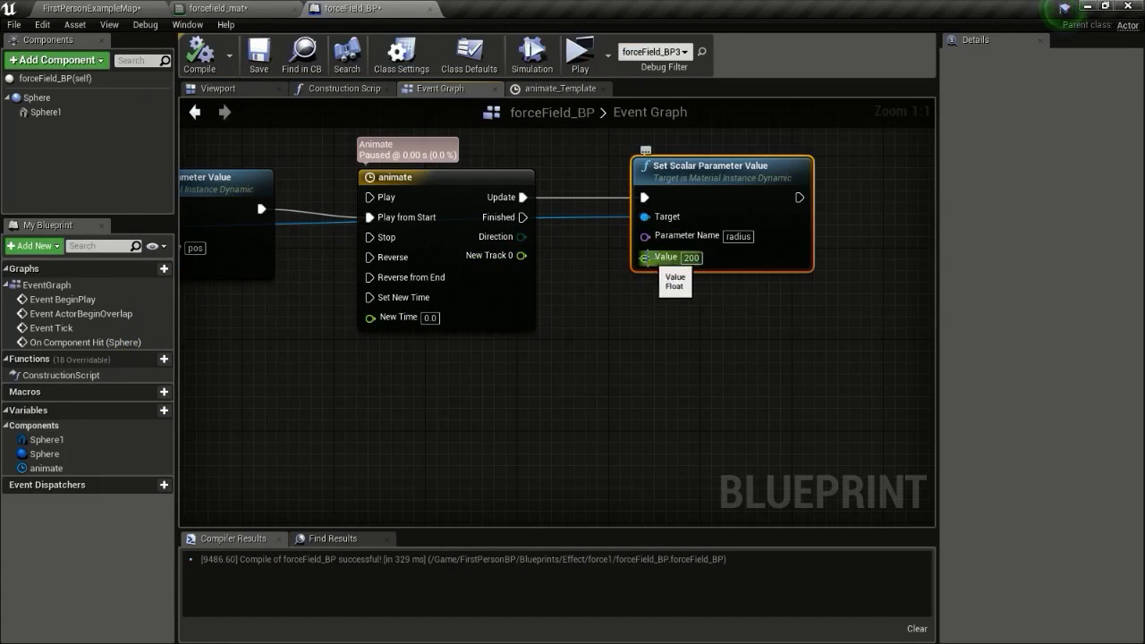
drag(761, 188, 796, 176)
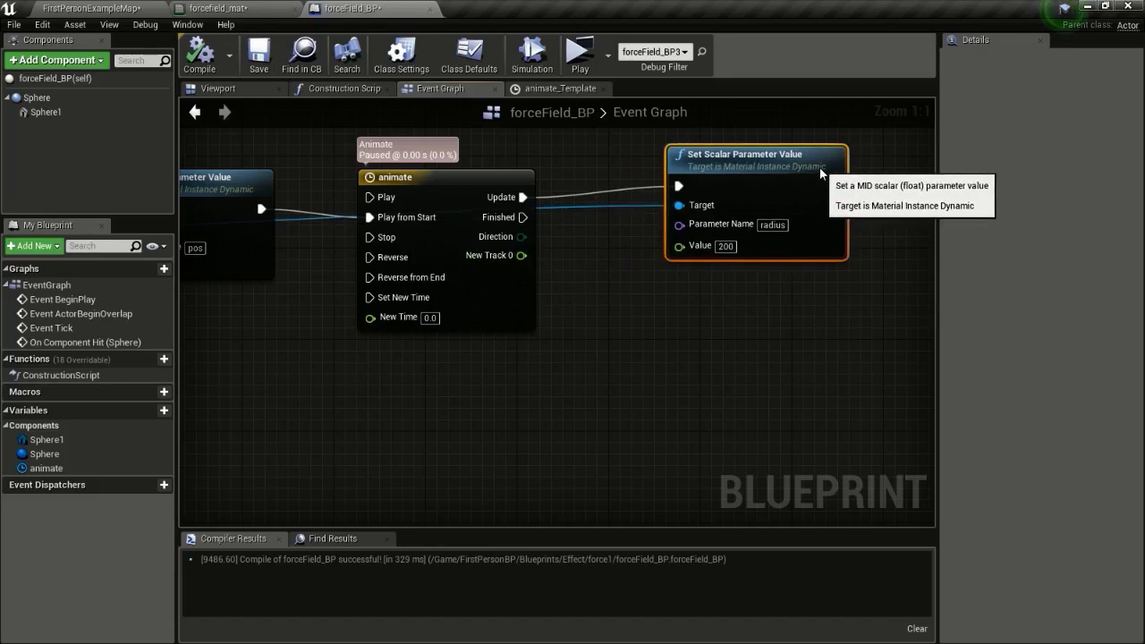
Multiply the animate timeline's New Track 0 output by 200 and connect the result to Set Scalar Parameter Value's Value.
drag(519, 257, 623, 290)
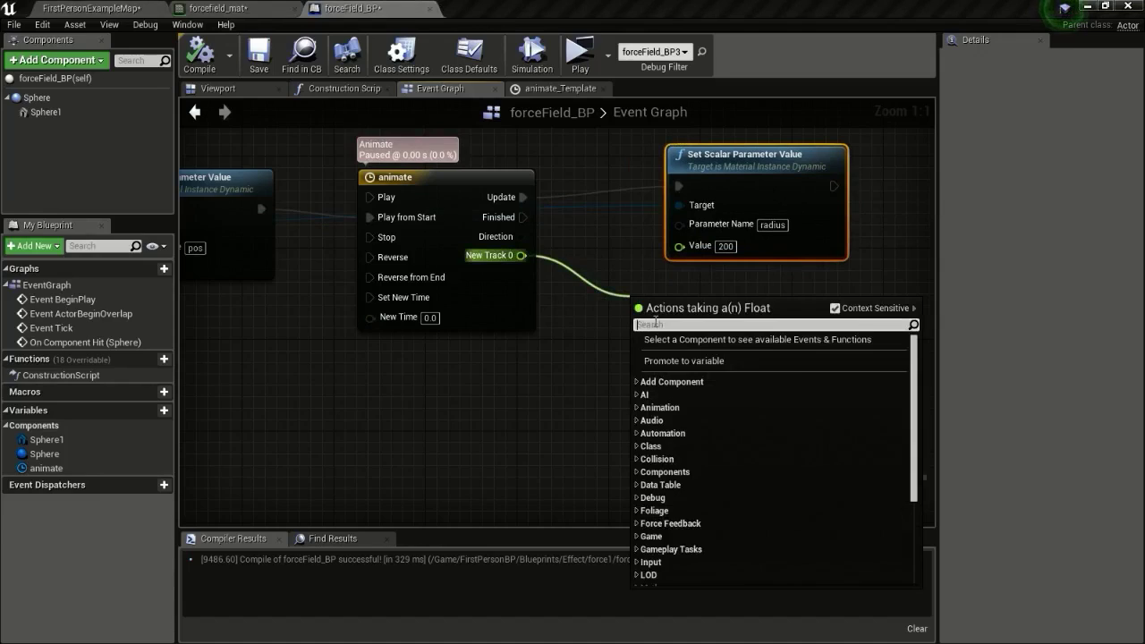
text(*)
click(704, 394)
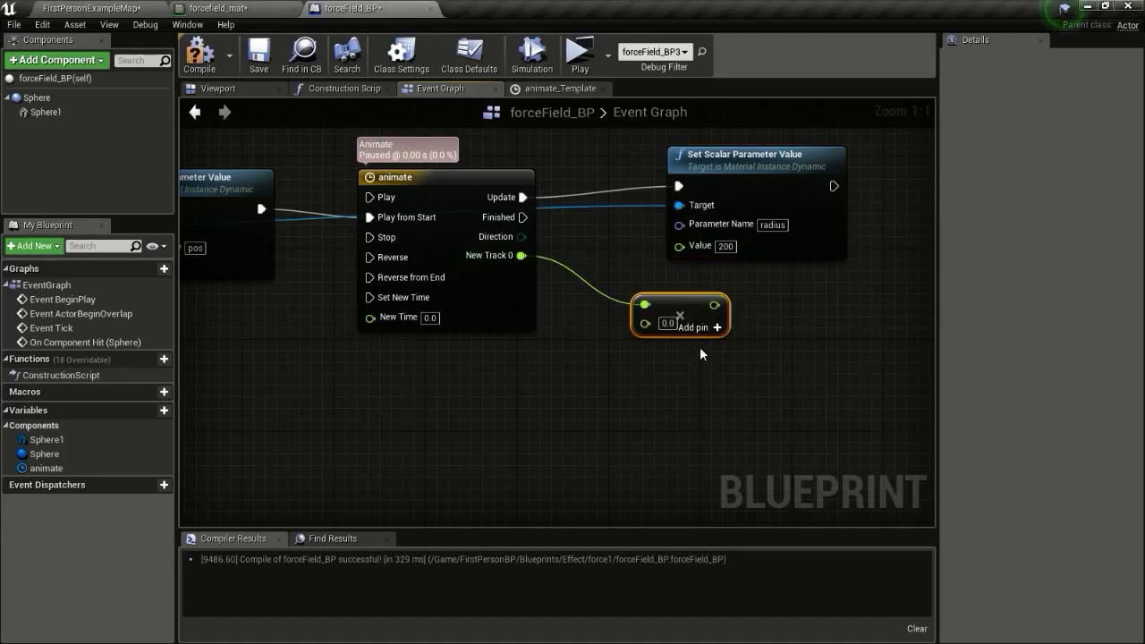
drag(716, 306, 682, 247)
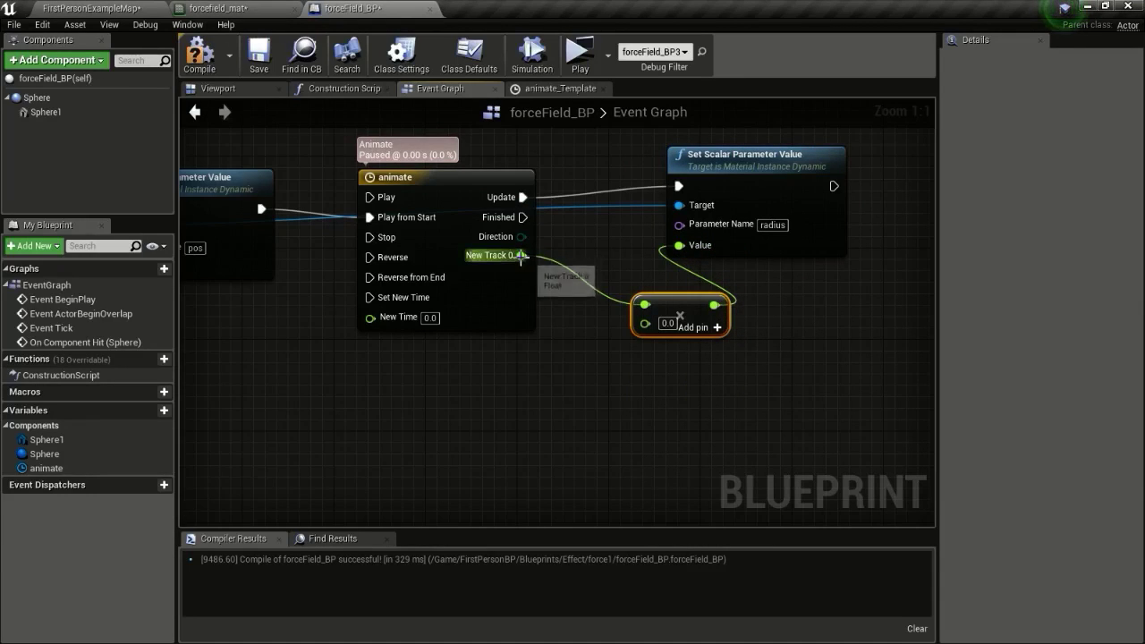
text(00)
key(Return)
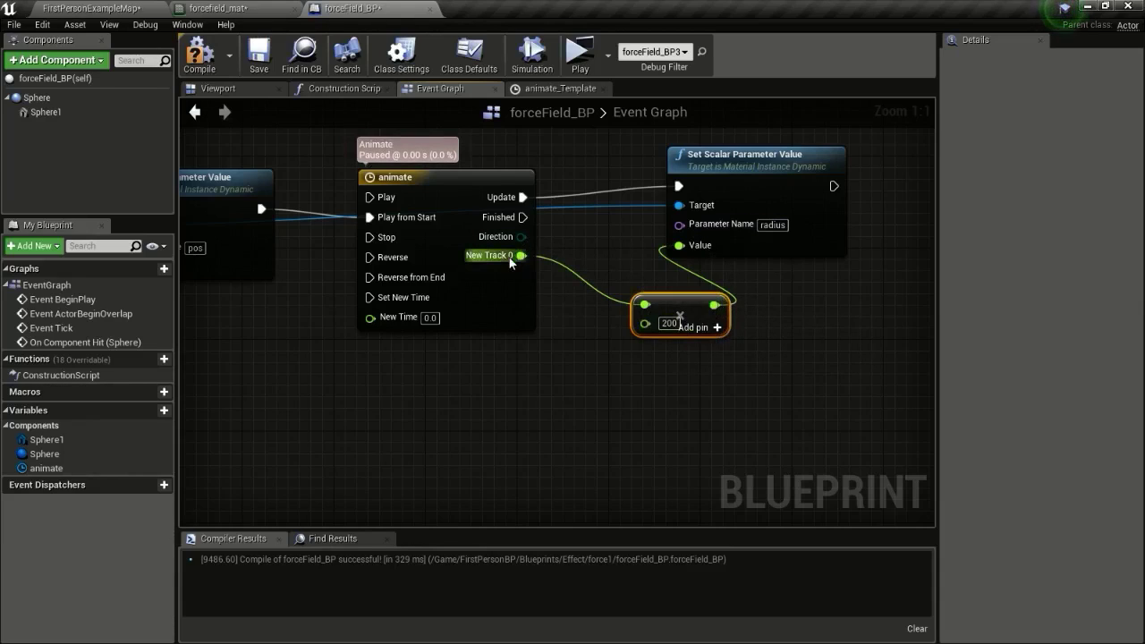
drag(688, 309, 652, 309)
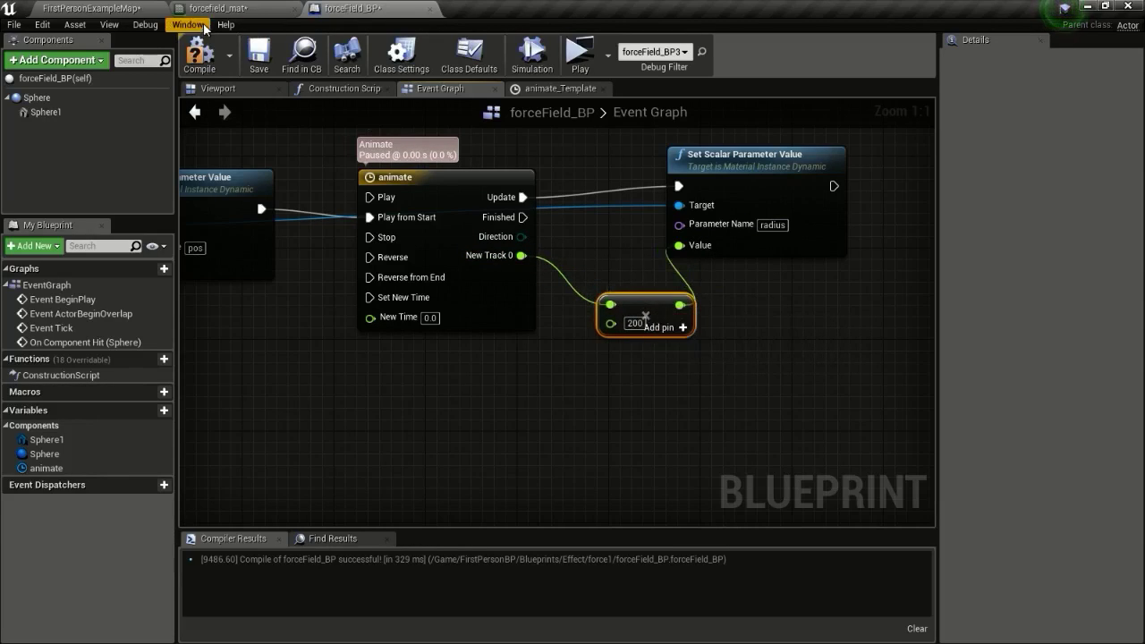
Compile forceField_BP and play the level, shooting the dome repeatedly to test the animated hit radius.
key(F7)
click(581, 61)
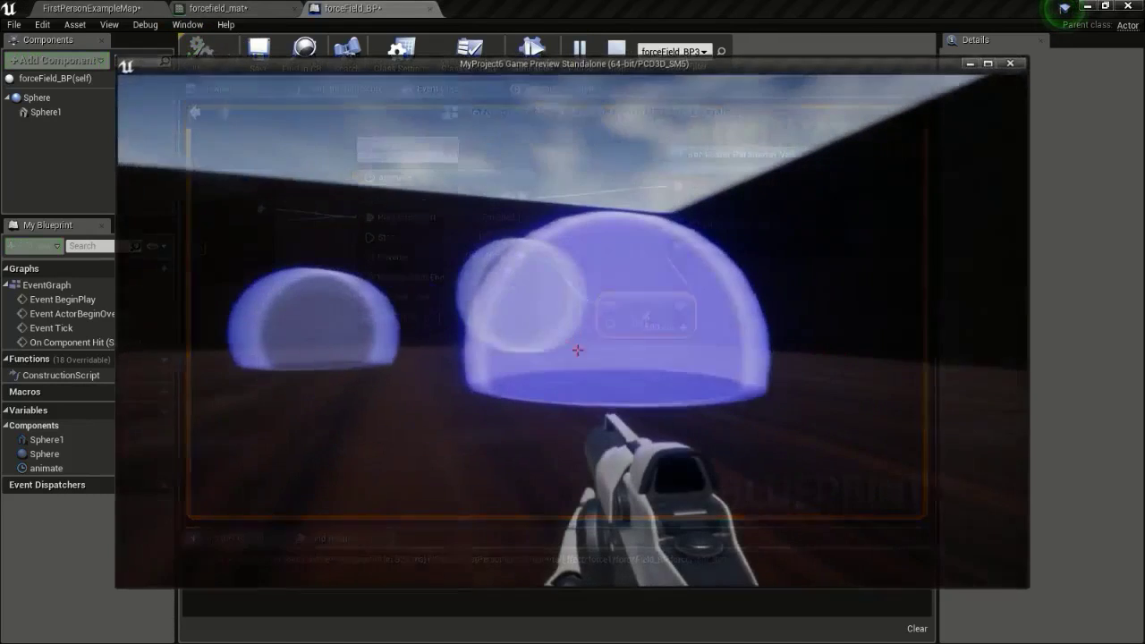
click(577, 351)
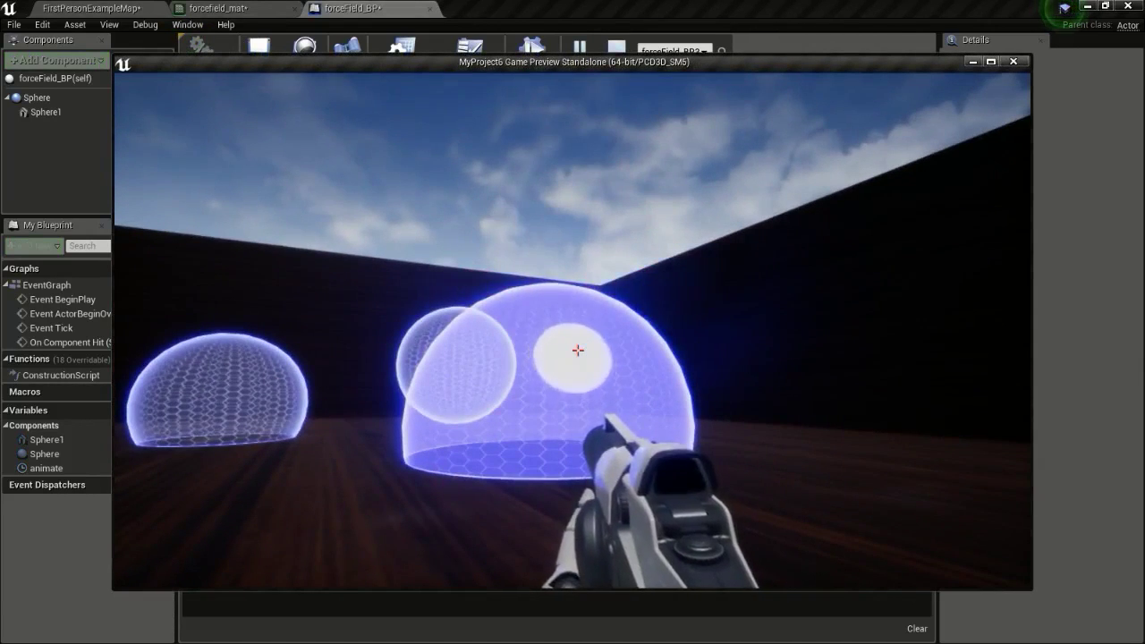
click(578, 351)
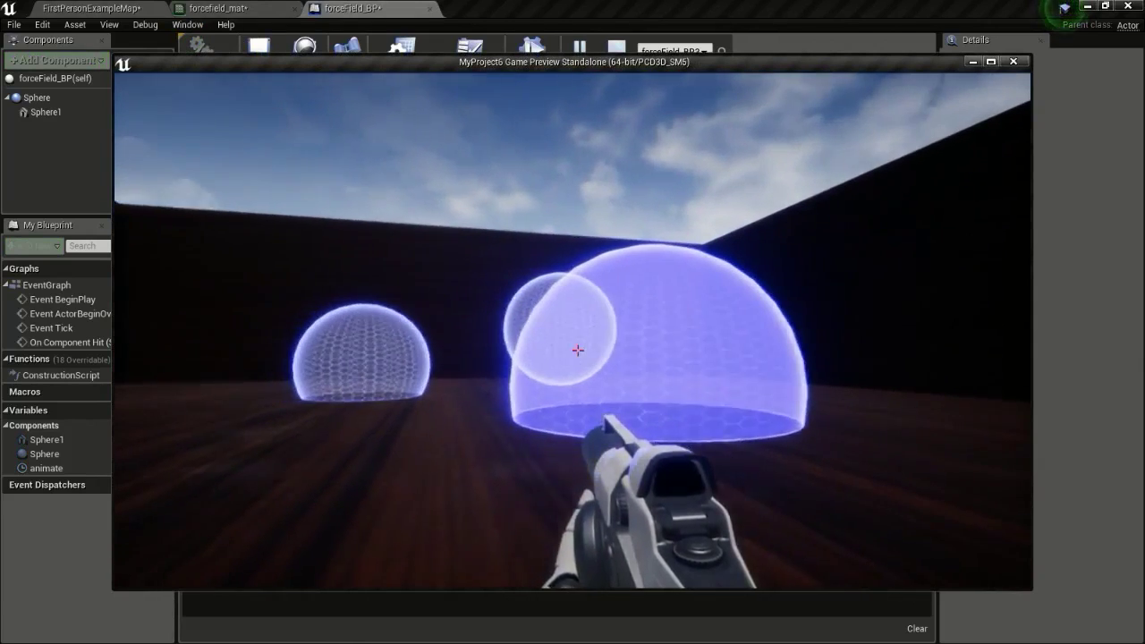
click(578, 351)
click(578, 351)
key(Escape)
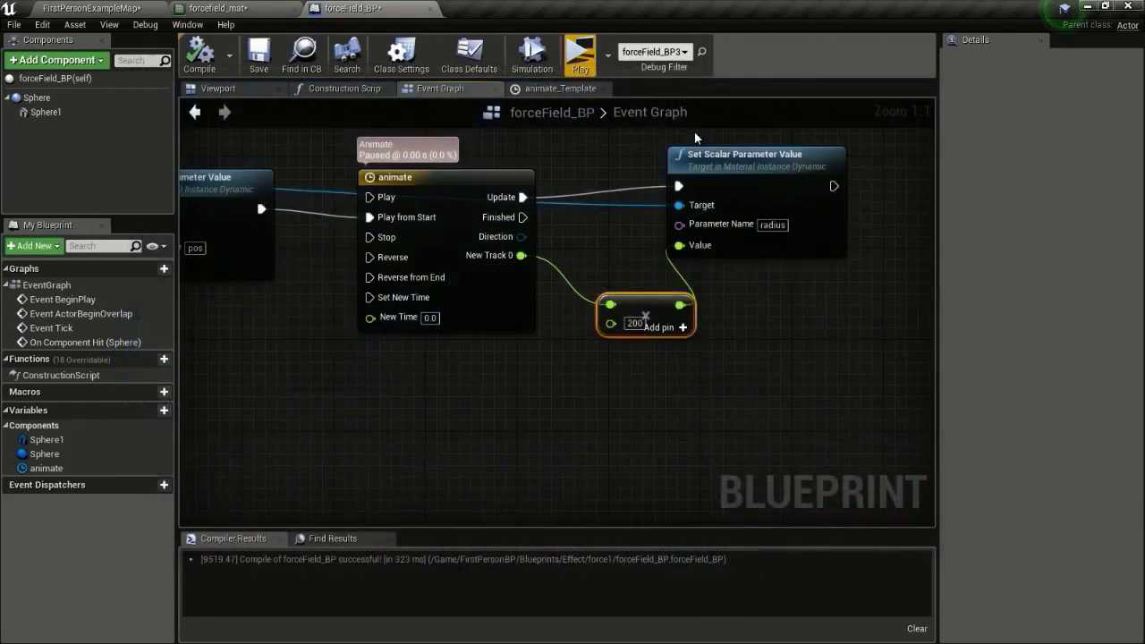
In the animate timeline, smooth the key on the curve's rising slope and move it to about time 0.10, value 0.27.
double_click(512, 185)
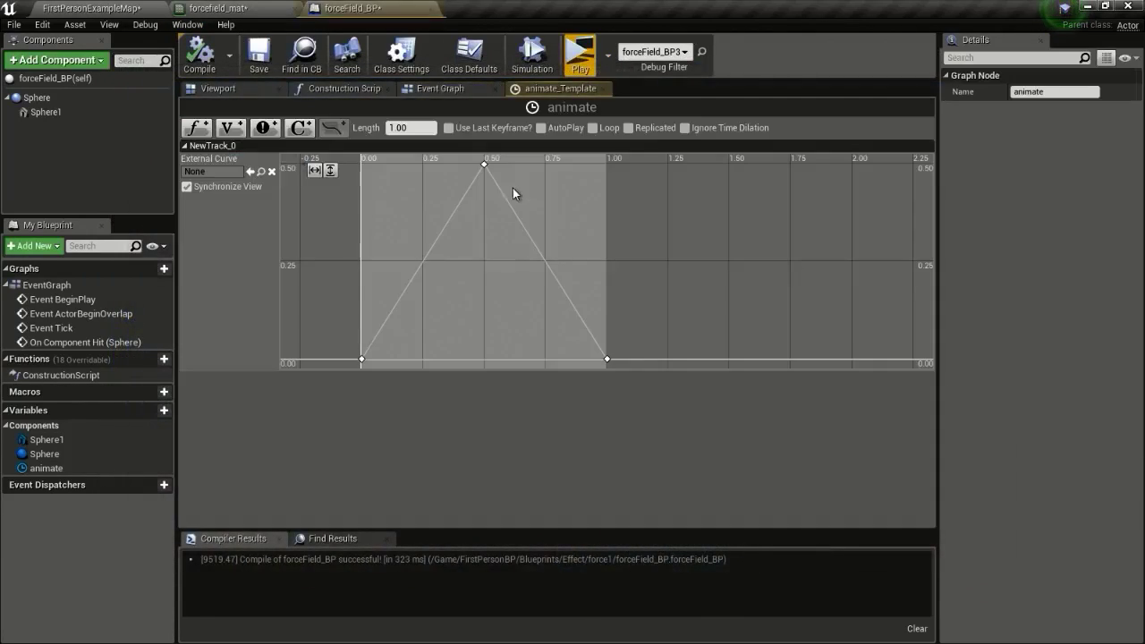
shift+click(545, 261)
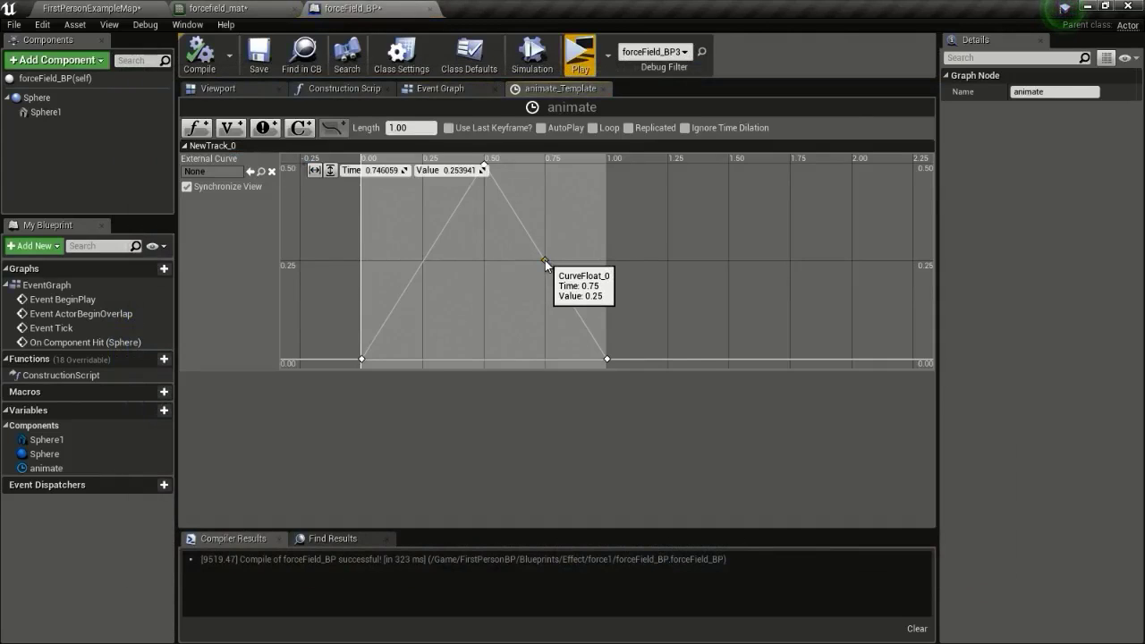
right_click(417, 273)
click(424, 291)
drag(416, 272, 387, 255)
Smooth the key on the curve's falling slope and move it to about time 0.66, value 0.42.
shift+click(547, 262)
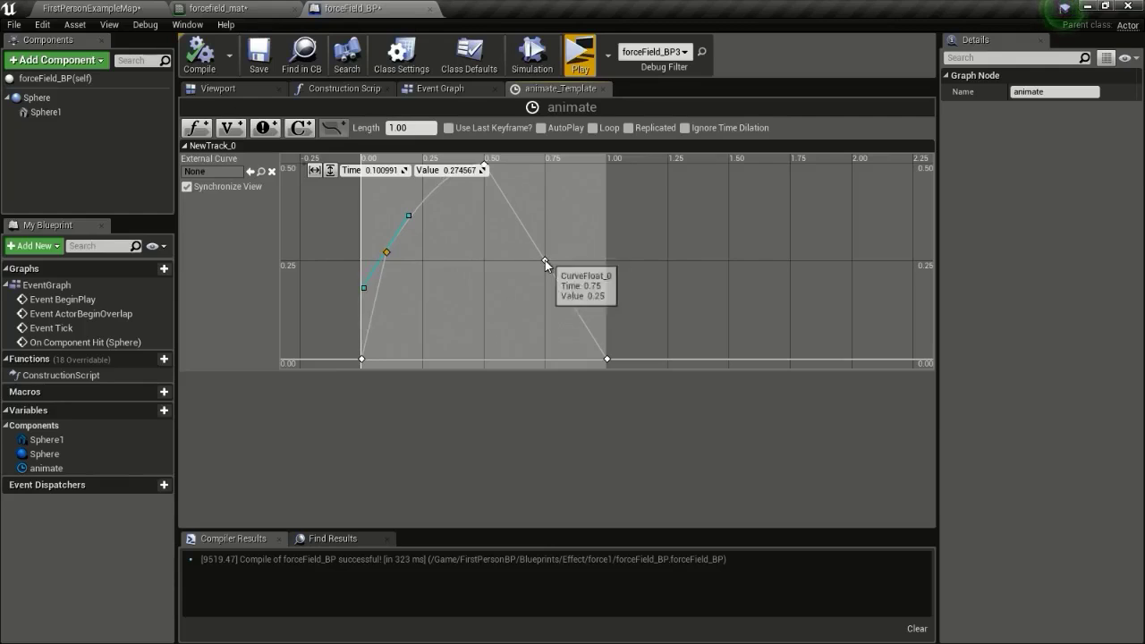
right_click(546, 260)
click(596, 294)
drag(552, 261, 526, 199)
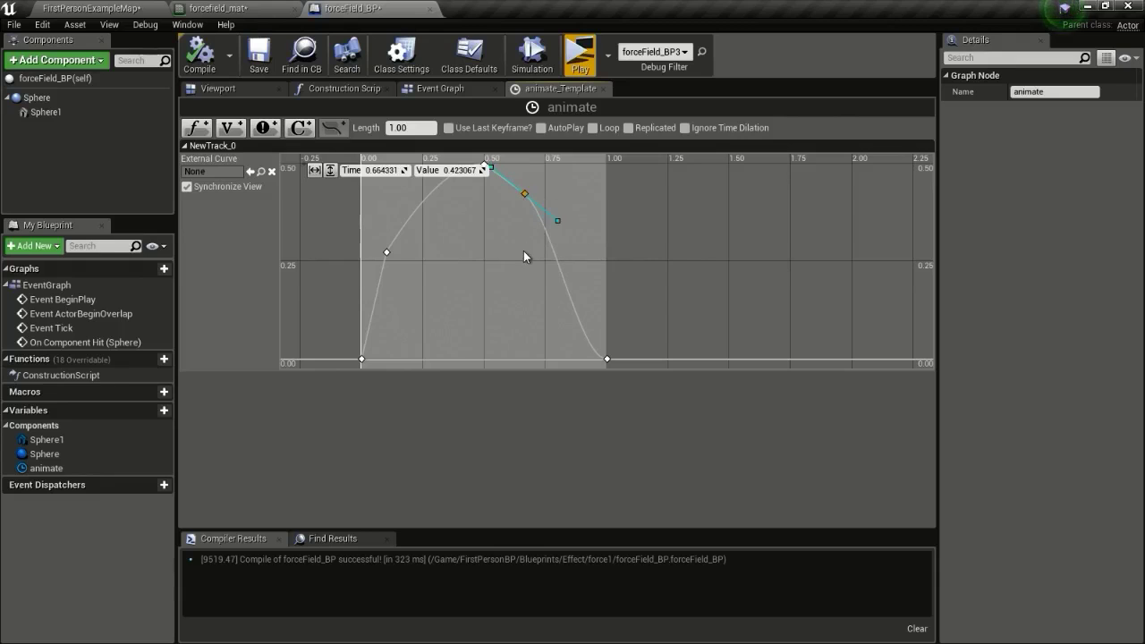
Run the game preview and shoot the large force field dome to check the timing of the impact animation.
click(582, 55)
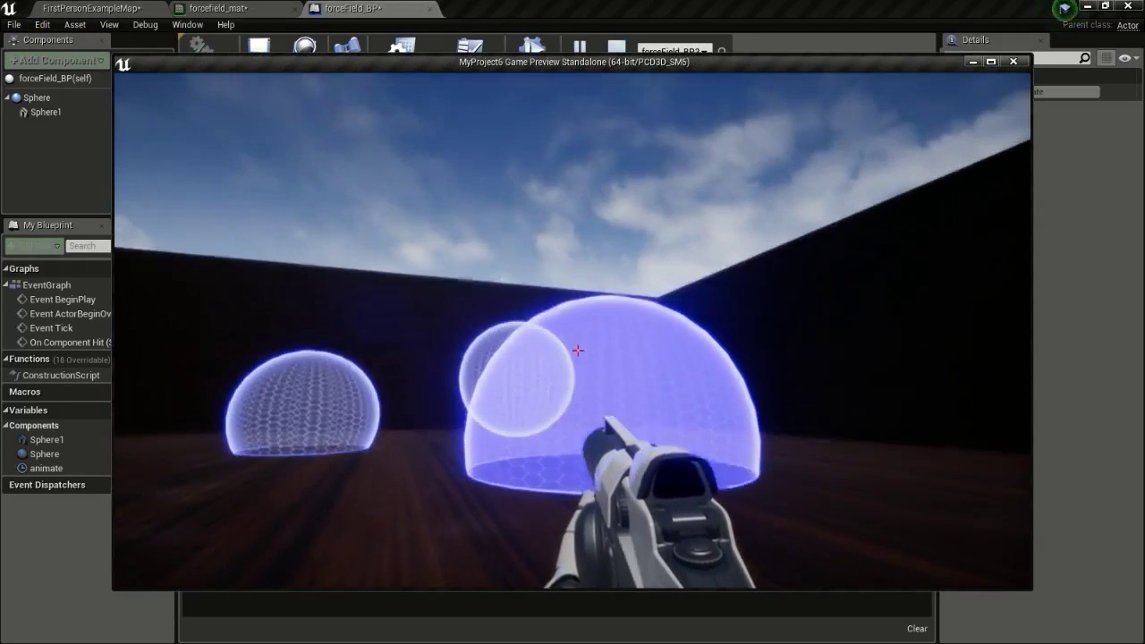
click(578, 351)
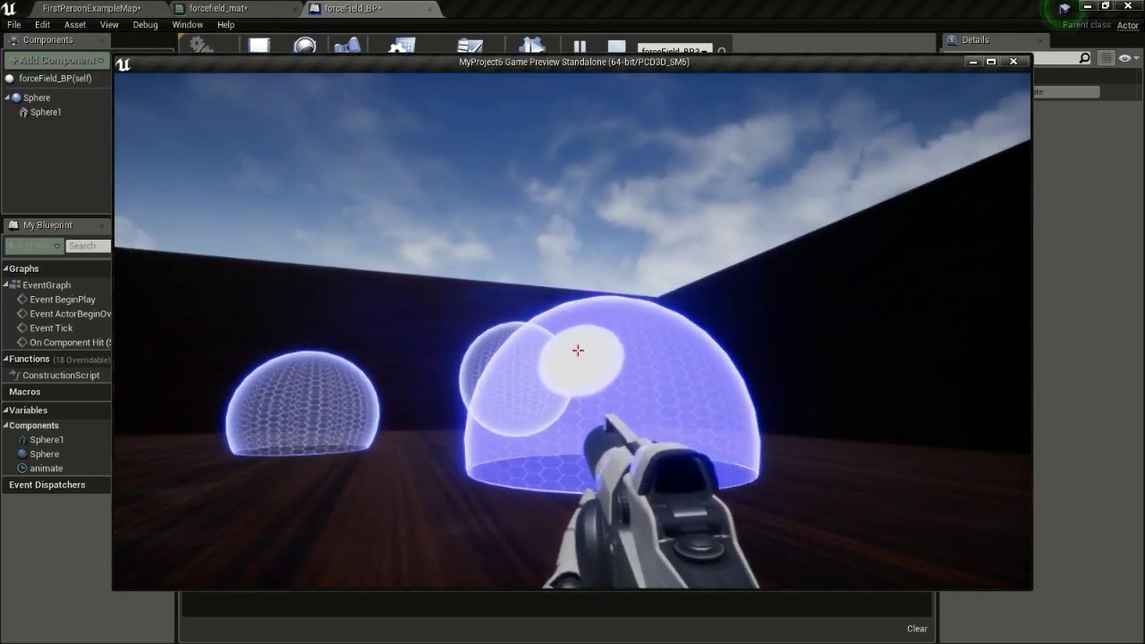
click(578, 351)
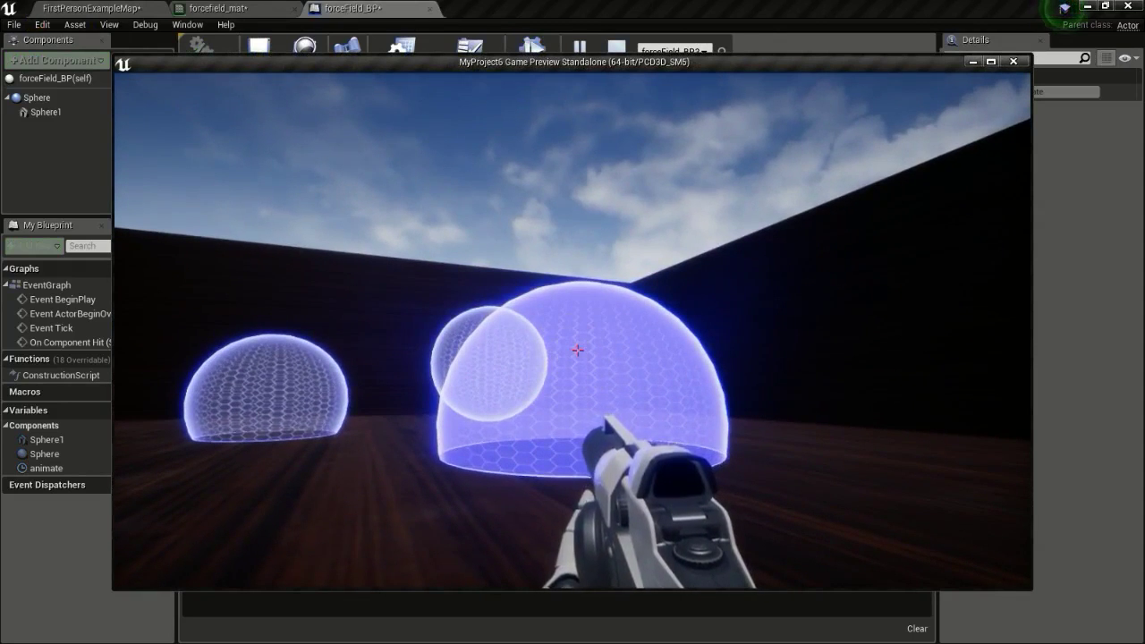
click(578, 350)
key(Escape)
In forcefield_mat, insert a Sine node between the SphereMask output and the final Max node's B input, and apply the material changes.
click(284, 9)
right_drag(663, 238, 480, 391)
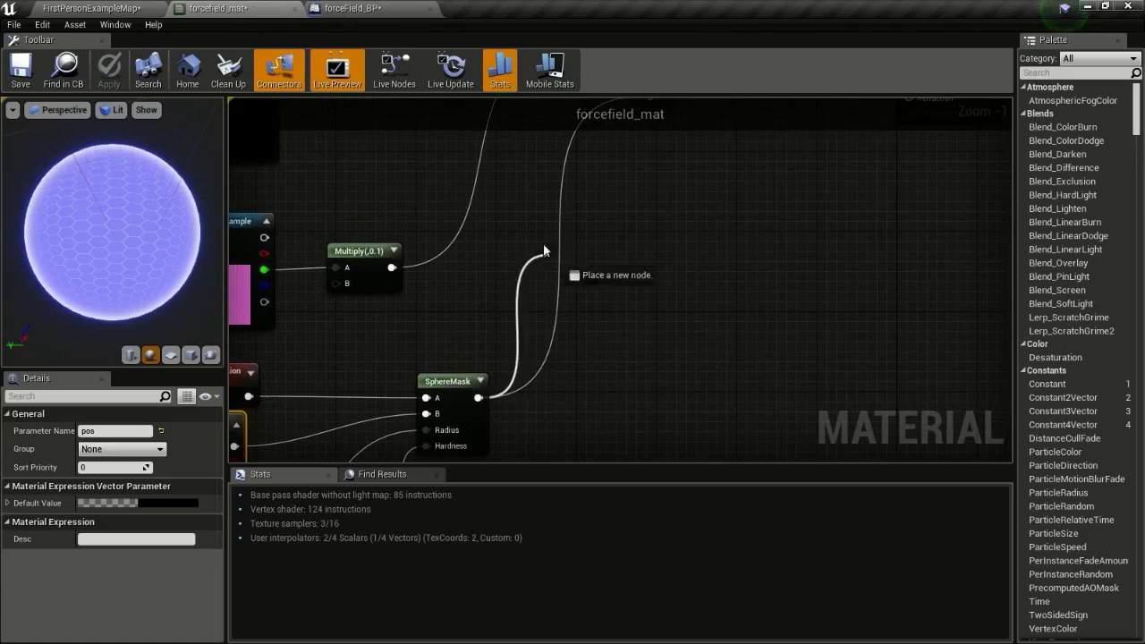
drag(551, 261, 538, 241)
text(sine)
key(Return)
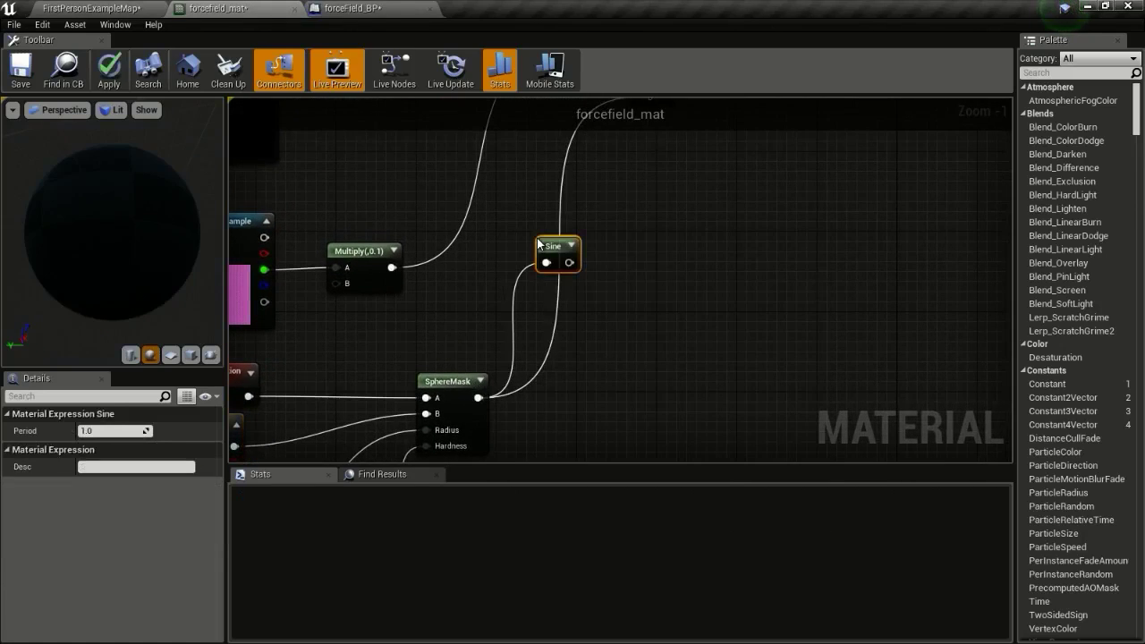
right_drag(665, 257, 635, 336)
drag(544, 339, 617, 174)
right_drag(618, 179, 666, 103)
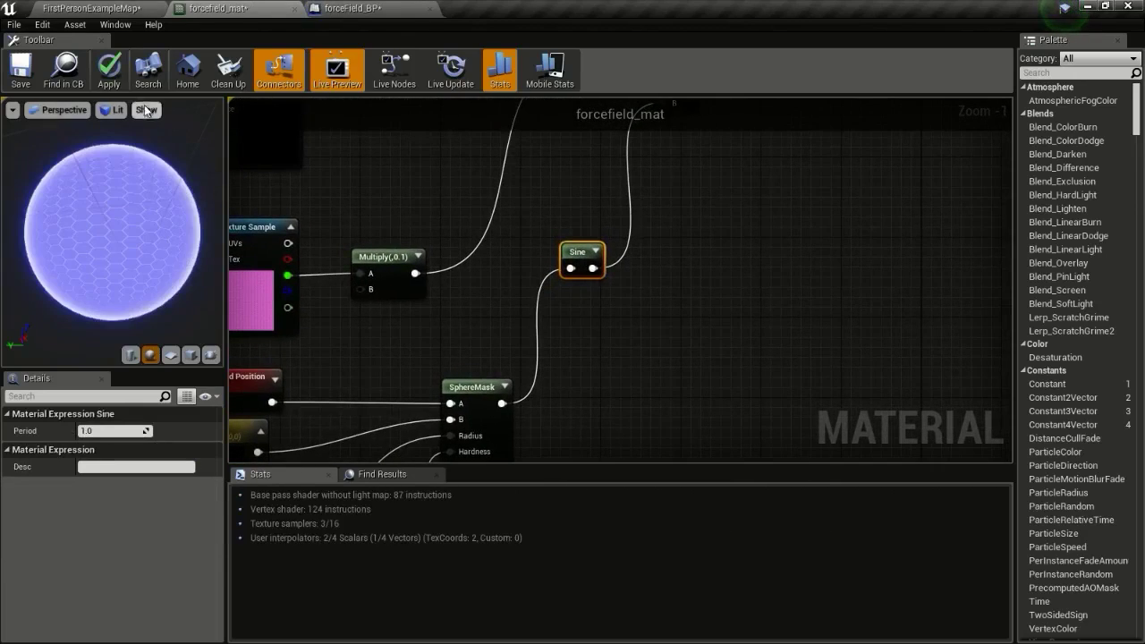
click(109, 70)
Play the FirstPersonExampleMap level and shoot the dome several times to examine the impact effect with the Sine node.
click(89, 8)
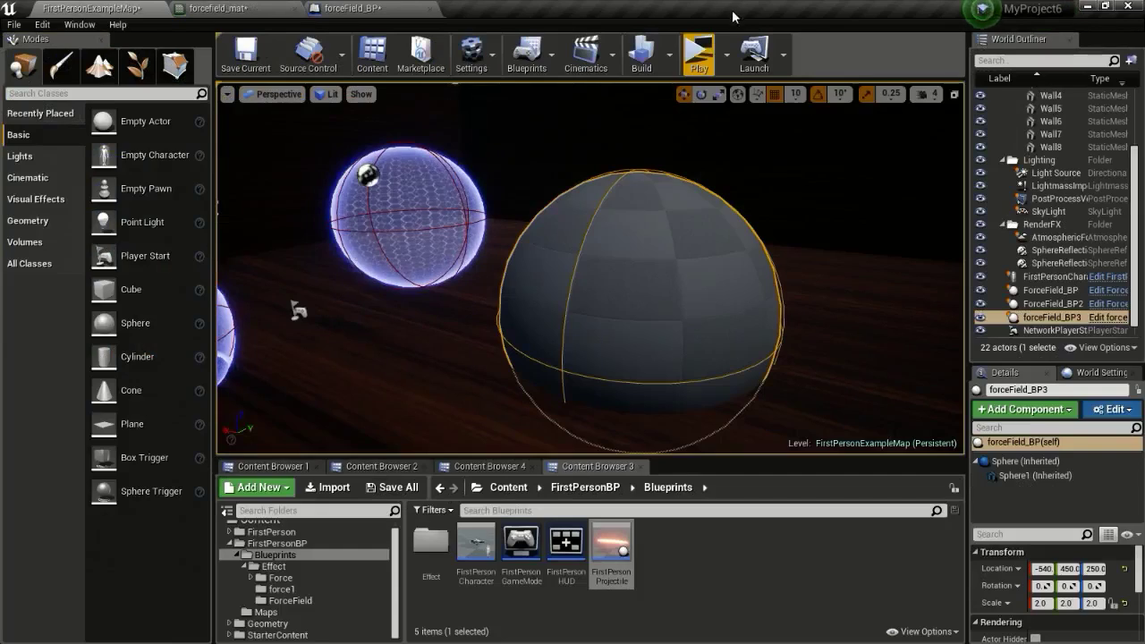
click(698, 55)
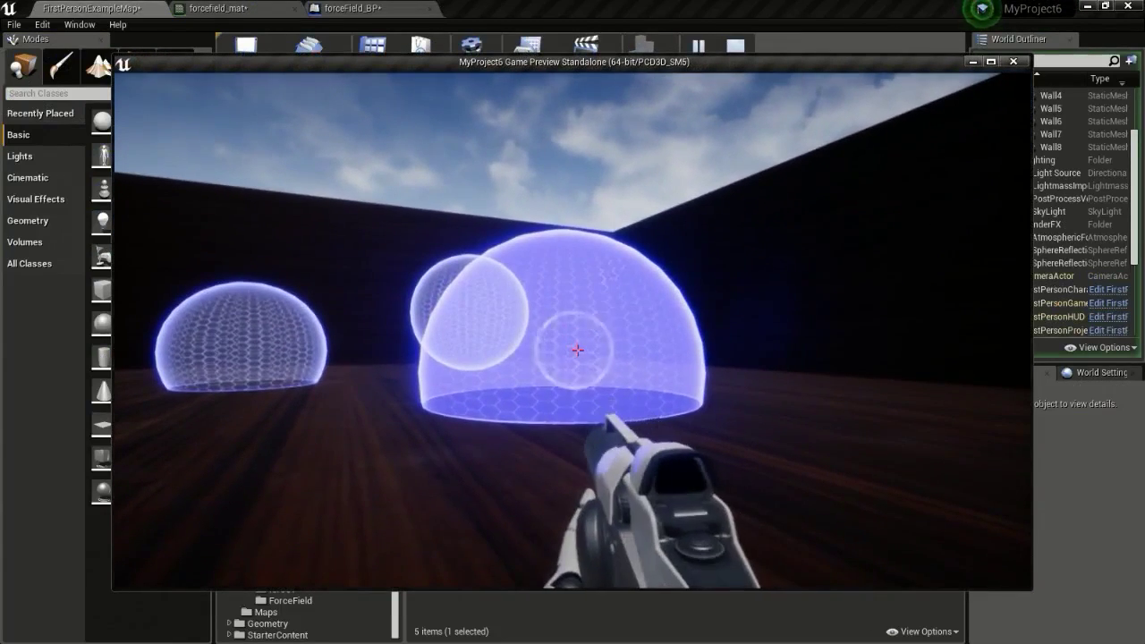
click(577, 350)
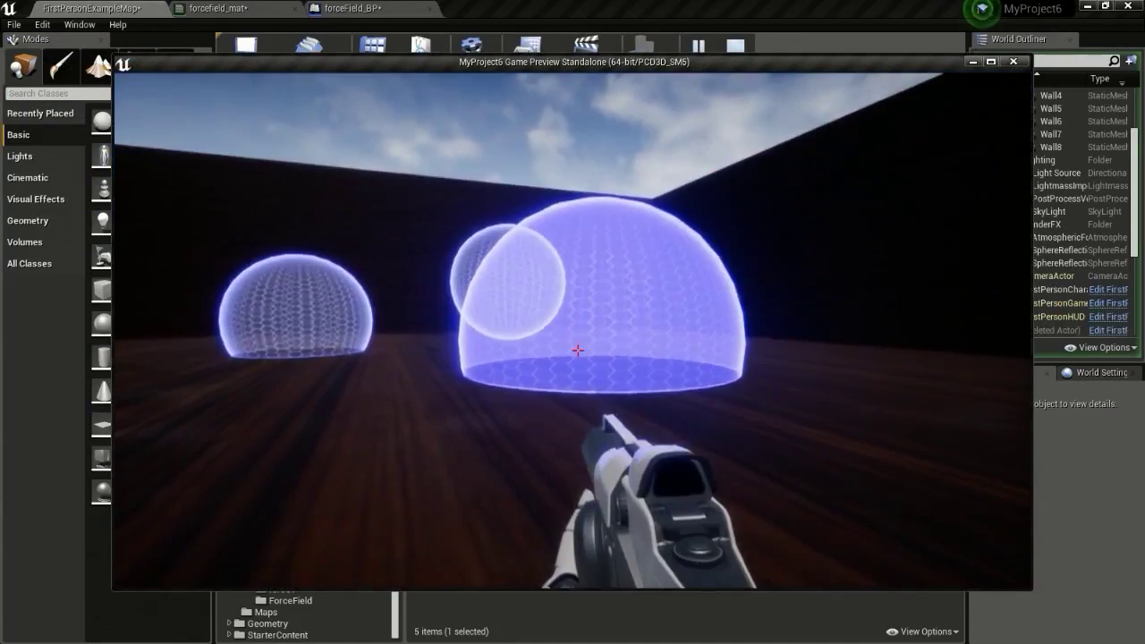
click(577, 350)
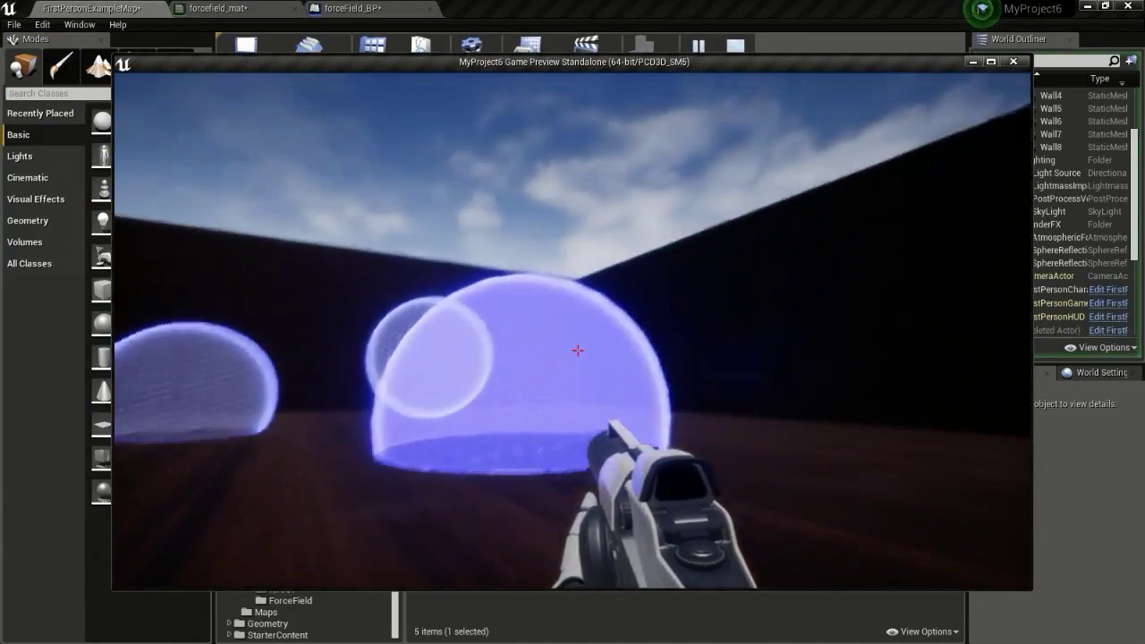
click(577, 350)
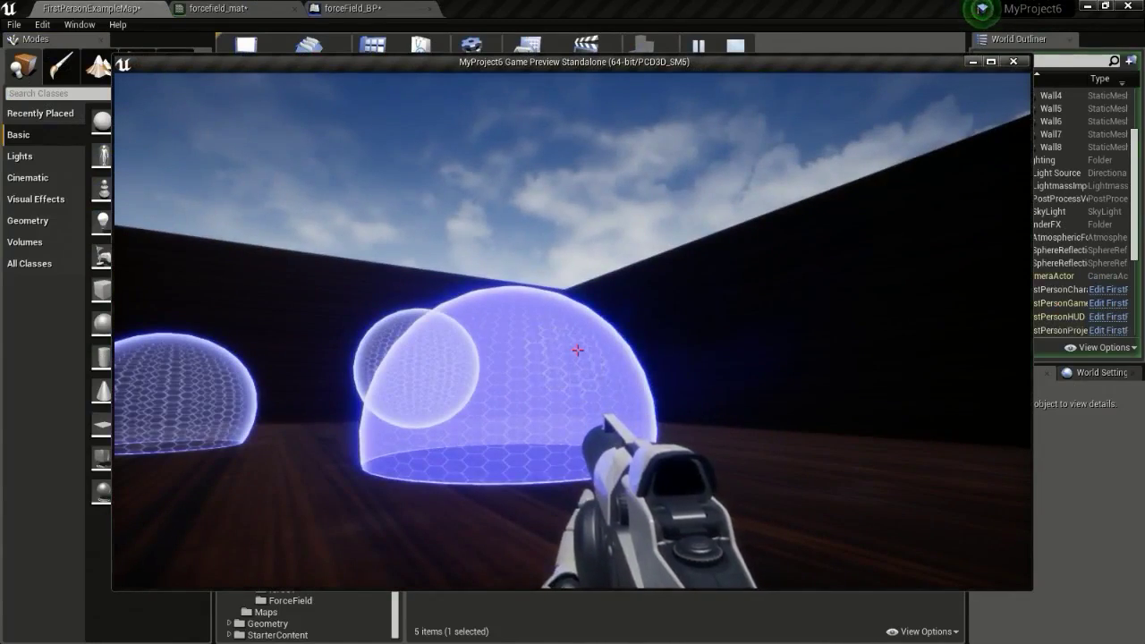
key(Escape)
Set the Sine node's Period to 0.5 in forcefield_mat and apply the material changes.
click(241, 8)
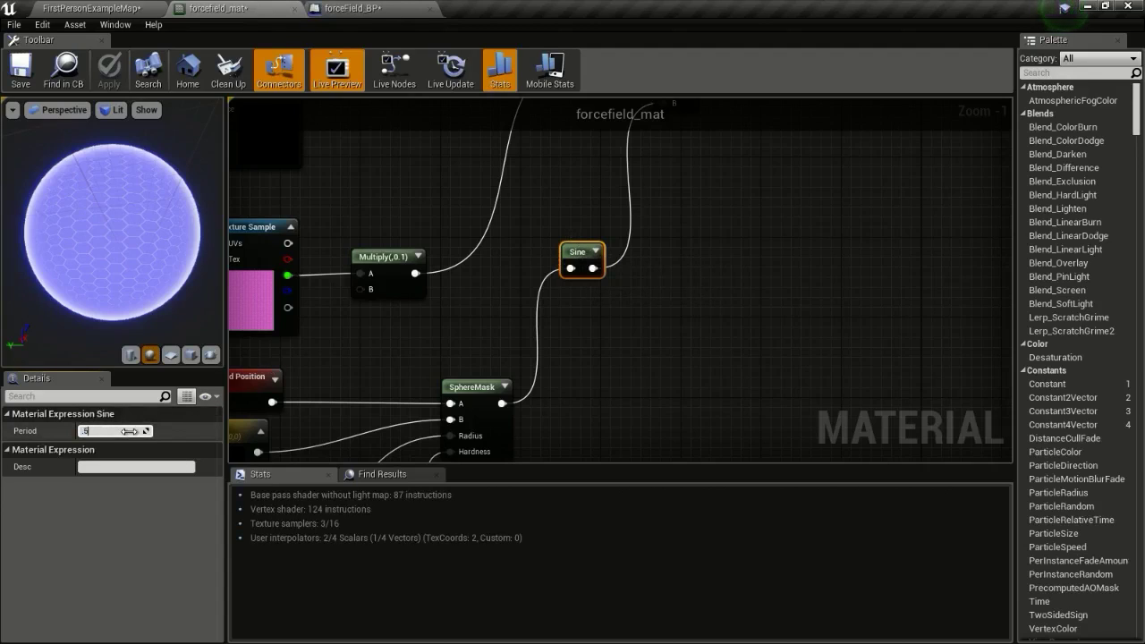
key(Return)
click(108, 70)
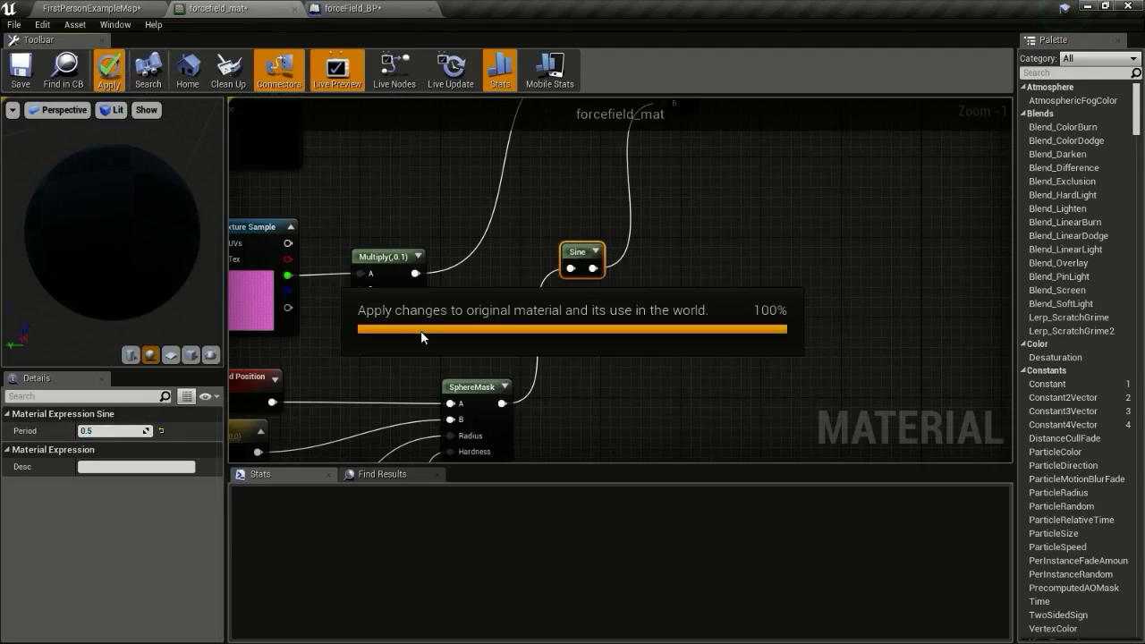
Play the level again, move around the dome and fire at it repeatedly to examine the impact rings.
click(90, 8)
click(699, 69)
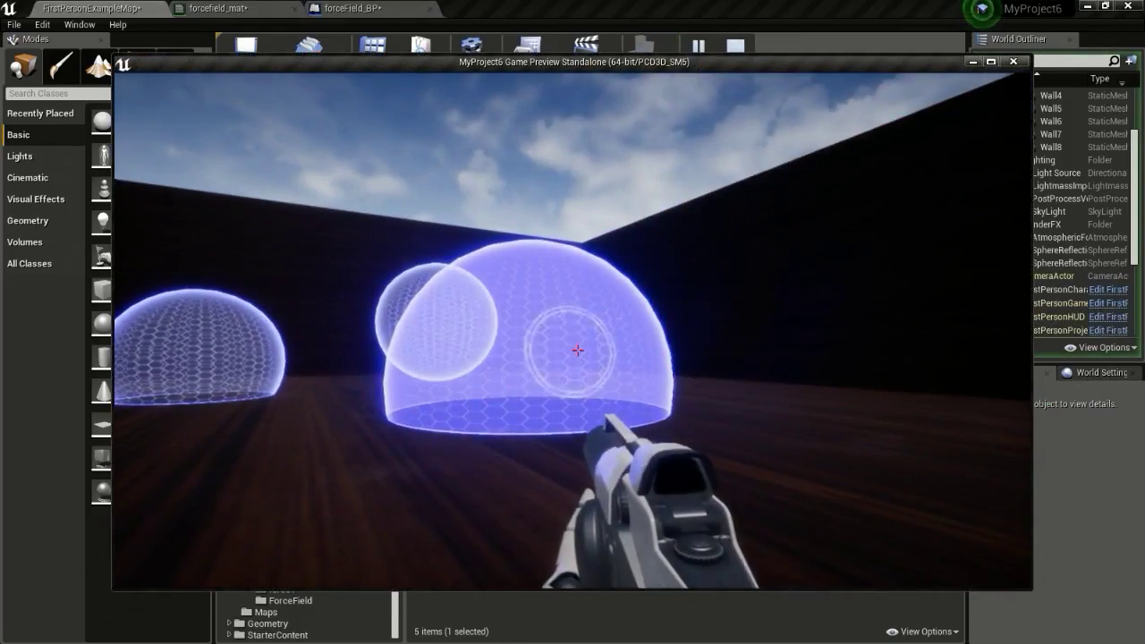
key(w)
key(a)
click(578, 350)
click(578, 351)
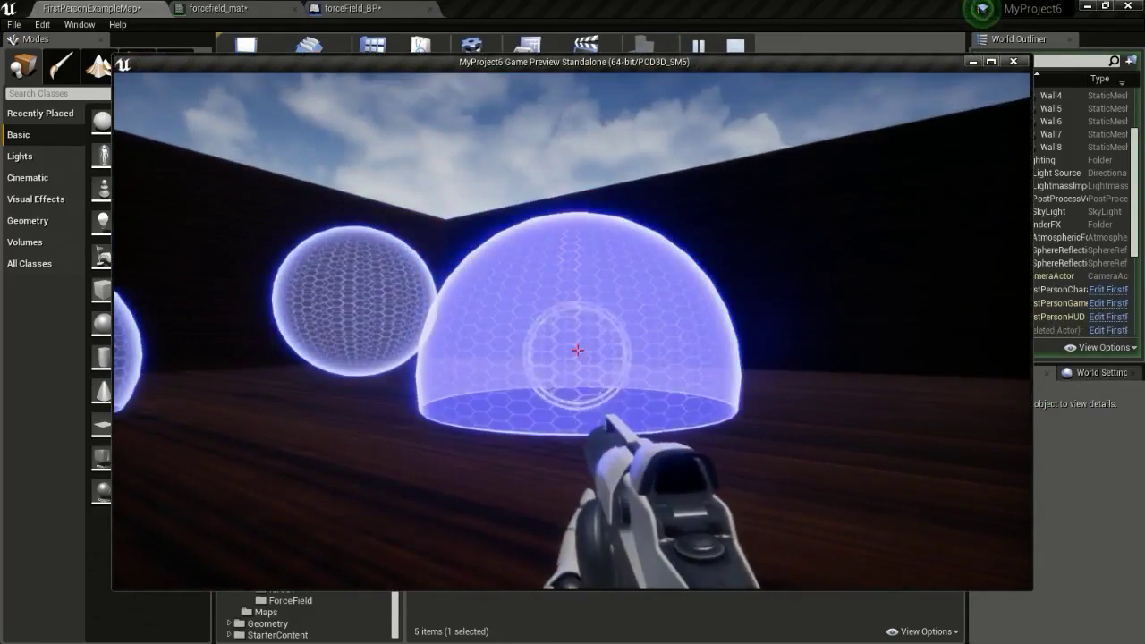
click(578, 351)
key(w)
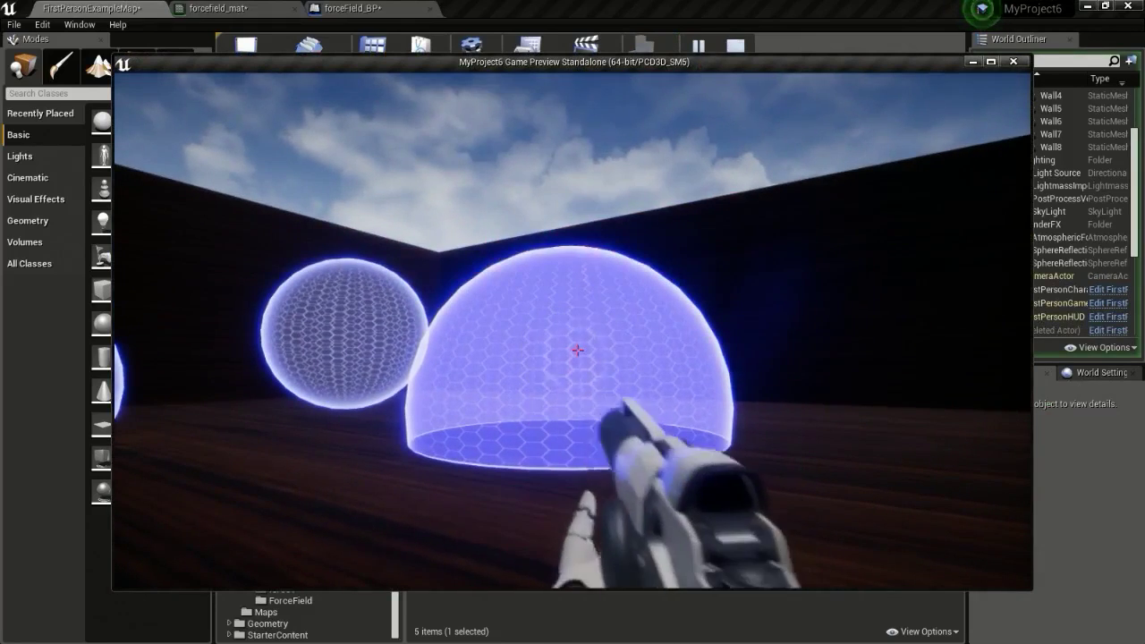
click(578, 351)
click(578, 351)
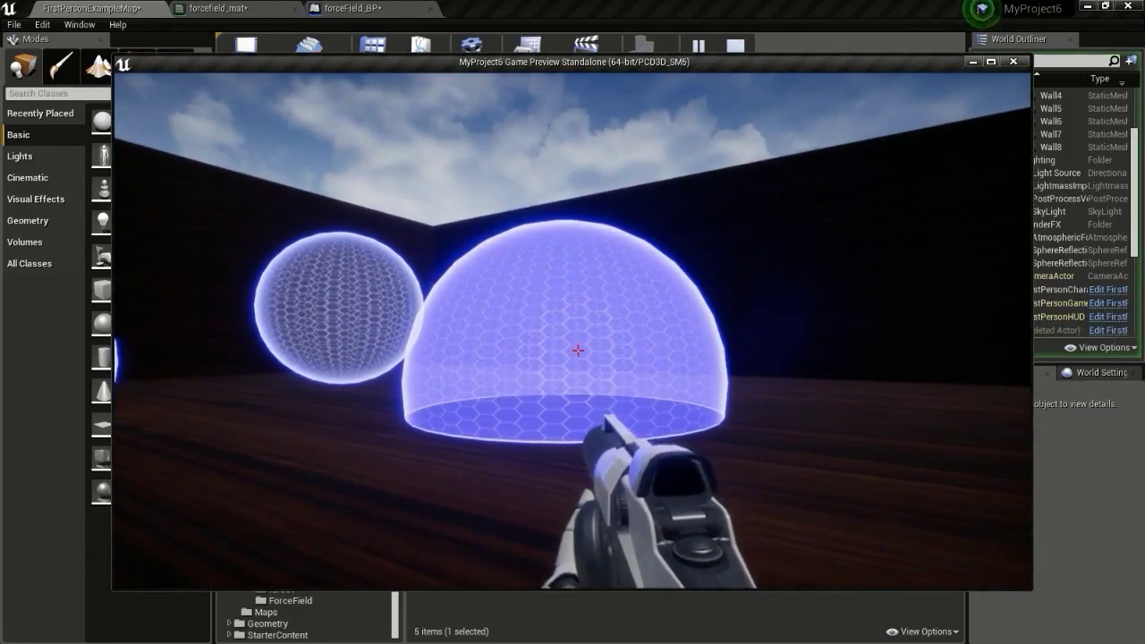
key(Escape)
Duplicate the SphereMask node in forcefield_mat and place the copy to the right of the original.
click(353, 8)
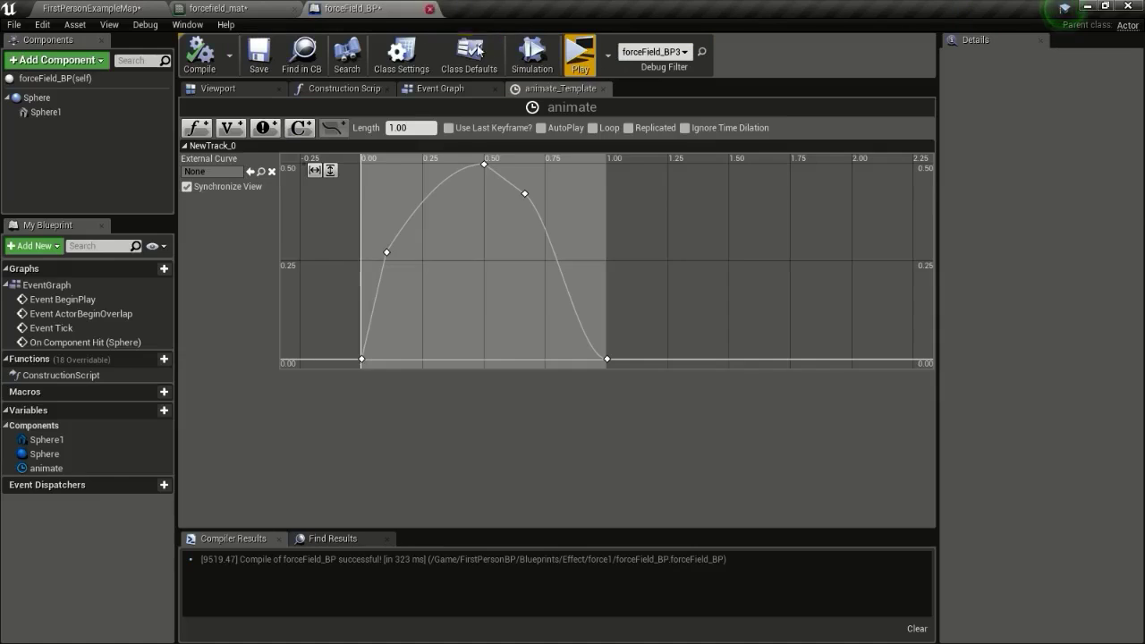
click(214, 8)
scroll(519, 331, up, 2)
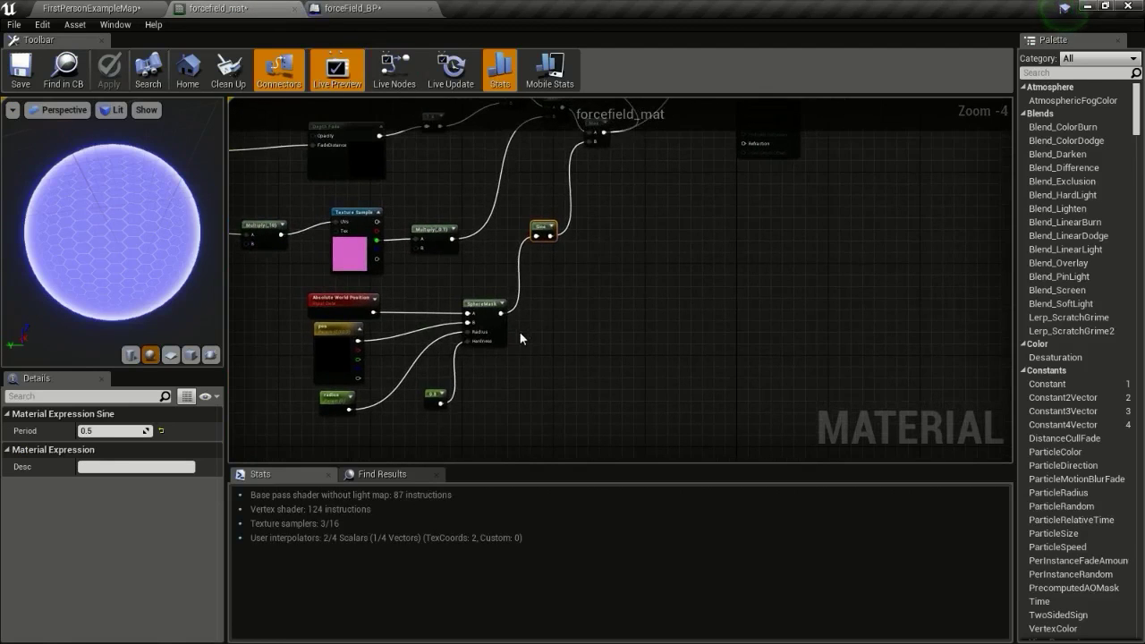
click(465, 301)
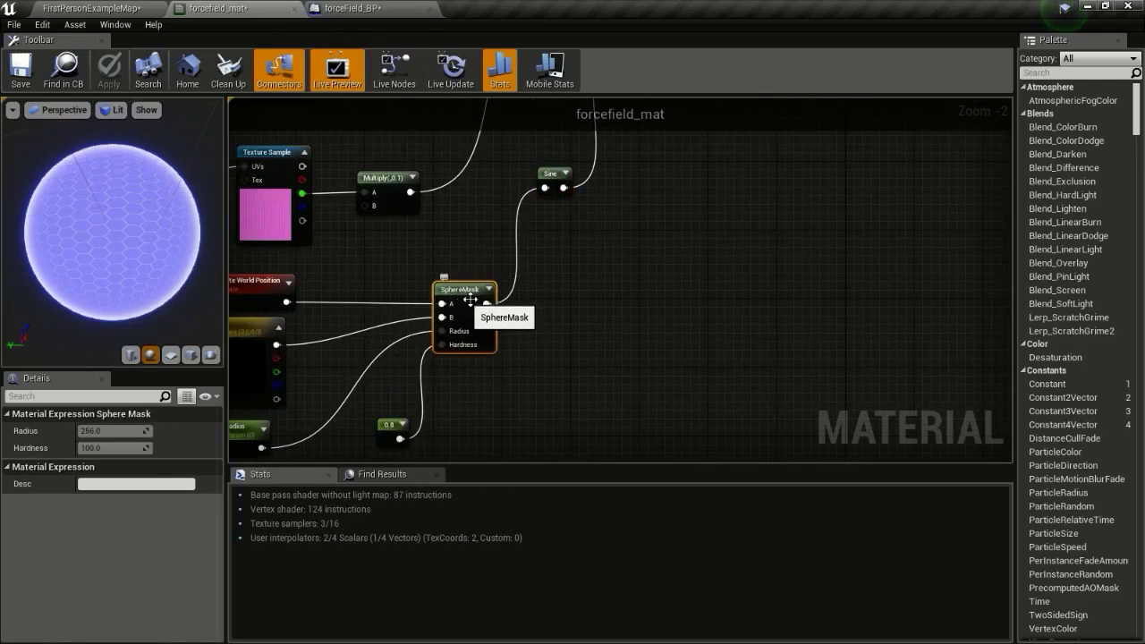
key(ctrl+w)
drag(519, 310, 680, 275)
scroll(680, 275, down, 2)
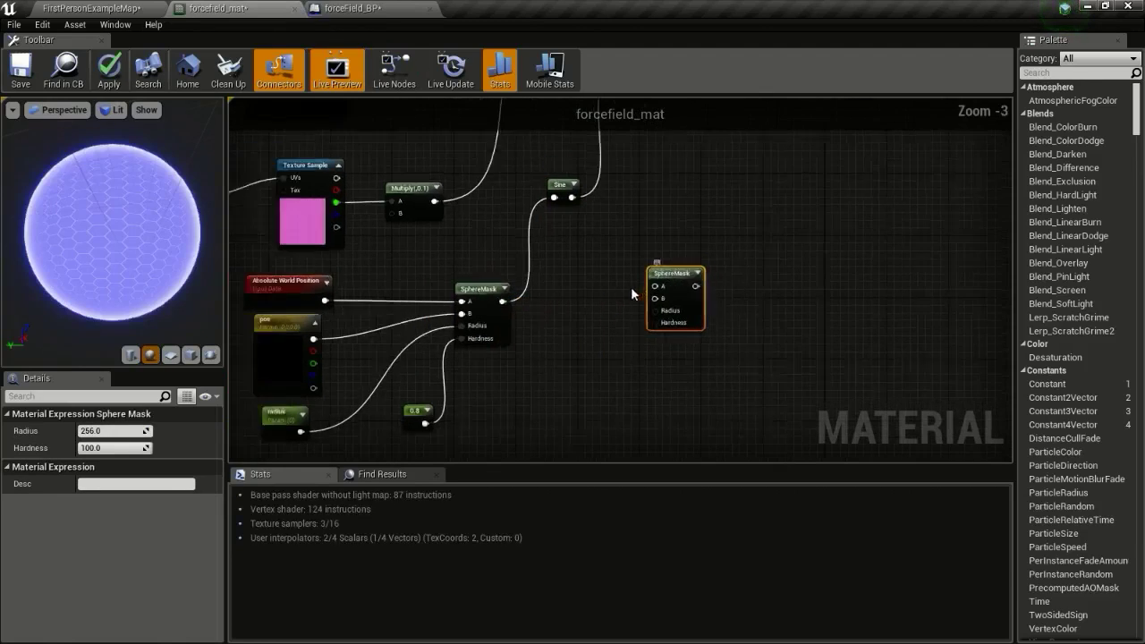
Connect Absolute World Position to input A and the pos parameter to input B of the duplicated SphereMask.
scroll(578, 311, up, 1)
scroll(377, 288, up, 1)
drag(359, 287, 491, 268)
drag(727, 278, 730, 272)
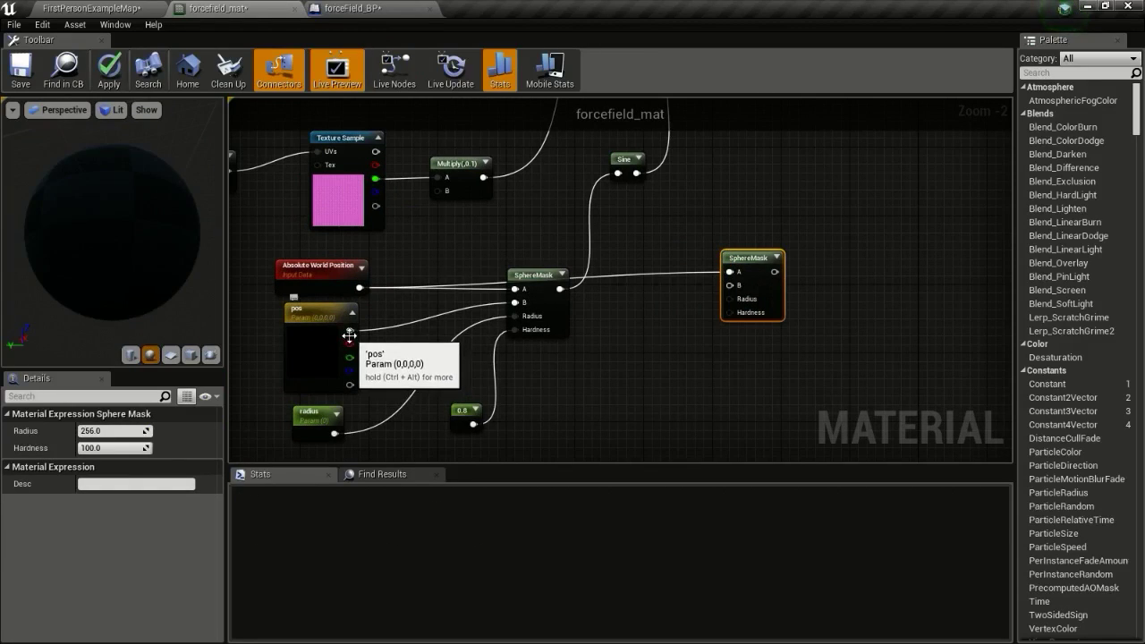
drag(349, 332, 619, 285)
drag(727, 291, 729, 285)
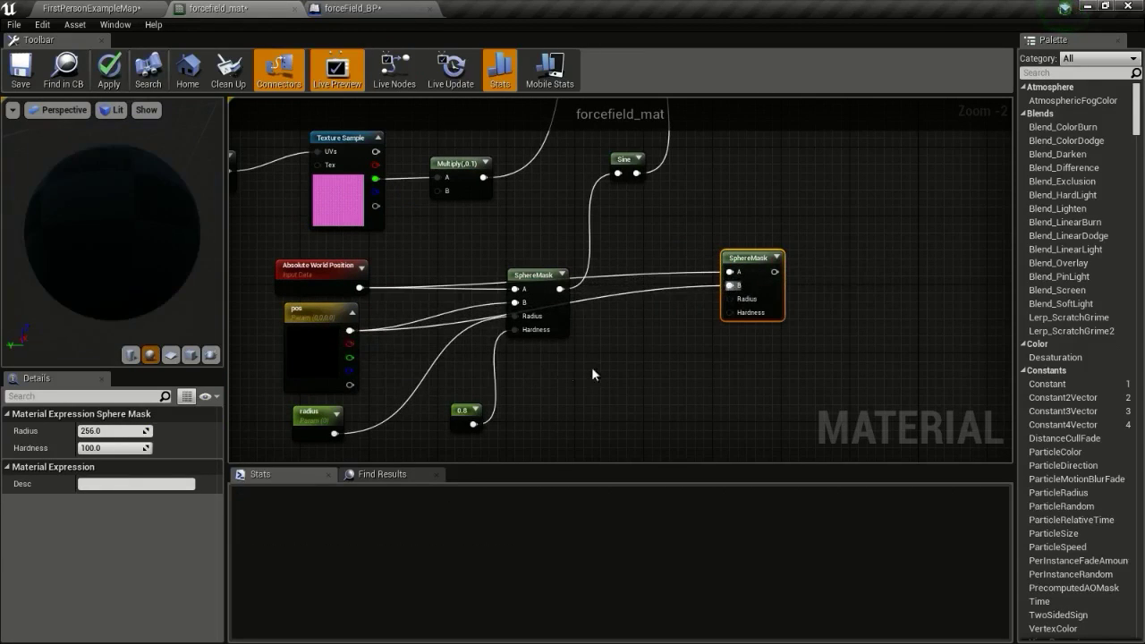
Feed the radius parameter through a new Clamp node with Max Default 50 into the duplicated SphereMask's Radius input.
scroll(475, 362, up, 2)
scroll(394, 380, down, 3)
scroll(421, 368, up, 3)
drag(388, 384, 802, 260)
text(clamp)
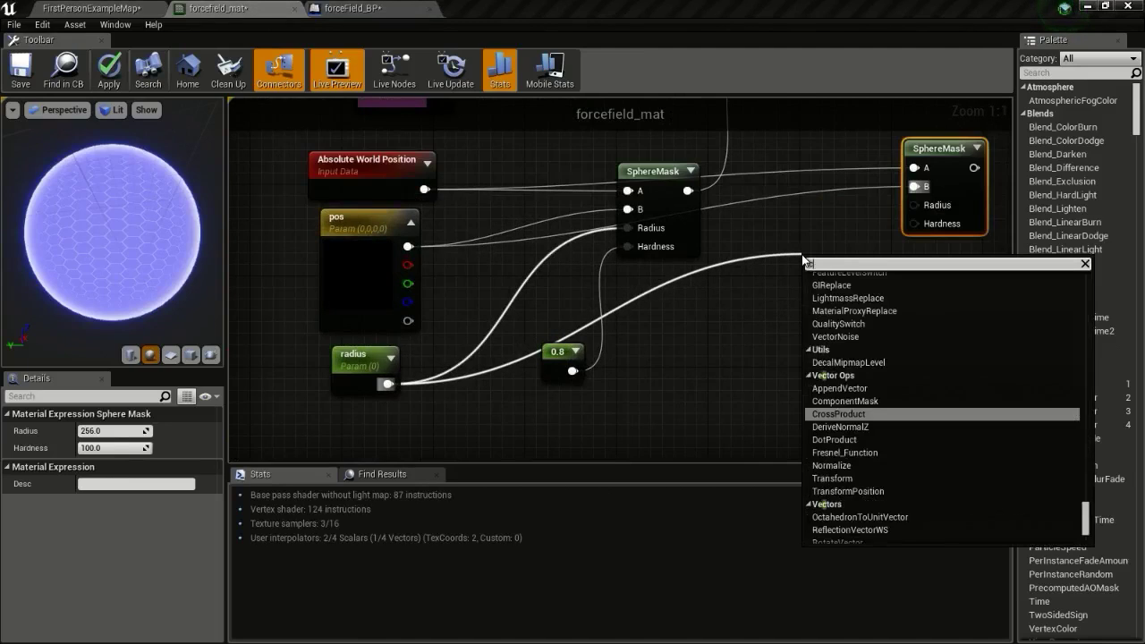
key(Return)
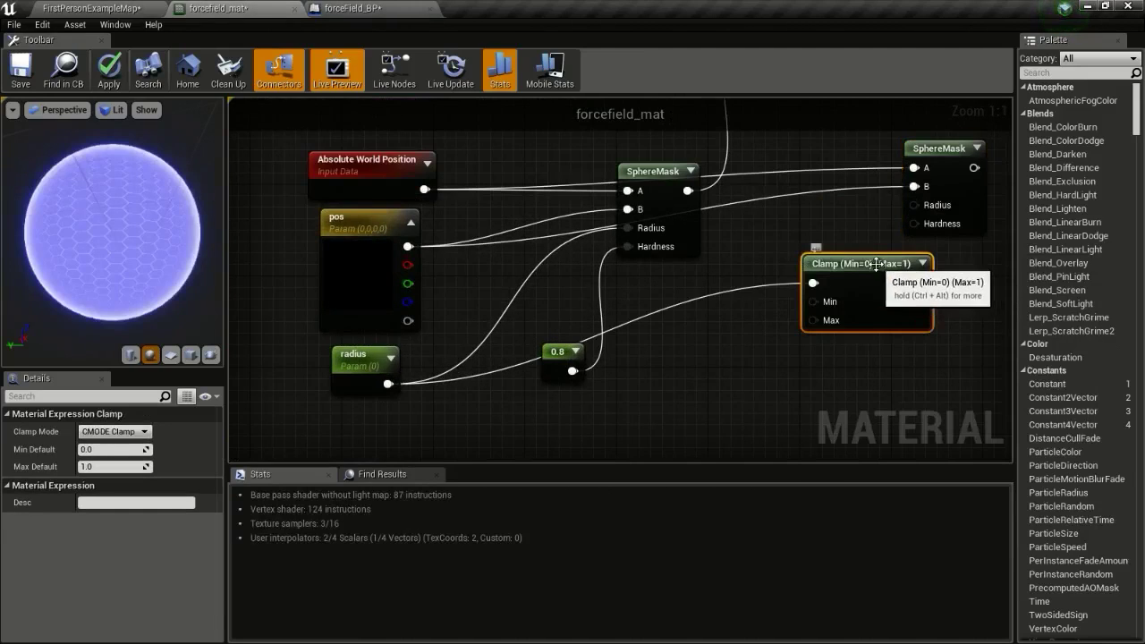
drag(855, 264, 818, 263)
drag(918, 206, 914, 204)
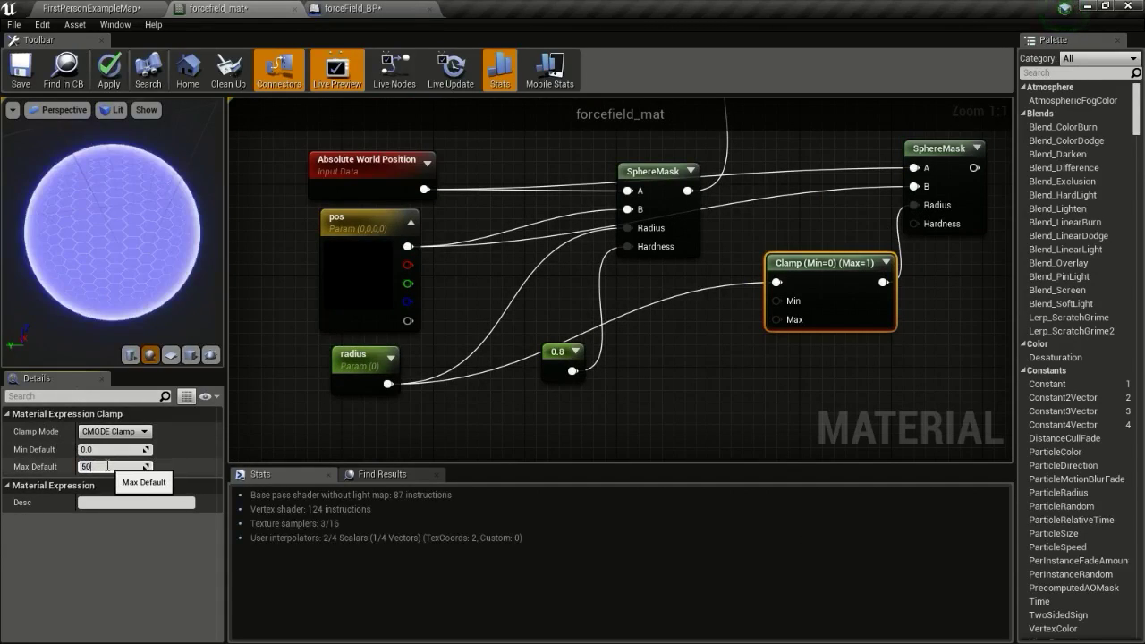
key(Return)
Add a second Lerp node that takes the existing Lerp's output as A and drives the material's Emissive Color.
right_drag(687, 279, 616, 288)
scroll(698, 260, down, 3)
right_drag(784, 234, 624, 277)
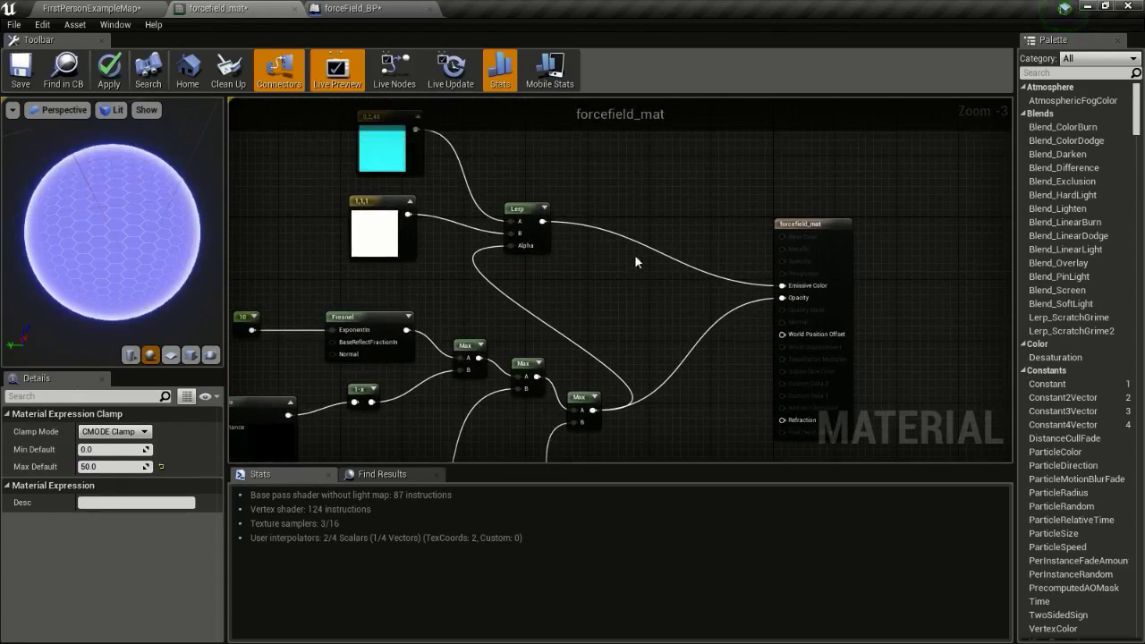
key(l)
click(647, 218)
drag(543, 222, 656, 239)
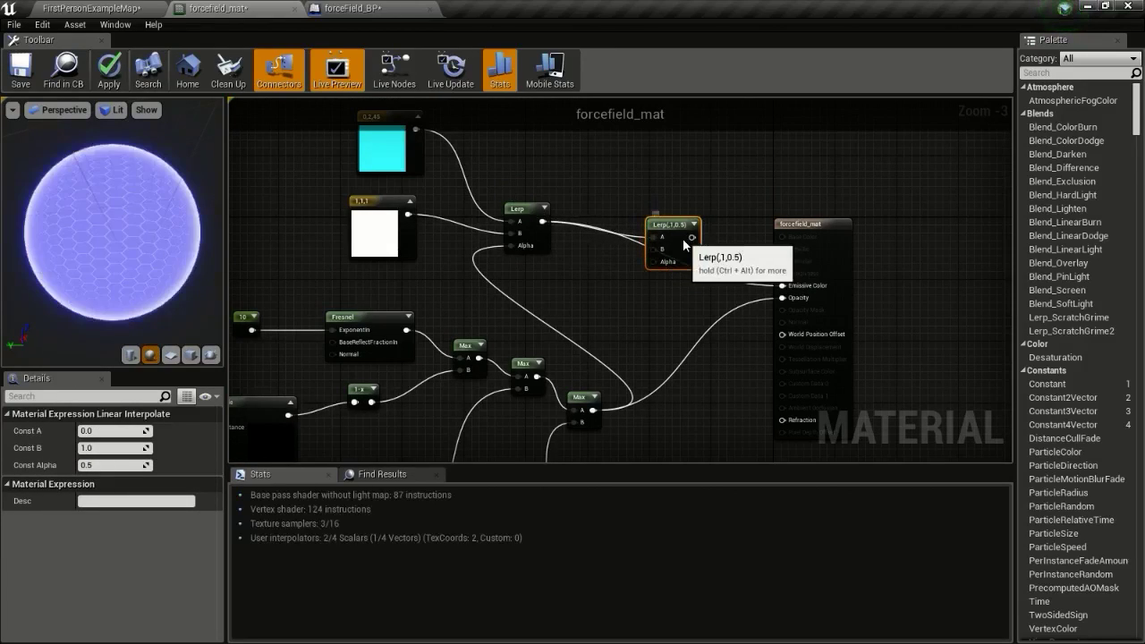
drag(781, 289, 781, 287)
Connect the duplicated SphereMask's output to the Alpha input of the second Lerp node.
right_drag(723, 341, 699, 222)
scroll(700, 222, down, 2)
scroll(654, 396, up, 1)
drag(659, 387, 665, 141)
Add a Constant3Vector node above the two Lerp nodes and connect it to the second Lerp's B input.
scroll(691, 327, up, 5)
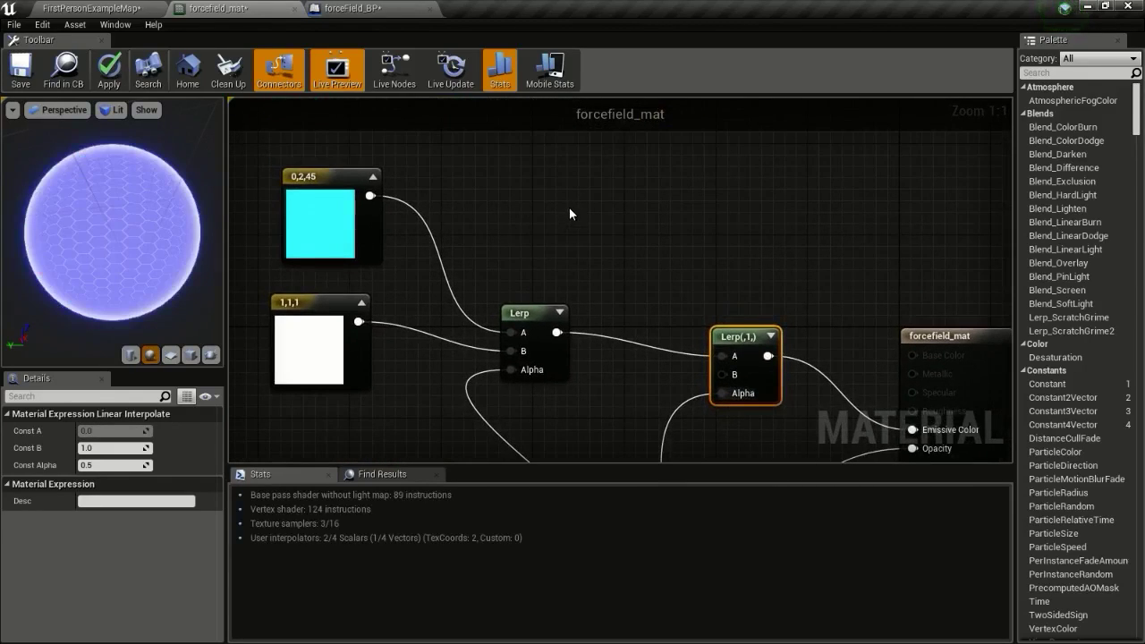
click(554, 170)
drag(644, 194, 700, 340)
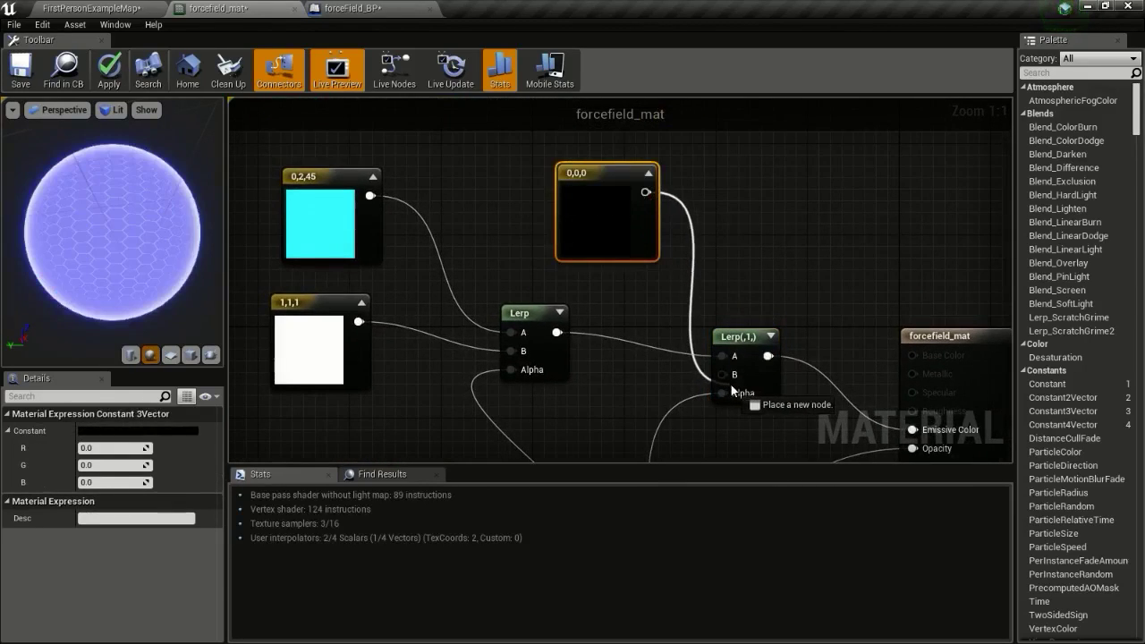
drag(730, 380, 728, 377)
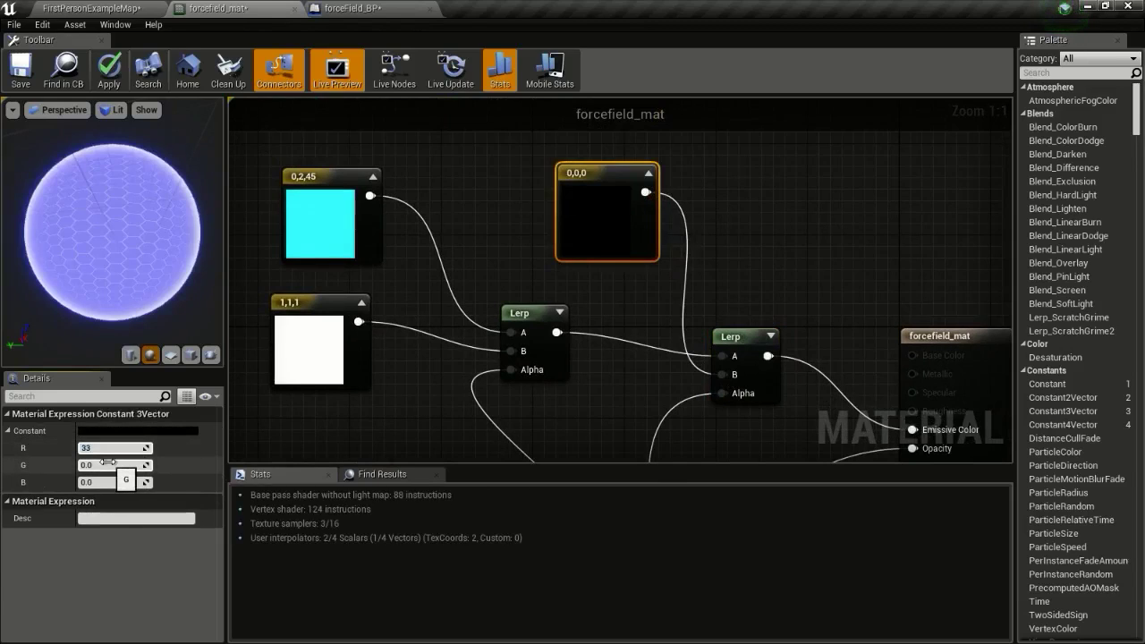
Set the new Constant3Vector's color to R 33 and G 12, and apply the material changes.
key(Return)
click(107, 465)
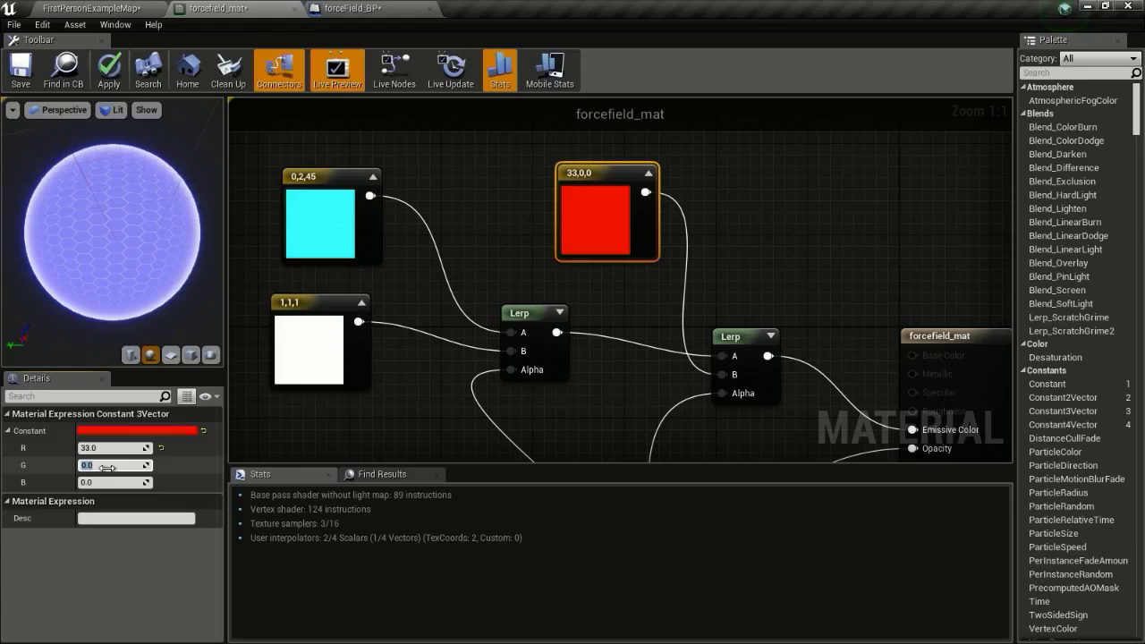
text(12)
key(Return)
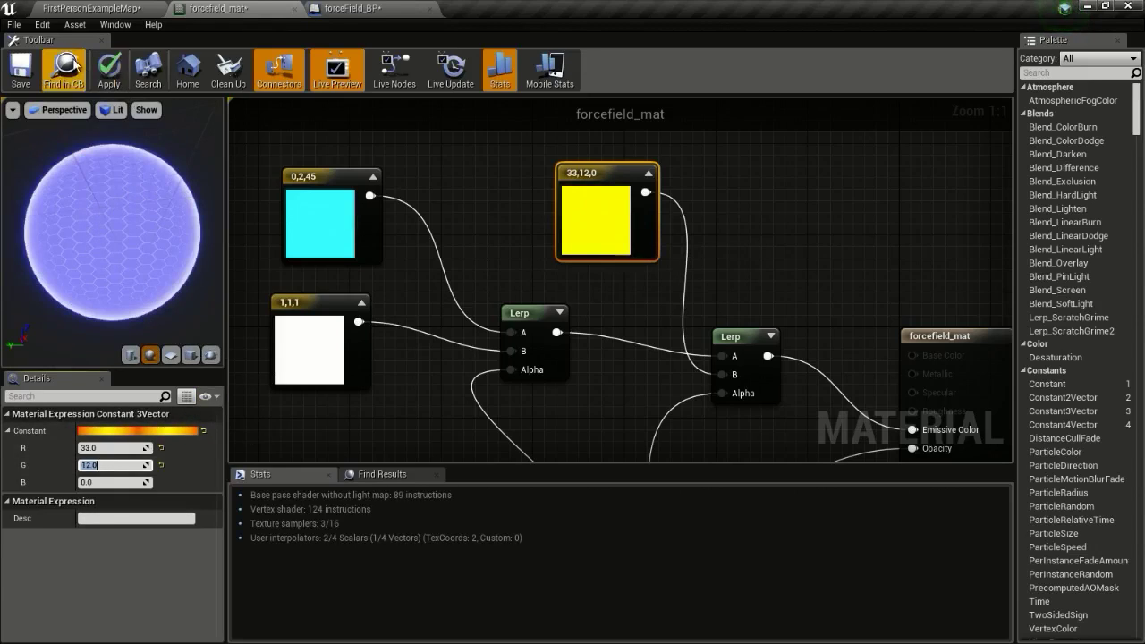
click(109, 68)
Play the FirstPersonExampleMap level and shoot the force fields to check the impact color.
click(133, 7)
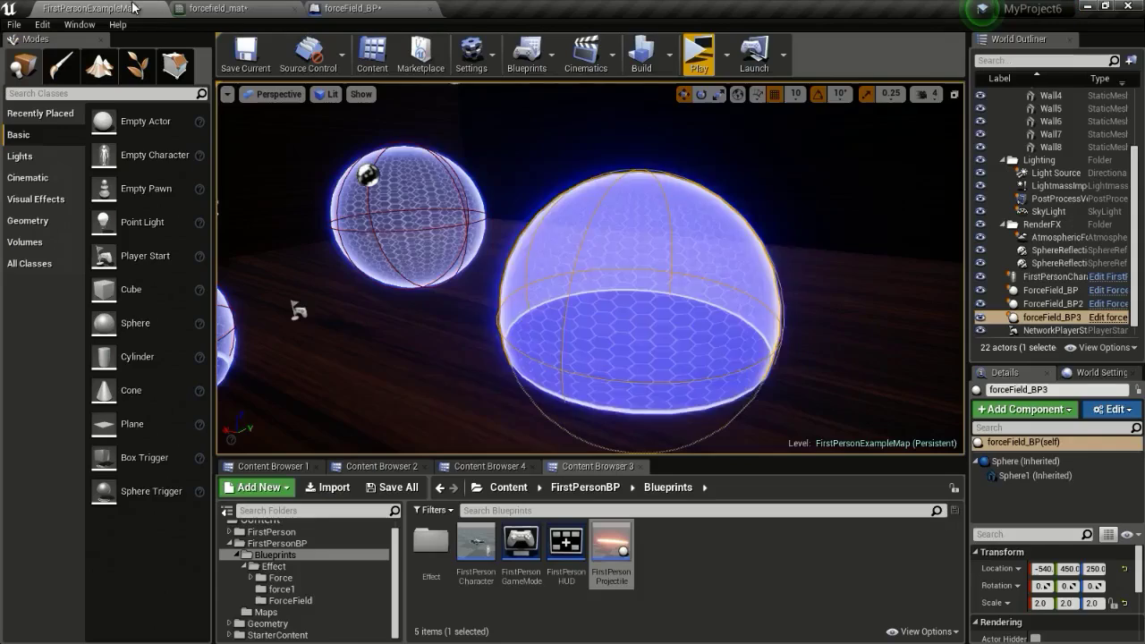
click(698, 49)
click(578, 350)
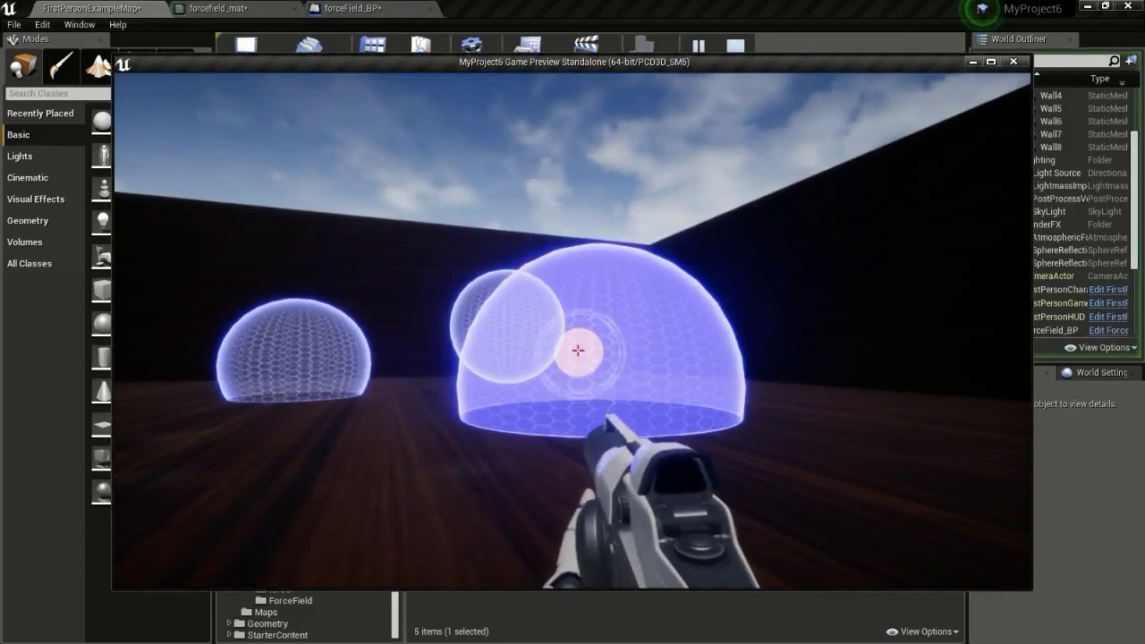
click(578, 349)
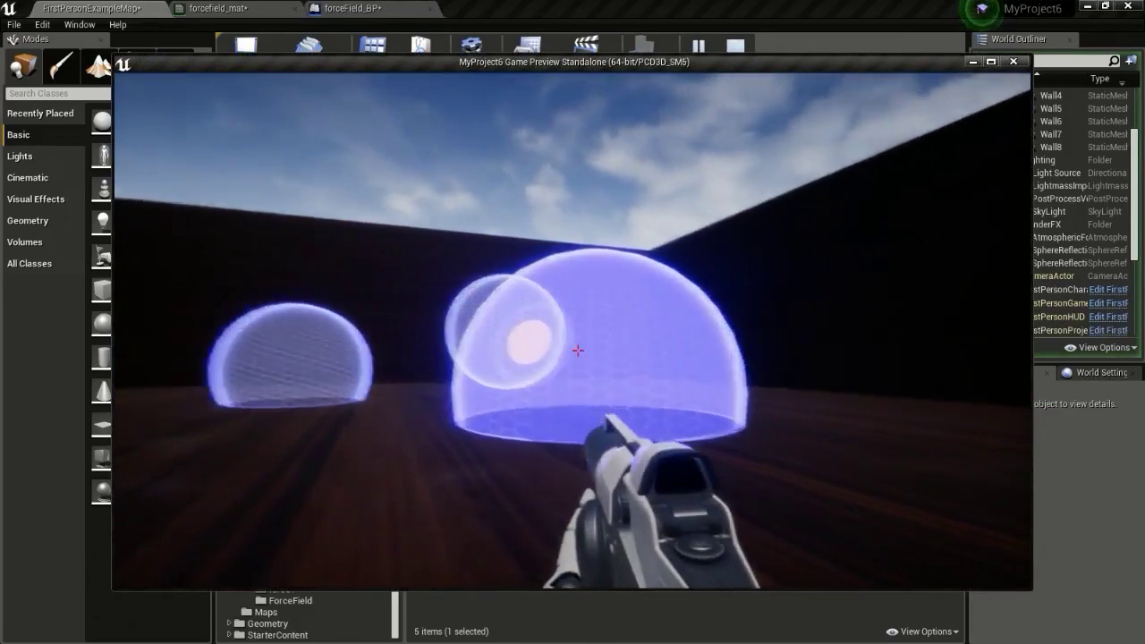
click(578, 350)
key(Escape)
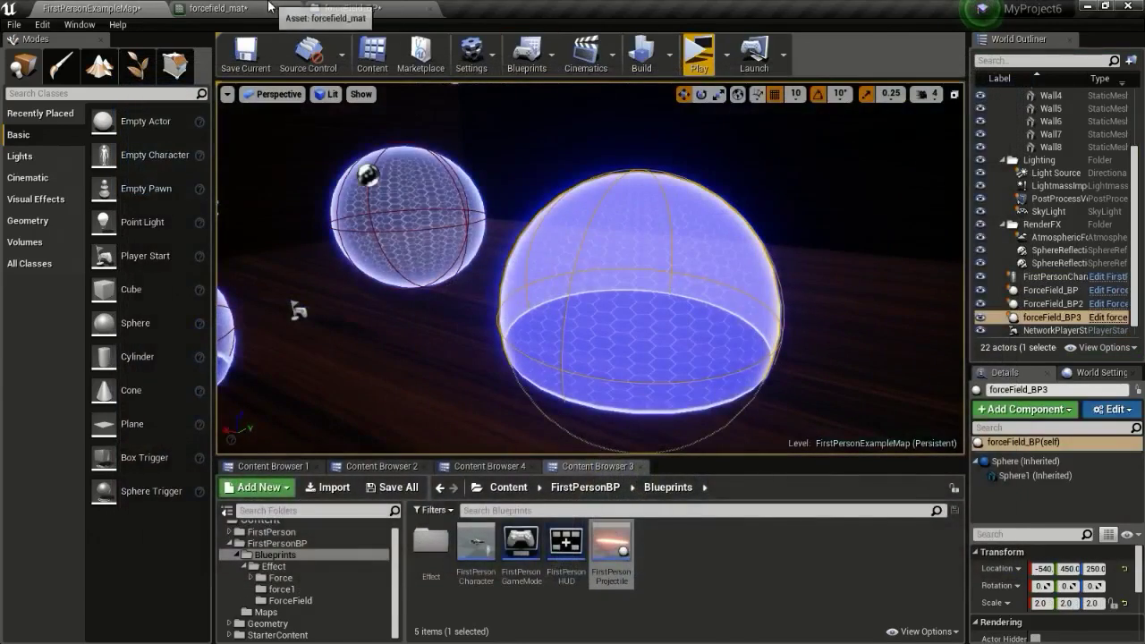
Add a Max node after the last Max in forcefield_mat, move that node's outgoing links to it, and connect the old Max to A.
click(353, 8)
click(273, 7)
scroll(713, 328, down, 2)
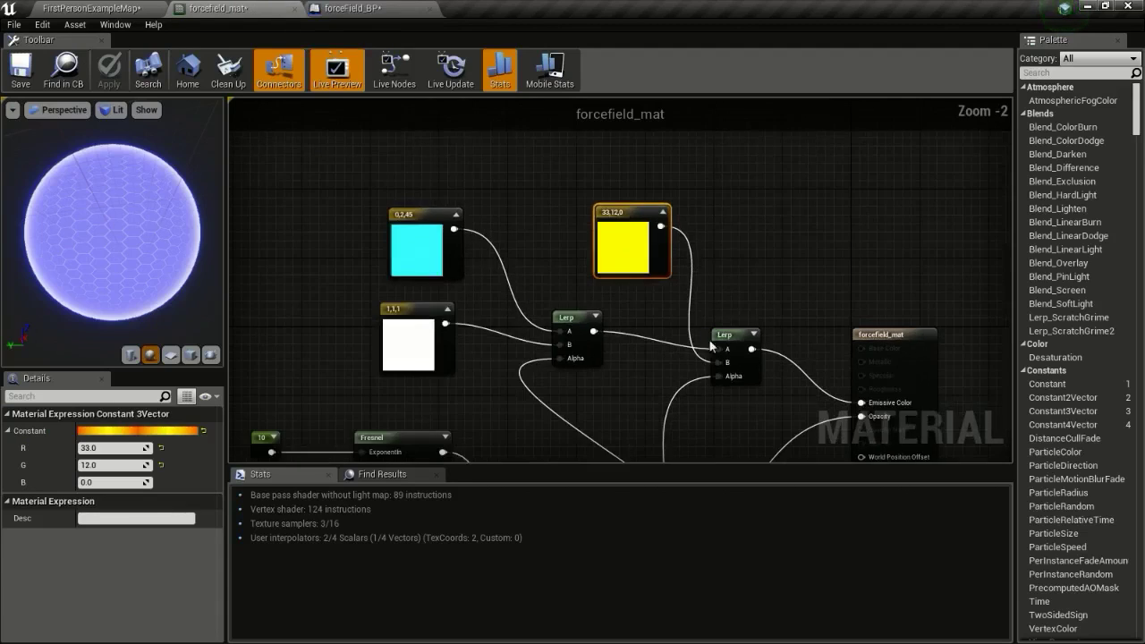
right_drag(723, 423, 623, 220)
scroll(604, 331, up, 2)
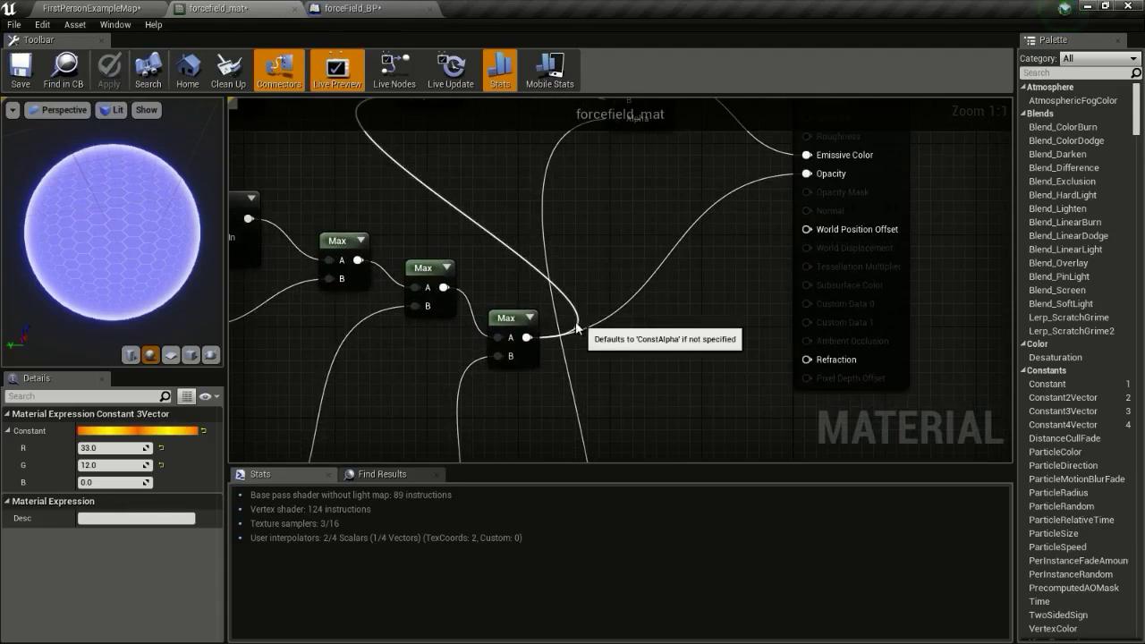
click(526, 328)
key(ctrl+w)
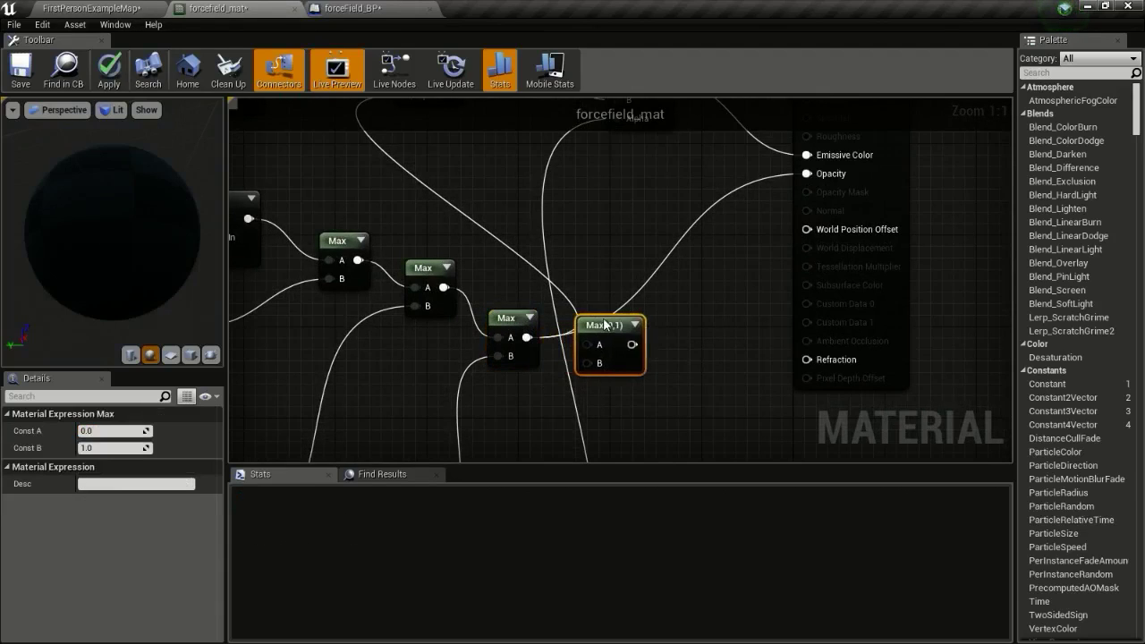
drag(603, 324, 615, 325)
ctrl+drag(528, 343, 635, 346)
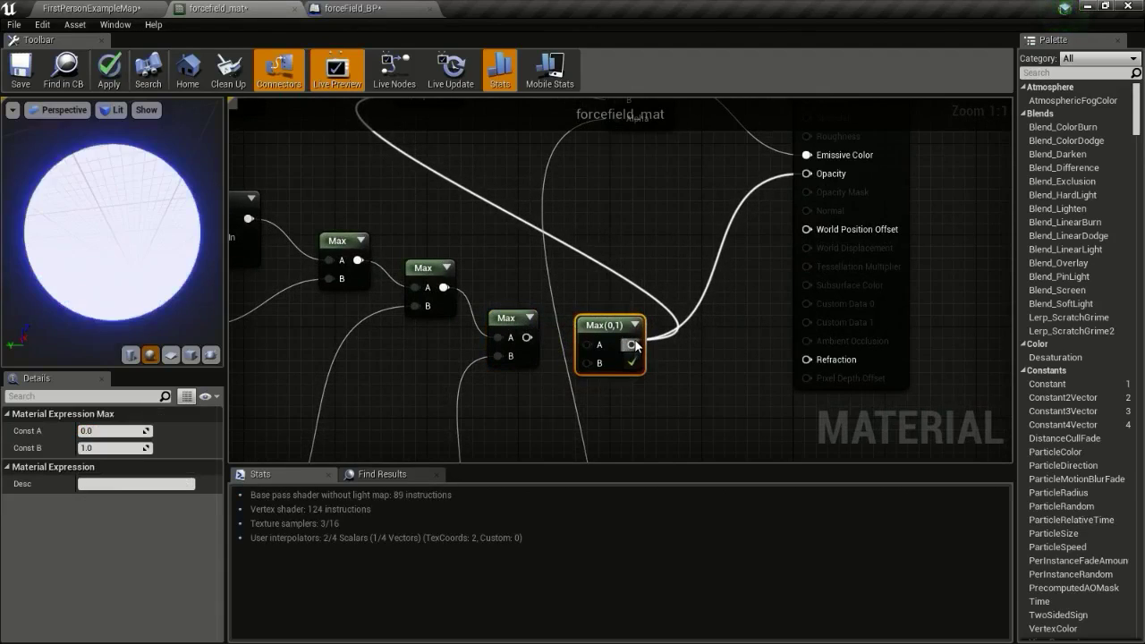
drag(527, 338, 587, 344)
Connect the duplicated SphereMask's output to the new Max node's B input and apply the material.
scroll(629, 375, down, 3)
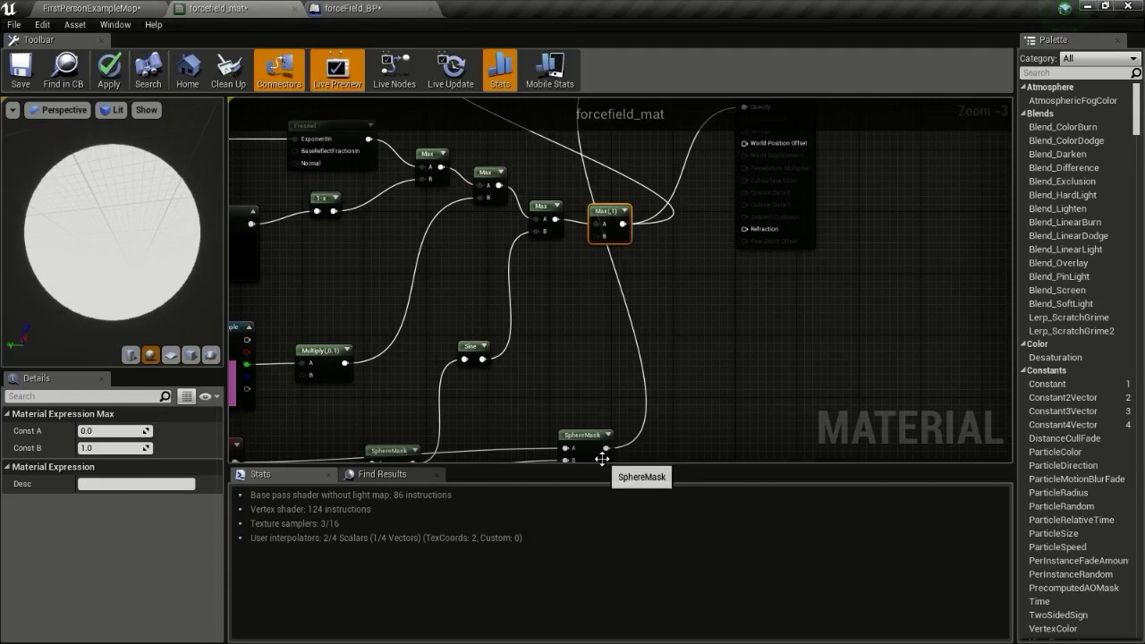
drag(605, 448, 597, 235)
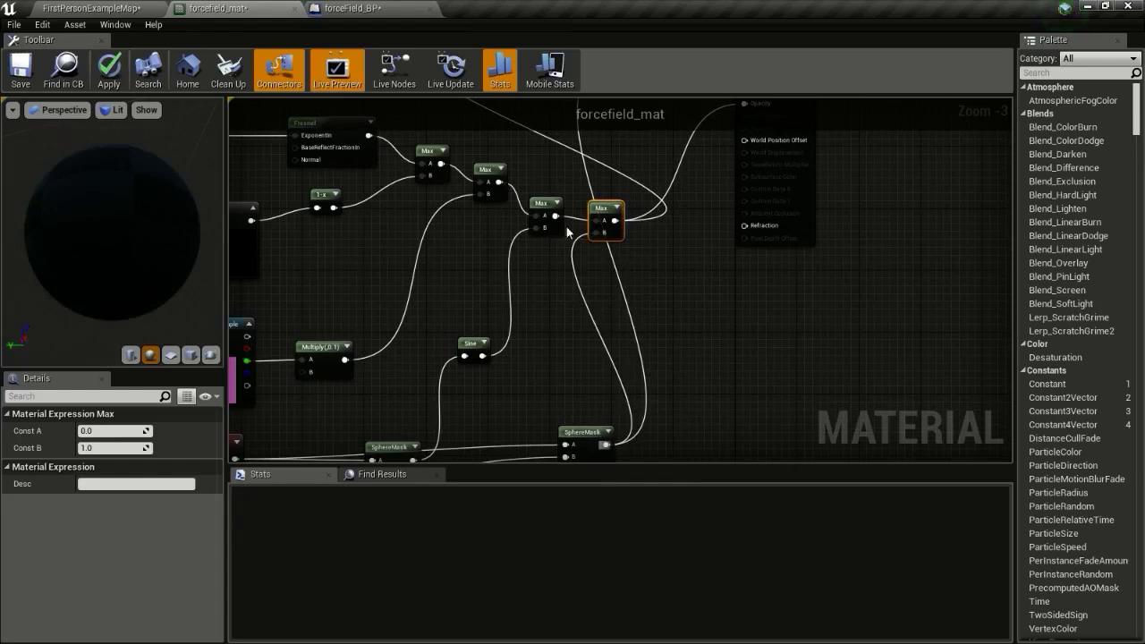
click(109, 69)
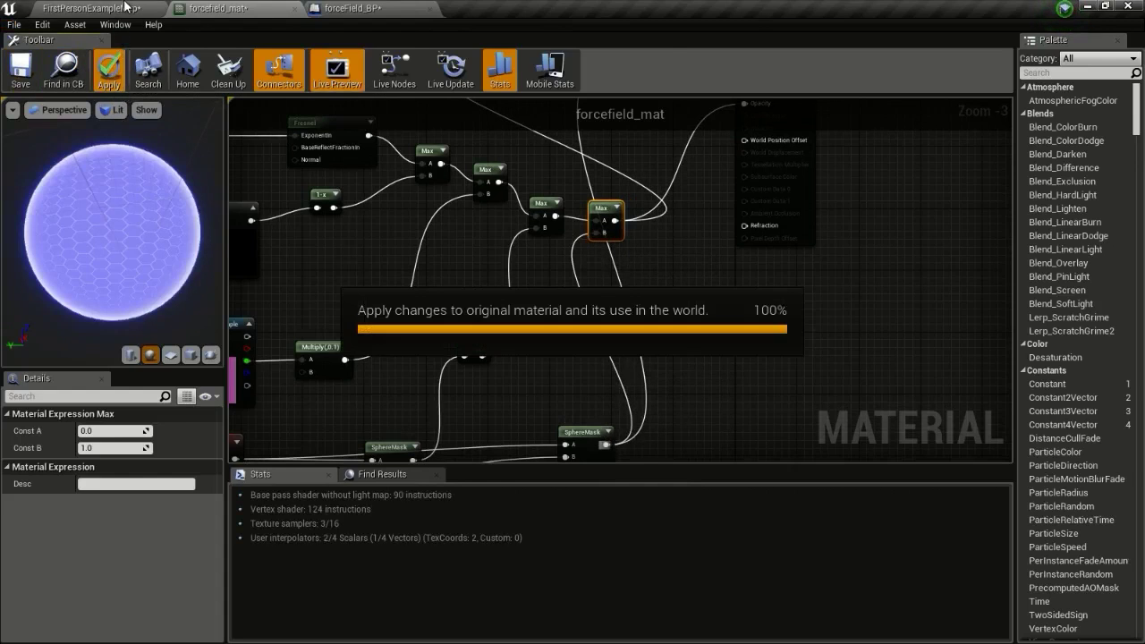
Play the level again and shoot the large force field to examine the impact glow.
click(136, 7)
click(699, 56)
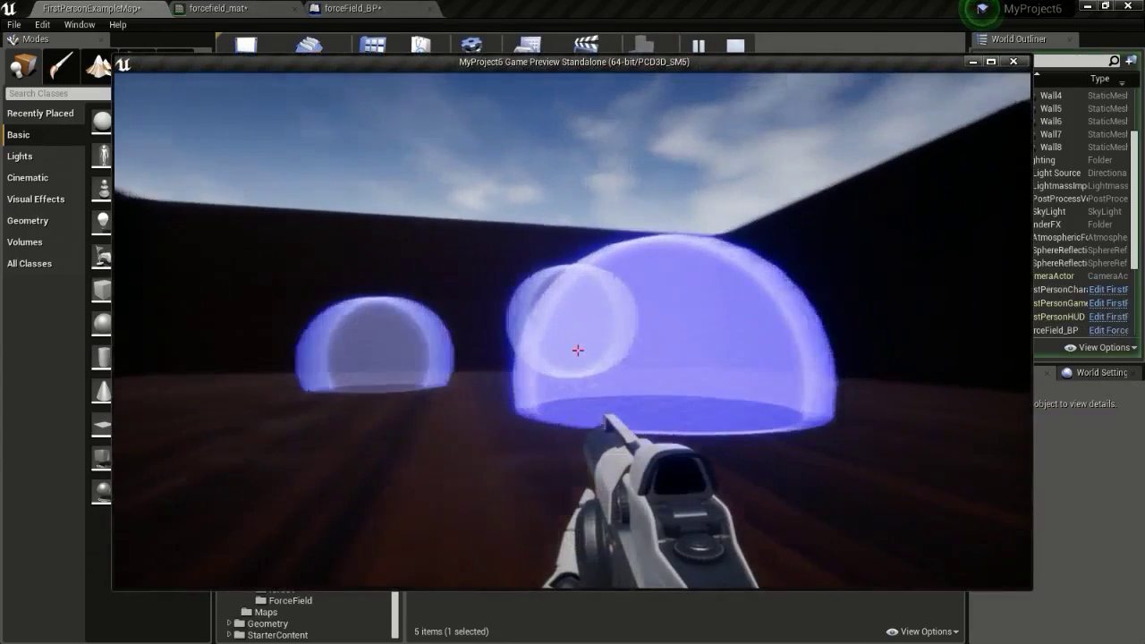
key(a)
click(578, 350)
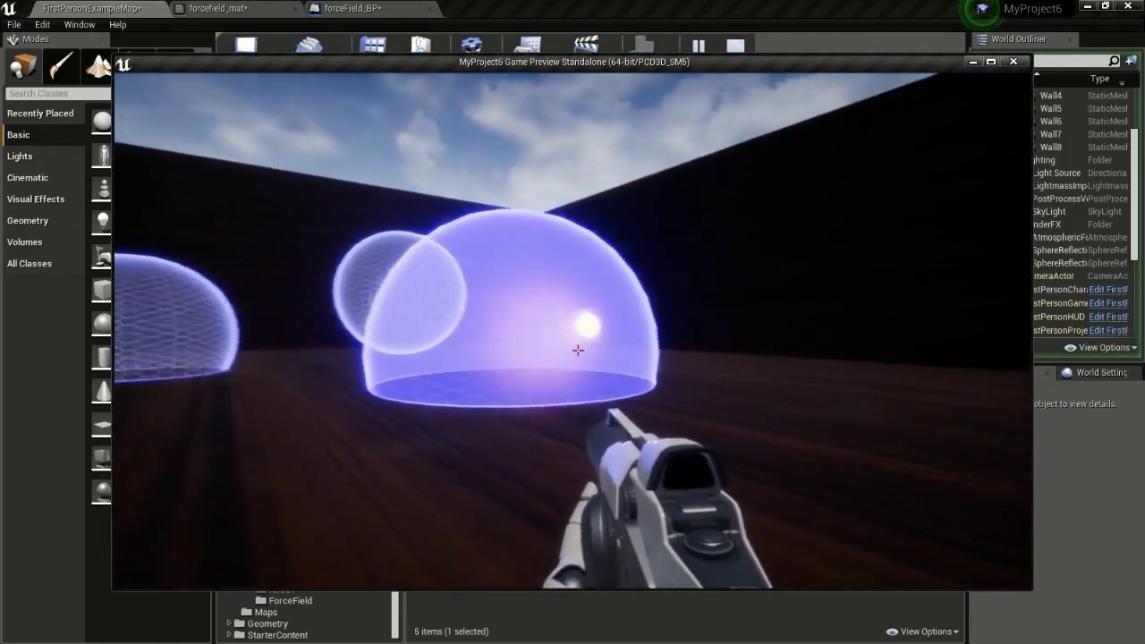
click(578, 350)
click(578, 350)
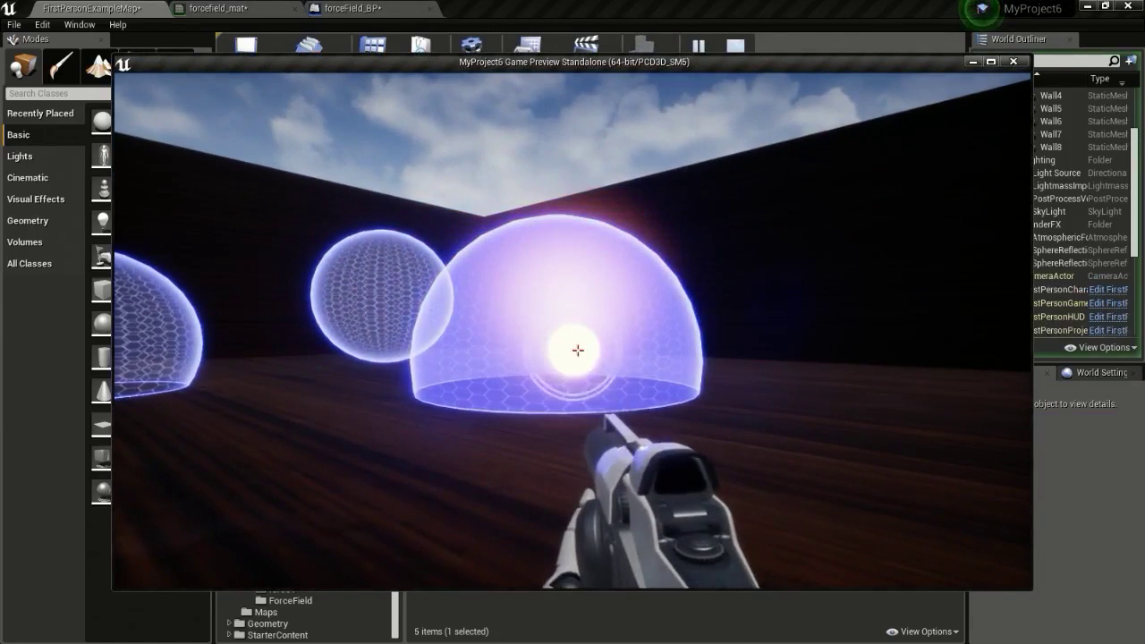
key(Escape)
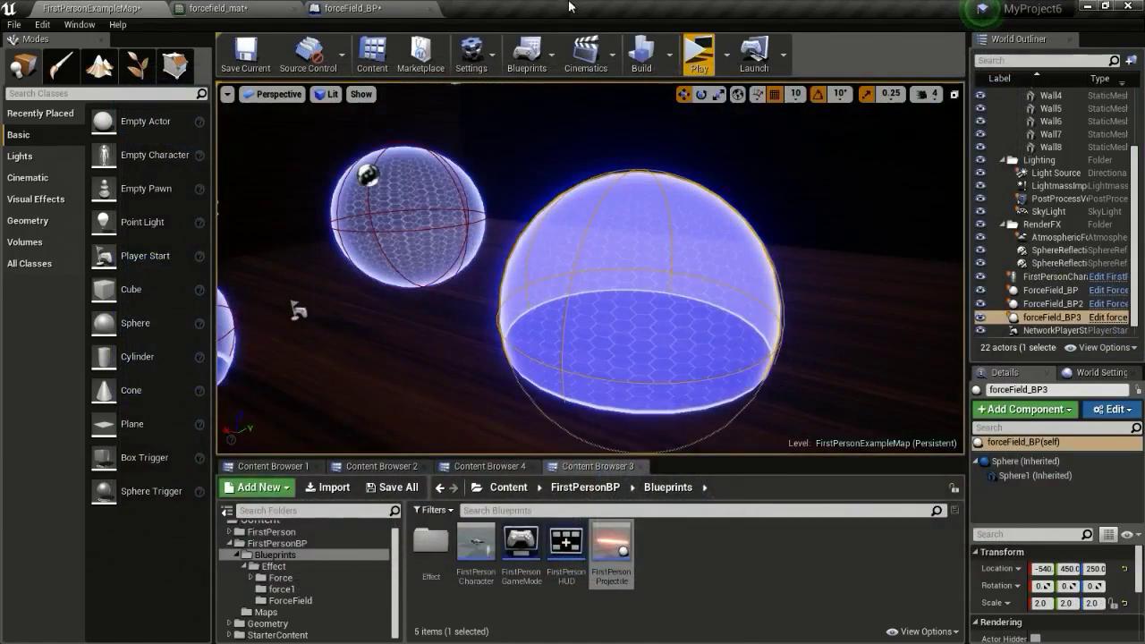
Set the Max Default of the Clamp feeding the duplicated SphereMask's radius to 20, and apply and save the material.
click(361, 8)
click(234, 7)
scroll(553, 398, up, 2)
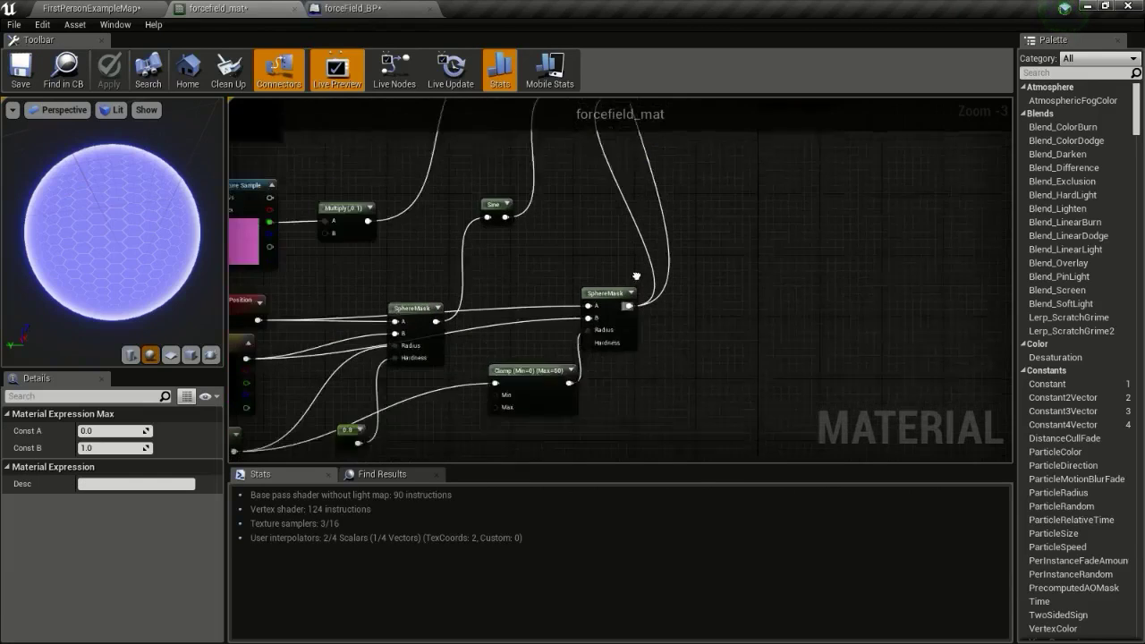
right_drag(554, 392, 728, 365)
click(762, 314)
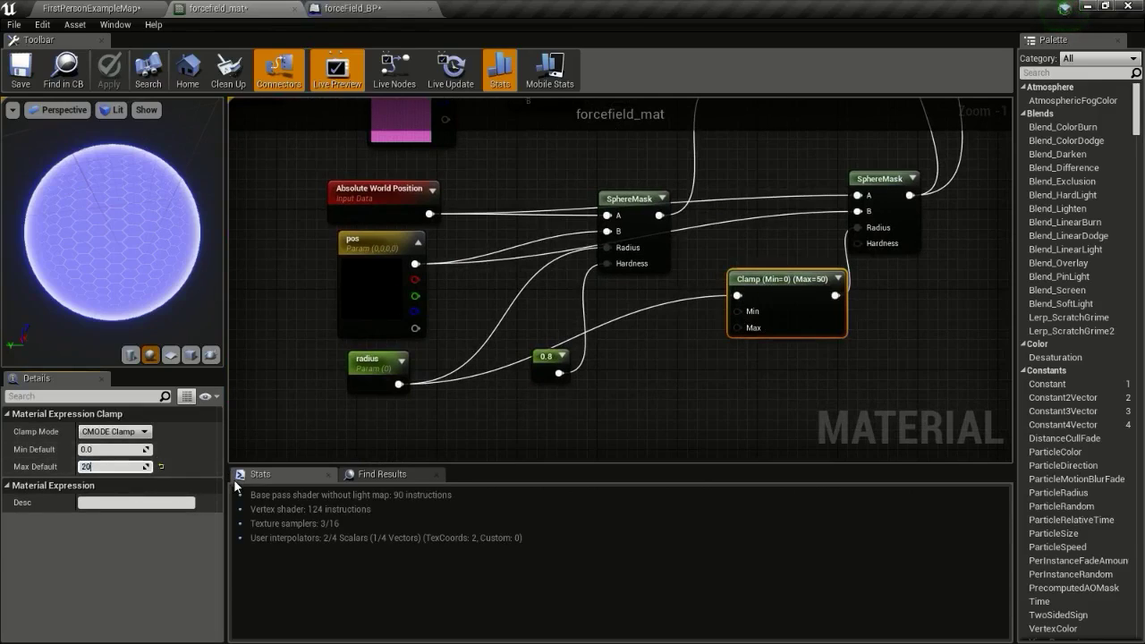
text(20)
key(Return)
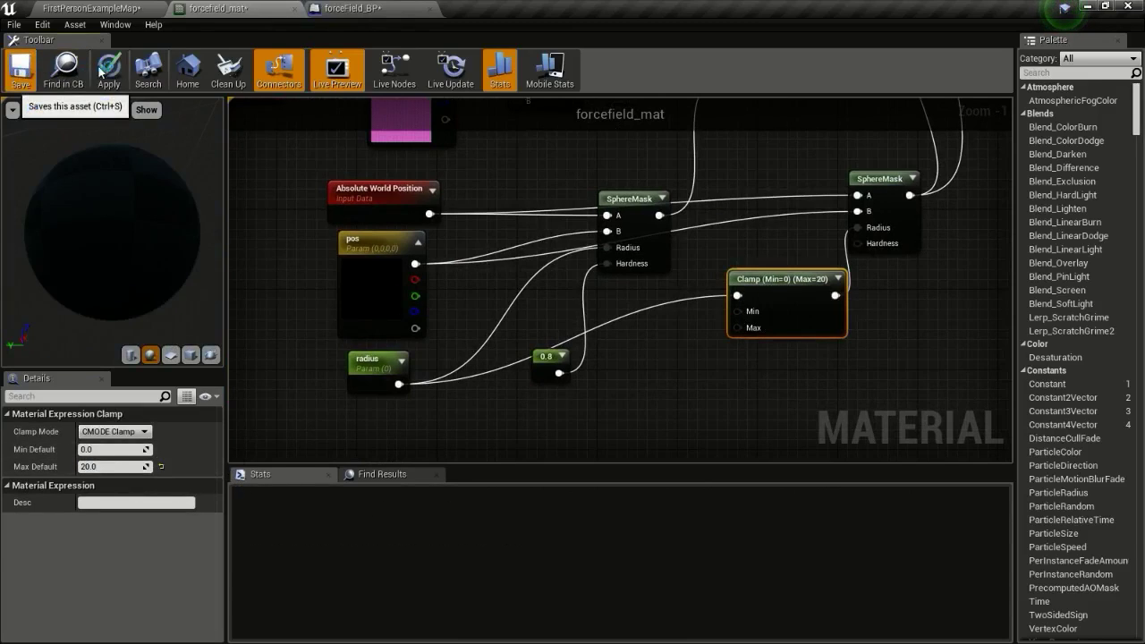
click(106, 71)
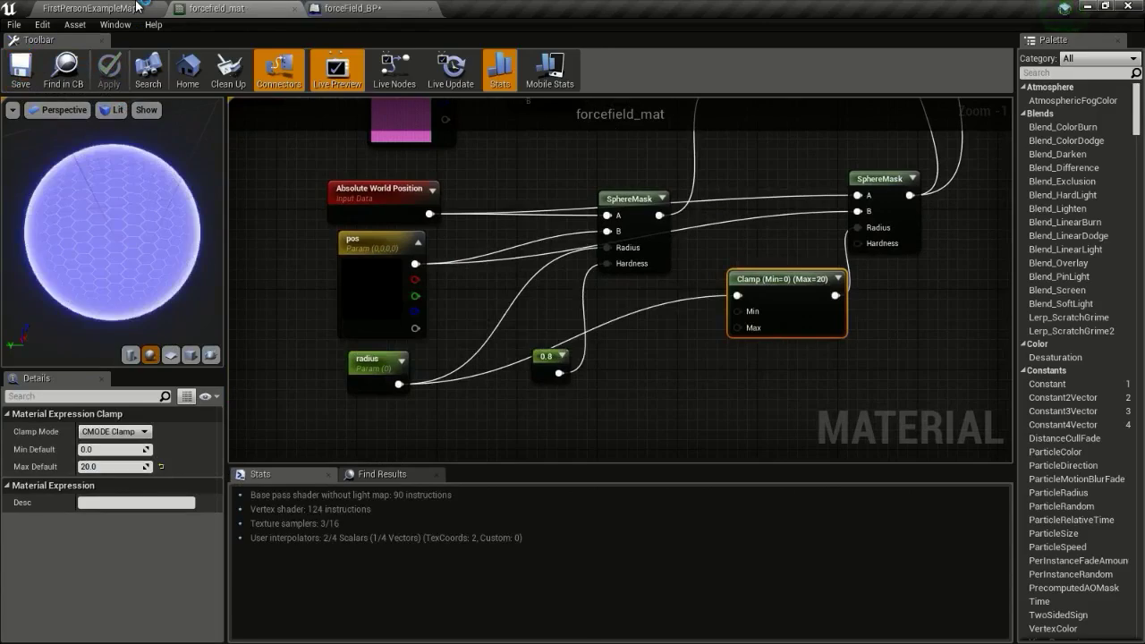
Play the level and shoot the force fields from several positions to examine the smaller impact glow and rings.
click(139, 8)
click(694, 46)
click(578, 350)
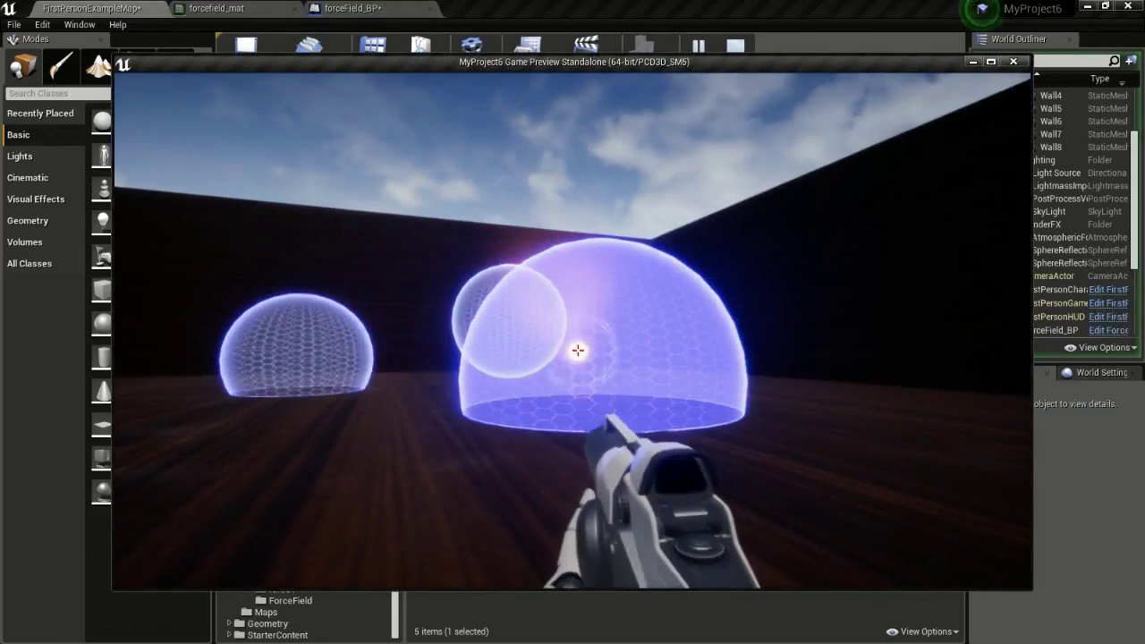
click(578, 350)
key(a)
click(578, 350)
key(a)
click(578, 350)
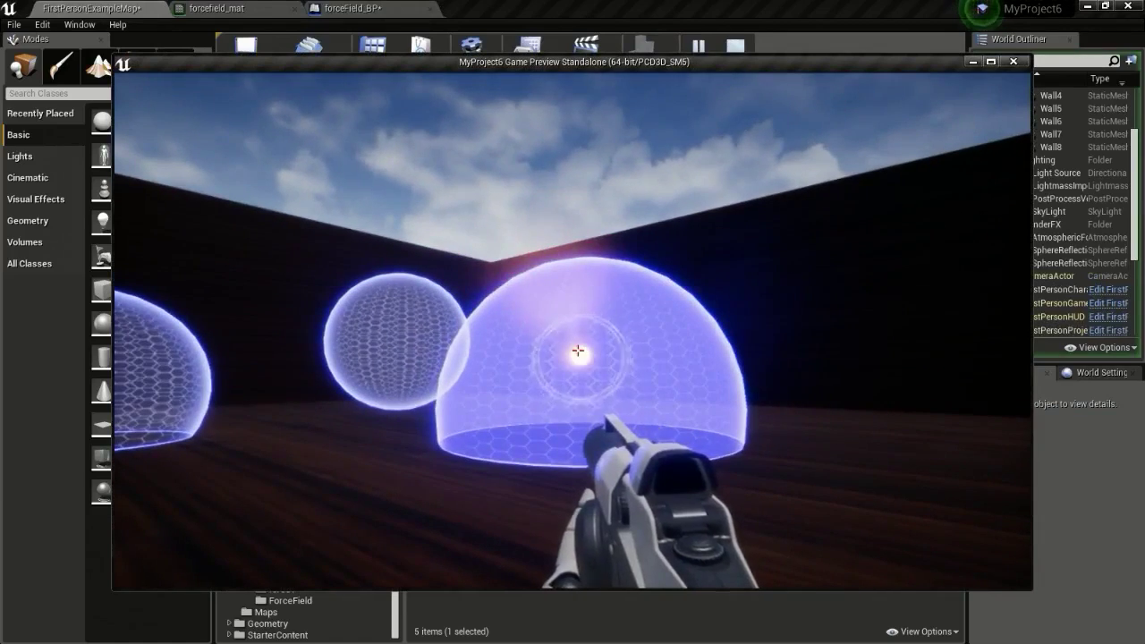
click(578, 350)
click(578, 350)
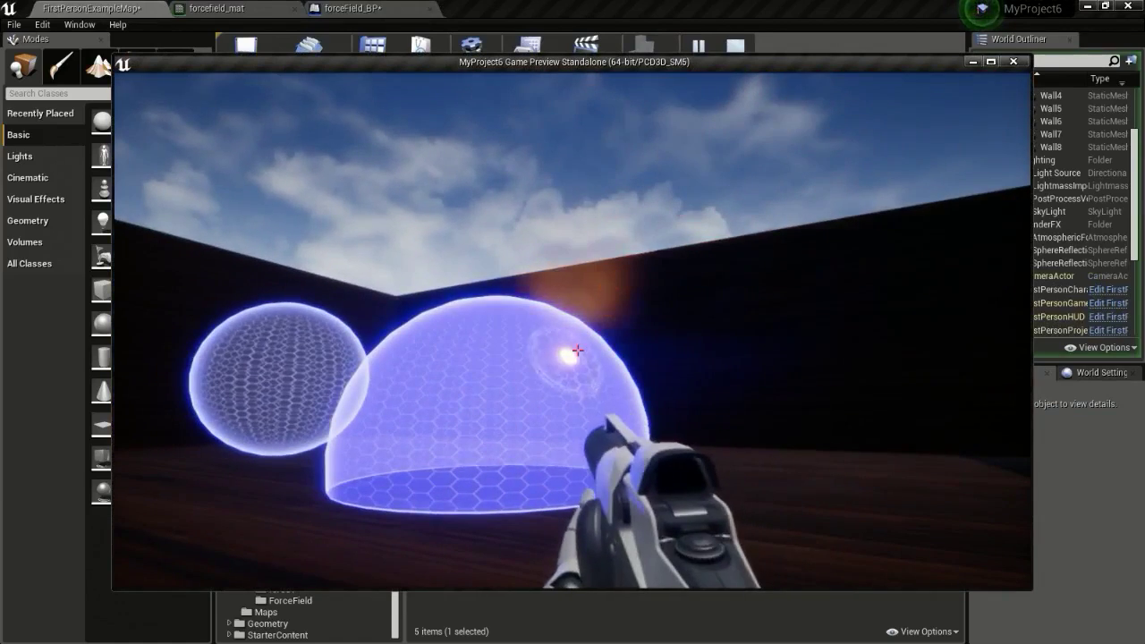
key(a)
click(578, 350)
key(w)
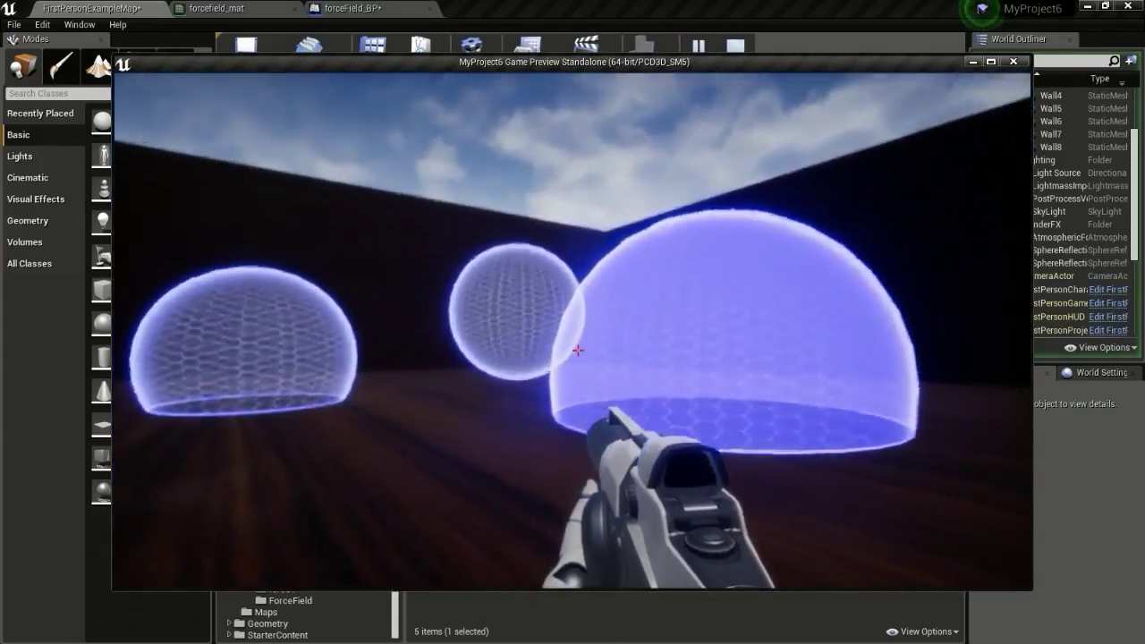
key(s)
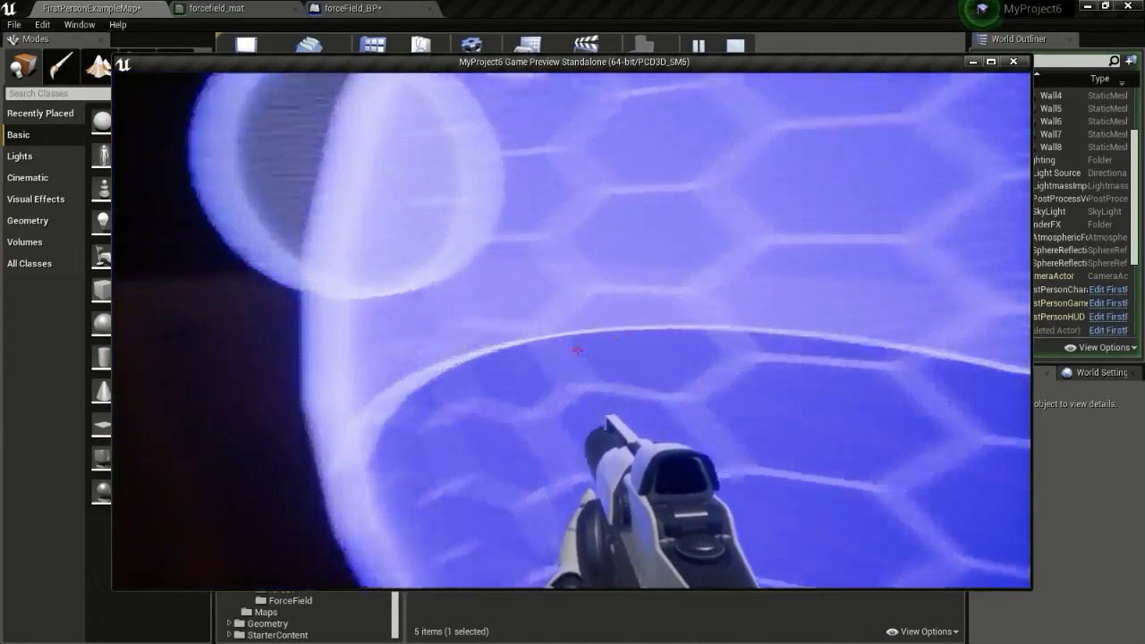
click(578, 350)
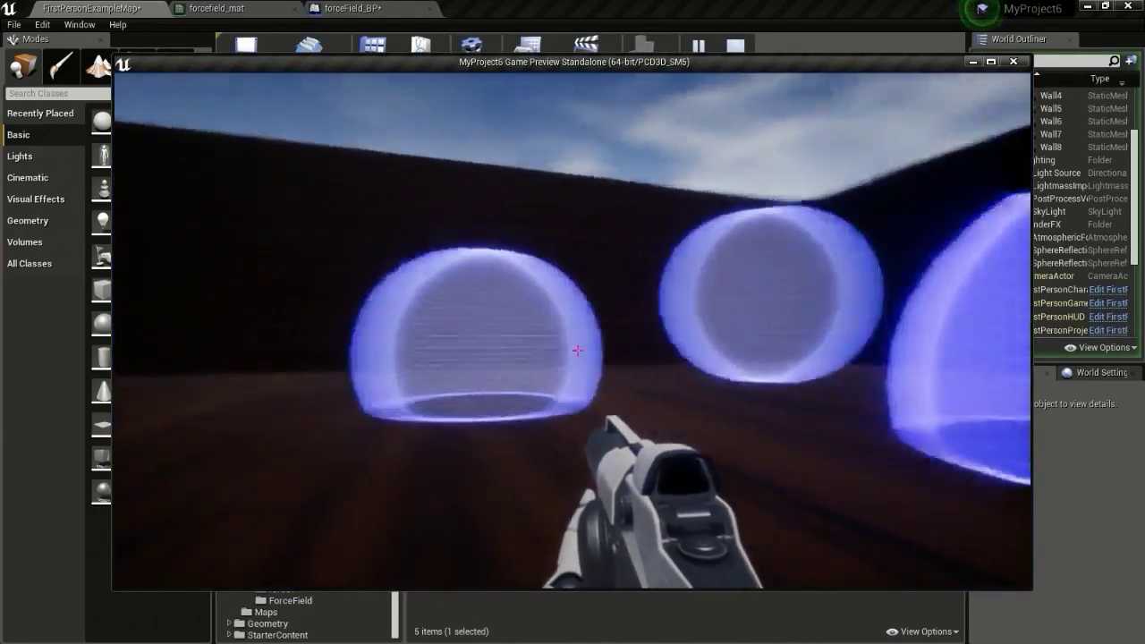
click(578, 350)
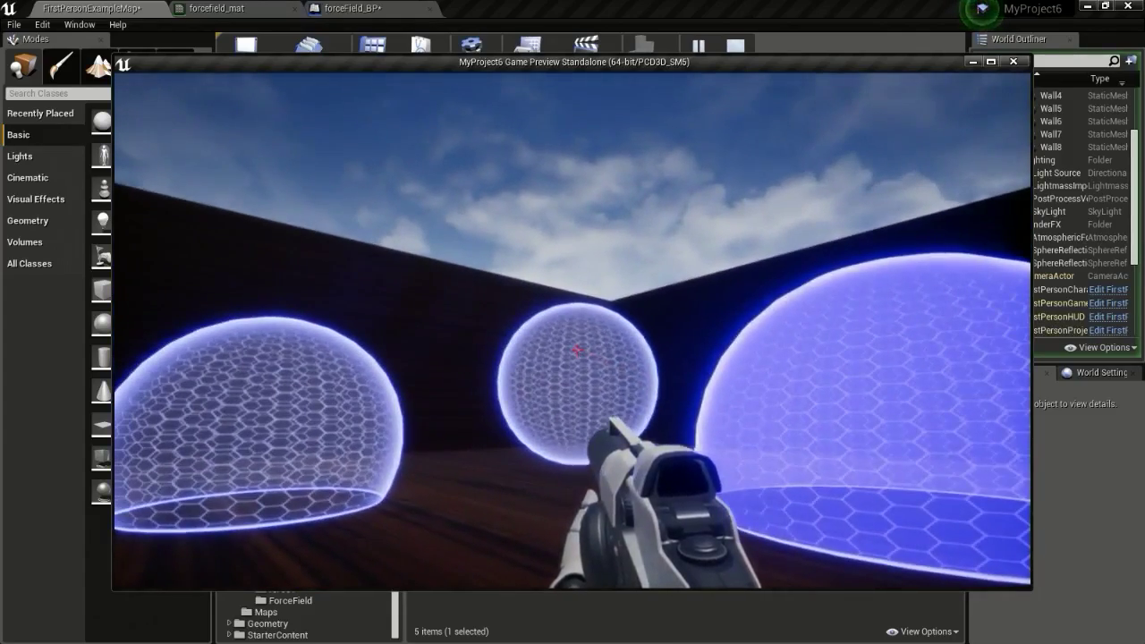
click(578, 350)
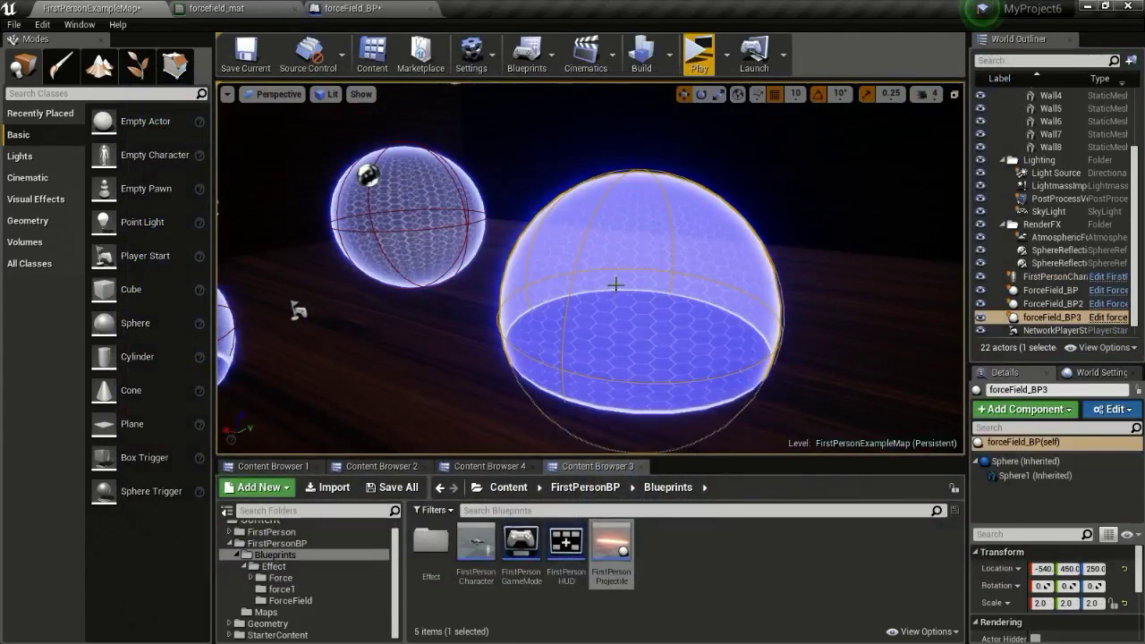
Create a particle system named debri in the force1 folder and open it.
click(490, 466)
right_click(522, 535)
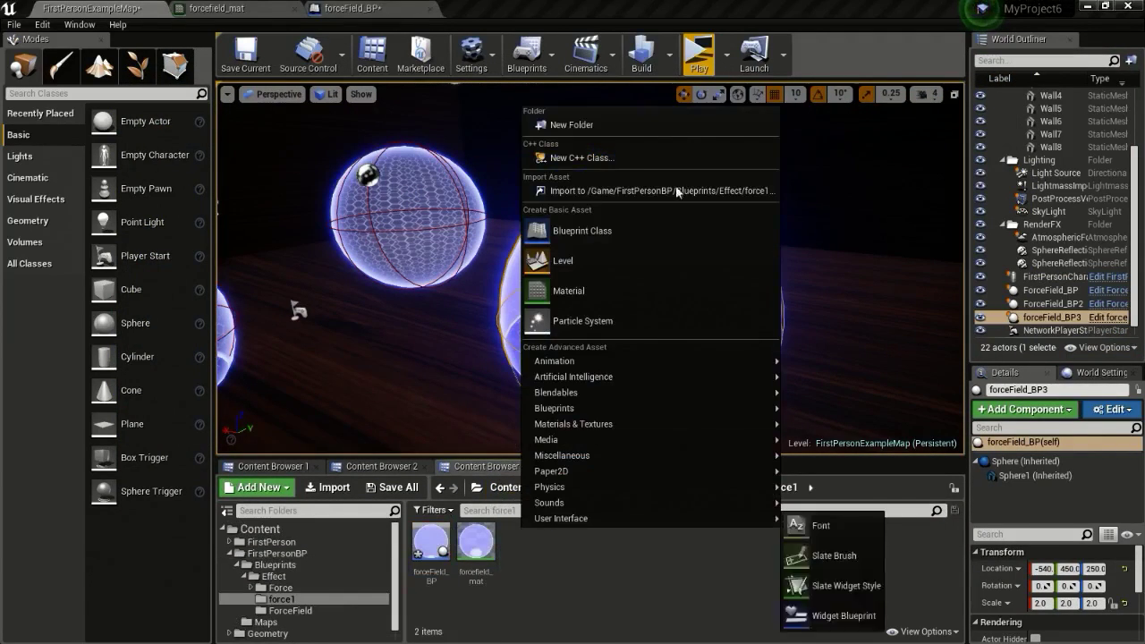
click(618, 319)
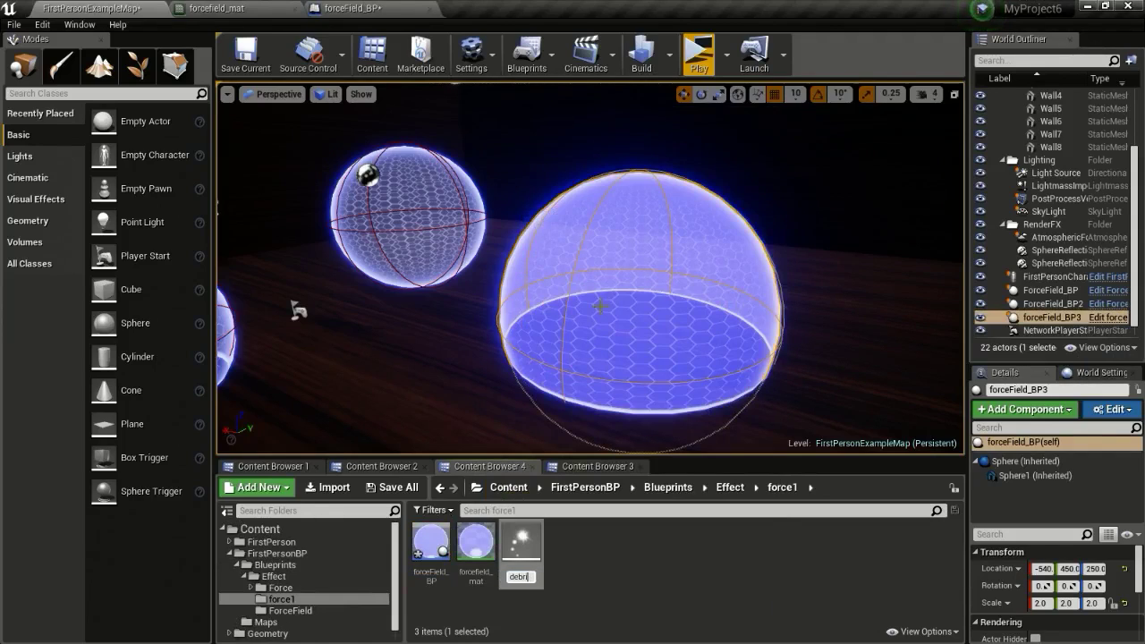
key(Return)
key(Return)
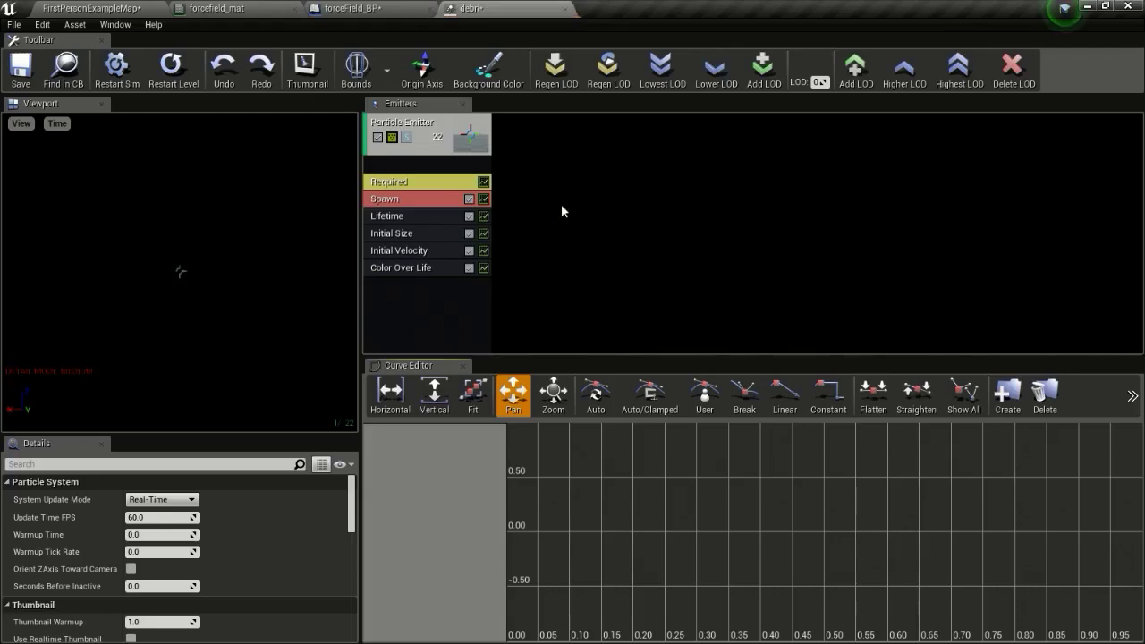
Create a material named dot in the force1 folder and open it for editing.
click(74, 7)
right_click(572, 531)
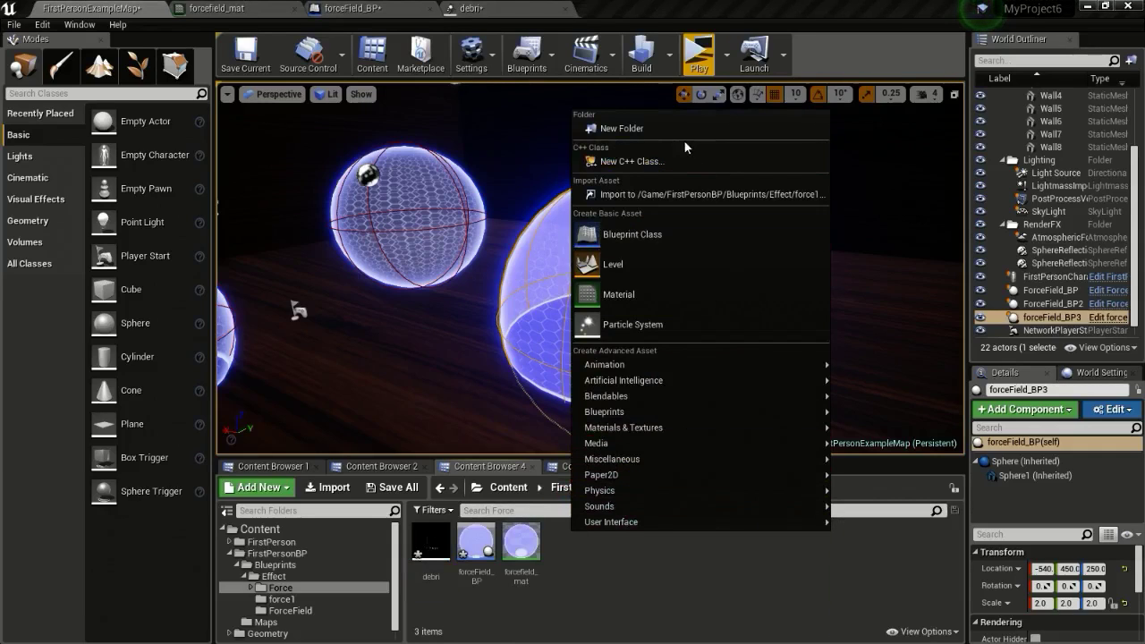
click(625, 295)
text(d)
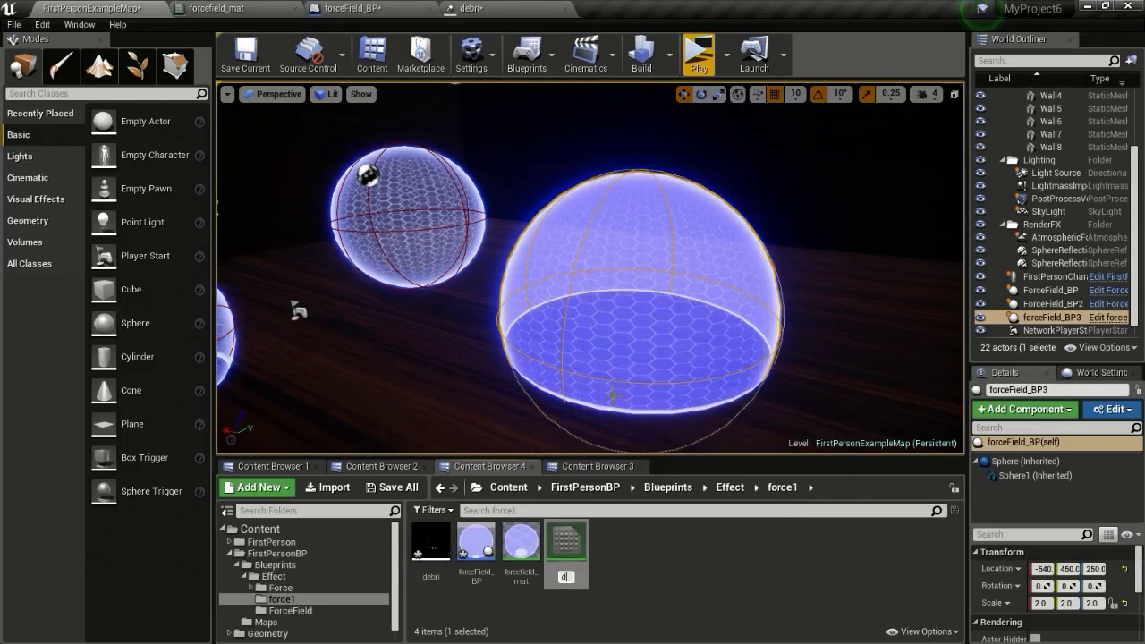
text(ot)
key(Return)
double_click(486, 538)
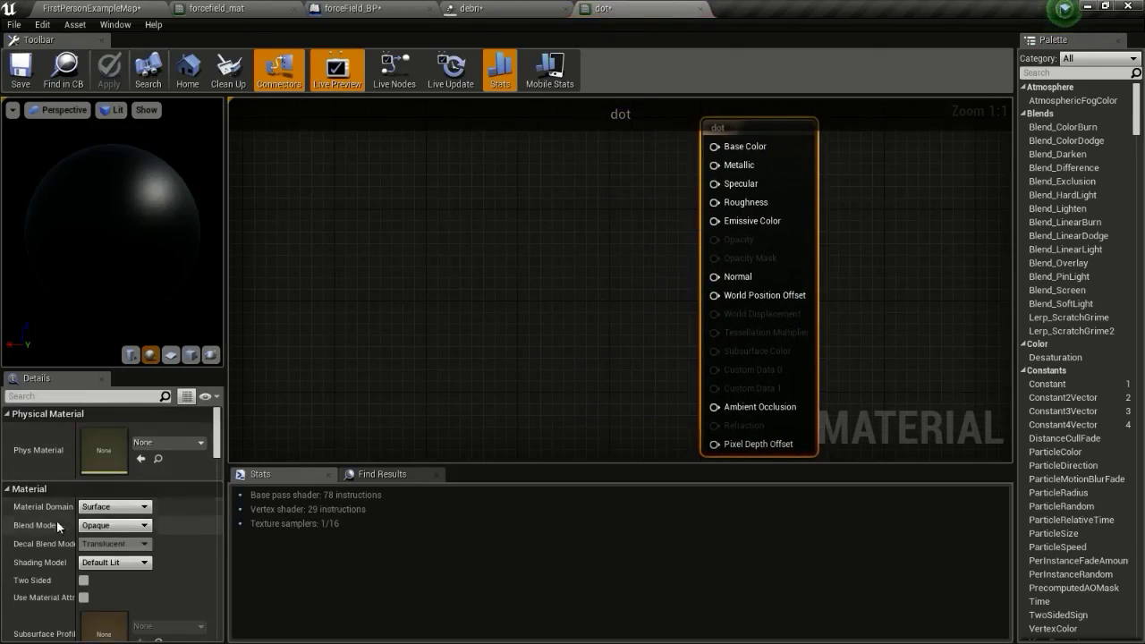
Set the dot material's blend mode to Translucent and its shading model to Unlit.
click(113, 527)
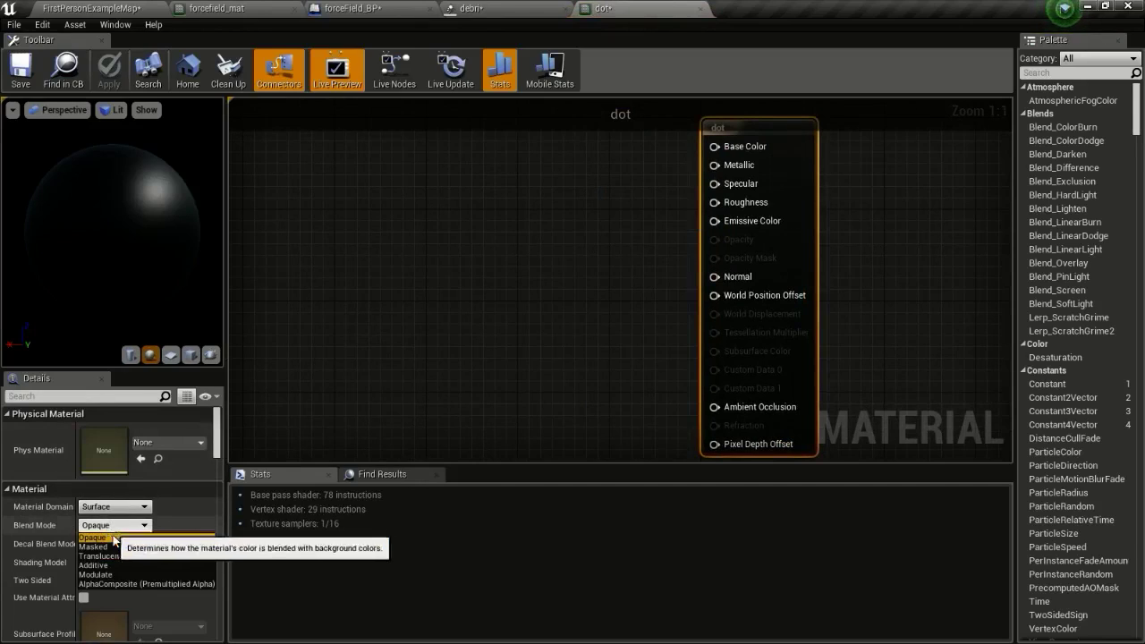
click(113, 555)
click(130, 563)
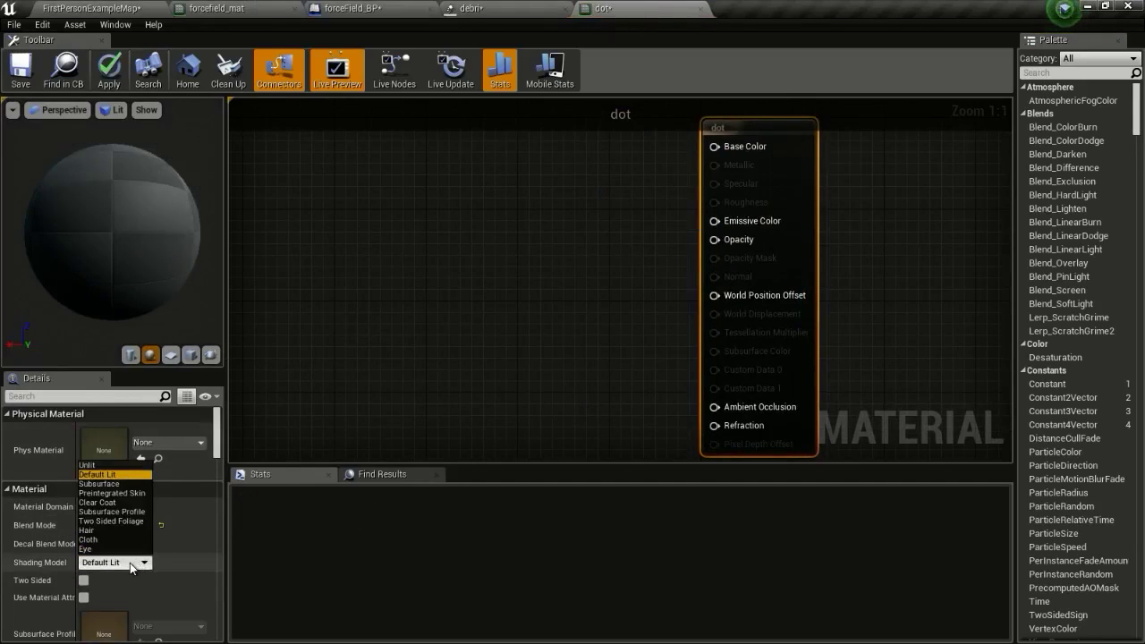
click(109, 466)
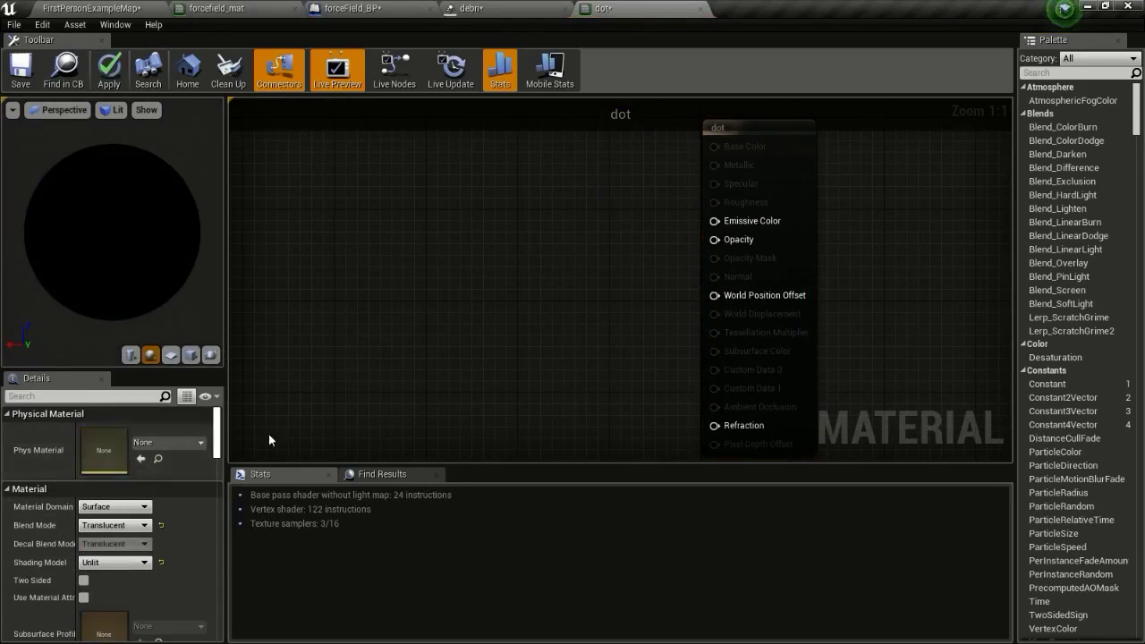
Add a RadialGradientExponential node to the dot material graph and place it well away from the material's input node.
right_click(426, 296)
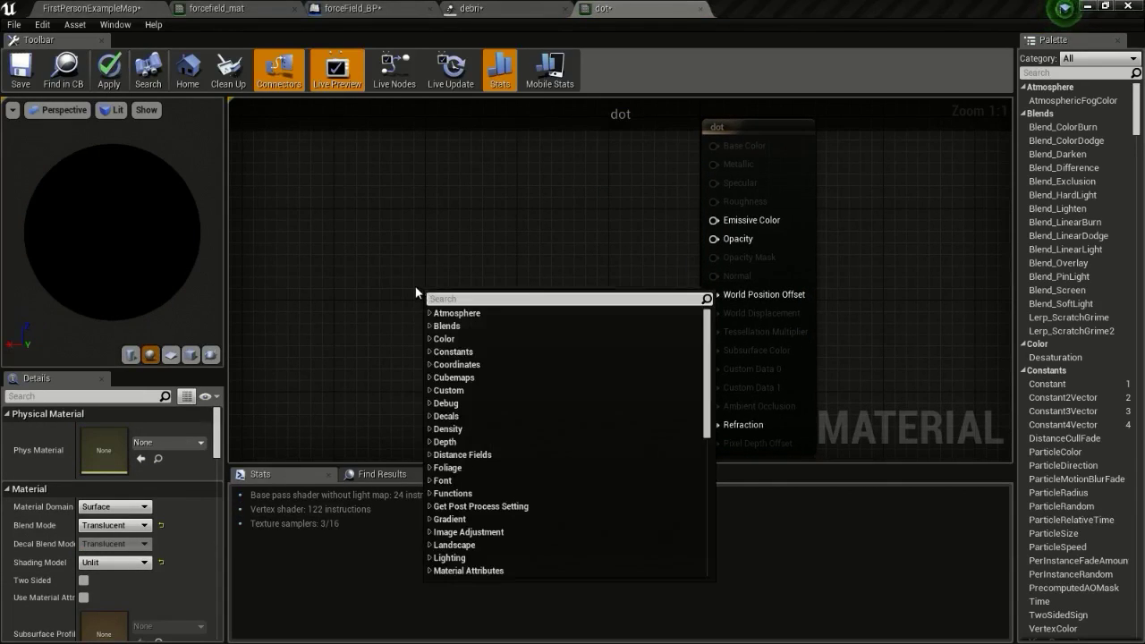
text(radial)
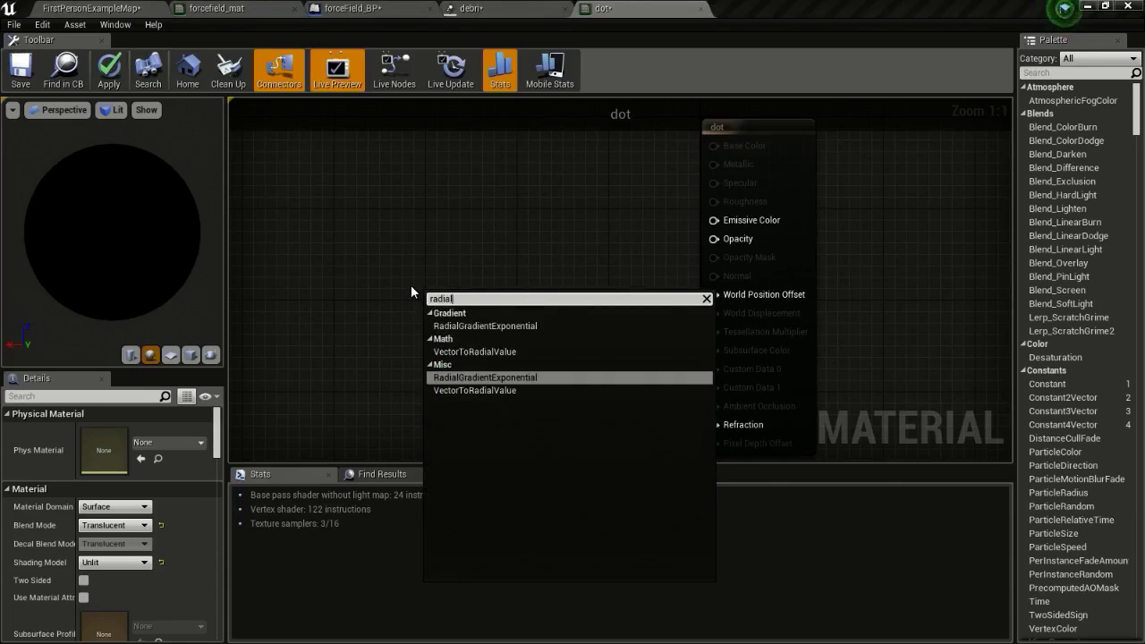
key(Return)
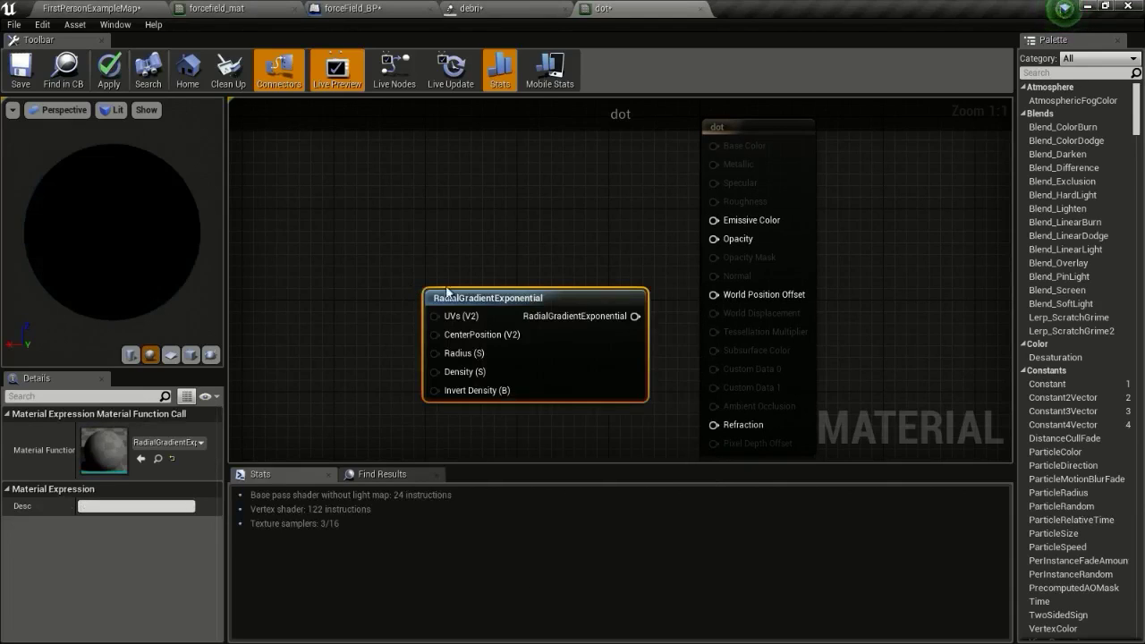
drag(526, 297, 441, 186)
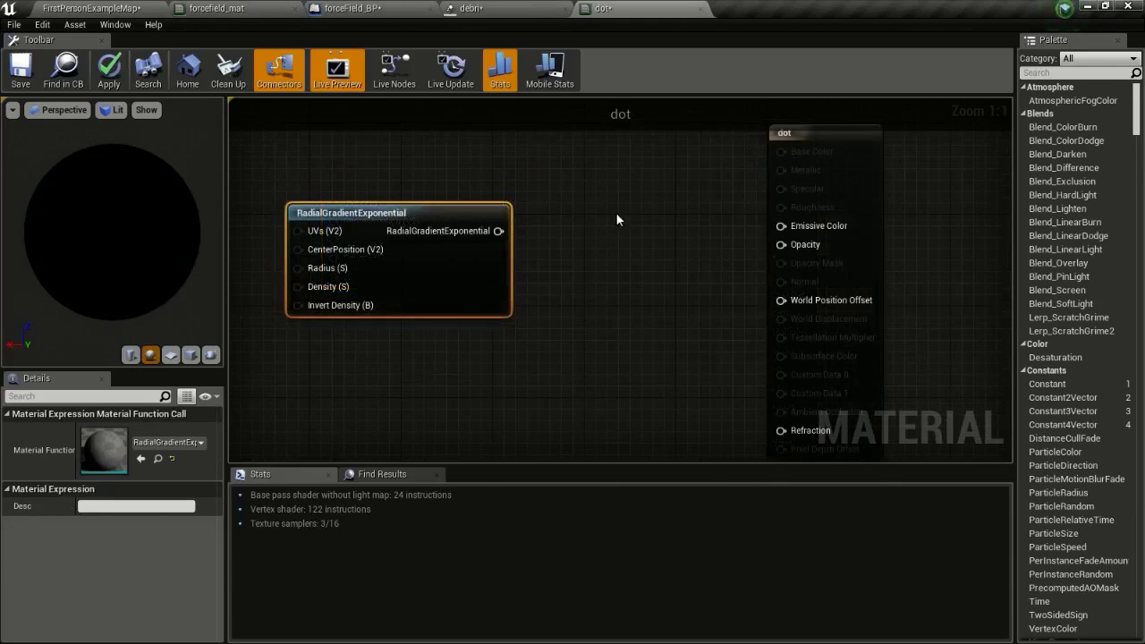
Add two Multiply nodes fed at A by the radial gradient, and connect their outputs to Emissive Color and Opacity.
key(m)
click(616, 209)
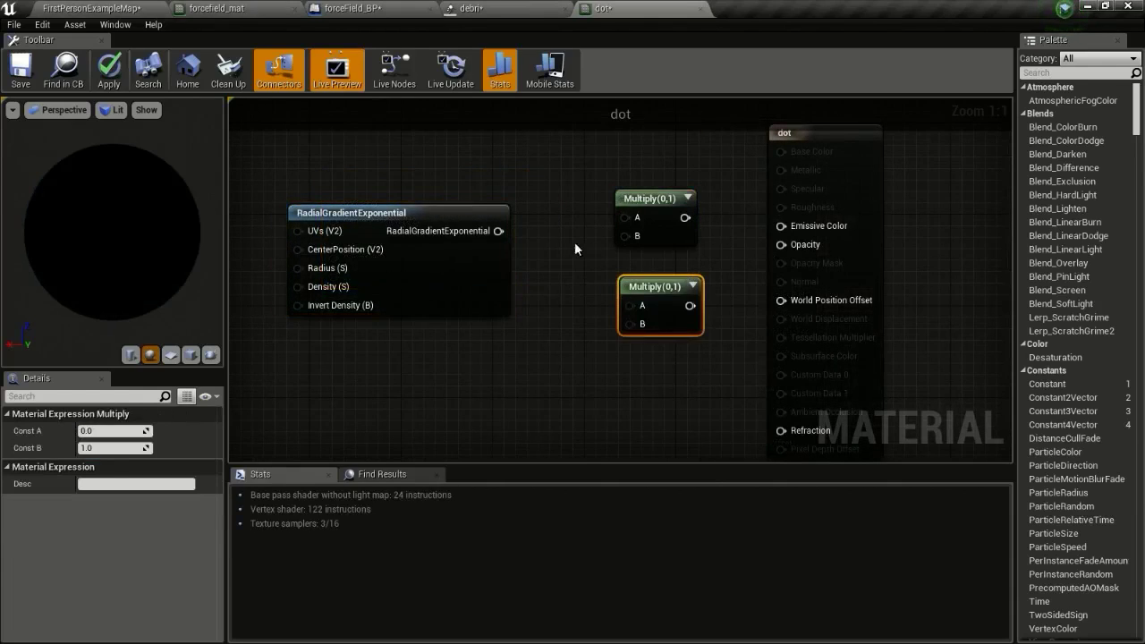
drag(611, 218, 626, 218)
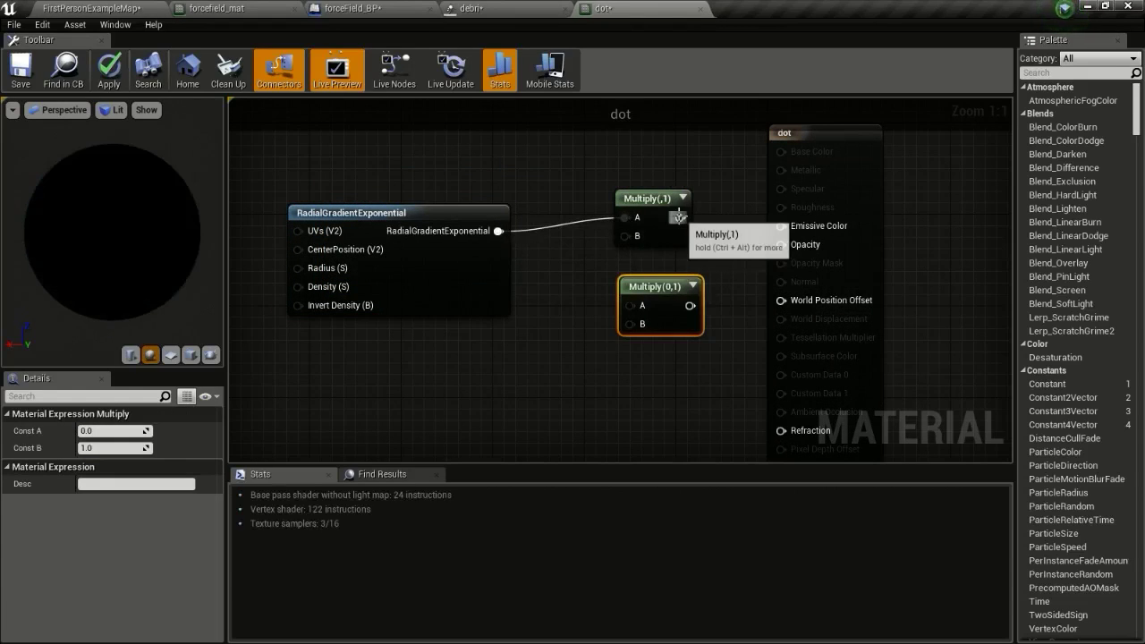
drag(812, 228, 814, 230)
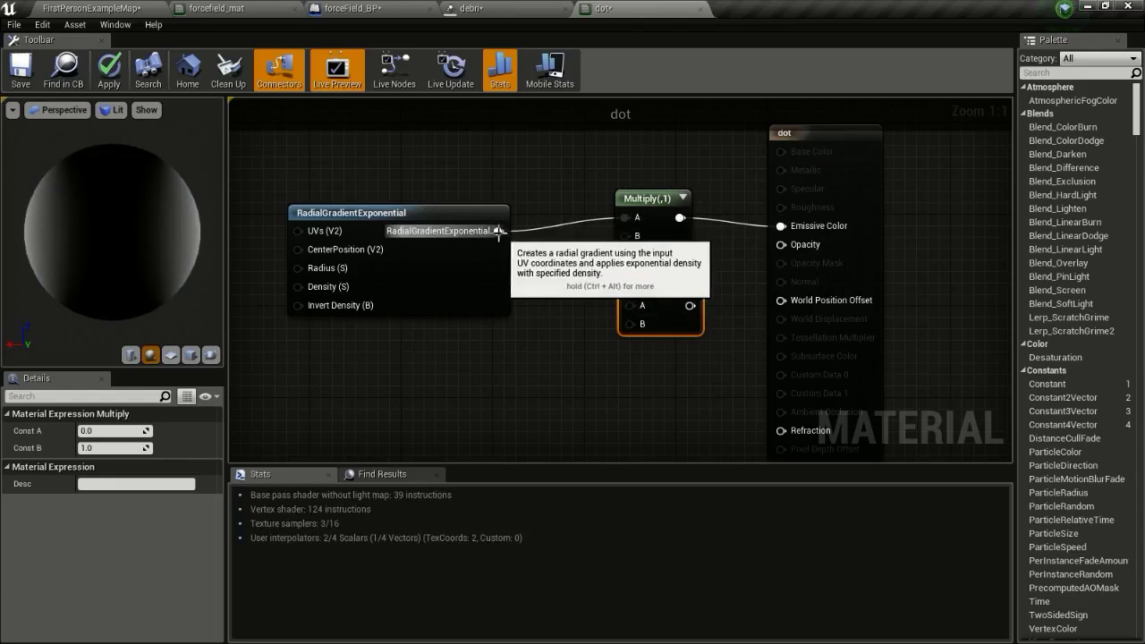
drag(499, 231, 783, 245)
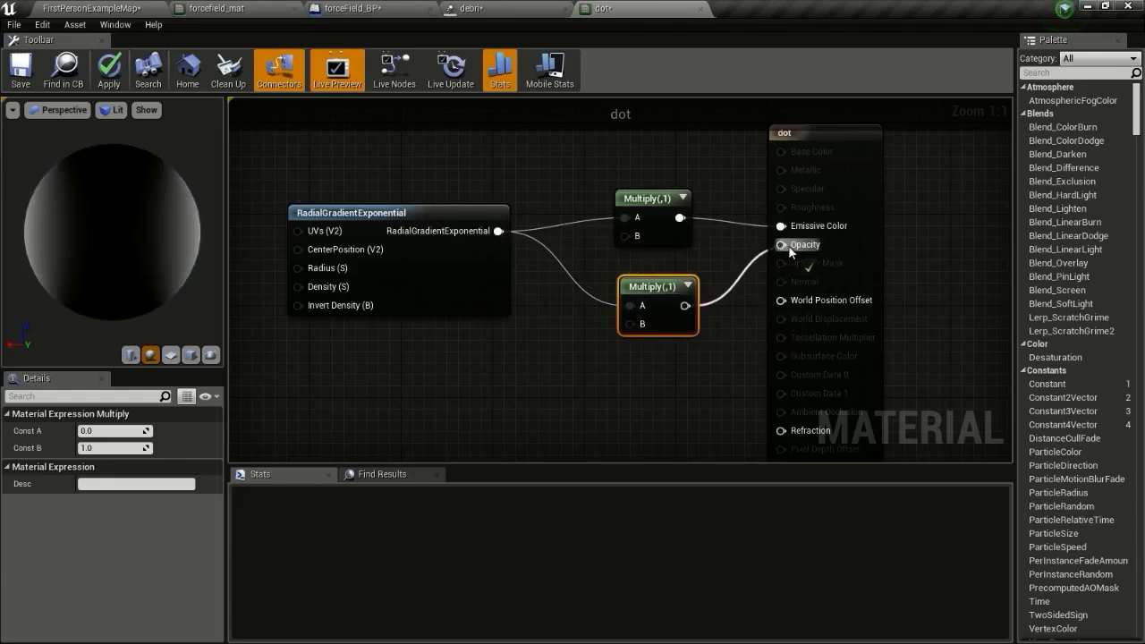
Add a Particle Color node, connect its color and alpha outputs to B of the emissive and opacity Multiply nodes, and preview on a cube.
right_drag(455, 400, 494, 291)
right_click(517, 287)
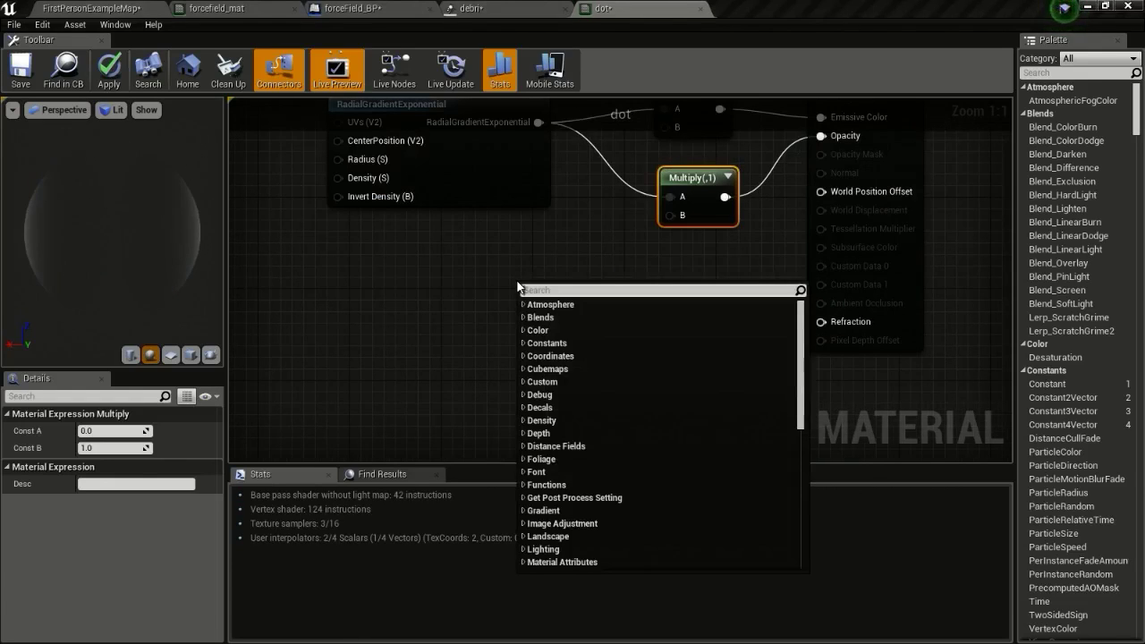
text(particle)
key(Return)
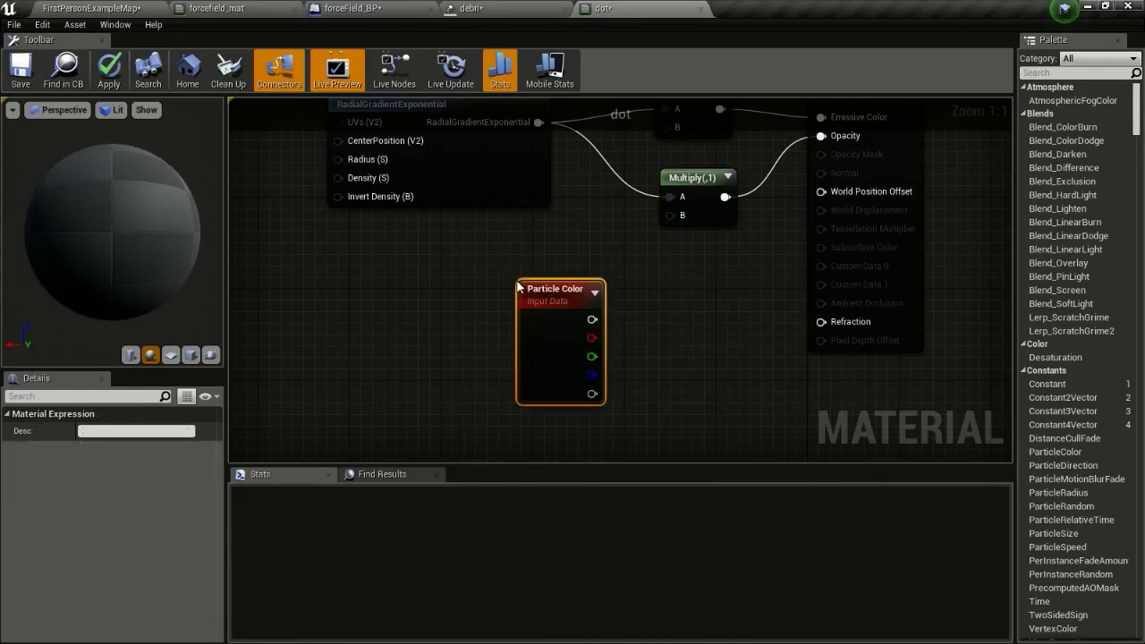
drag(556, 310, 480, 252)
right_drag(538, 245, 537, 332)
drag(513, 348, 664, 216)
drag(515, 423, 680, 306)
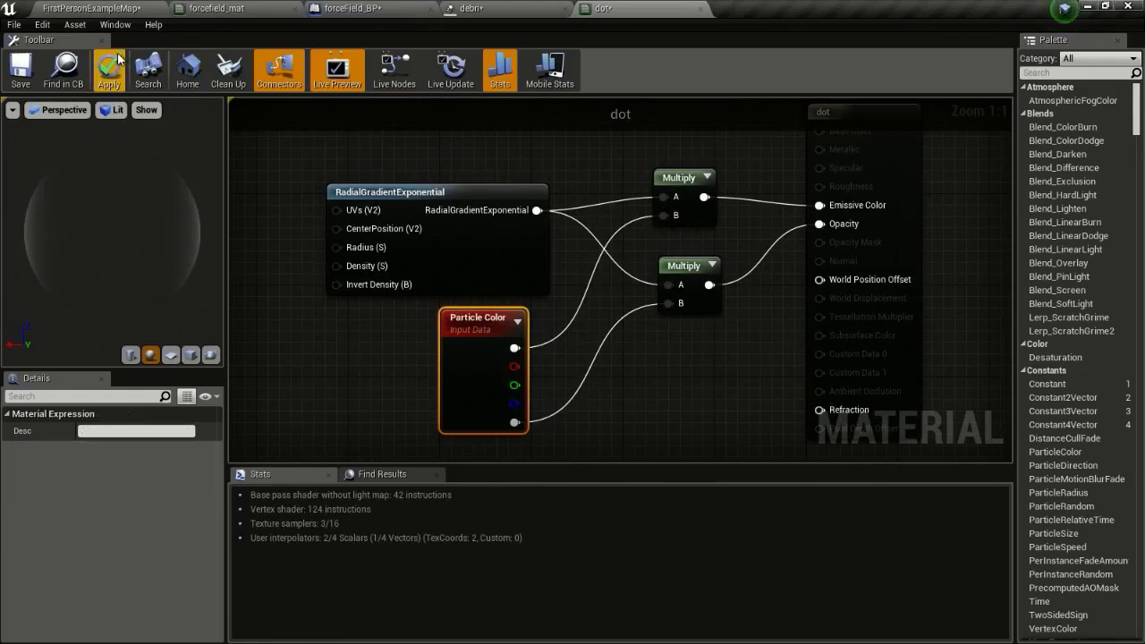
click(191, 355)
Assign the dot material from the force1 folder to the Required module of the debri particle emitter.
click(469, 8)
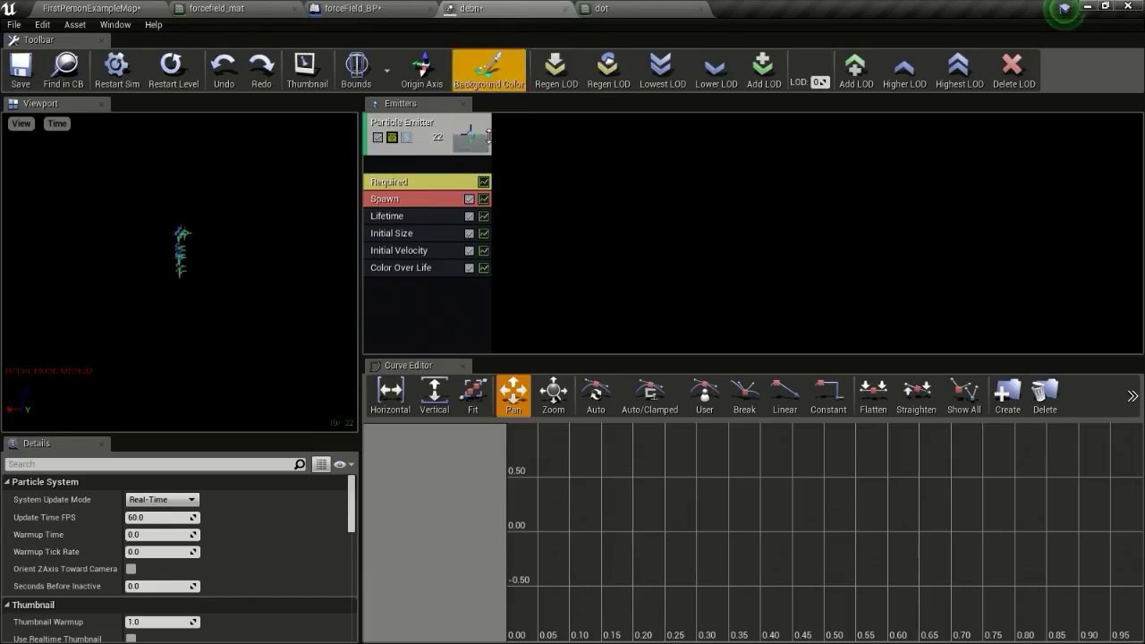
click(422, 167)
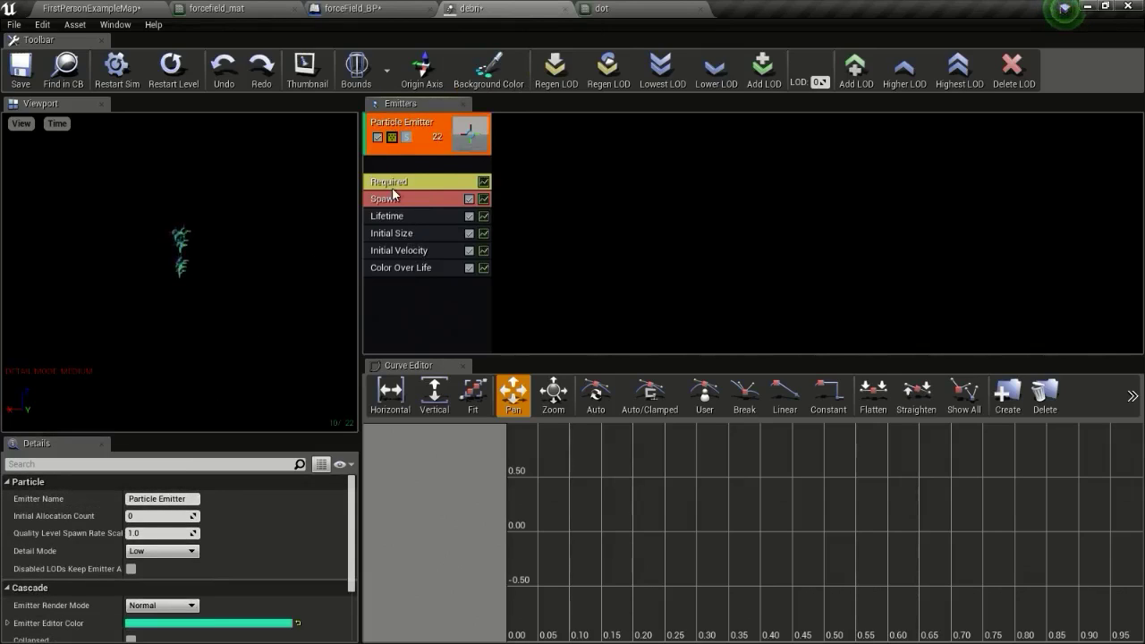
click(396, 187)
click(189, 526)
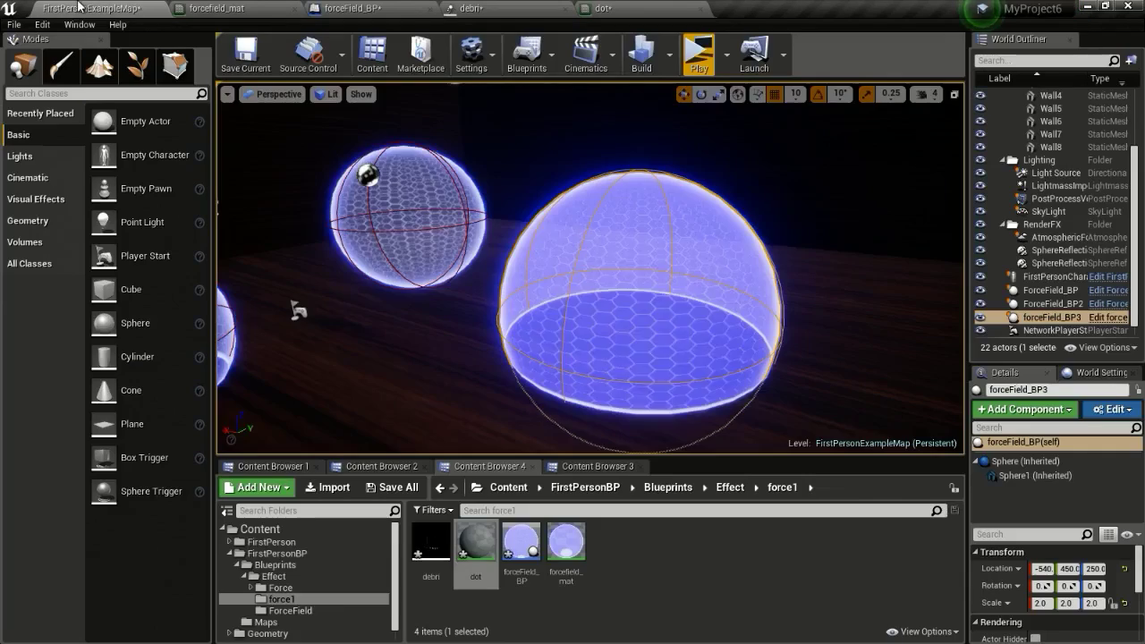
click(204, 526)
click(605, 9)
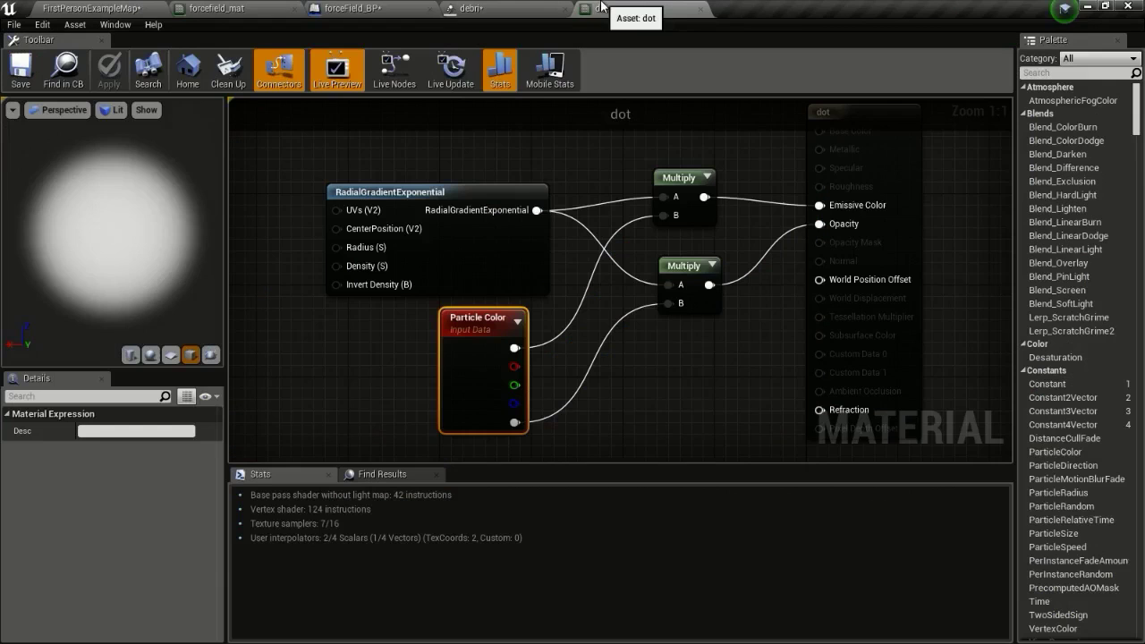
click(470, 8)
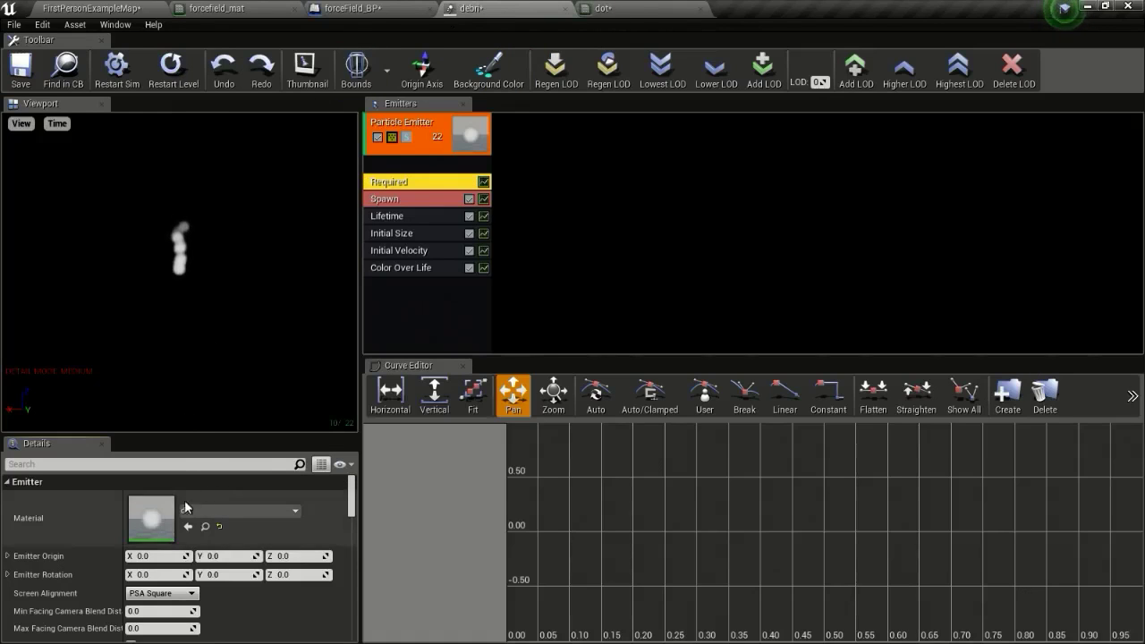
Set the Initial Velocity module's maximum start velocity to 200 on X, Y and Z.
click(408, 250)
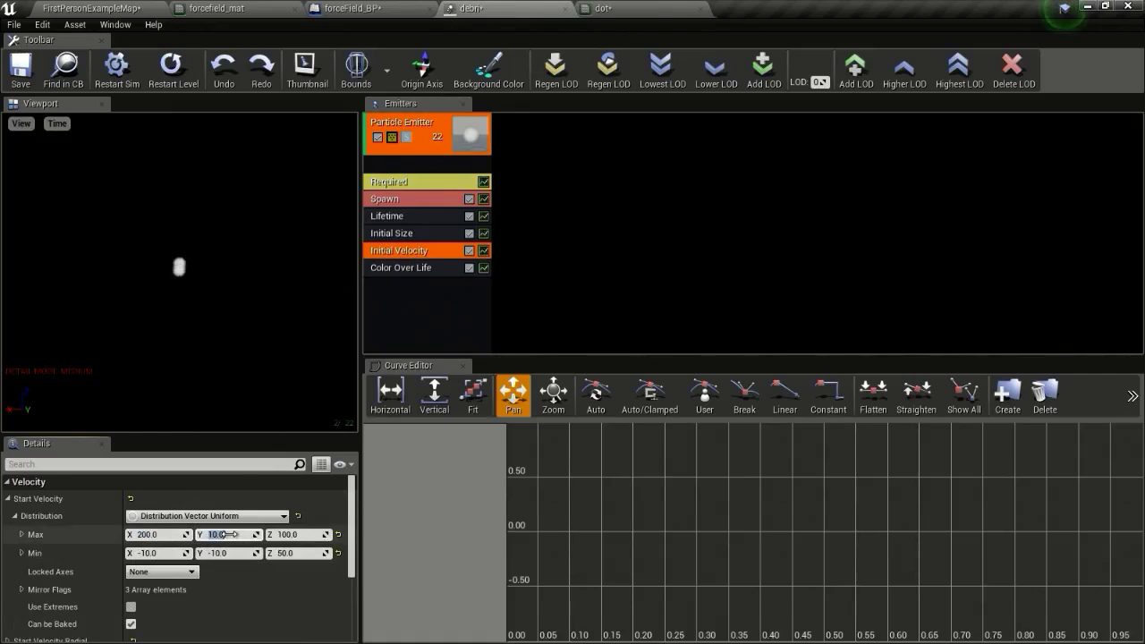
text(200)
click(289, 534)
text(200)
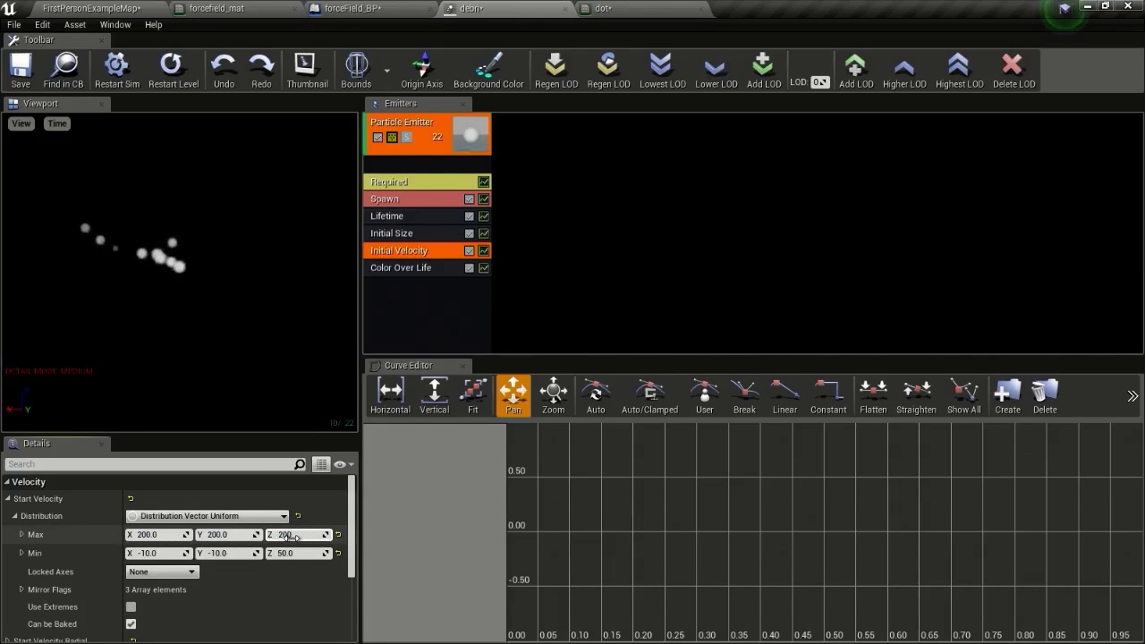
Set the minimum start velocity to -200 on X, -200 on Y and 200 on Z.
click(161, 553)
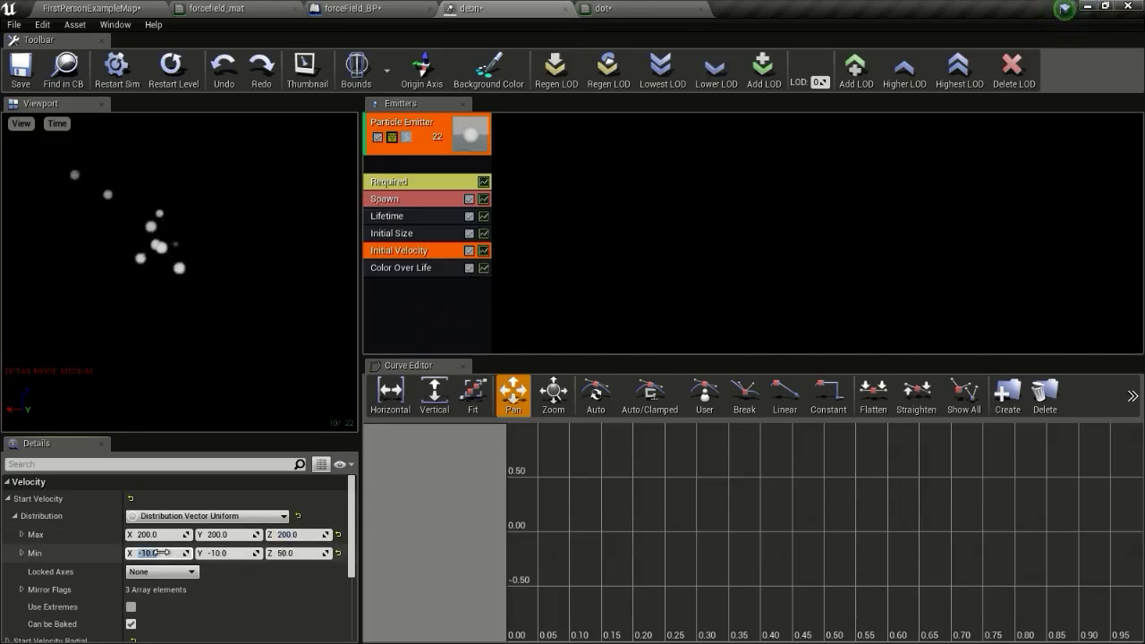
text(-200)
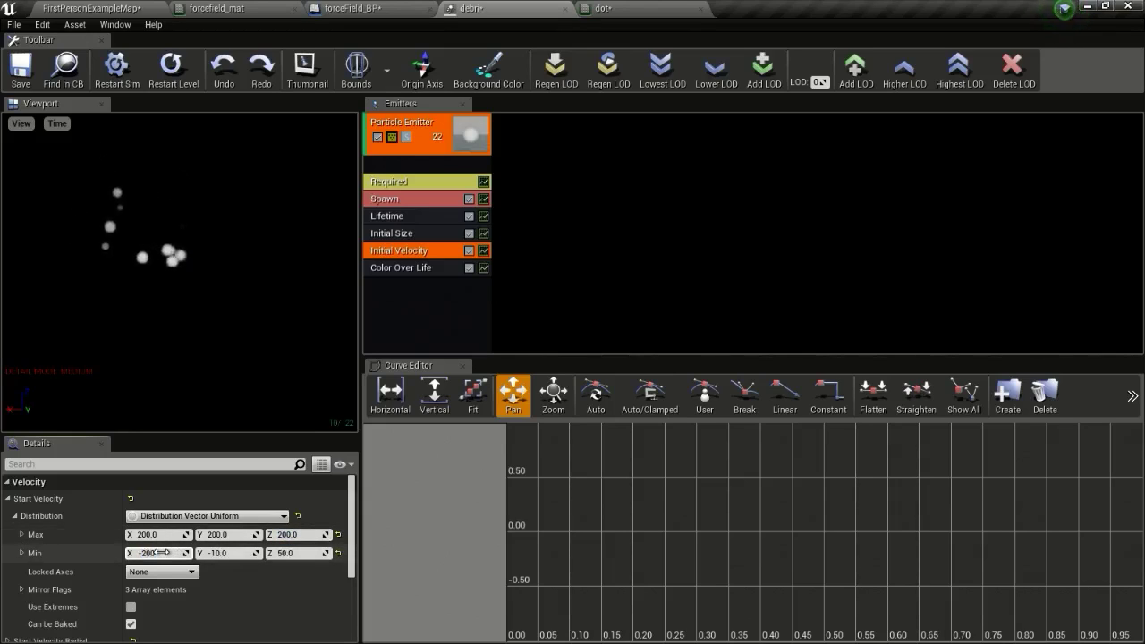
key(Return)
text(-)
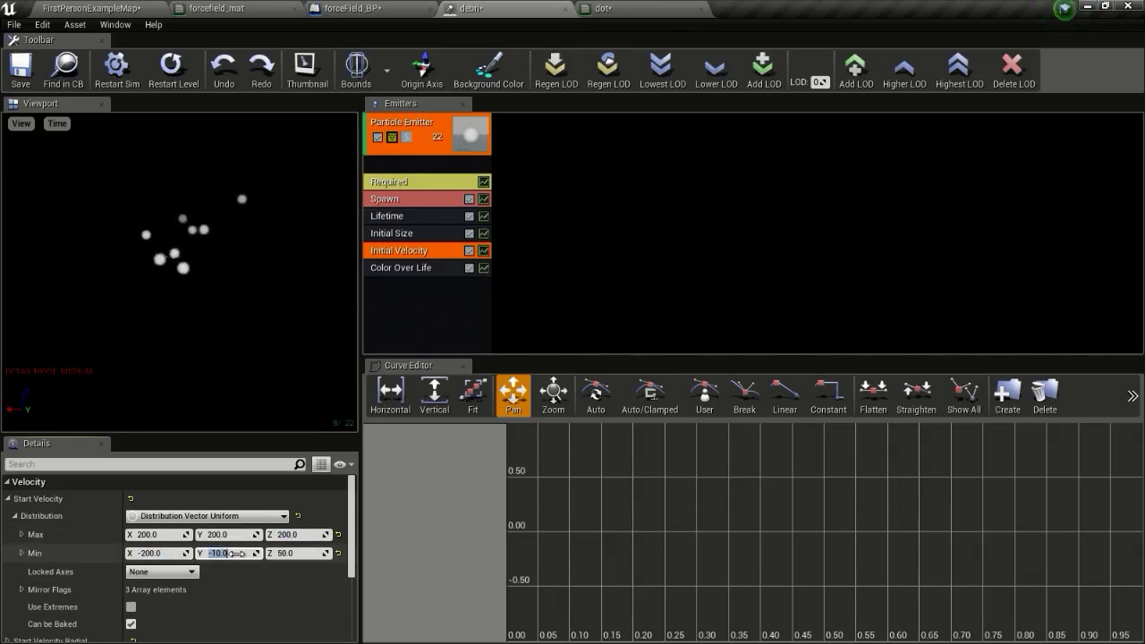
text(200)
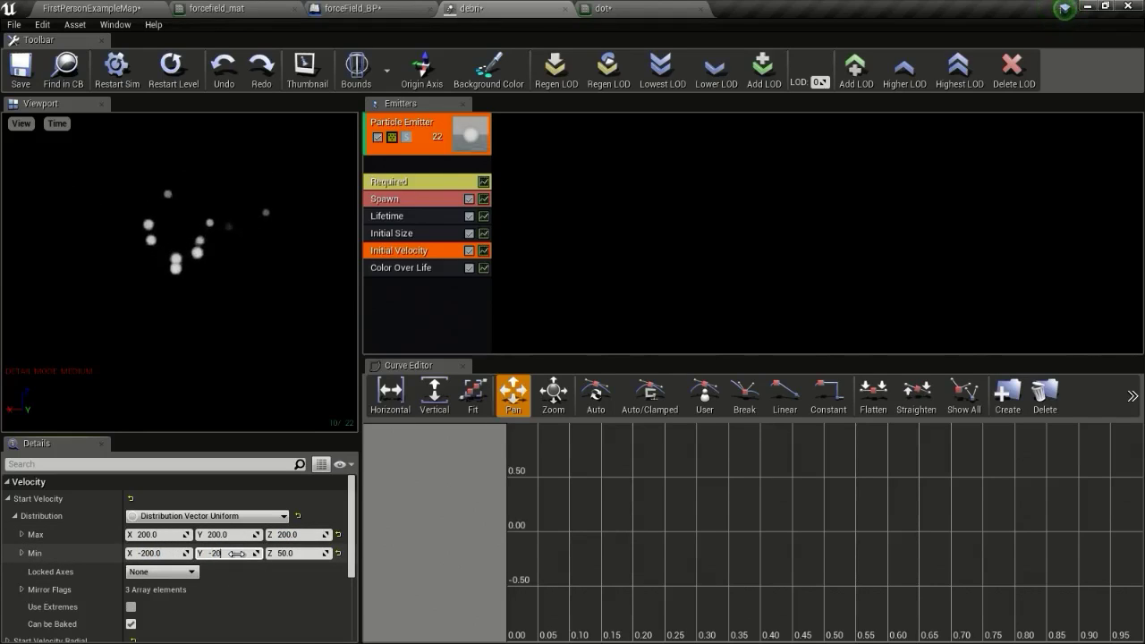
click(301, 552)
text(200)
key(Return)
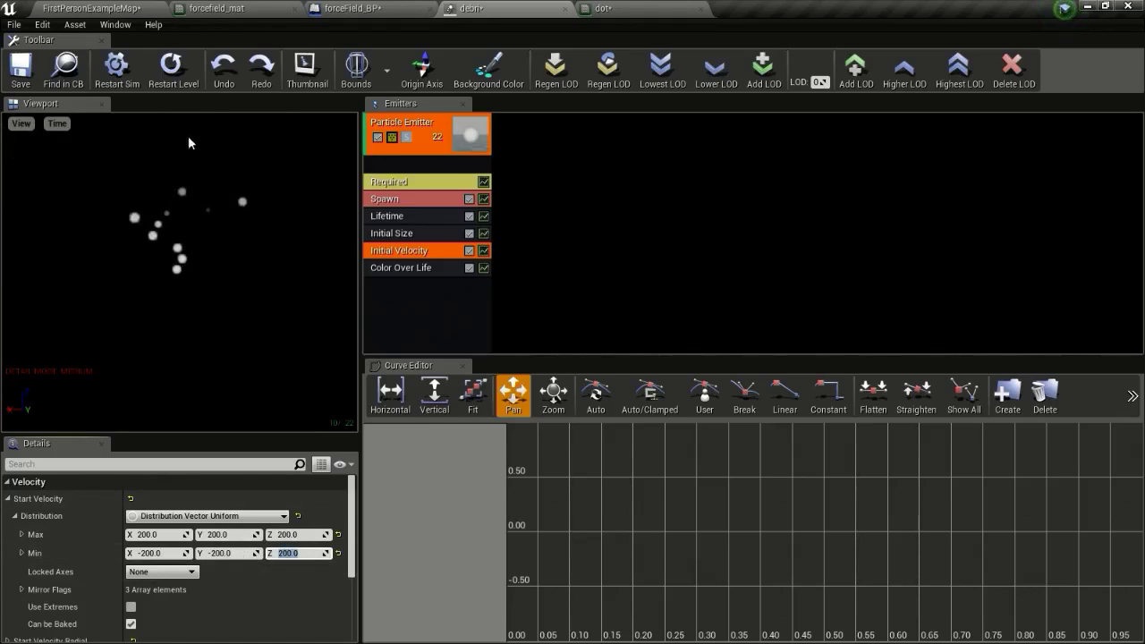
Set the emitter's constant spawn rate to 50.
click(402, 201)
click(157, 533)
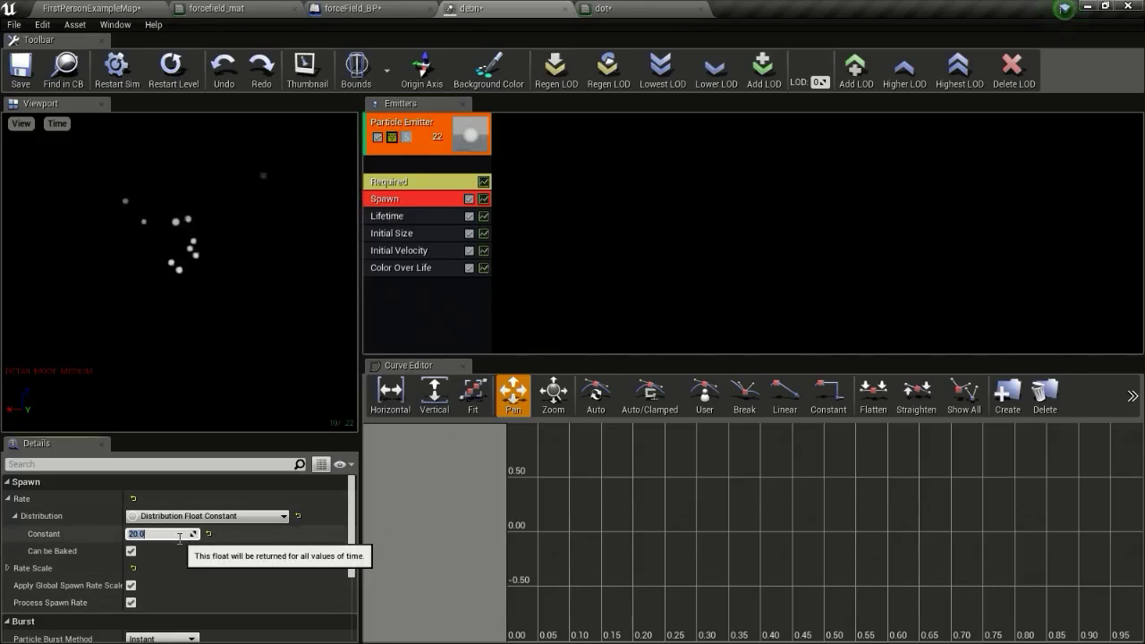
text(50)
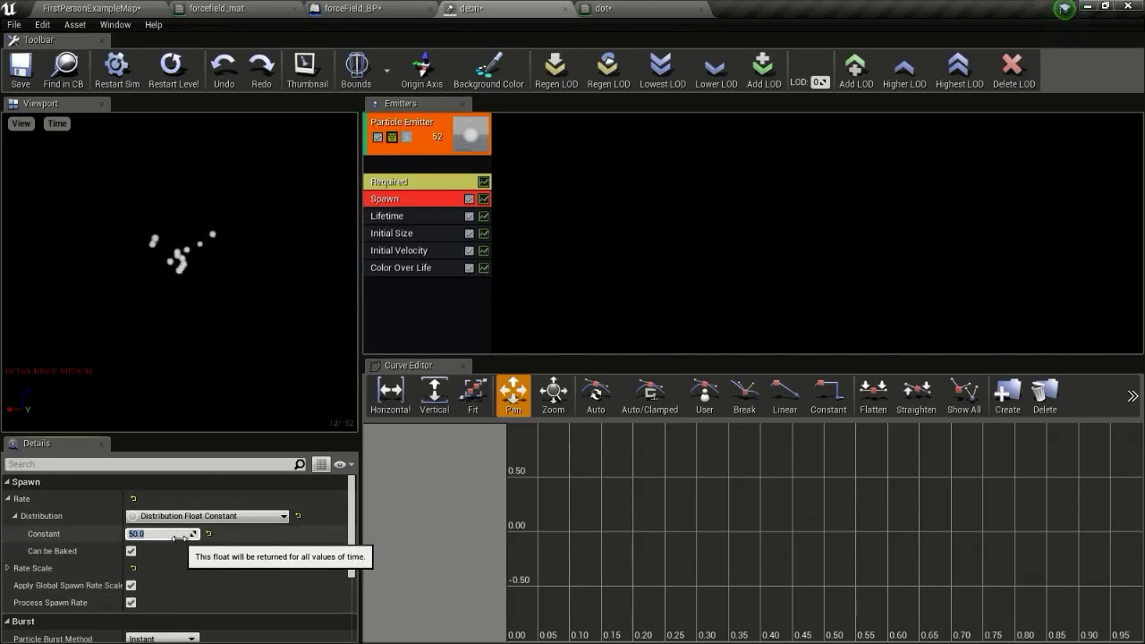
key(Return)
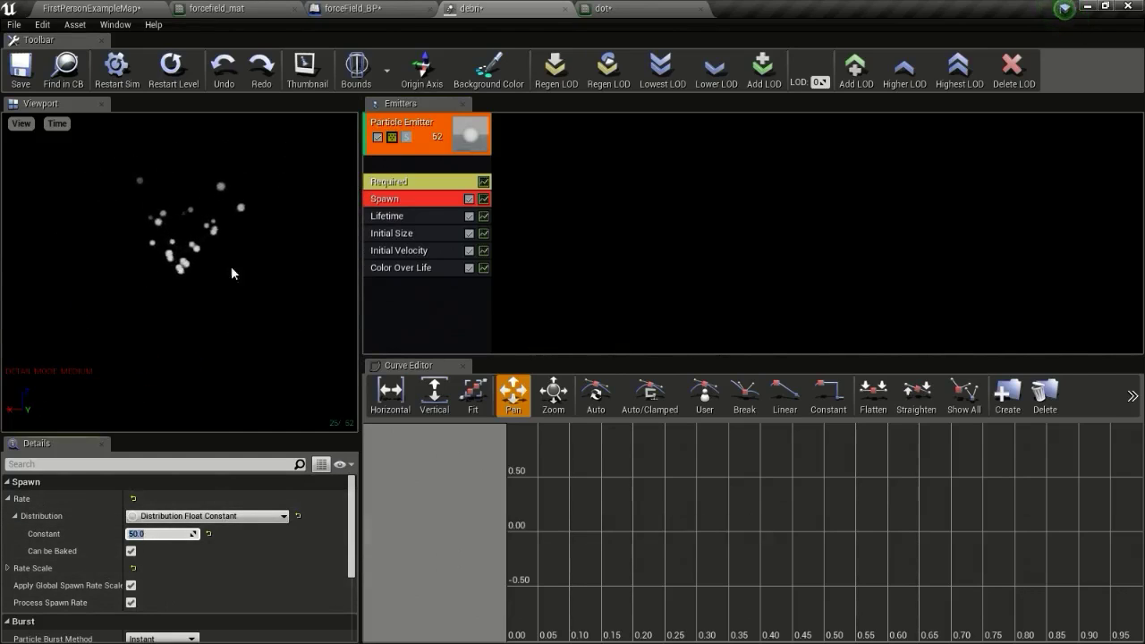
Set the first Color Over Life point's out value to R 22, G 2, B 0.1.
scroll(202, 559, down, 1)
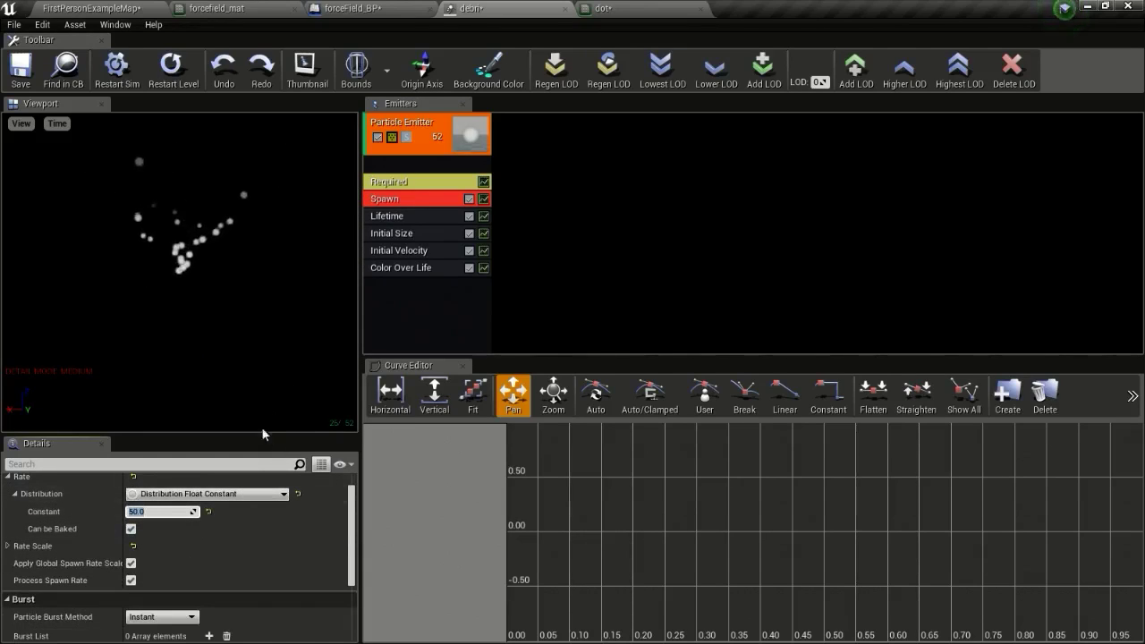
click(414, 265)
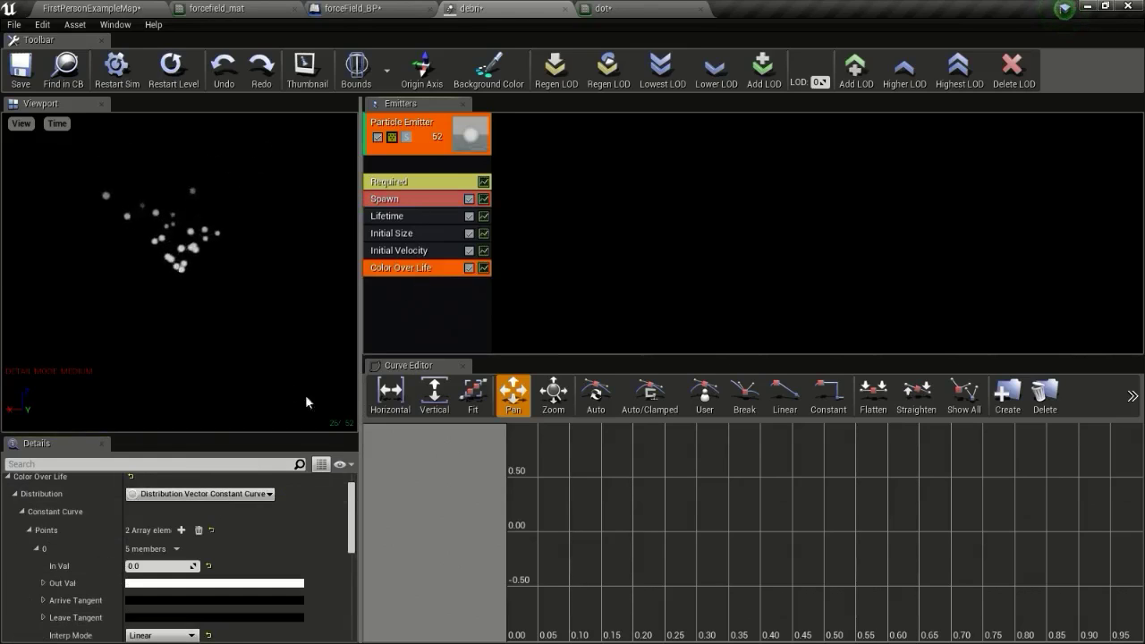
click(162, 582)
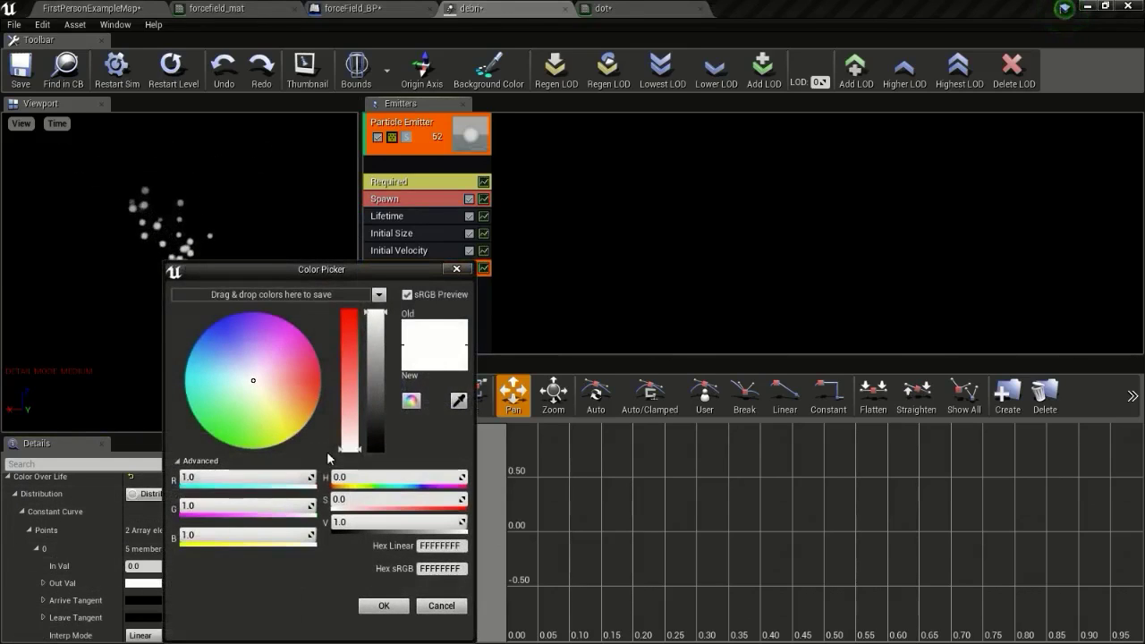
click(236, 480)
text(22)
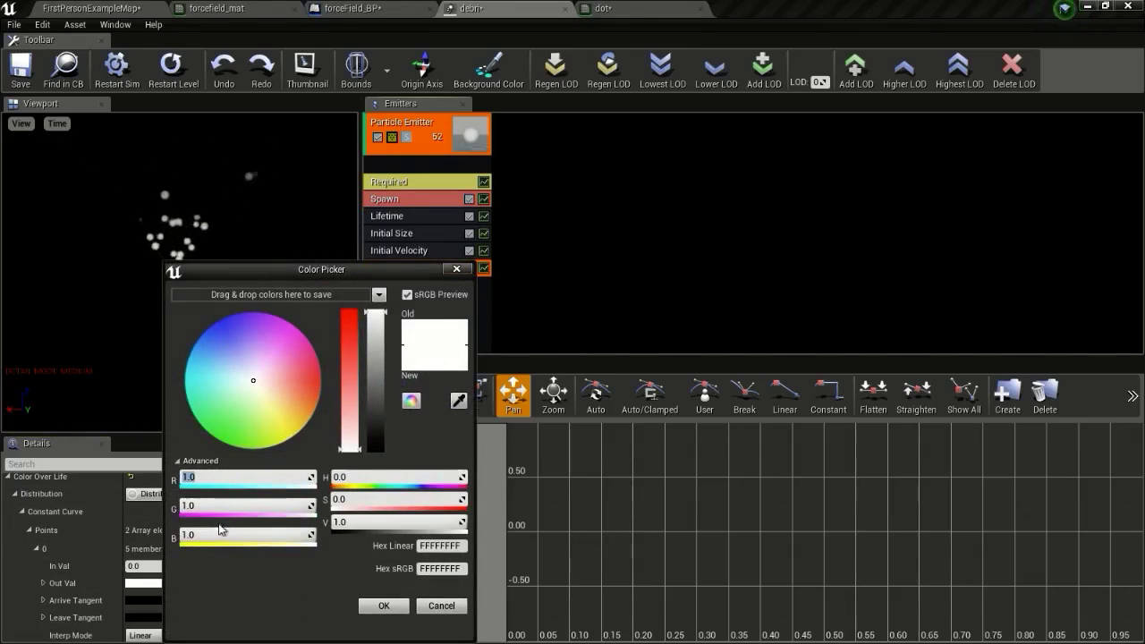
click(224, 506)
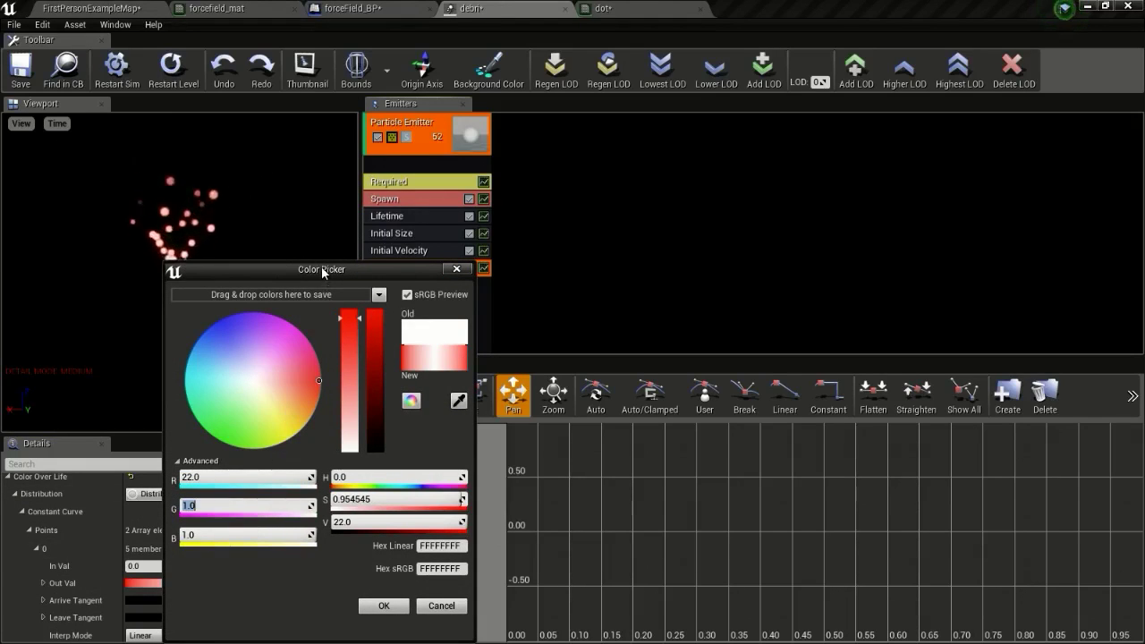
drag(323, 269, 572, 170)
text(2)
click(475, 434)
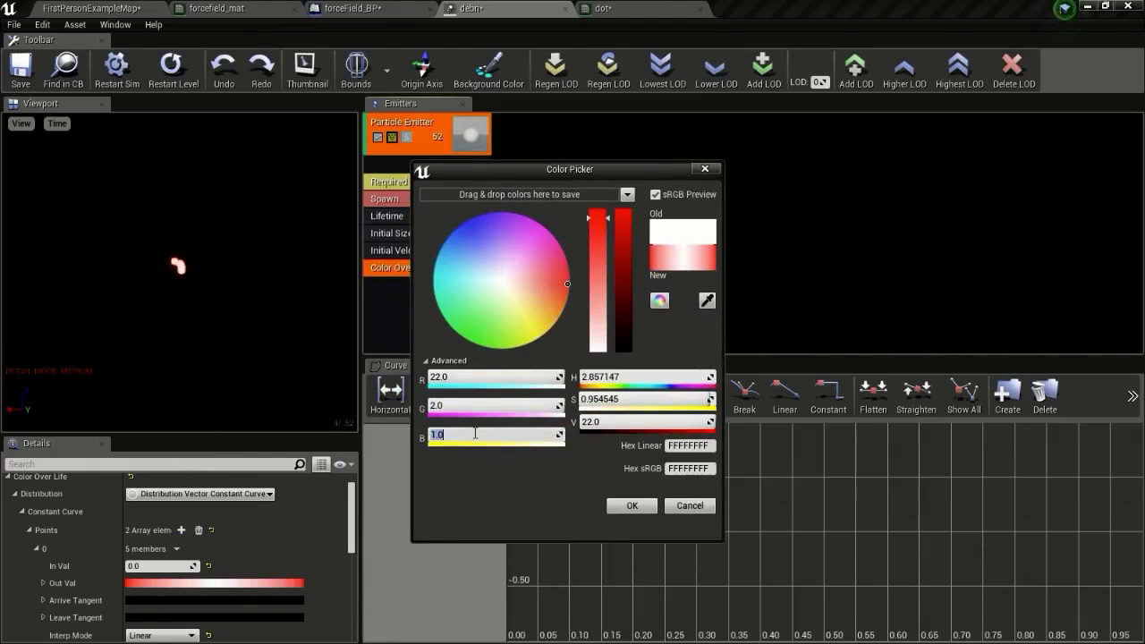
text(0.1)
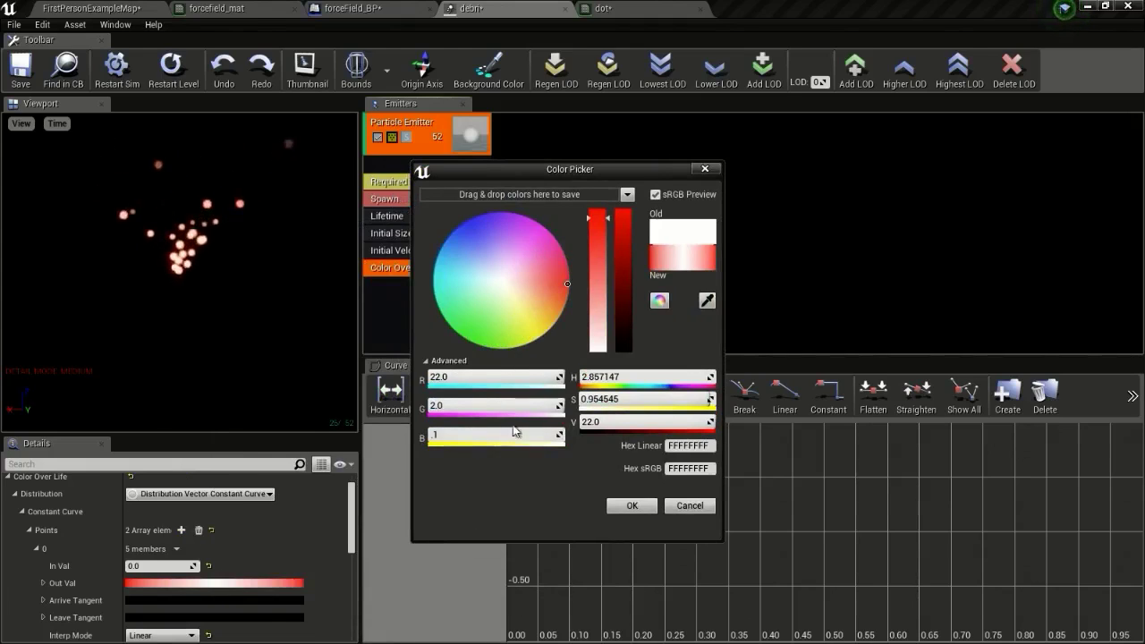
key(Return)
click(632, 505)
Change the Required module's screen alignment to PSA Velocity.
click(442, 182)
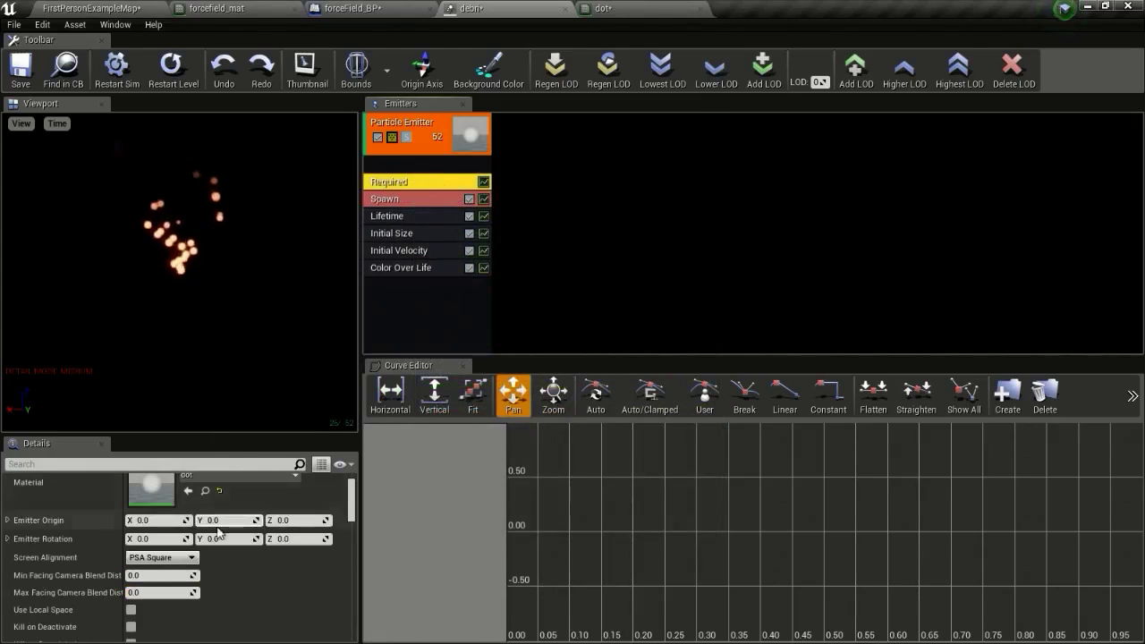
scroll(198, 555, down, 5)
scroll(135, 528, up, 2)
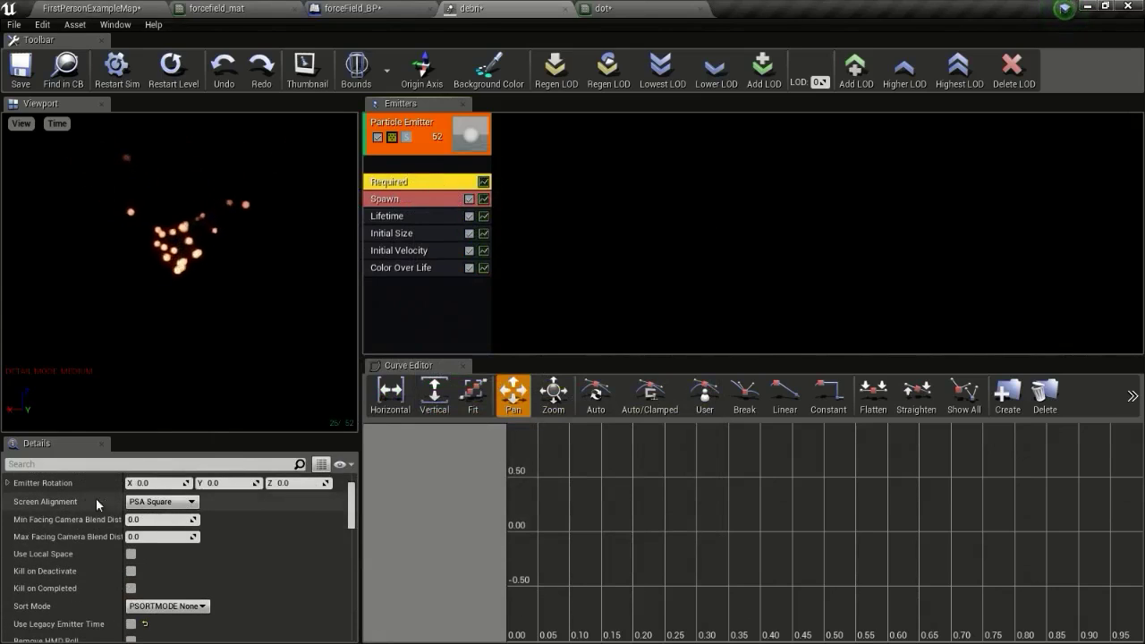
click(163, 502)
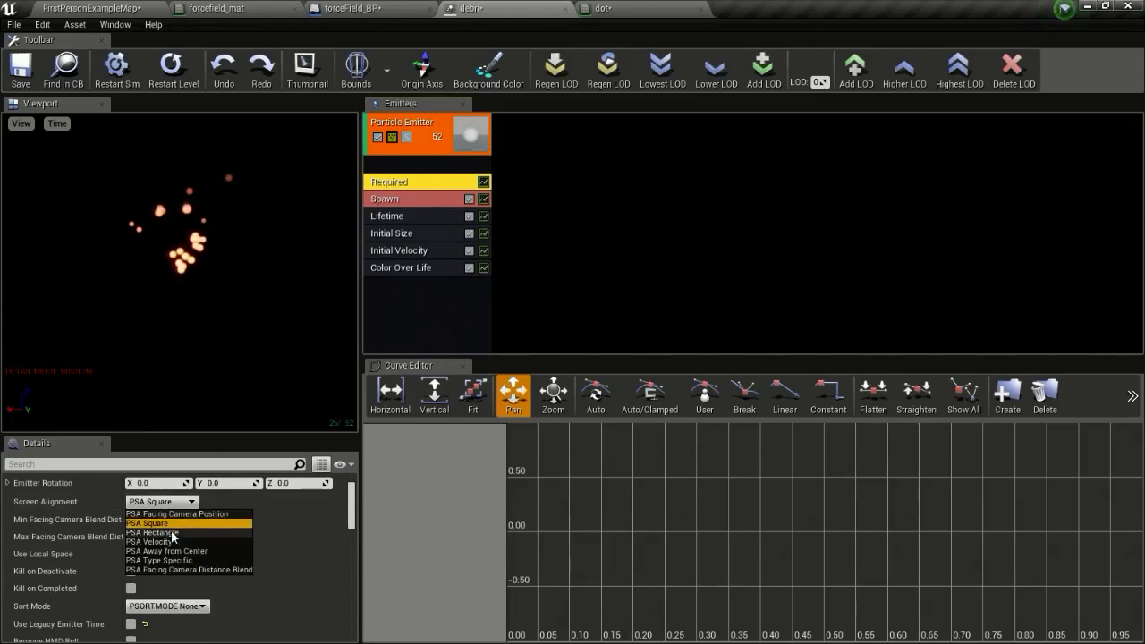
click(168, 542)
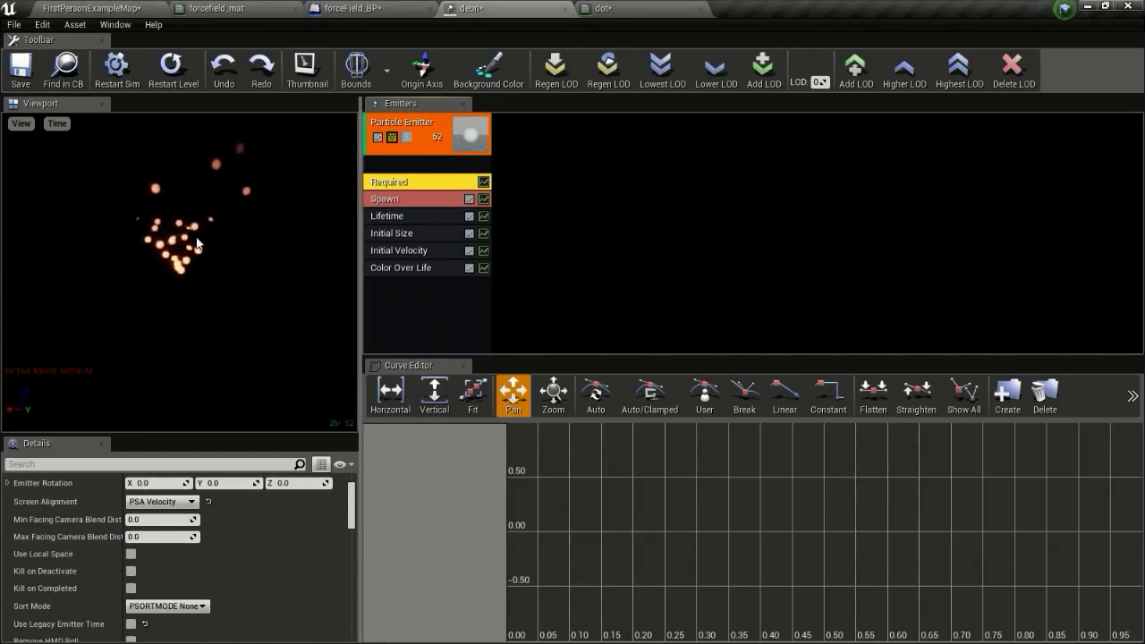
Set the Initial Size module's maximum start size to 10 on X and Z, leaving Y at 25.
click(409, 234)
click(154, 536)
text(1)
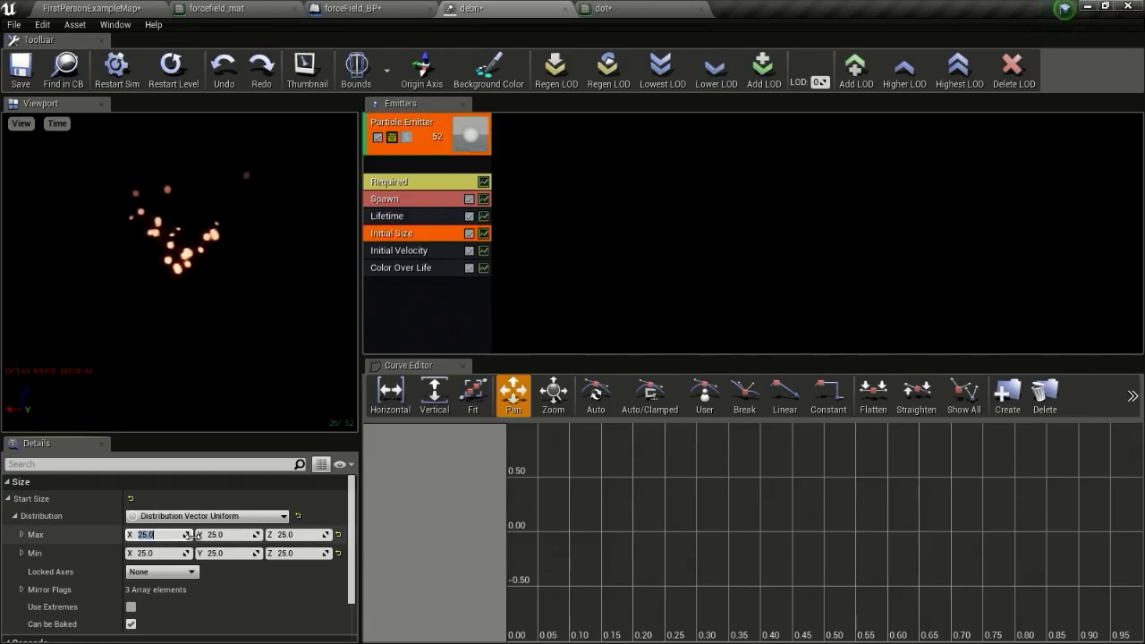
text(0)
click(225, 535)
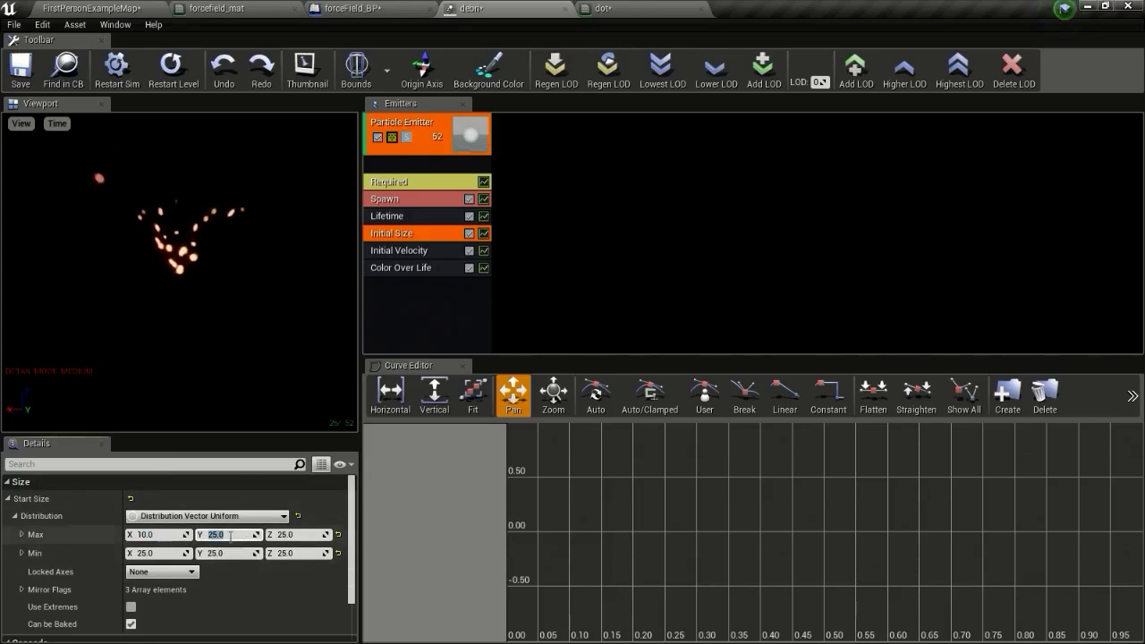
click(295, 535)
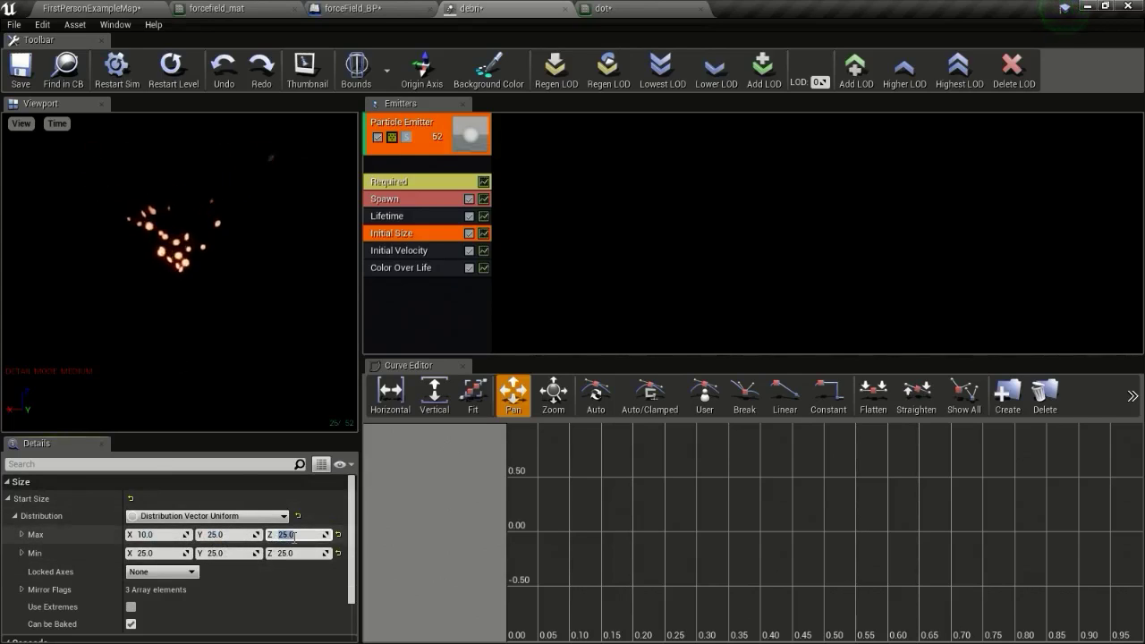
text(10)
key(Return)
Set the minimum start size to 5 on X, 25 on Y and 5 on Z.
text(5)
click(219, 553)
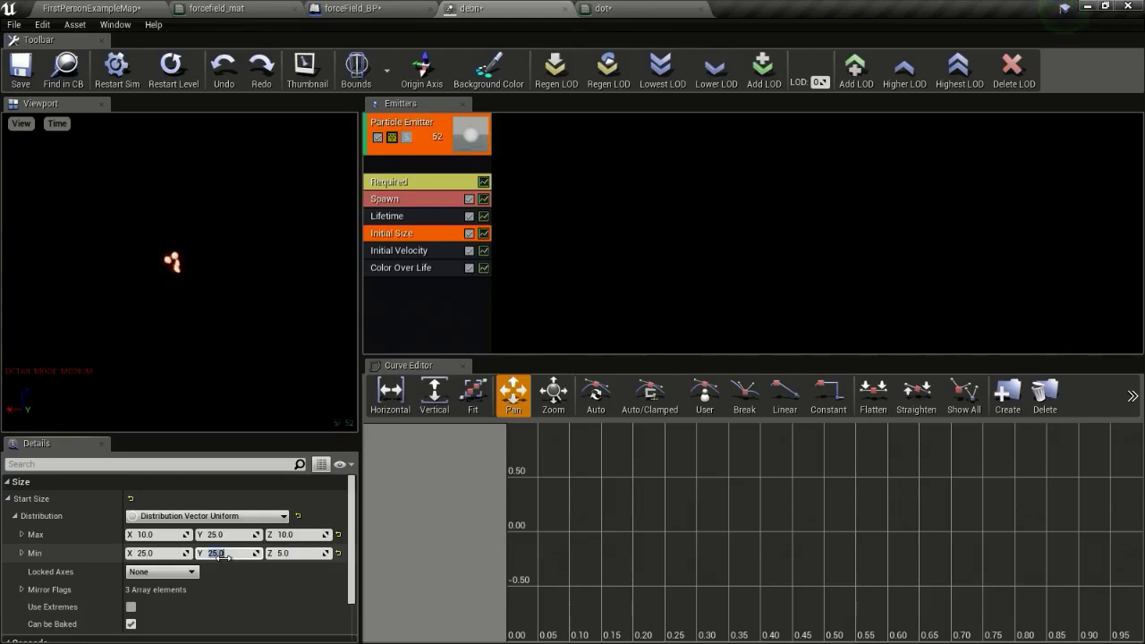
text(10)
key(Return)
click(166, 554)
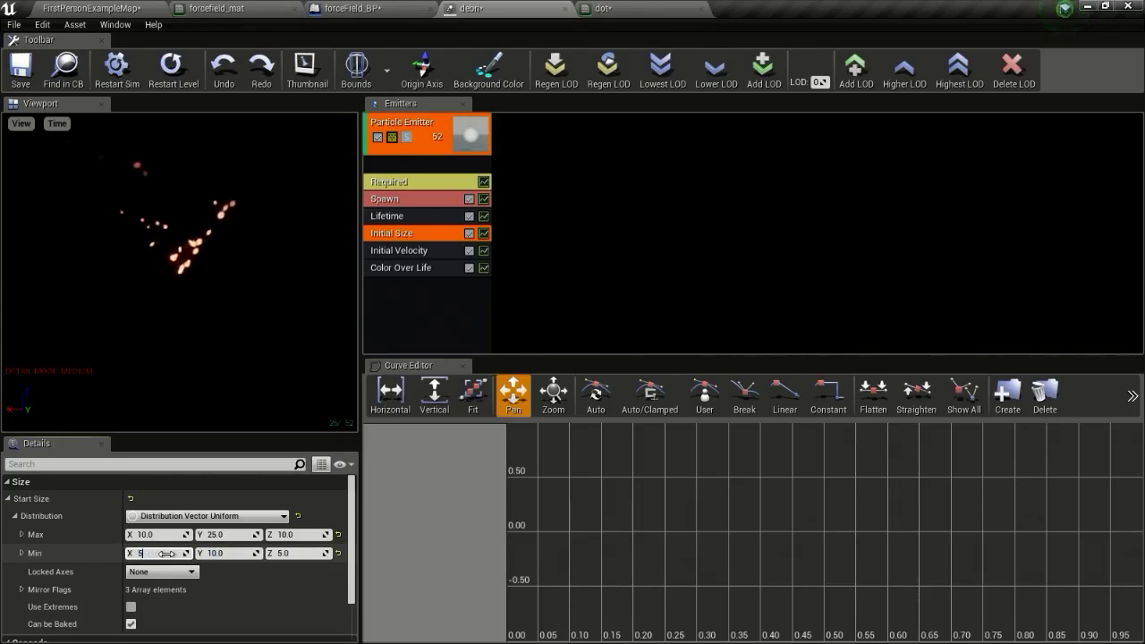
text(5)
key(Return)
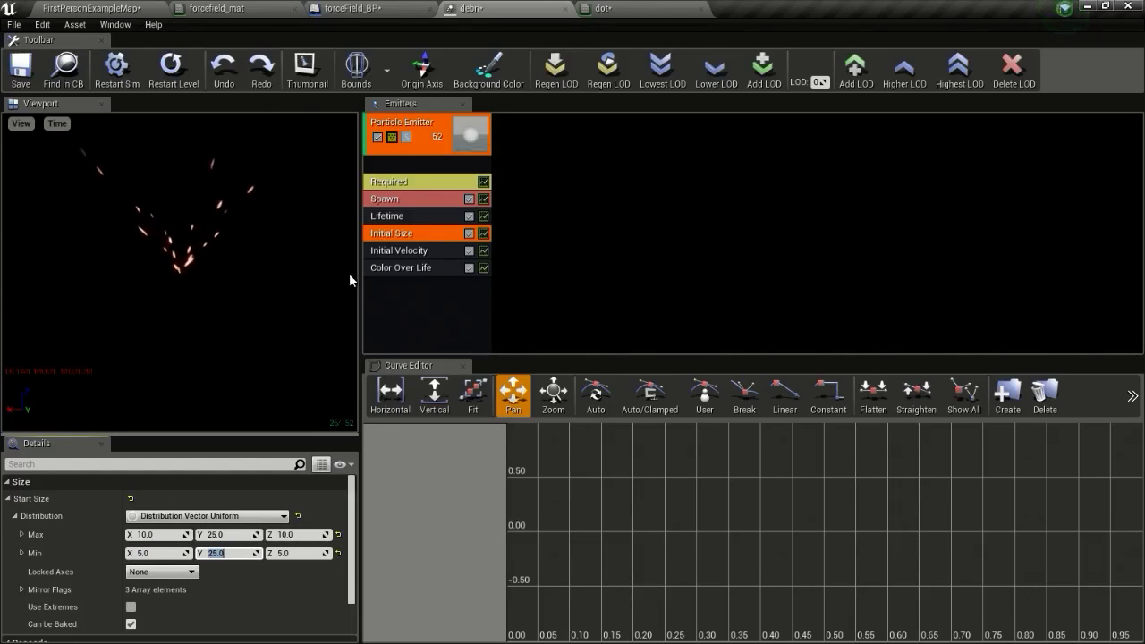
Add an Acceleration/Life module to the emitter and create three points in its constant curve.
right_click(416, 297)
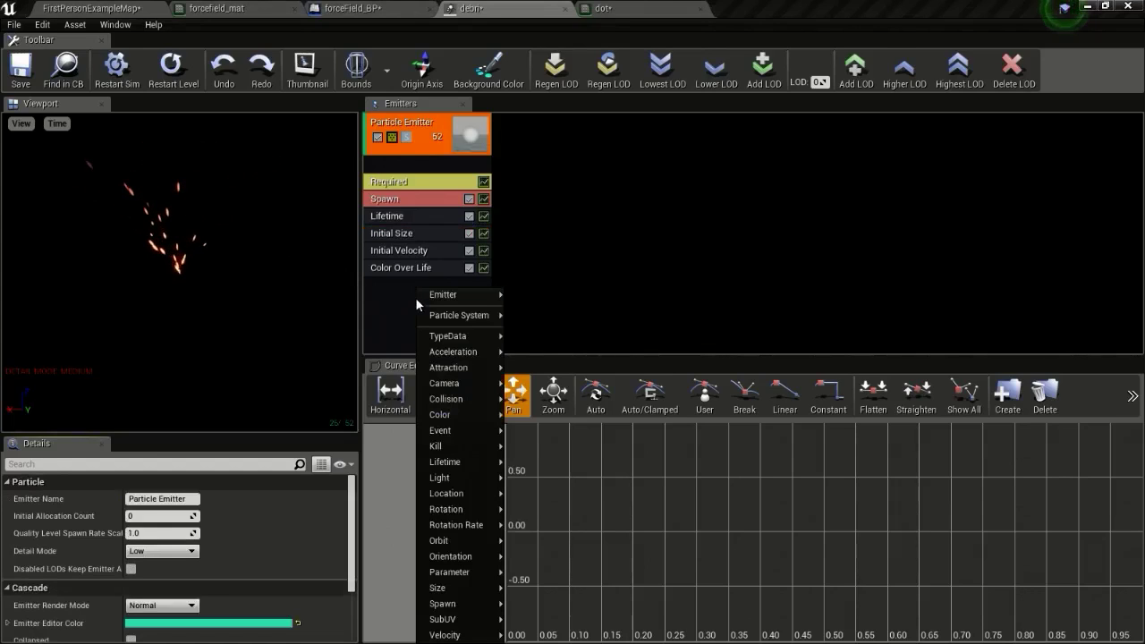
mouse_move(453, 352)
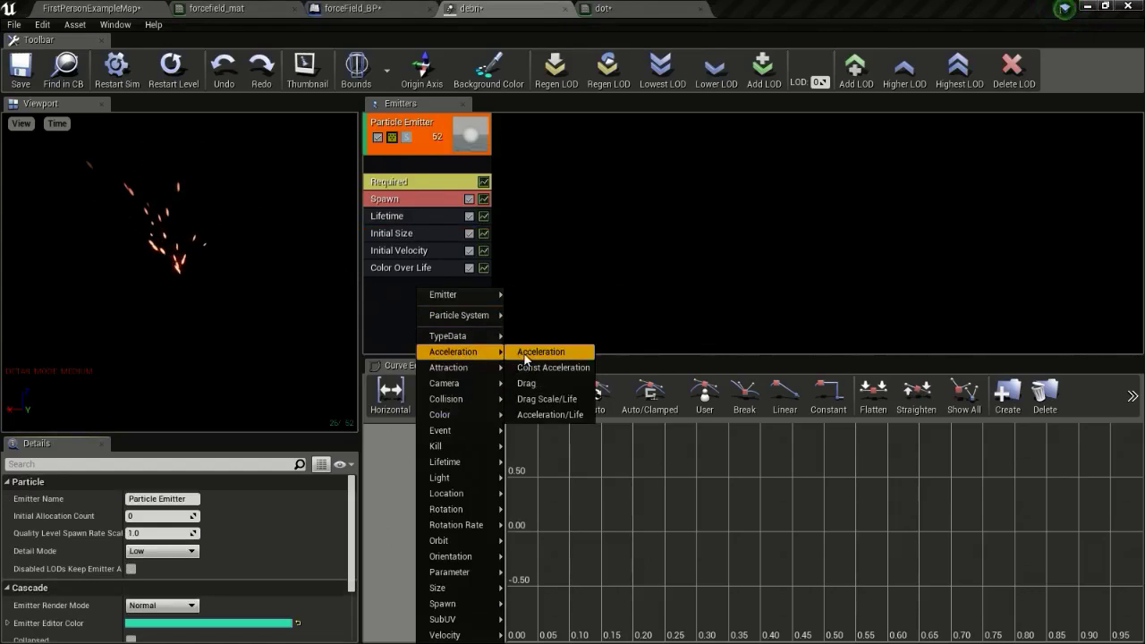
click(551, 415)
click(430, 284)
scroll(179, 537, down, 3)
scroll(153, 547, up, 3)
click(209, 554)
click(209, 554)
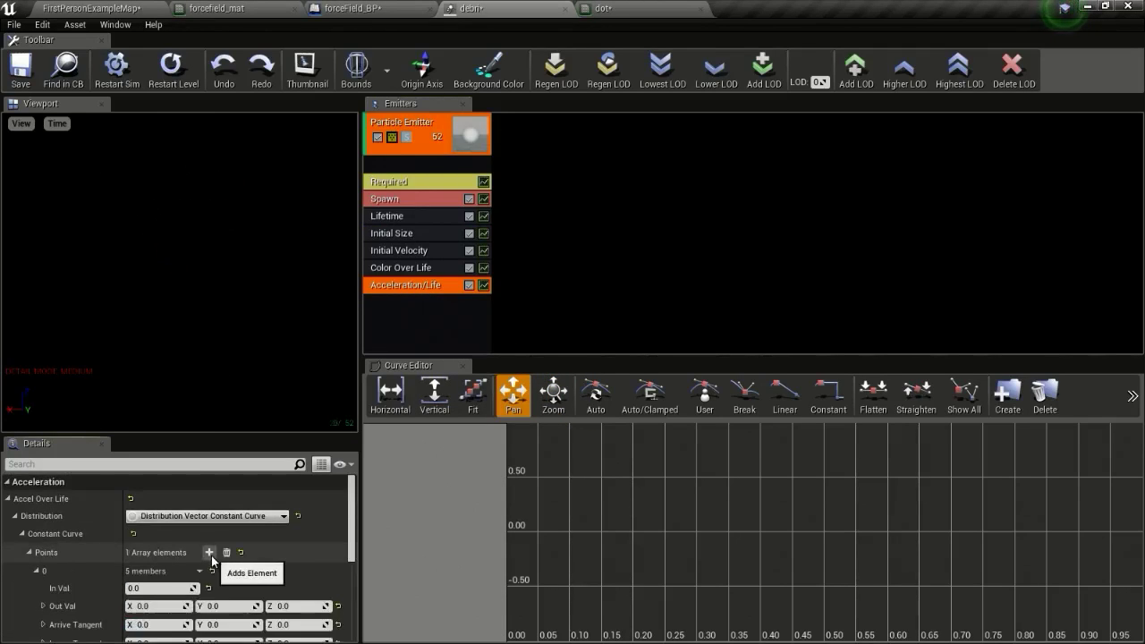
Set acceleration point 0's Z out value to 500, and point 1's In Val to 0.5 with Z out value -200.
scroll(188, 546, down, 2)
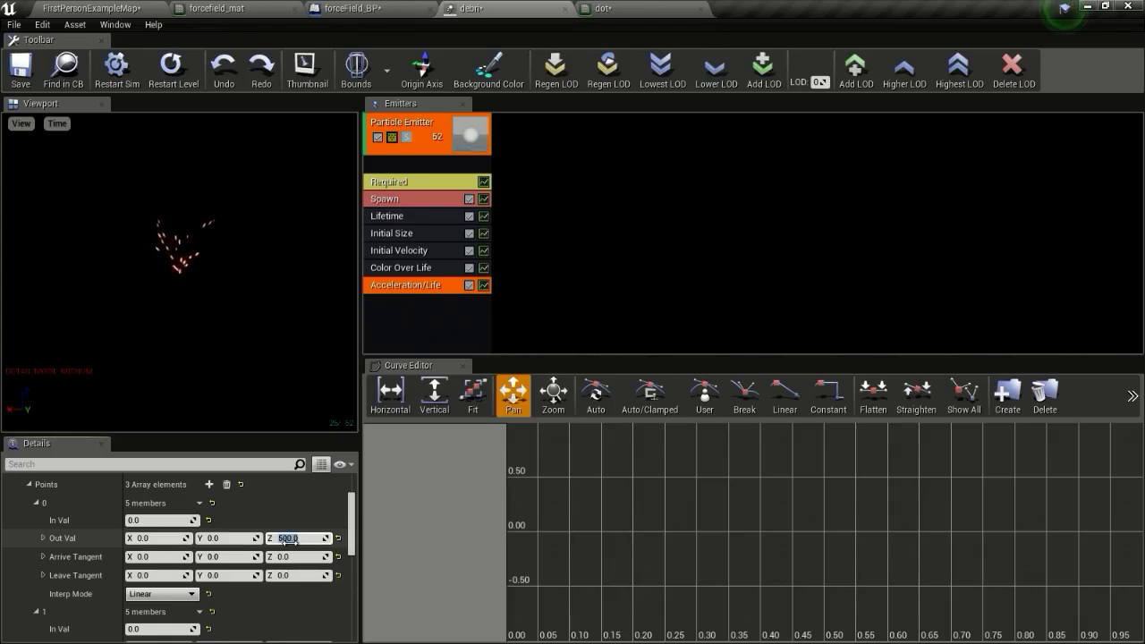
scroll(289, 540, down, 2)
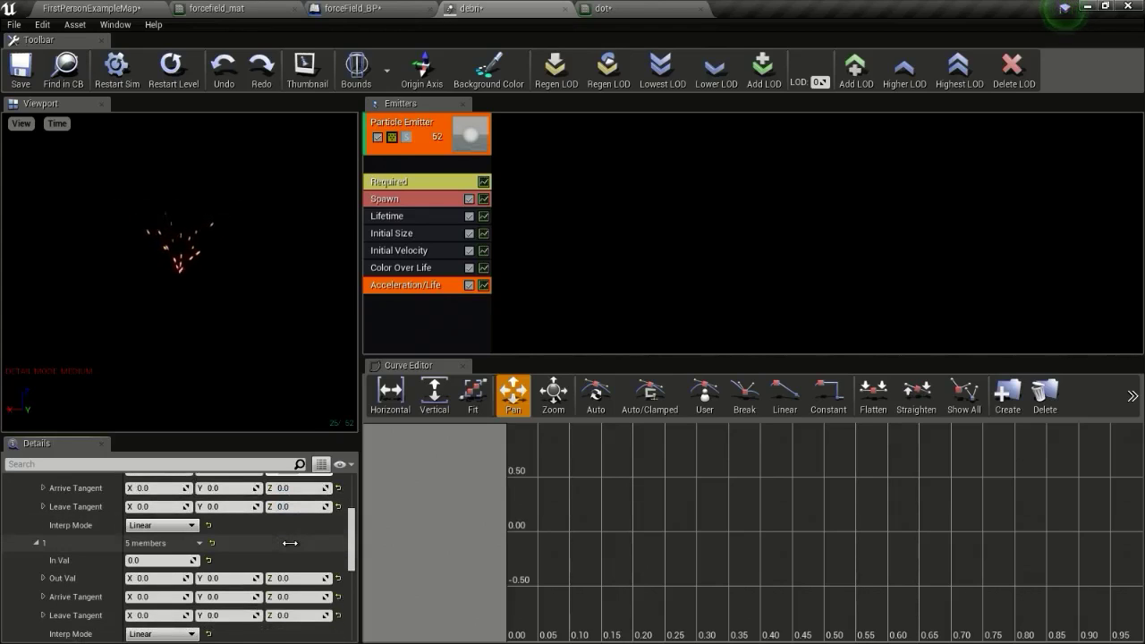
scroll(290, 543, down, 2)
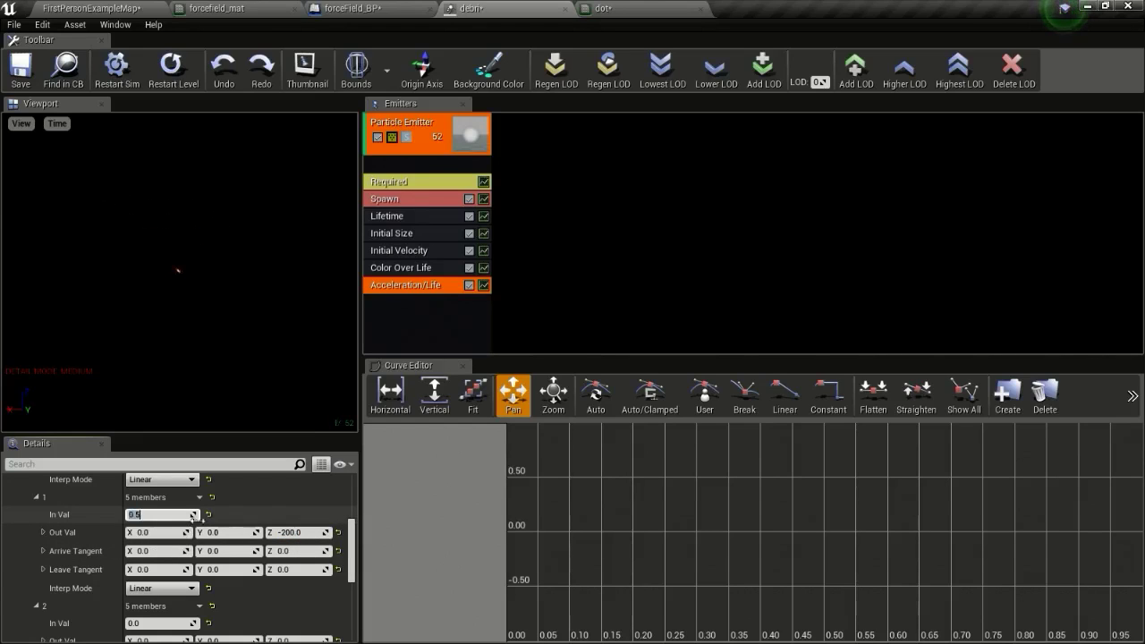
Set acceleration point 2's In Val to 1 and its Z out value to -20000.
scroll(265, 524, down, 3)
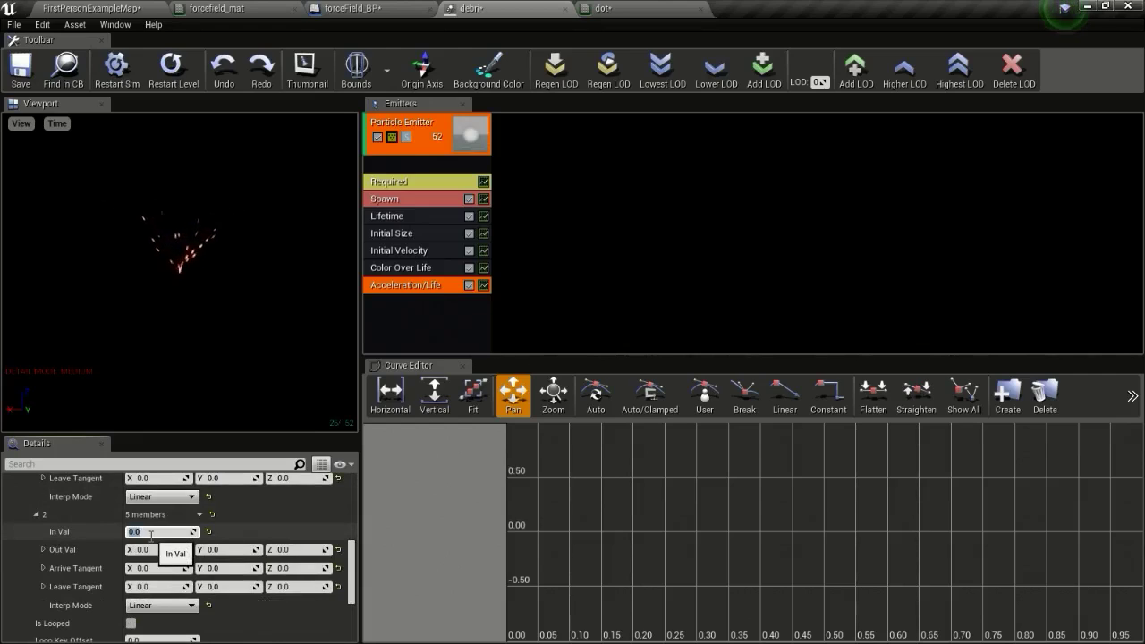
text(1)
key(Return)
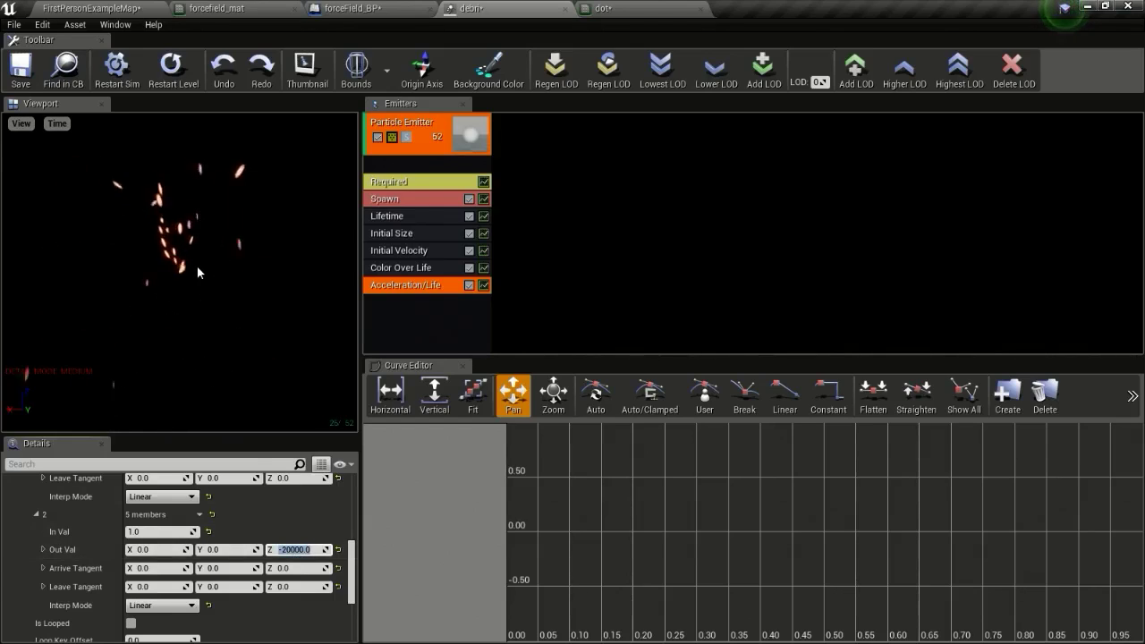
Reset the Spawn module's rate to a Distribution Float Constant of 0.
click(404, 199)
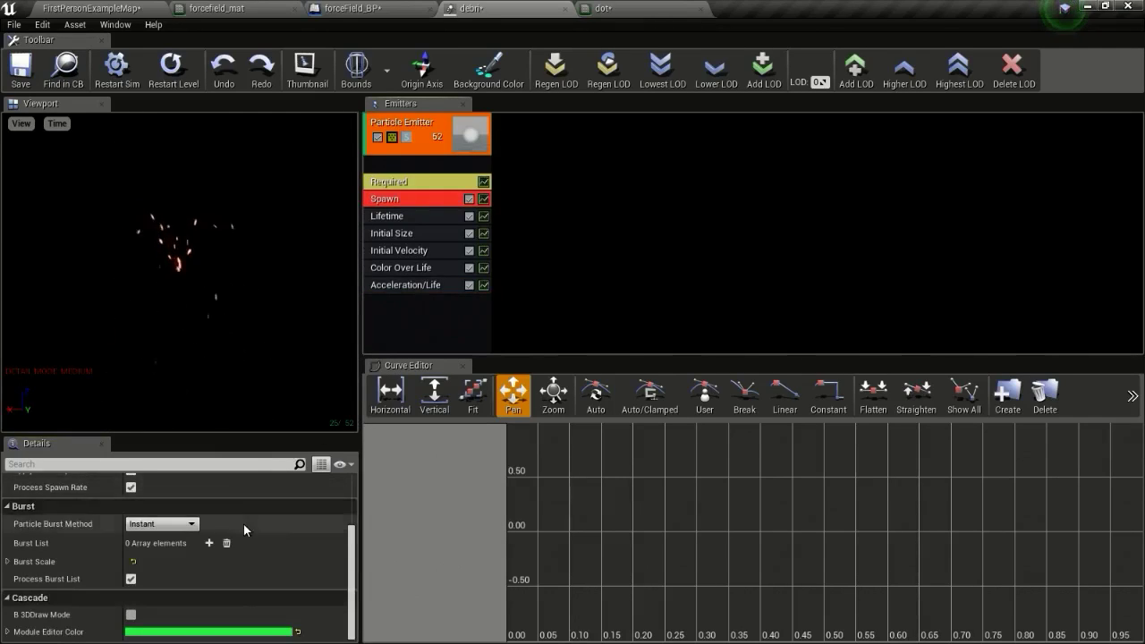
scroll(243, 523, up, 5)
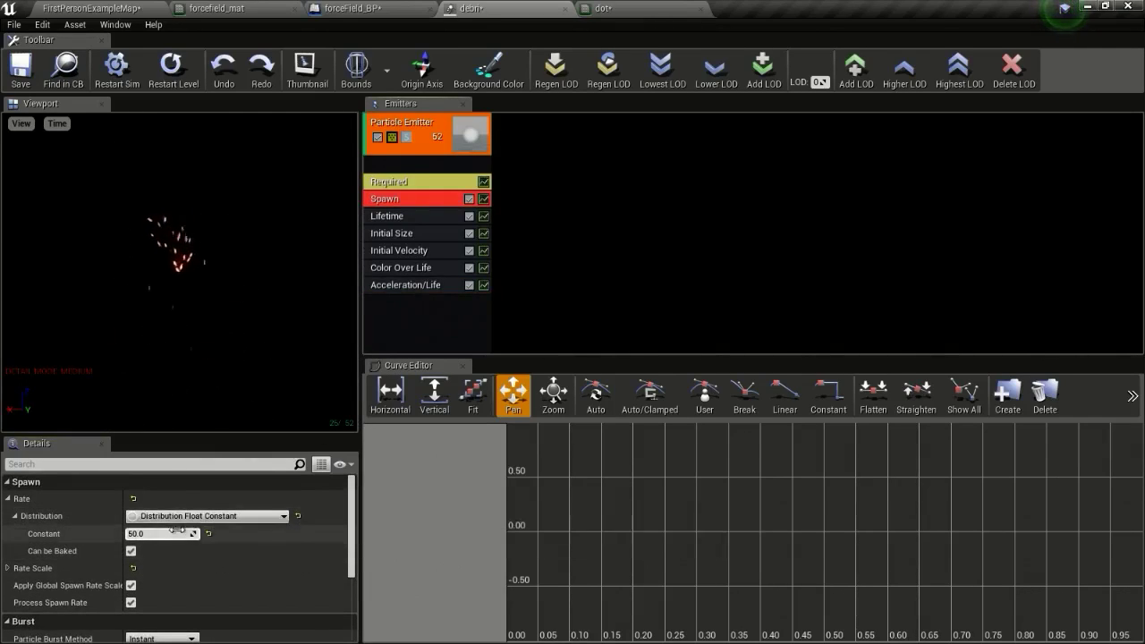
click(206, 516)
click(207, 543)
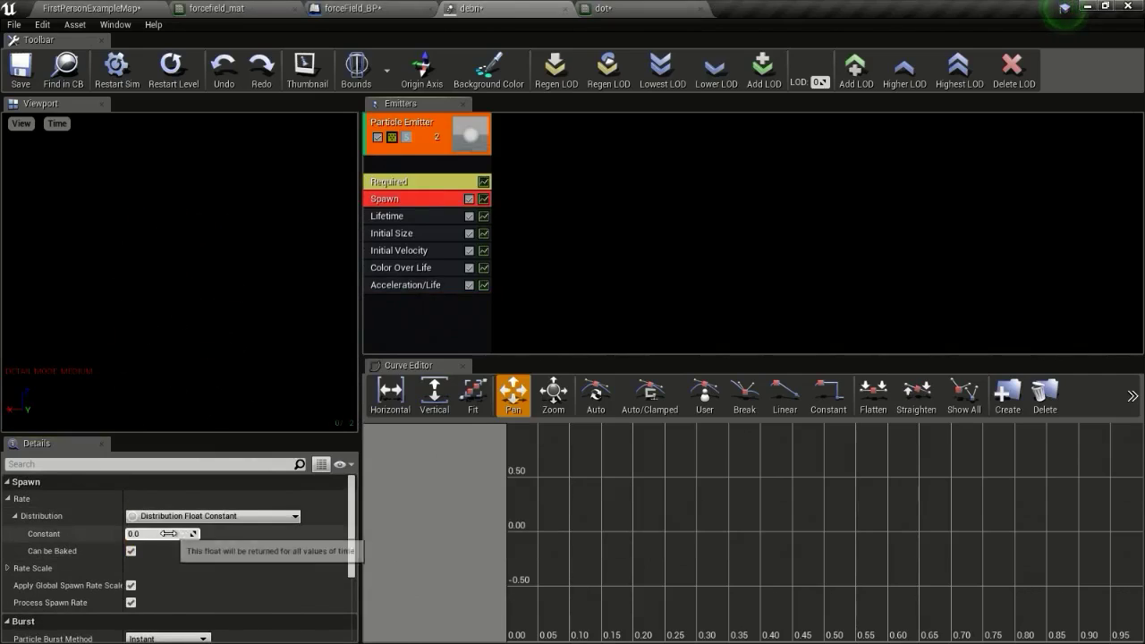
Add a burst entry to the Spawn module with a count of 50.
scroll(148, 535, down, 3)
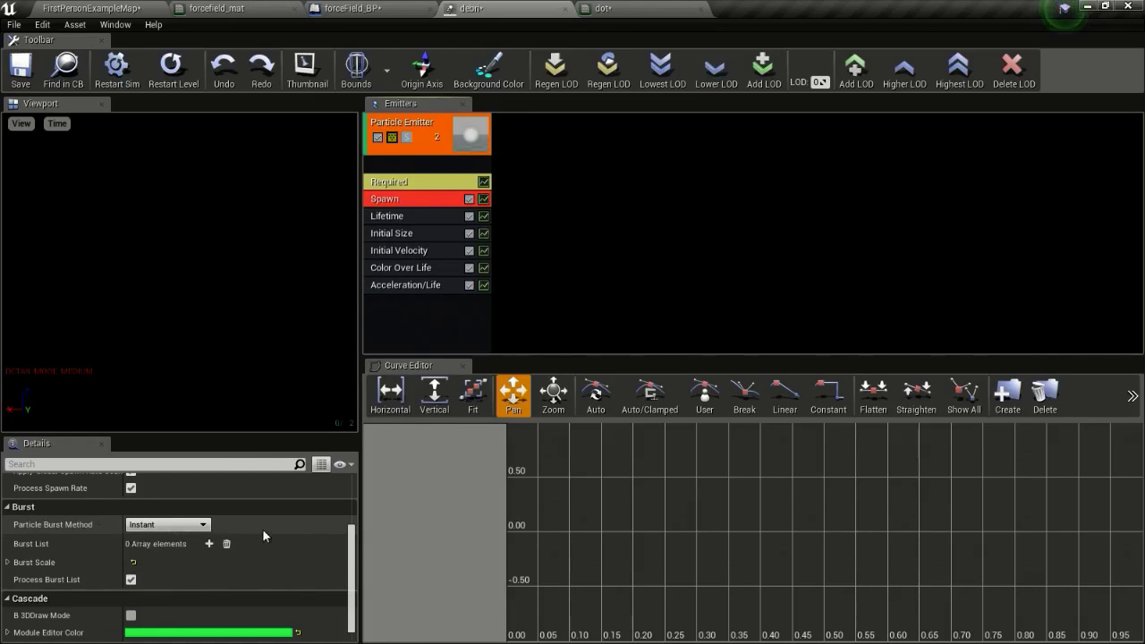
click(211, 544)
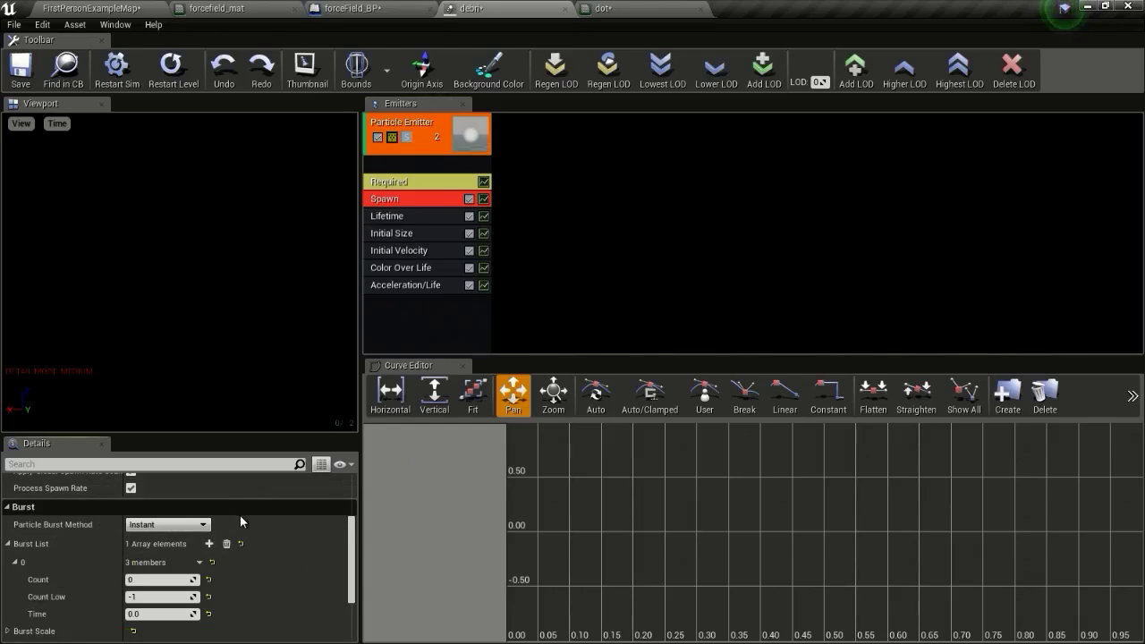
click(157, 584)
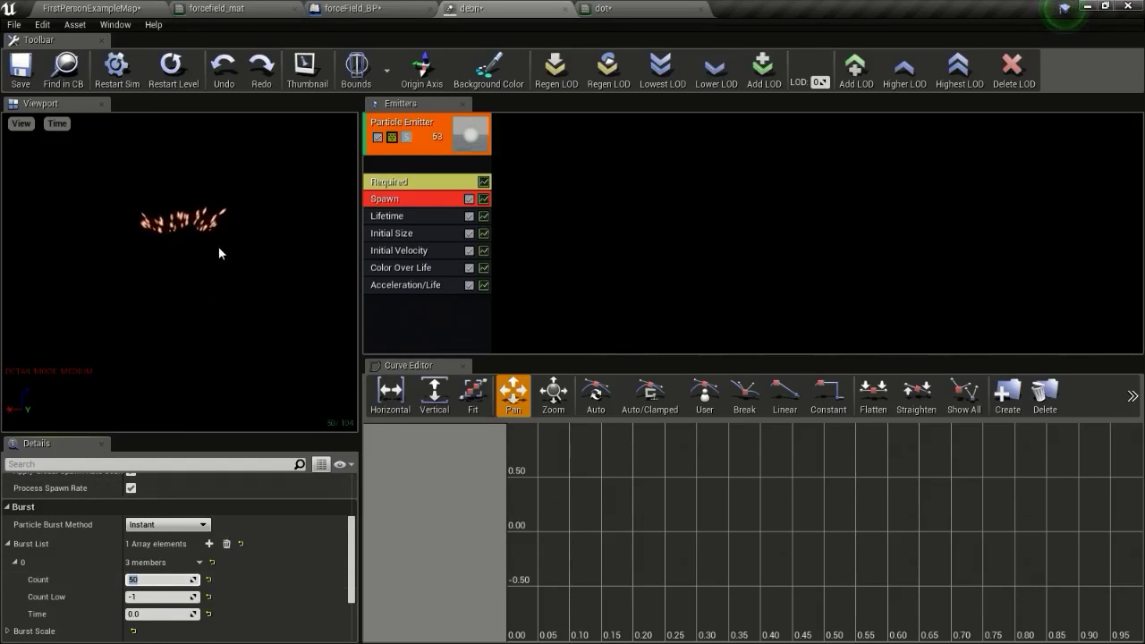
Add a second burst entry with a count of 25 at time 0.5.
scroll(216, 506, down, 2)
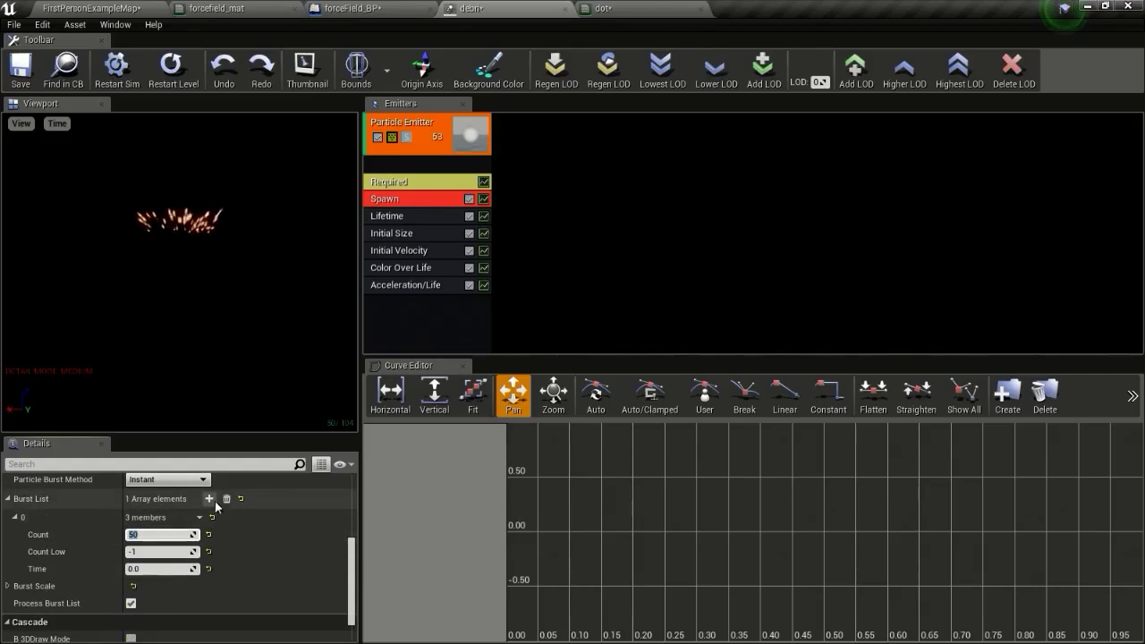
click(209, 498)
scroll(215, 519, down, 1)
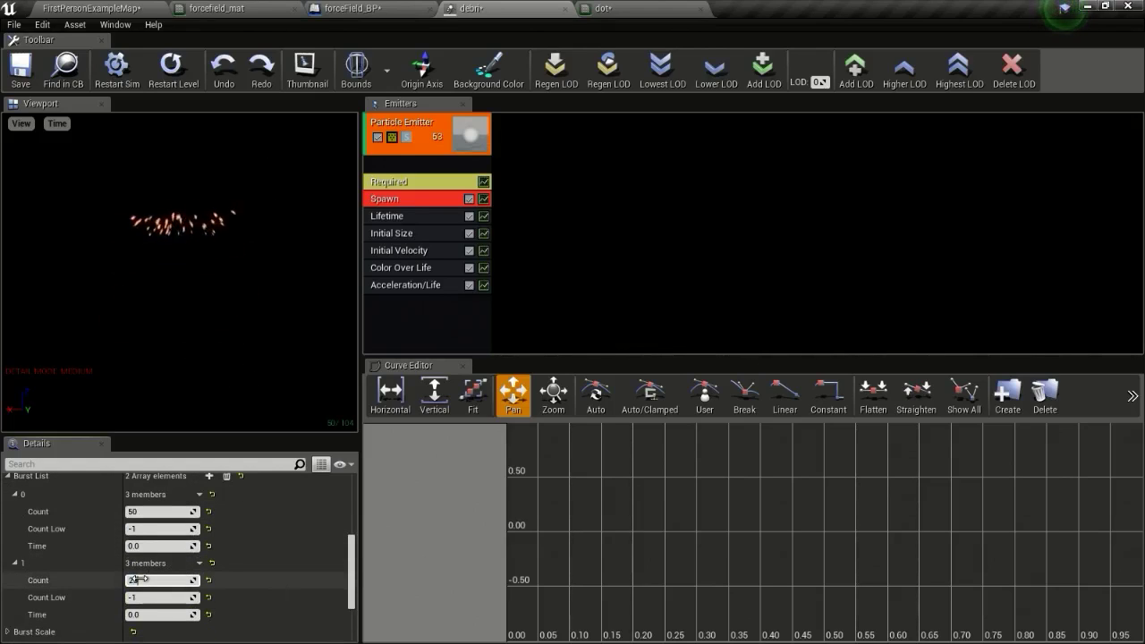
scroll(145, 583, down, 1)
click(151, 591)
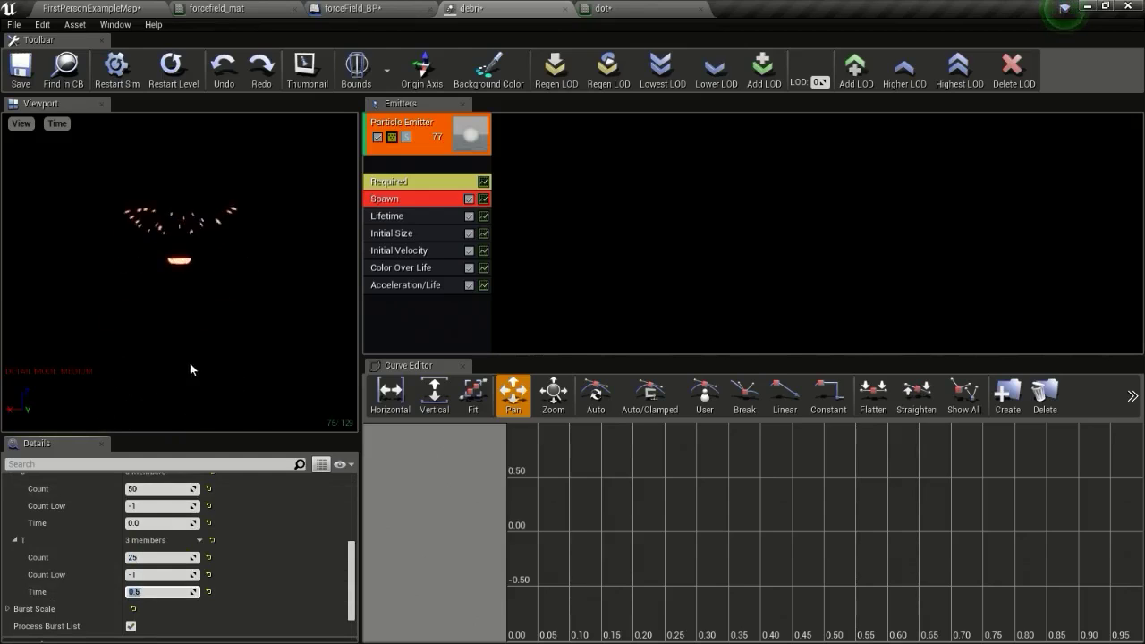
Set Emitter Loops to 1 in the particle emitter's Required module.
click(416, 183)
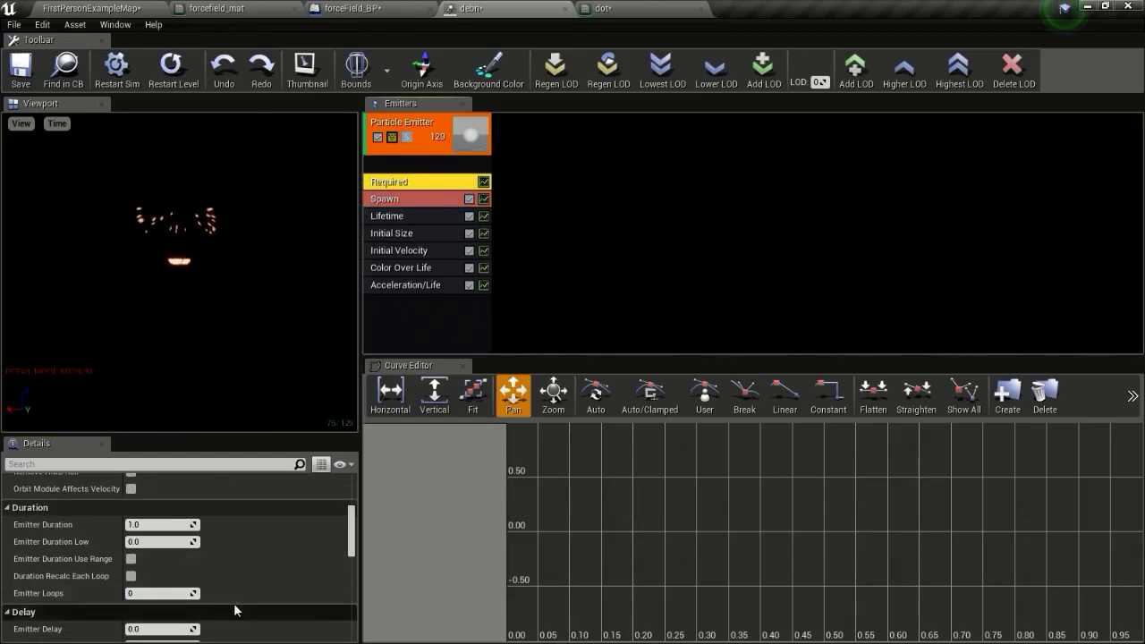
scroll(213, 570, down, 4)
scroll(211, 570, down, 5)
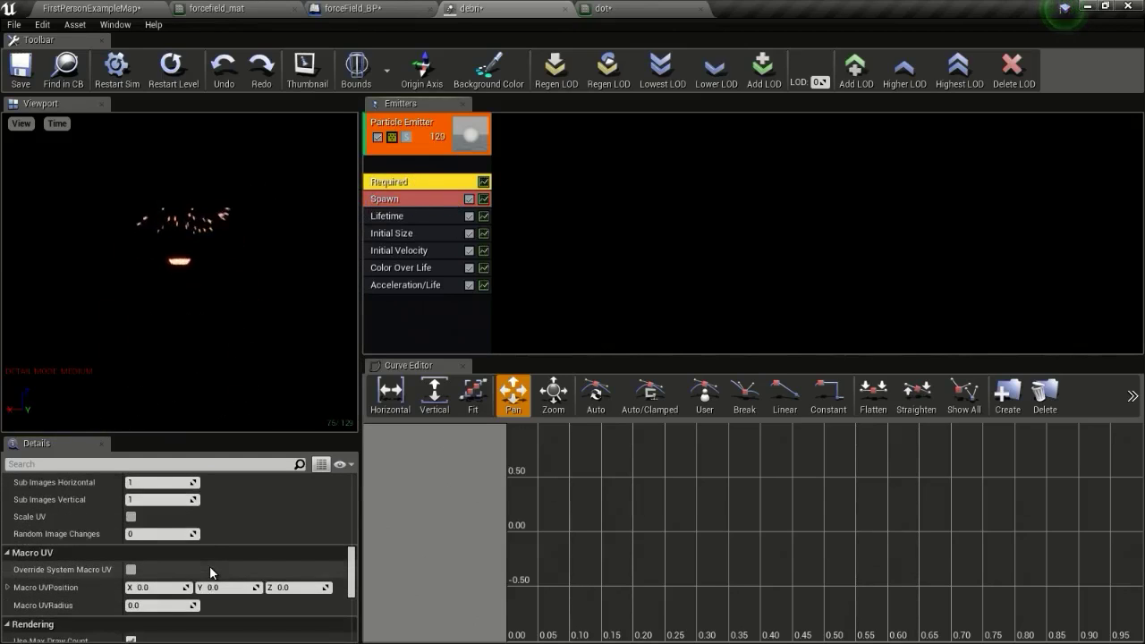
scroll(183, 577, up, 5)
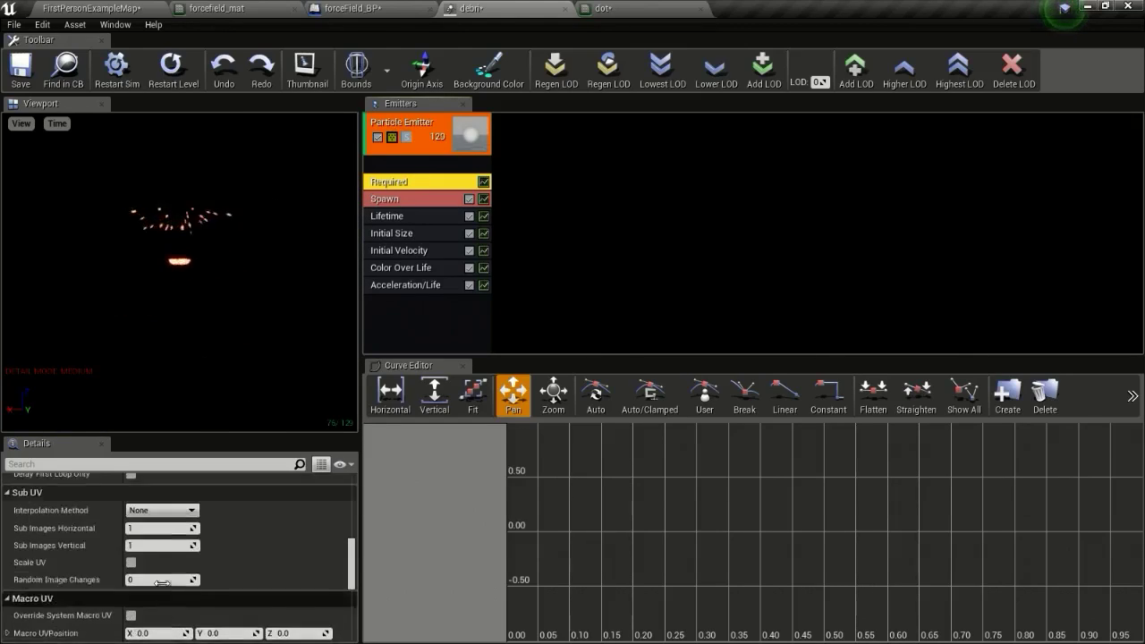
scroll(177, 571, up, 1)
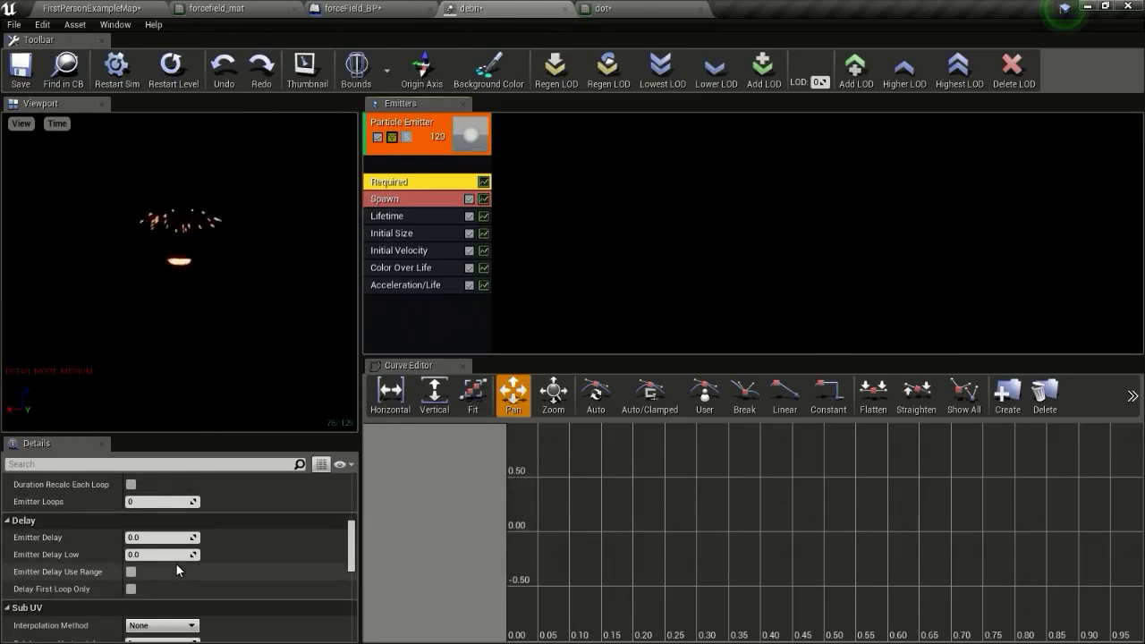
click(156, 502)
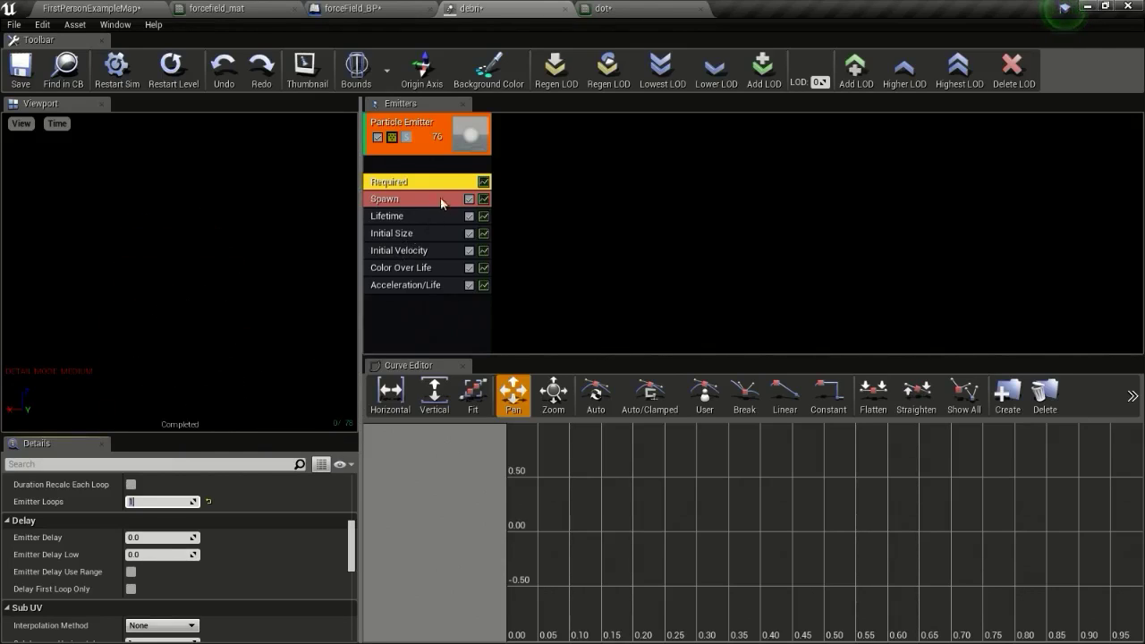
Duplicate the particle emitter in the debri particle system.
right_click(455, 169)
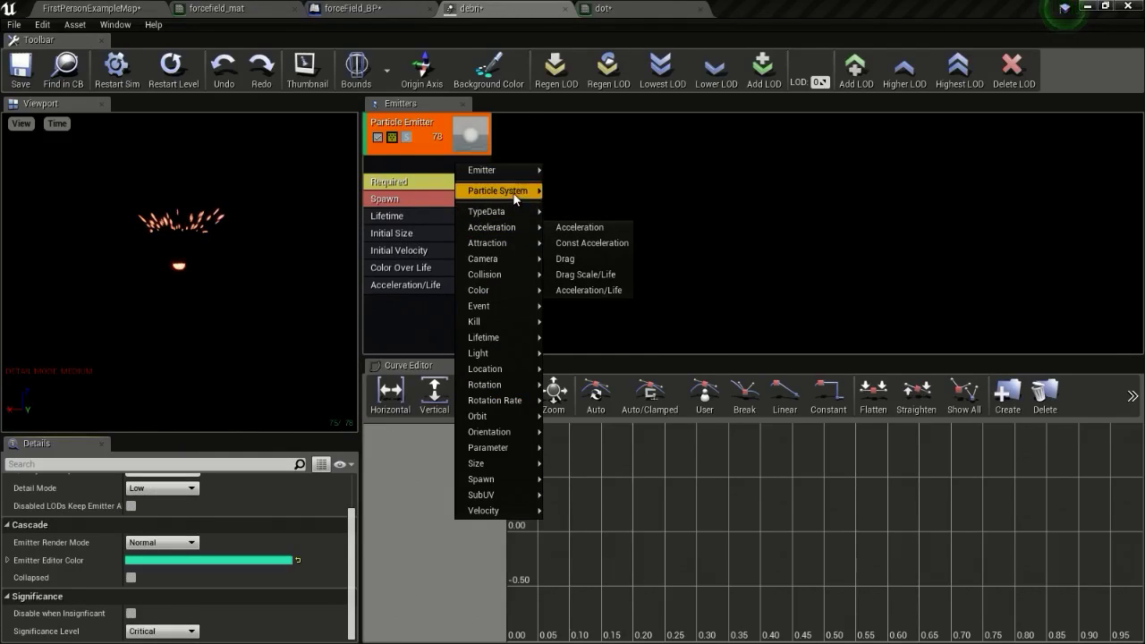
mouse_move(518, 190)
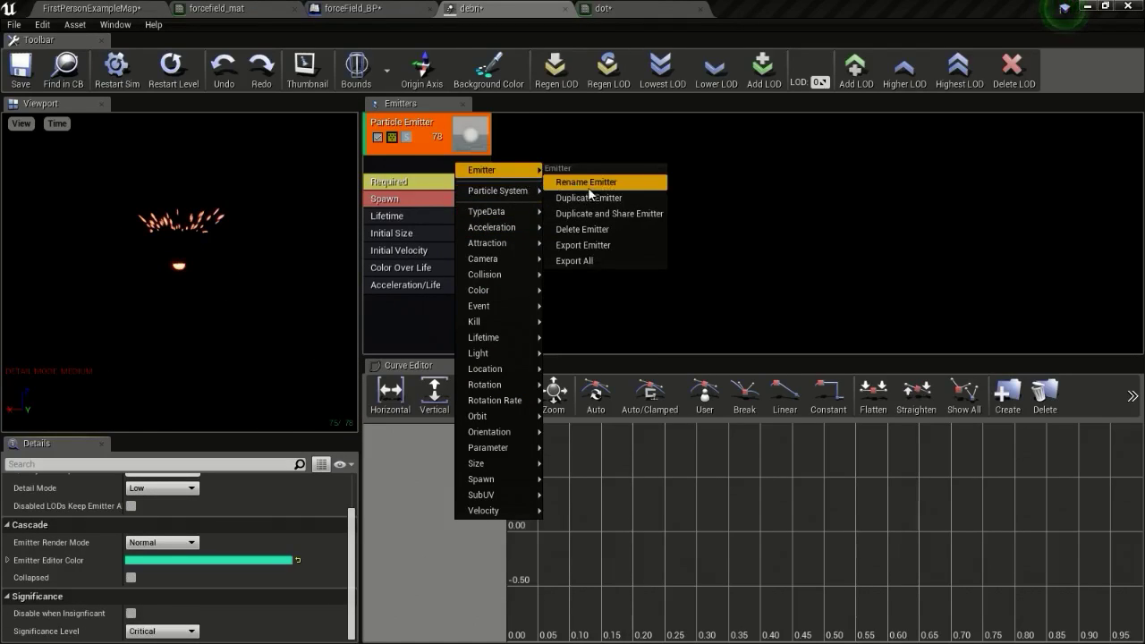
click(588, 198)
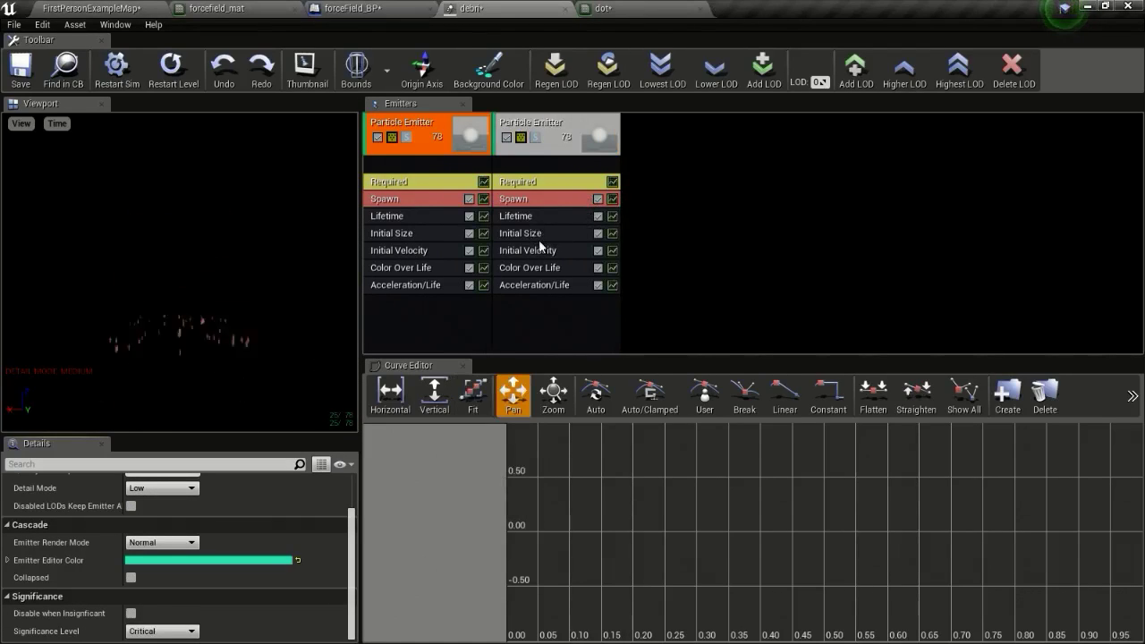
Set the duplicate emitter's Color Over Life point 0 output to red 0 and blue 22, and save the particle system.
click(528, 268)
click(179, 541)
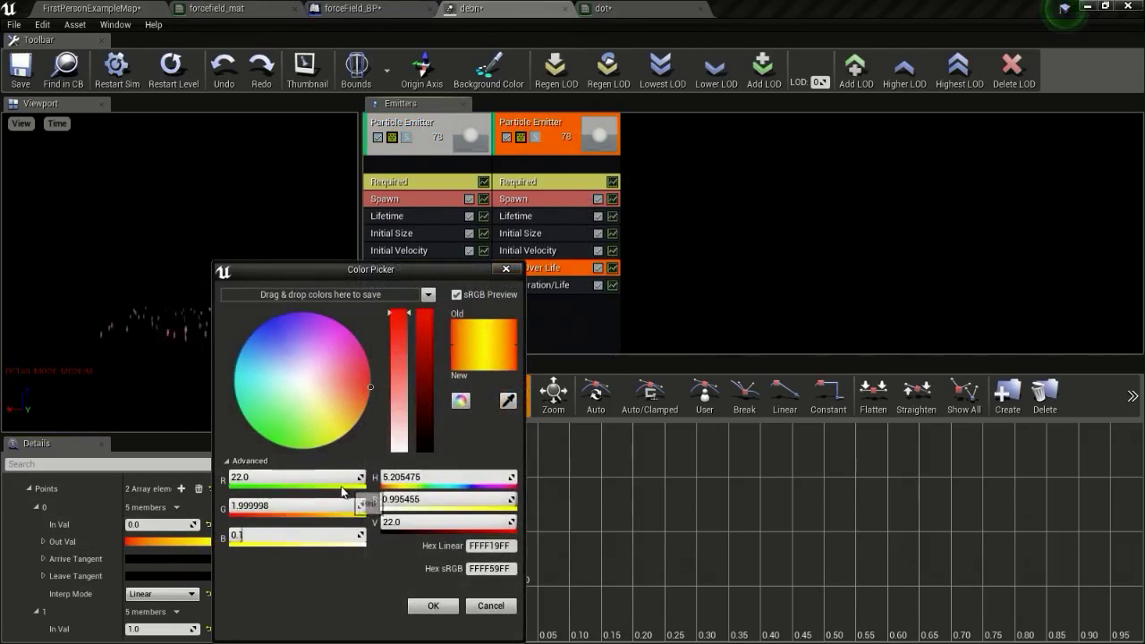
click(254, 533)
text(22)
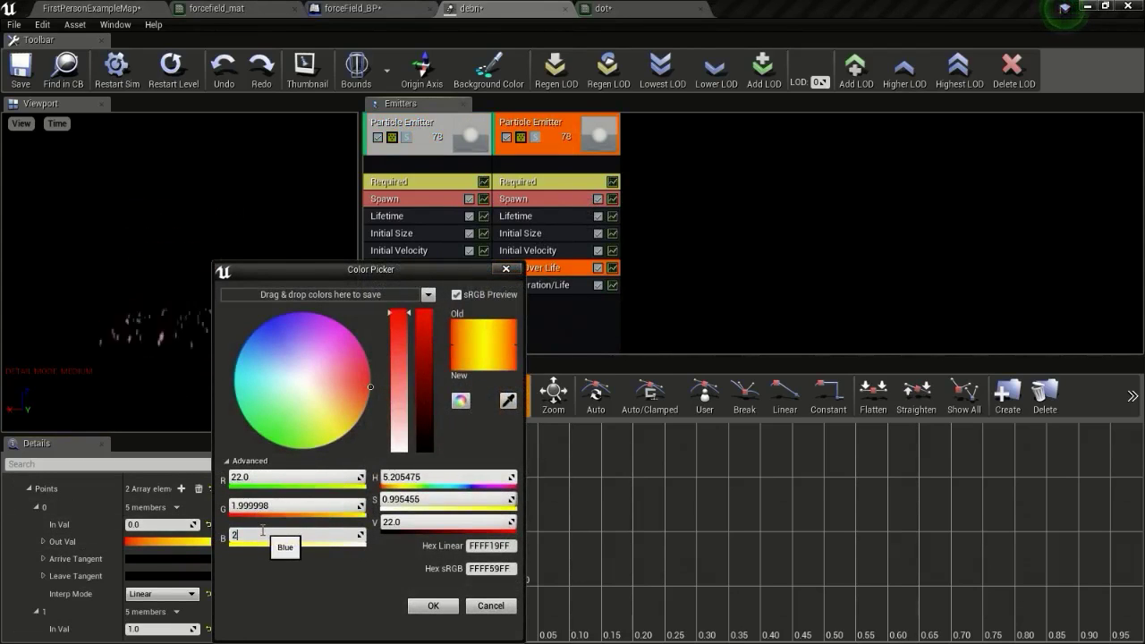
click(268, 507)
click(258, 479)
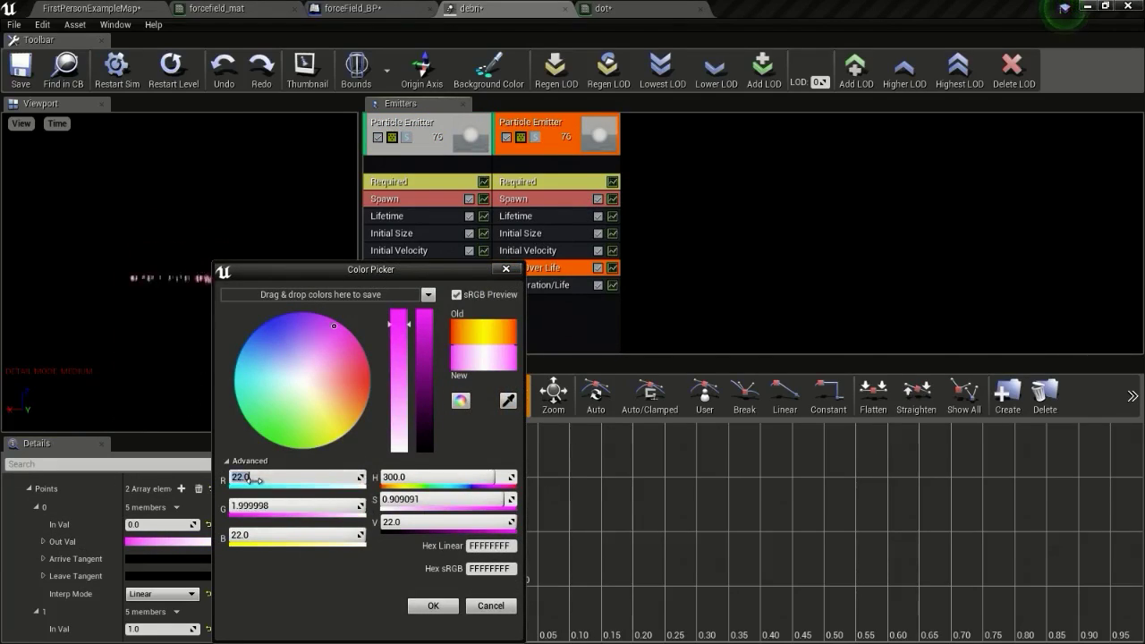
text(0)
click(433, 606)
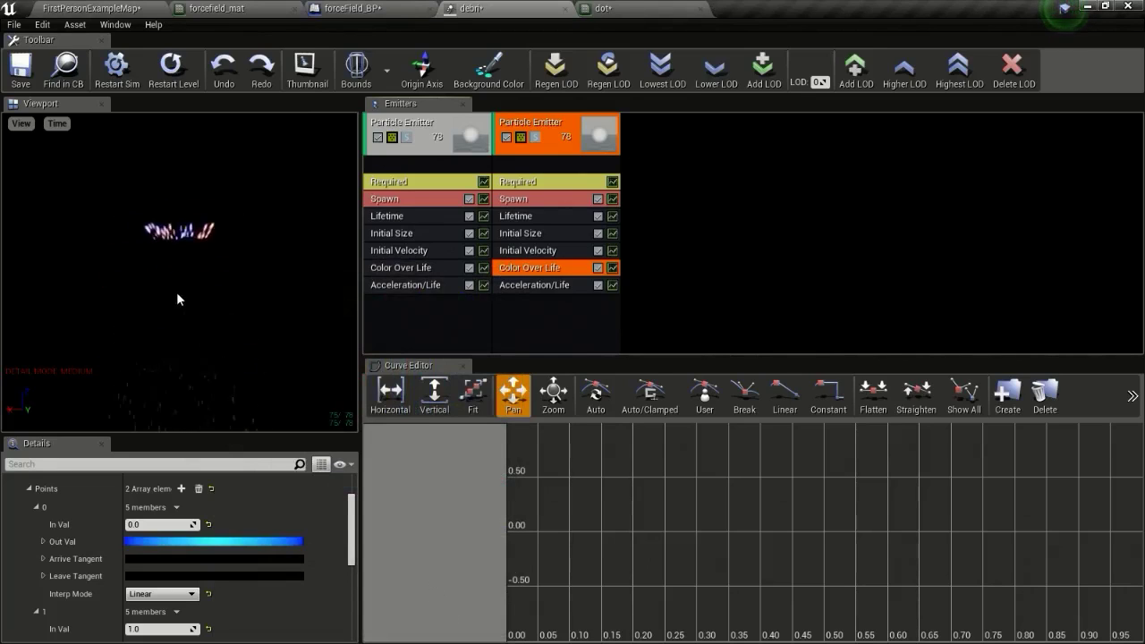
click(30, 87)
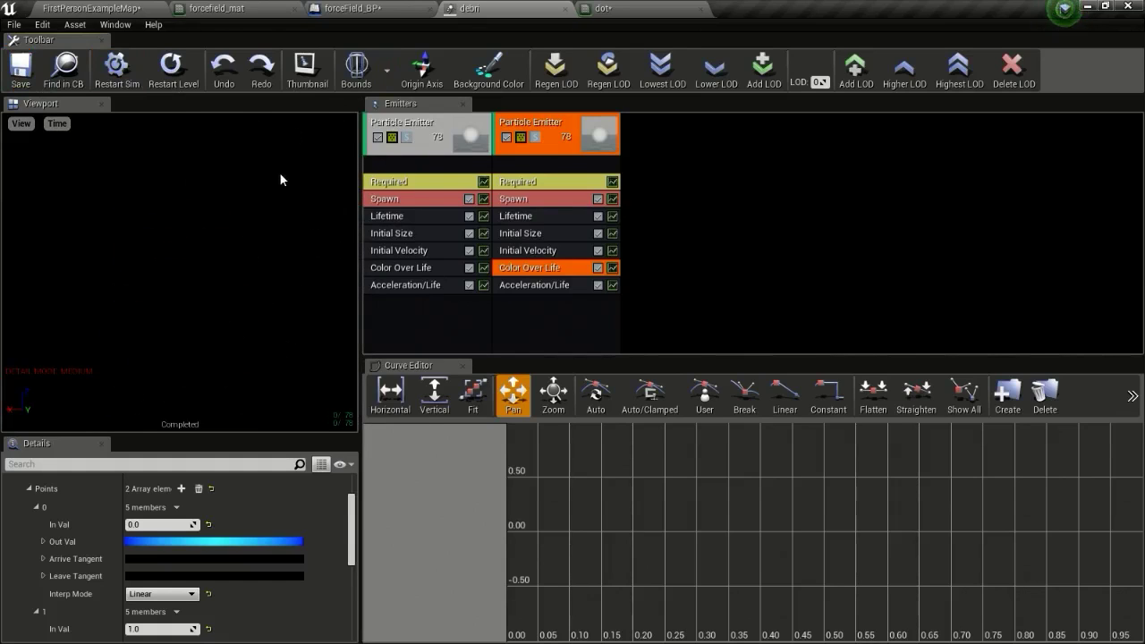
Play the FirstPersonExampleMap level and shoot at the force field domes to examine the hit effects, and end the preview.
click(144, 6)
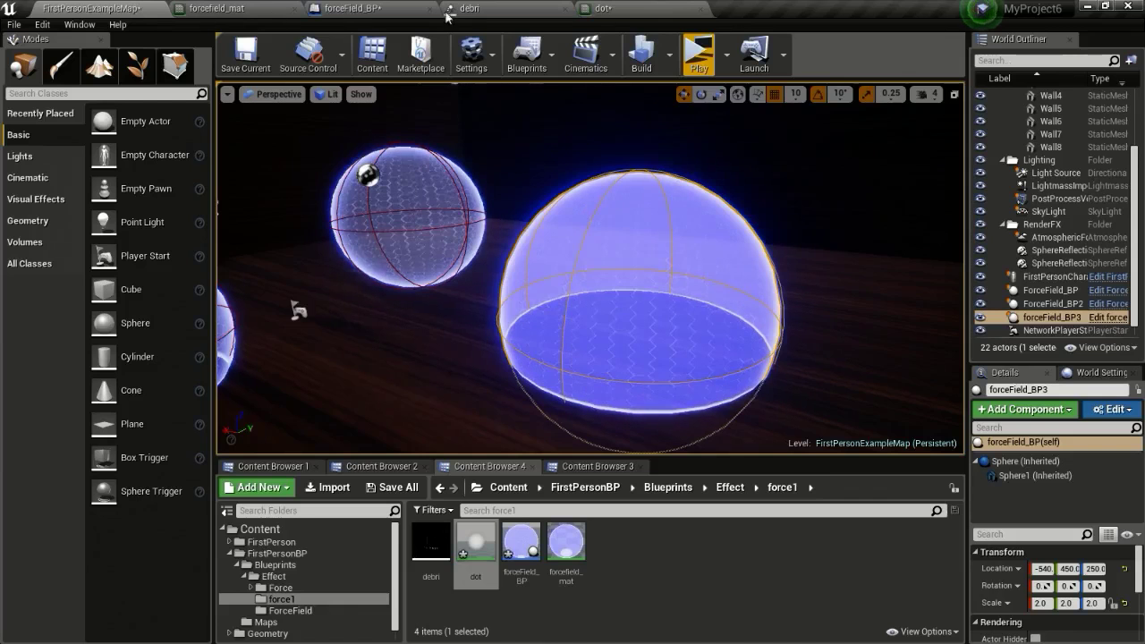
click(698, 70)
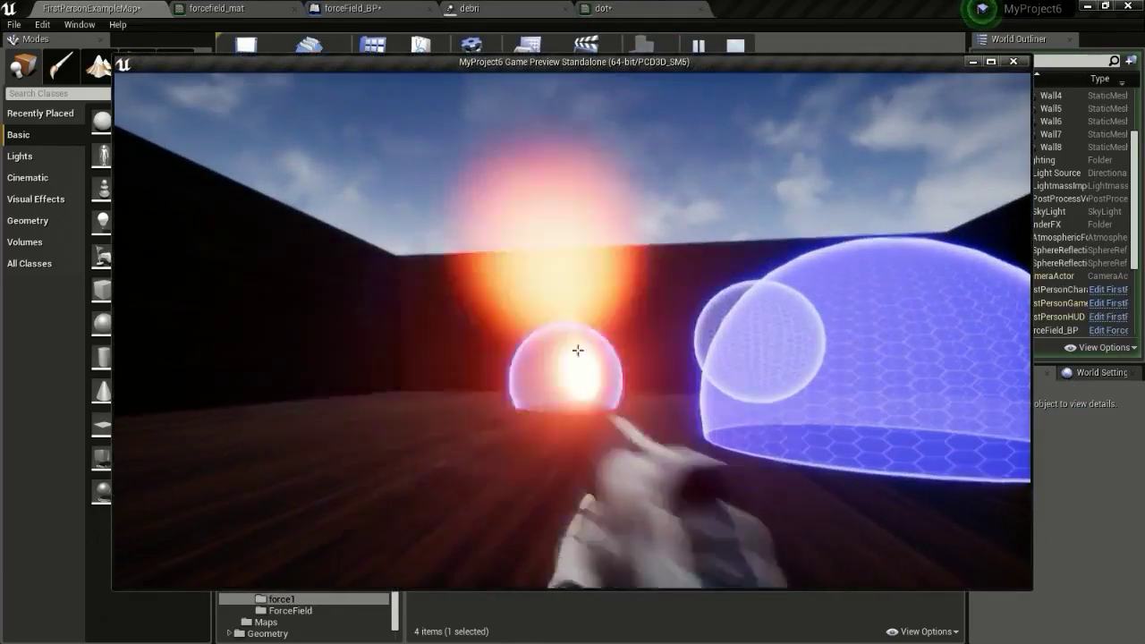
key(w)
click(577, 350)
click(577, 350)
click(577, 350)
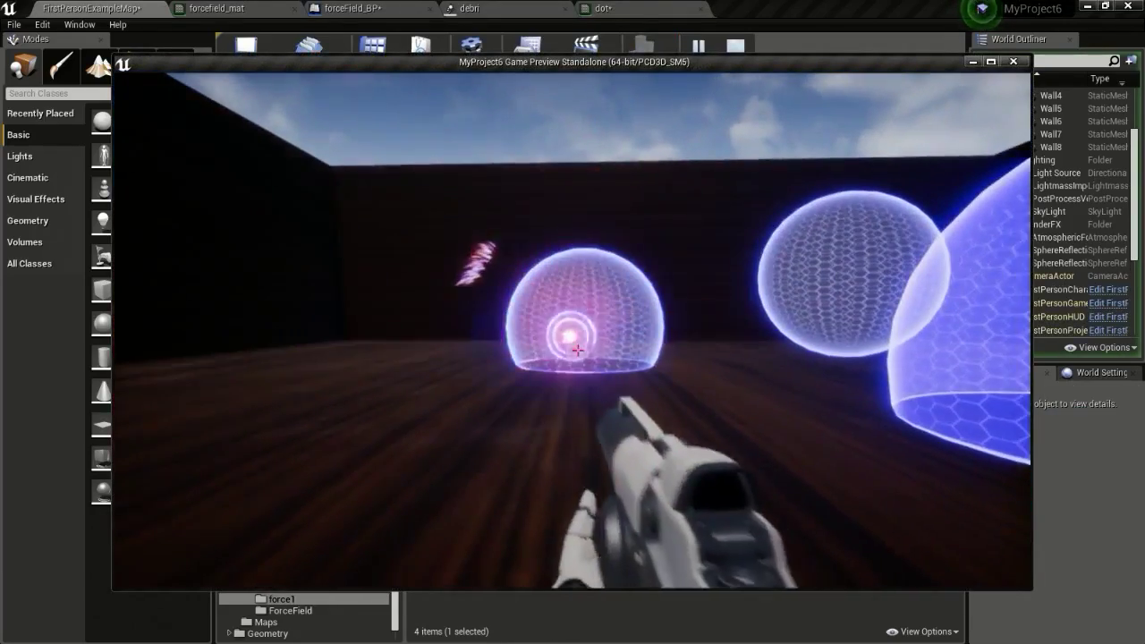
key(w)
key(s)
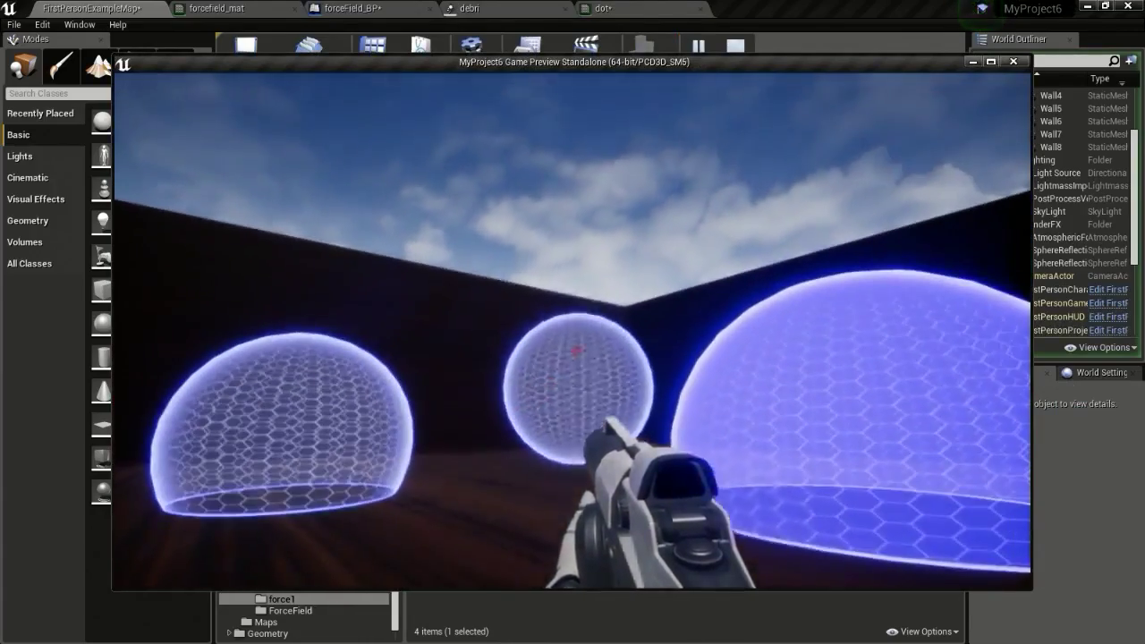
click(577, 349)
click(577, 349)
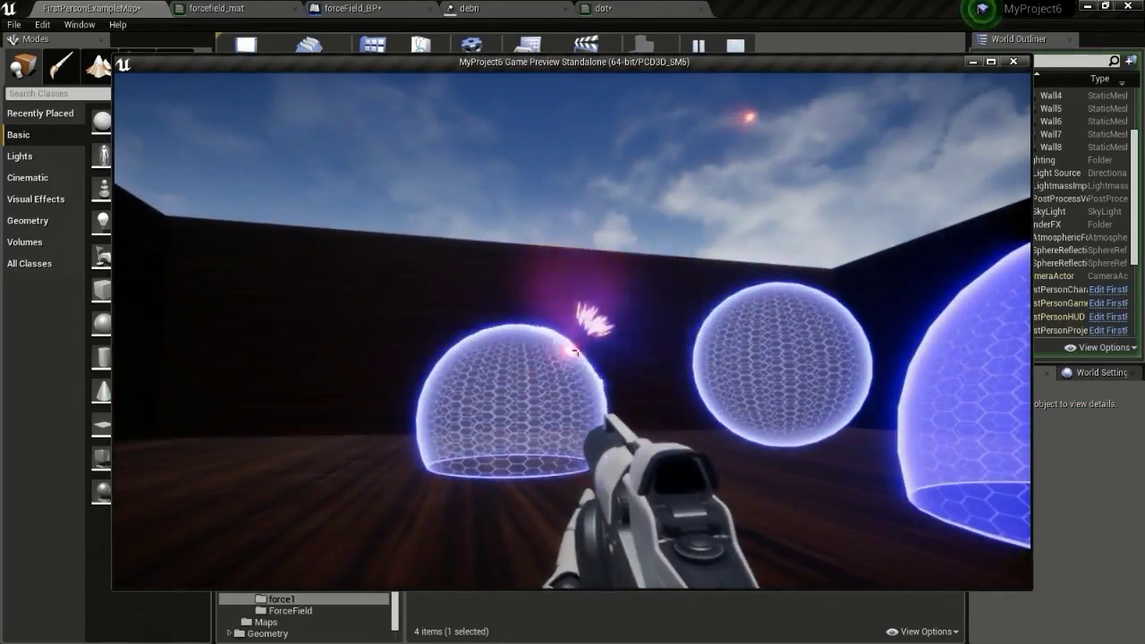
key(Escape)
In the debri particle system, set the first emitter's Required module Emitter Rotation Y to 90.
click(639, 7)
click(503, 8)
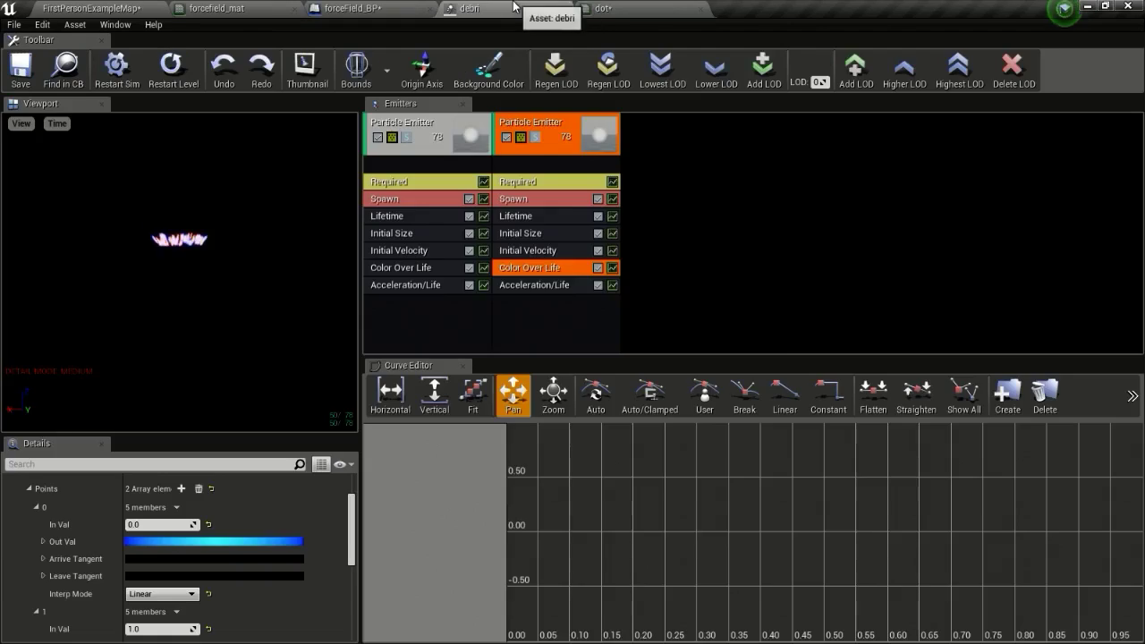
click(376, 8)
click(496, 7)
click(431, 183)
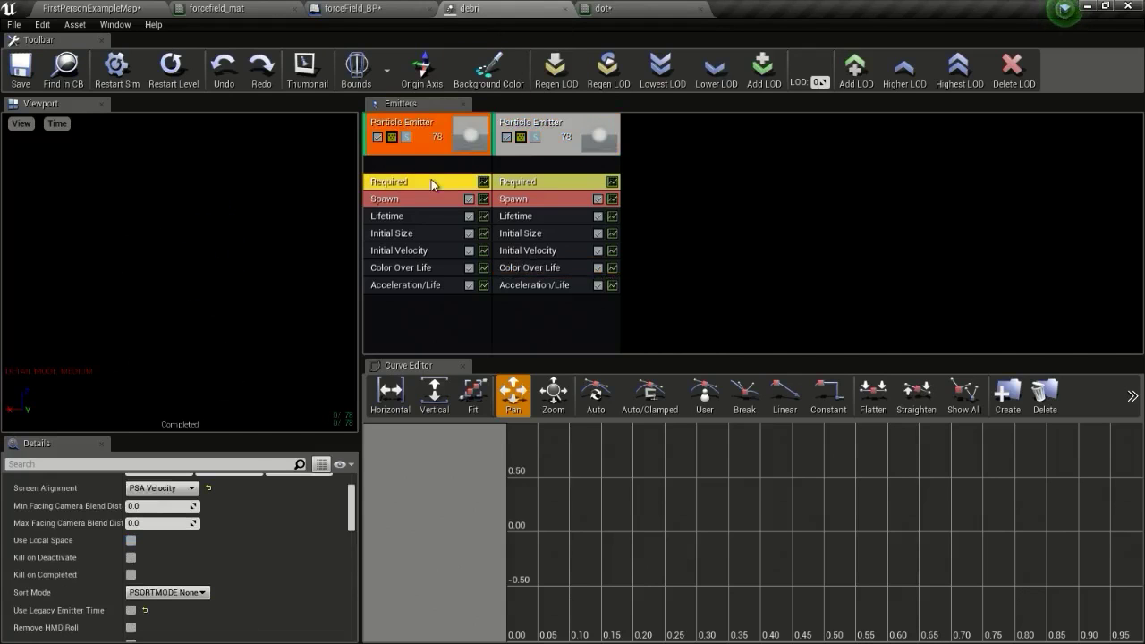
scroll(99, 558, up, 3)
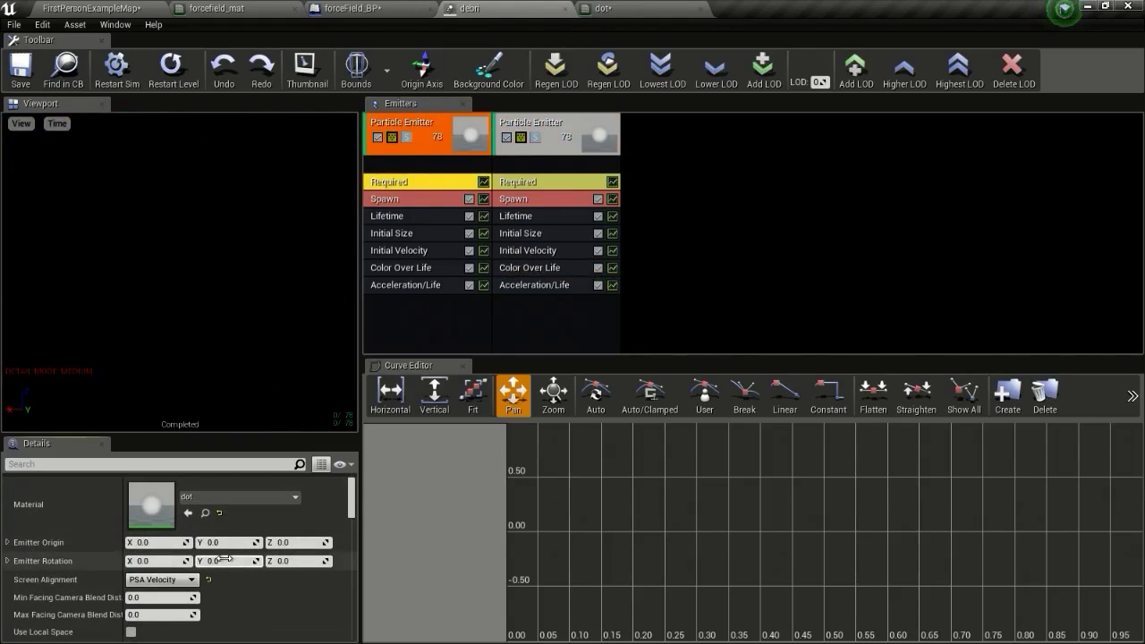
text(90)
key(Return)
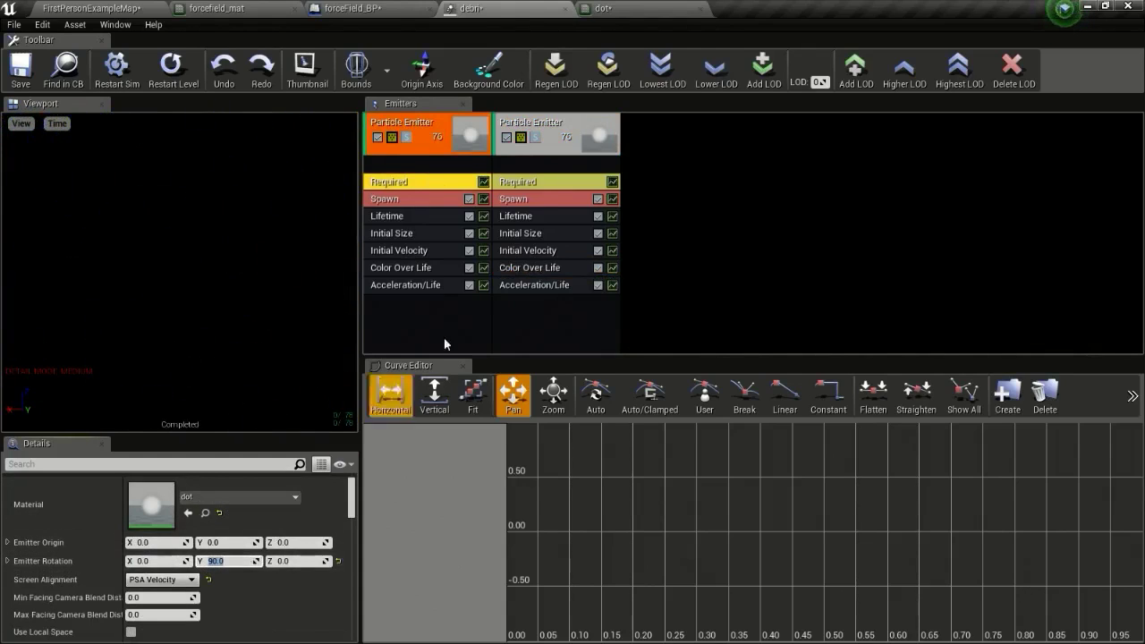
Set the second emitter's Emitter Rotation Y to 90 and save the debri particle system.
click(523, 183)
click(224, 561)
text(90)
key(Return)
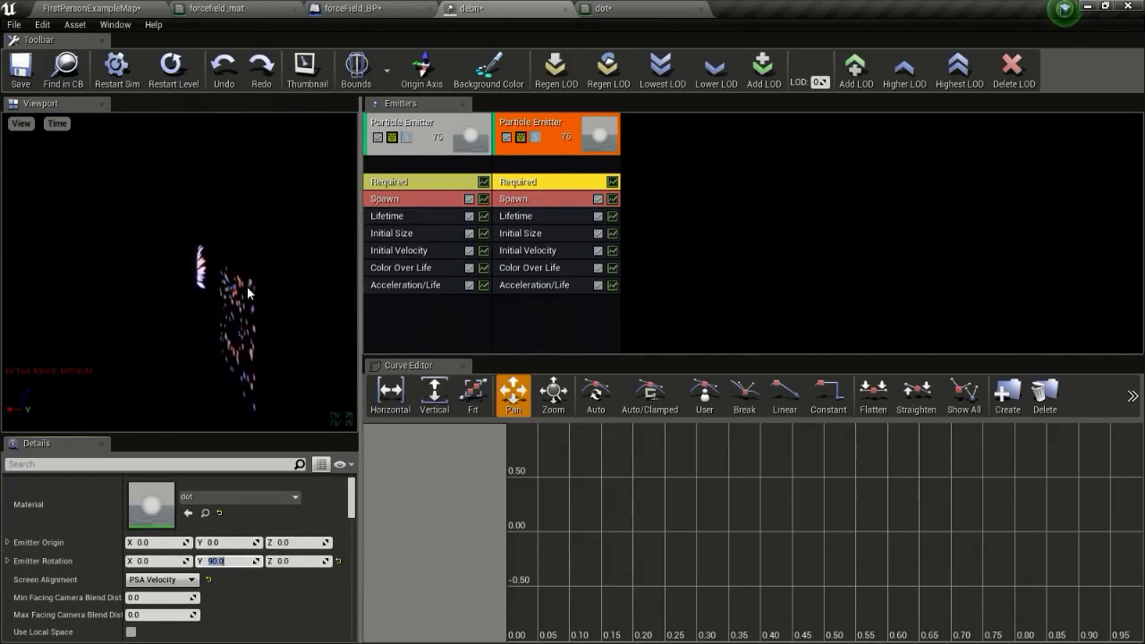
click(21, 67)
In the forceField_BP Event Graph, move the animate timeline and its following nodes farther from the Set Vector Parameter Value node.
click(357, 7)
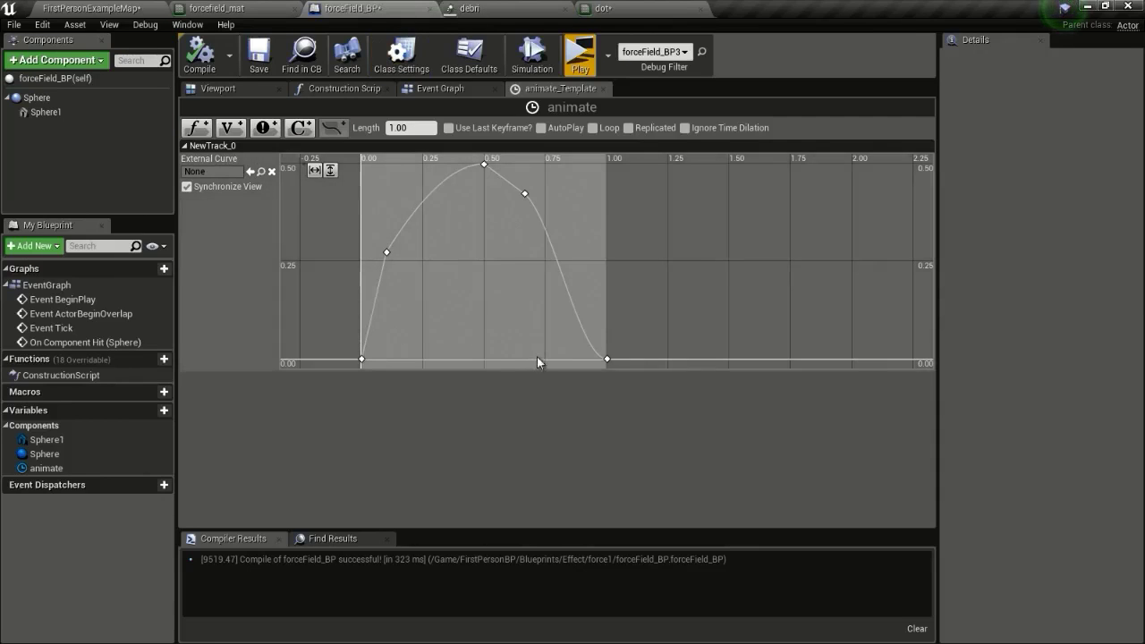
click(459, 93)
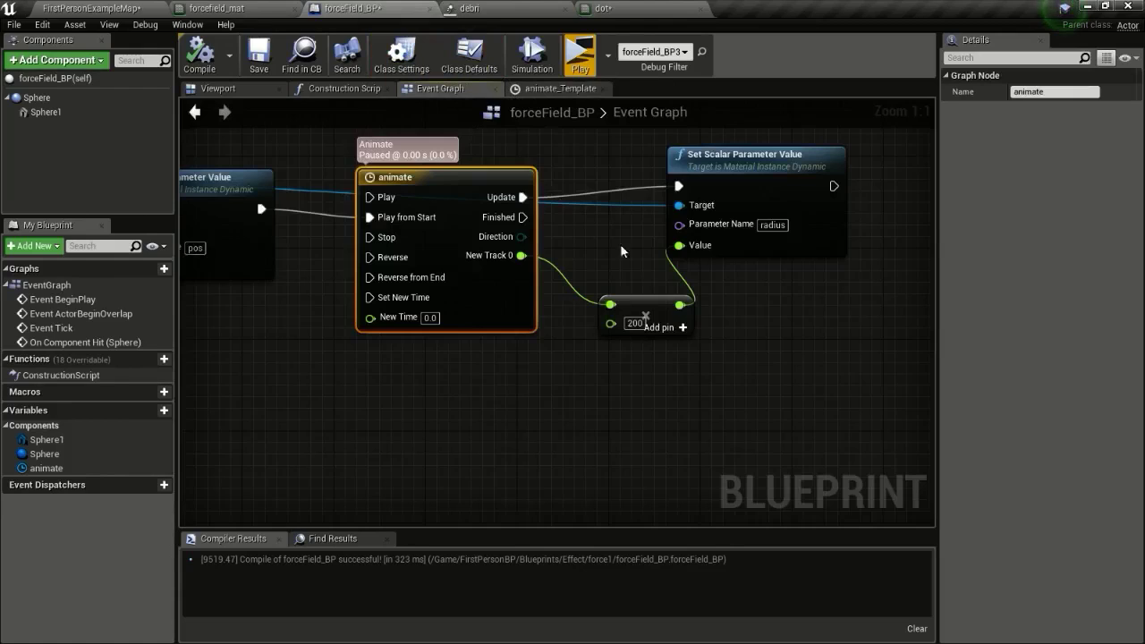
right_drag(736, 388, 811, 388)
drag(811, 388, 706, 182)
right_drag(456, 209, 638, 257)
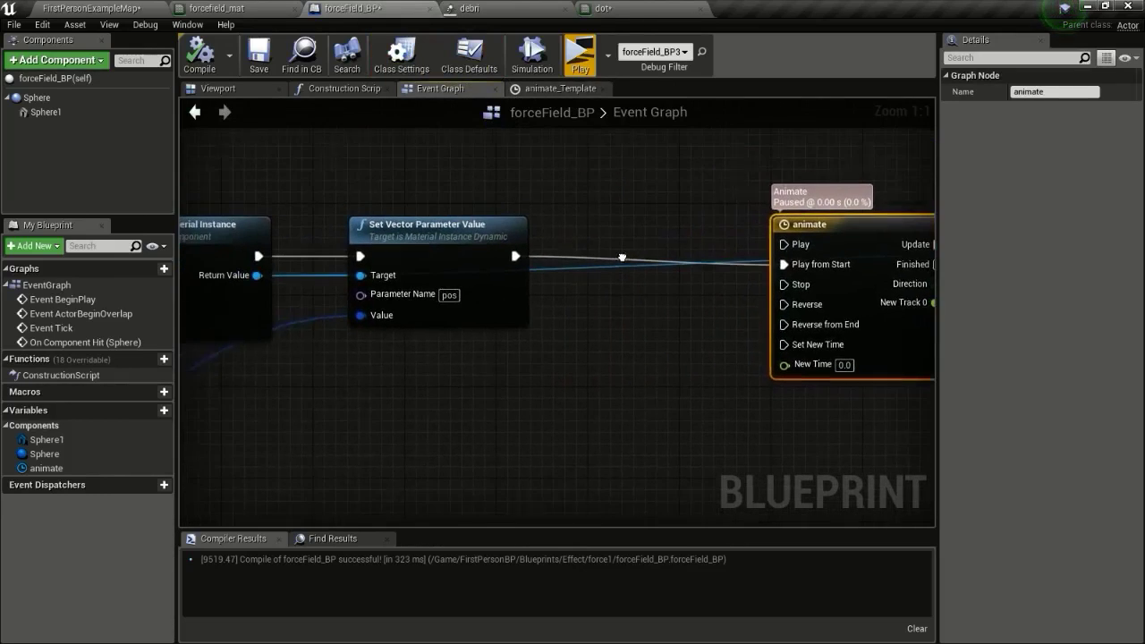
Add a Spawn Emitter at Location node executed from the Set Vector Parameter Value node.
drag(515, 255, 616, 161)
text(spawn)
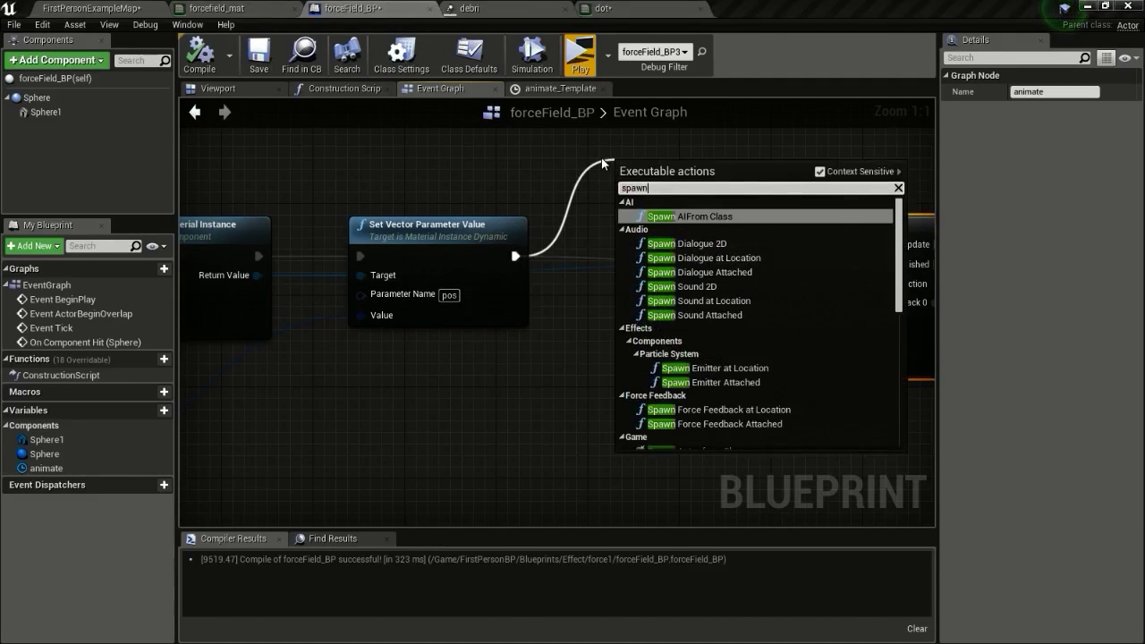
text(em)
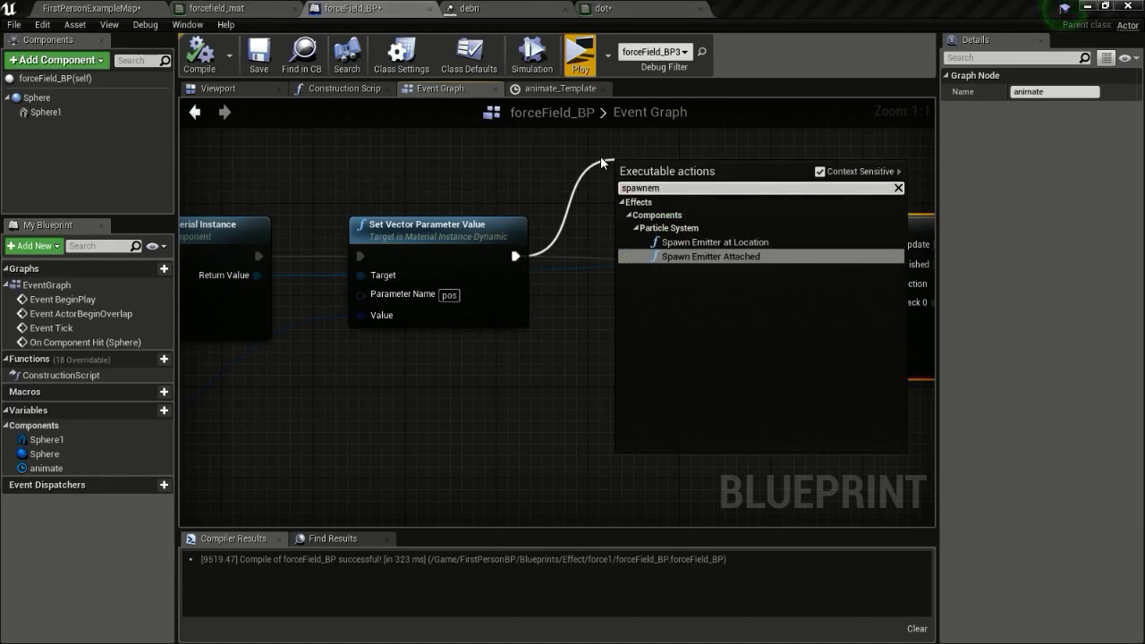
click(711, 243)
Arrange the Spawn Emitter at Location node between Set Vector Parameter Value and the animate timeline, shifting the timeline nodes to make room.
drag(742, 192, 663, 262)
right_drag(740, 270, 389, 239)
drag(856, 414, 512, 200)
drag(513, 195, 675, 195)
drag(288, 210, 392, 220)
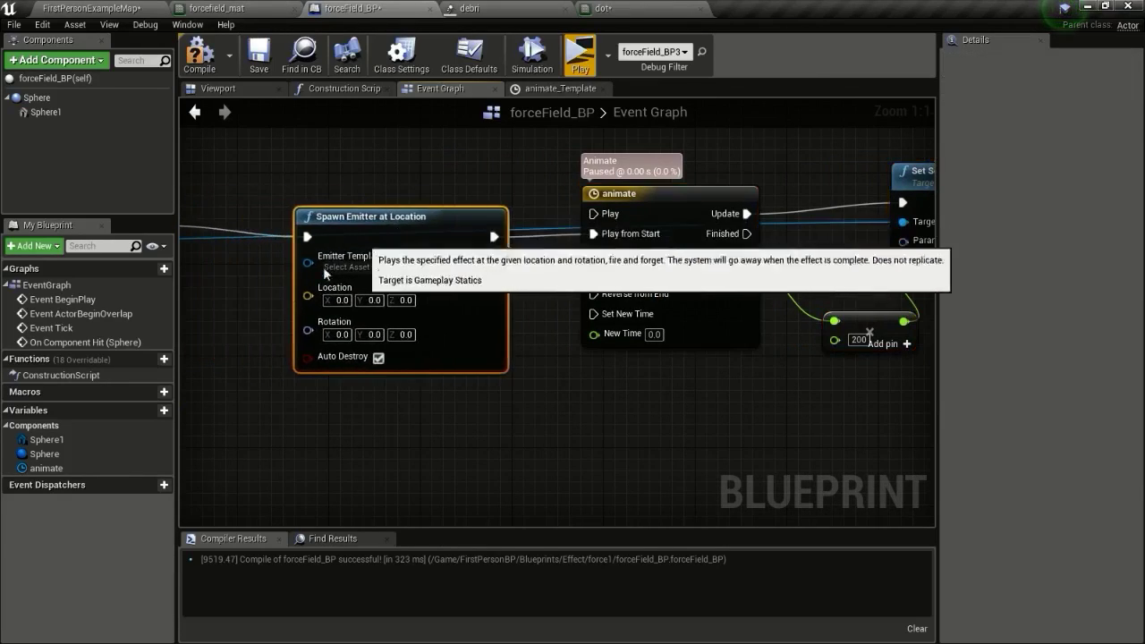
Connect the component hit event's Hit Impact Point to the Location input of Spawn Emitter at Location.
right_drag(233, 308, 494, 290)
scroll(494, 287, down, 4)
right_drag(380, 345, 389, 370)
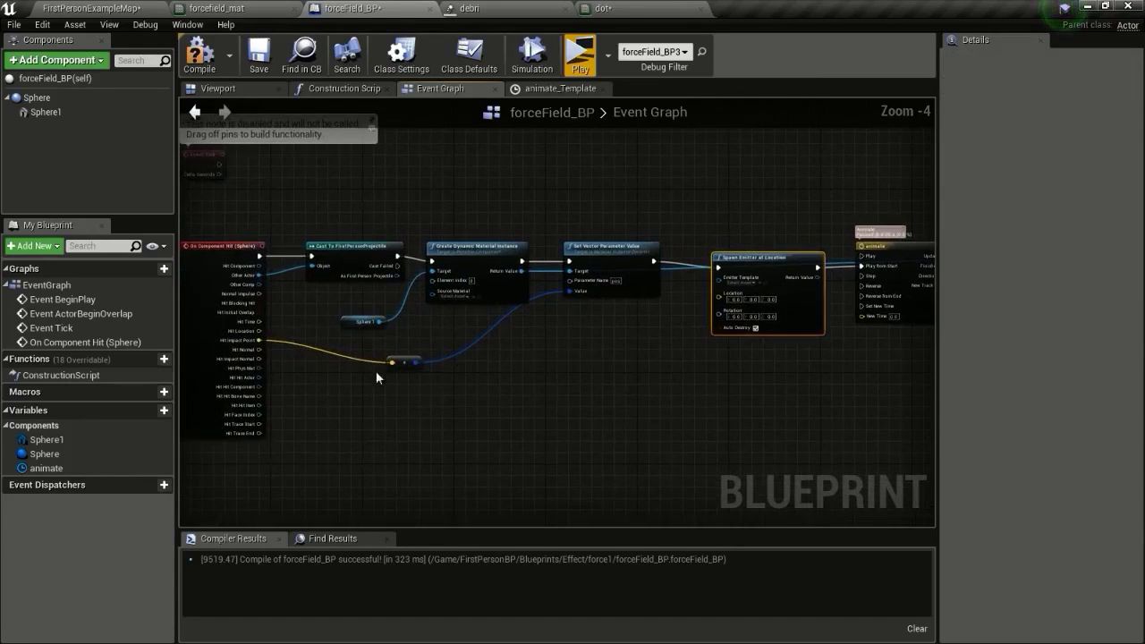
drag(265, 341, 725, 297)
scroll(713, 328, up, 4)
scroll(661, 329, down, 1)
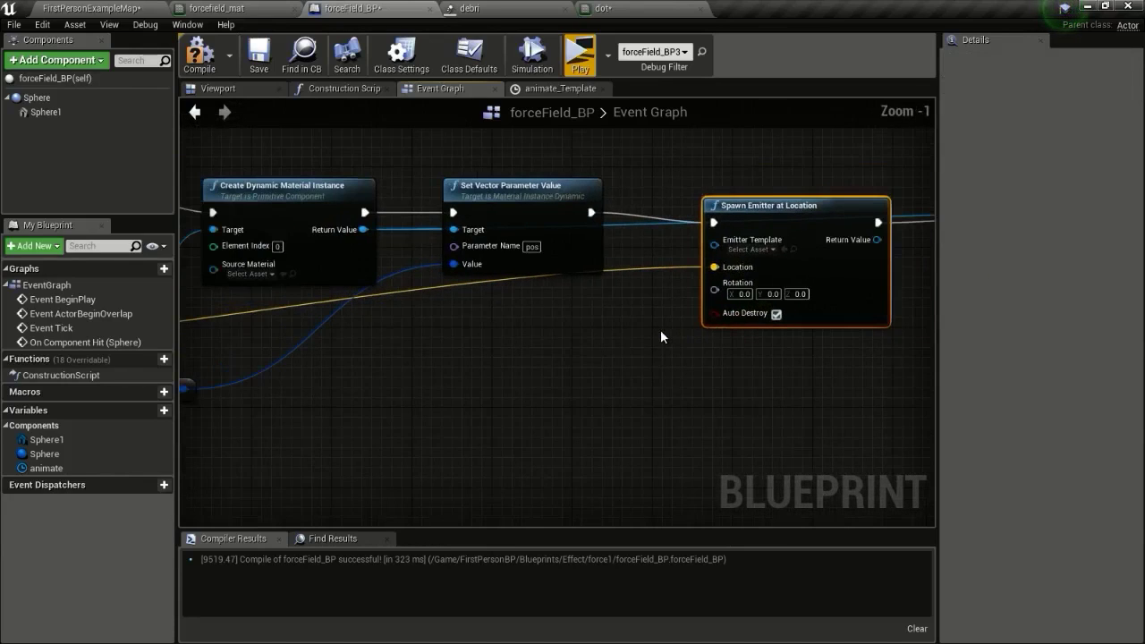
Set the Emitter Template of the Spawn Emitter at Location node to debri.
right_drag(736, 304, 582, 309)
scroll(582, 313, up, 1)
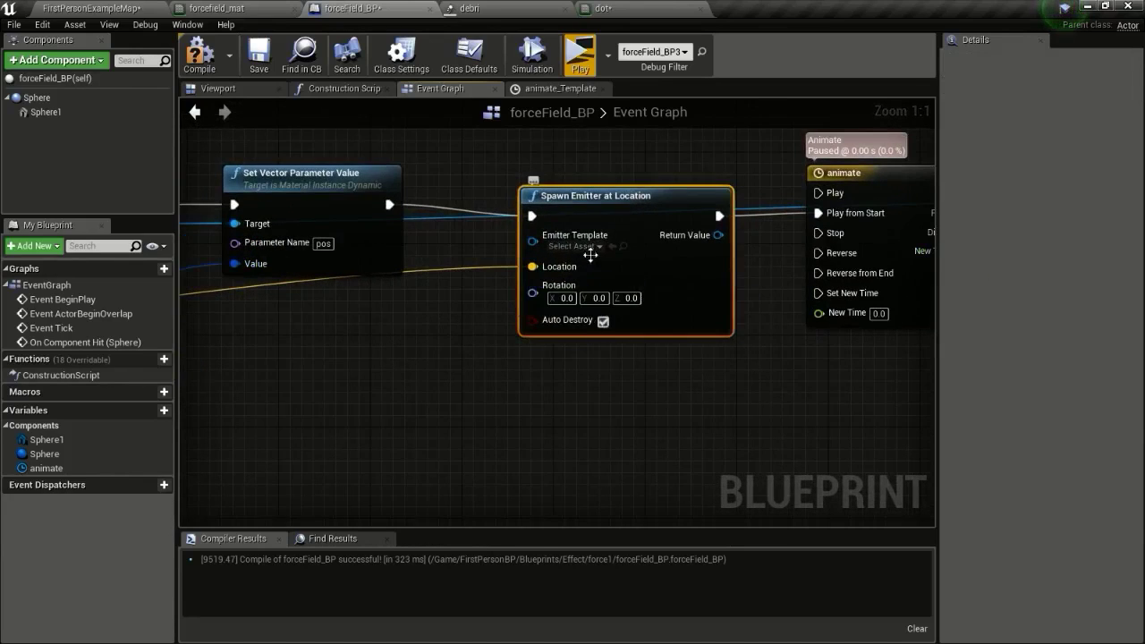
click(592, 250)
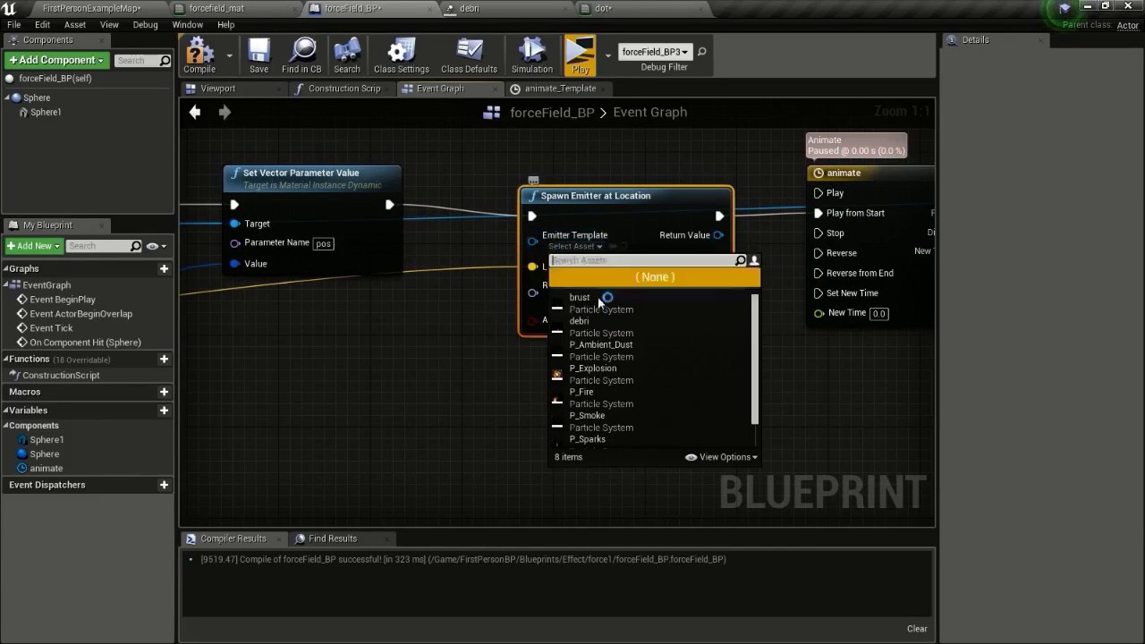
click(598, 329)
click(597, 329)
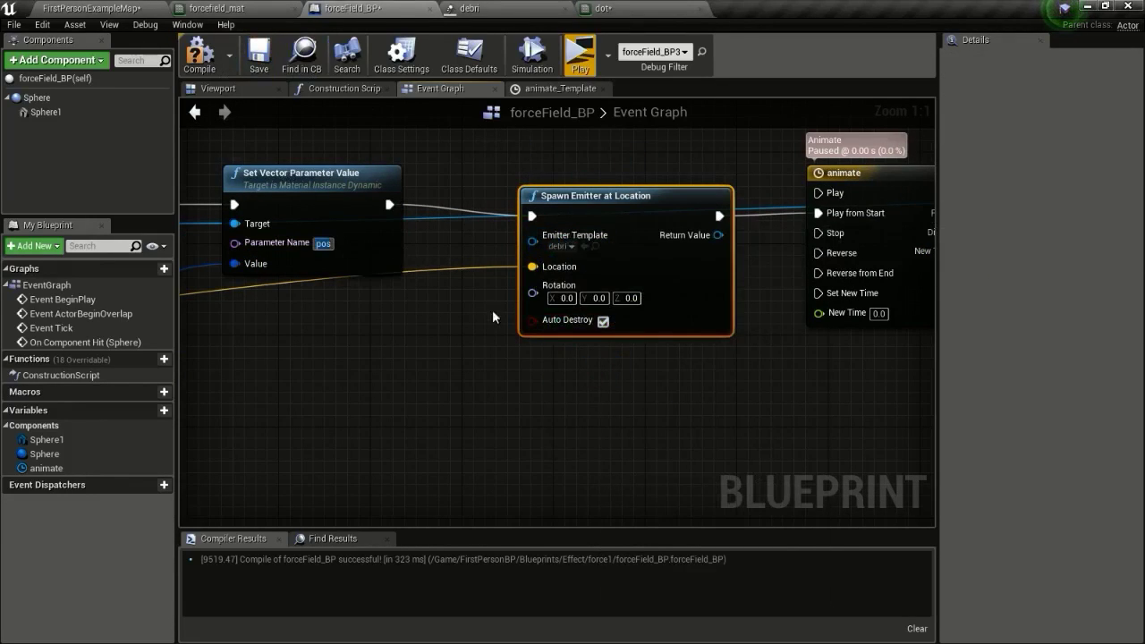
drag(588, 298, 420, 255)
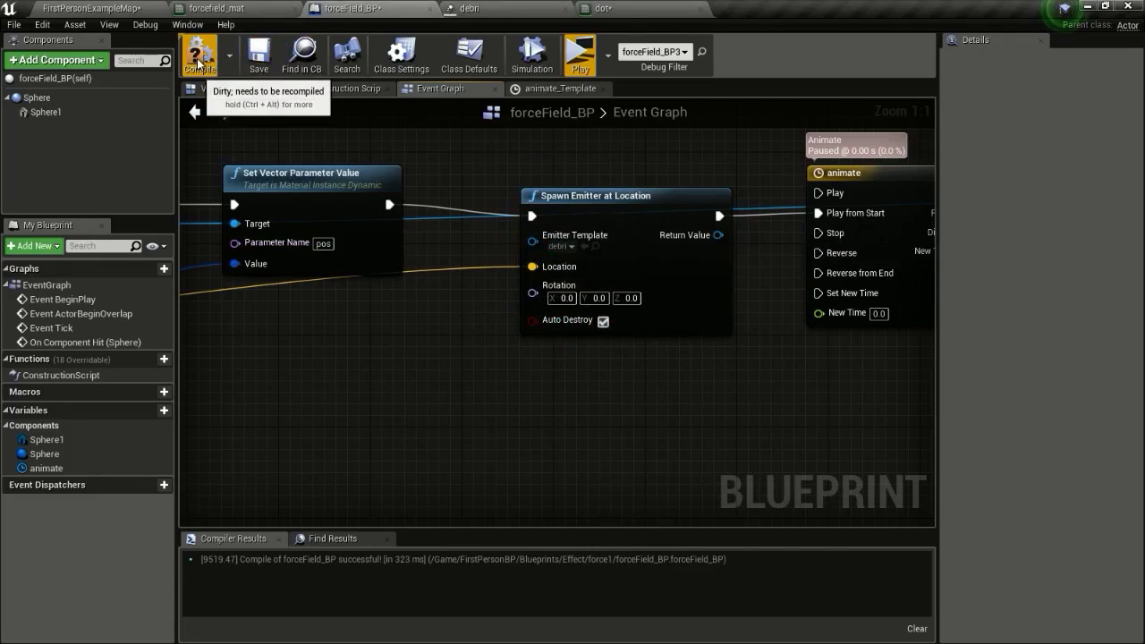
Play-test the level, shooting the large dome from several angles to check how the debris burst spawns on impact.
click(581, 53)
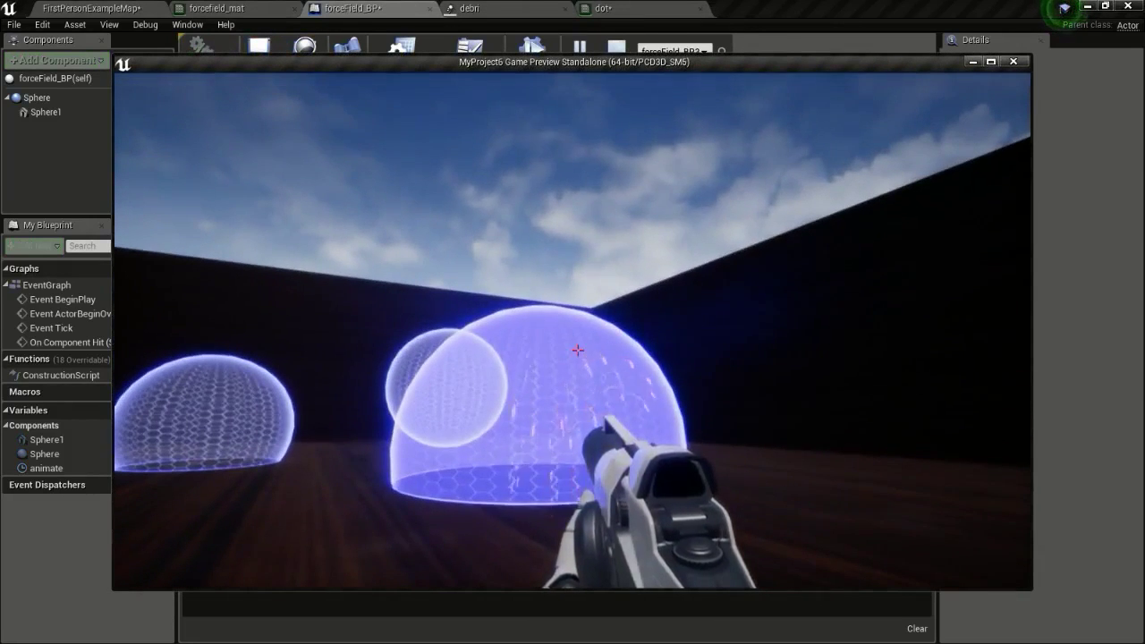
click(578, 350)
key(w)
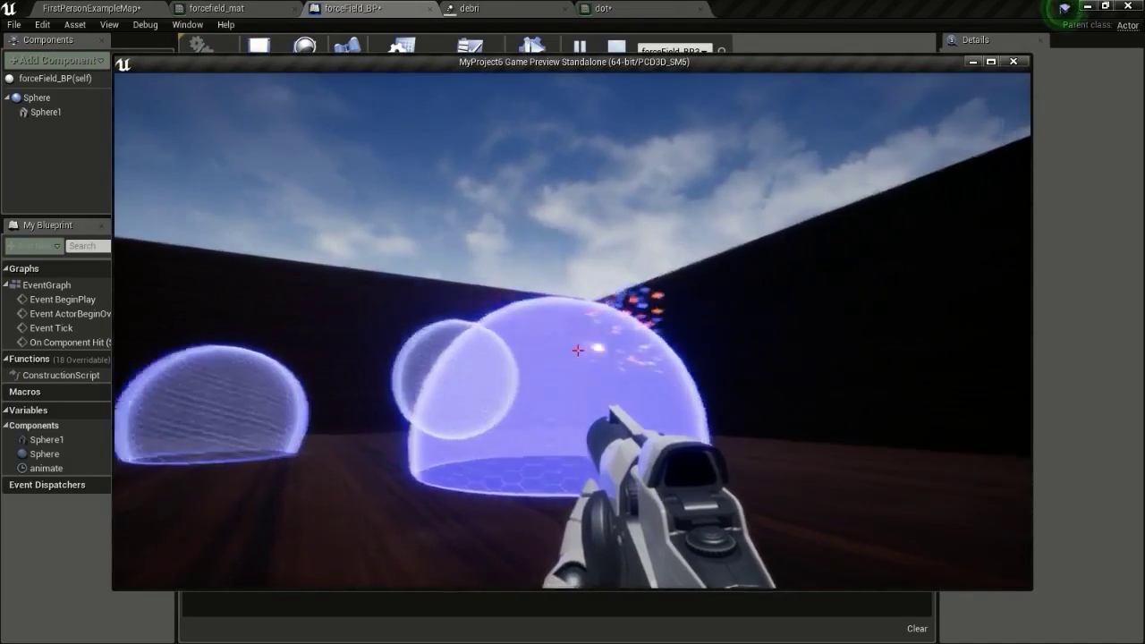
click(578, 351)
click(578, 350)
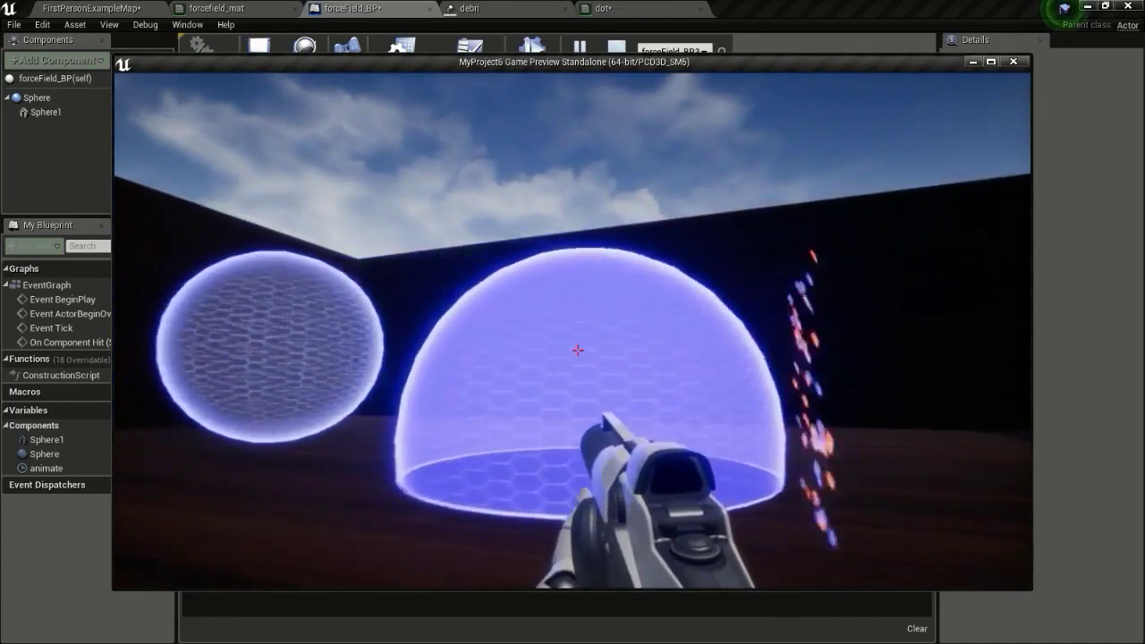
click(578, 351)
click(578, 350)
click(578, 351)
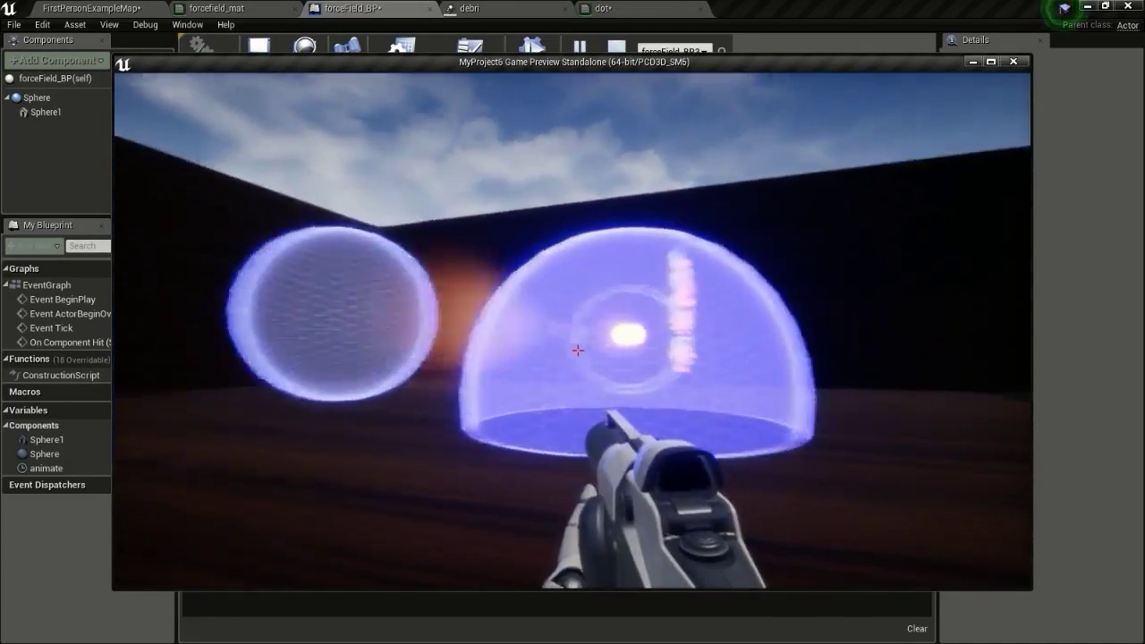
key(d)
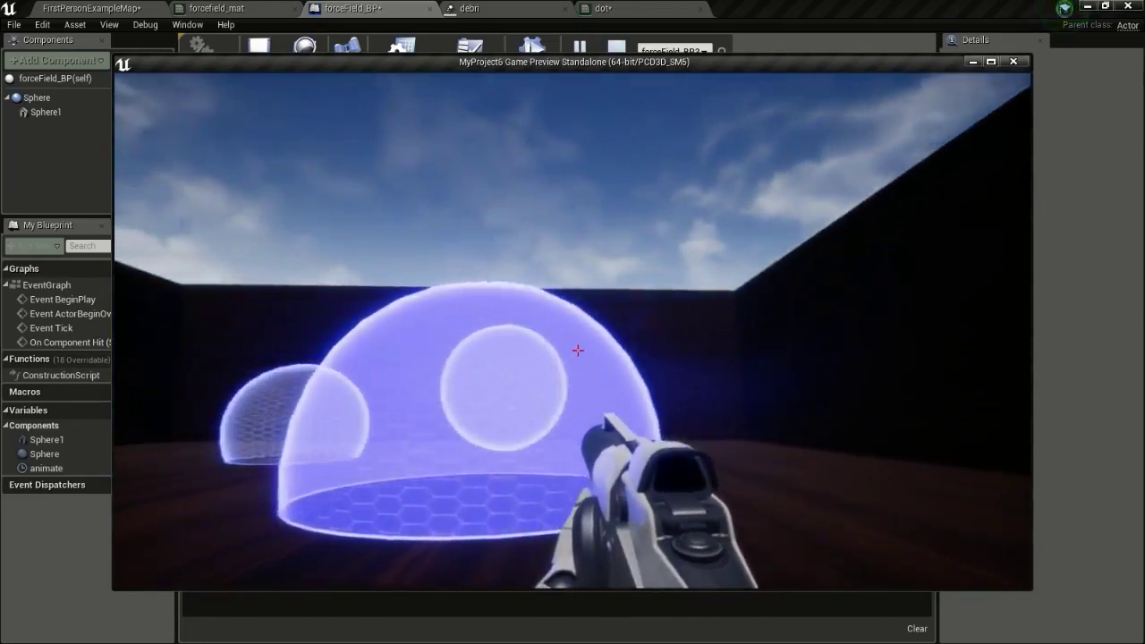
click(578, 350)
click(578, 351)
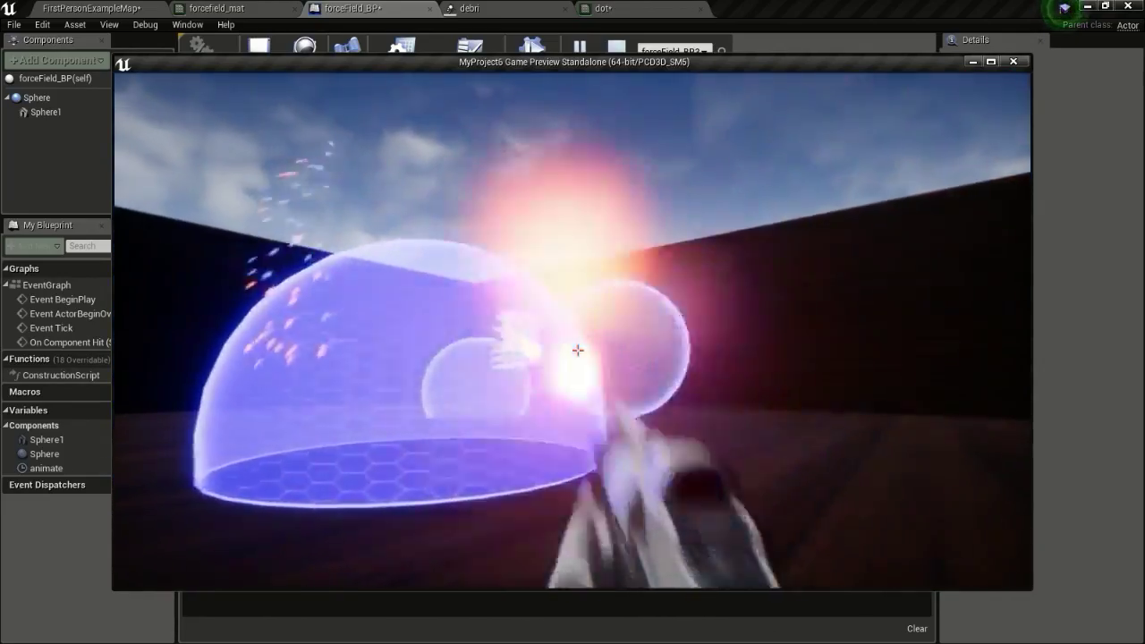
key(a)
click(578, 351)
click(578, 350)
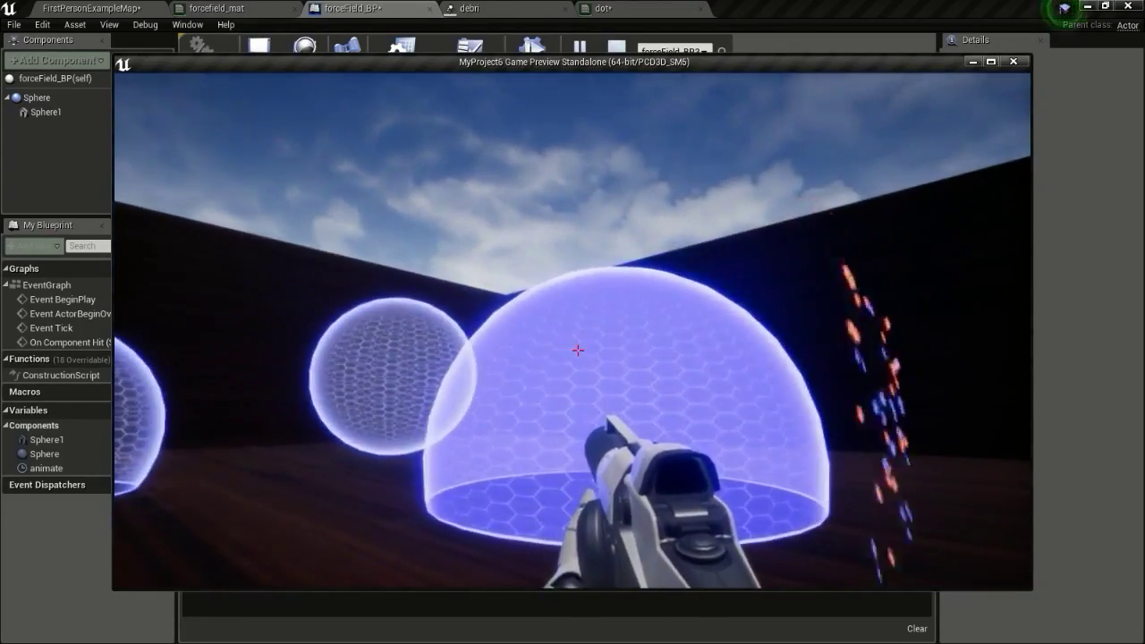
key(Escape)
Add a Make Rot from X node fed by the component hit event's Hit Impact Normal.
right_drag(391, 339, 637, 283)
scroll(637, 284, down, 3)
right_drag(471, 306, 682, 322)
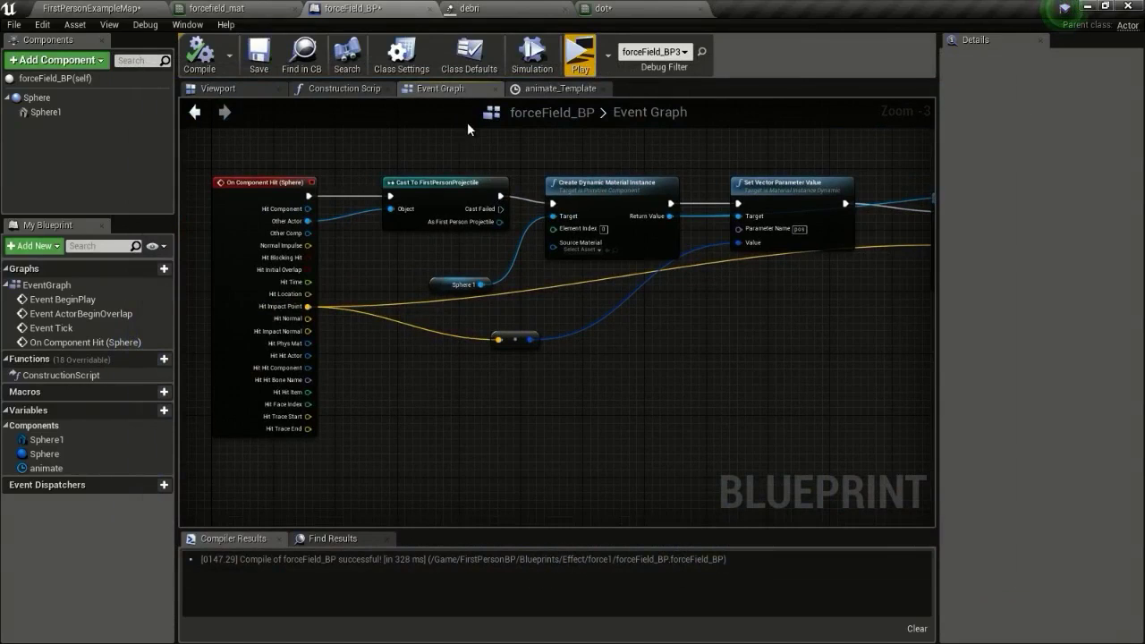
right_drag(466, 388, 395, 344)
scroll(291, 315, up, 1)
right_drag(261, 300, 340, 316)
drag(306, 298, 515, 286)
drag(690, 276, 691, 278)
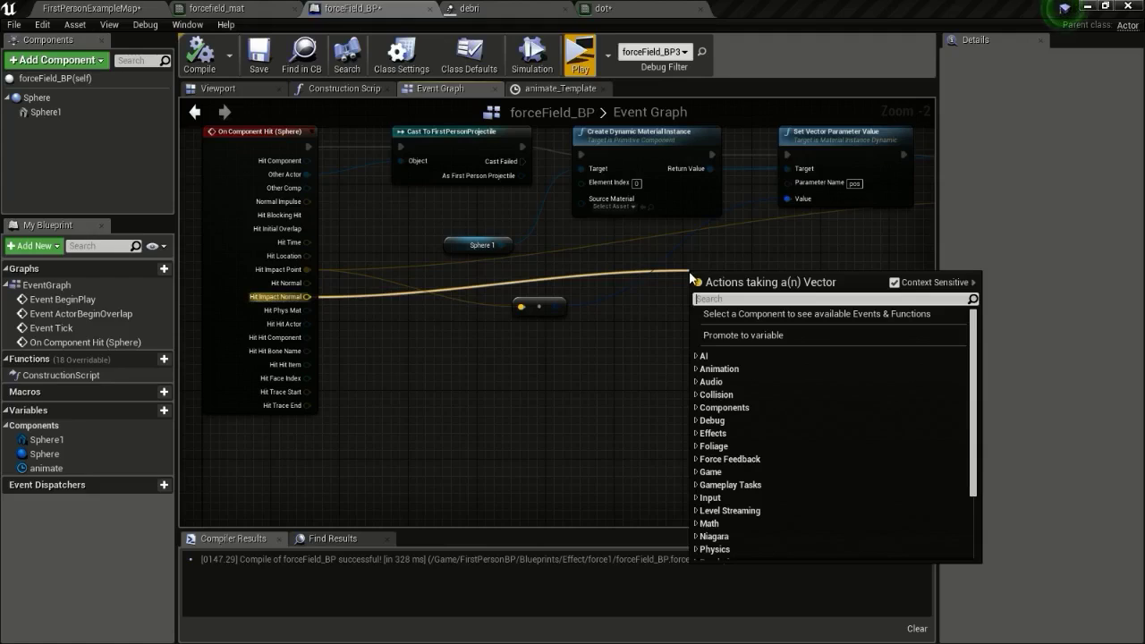
text(make rot)
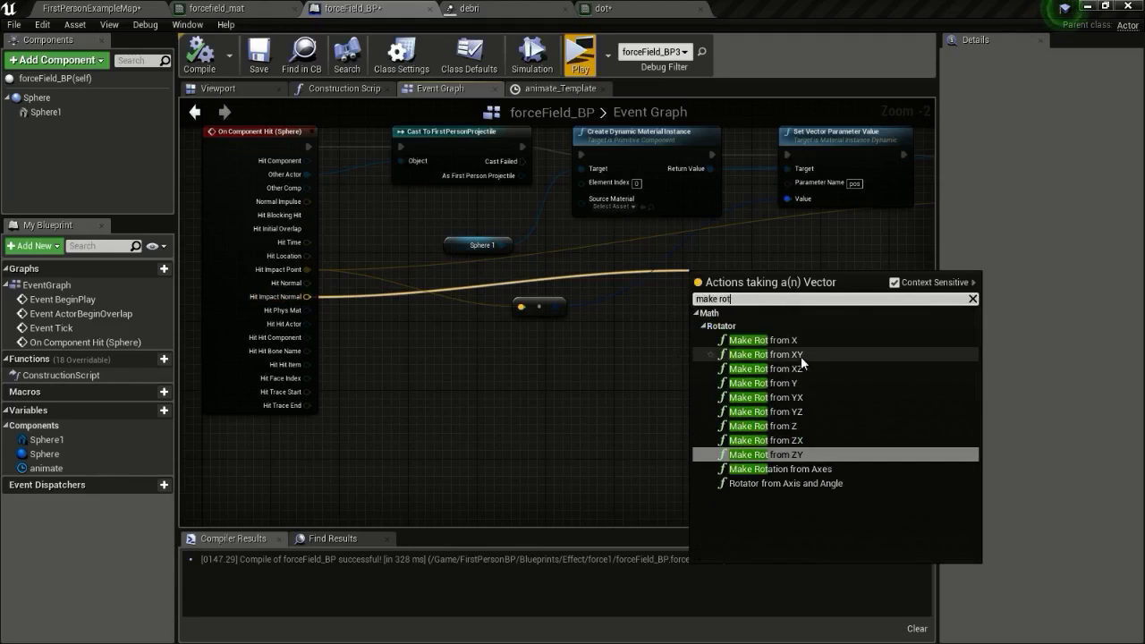
click(760, 340)
Connect the Make Rot from X node's Return Value to the Rotation input of Spawn Emitter at Location.
right_drag(864, 327, 694, 387)
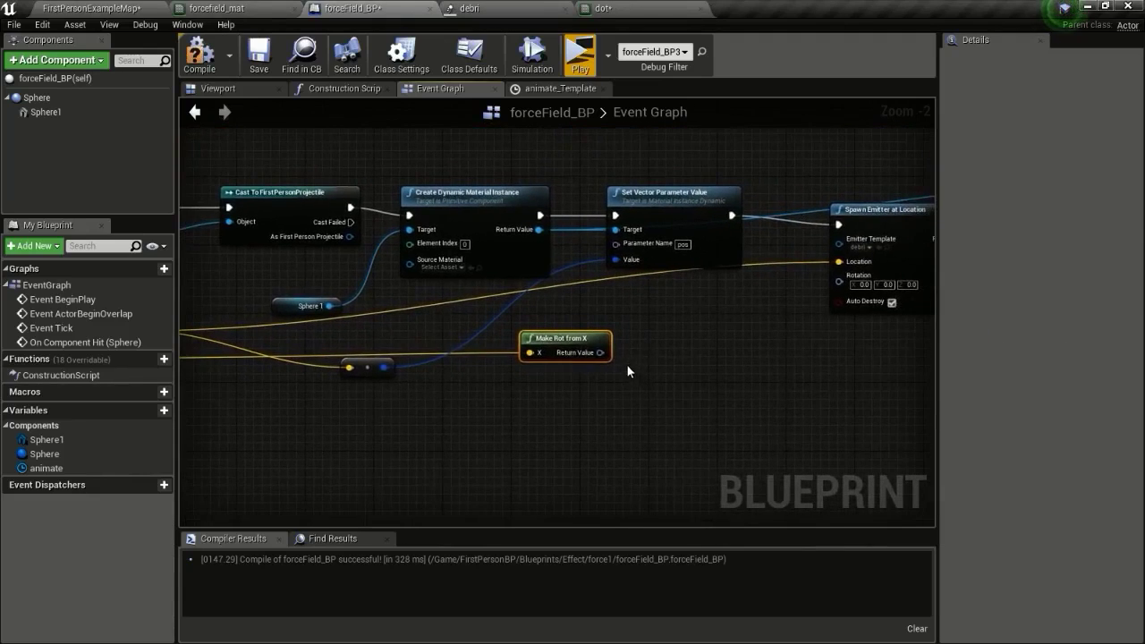
scroll(606, 352, up, 1)
drag(603, 353, 879, 275)
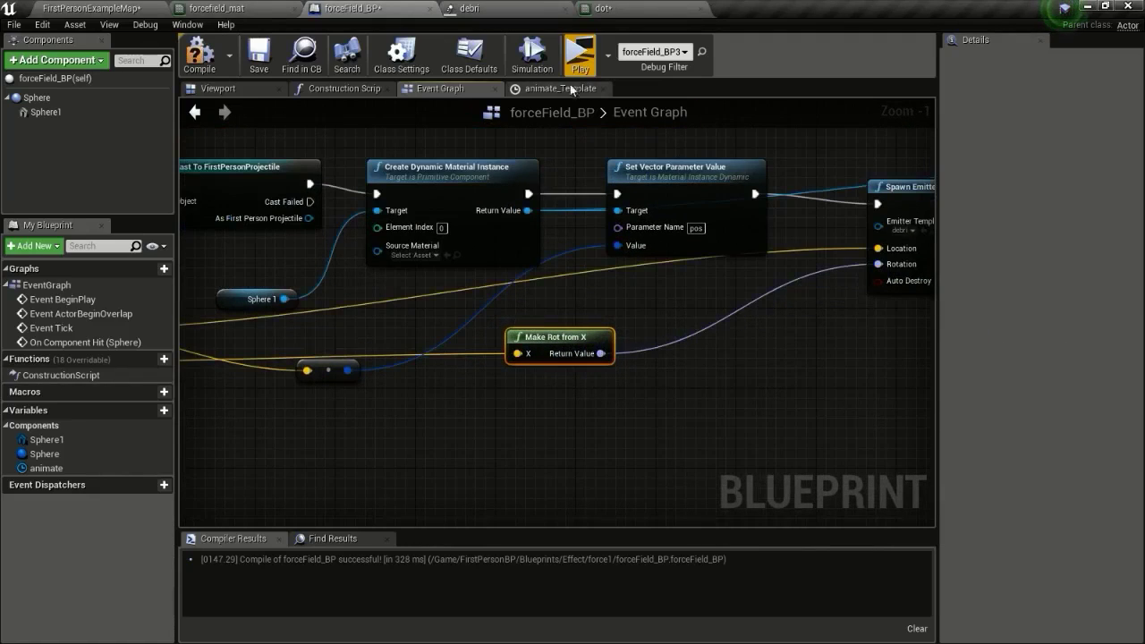
Play-test the level, shooting the large dome from different sides to examine the direction of the debris burst.
click(582, 56)
click(578, 350)
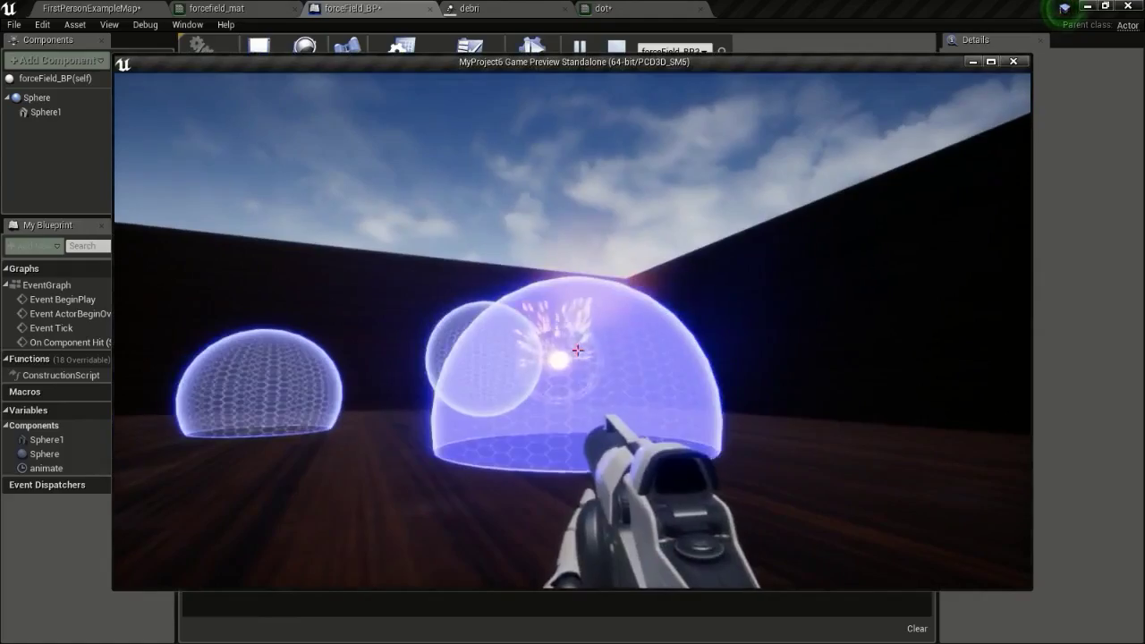
click(578, 350)
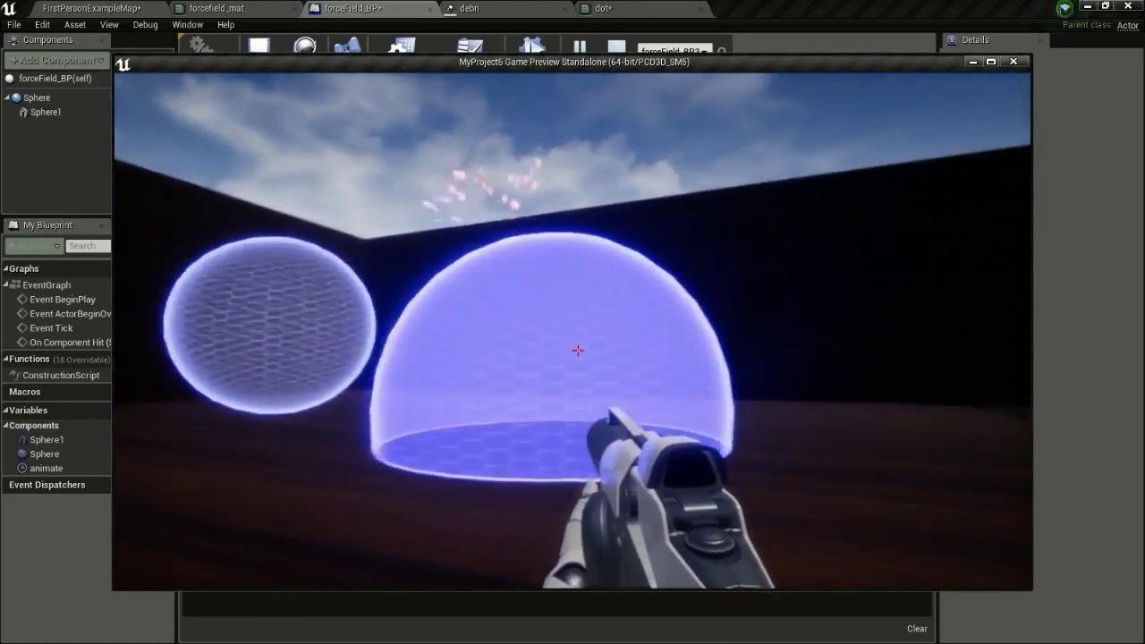
click(578, 350)
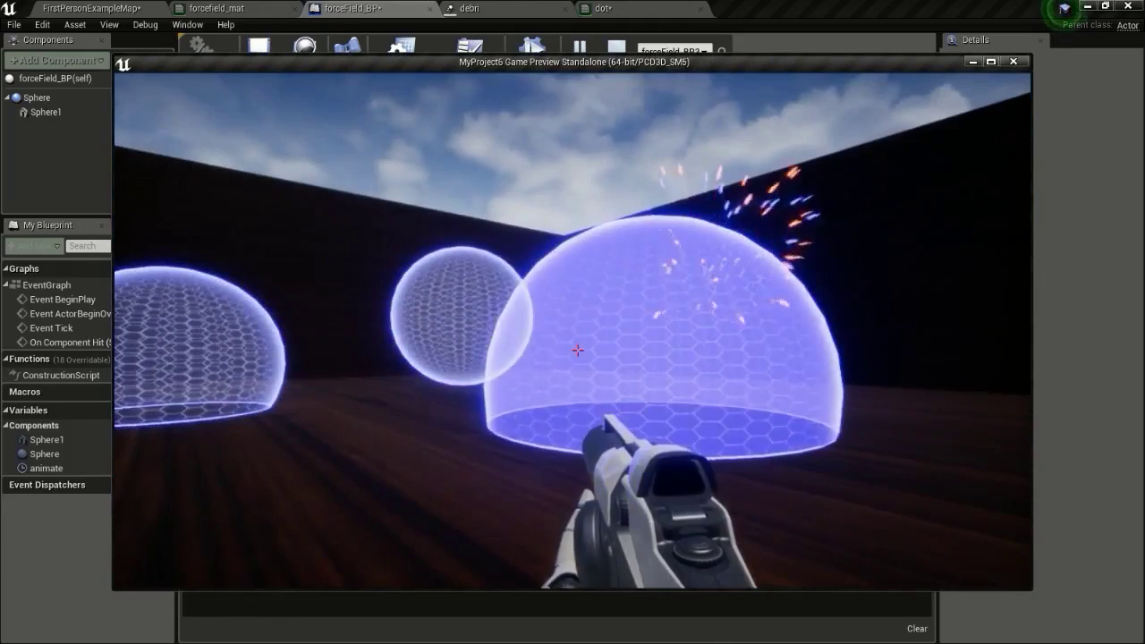
click(578, 350)
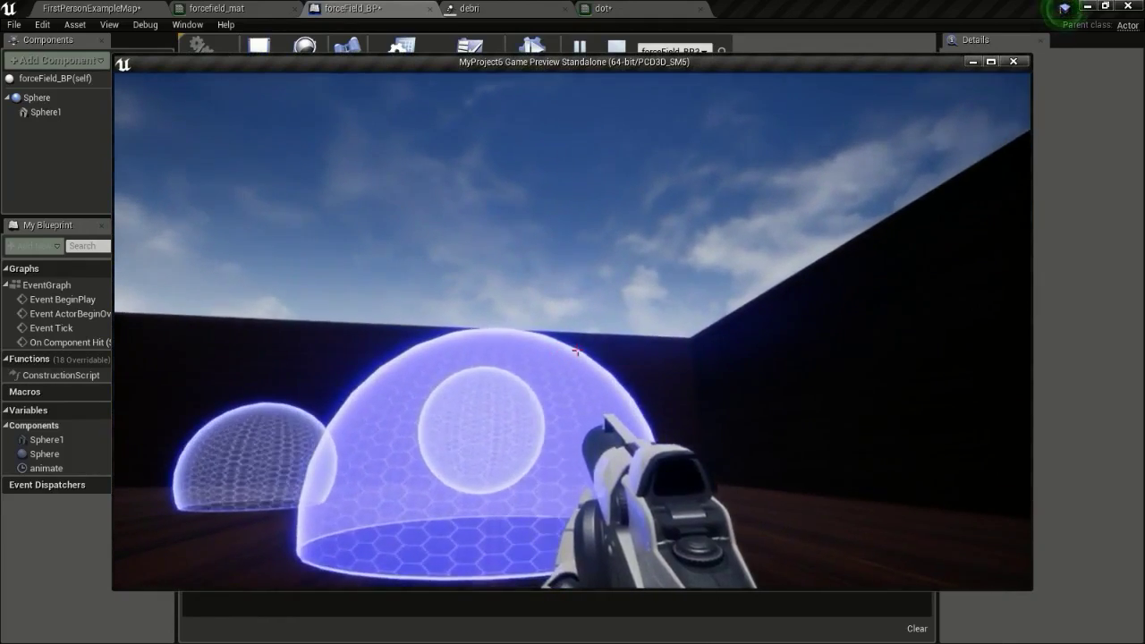
key(d)
key(w)
key(d)
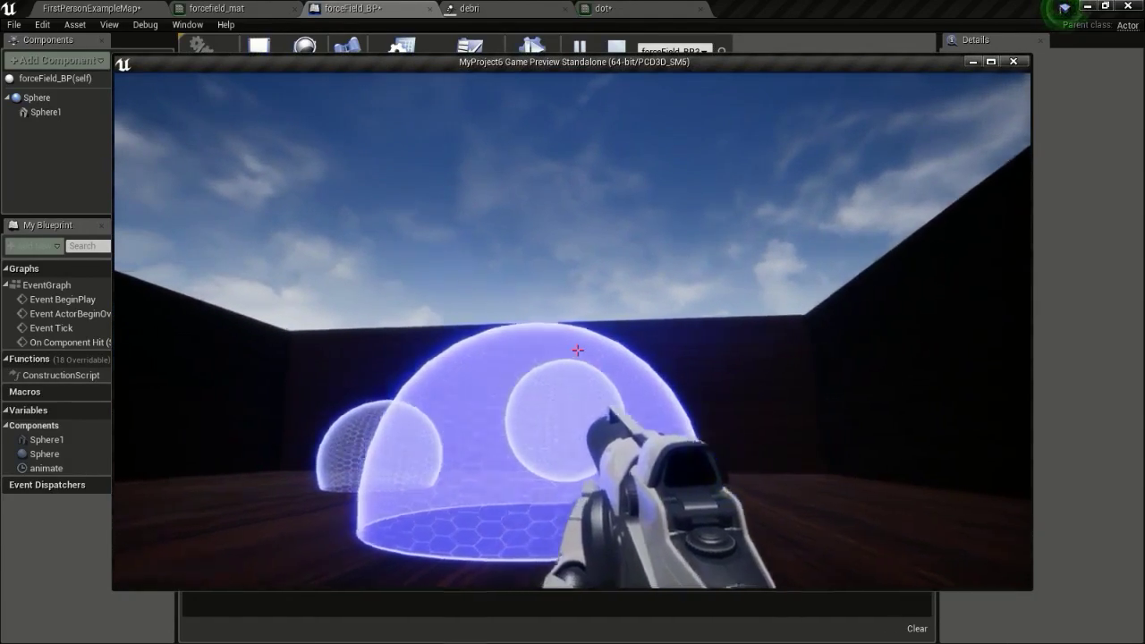
key(s)
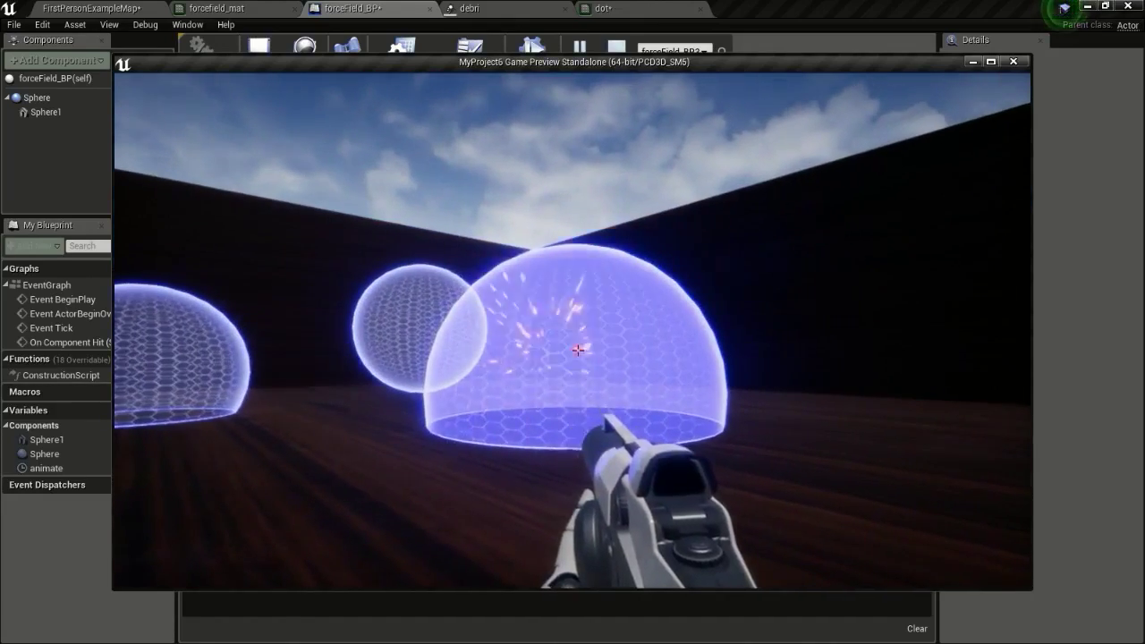
key(w)
click(578, 350)
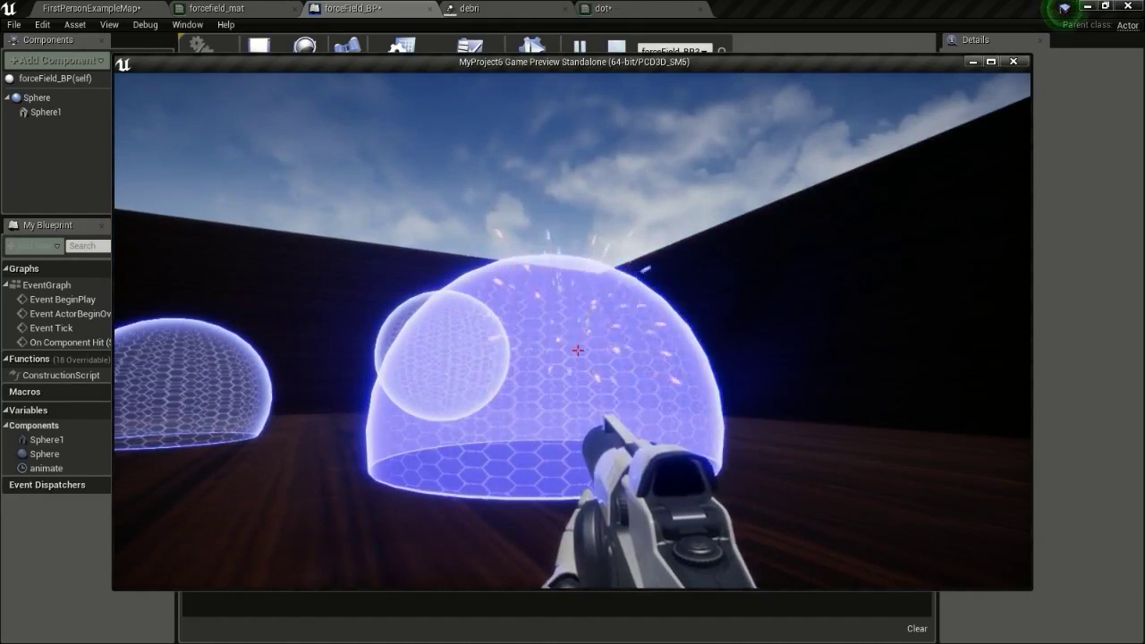
key(d)
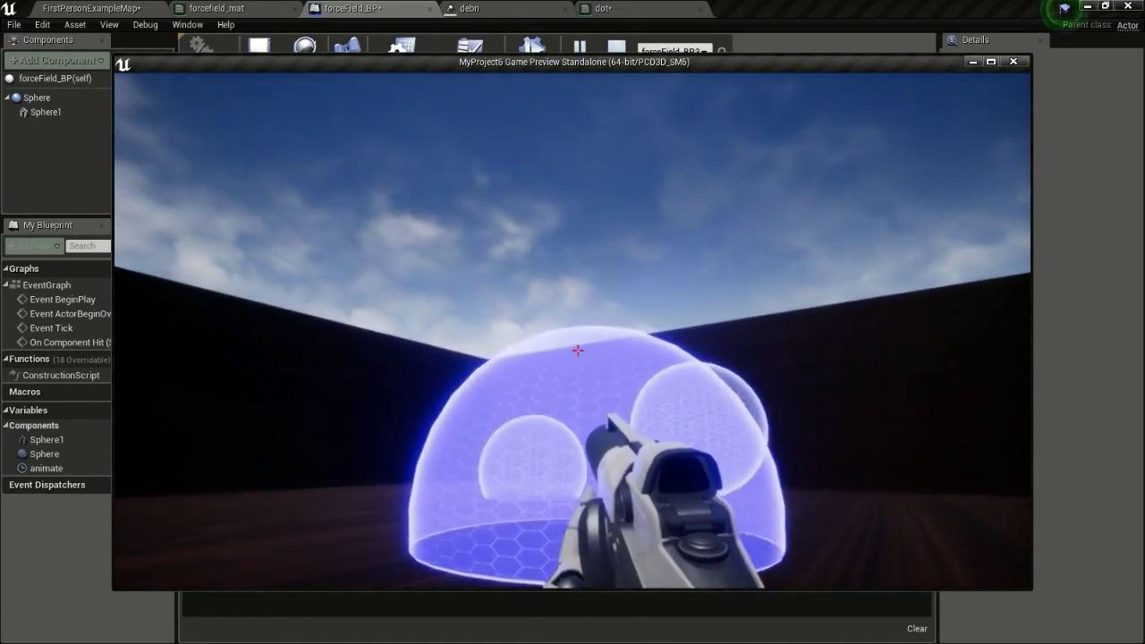
click(577, 350)
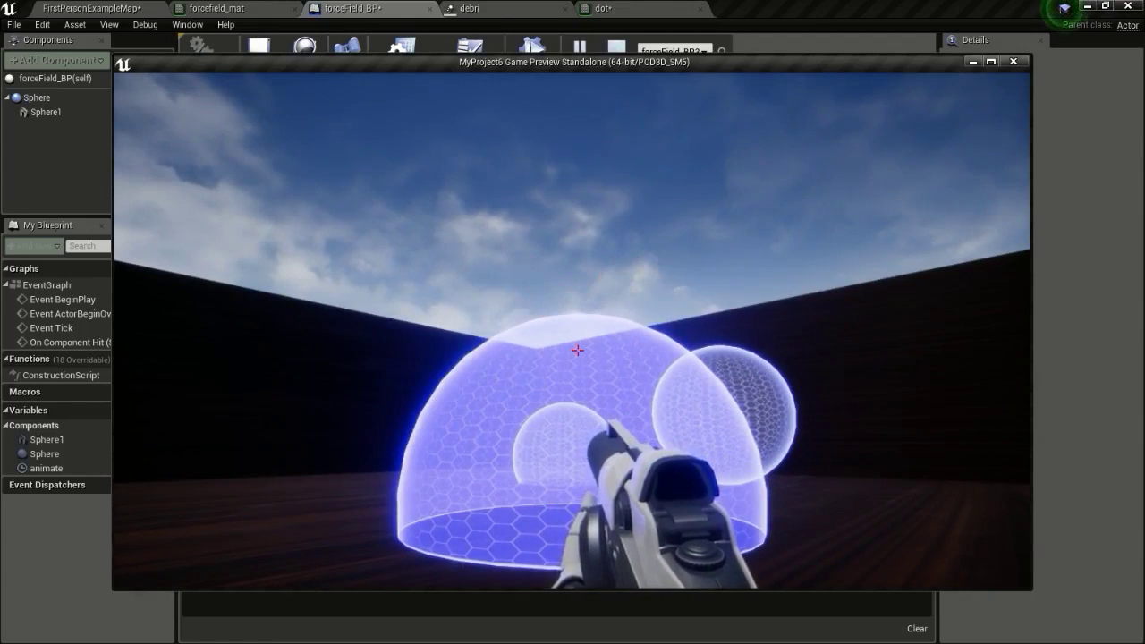
key(Escape)
In the debri particle system, set the Time of the first emitter's second burst entry to 0.1.
click(554, 6)
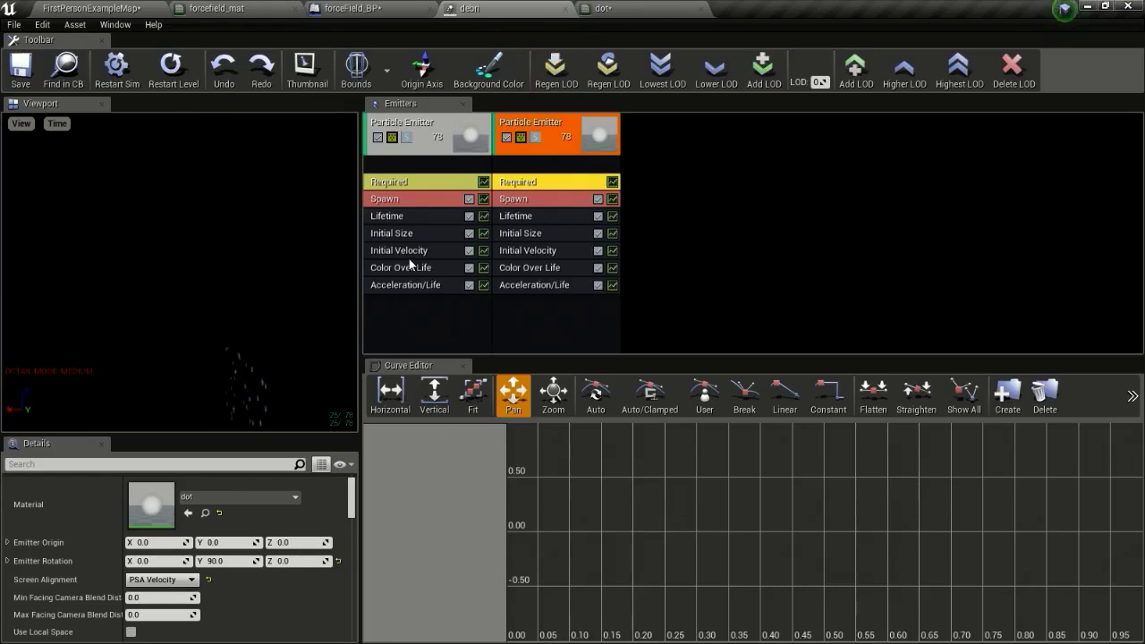
click(414, 201)
scroll(164, 575, down, 5)
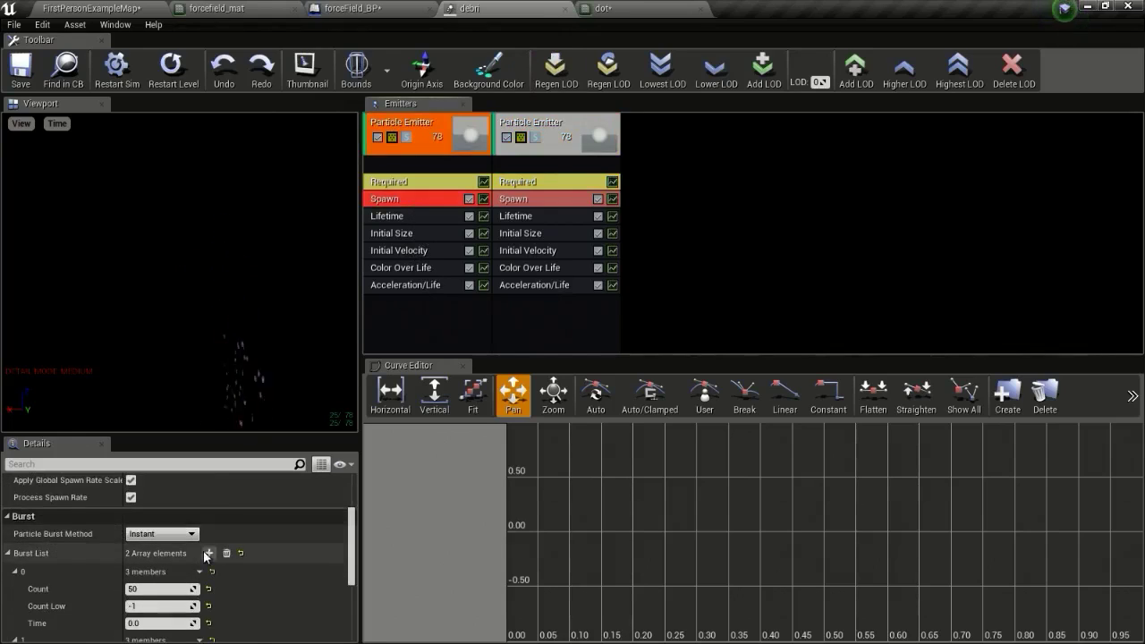
scroll(163, 575, down, 2)
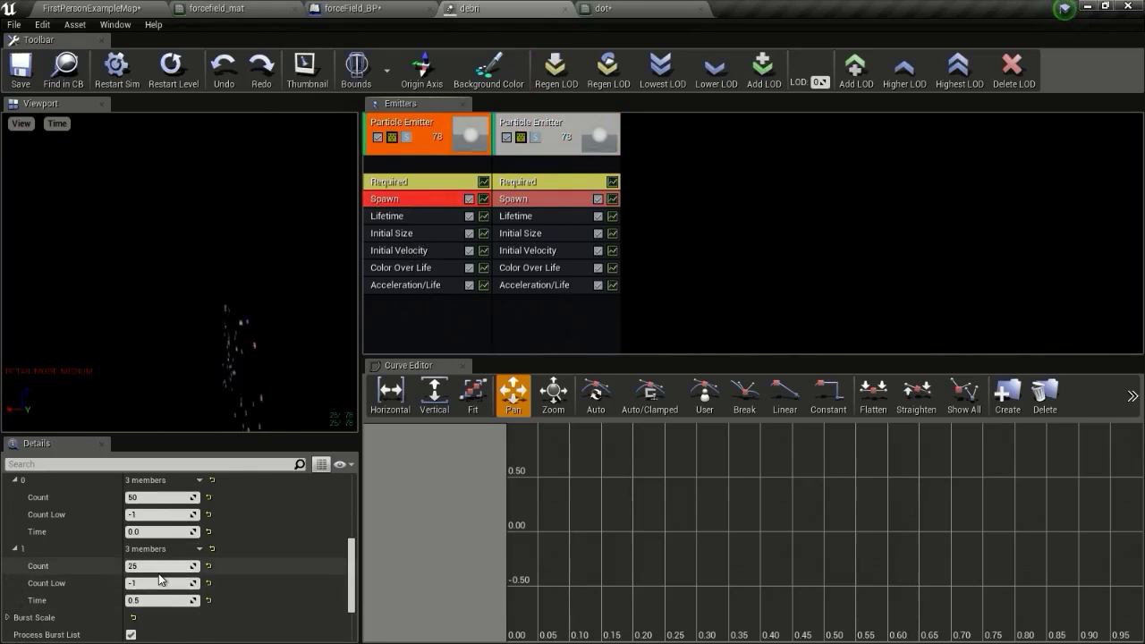
click(154, 598)
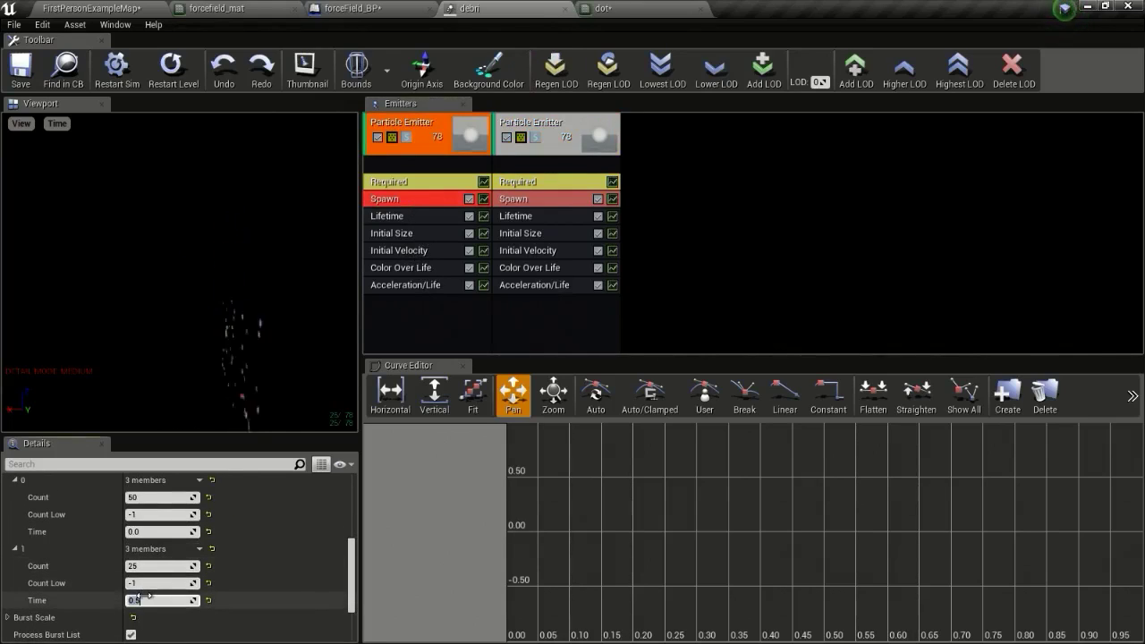
text(0.1)
key(Return)
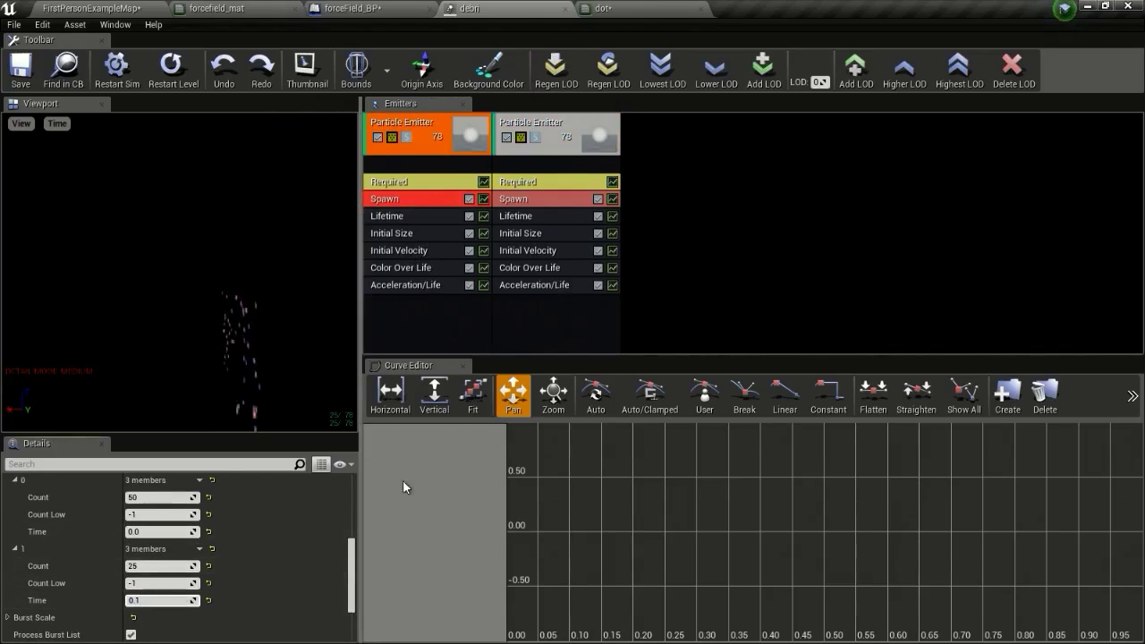
Set the Time of the second emitter's second burst entry to 0.1.
click(527, 205)
click(179, 598)
text(0.)
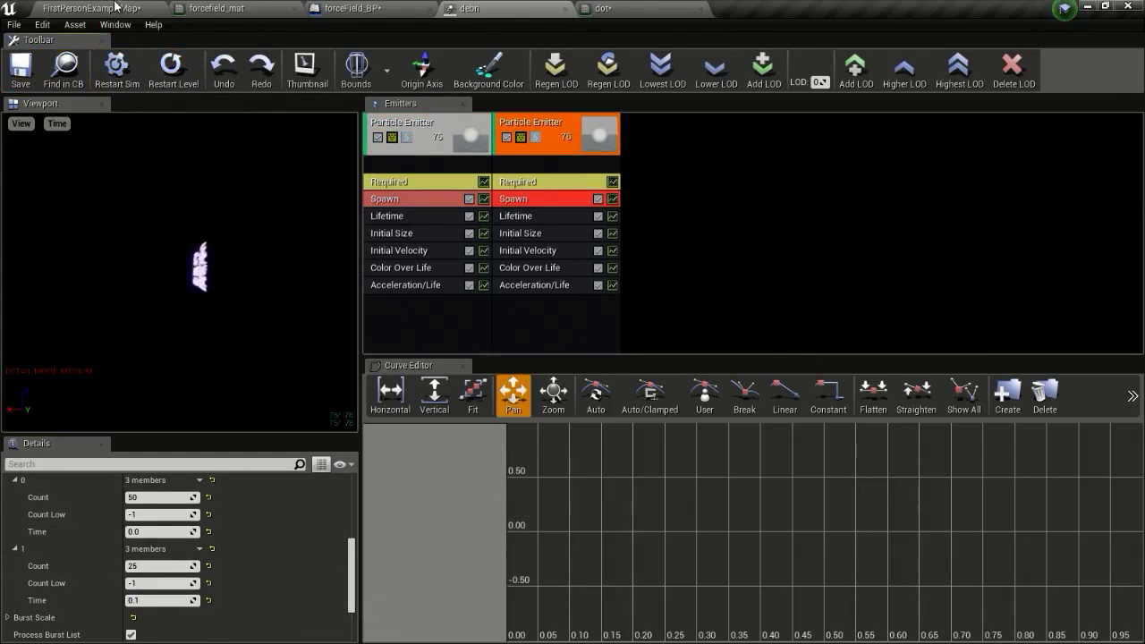
Play-test FirstPersonExampleMap, shooting the large dome to check the timing of the two debris bursts.
click(89, 8)
click(701, 55)
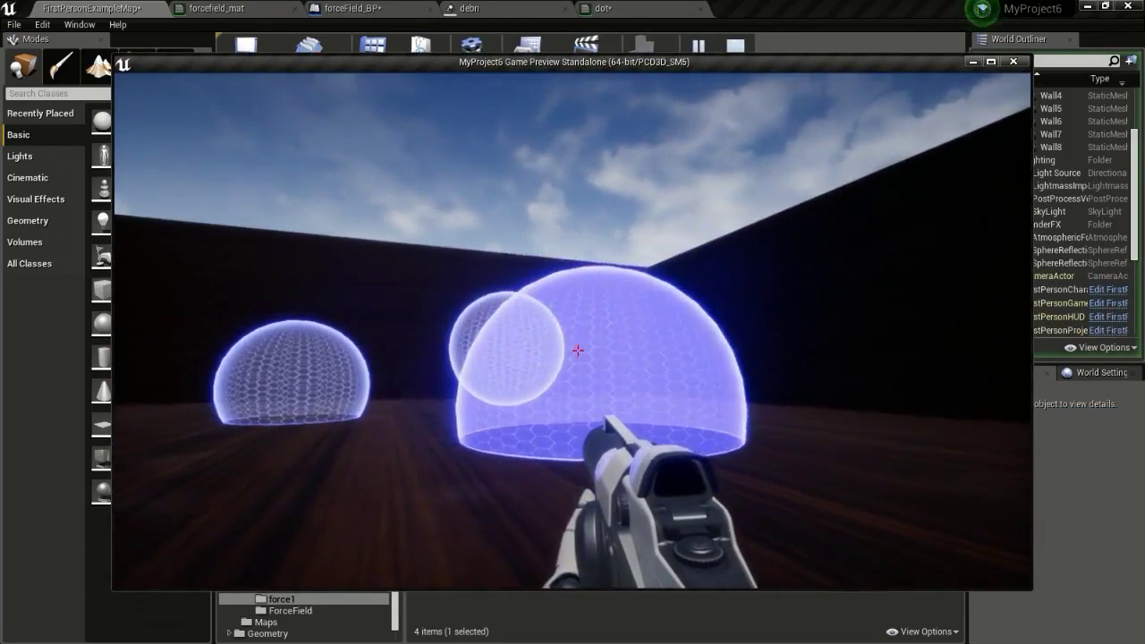
key(a)
click(578, 350)
click(578, 350)
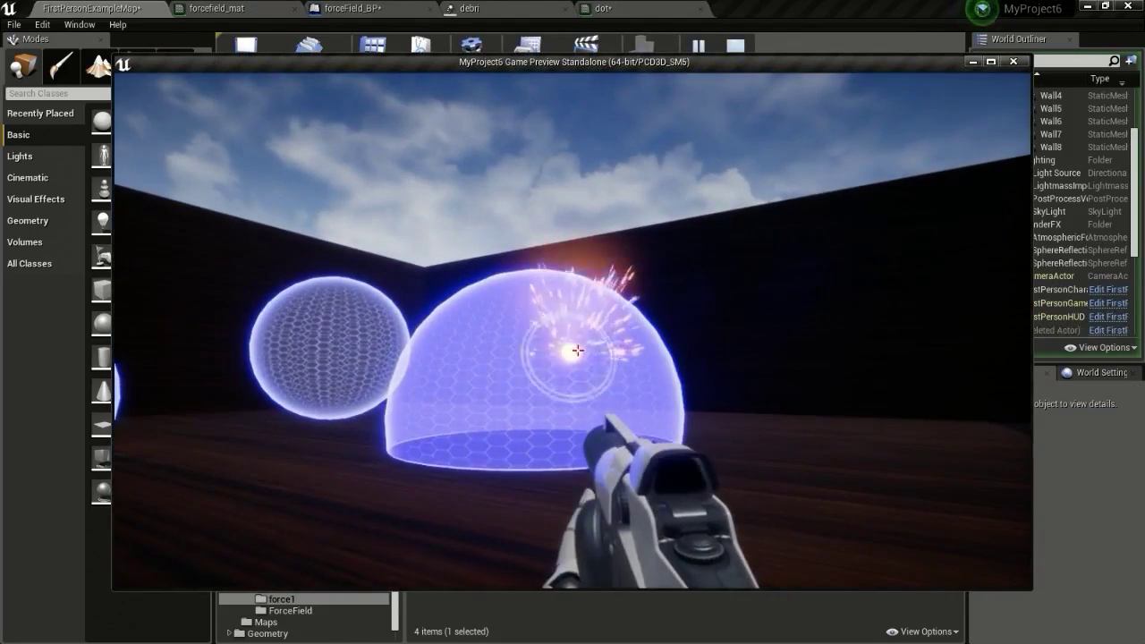
click(578, 350)
key(d)
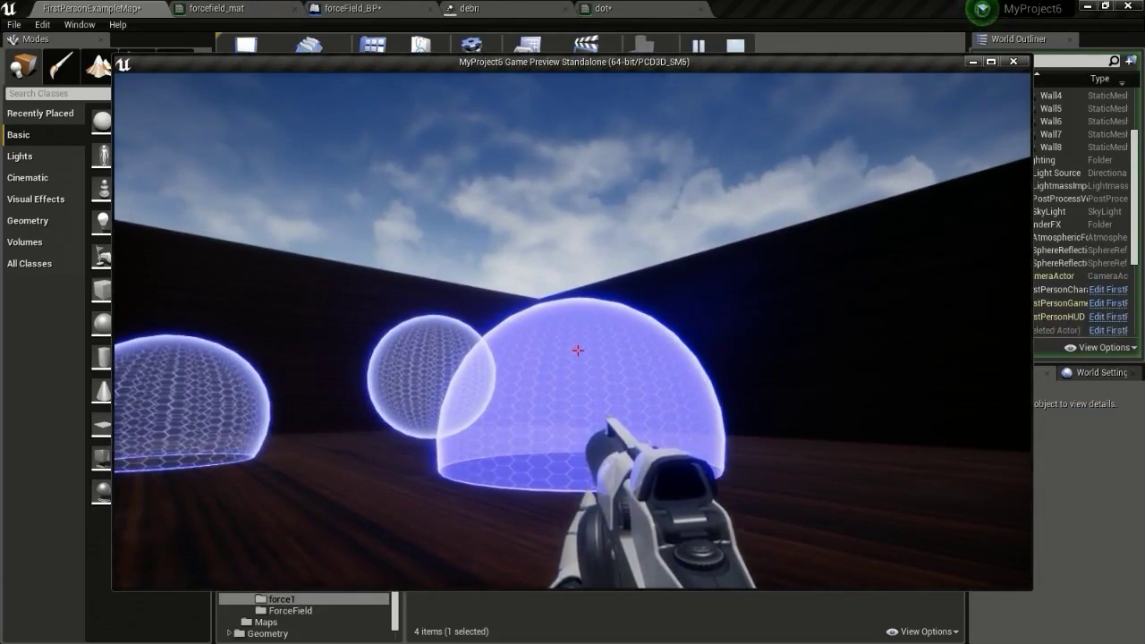
key(Escape)
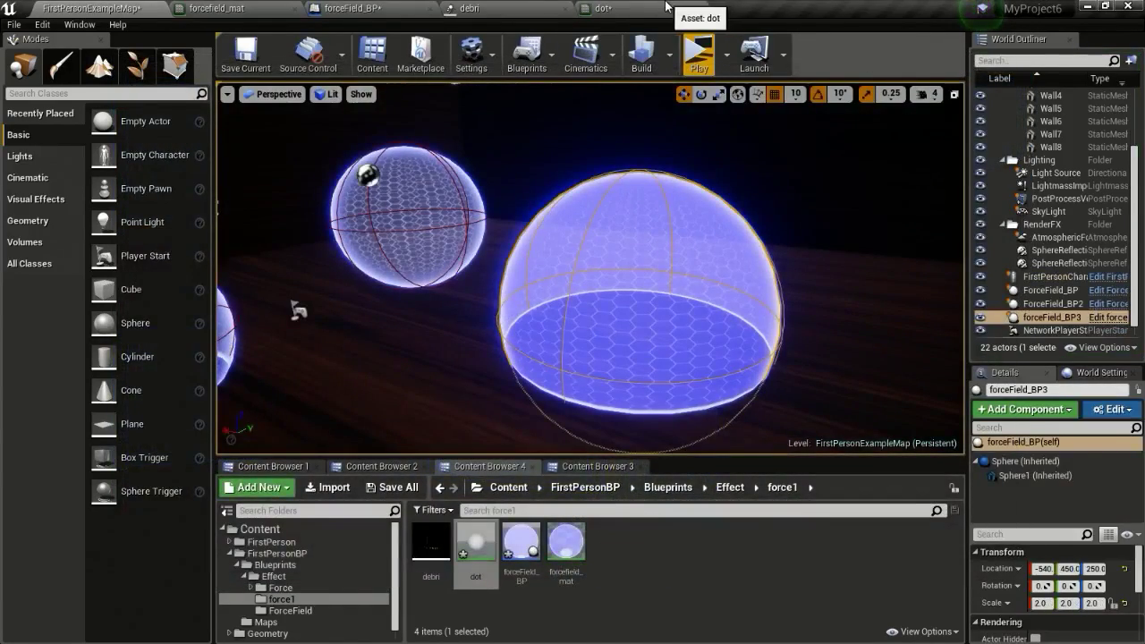
In debri, set the Z Out Val of the first emitter's Acceleration/Life end point to -5000.
click(533, 8)
click(423, 283)
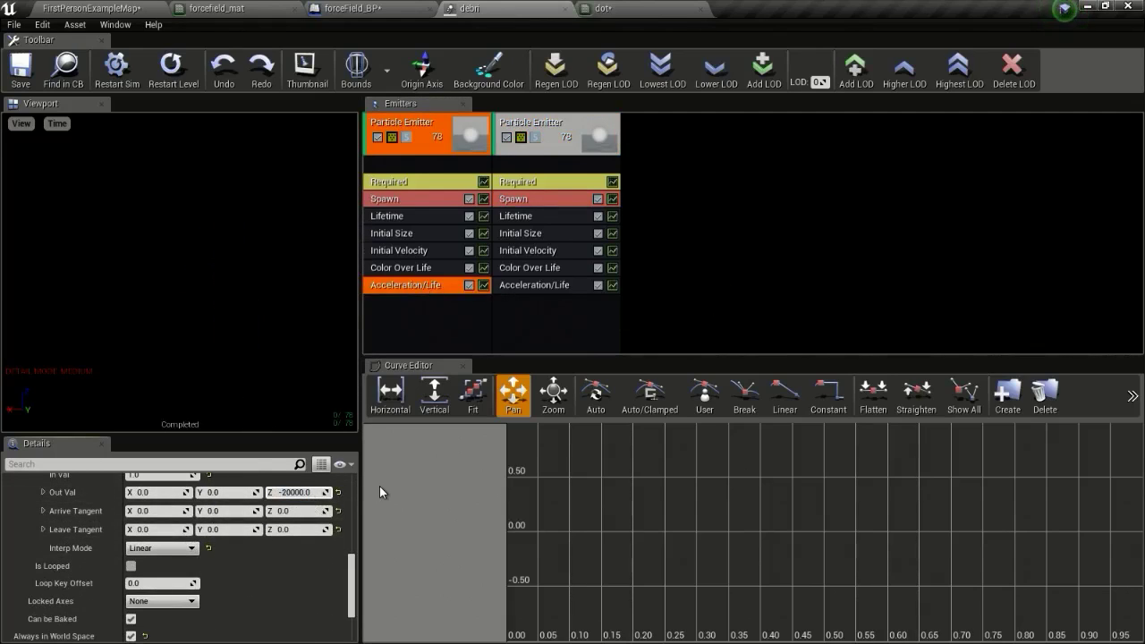
key(Left)
key(Right)
key(Right)
key(Right)
key(BackSpace)
key(BackSpace)
text(5)
key(Return)
Set the Z Out Val of the second emitter's Acceleration/Life end point to -5000.
click(533, 284)
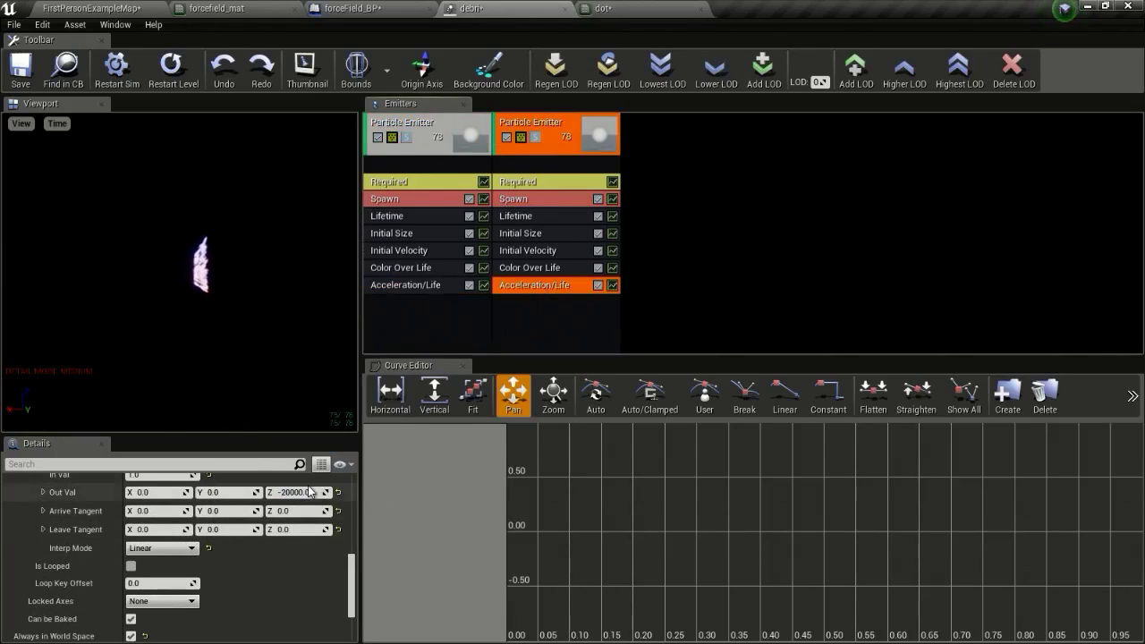
key(Left)
key(Right)
key(Right)
key(Right)
key(BackSpace)
key(BackSpace)
text(5)
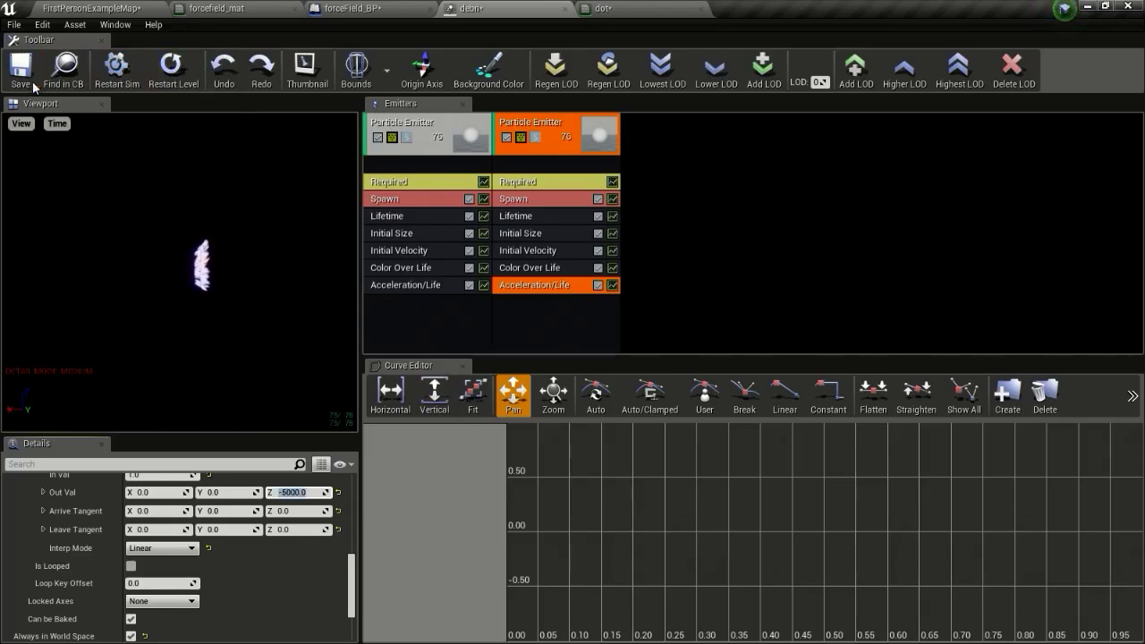
Play-test FirstPersonExampleMap, shooting the large dome to check how the debris falls with the new acceleration.
click(90, 8)
click(699, 56)
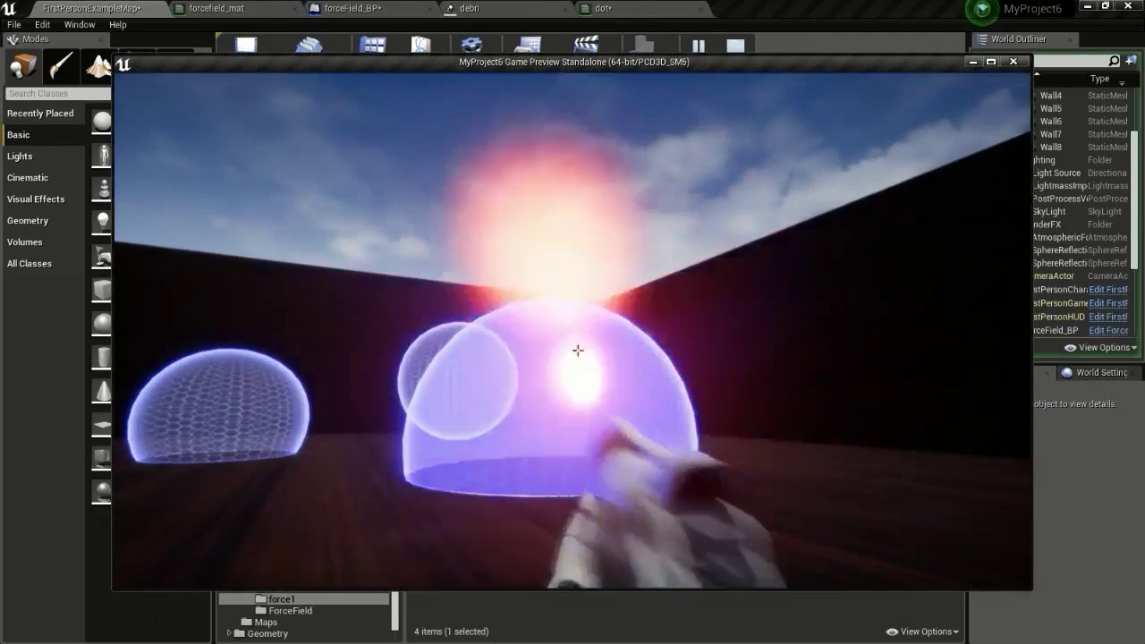
key(a)
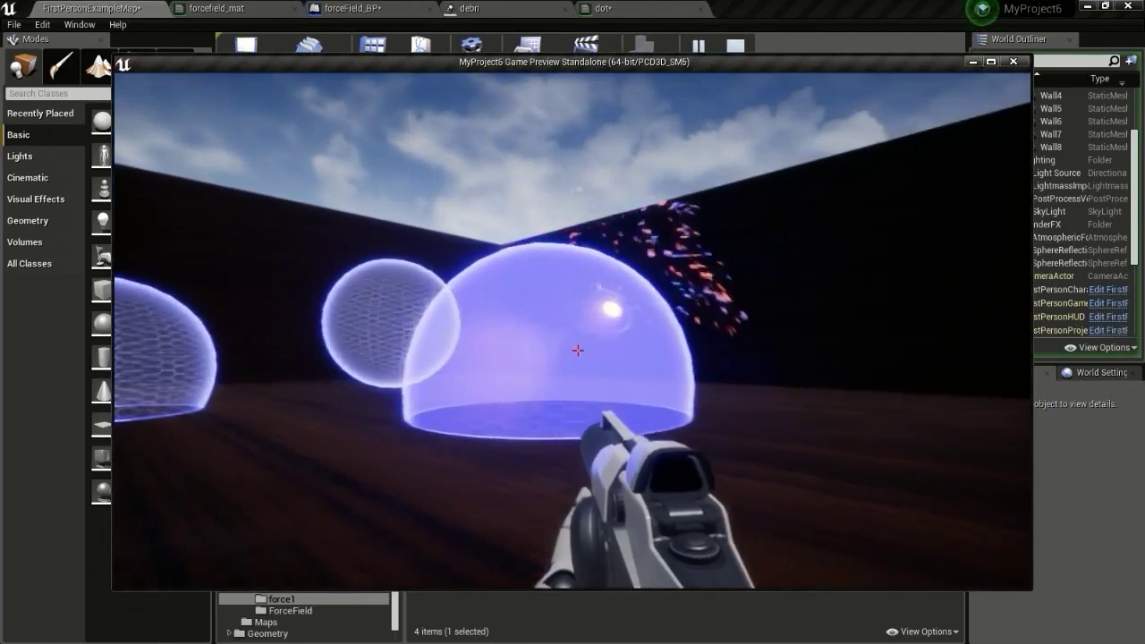
click(578, 350)
click(578, 349)
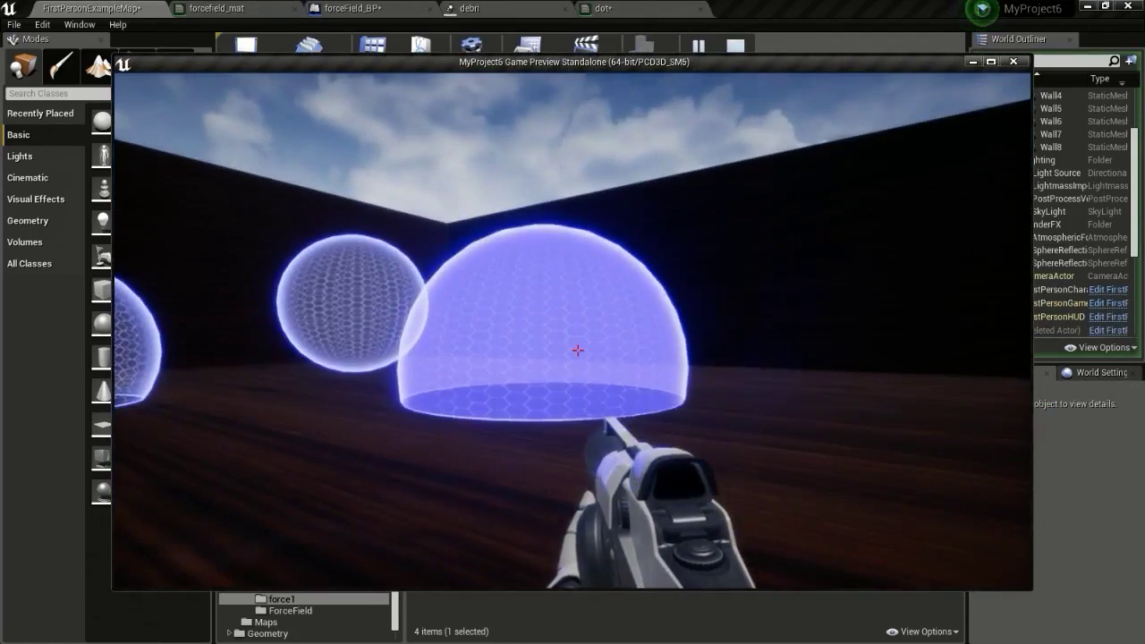
click(578, 350)
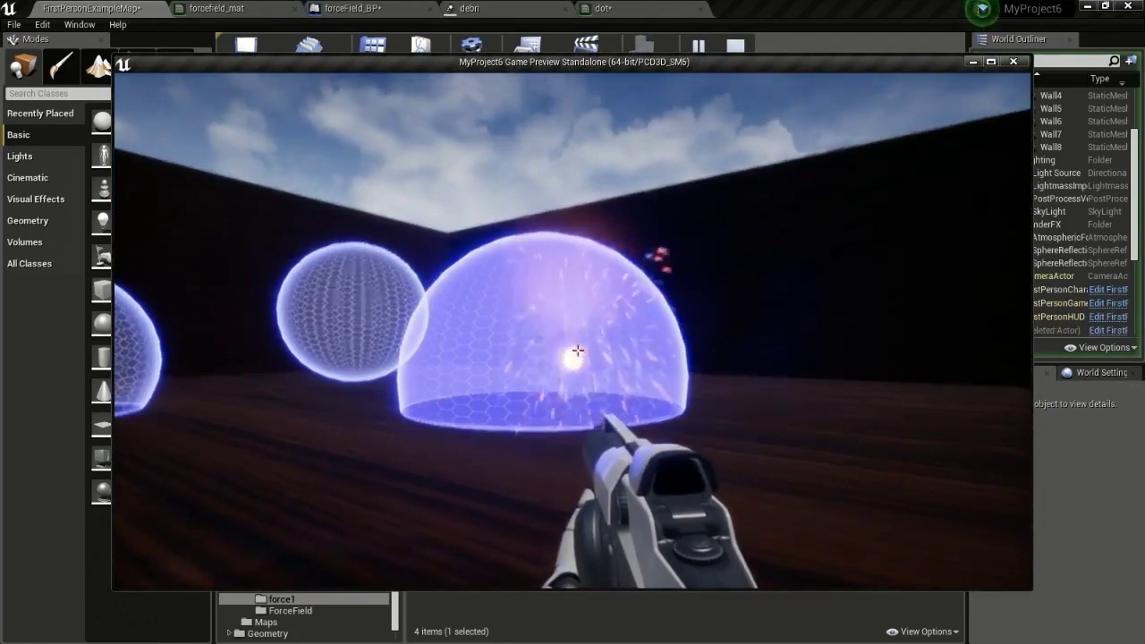
click(578, 350)
click(578, 350)
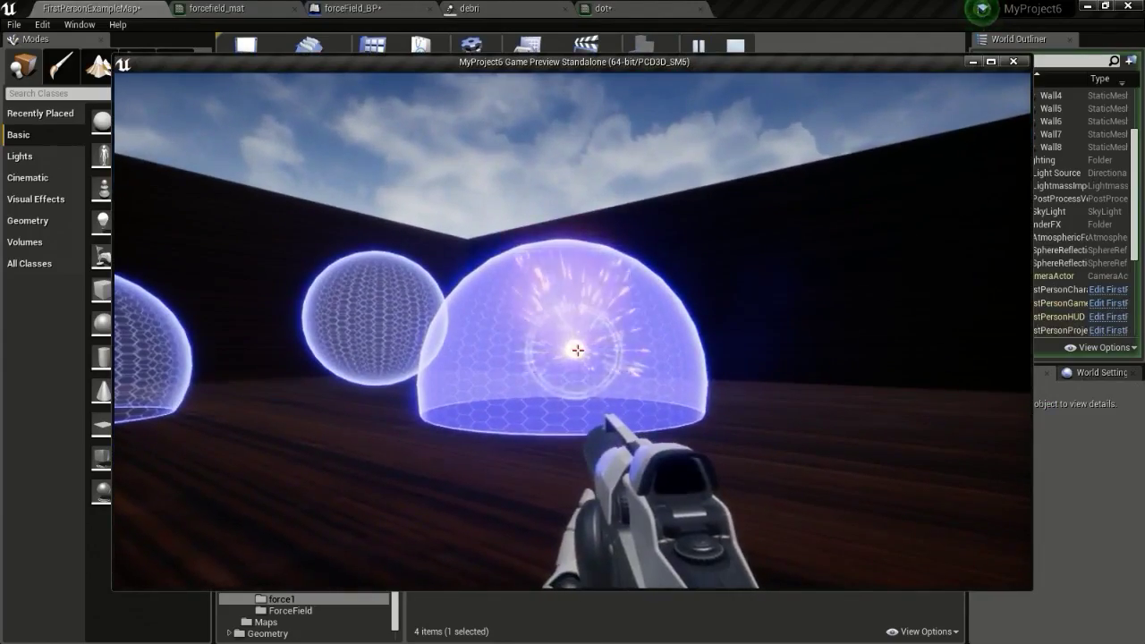
Walk around the force fields, shoot the smaller dome to examine its ring and debris effects, and end the play-test.
key(w)
key(w)
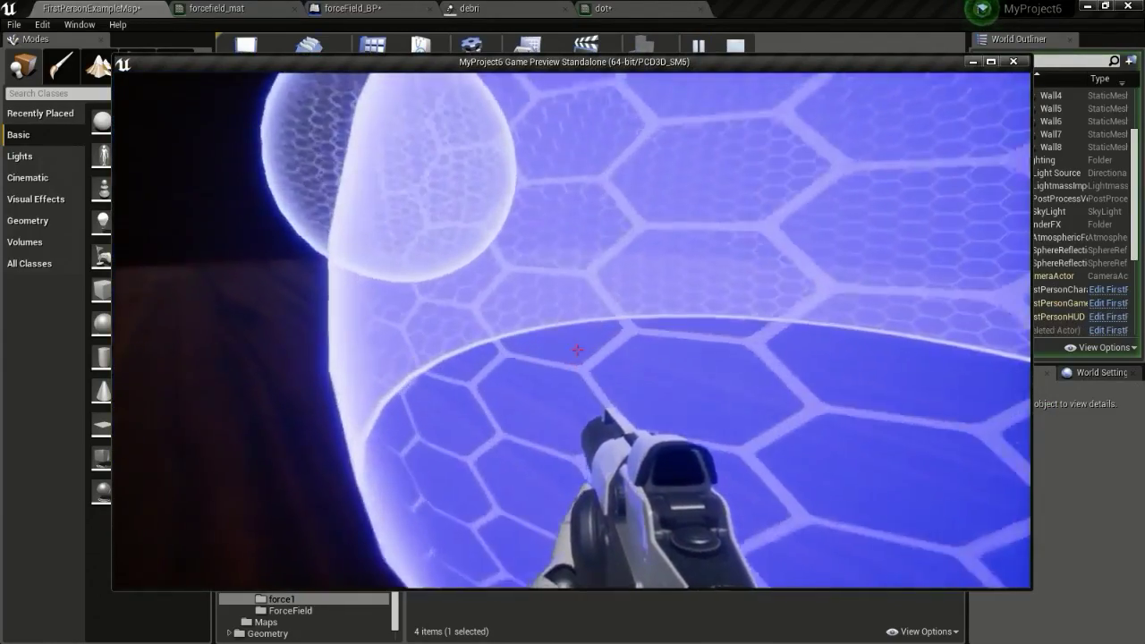
key(w)
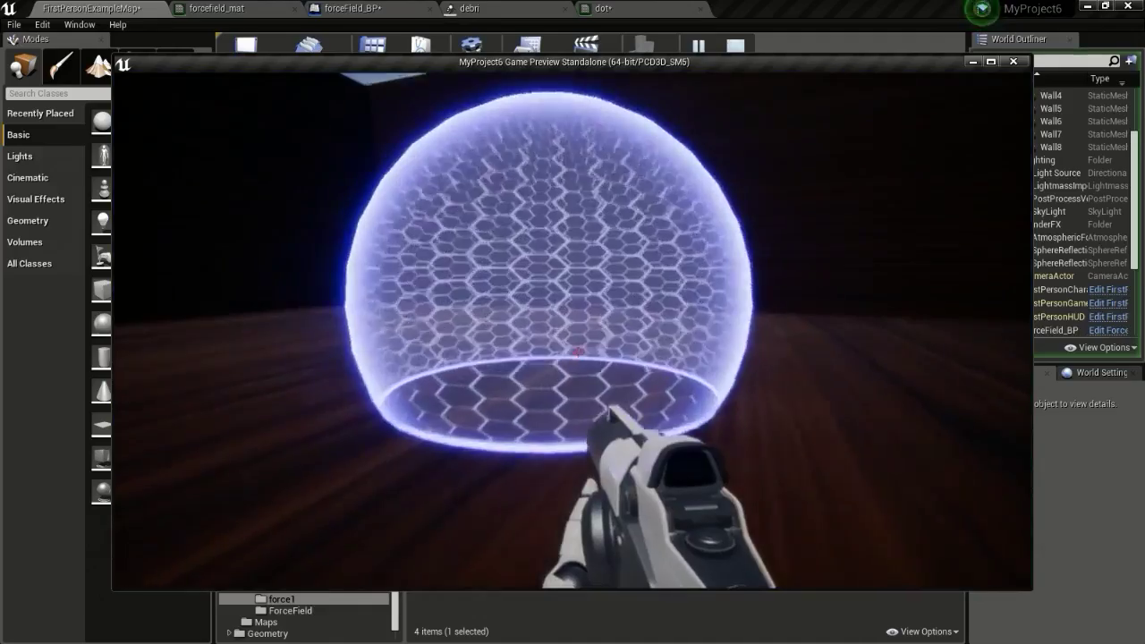
key(w)
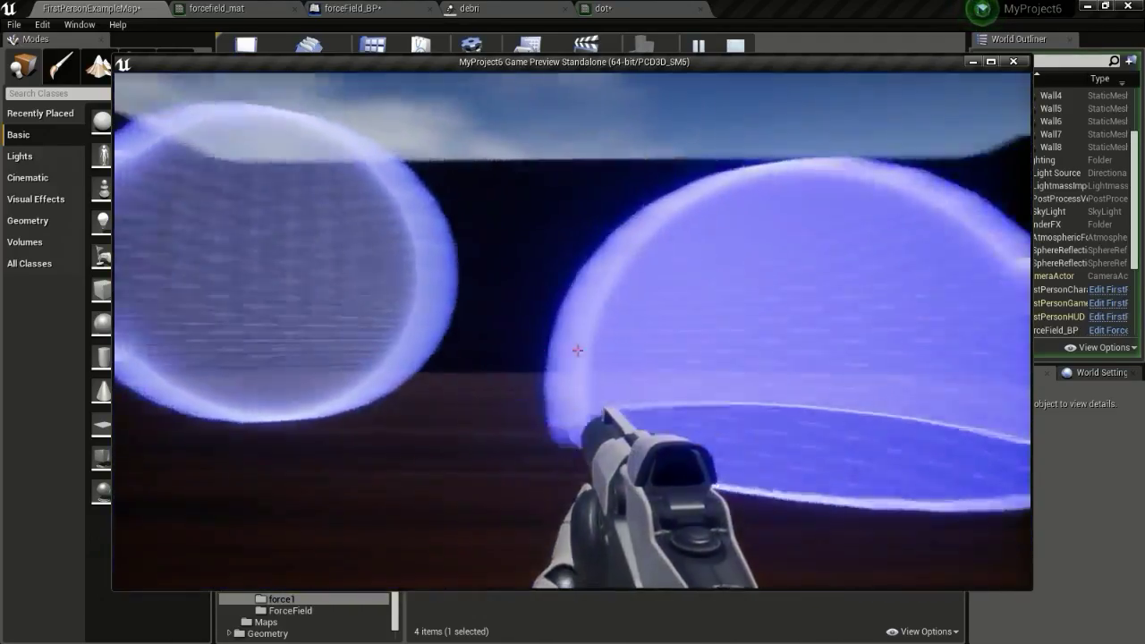
key(s)
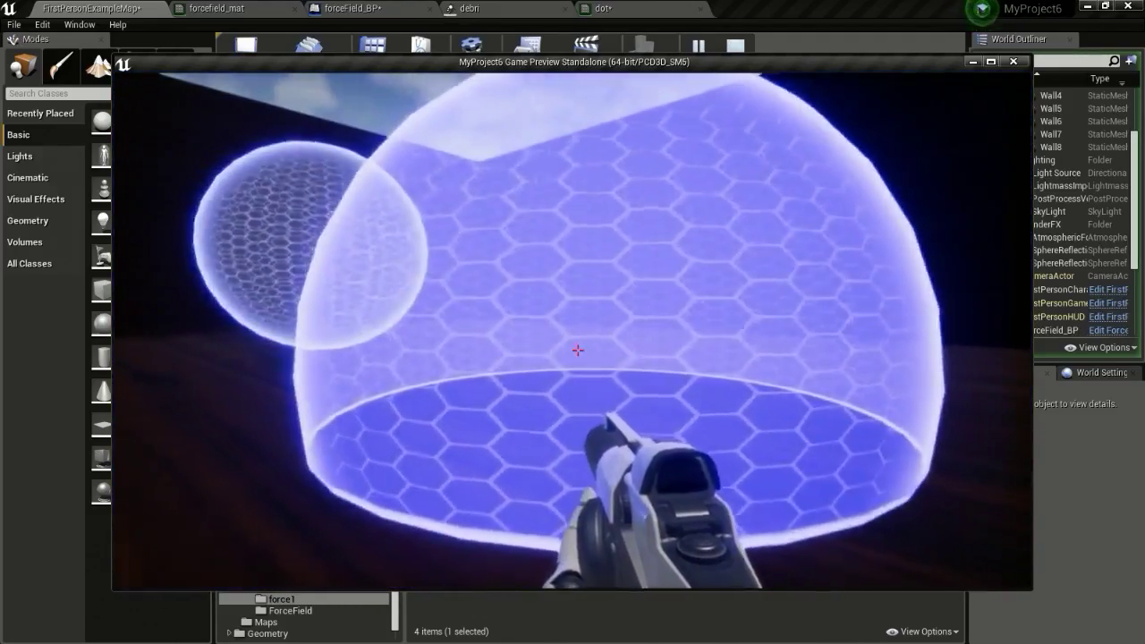
key(d)
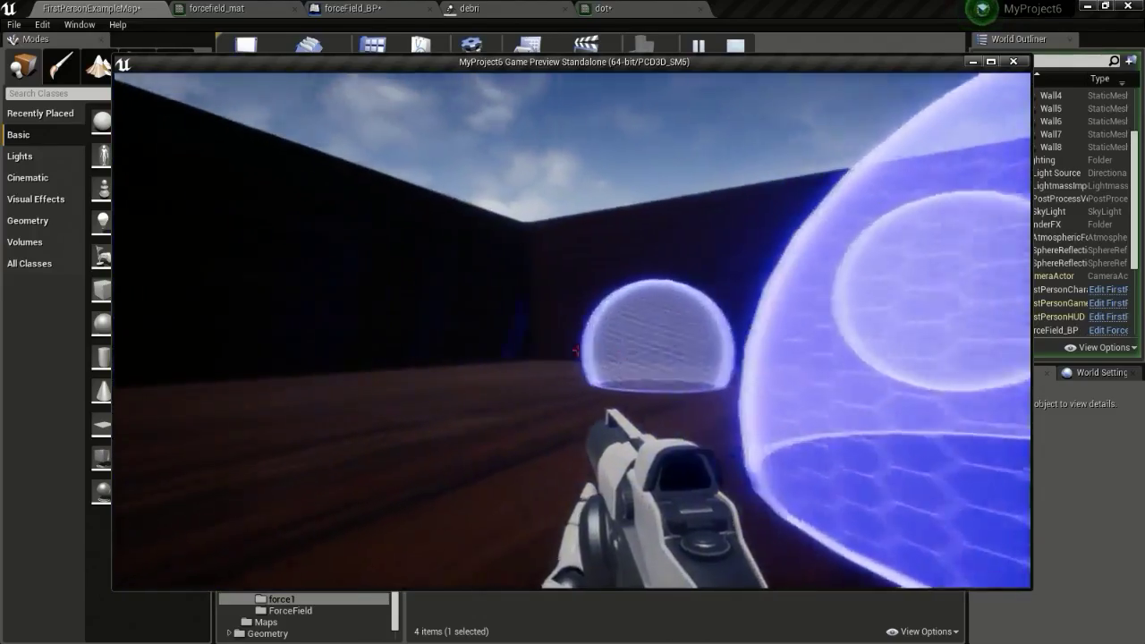
key(w)
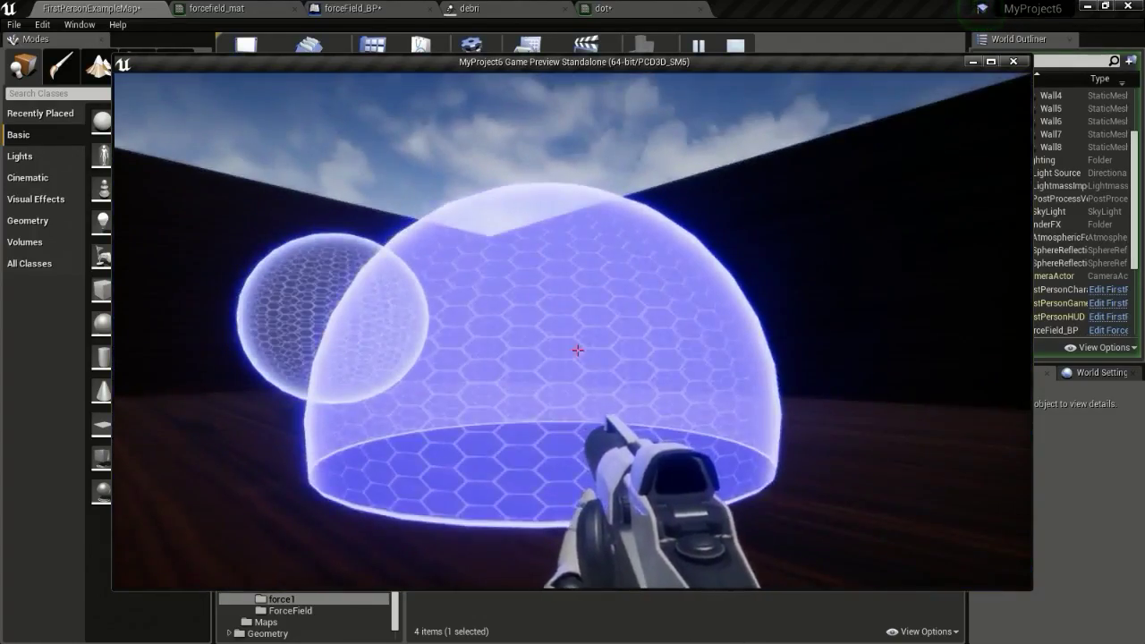
click(578, 350)
key(w)
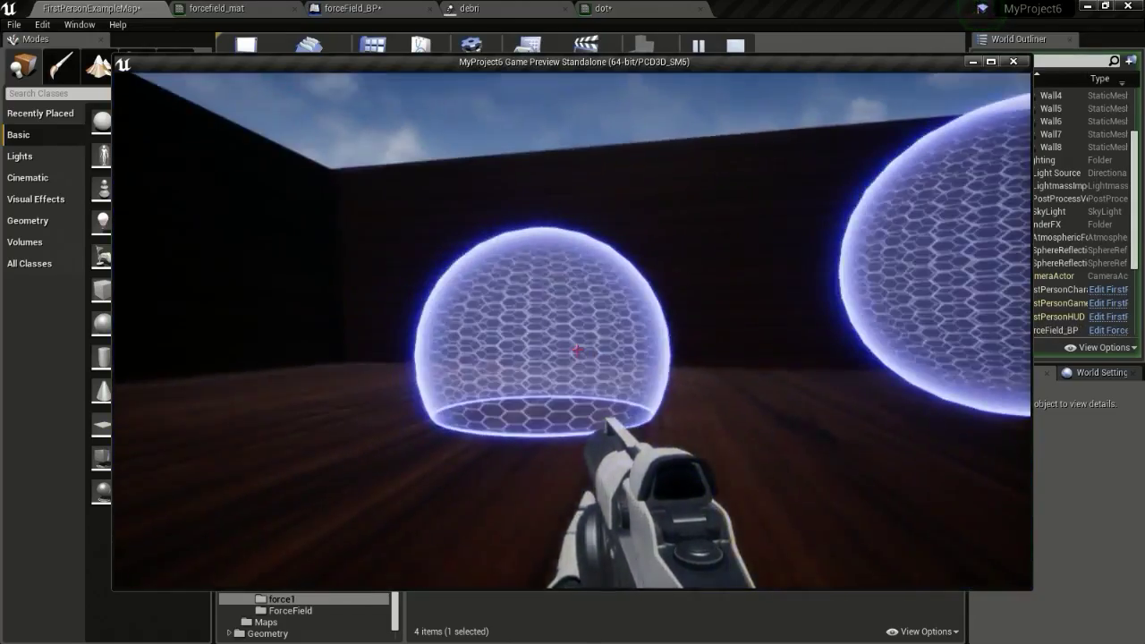
key(w)
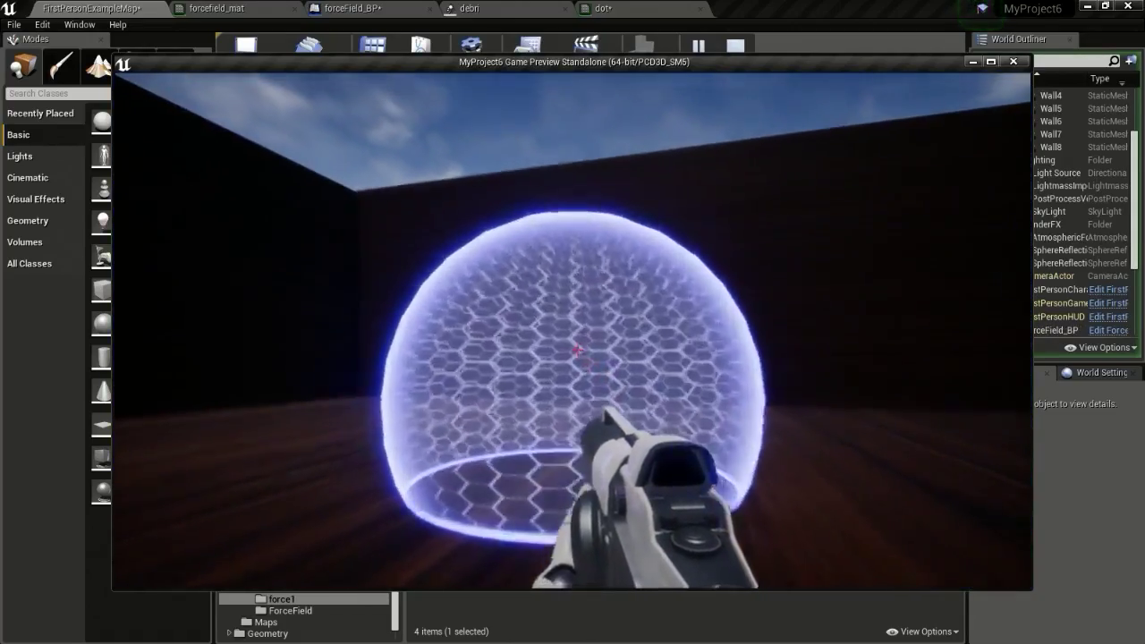
click(578, 350)
key(a)
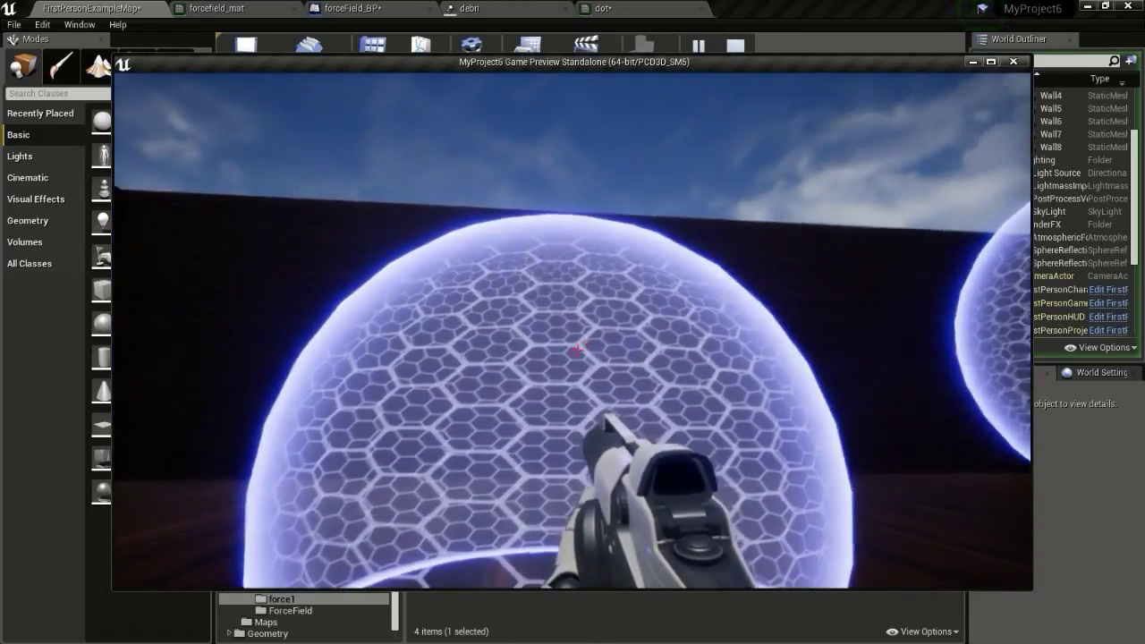
click(578, 350)
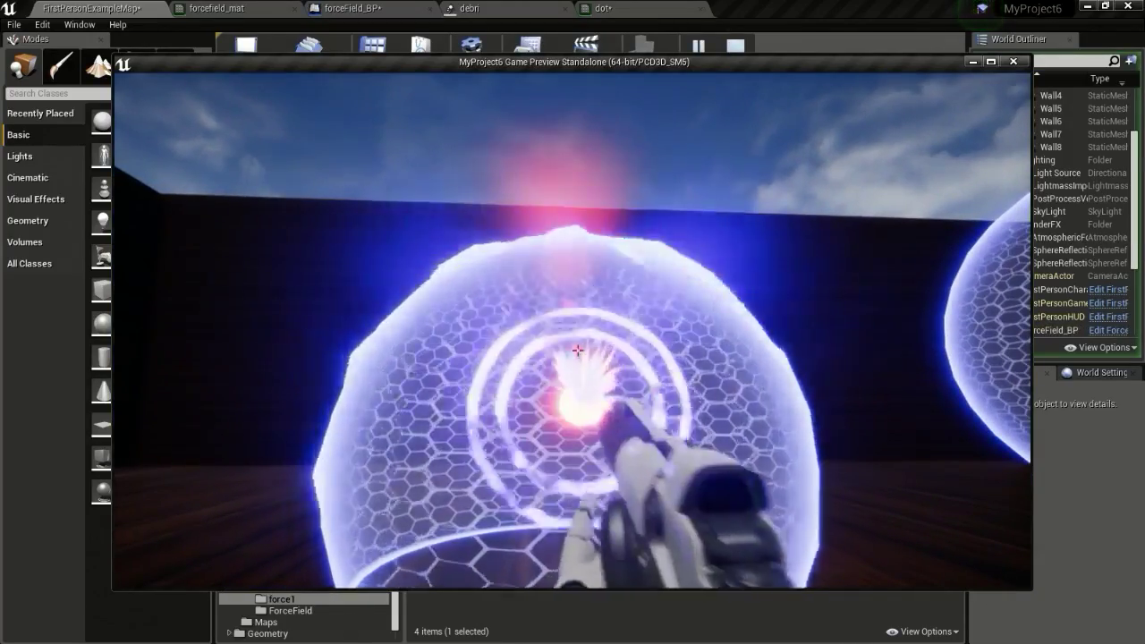
click(579, 350)
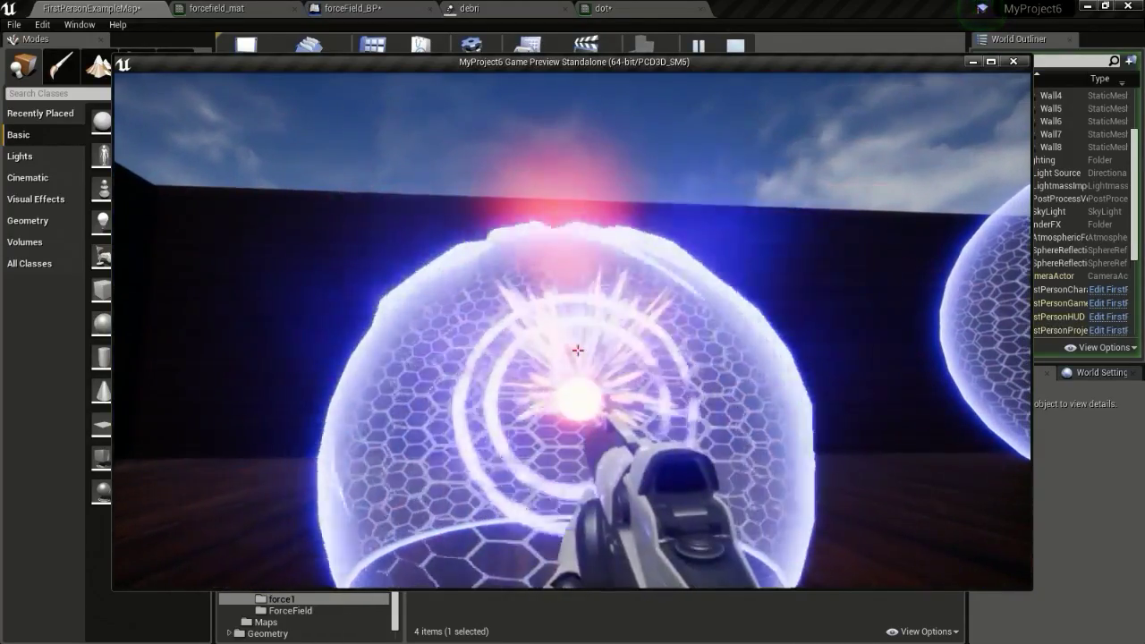
key(Escape)
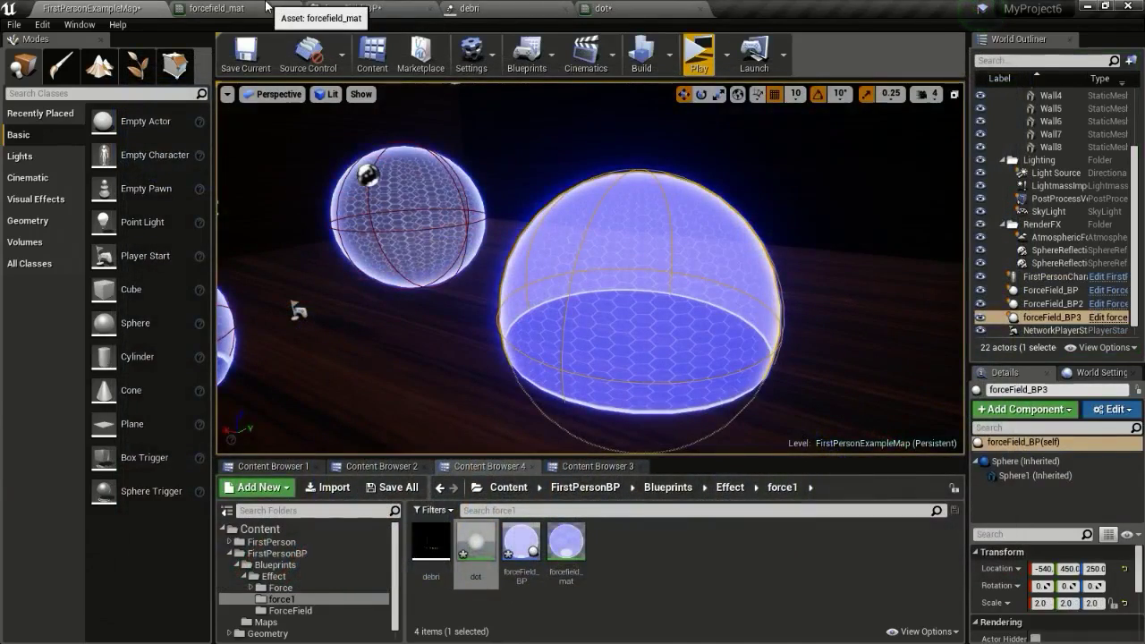
In forcefield_mat, duplicate the SphereMask fed by the Clamp and place the copy below the Clamp node.
click(267, 7)
scroll(761, 280, down, 1)
right_drag(781, 272, 548, 297)
right_drag(675, 308, 584, 321)
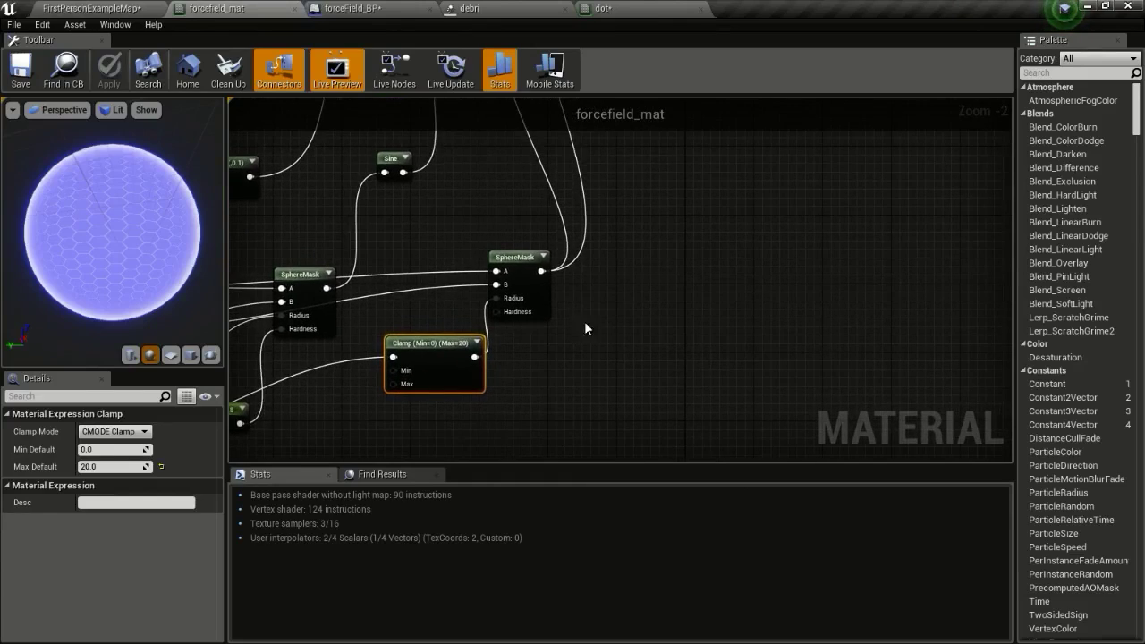
click(532, 261)
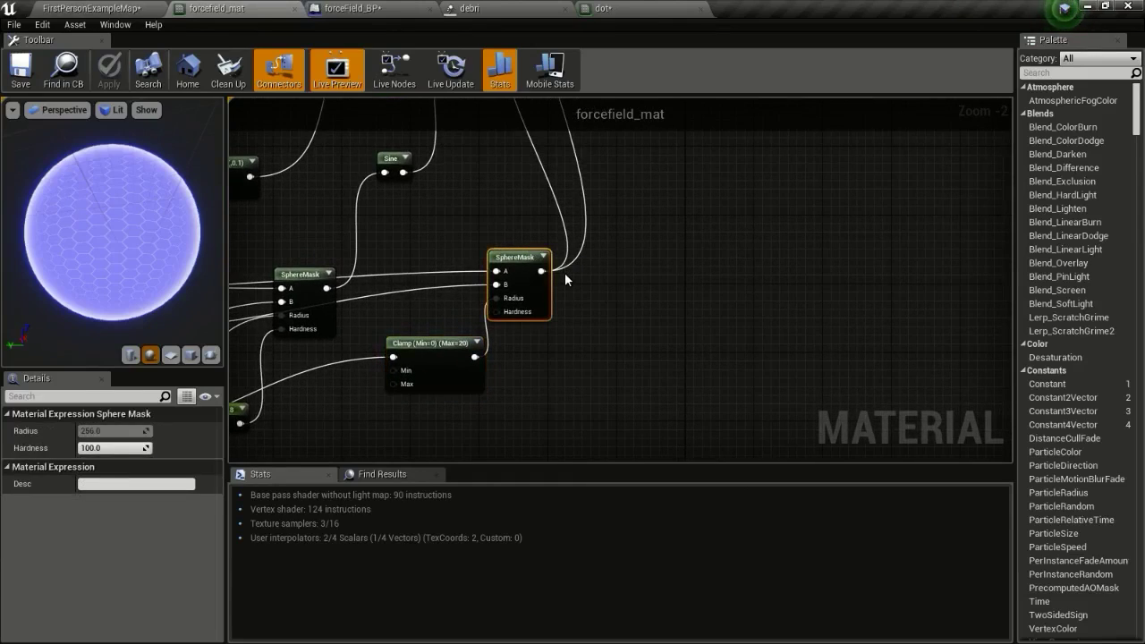
key(ctrl+w)
drag(624, 350, 617, 402)
right_drag(617, 403, 683, 335)
drag(687, 337, 547, 378)
right_drag(262, 324, 452, 277)
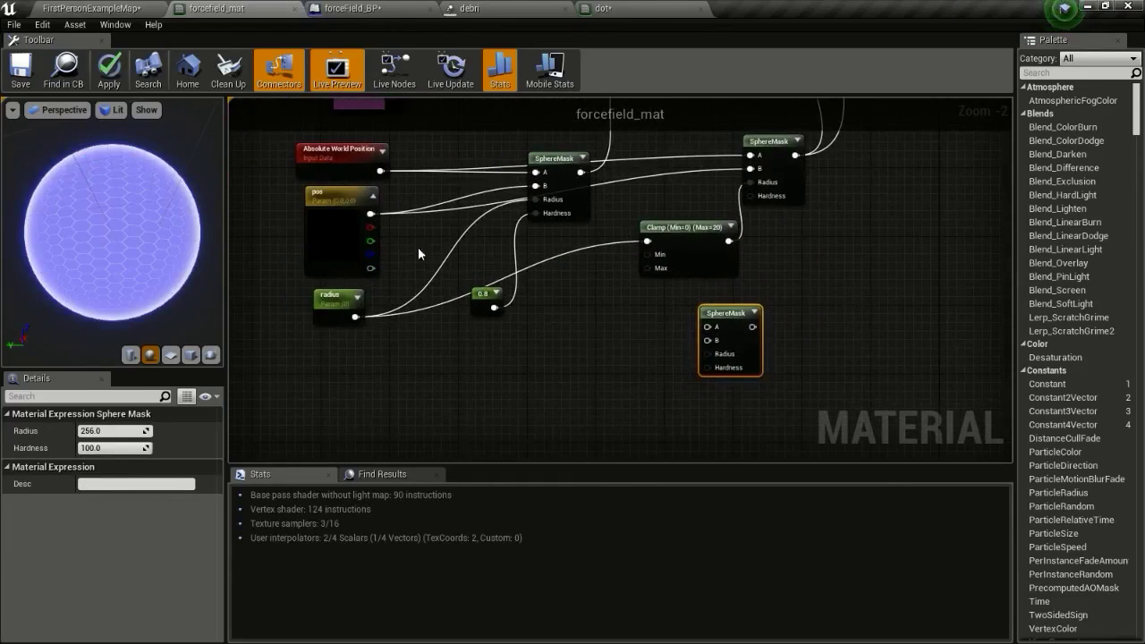
Connect Absolute World Position to the new SphereMask's A input and the pos parameter to its B input.
drag(380, 171, 707, 333)
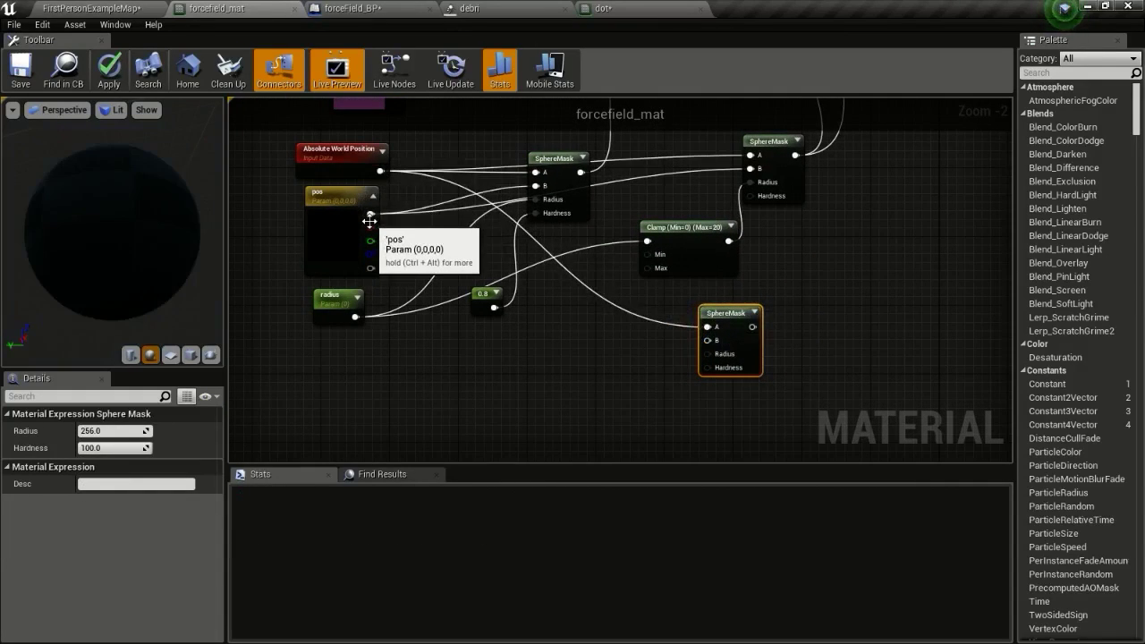
drag(371, 213, 761, 303)
drag(719, 349, 717, 347)
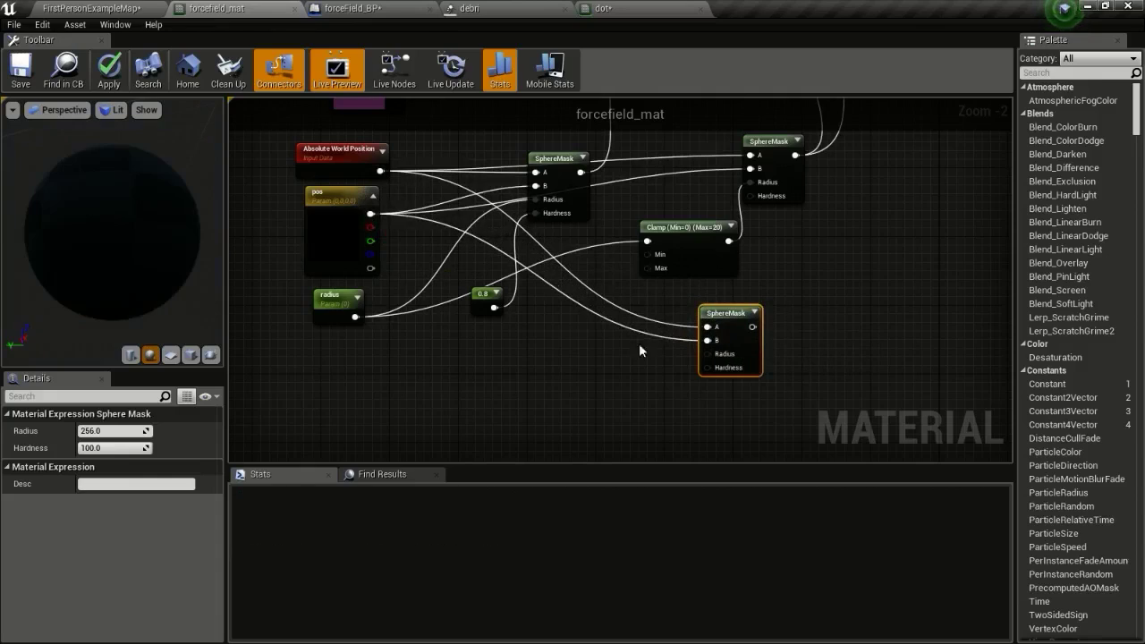
Multiply the radius parameter by 5 and feed the result into the new SphereMask's Radius input.
drag(354, 317, 492, 372)
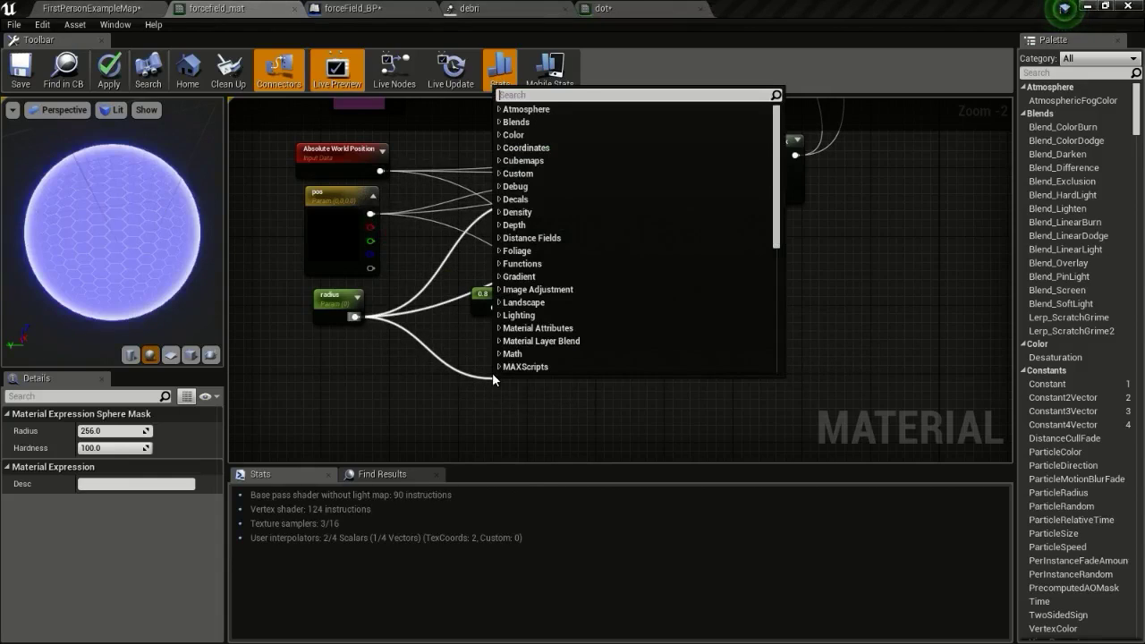
text(*)
click(584, 125)
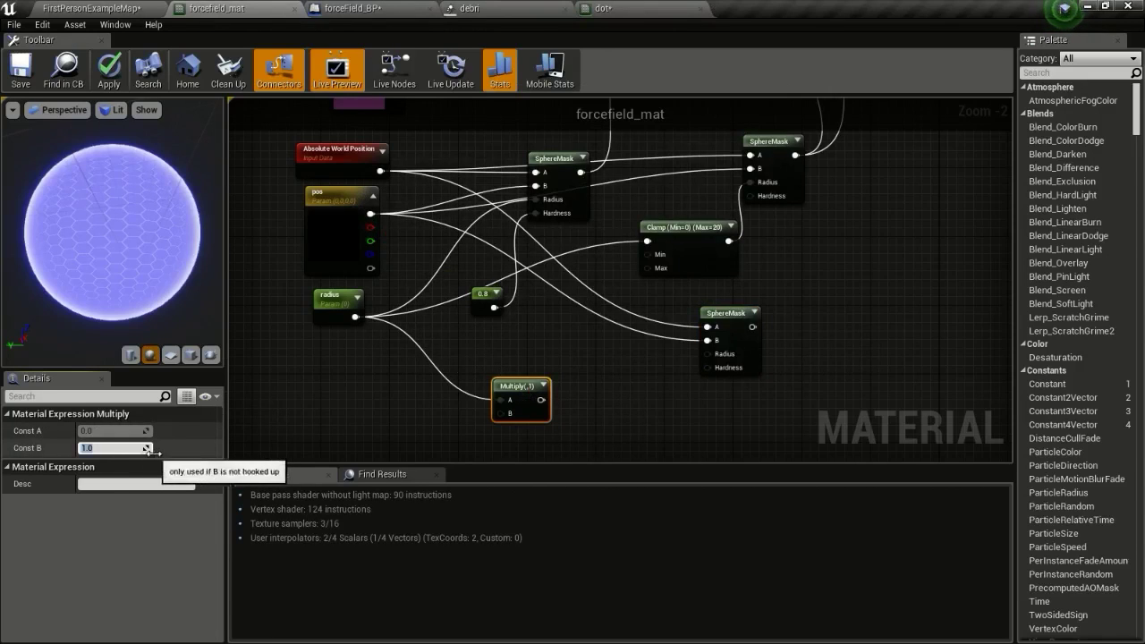
key(Return)
drag(539, 401, 713, 359)
Move the material result node farther from the graph and add two Multiply nodes between it and the SphereMasks.
scroll(711, 270, down, 4)
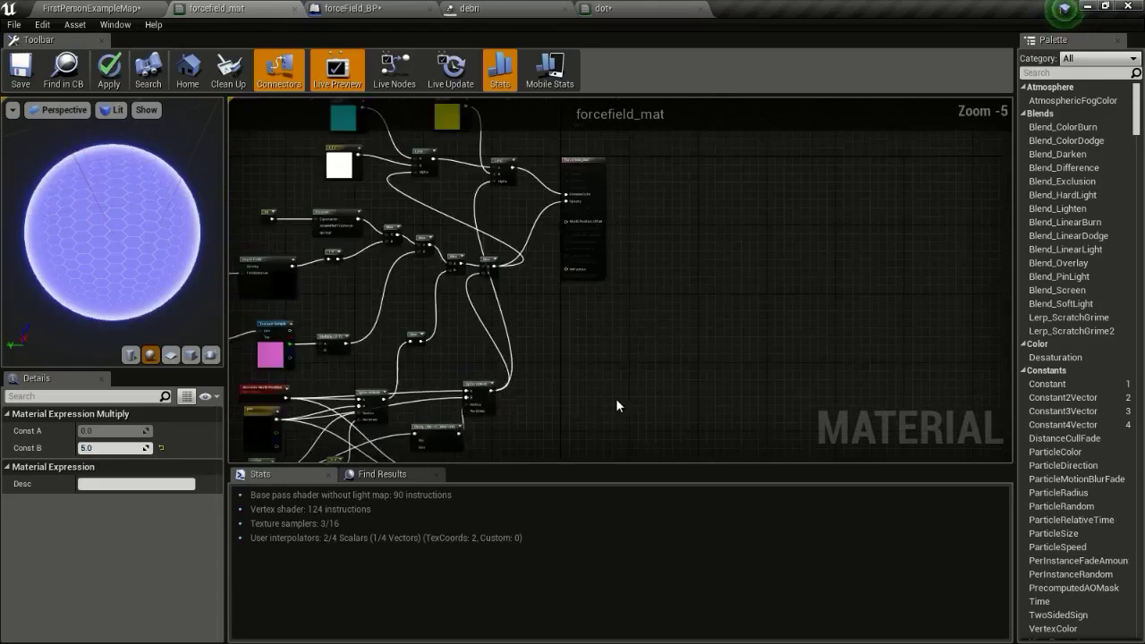
drag(594, 266, 687, 321)
scroll(671, 343, up, 4)
right_drag(604, 397, 705, 196)
scroll(604, 262, down, 3)
scroll(504, 366, up, 3)
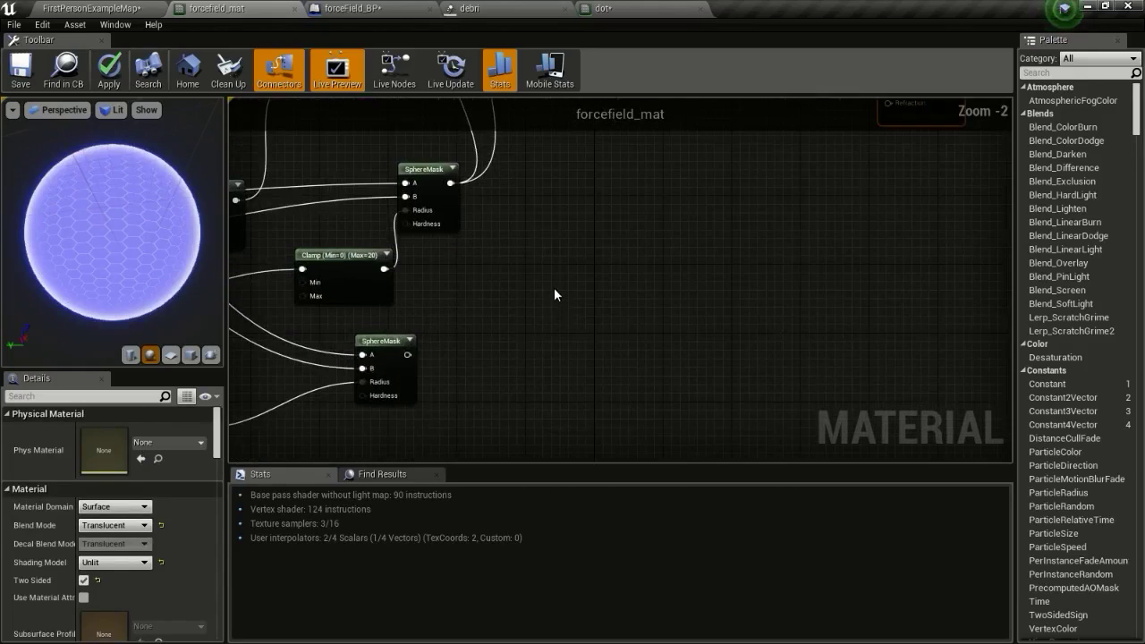
click(576, 210)
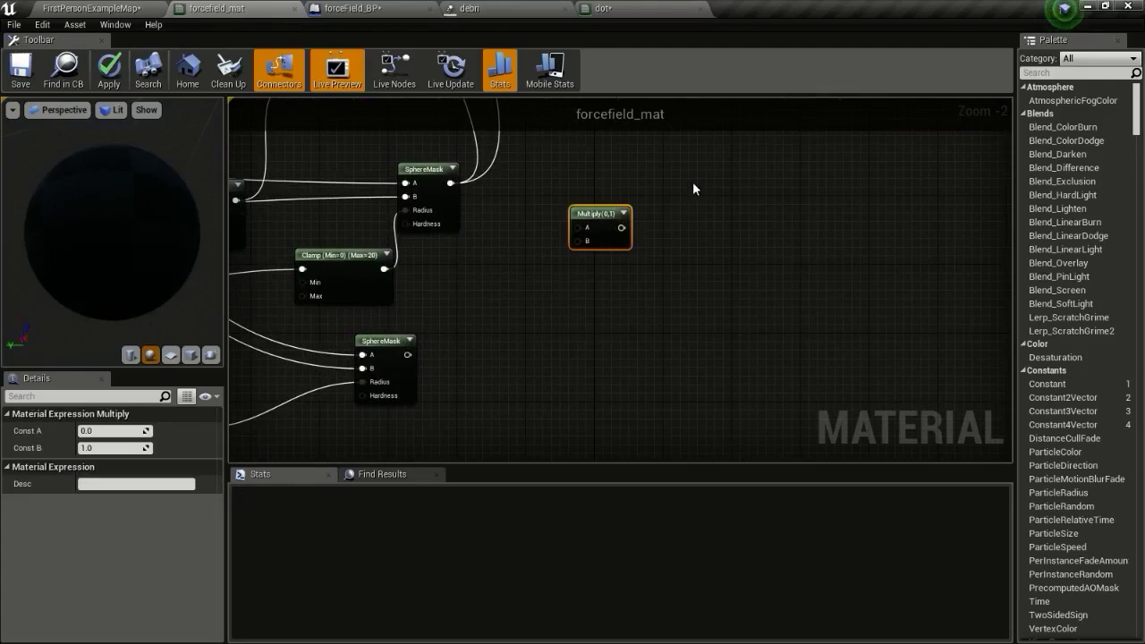
right_drag(733, 265, 662, 365)
scroll(663, 362, down, 2)
scroll(606, 328, down, 1)
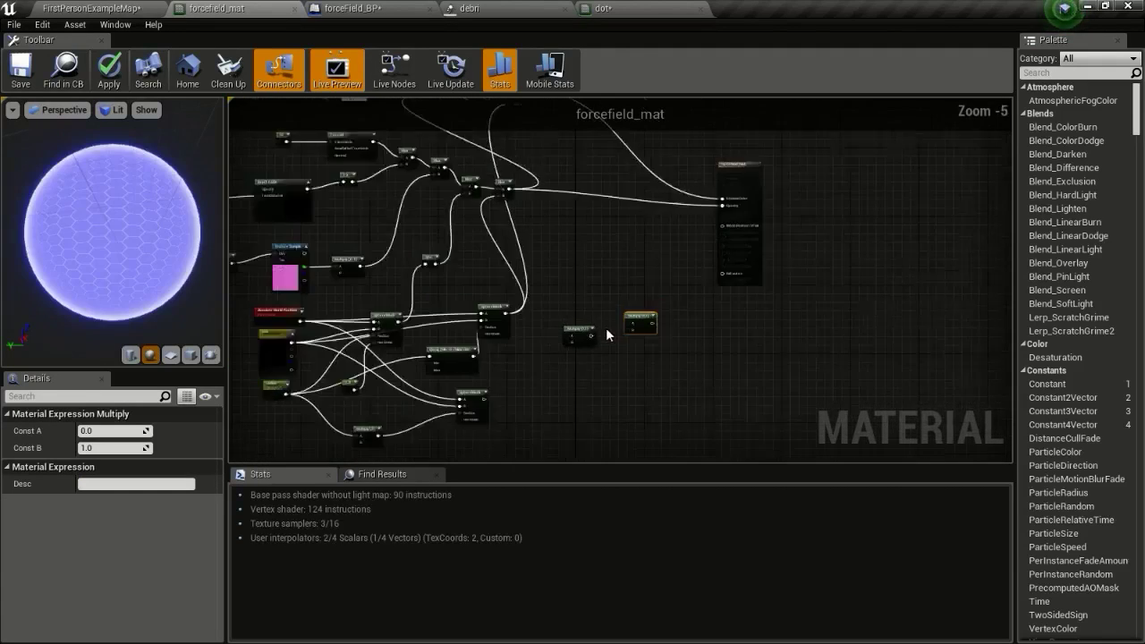
Chain the first new Multiply into the second's A input and connect the second to the material's World Position Offset.
scroll(605, 327, up, 2)
drag(579, 341, 821, 143)
right_drag(475, 394, 573, 273)
scroll(487, 345, up, 2)
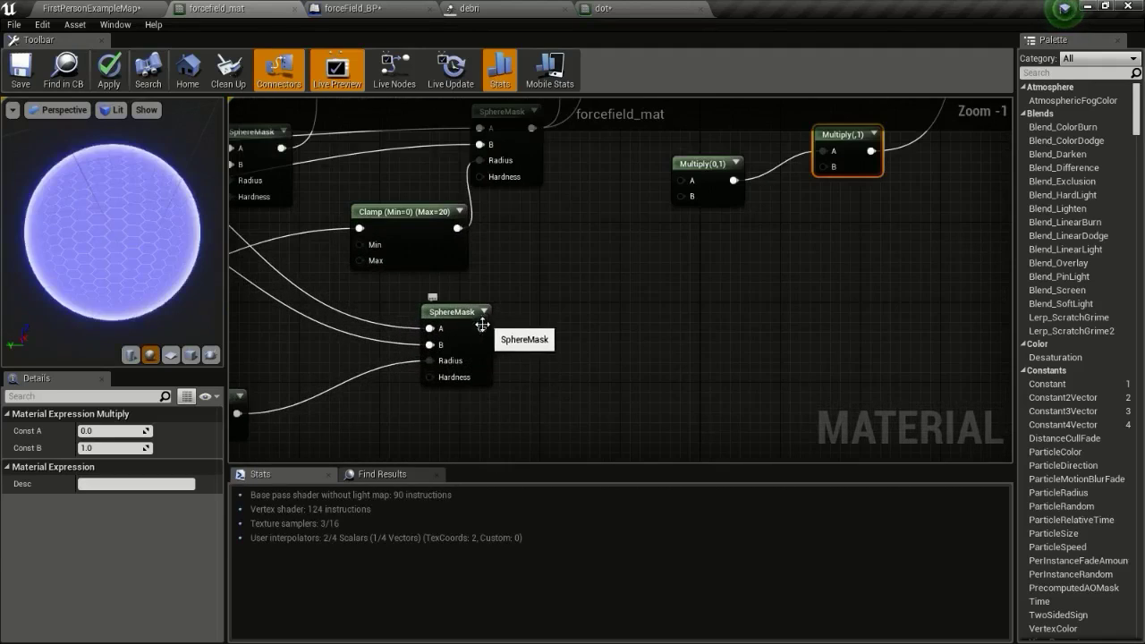
Connect the new SphereMask's output to the first Multiply's A input and set that Multiply's Const B to 10.
drag(692, 185, 690, 183)
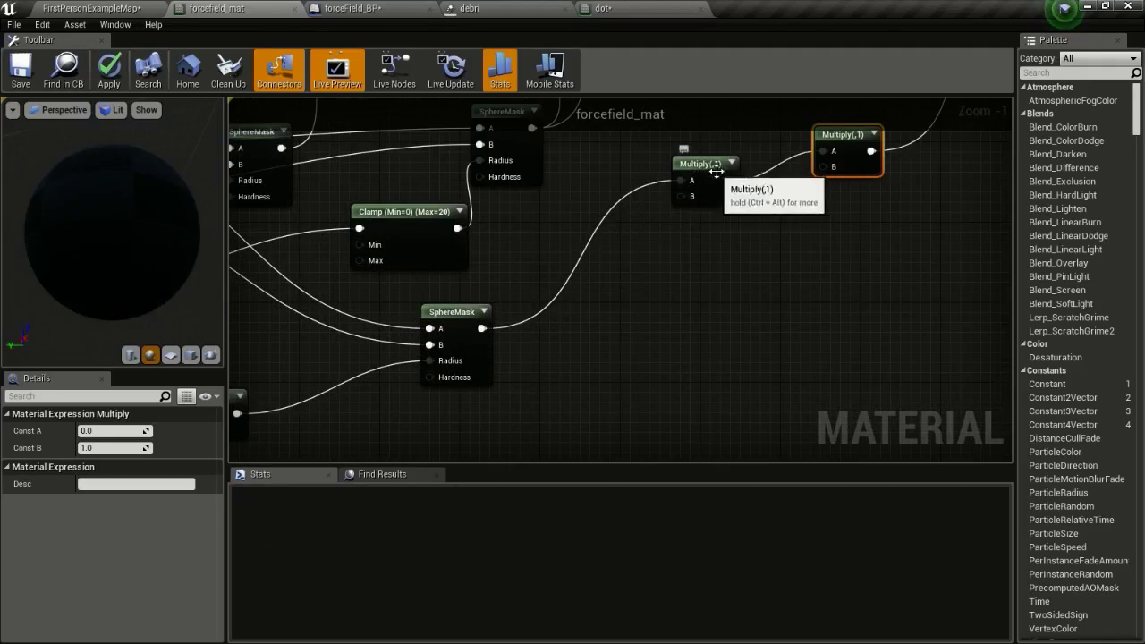
click(703, 175)
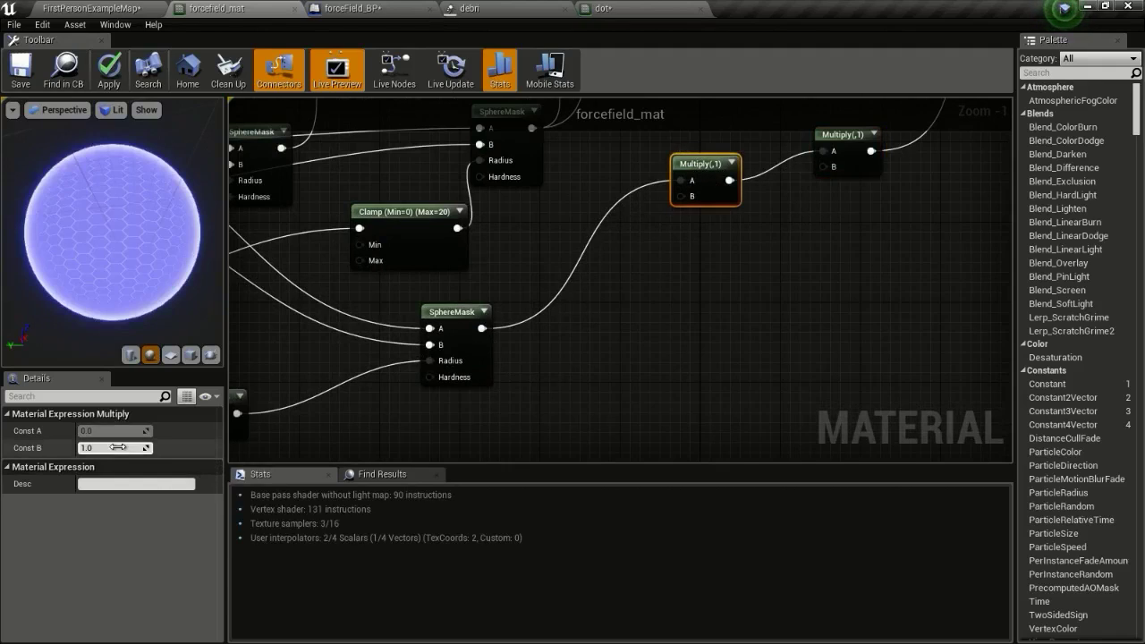
key(Return)
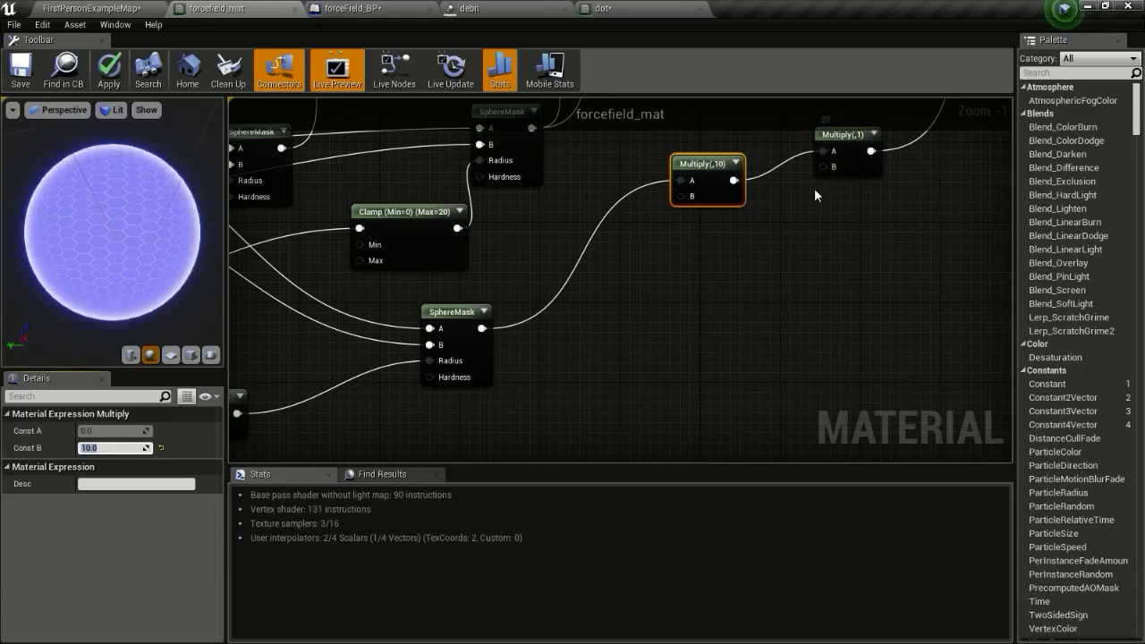
Add a VertexNormalWS node below the two chained Multiply nodes.
right_click(749, 275)
text(ve)
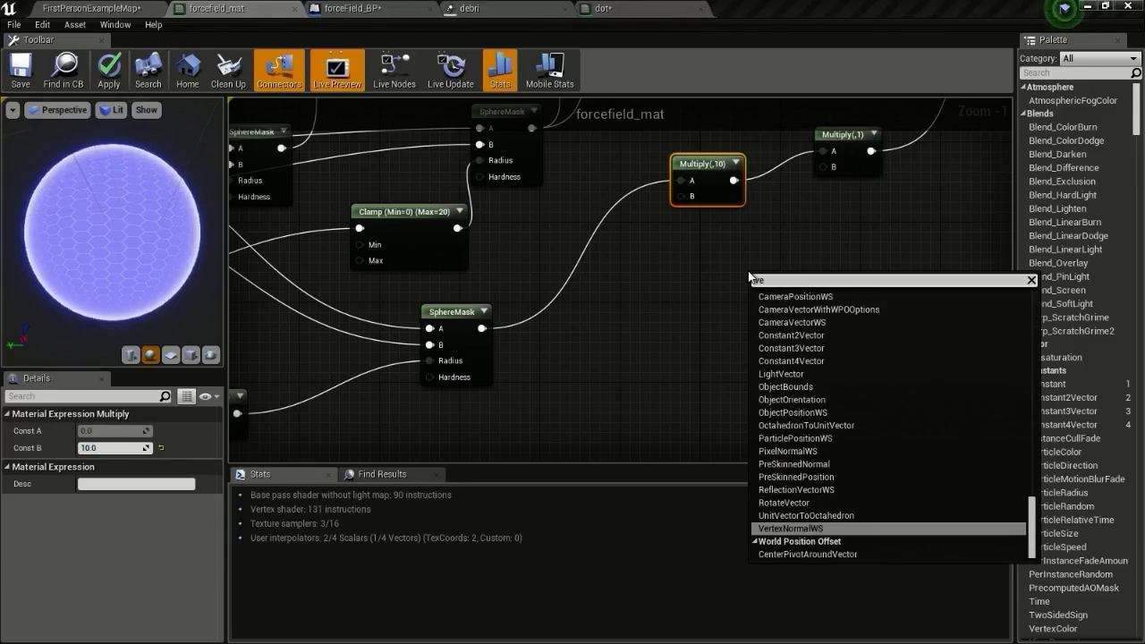
text(rtex)
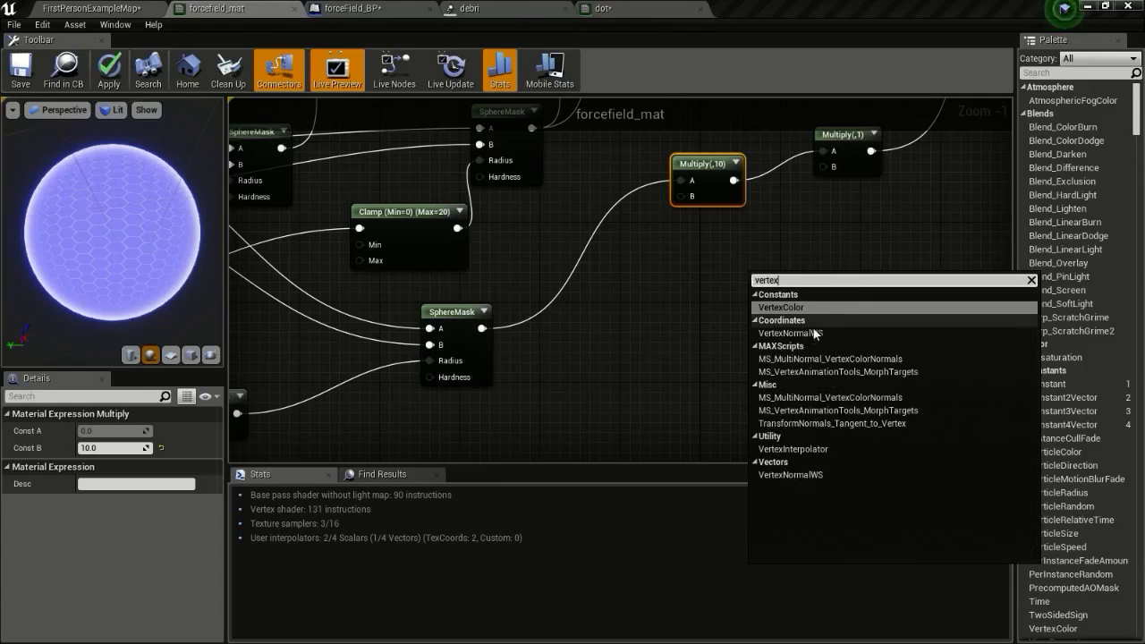
click(814, 333)
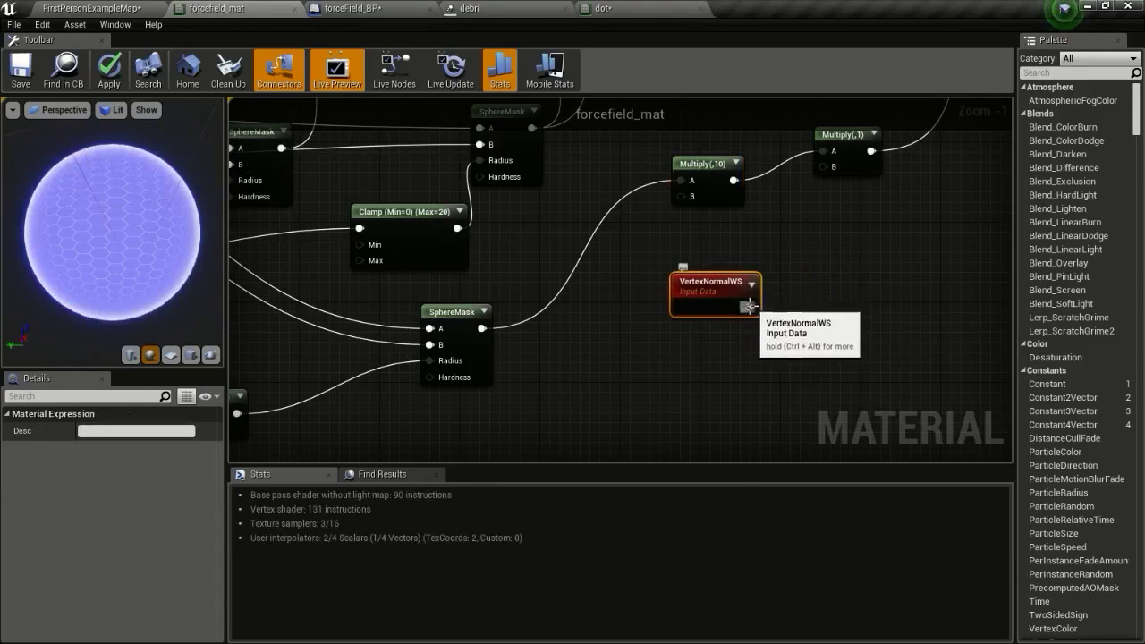
Connect the VertexNormalWS output to the B input of the second Multiply feeding World Position Offset.
drag(748, 306, 831, 172)
right_drag(424, 440, 540, 408)
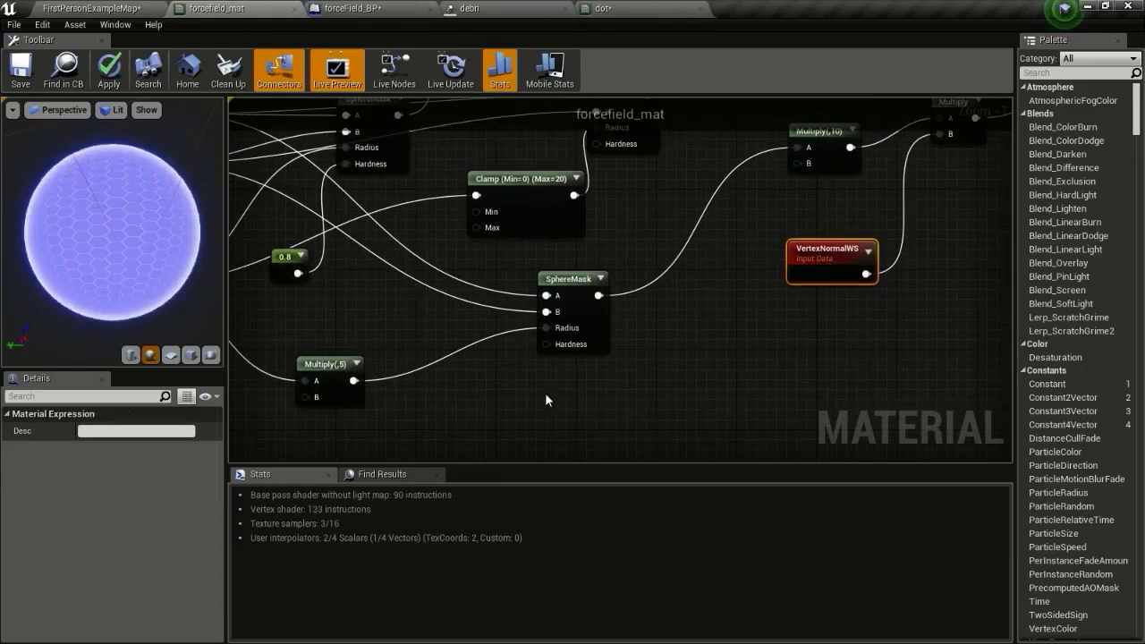
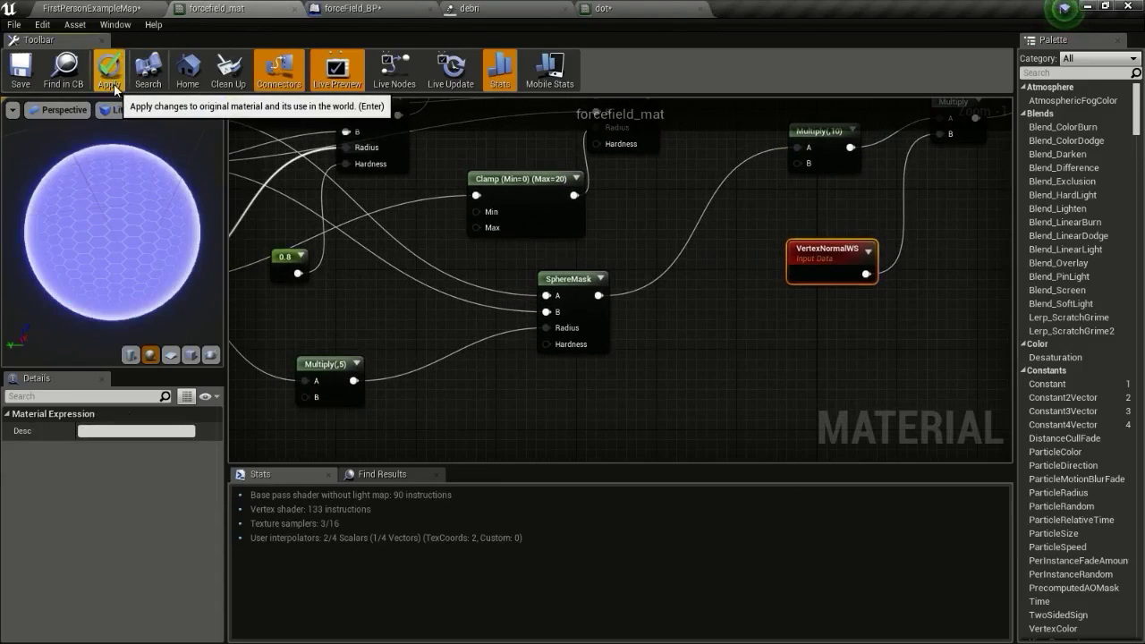
Play the level, approach the large force field dome while shooting it to test the surface displacement, and end the preview.
click(116, 9)
click(700, 56)
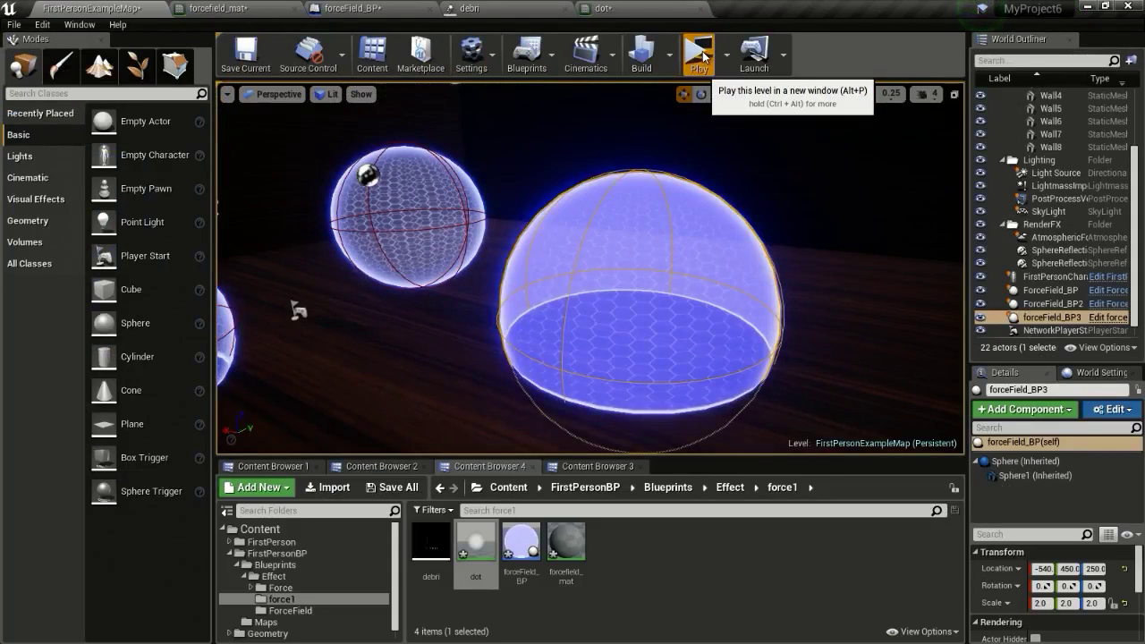
click(578, 351)
key(w)
click(578, 351)
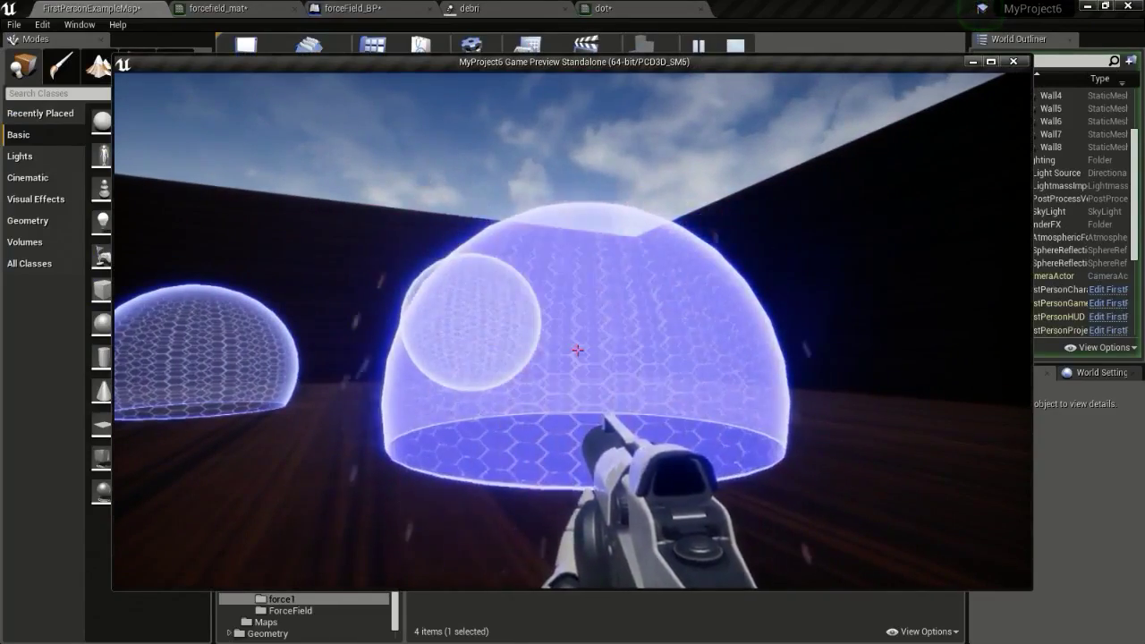
click(578, 351)
key(w)
click(578, 351)
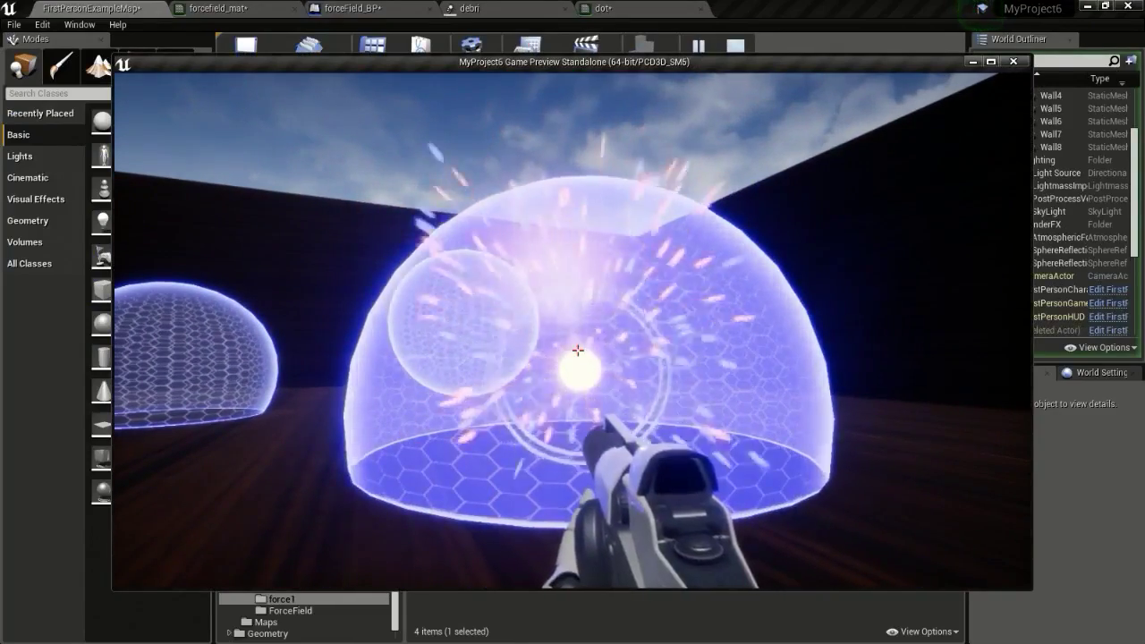
key(Escape)
click(400, 8)
scroll(598, 300, down, 2)
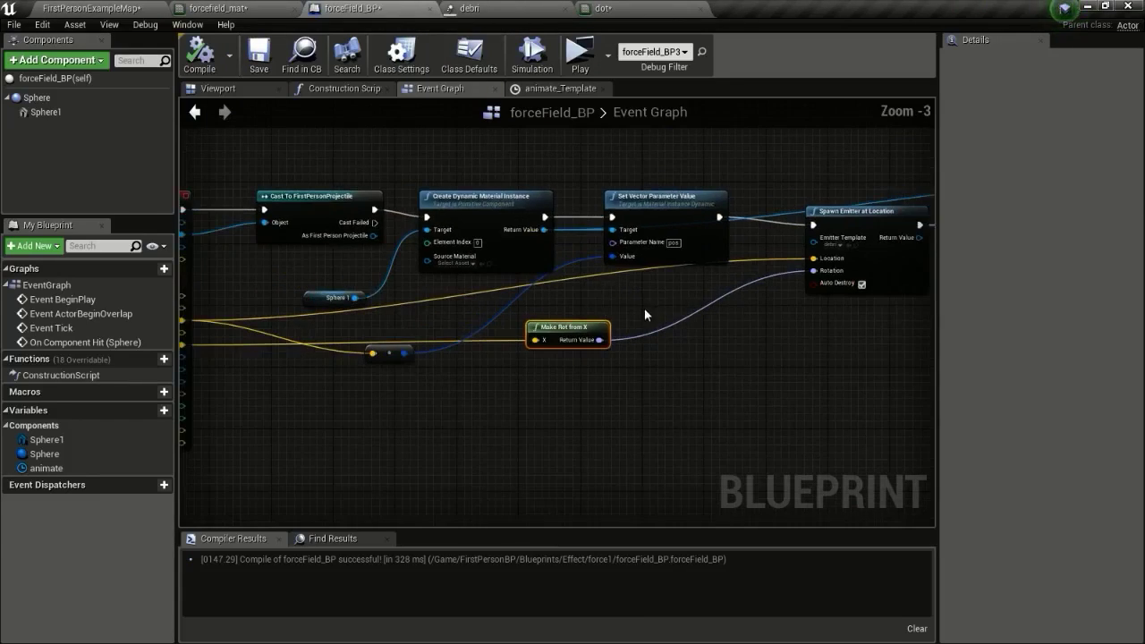
click(455, 7)
Return to forcefield_mat and add a Sine node fed by the lower SphereMask's output.
click(256, 9)
right_drag(617, 293, 500, 345)
drag(482, 347, 541, 315)
drag(542, 237, 581, 227)
text(sine)
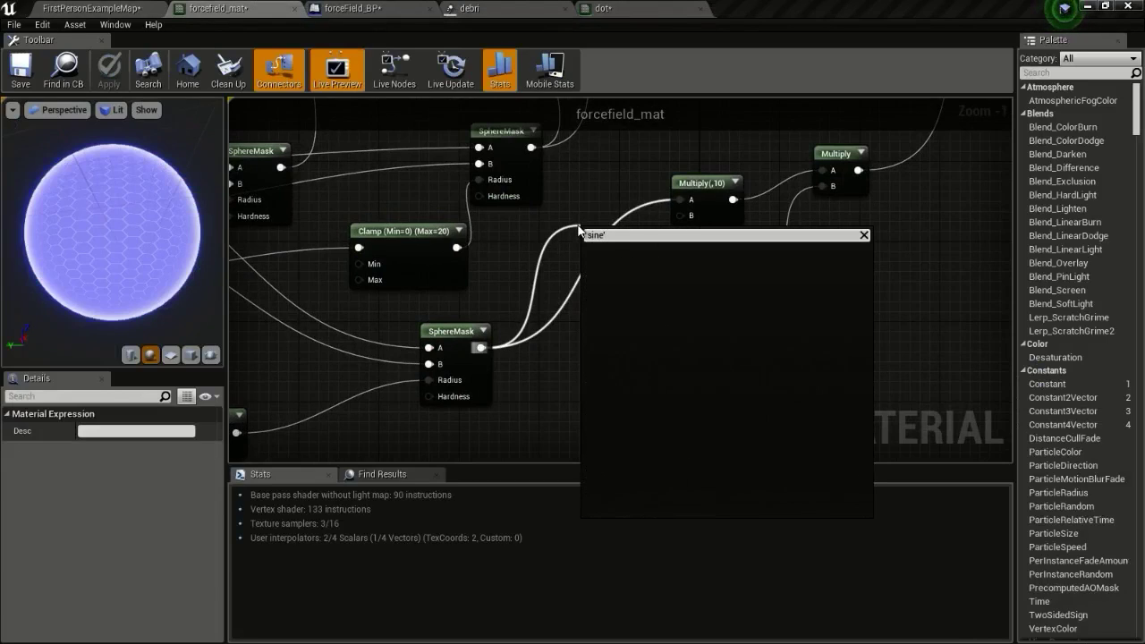
key(Return)
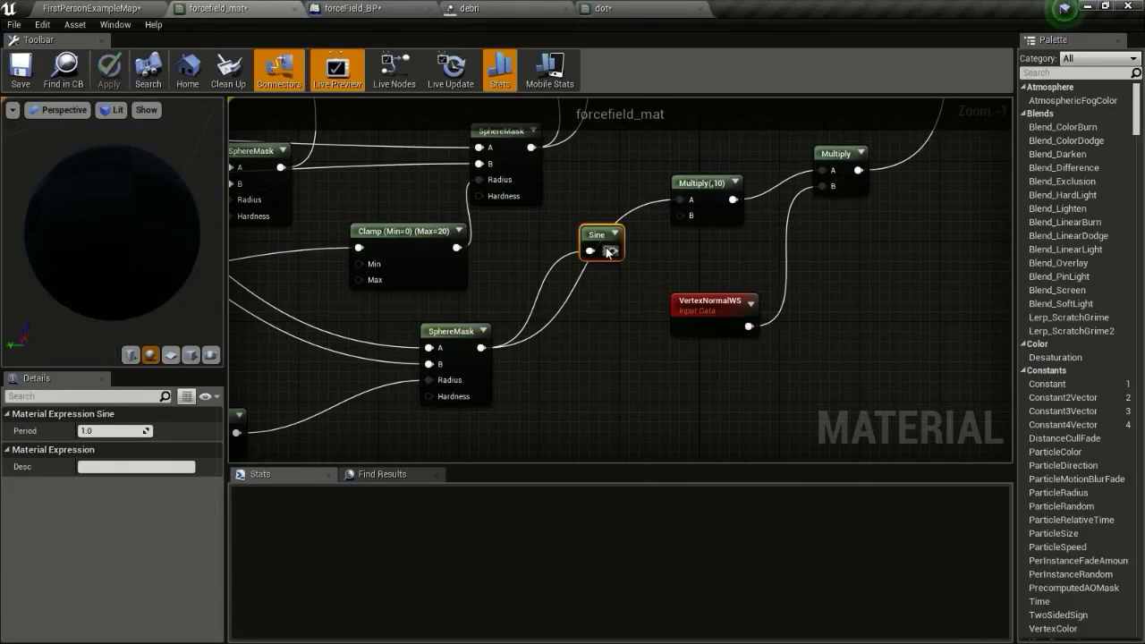
Connect the Sine output to the first Multiply's A input, and apply the material with the Sine Period set to 0.1.
drag(613, 251, 691, 198)
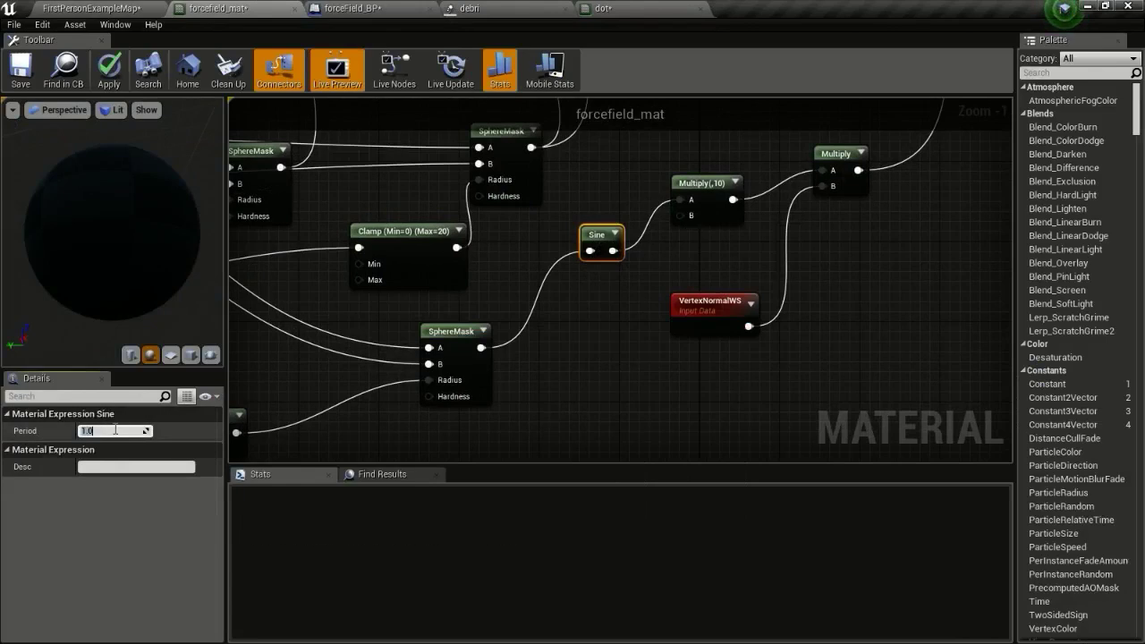
key(Return)
click(109, 72)
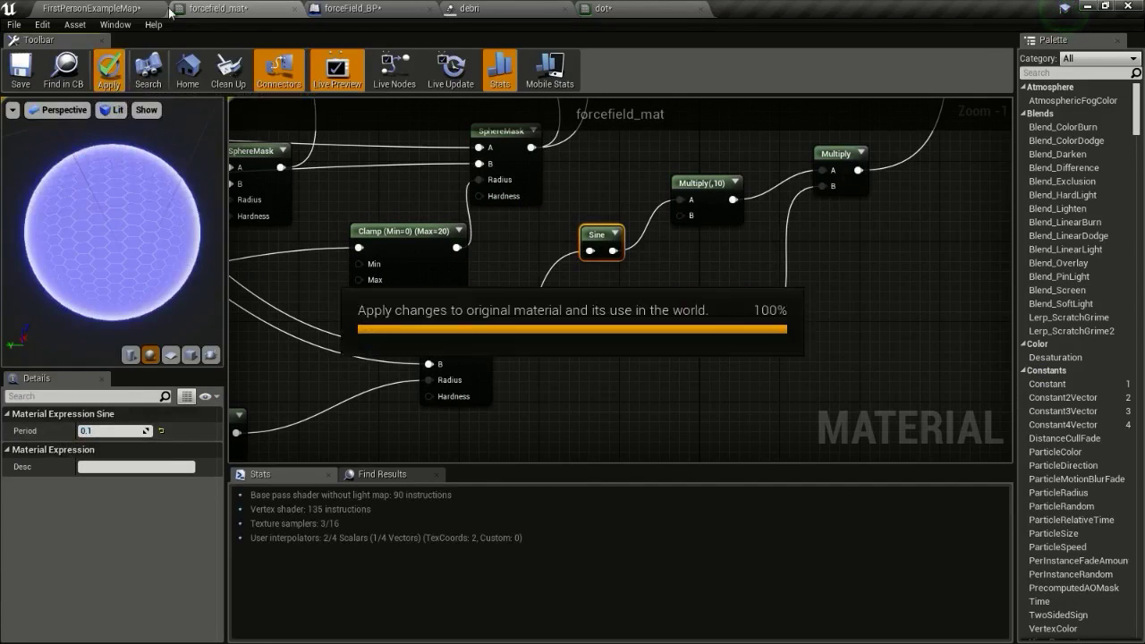
Play the level and shoot the large dome several times to check the sine-based displacement, ending the preview when done.
click(137, 10)
click(713, 52)
click(577, 351)
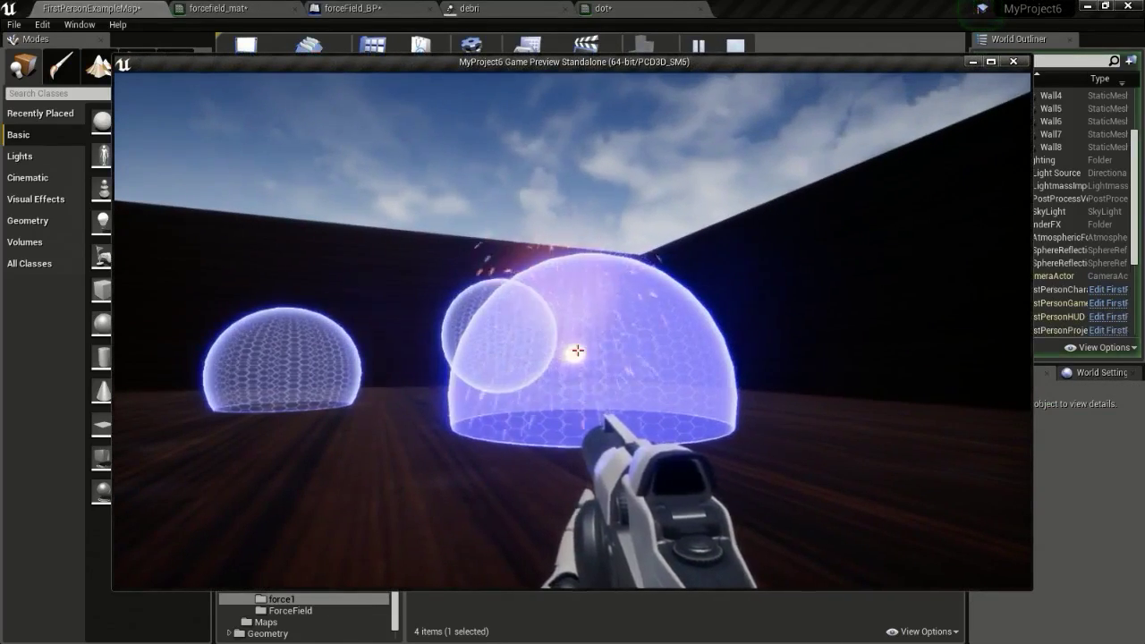
click(577, 351)
click(578, 350)
click(577, 350)
key(Escape)
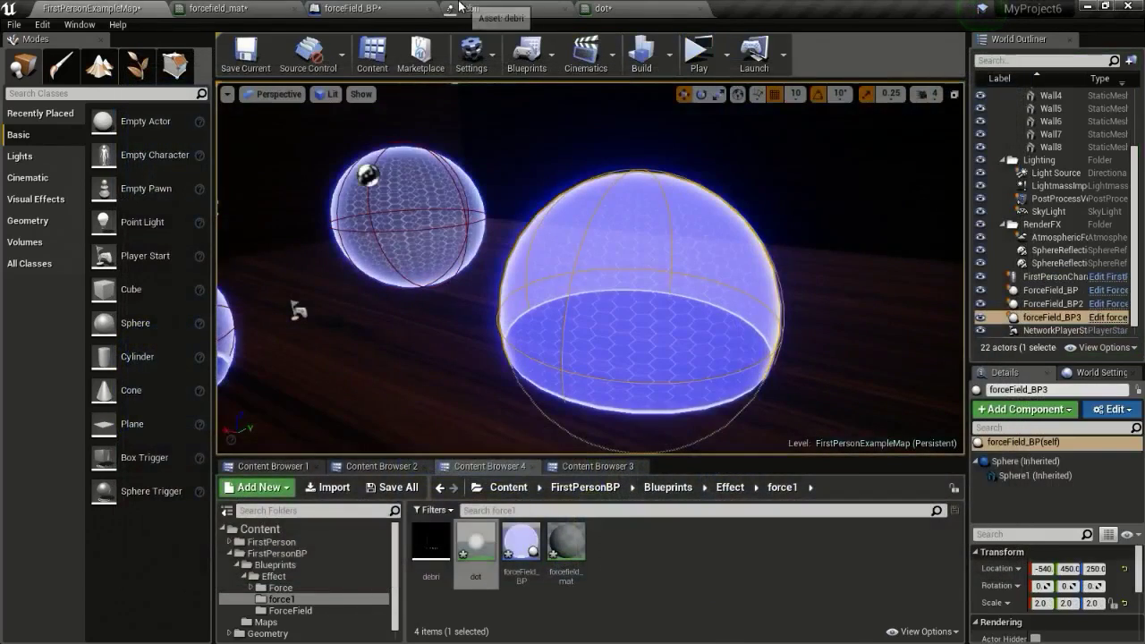
Add a Constant of 0.2 to the lower SphereMask's Hardness input in forcefield_mat and apply the material.
click(237, 7)
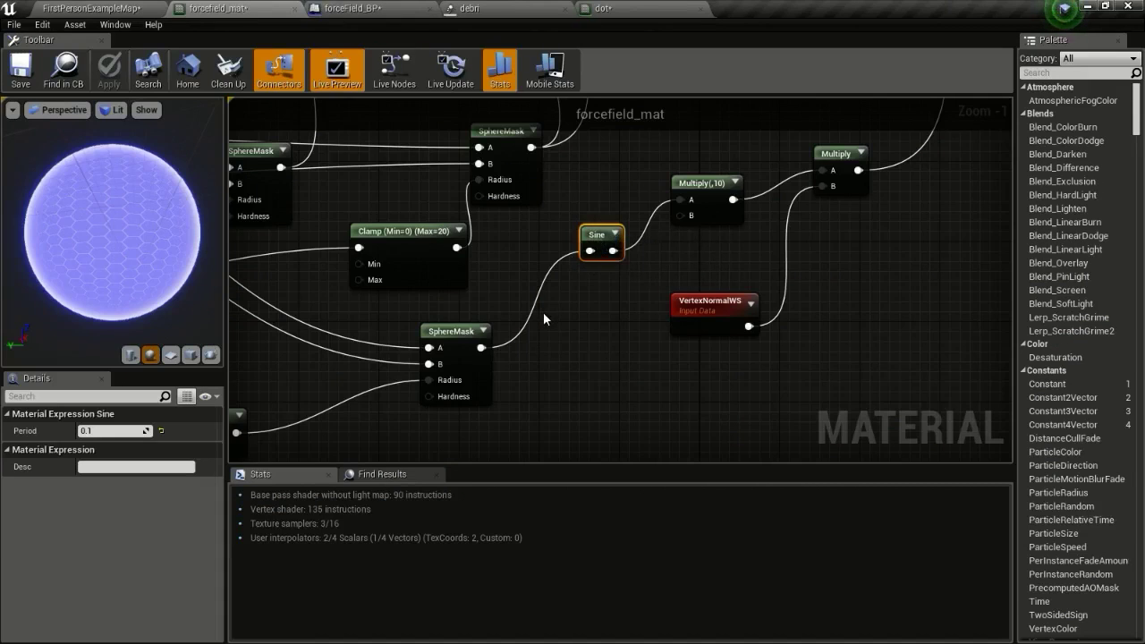
right_drag(543, 312, 579, 301)
right_drag(458, 397, 570, 334)
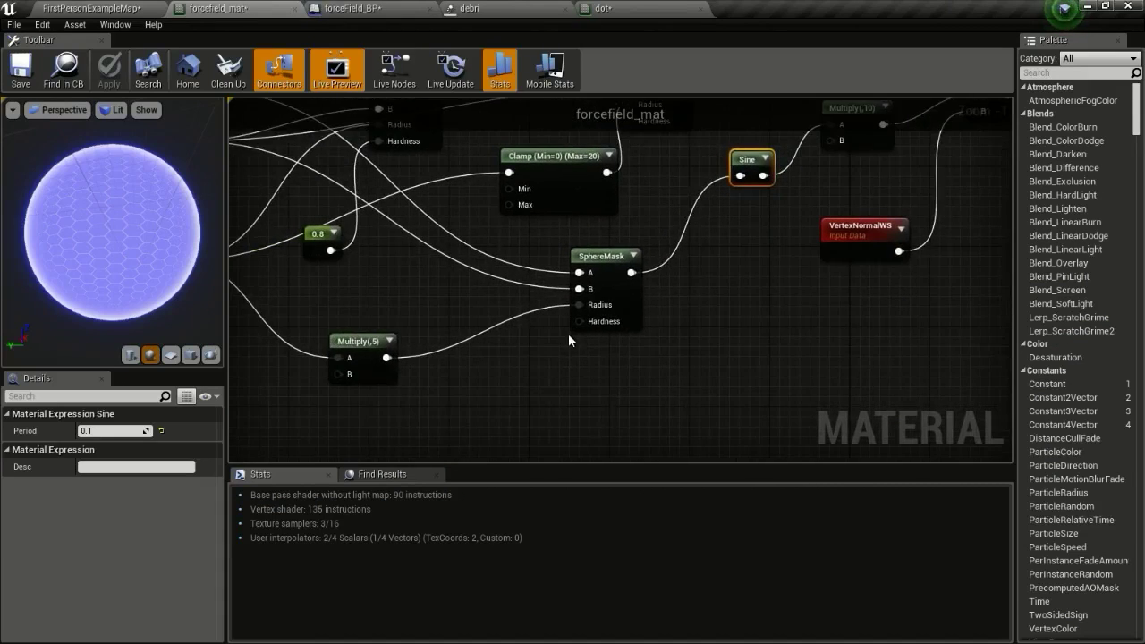
scroll(571, 334, up, 1)
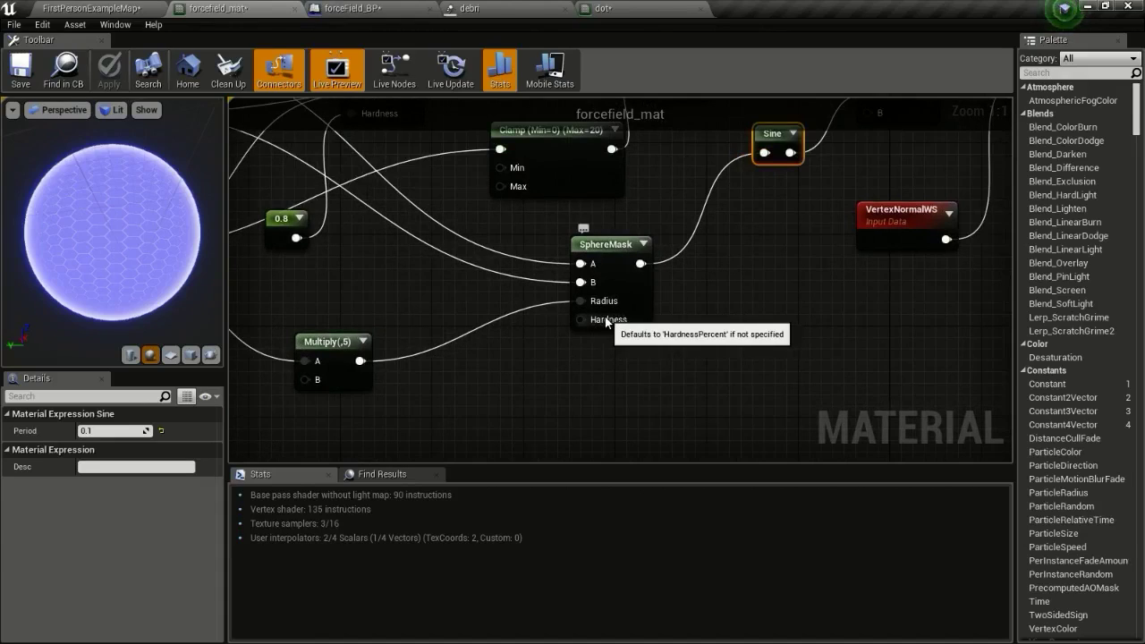
click(442, 367)
drag(463, 391, 597, 325)
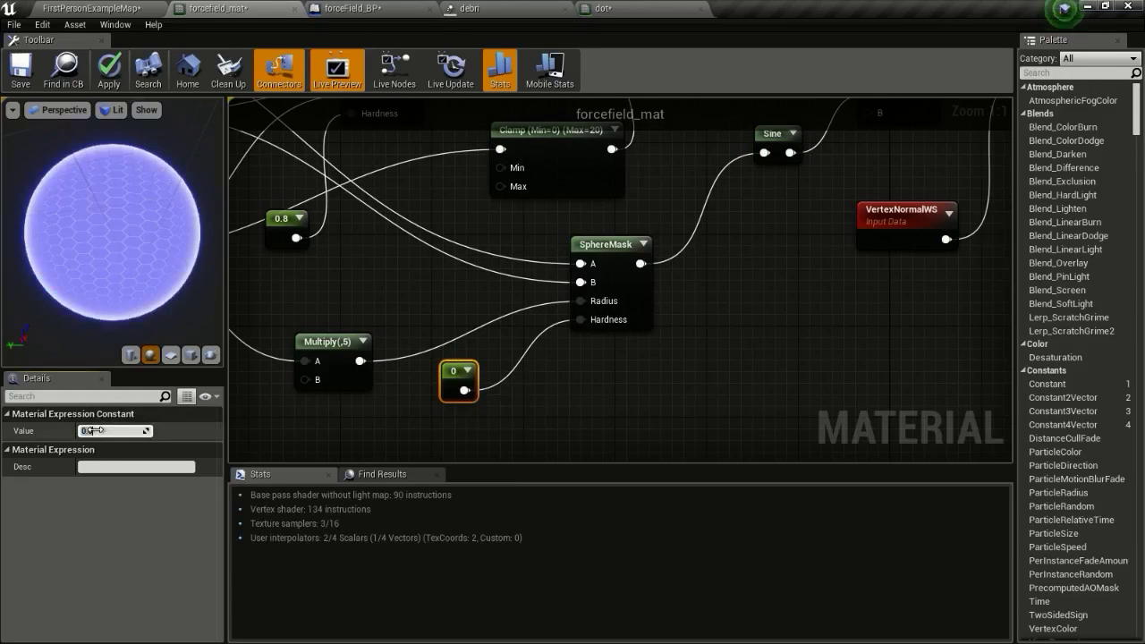
text(.2)
key(Return)
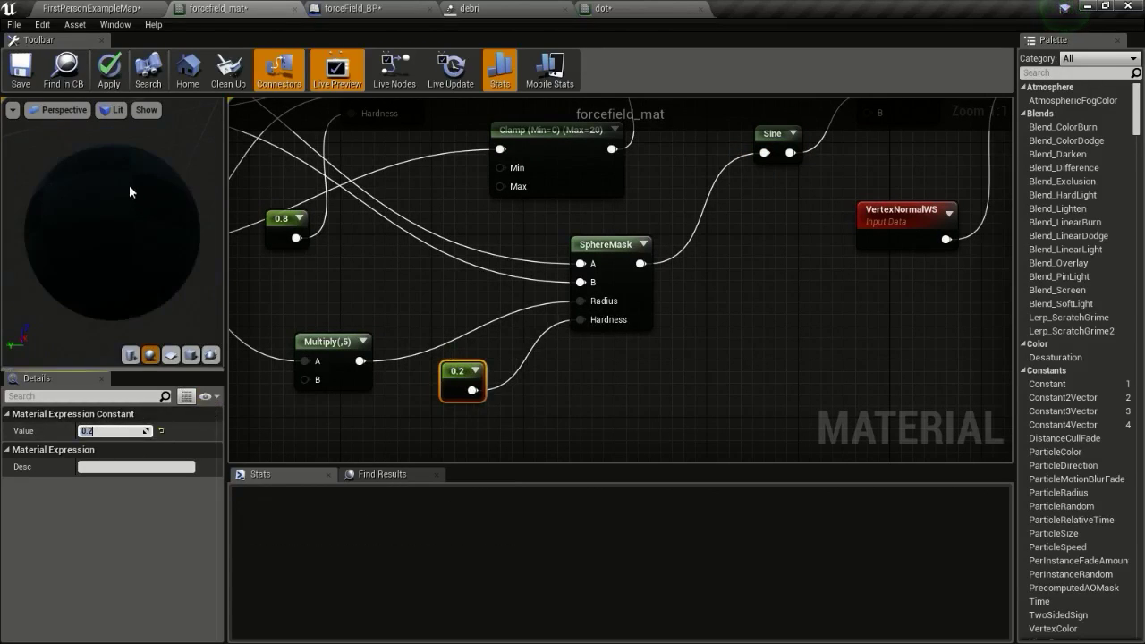
click(110, 71)
Play the level and shoot the large dome from closer range to check the softened displacement, and exit the preview.
click(125, 8)
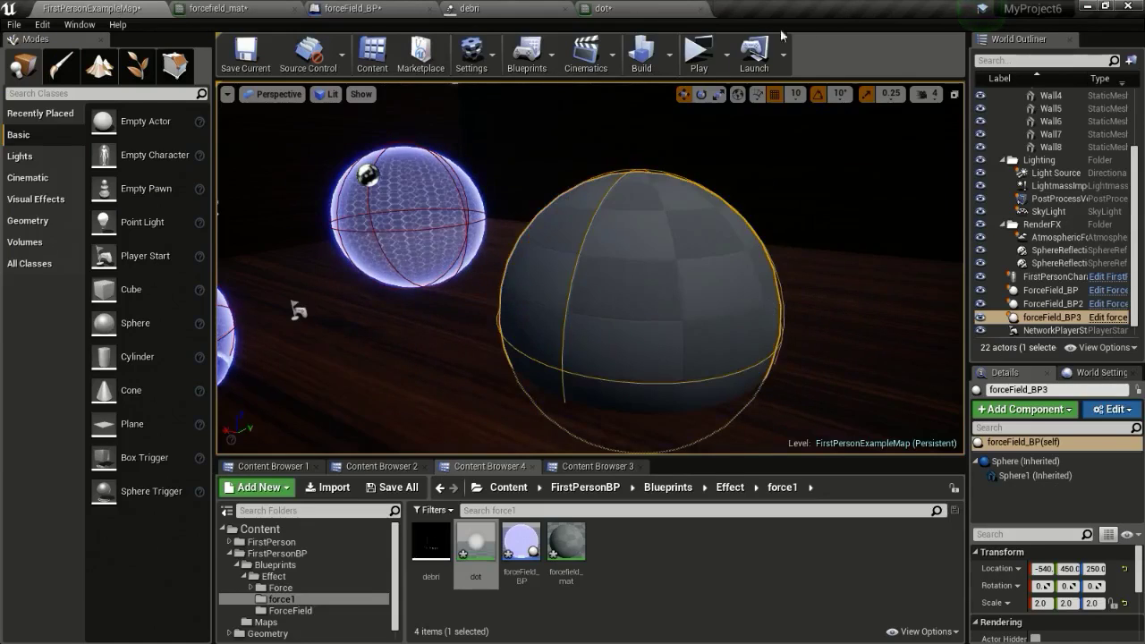
click(700, 56)
click(577, 350)
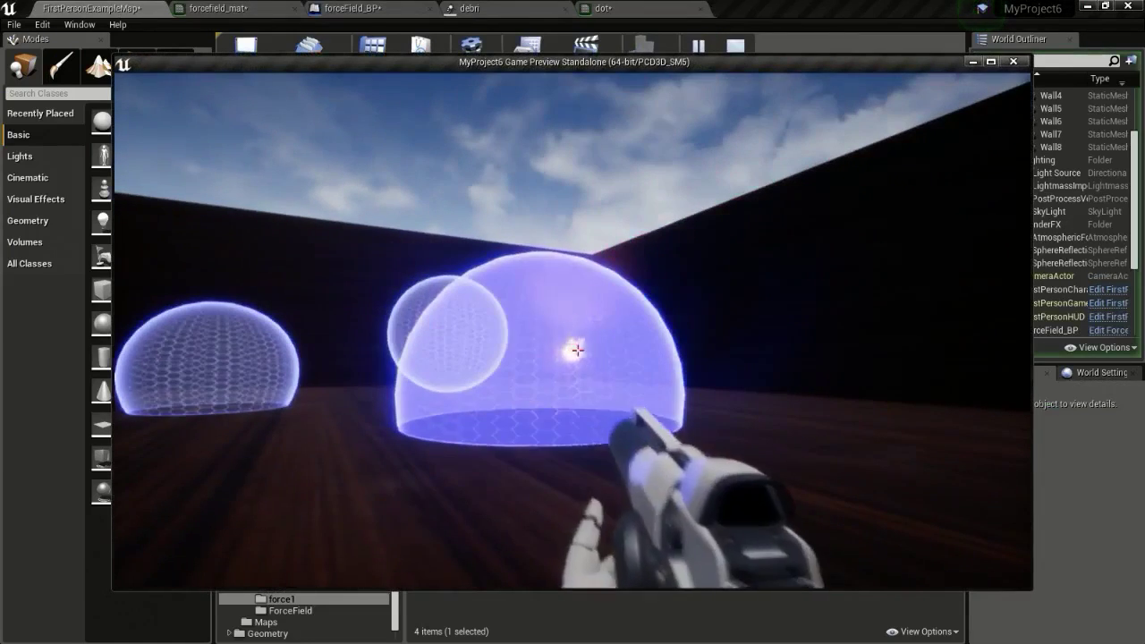
click(577, 350)
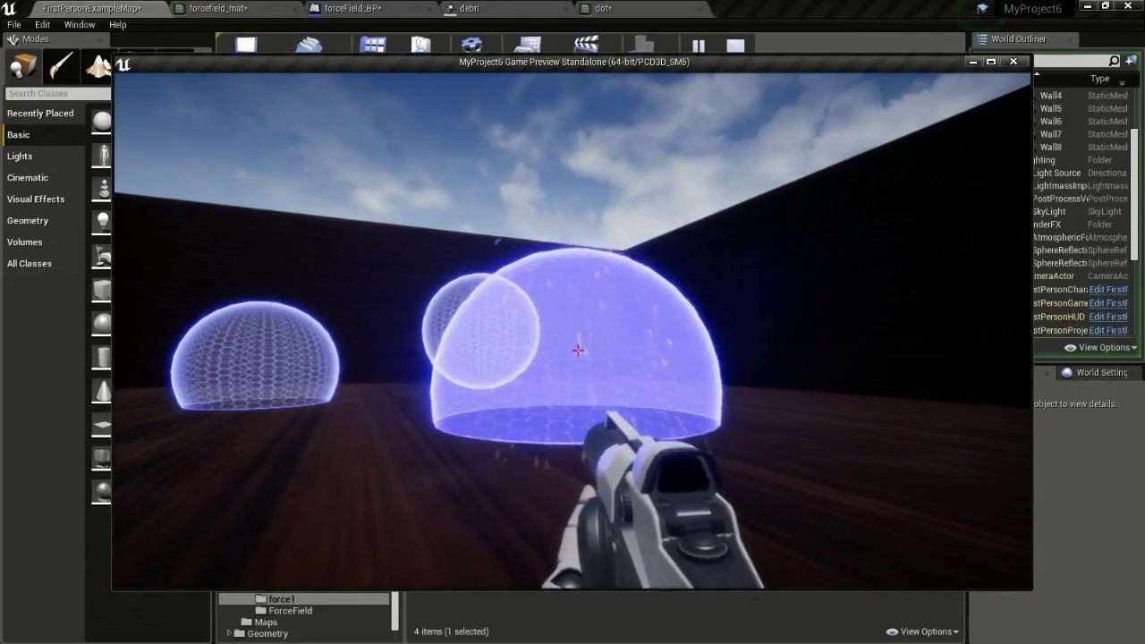
key(w)
click(578, 351)
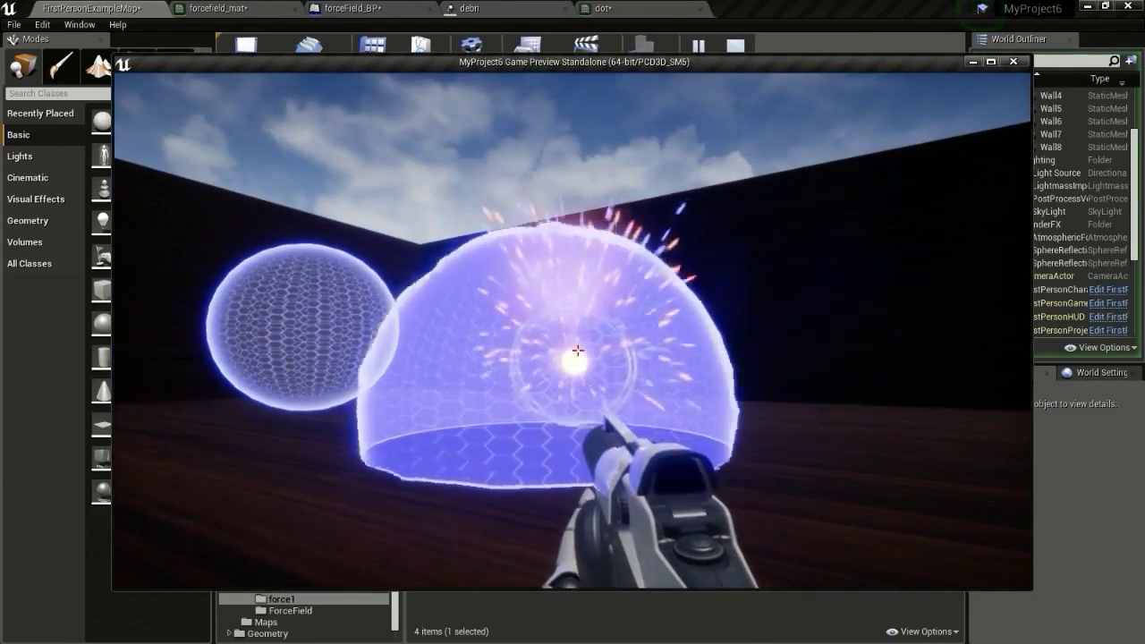
click(577, 351)
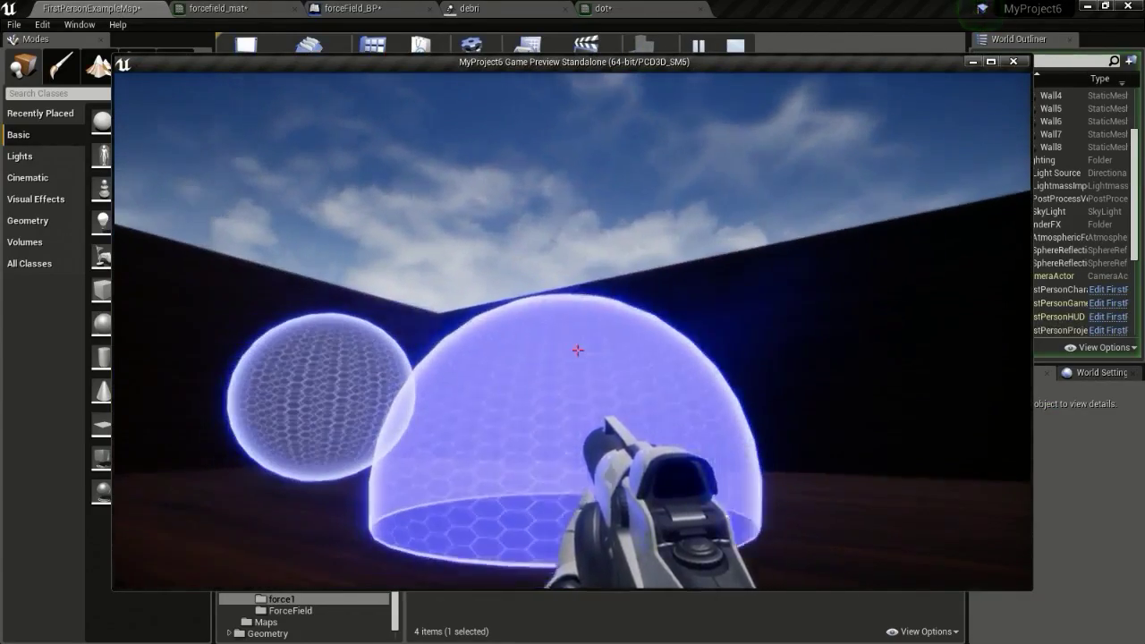
click(577, 350)
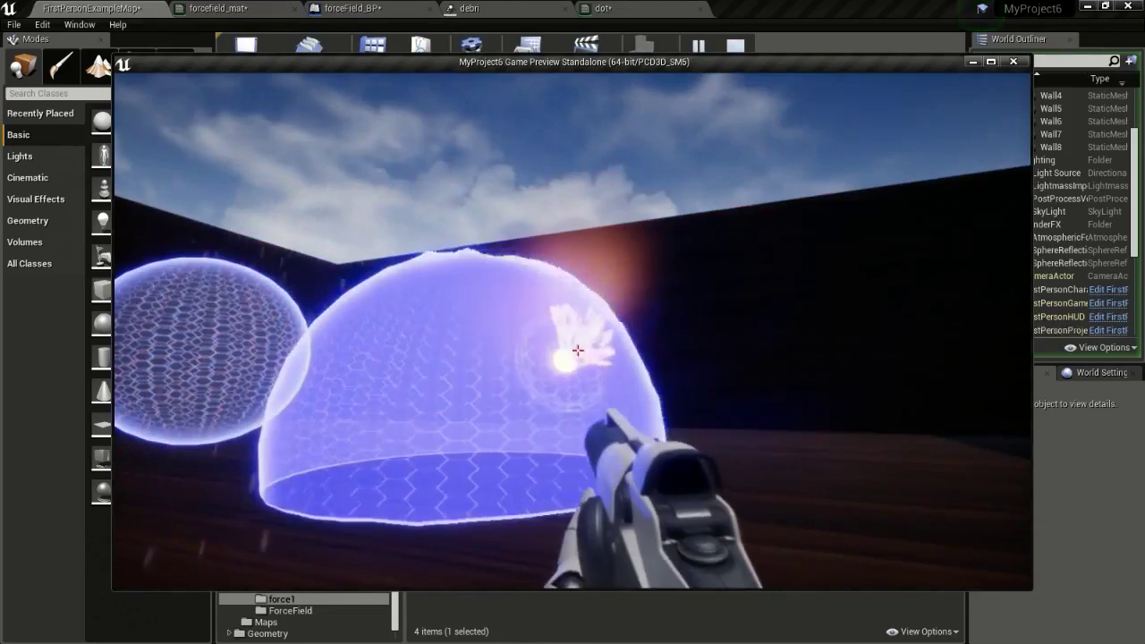
key(Escape)
Examine the forcefield_mat graph around the pos and radius parameters and the SphereMask nodes they feed.
click(532, 9)
click(271, 7)
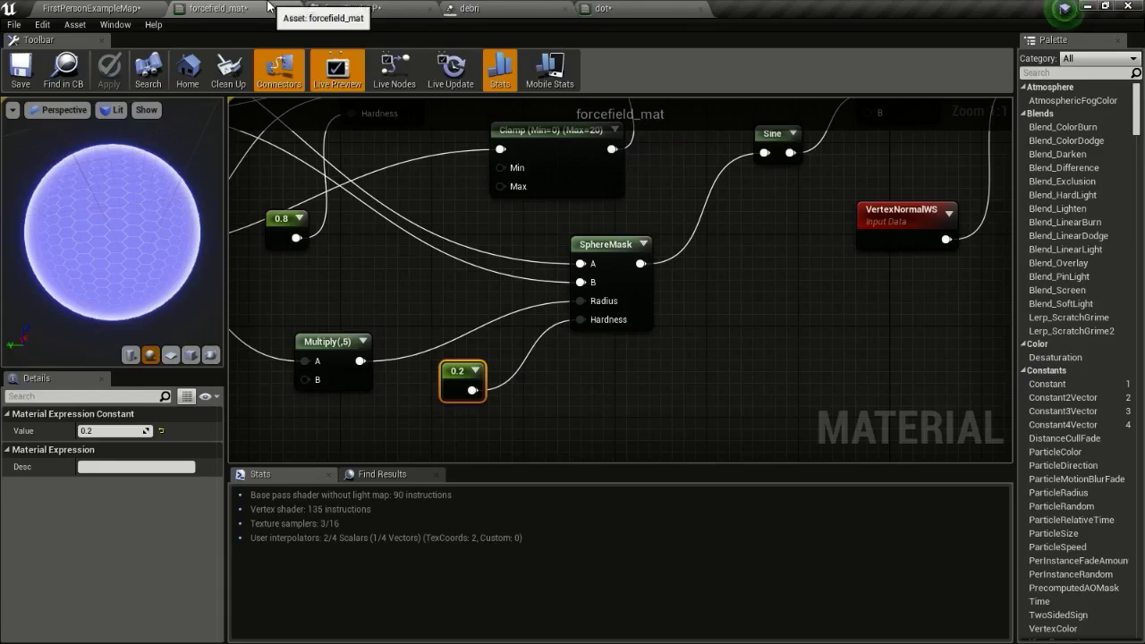
scroll(522, 243, down, 6)
right_drag(522, 243, 540, 358)
scroll(447, 206, up, 3)
scroll(538, 257, down, 3)
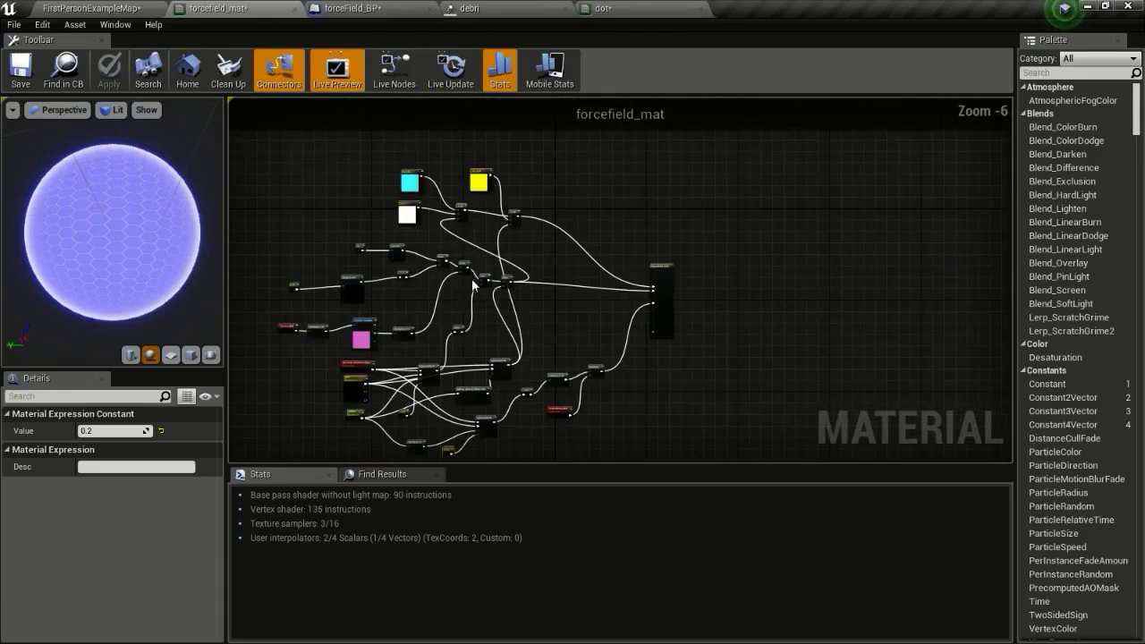
scroll(416, 309, up, 3)
right_drag(416, 309, 590, 215)
right_drag(533, 254, 491, 140)
right_drag(672, 257, 511, 225)
scroll(551, 238, down, 2)
scroll(424, 275, up, 1)
right_drag(423, 275, 477, 332)
scroll(477, 333, up, 1)
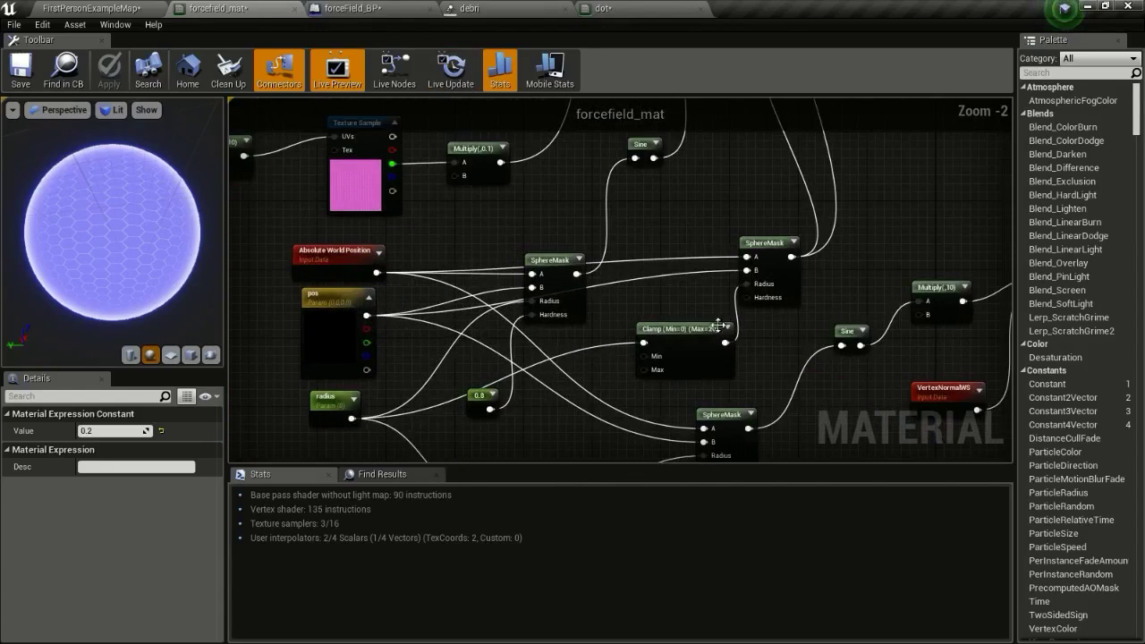
scroll(634, 240, up, 1)
right_drag(523, 189, 557, 211)
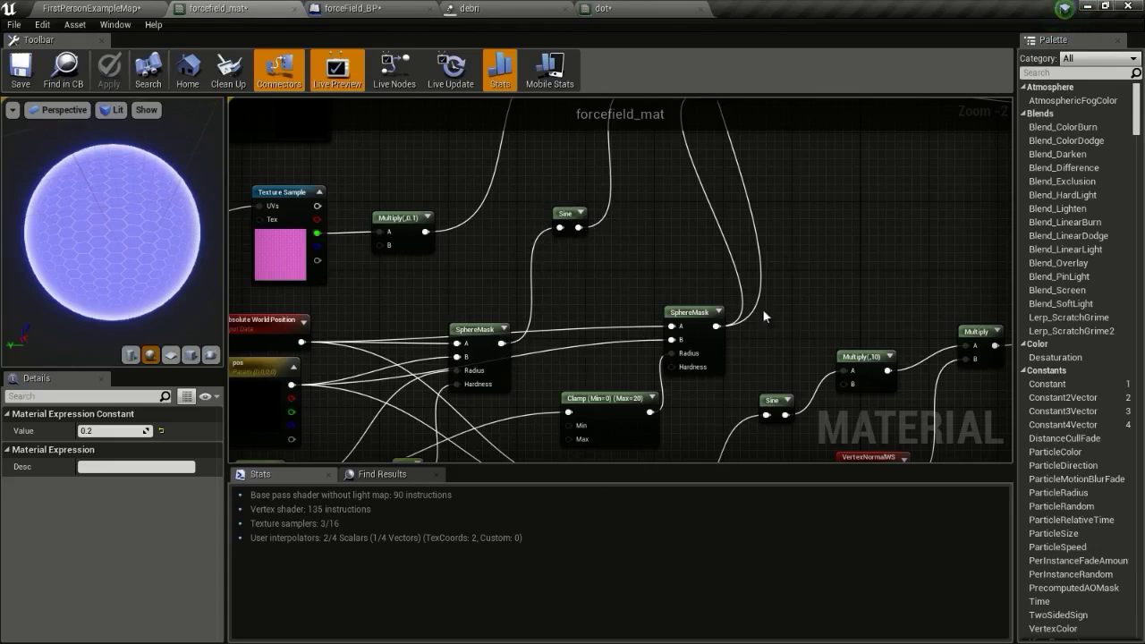
Examine the Multiply chain into World Position Offset and the other inputs of the material result node.
scroll(698, 250, down, 1)
right_drag(698, 250, 552, 300)
scroll(757, 271, down, 1)
right_drag(757, 272, 636, 286)
scroll(707, 270, up, 3)
right_drag(782, 264, 624, 196)
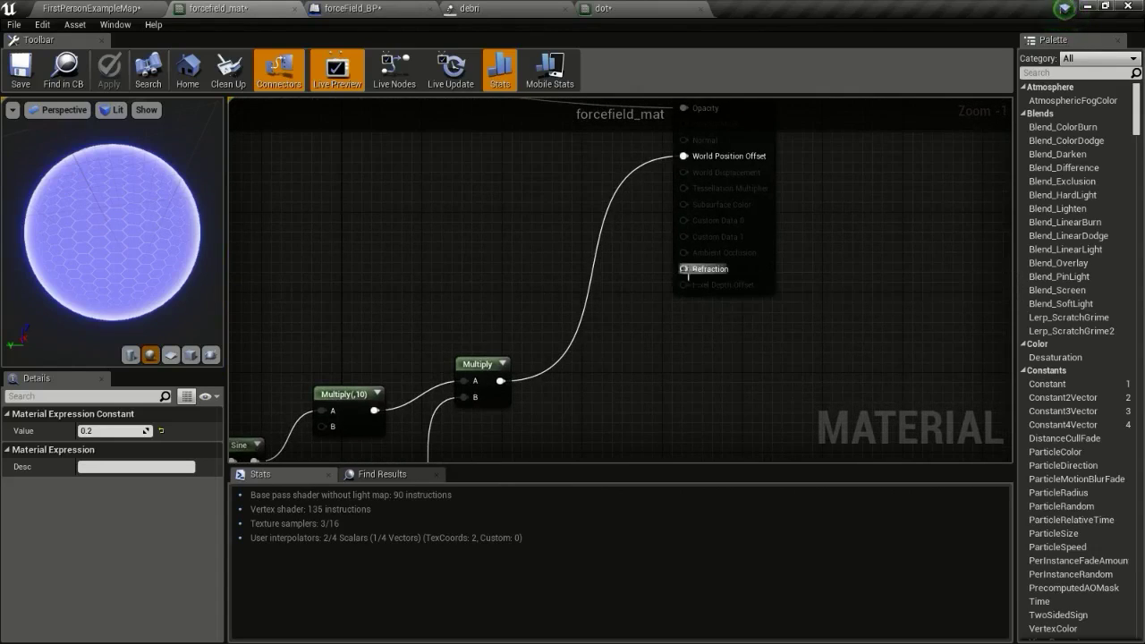
right_drag(524, 295, 513, 351)
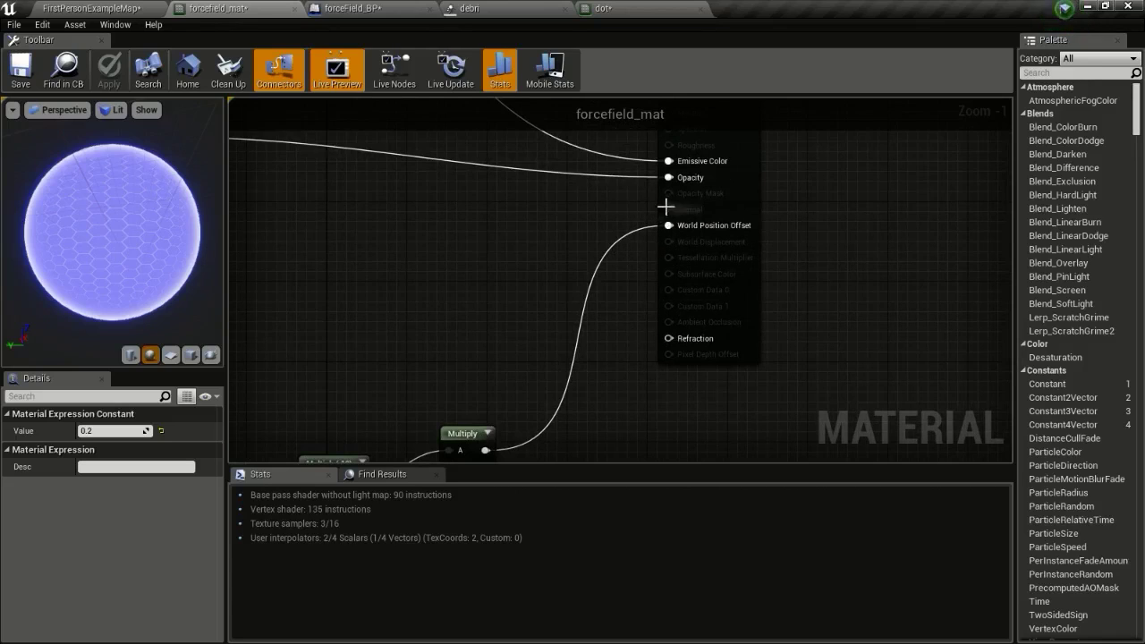
Review the complete forcefield_mat network, from the SphereMask nodes through to the material result node.
scroll(653, 323, down, 4)
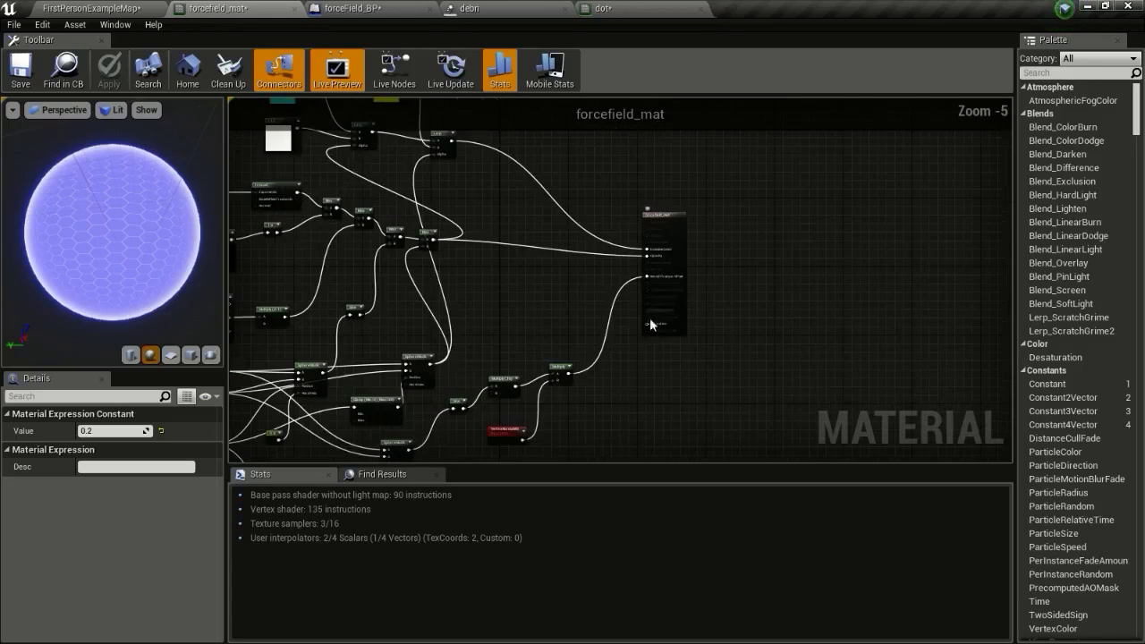
right_drag(651, 324, 818, 291)
scroll(508, 348, up, 3)
right_drag(508, 348, 679, 280)
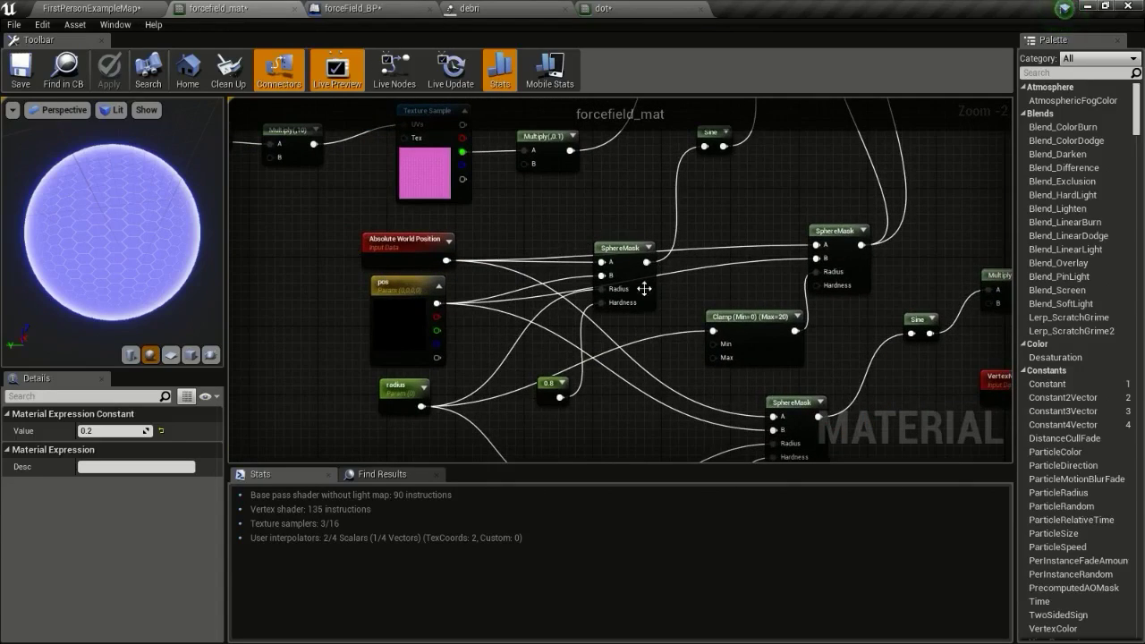
right_drag(936, 233, 665, 276)
scroll(666, 275, down, 3)
right_drag(786, 273, 641, 310)
scroll(681, 252, up, 3)
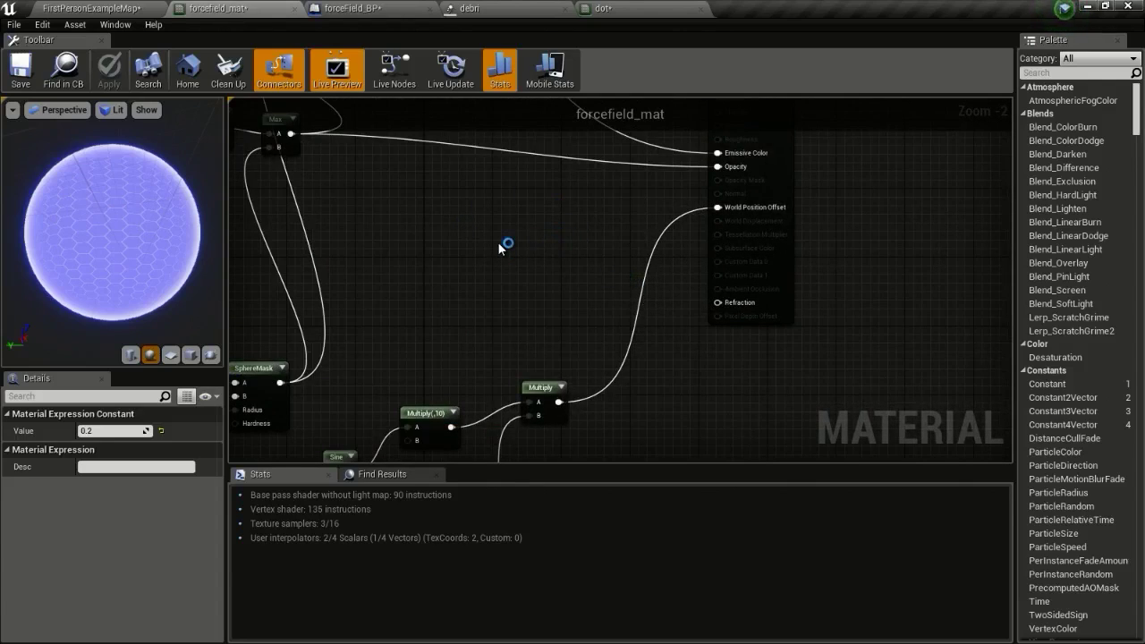
scroll(501, 247, down, 2)
right_drag(506, 252, 648, 281)
scroll(698, 285, down, 3)
scroll(687, 285, up, 3)
scroll(645, 282, down, 2)
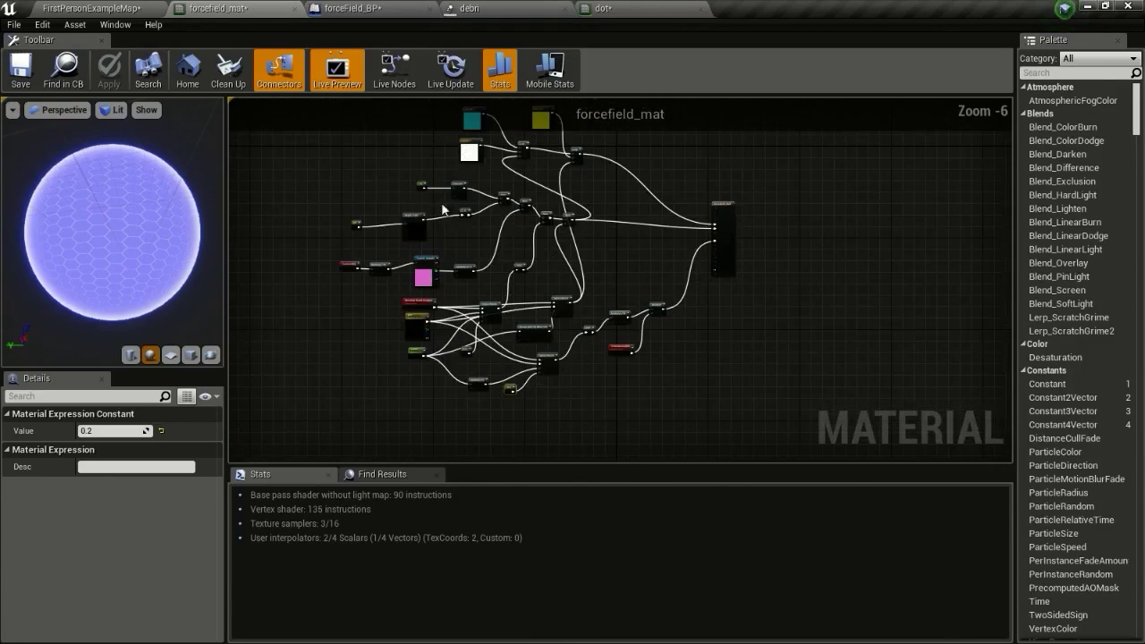
Play the level again, shoot the large dome and walk around it to inspect the finished hit effect.
click(90, 8)
click(696, 48)
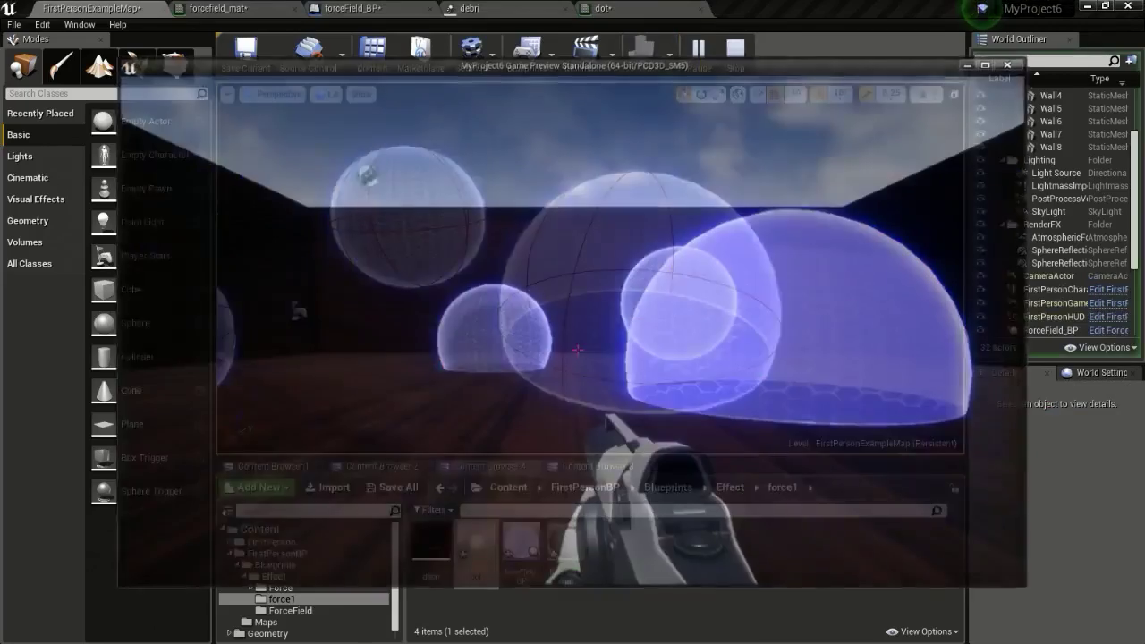
click(578, 350)
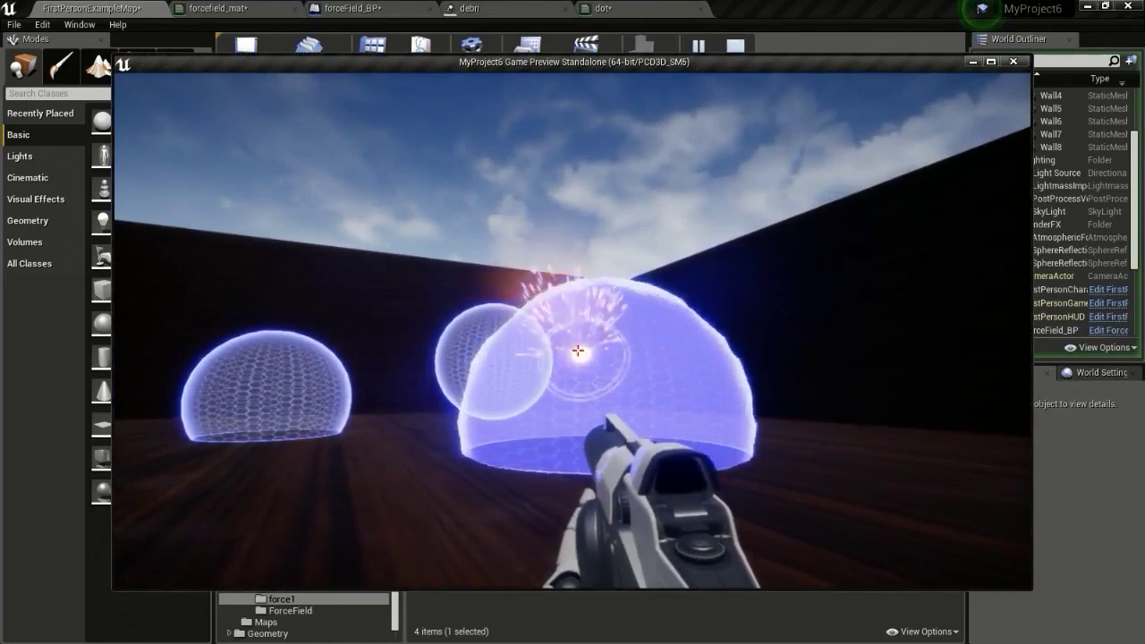
key(w)
key(a)
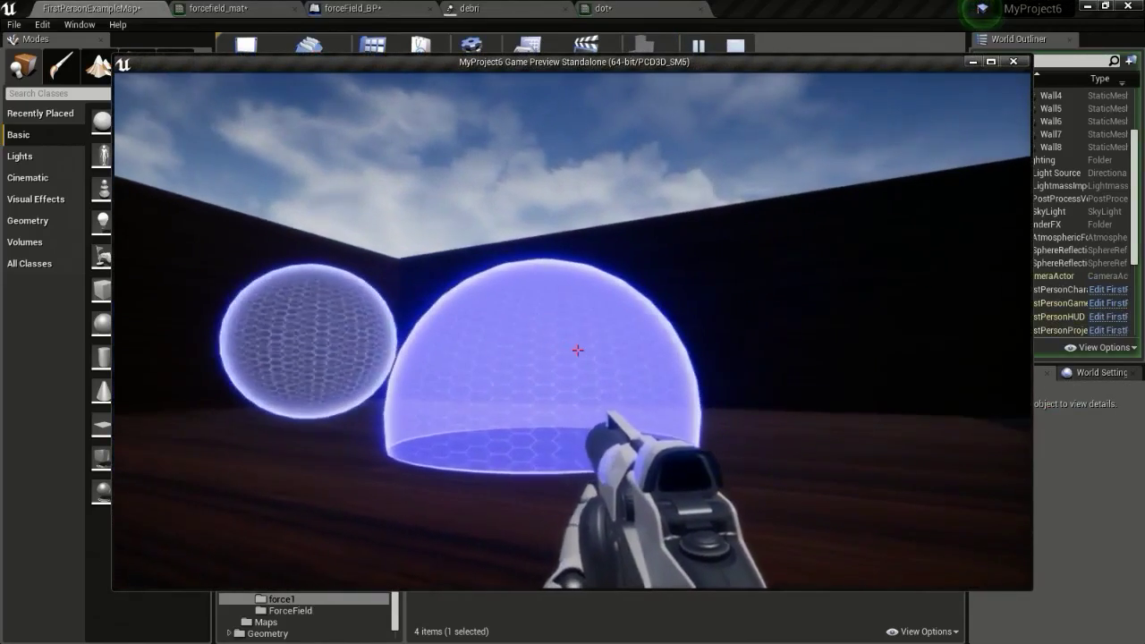